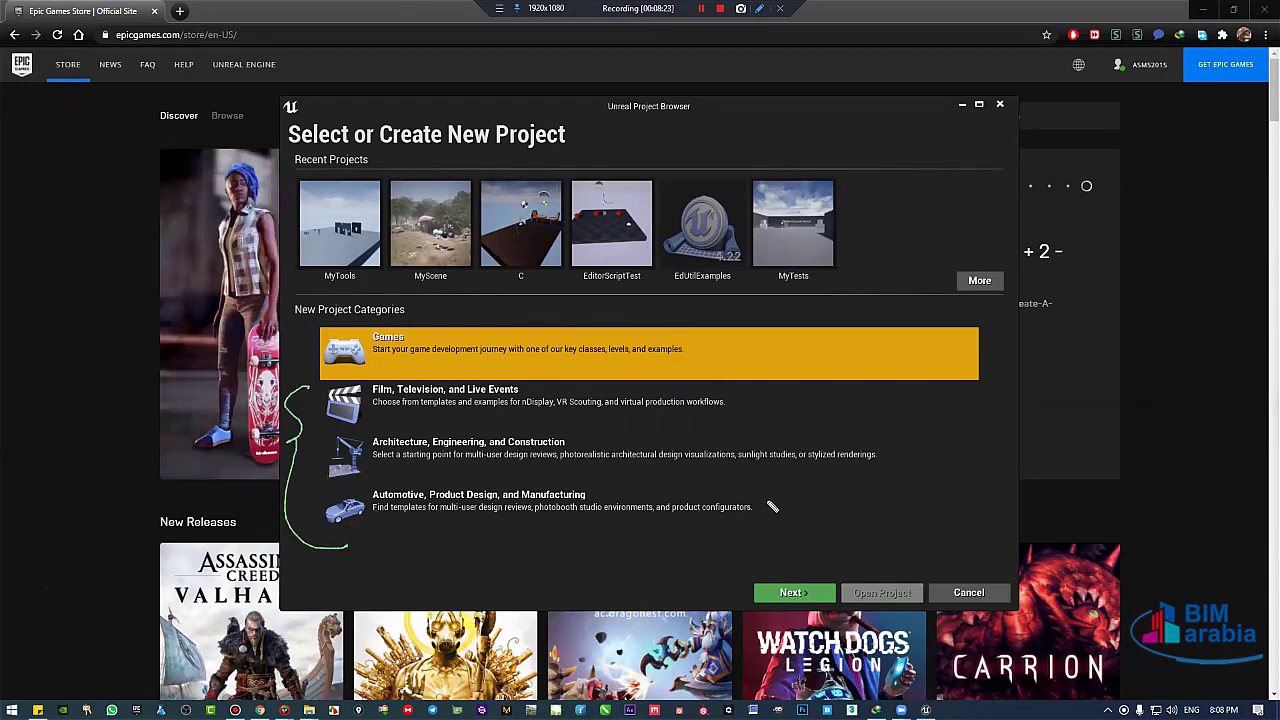
mouse_move(771, 491)
mouse_down()
mouse_move(816, 530)
mouse_move(884, 518)
mouse_up()
mouse_move(887, 489)
mouse_down()
mouse_move(985, 362)
mouse_move(940, 352)
mouse_up()
mouse_move(352, 312)
mouse_down()
mouse_move(404, 301)
mouse_move(350, 318)
mouse_move(368, 297)
mouse_move(408, 373)
mouse_move(380, 305)
mouse_up()
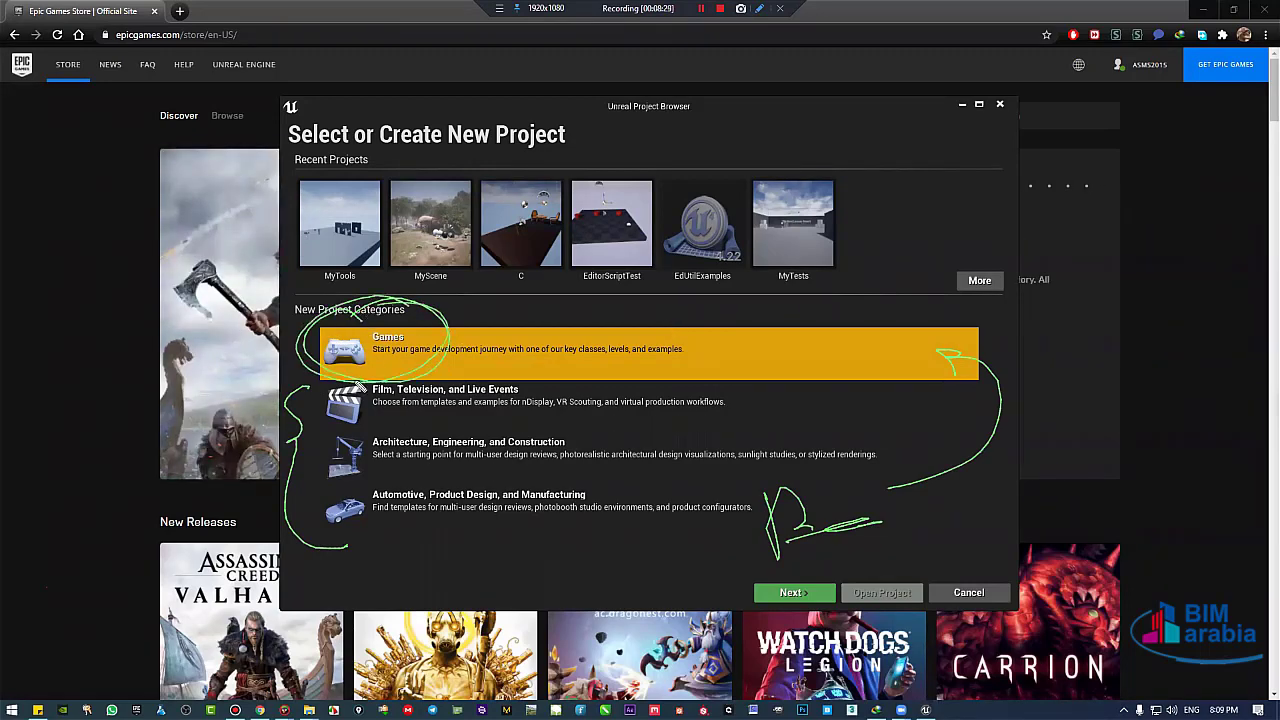
drag(353, 428, 575, 412)
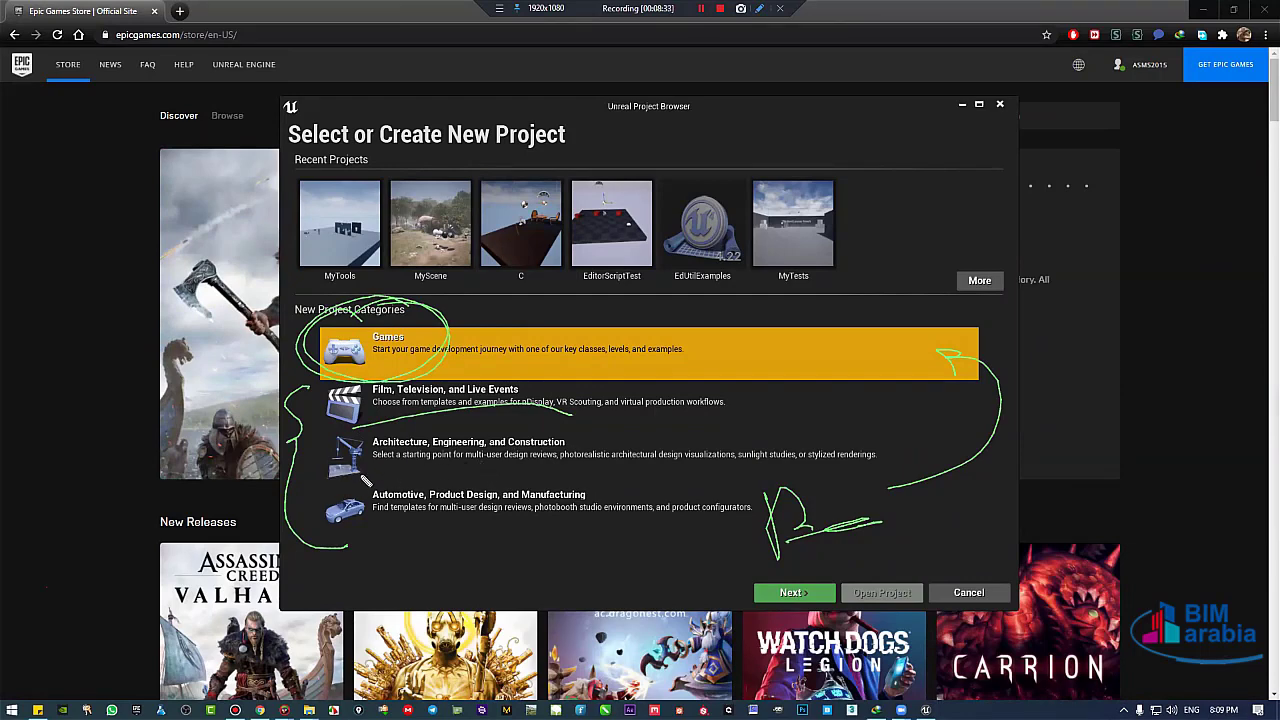
drag(358, 472, 498, 476)
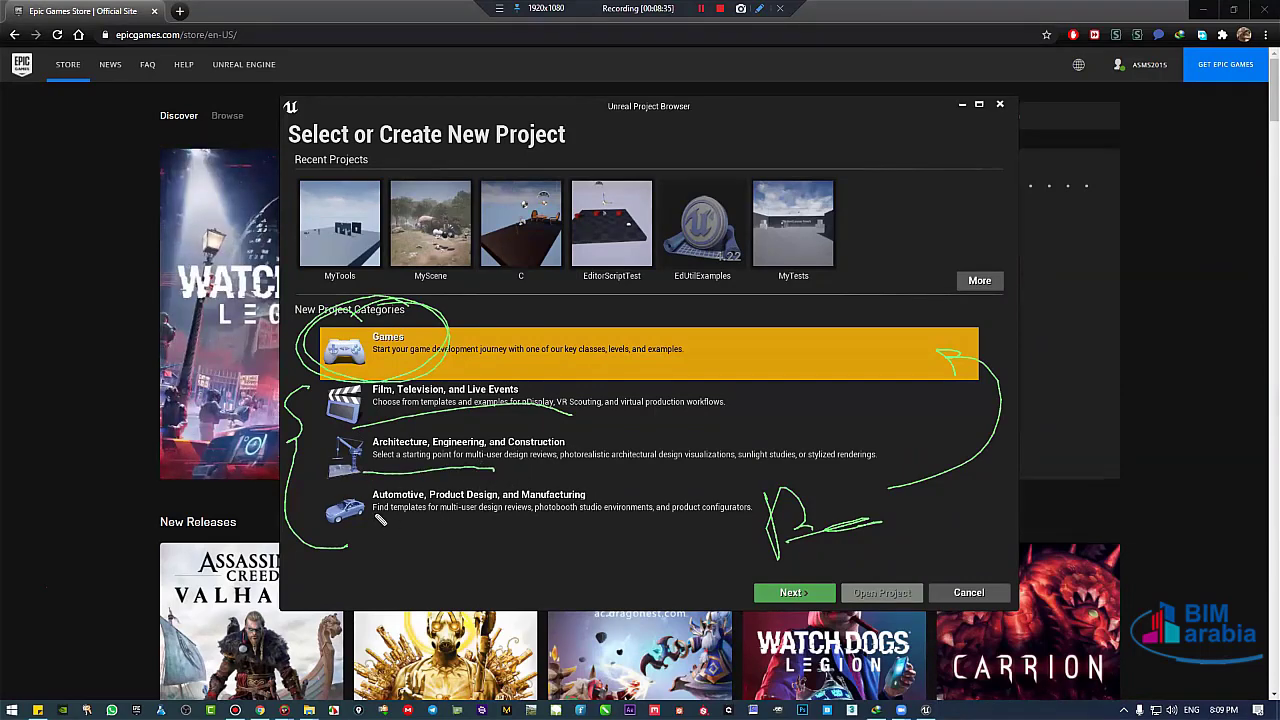
drag(373, 521, 612, 518)
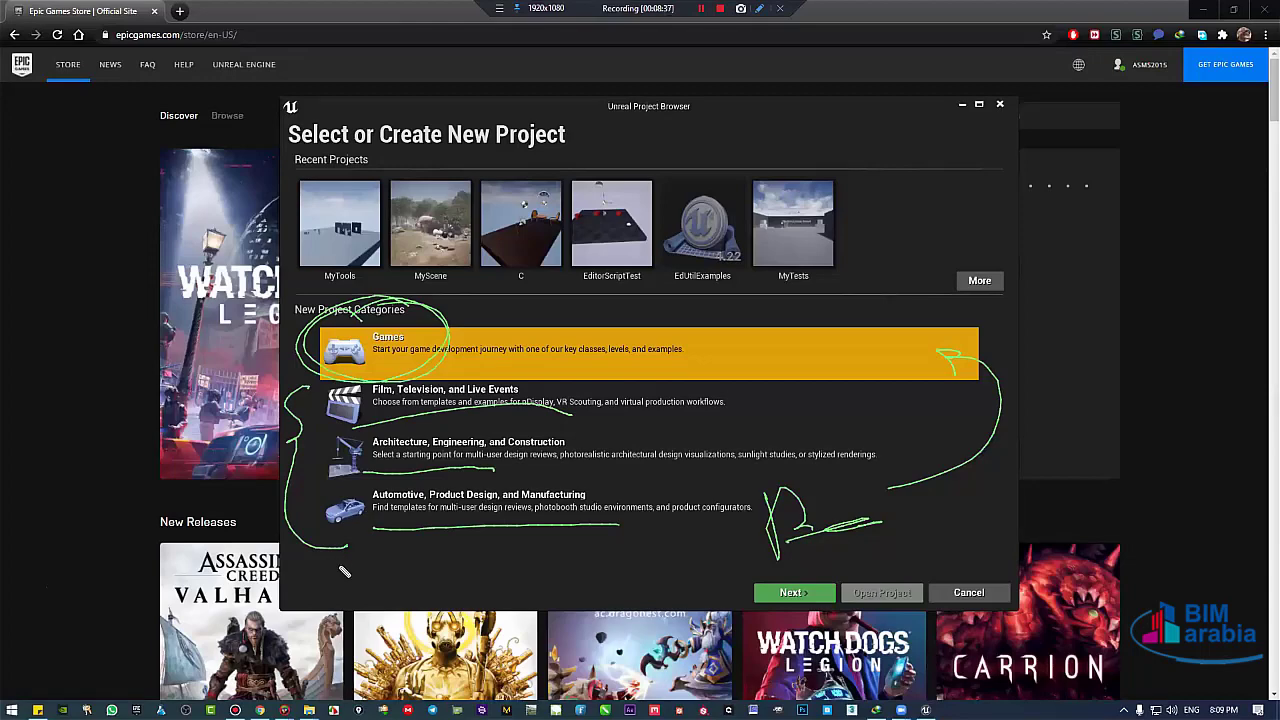
drag(317, 562, 443, 559)
drag(360, 573, 437, 585)
drag(364, 600, 482, 605)
mouse_move(303, 411)
mouse_down()
mouse_move(295, 458)
mouse_move(385, 545)
mouse_up()
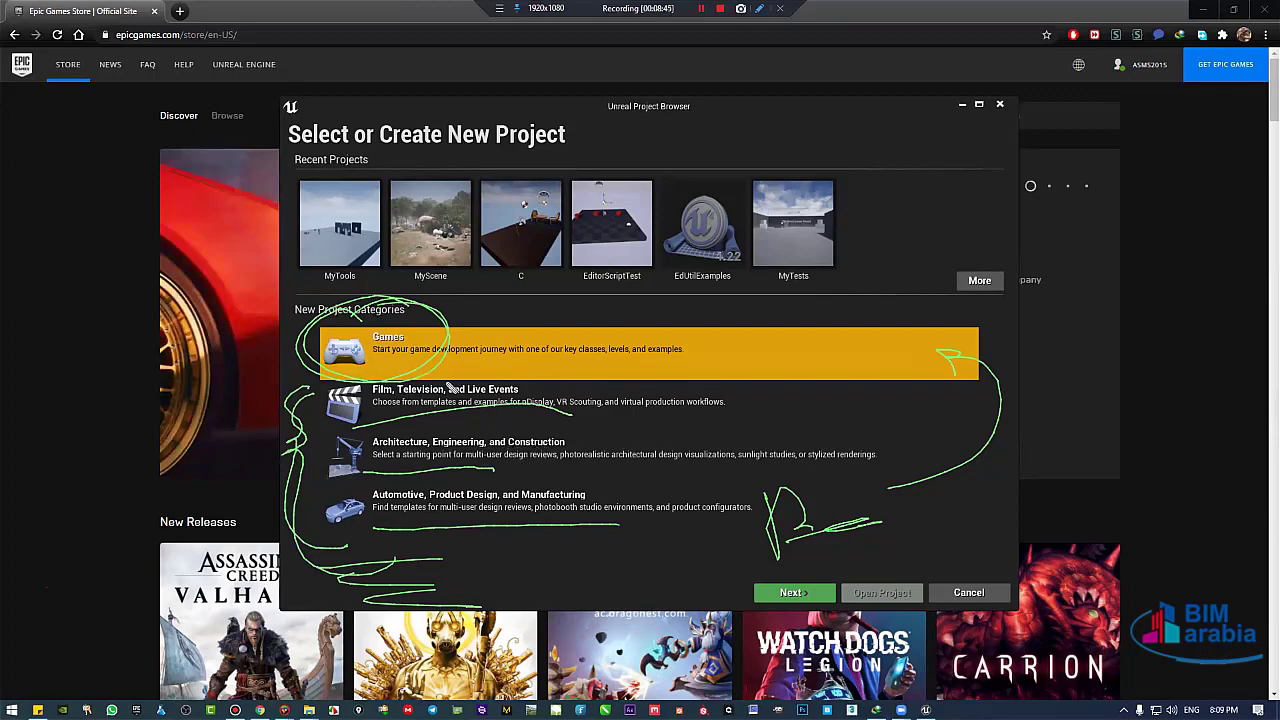
mouse_move(412, 340)
mouse_down()
mouse_move(335, 300)
mouse_move(455, 315)
mouse_move(415, 350)
mouse_up()
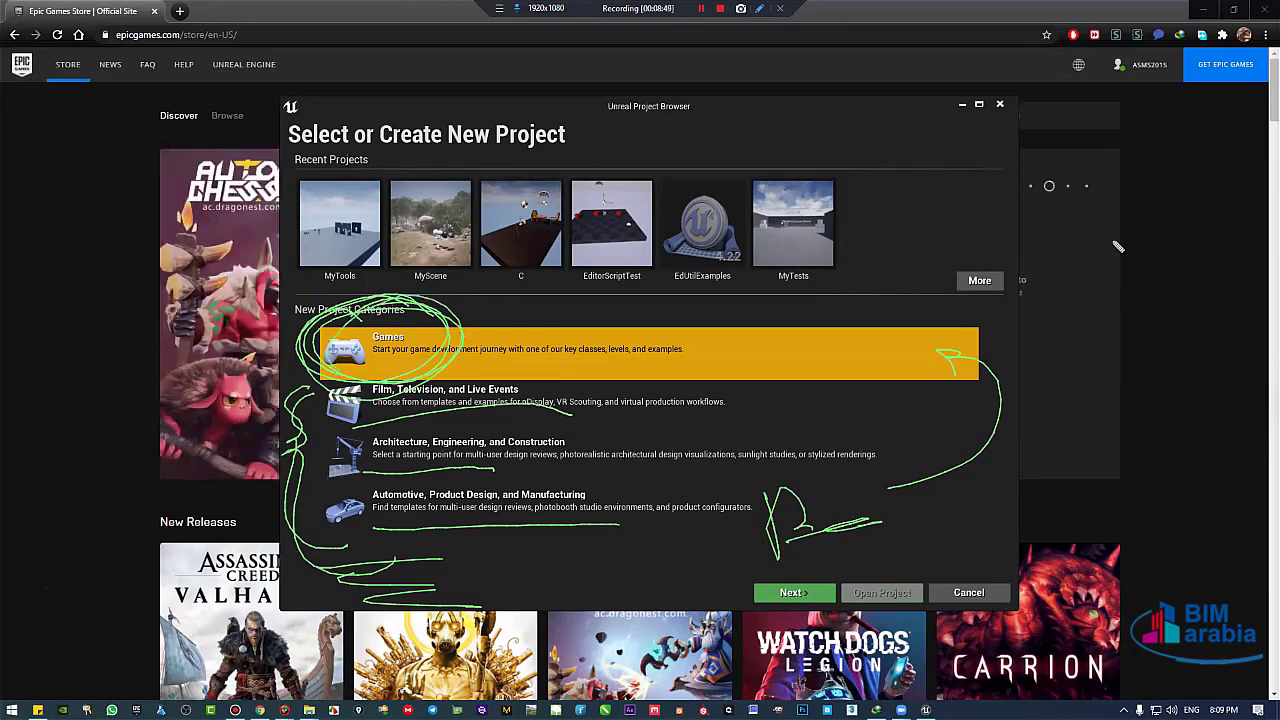
key(Escape)
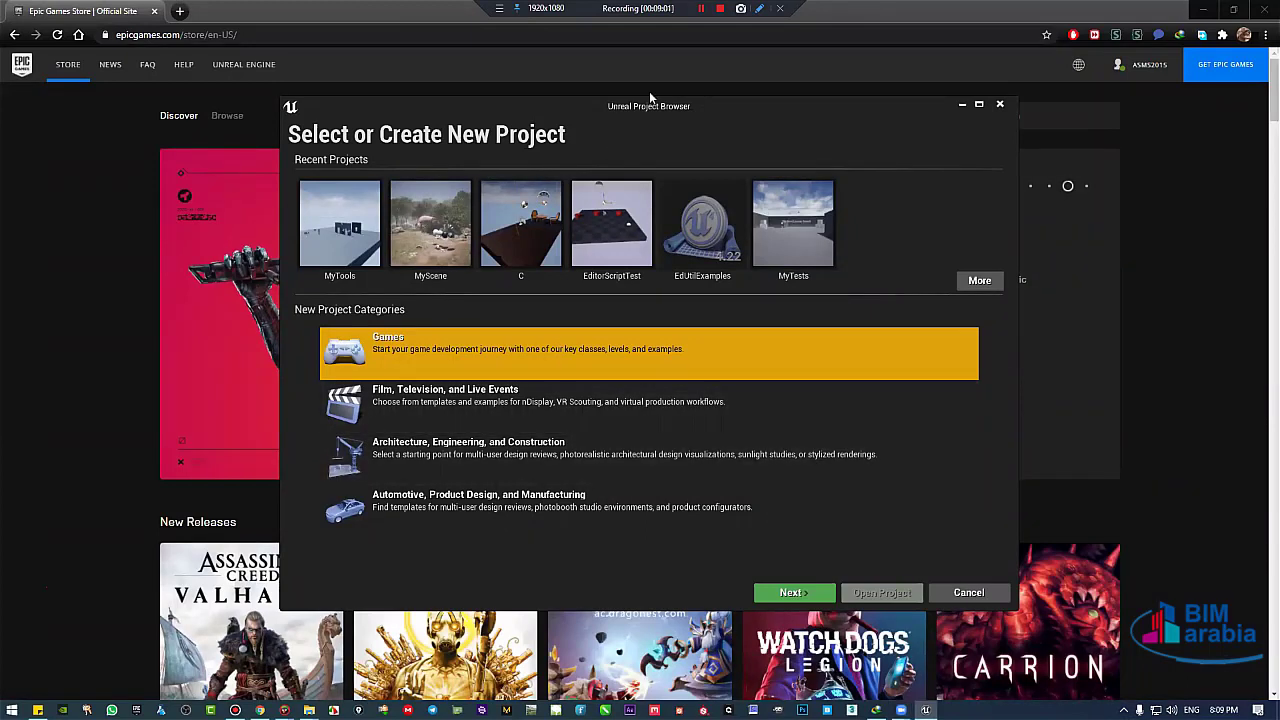
Choose the Games category for the new project and proceed to its template selection.
drag(642, 110, 612, 110)
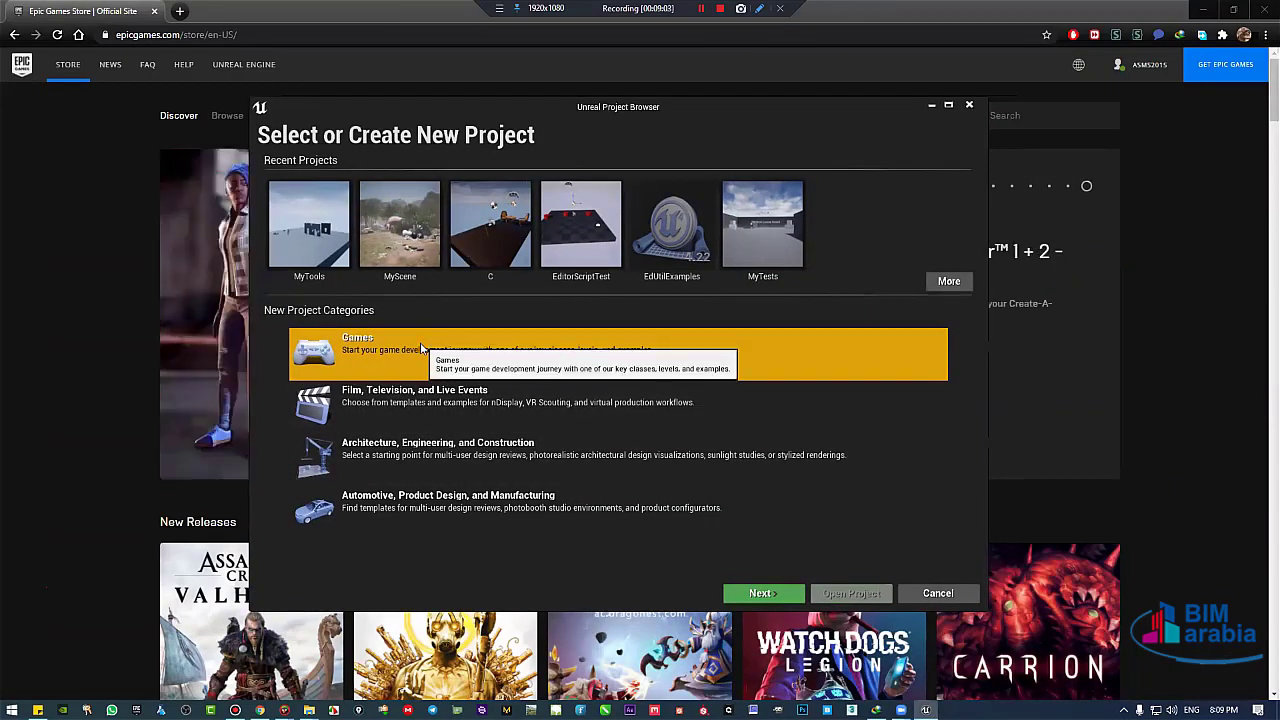
click(762, 593)
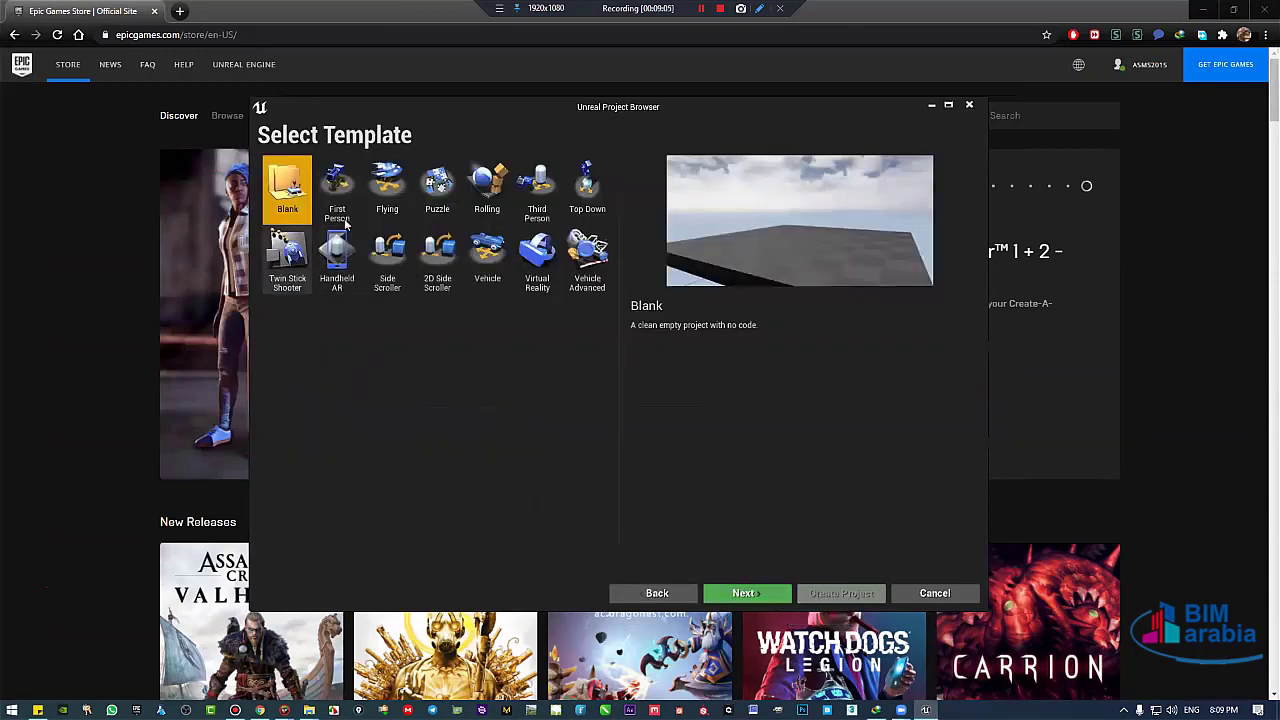
drag(620, 106, 657, 126)
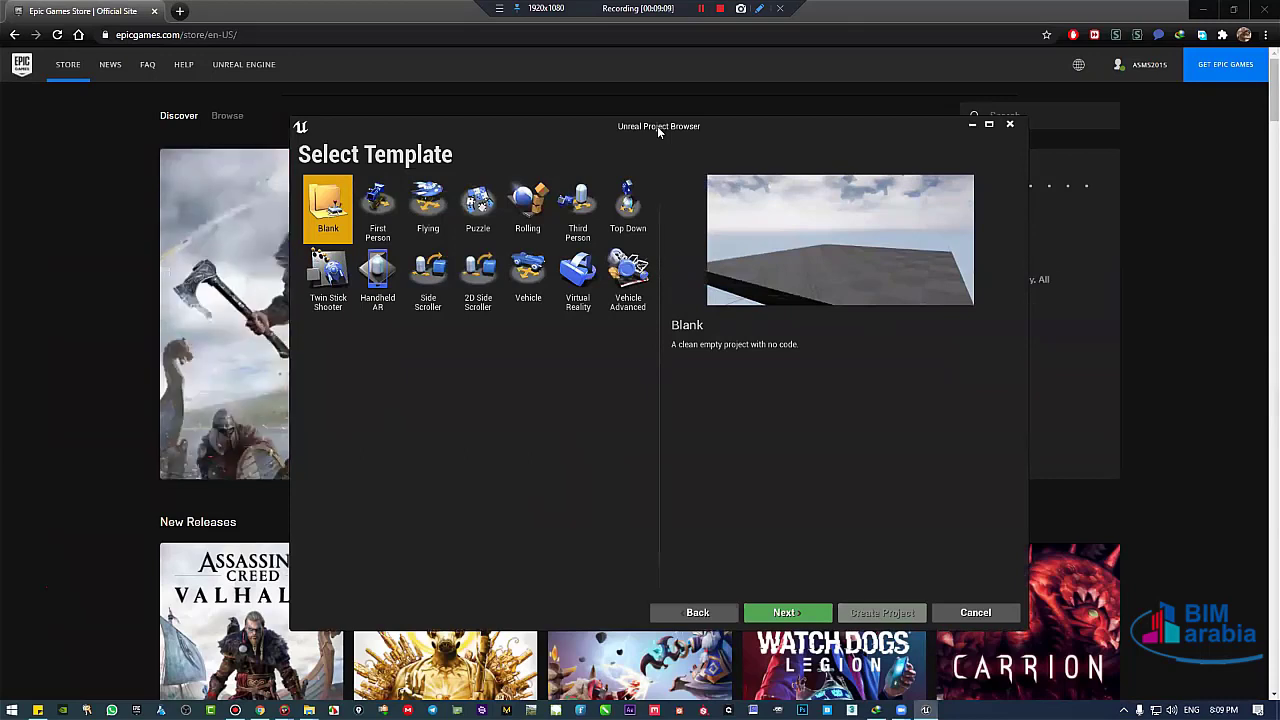
click(697, 610)
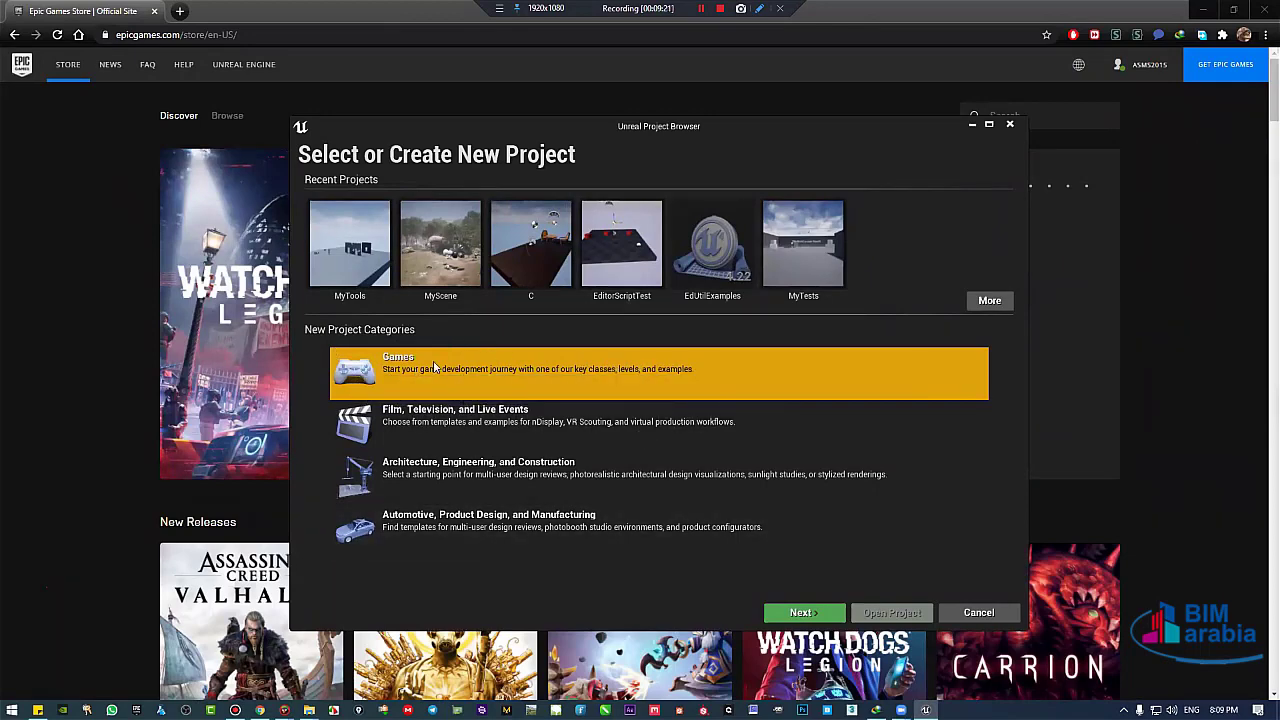
click(804, 612)
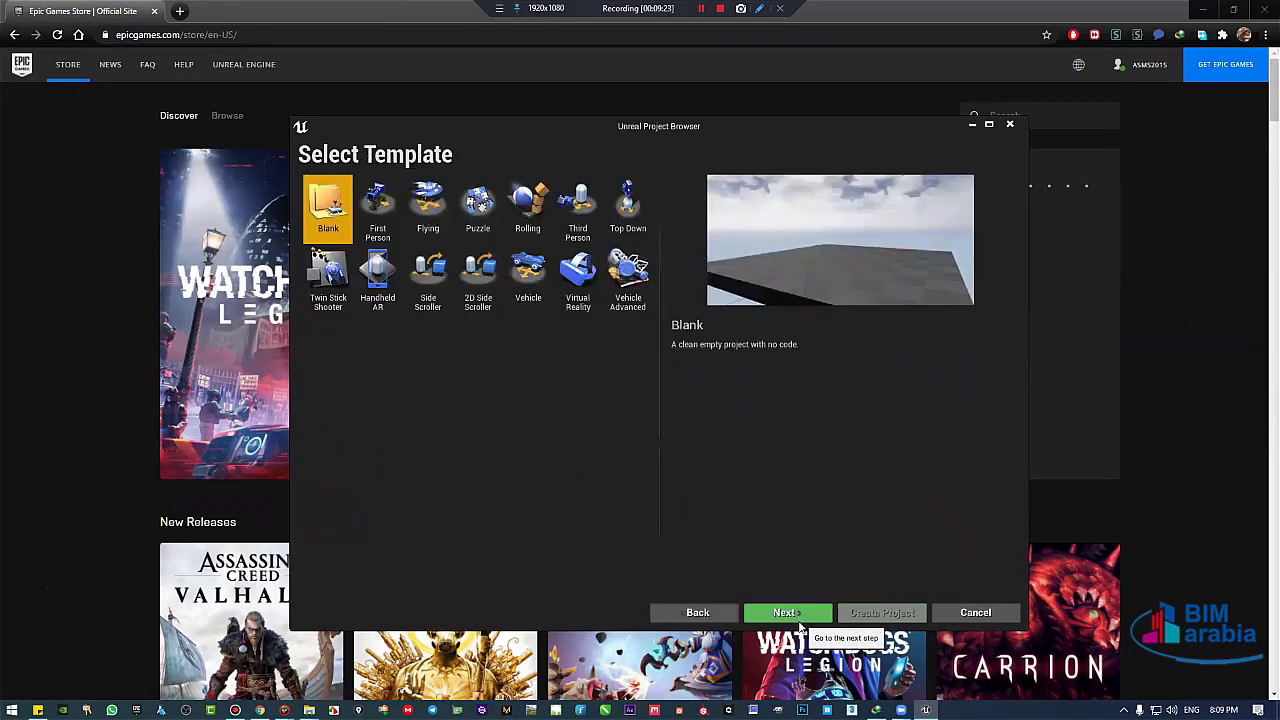
drag(654, 133, 672, 145)
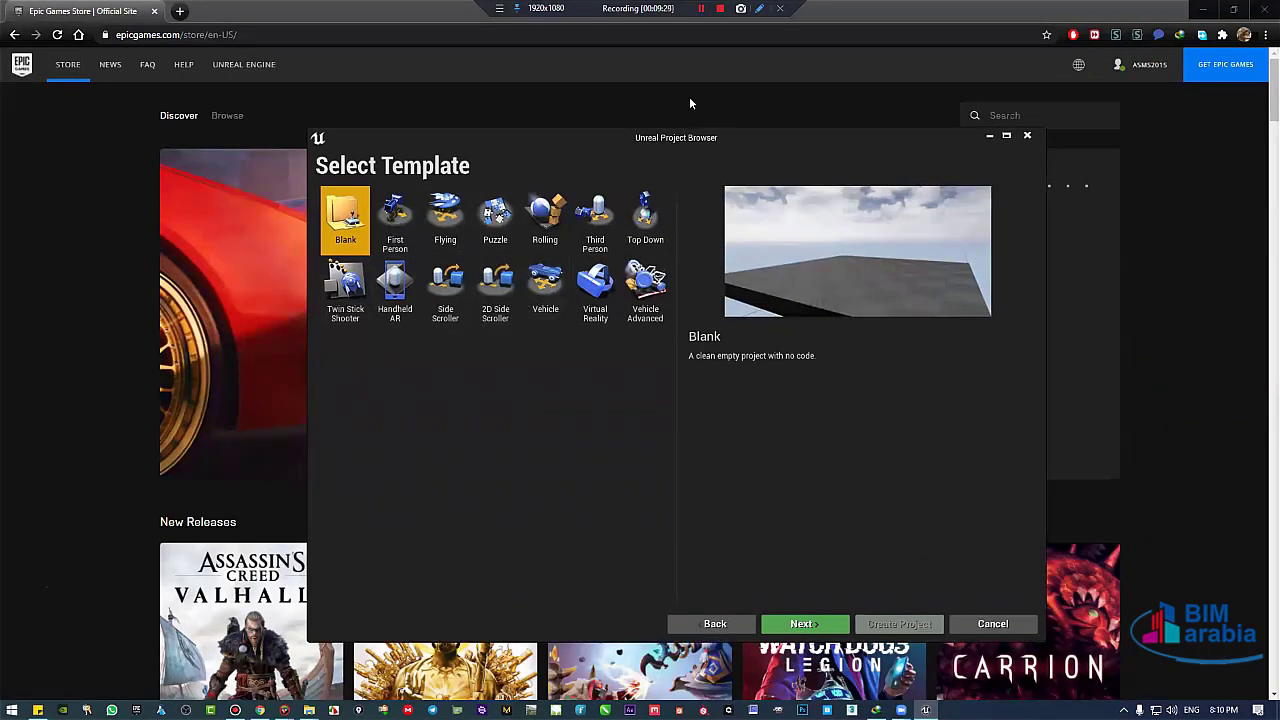
click(760, 9)
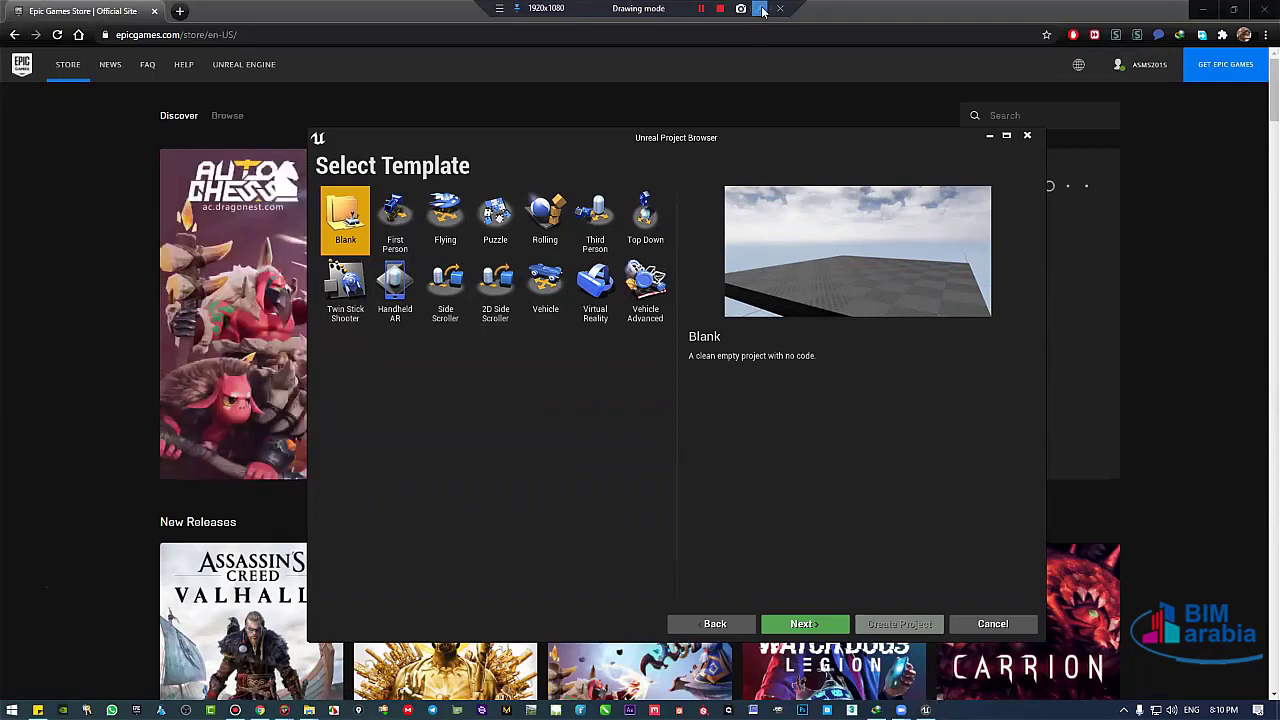
click(762, 10)
mouse_move(360, 176)
mouse_down()
mouse_move(395, 200)
mouse_move(300, 198)
mouse_move(675, 182)
mouse_up()
mouse_move(340, 333)
mouse_down()
mouse_move(645, 335)
mouse_move(692, 215)
mouse_move(668, 337)
mouse_up()
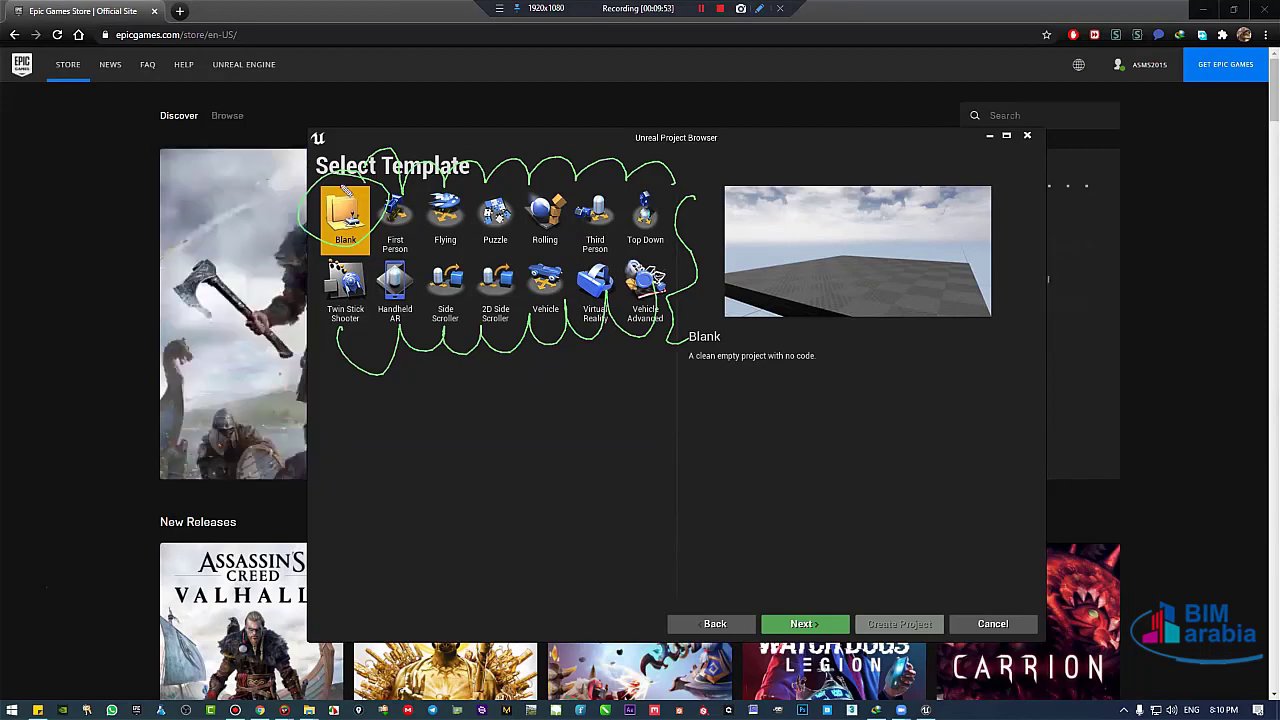
mouse_move(345, 190)
mouse_down()
mouse_move(305, 232)
mouse_move(335, 250)
mouse_move(310, 236)
mouse_move(686, 256)
mouse_up()
drag(302, 346, 686, 338)
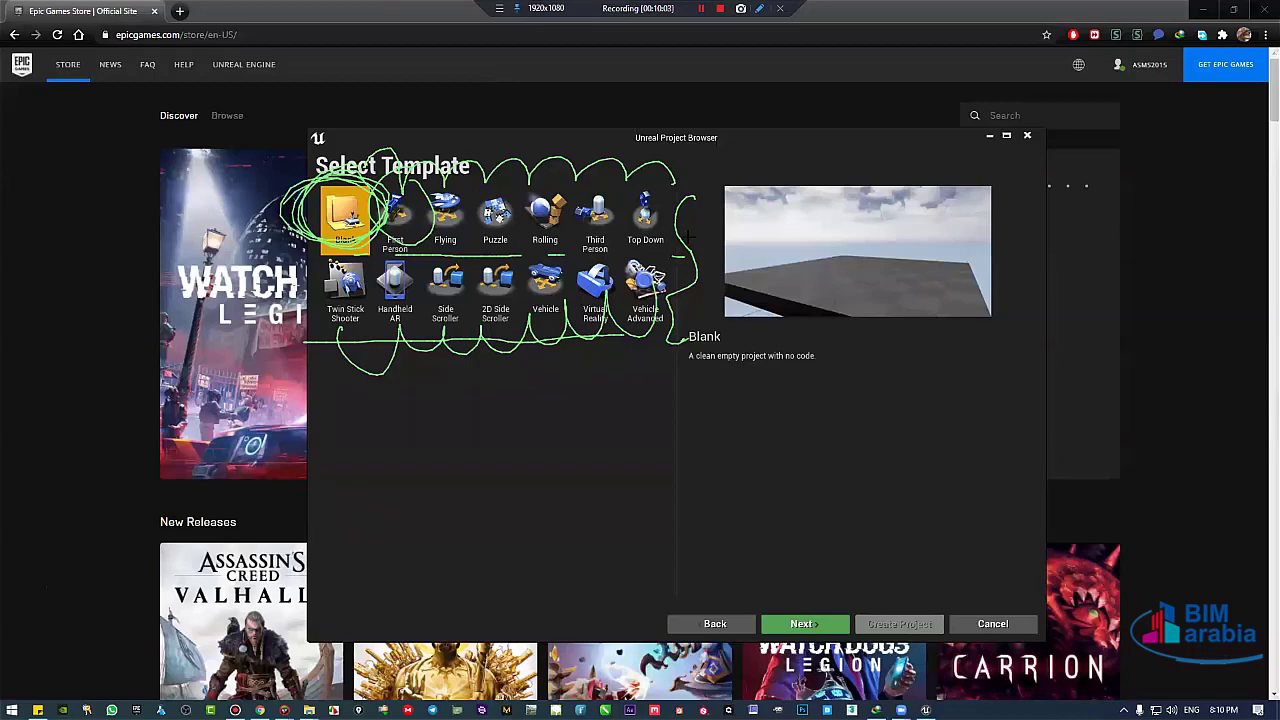
key(Escape)
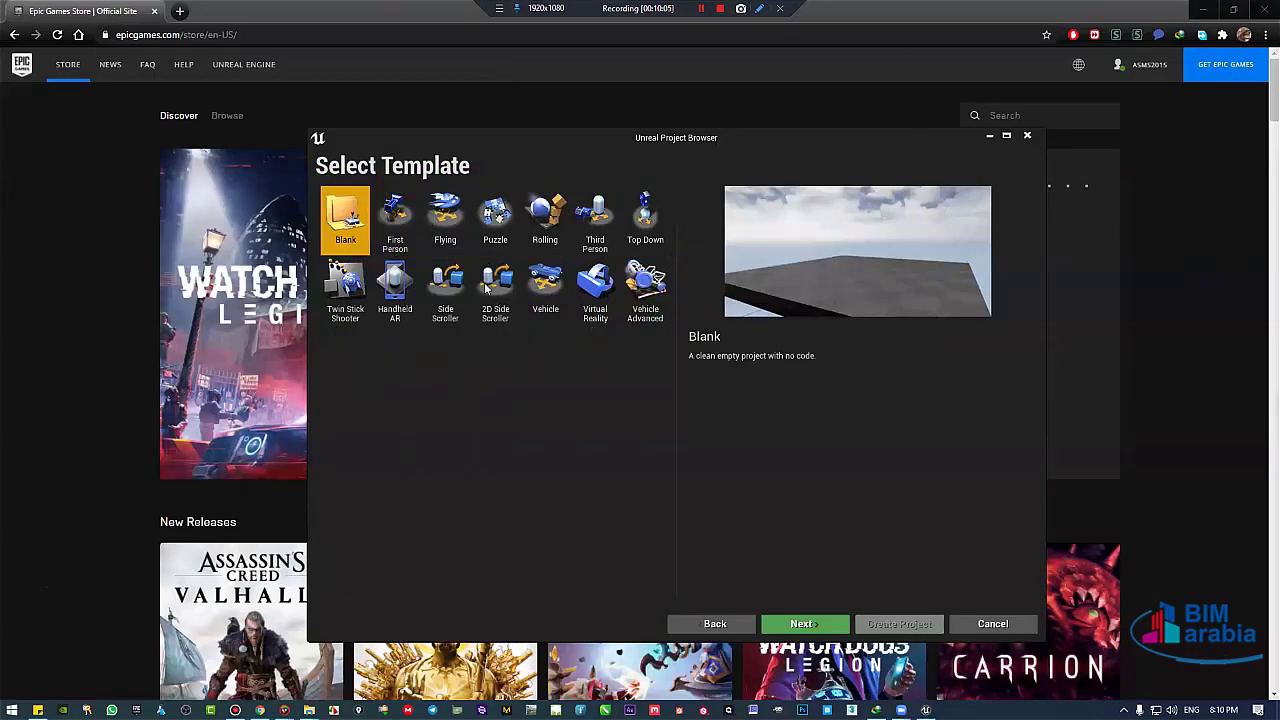
Preview the descriptions of the First Person, Flying and Third Person templates.
click(395, 218)
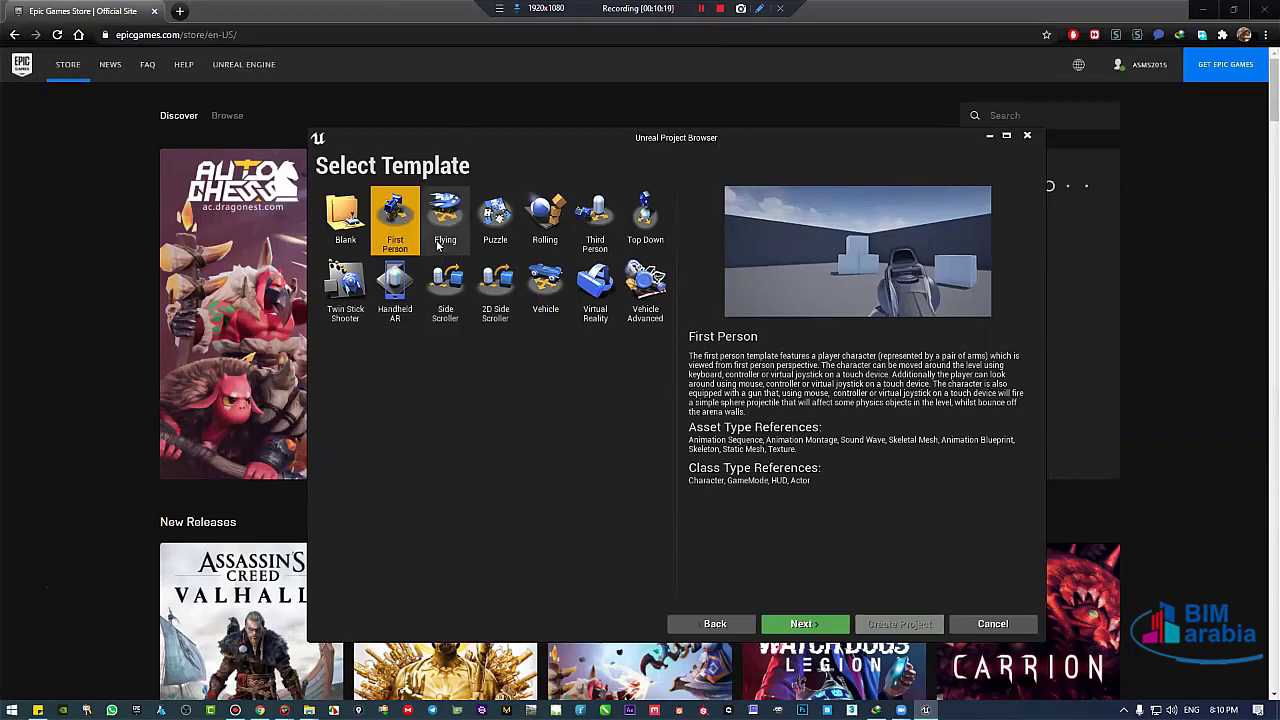
click(458, 218)
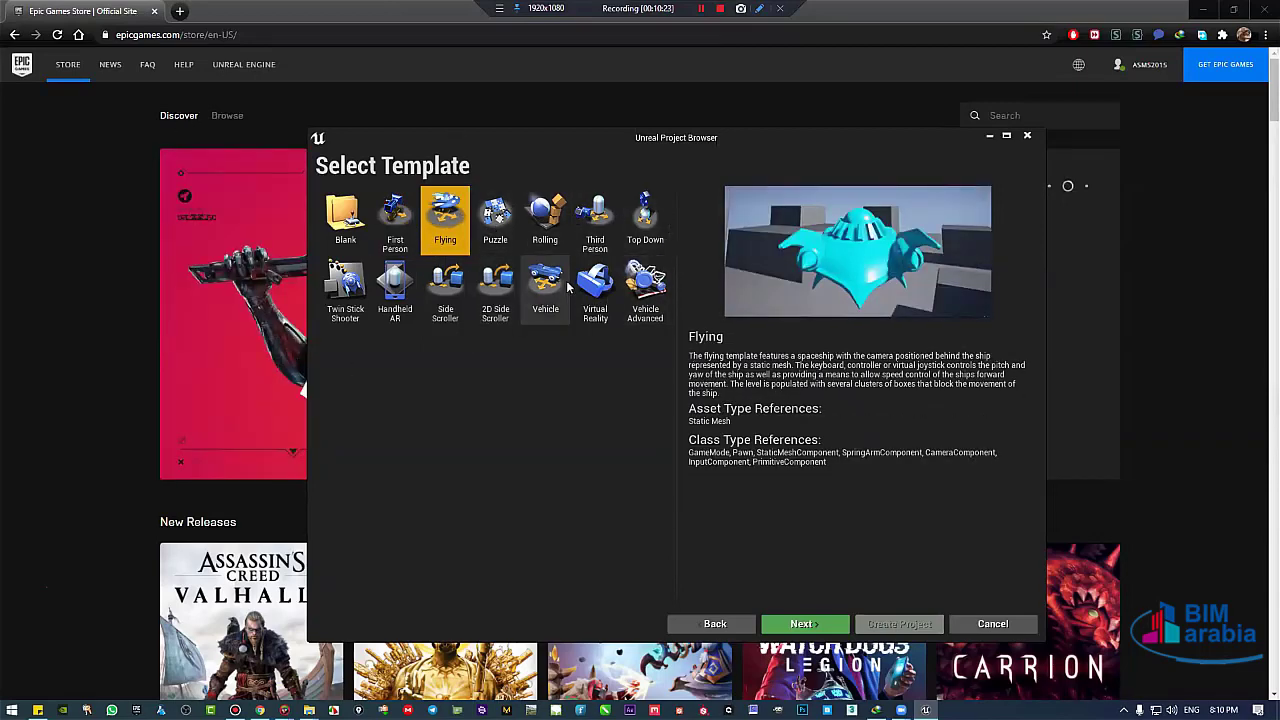
click(598, 215)
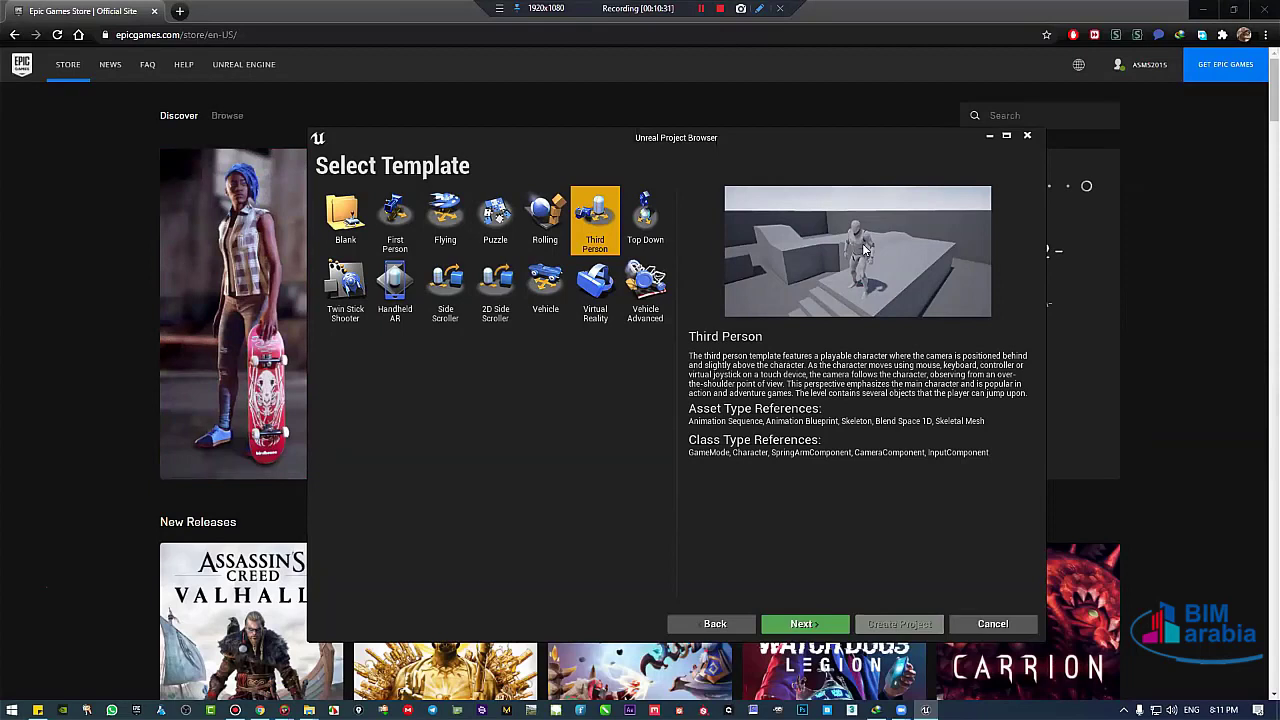
Select the First Person template and continue to the project settings.
click(383, 226)
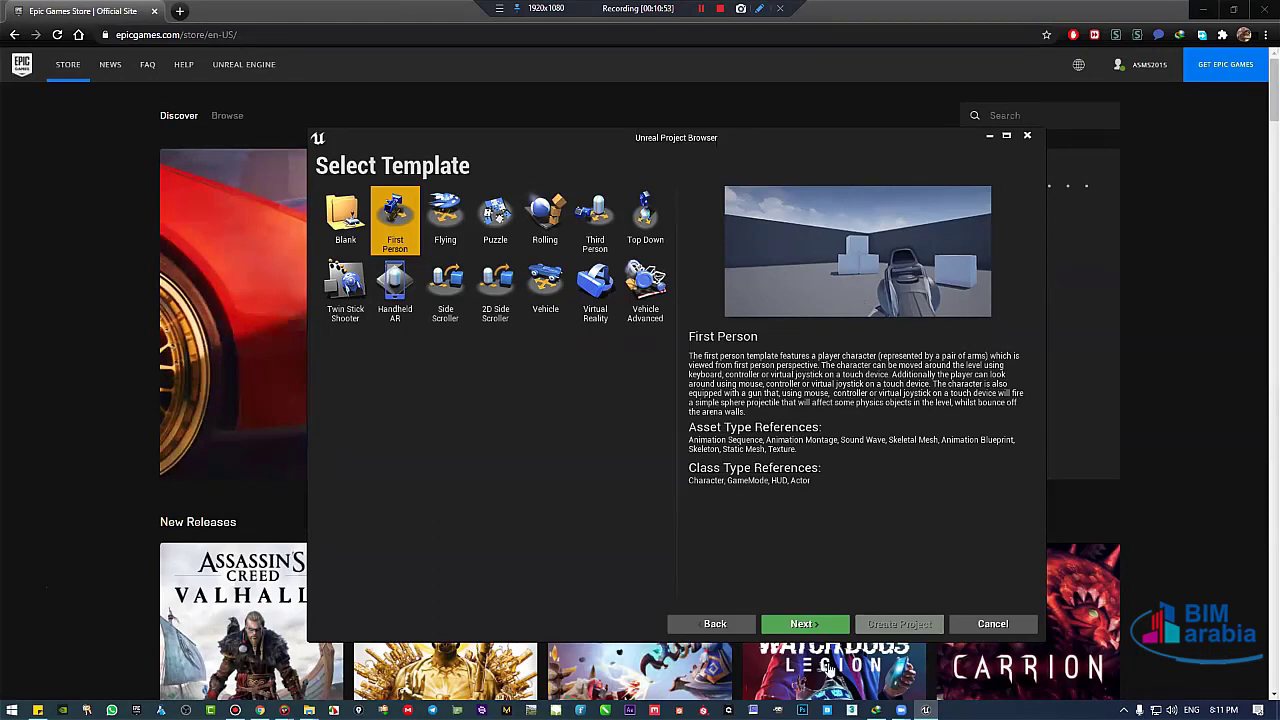
click(818, 626)
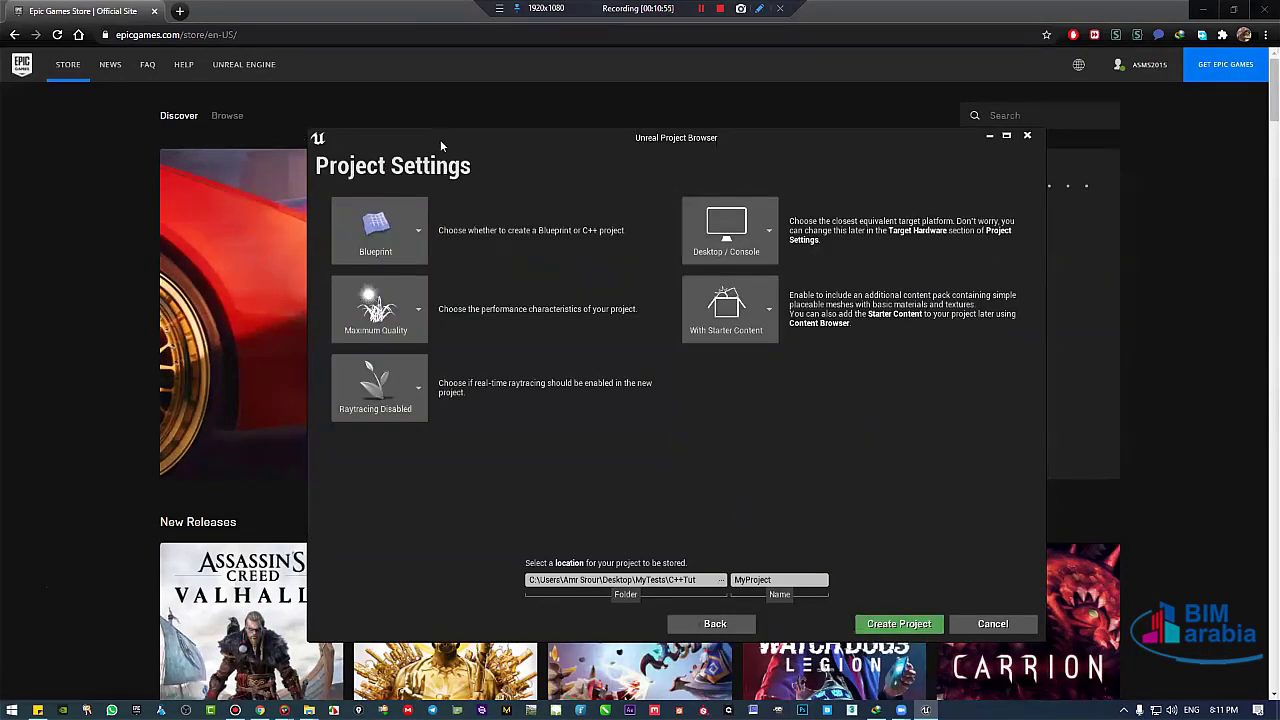
drag(685, 138, 690, 103)
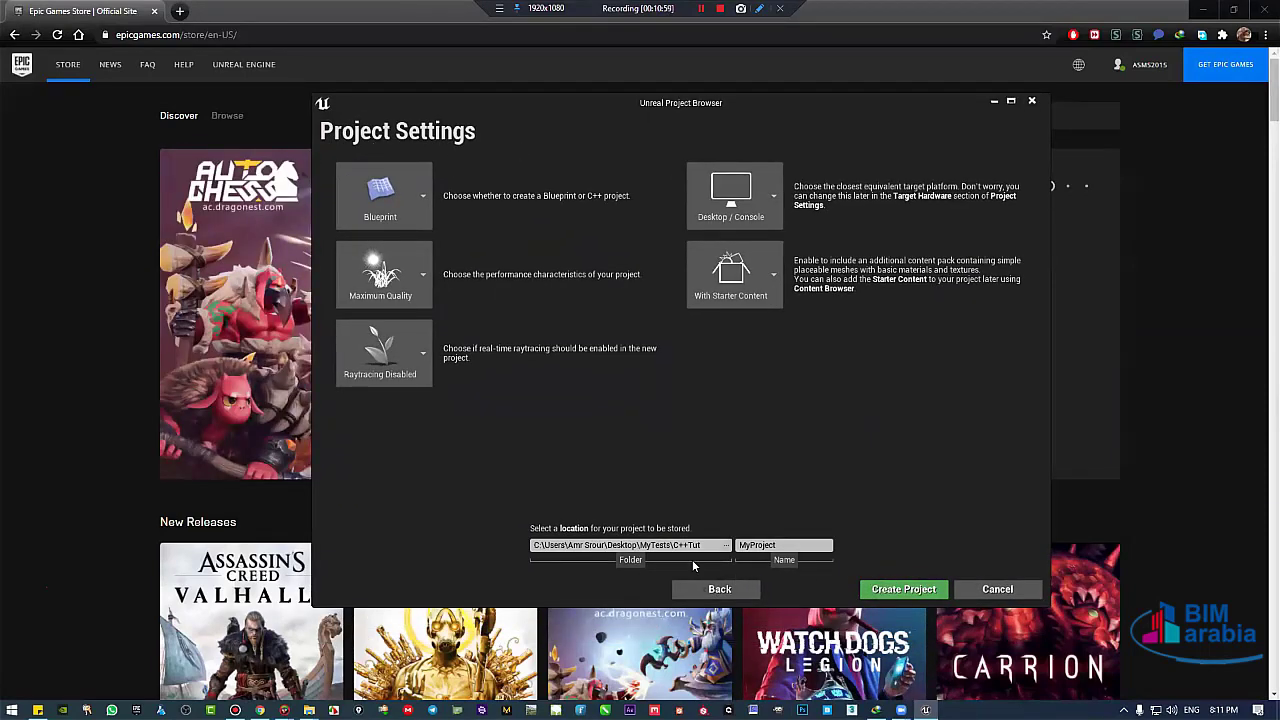
Return to the project categories, then proceed with Games and the First Person template back to the project settings.
click(716, 590)
click(716, 590)
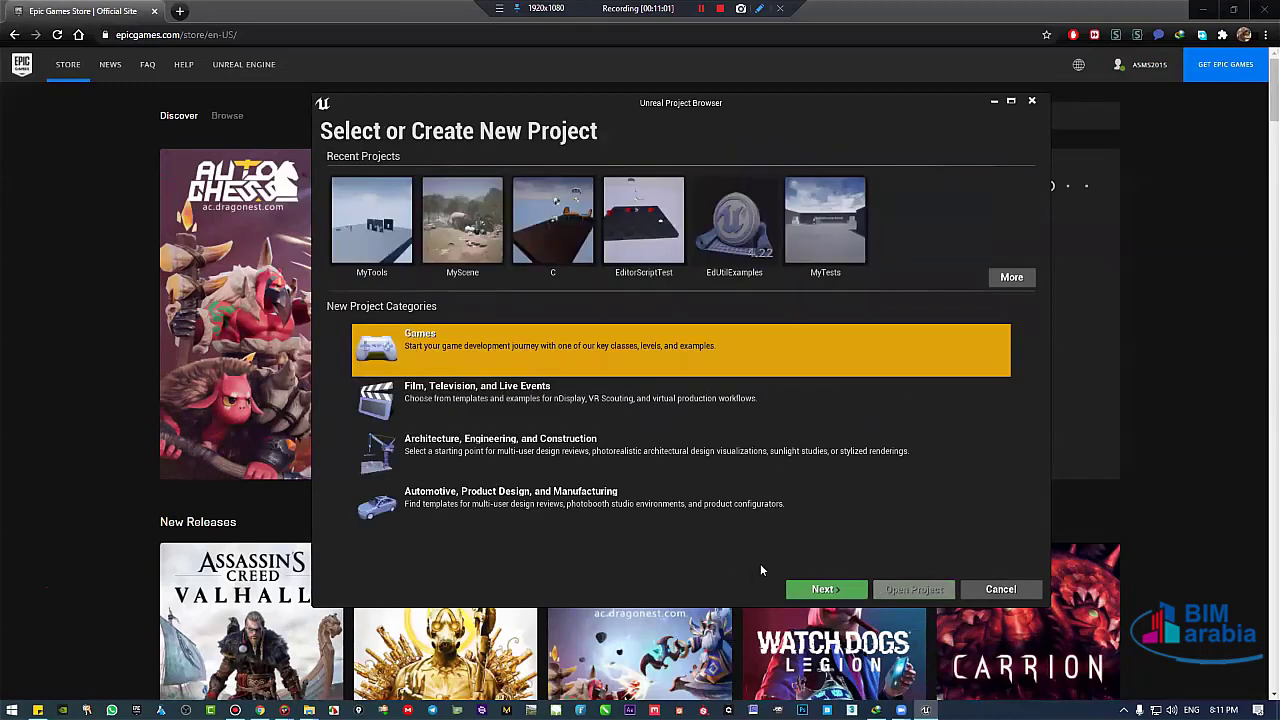
click(840, 589)
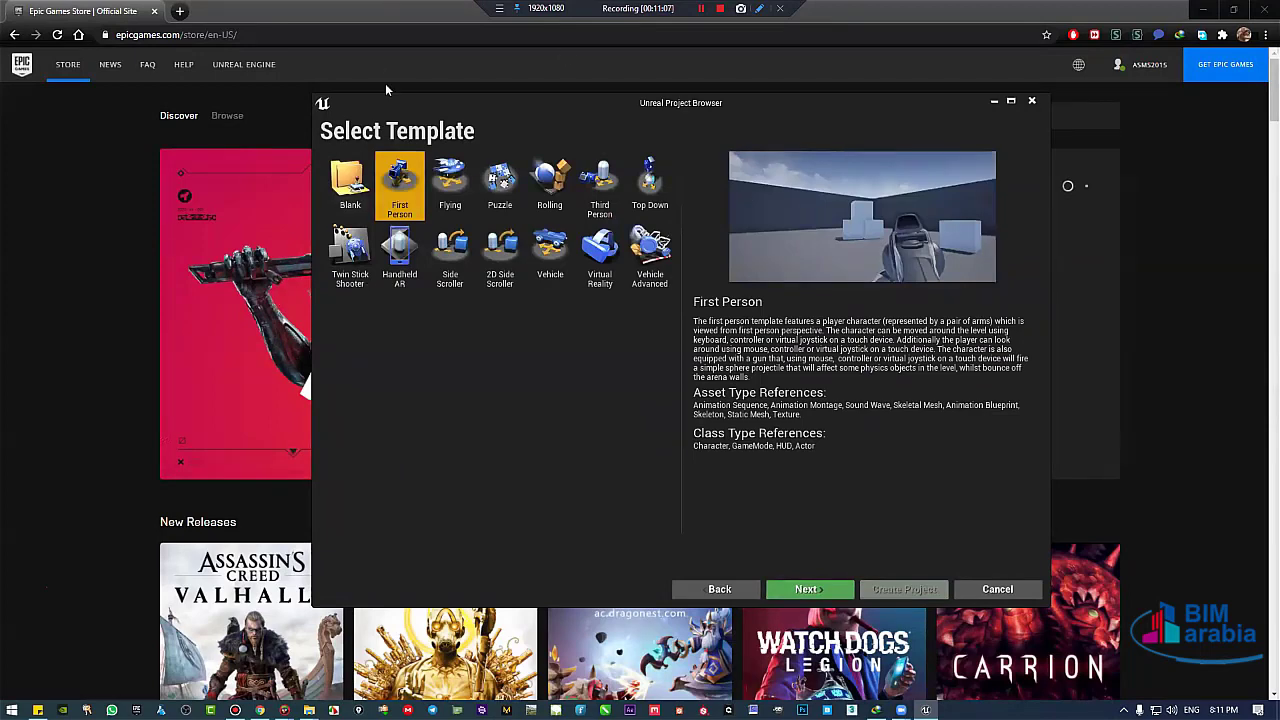
click(810, 591)
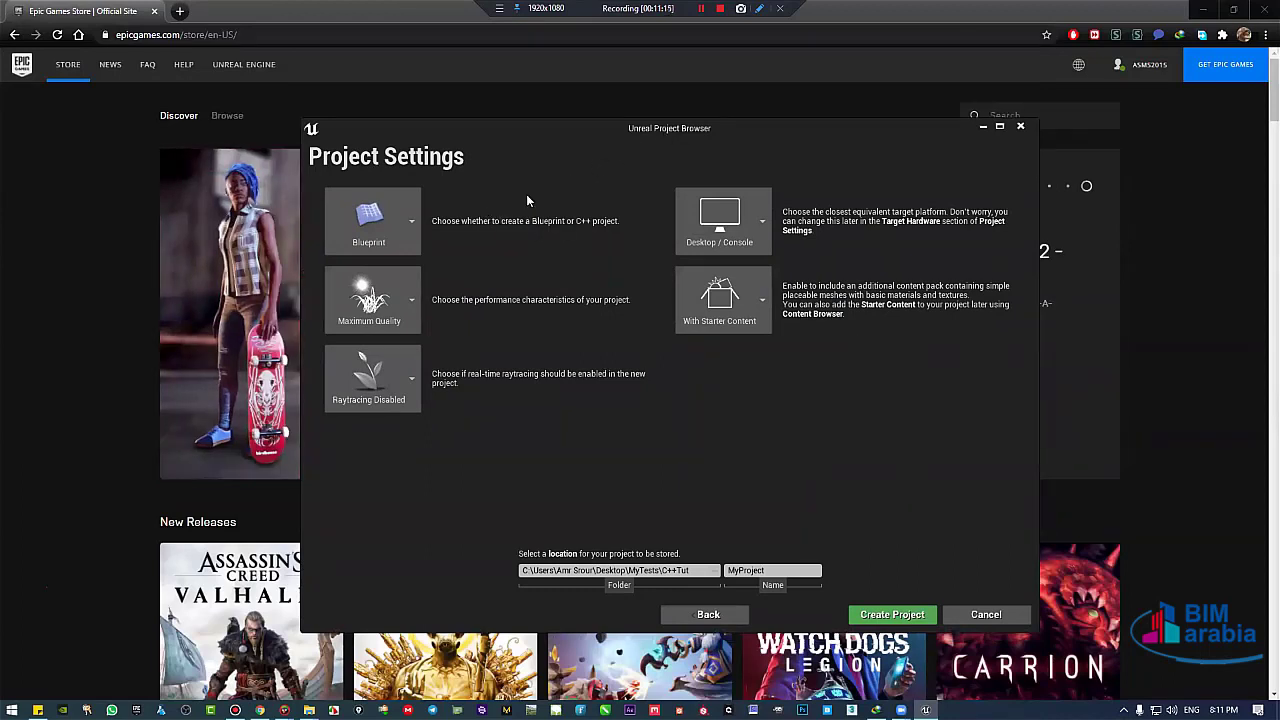
Examine the Blueprint and C++ choices for the project type.
click(372, 211)
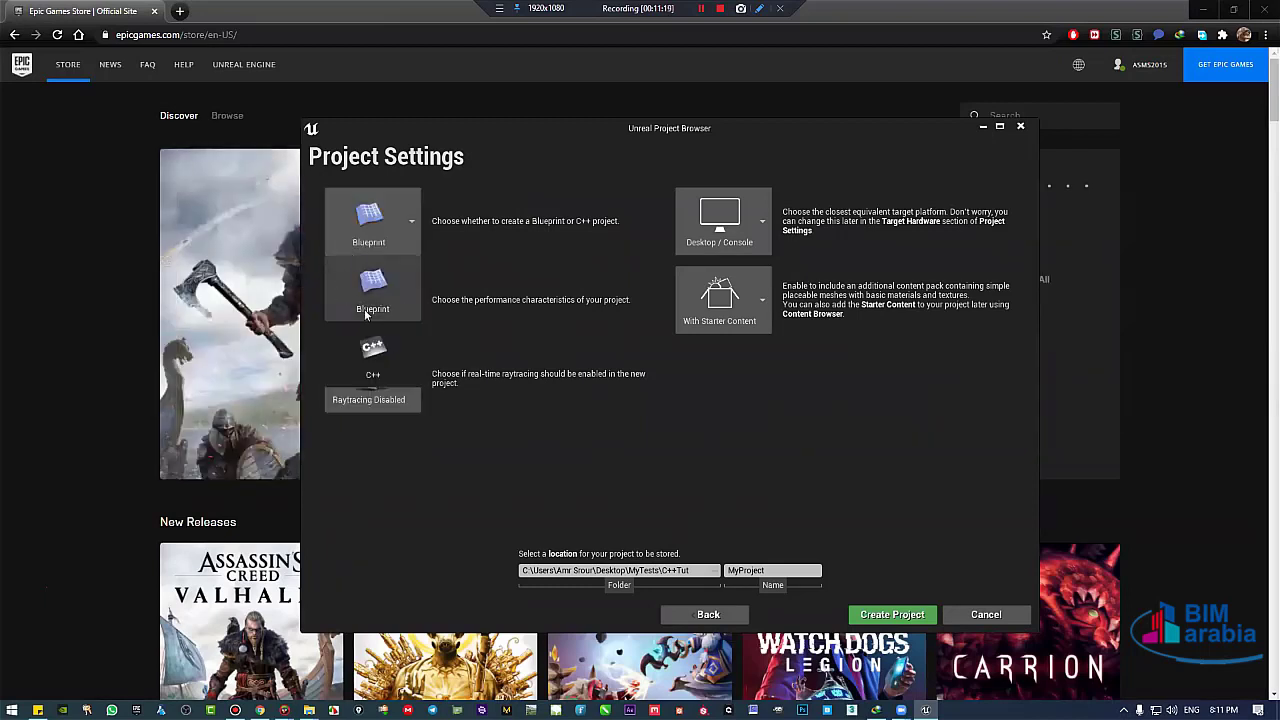
click(370, 370)
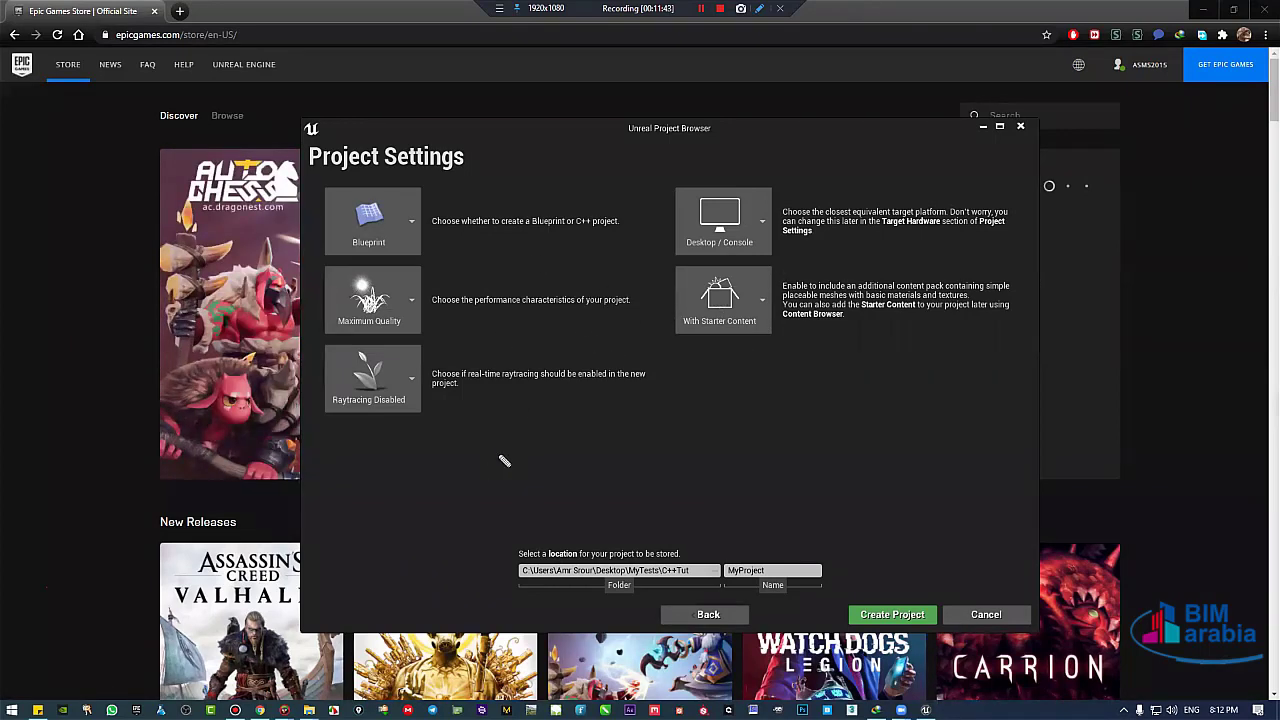
drag(502, 452, 497, 517)
mouse_move(568, 467)
mouse_down()
mouse_move(583, 493)
mouse_move(568, 524)
mouse_up()
mouse_move(690, 486)
mouse_down()
mouse_move(639, 496)
mouse_move(684, 516)
mouse_move(446, 532)
mouse_move(426, 439)
mouse_move(714, 497)
mouse_move(718, 534)
mouse_up()
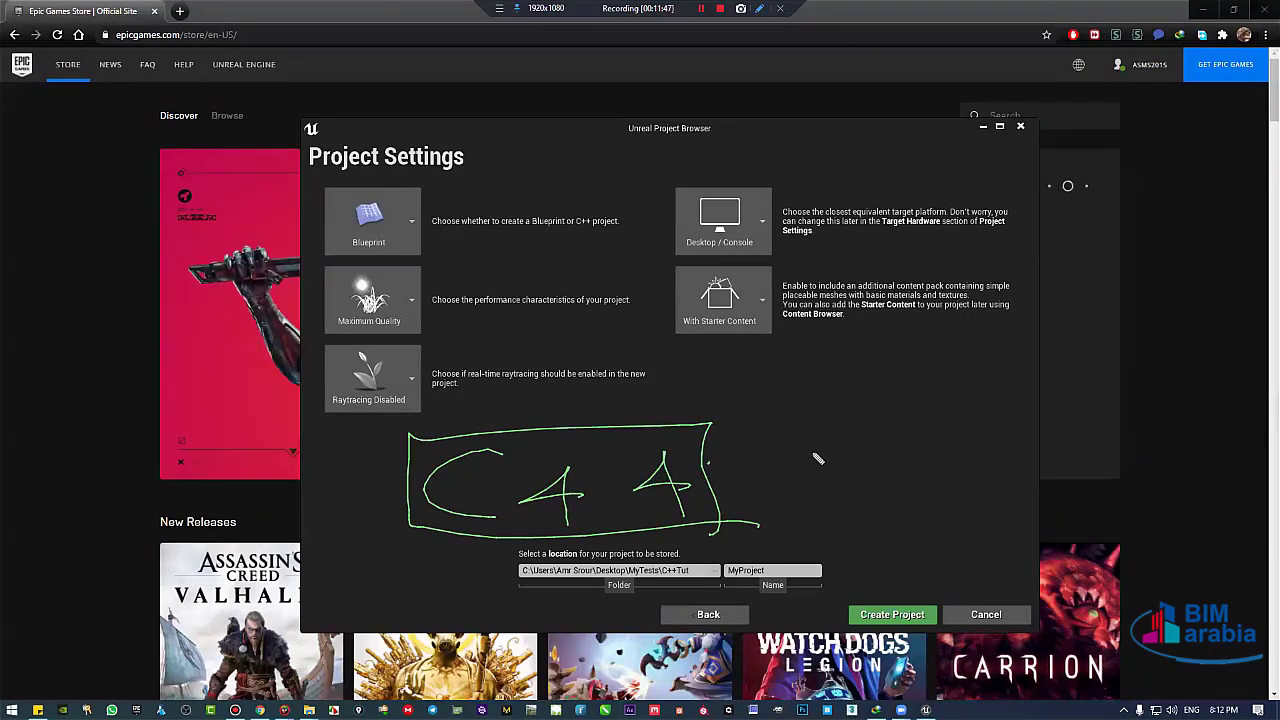
drag(708, 462, 840, 463)
drag(757, 437, 840, 462)
drag(840, 464, 757, 489)
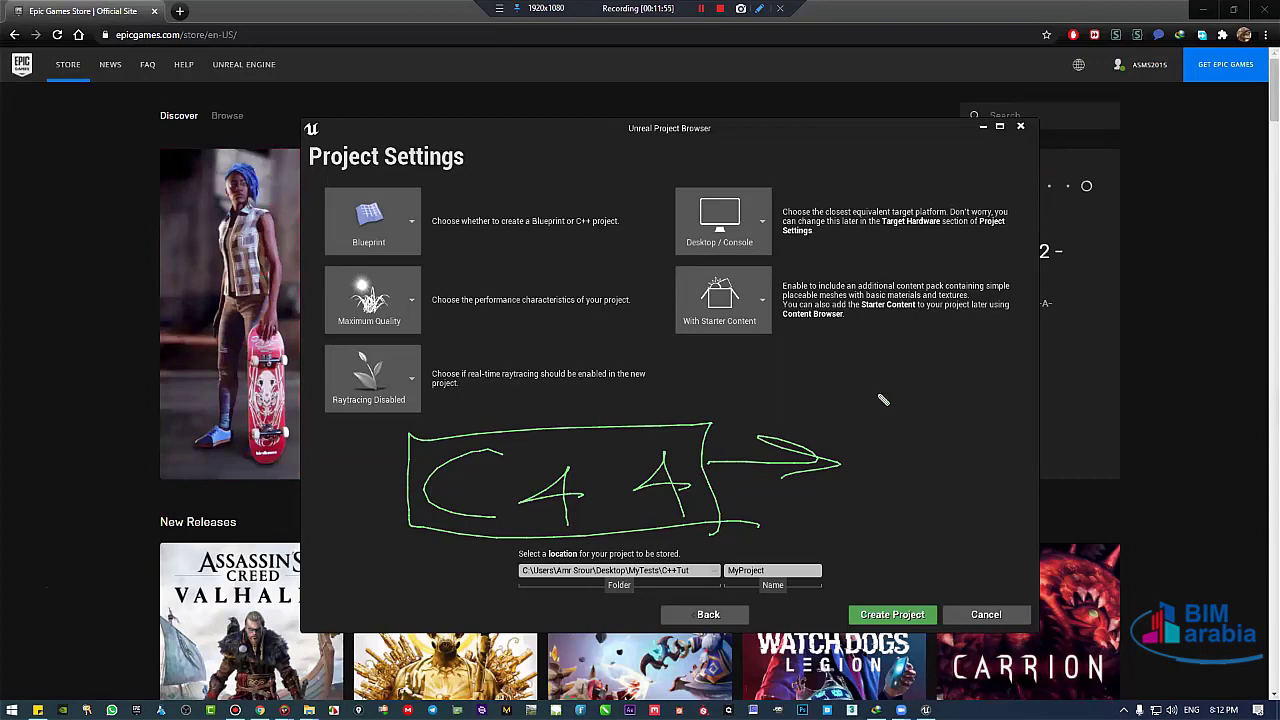
mouse_move(898, 373)
mouse_down()
mouse_move(915, 415)
mouse_move(890, 472)
mouse_move(912, 580)
mouse_up()
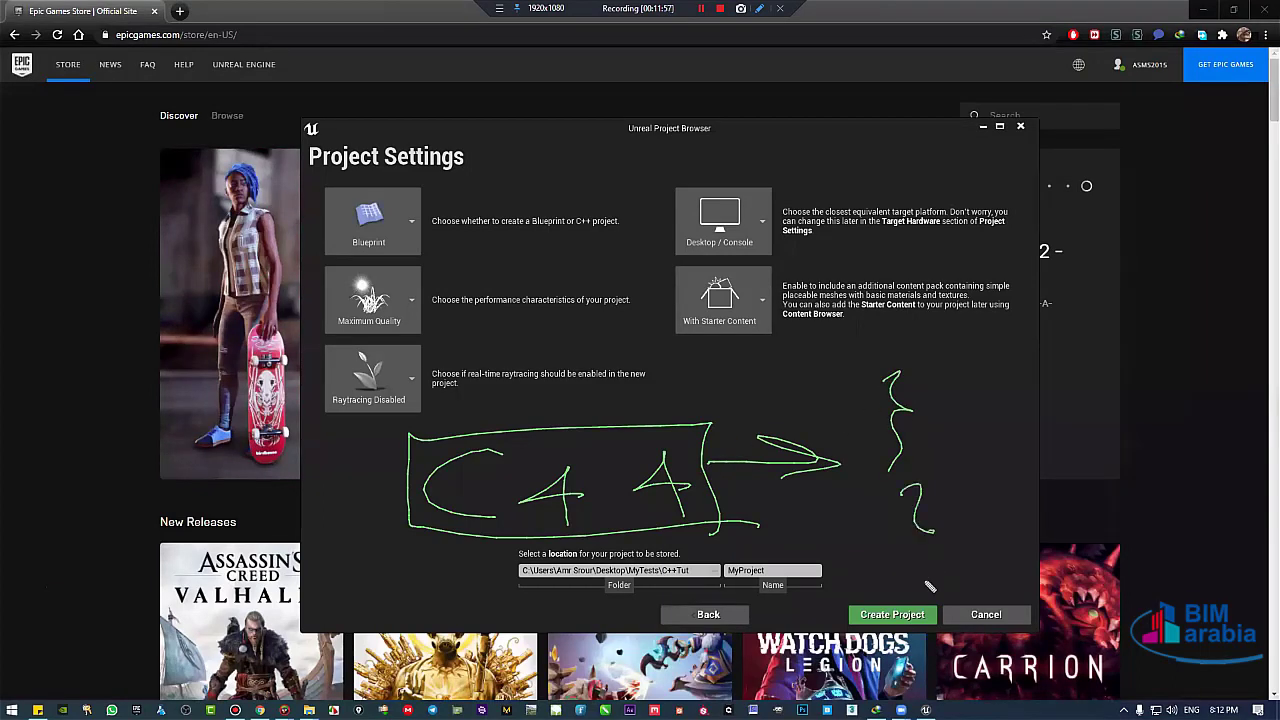
mouse_move(909, 376)
mouse_down()
mouse_move(910, 480)
mouse_move(930, 540)
mouse_move(890, 577)
mouse_up()
mouse_move(925, 461)
mouse_down()
mouse_move(1035, 470)
mouse_move(931, 456)
mouse_up()
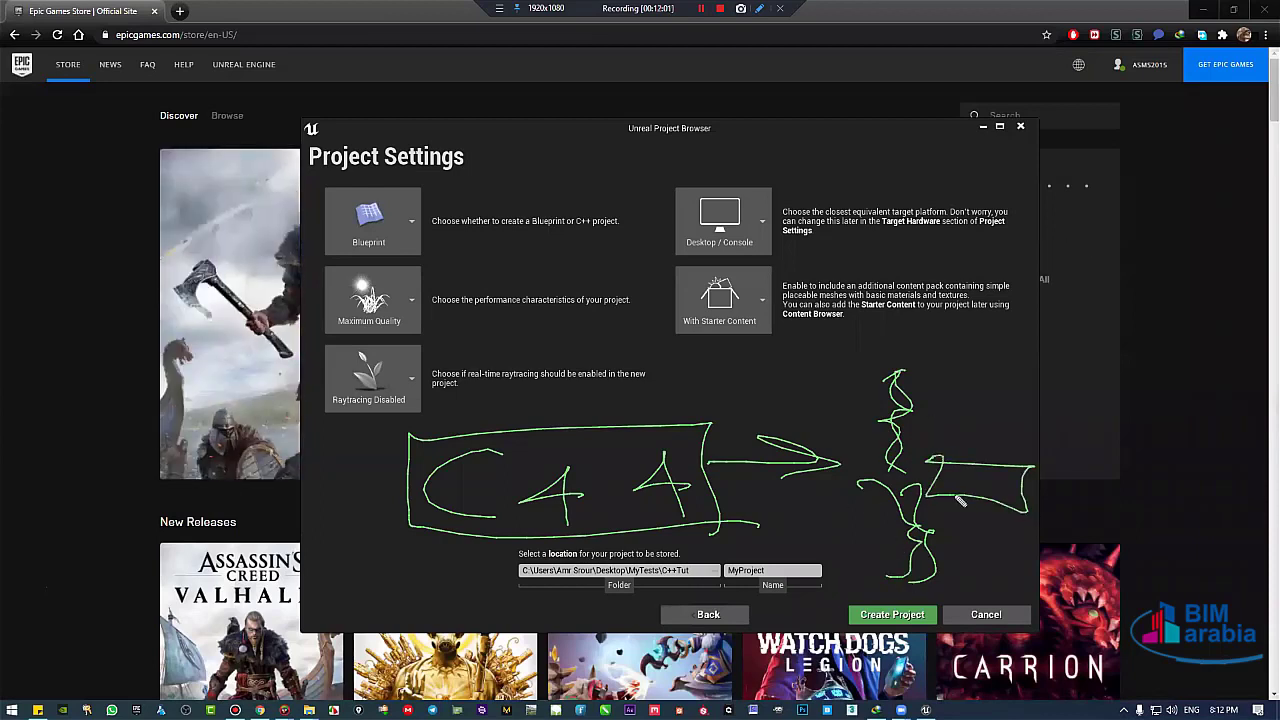
drag(950, 526, 966, 519)
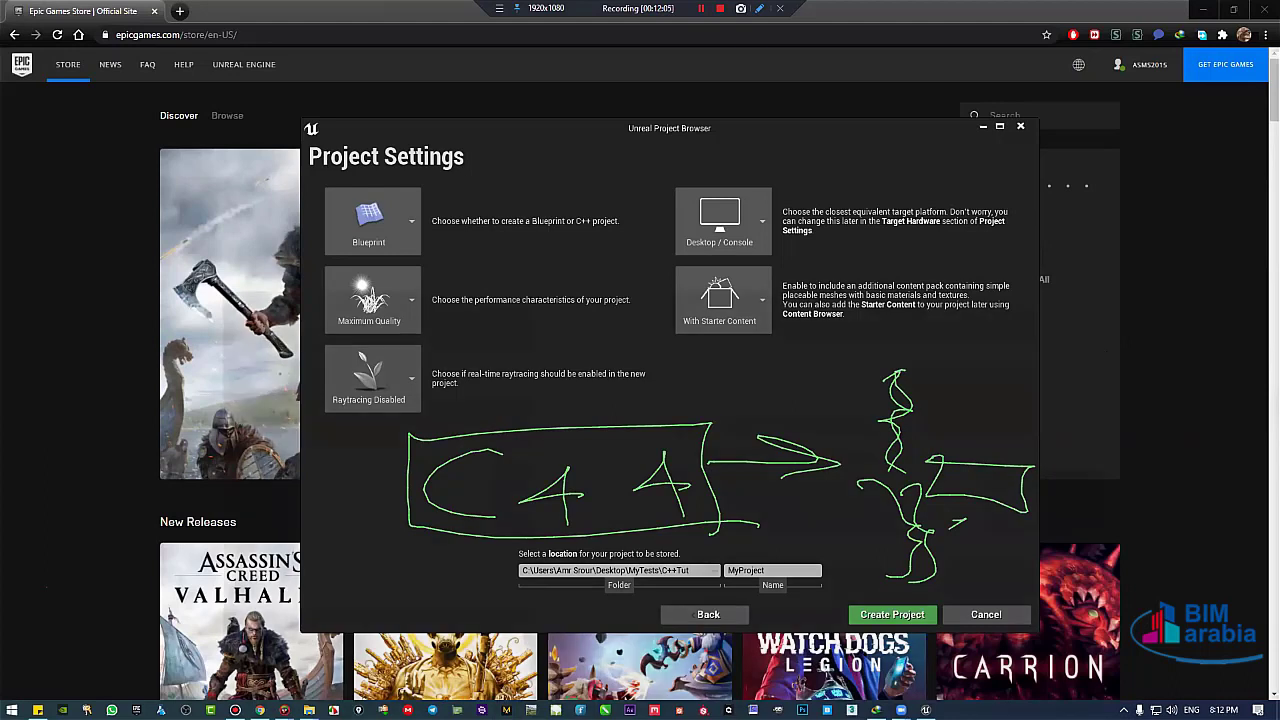
click(1143, 167)
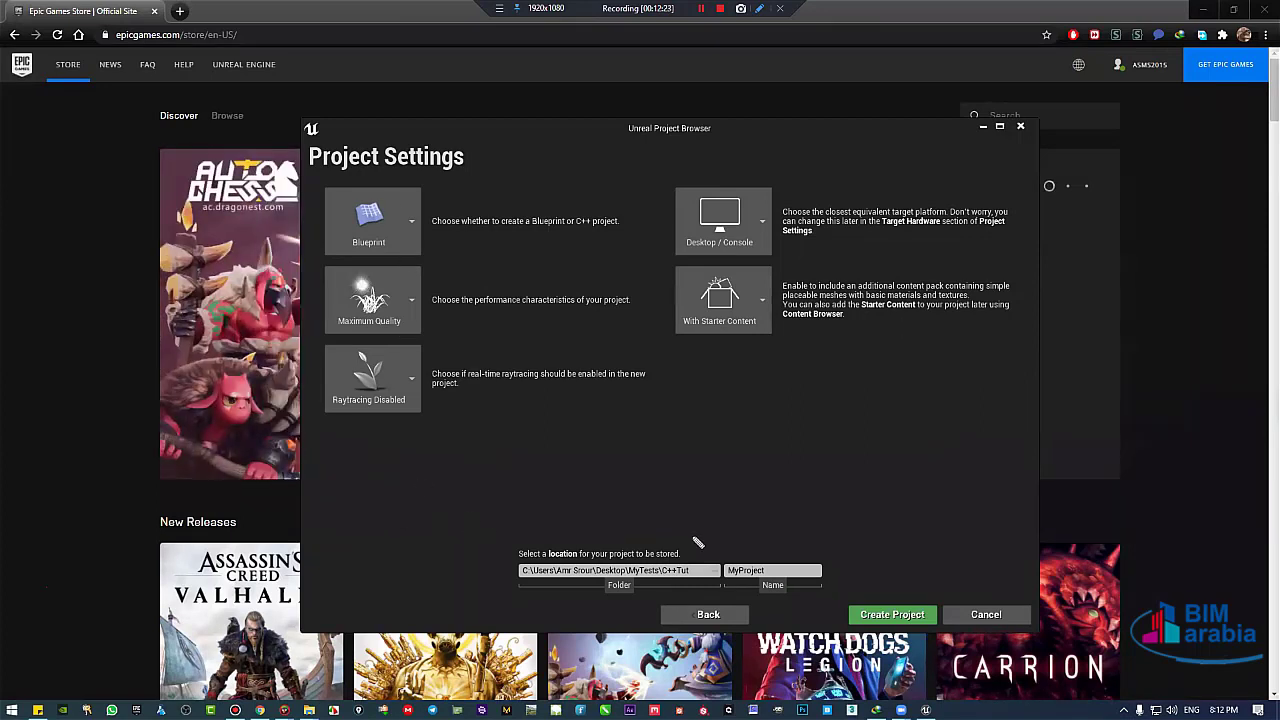
drag(884, 386, 768, 552)
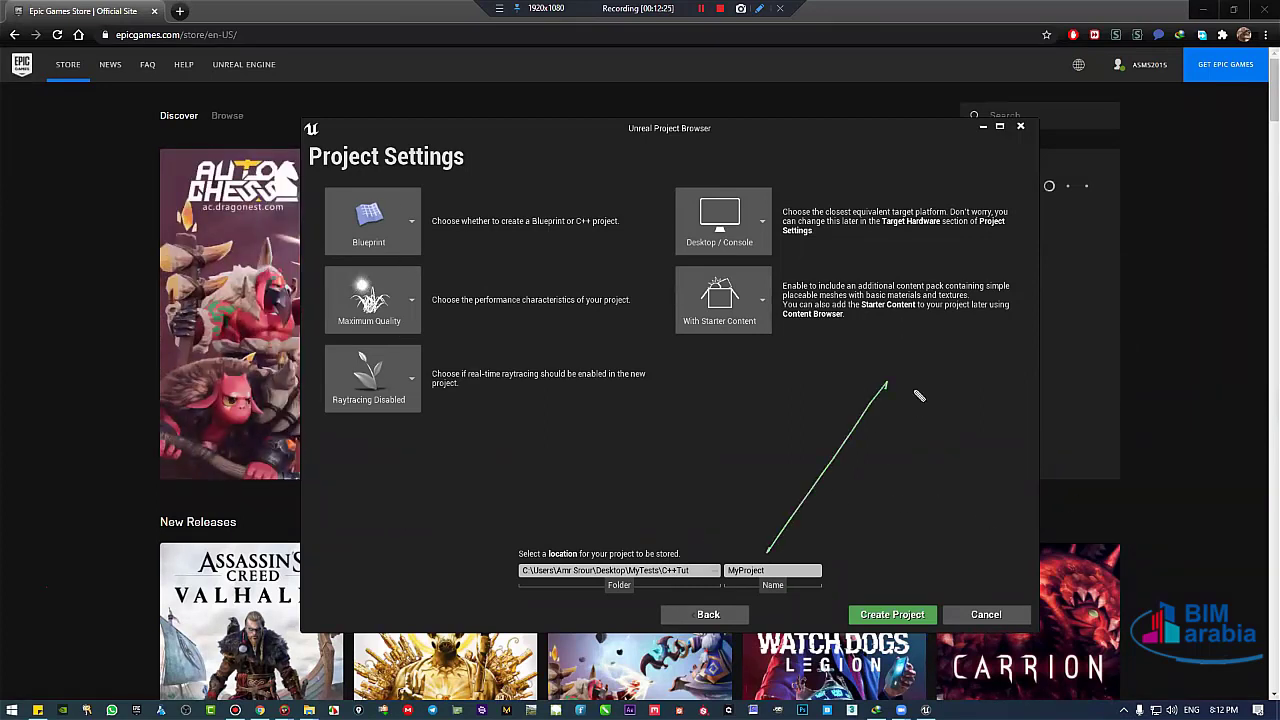
mouse_move(920, 372)
mouse_down()
mouse_move(1014, 500)
mouse_move(766, 532)
mouse_up()
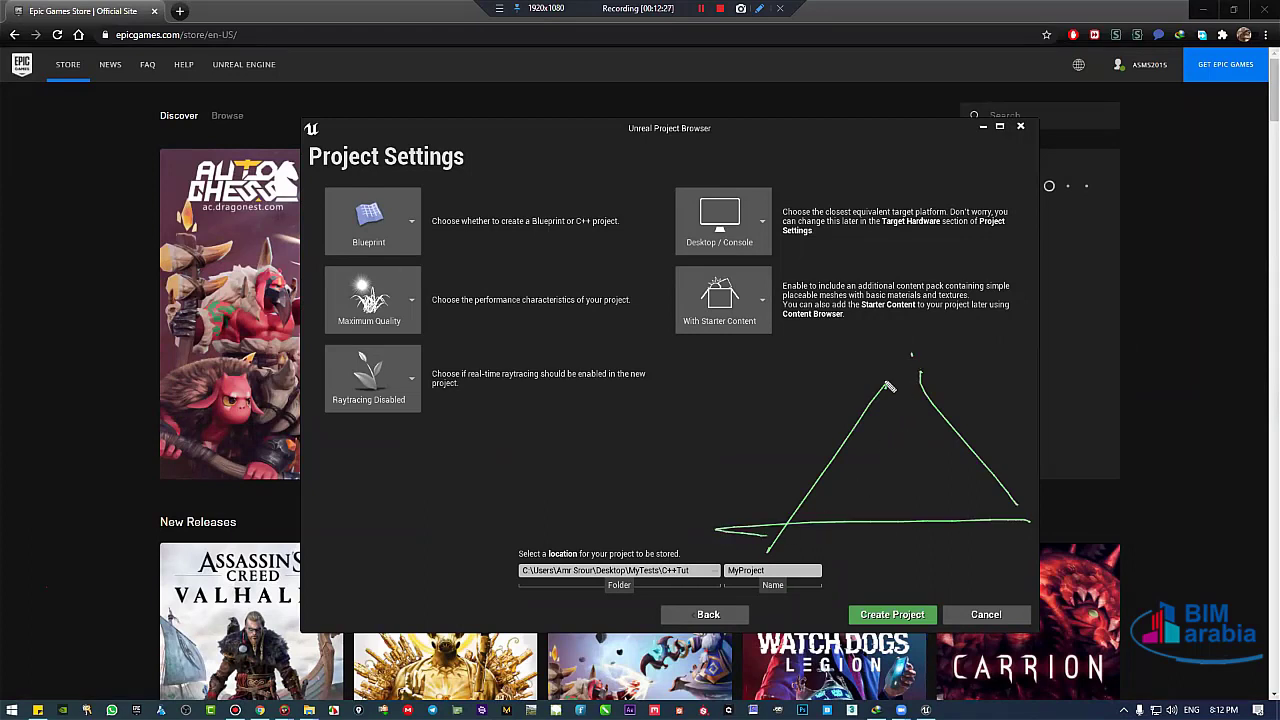
mouse_move(886, 381)
mouse_down()
mouse_move(717, 528)
mouse_move(1014, 493)
mouse_move(887, 480)
mouse_up()
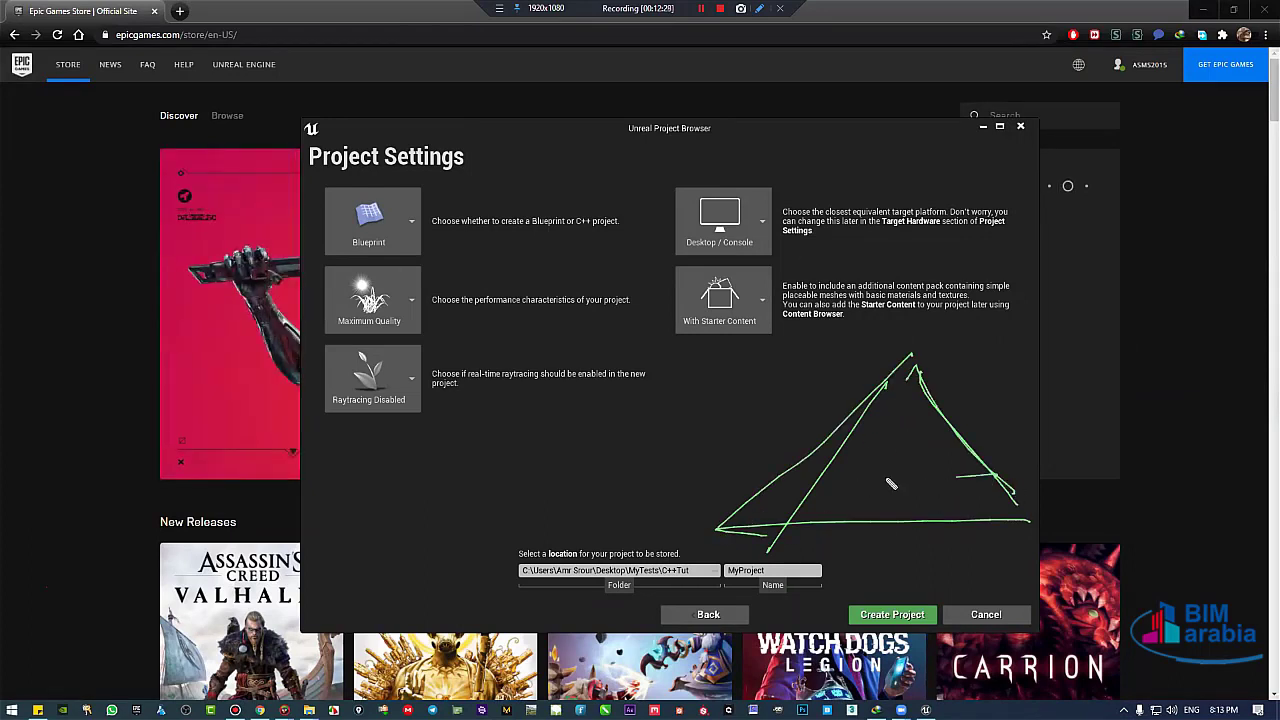
drag(995, 476, 763, 478)
mouse_move(858, 490)
mouse_down()
mouse_move(868, 516)
mouse_move(910, 509)
mouse_move(893, 518)
mouse_up()
mouse_move(918, 509)
mouse_down()
mouse_move(958, 506)
mouse_move(940, 520)
mouse_up()
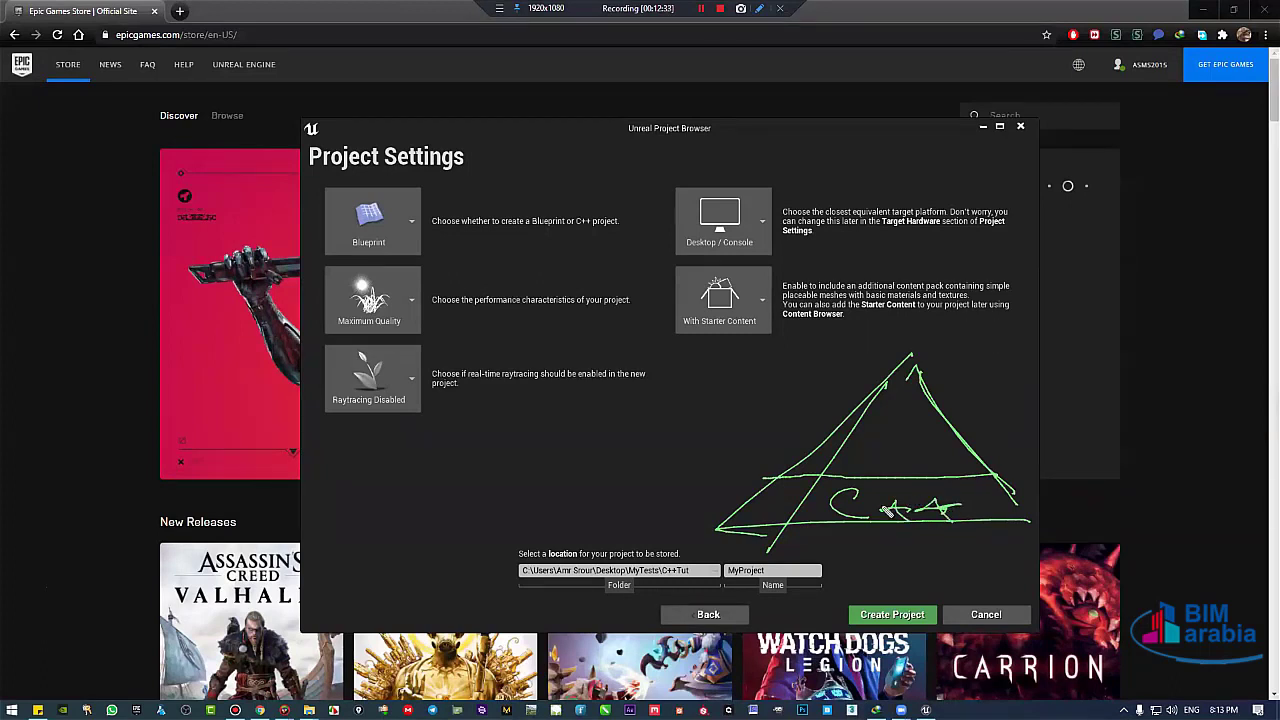
mouse_move(772, 481)
mouse_down()
mouse_move(712, 526)
mouse_move(777, 484)
mouse_move(743, 526)
mouse_move(1018, 530)
mouse_up()
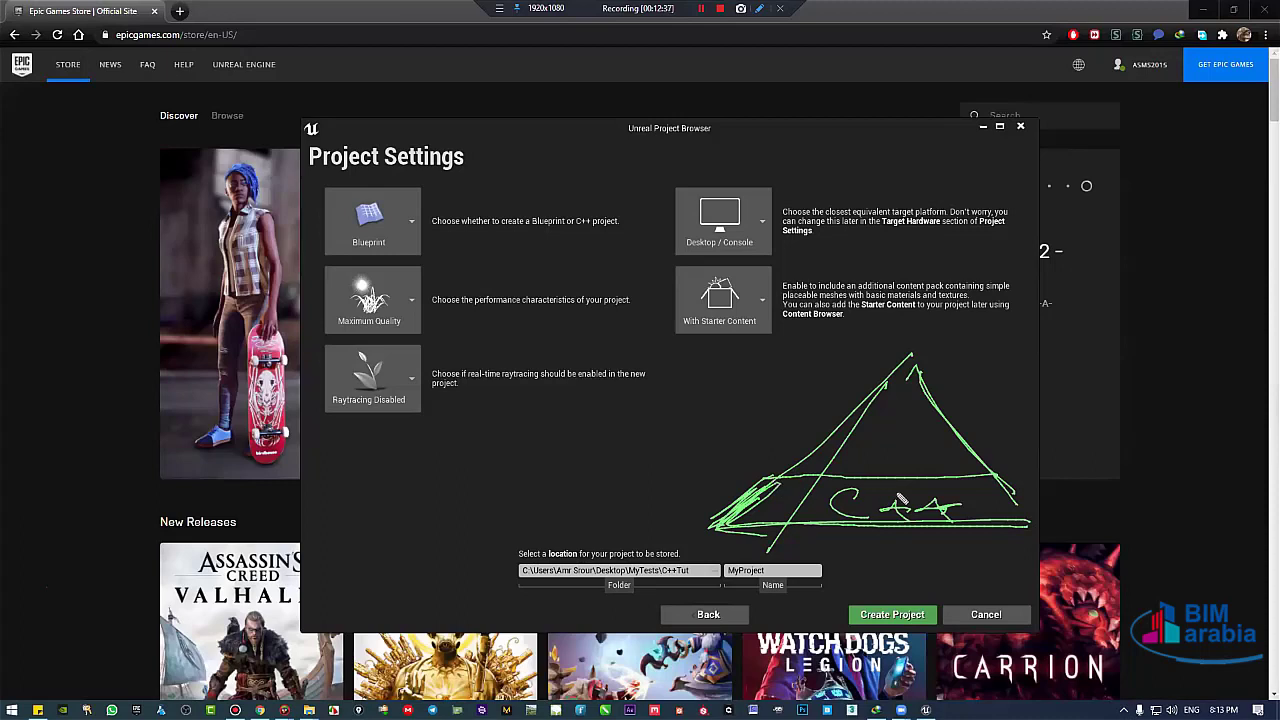
mouse_move(944, 490)
mouse_down()
mouse_move(778, 480)
mouse_move(1009, 478)
mouse_move(1028, 522)
mouse_move(866, 518)
mouse_up()
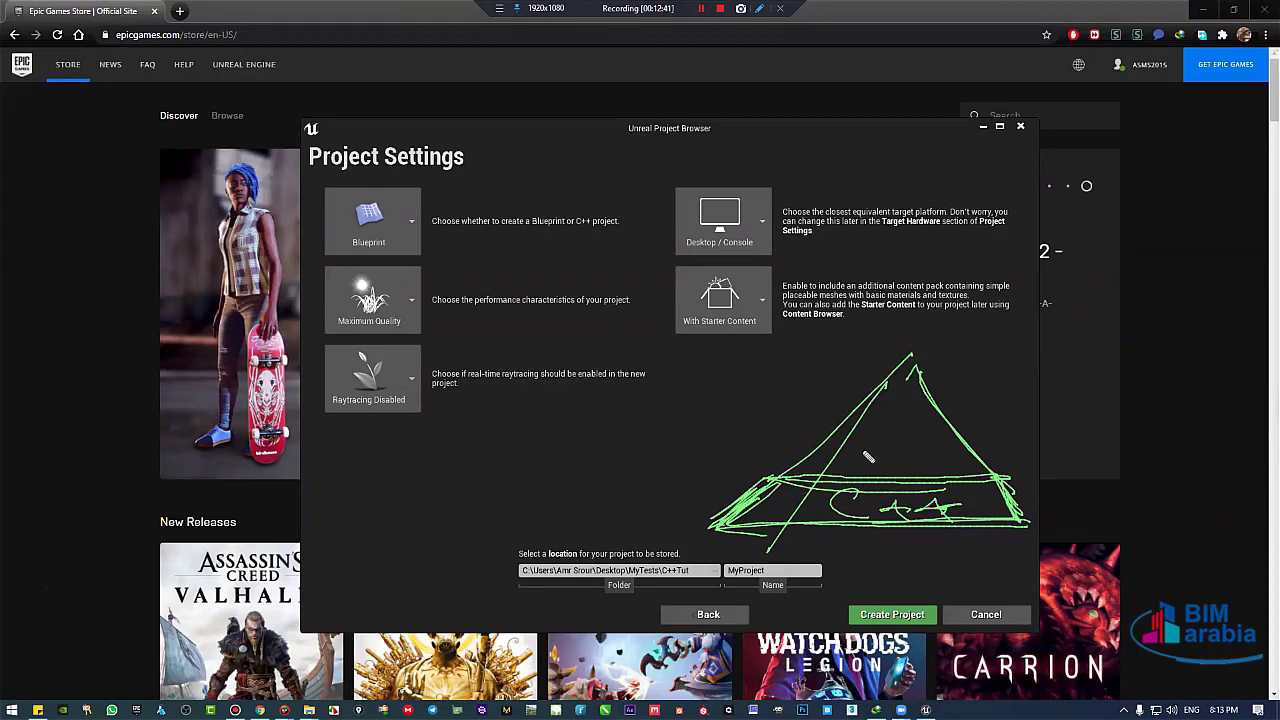
mouse_move(905, 358)
mouse_down()
mouse_move(762, 471)
mouse_move(889, 397)
mouse_up()
drag(911, 358, 1012, 481)
drag(1003, 483, 961, 424)
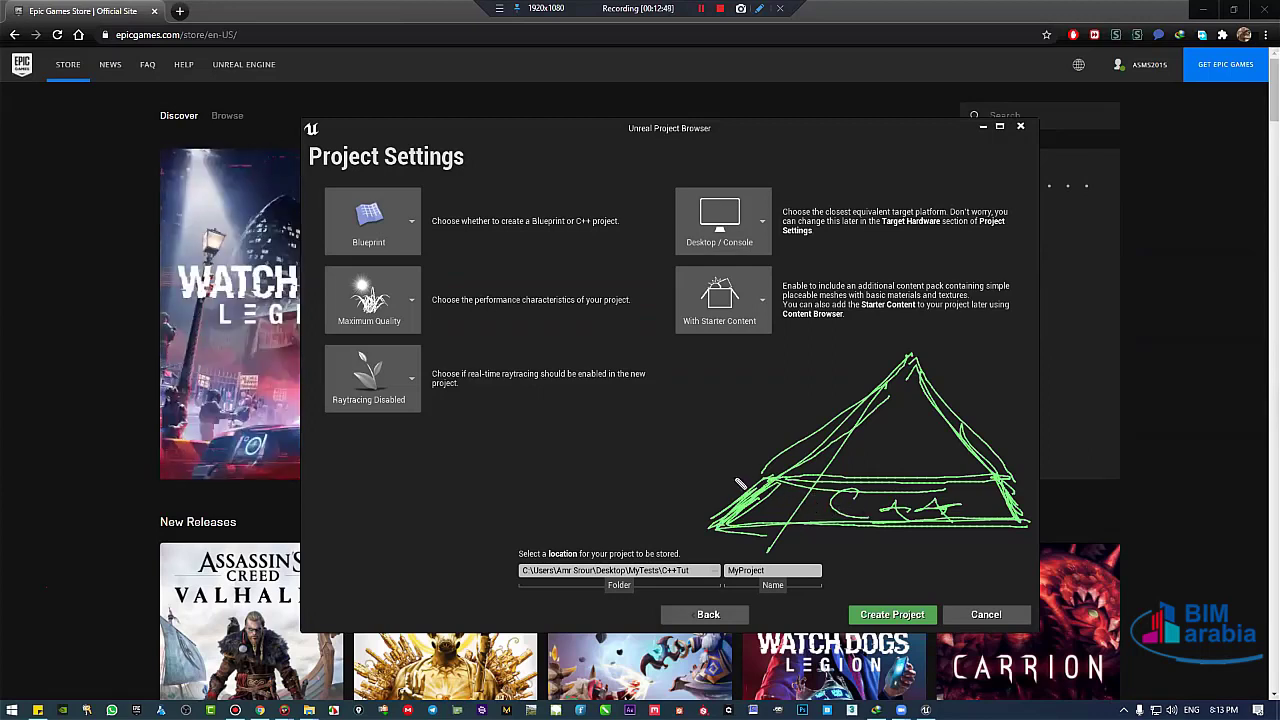
mouse_move(740, 487)
mouse_down()
mouse_move(776, 414)
mouse_move(848, 450)
mouse_move(856, 436)
mouse_move(876, 462)
mouse_move(892, 424)
mouse_move(893, 456)
mouse_move(858, 473)
mouse_up()
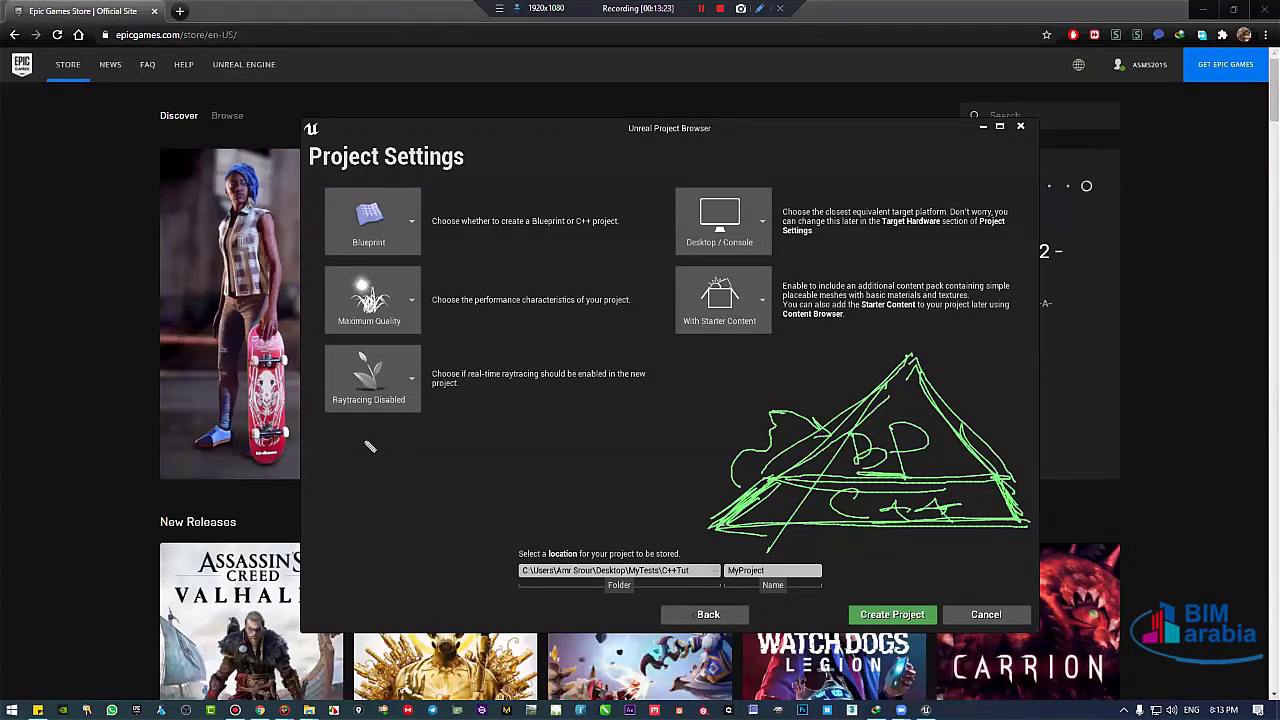
mouse_move(407, 424)
mouse_down()
mouse_move(310, 513)
mouse_move(421, 507)
mouse_move(408, 425)
mouse_up()
mouse_move(526, 419)
mouse_down()
mouse_move(661, 394)
mouse_move(672, 410)
mouse_up()
mouse_move(740, 379)
mouse_down()
mouse_move(705, 414)
mouse_move(709, 428)
mouse_up()
drag(751, 370, 703, 430)
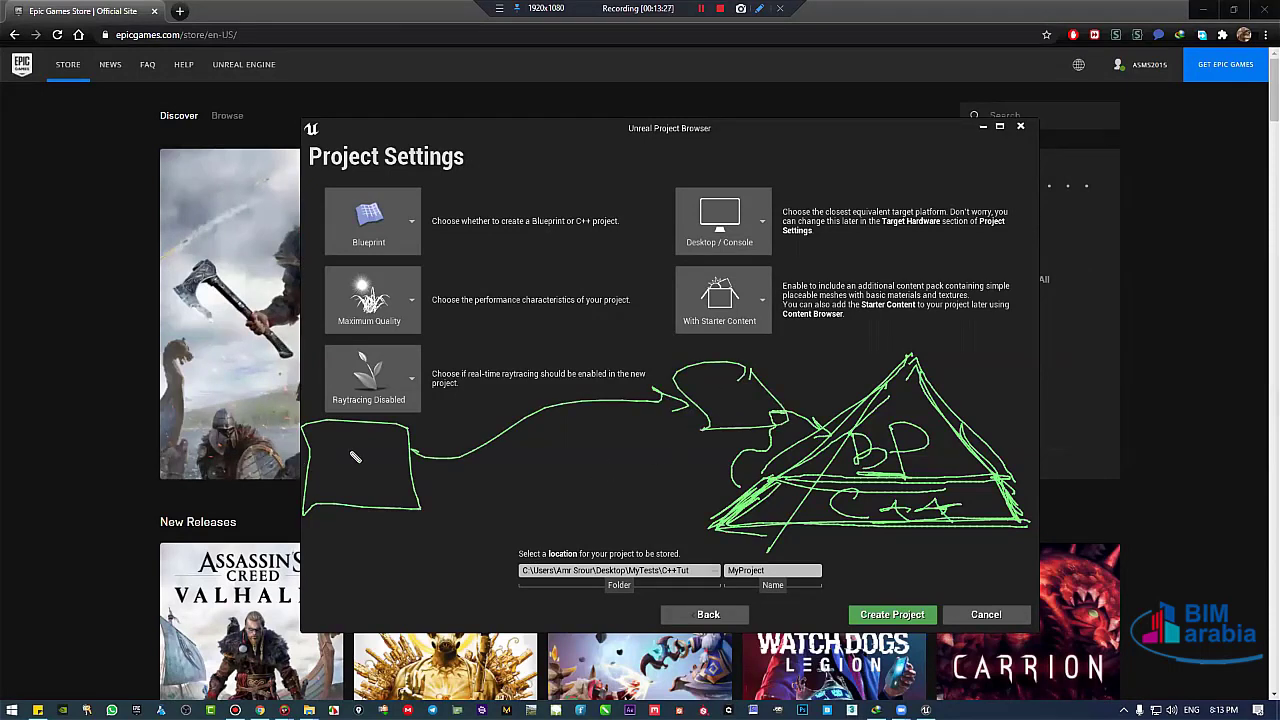
mouse_move(384, 452)
mouse_down()
mouse_move(330, 441)
mouse_move(332, 466)
mouse_move(370, 470)
mouse_move(348, 506)
mouse_up()
mouse_move(724, 412)
mouse_down()
mouse_move(738, 398)
mouse_move(700, 402)
mouse_move(690, 382)
mouse_move(700, 412)
mouse_up()
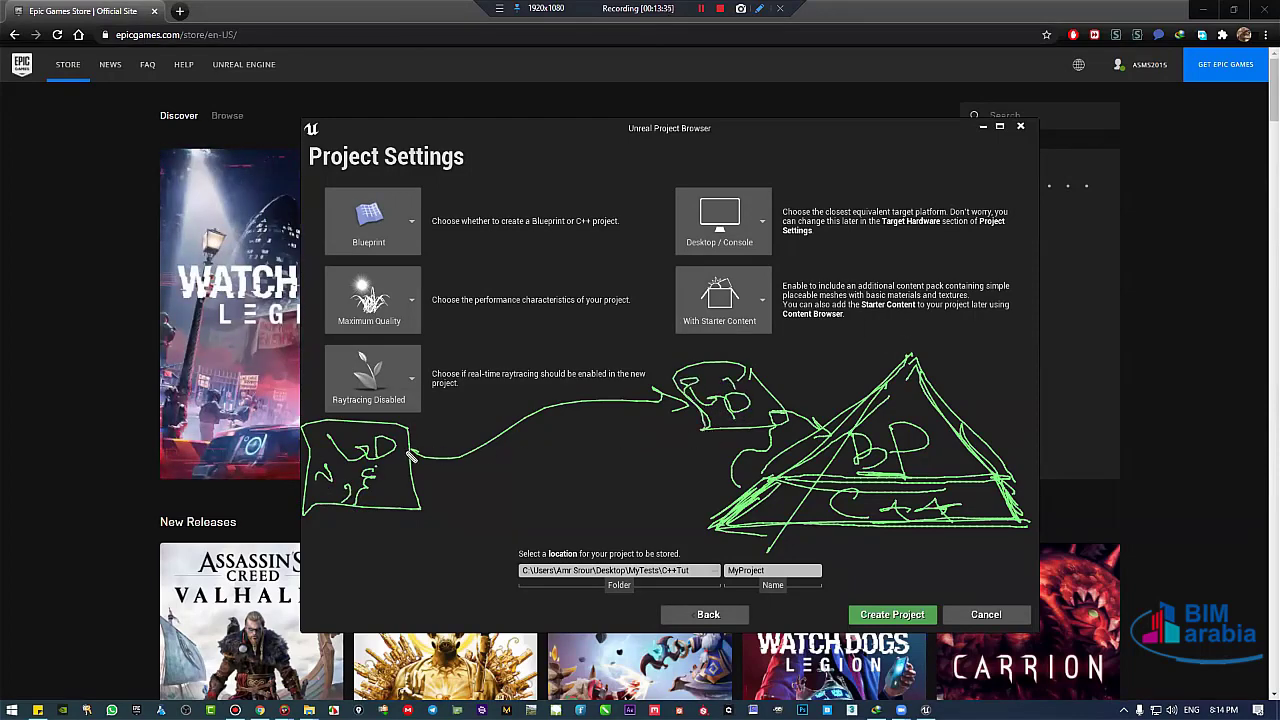
mouse_move(411, 456)
mouse_down()
mouse_move(510, 450)
mouse_move(676, 403)
mouse_move(692, 412)
mouse_up()
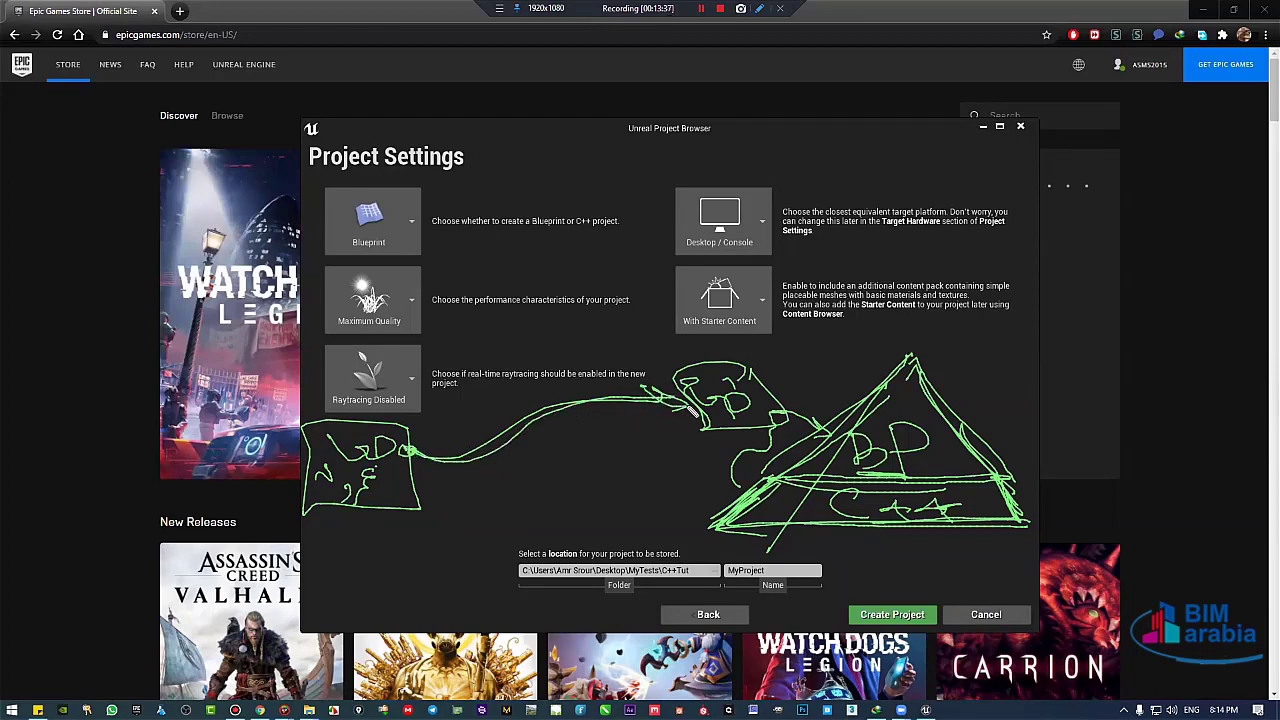
mouse_move(410, 454)
mouse_down()
mouse_move(472, 466)
mouse_move(502, 454)
mouse_up()
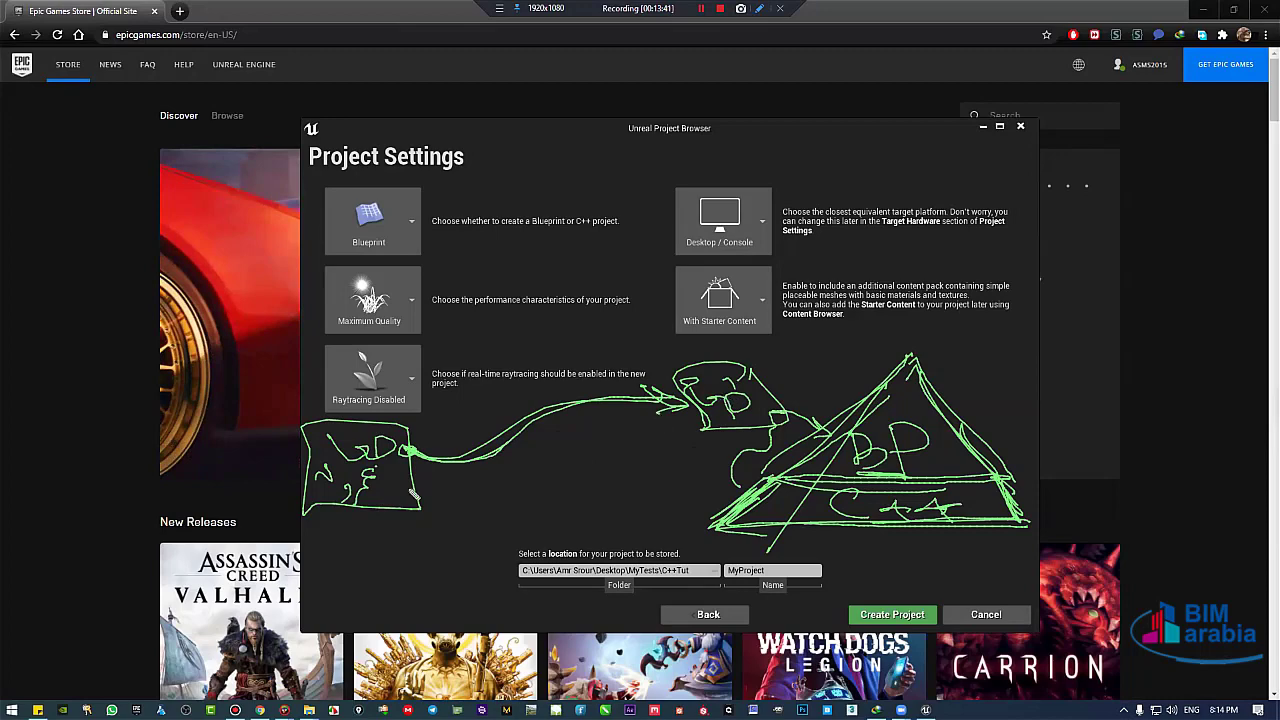
mouse_move(422, 514)
mouse_down()
mouse_move(296, 527)
mouse_move(342, 543)
mouse_move(314, 542)
mouse_move(398, 536)
mouse_move(315, 572)
mouse_move(350, 618)
mouse_move(418, 585)
mouse_up()
click(349, 541)
click(383, 528)
drag(429, 603, 383, 618)
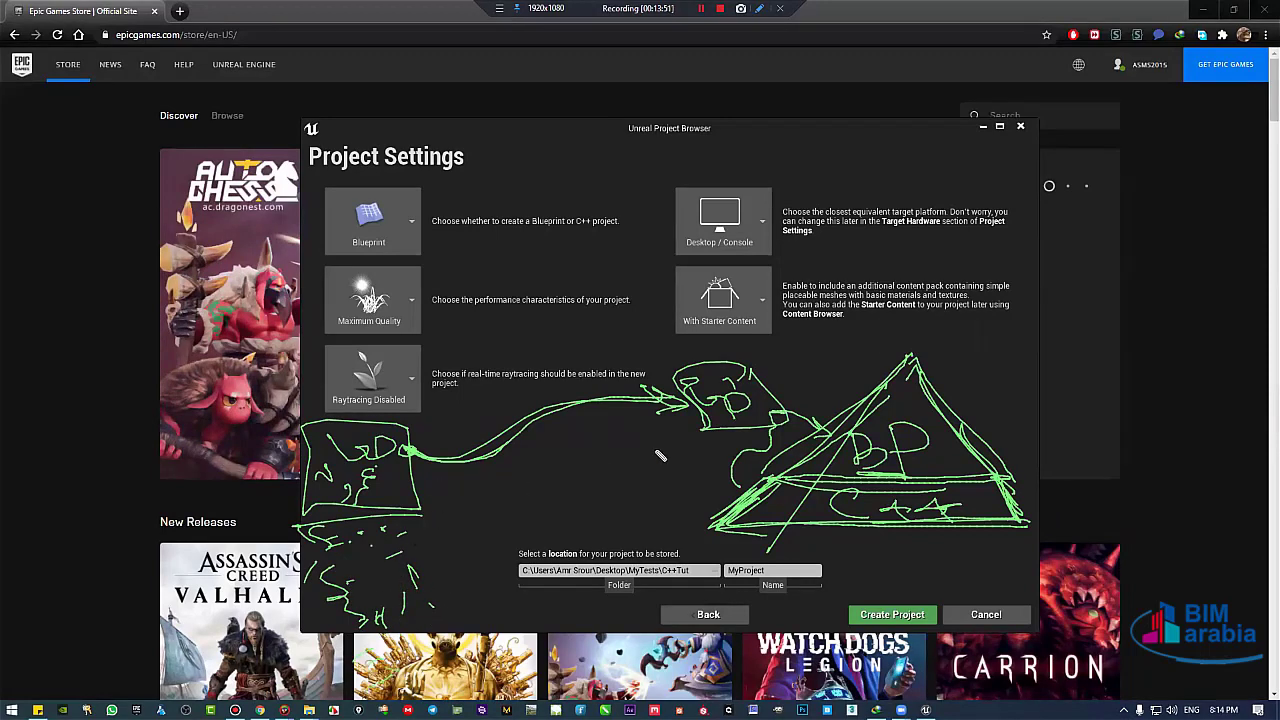
drag(697, 377, 800, 418)
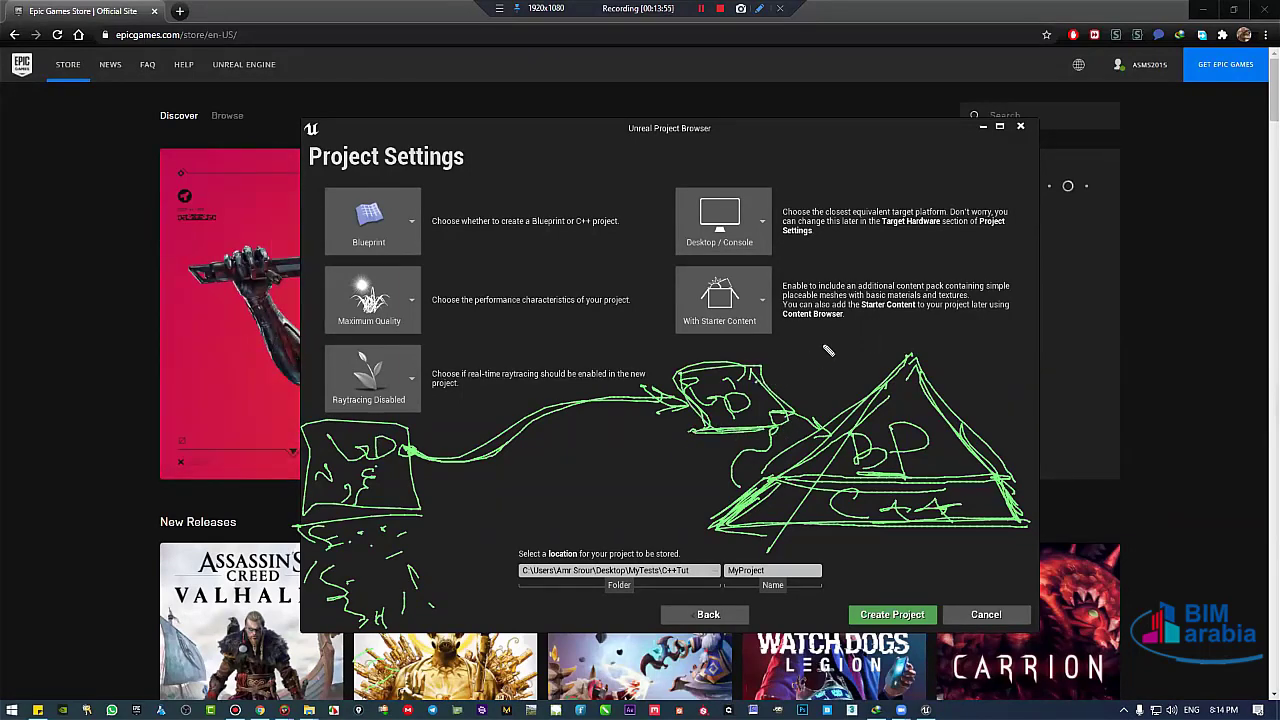
mouse_move(780, 348)
mouse_down()
mouse_move(850, 340)
mouse_move(845, 370)
mouse_move(878, 380)
mouse_up()
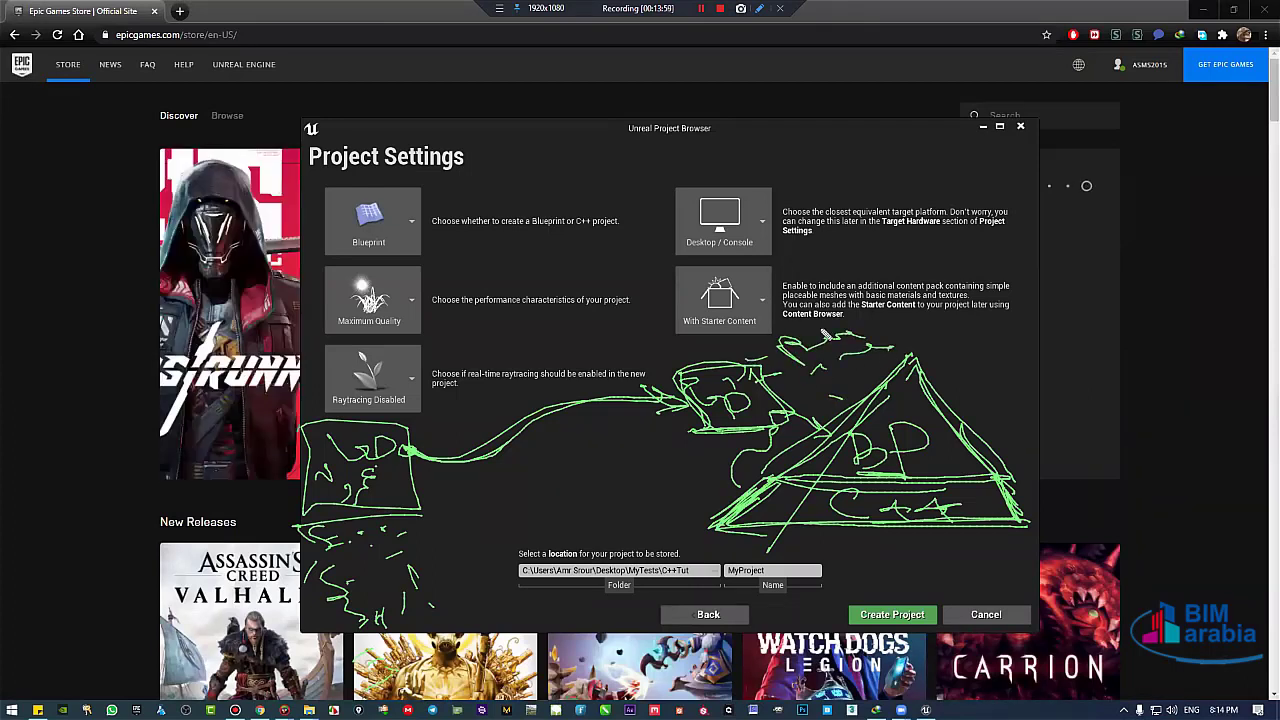
drag(747, 360, 835, 401)
drag(399, 446, 656, 401)
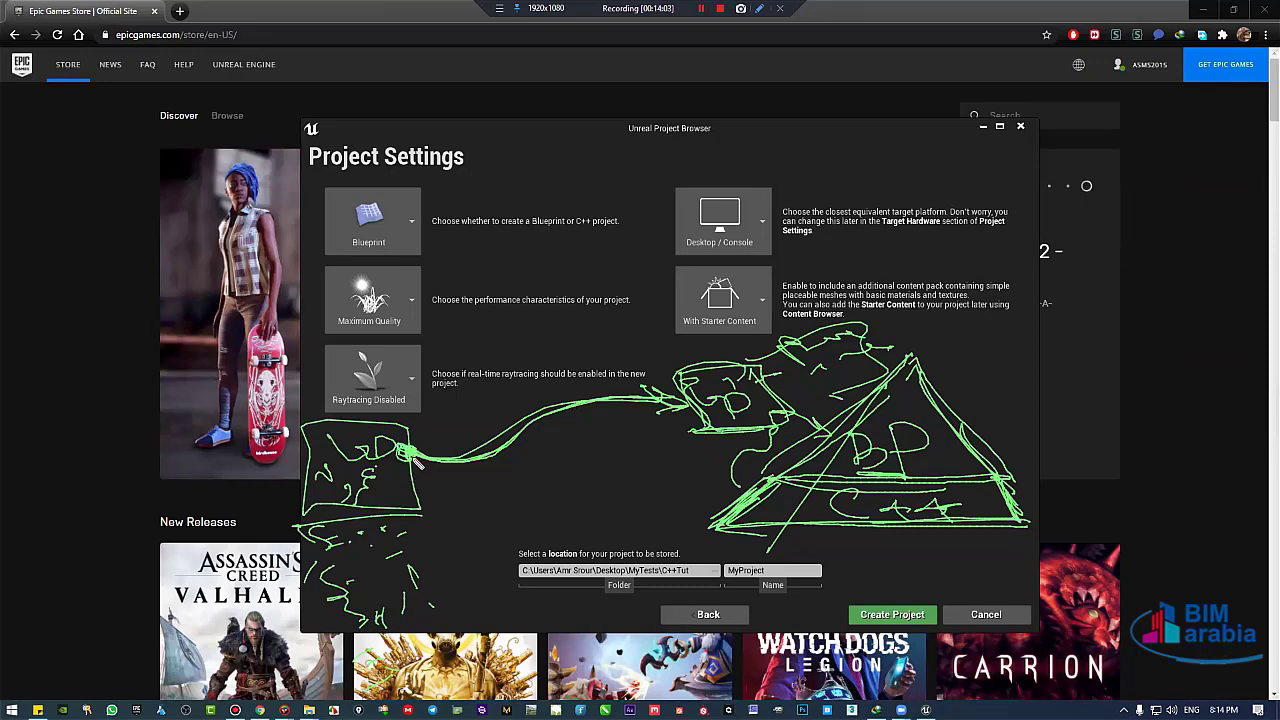
mouse_move(688, 415)
mouse_down()
mouse_move(378, 450)
mouse_move(668, 397)
mouse_up()
drag(531, 466, 515, 522)
drag(473, 535, 483, 554)
drag(540, 498, 650, 490)
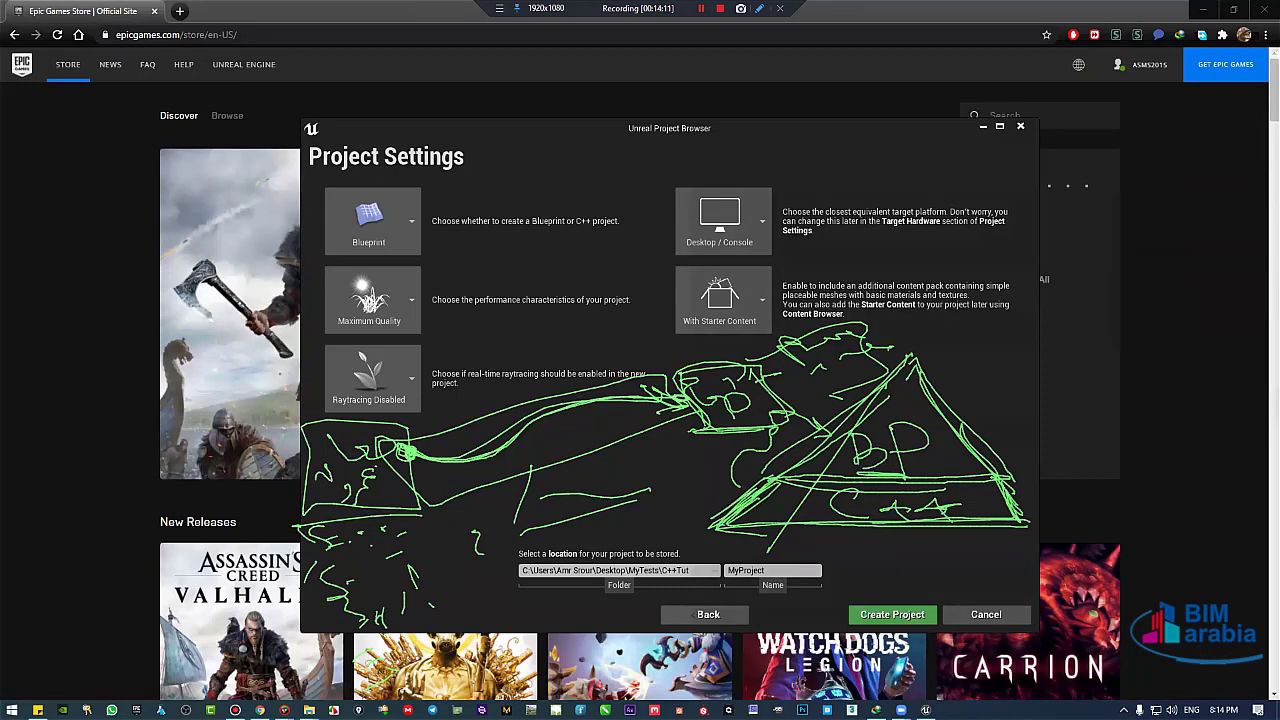
key(Escape)
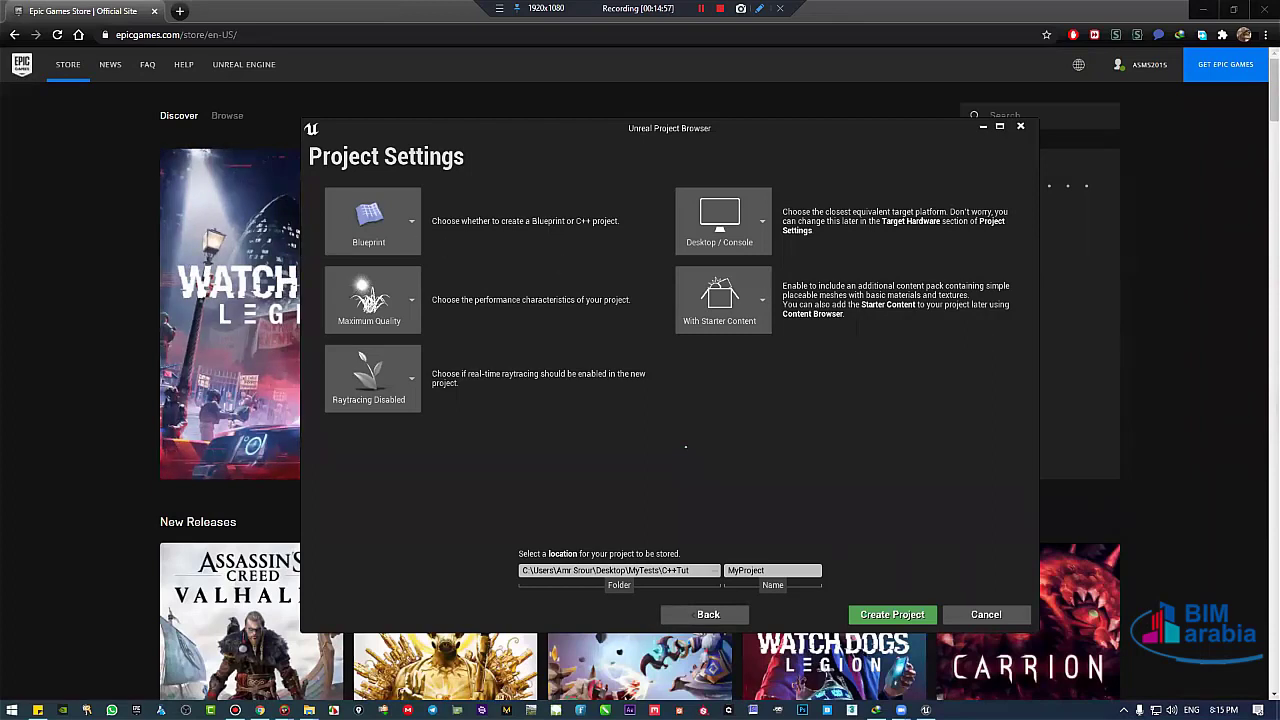
Examine the Maximum Quality and Scalable 3D or 2D performance choices and the project's raytracing choices.
click(385, 230)
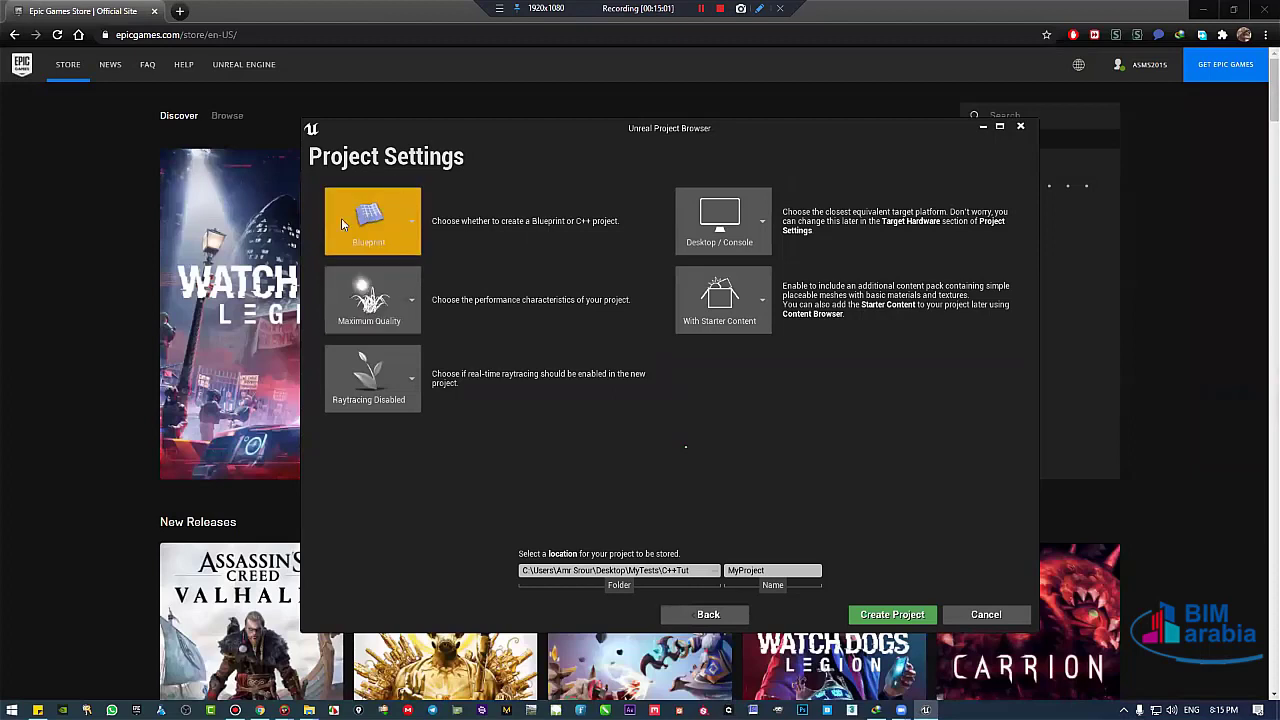
click(379, 297)
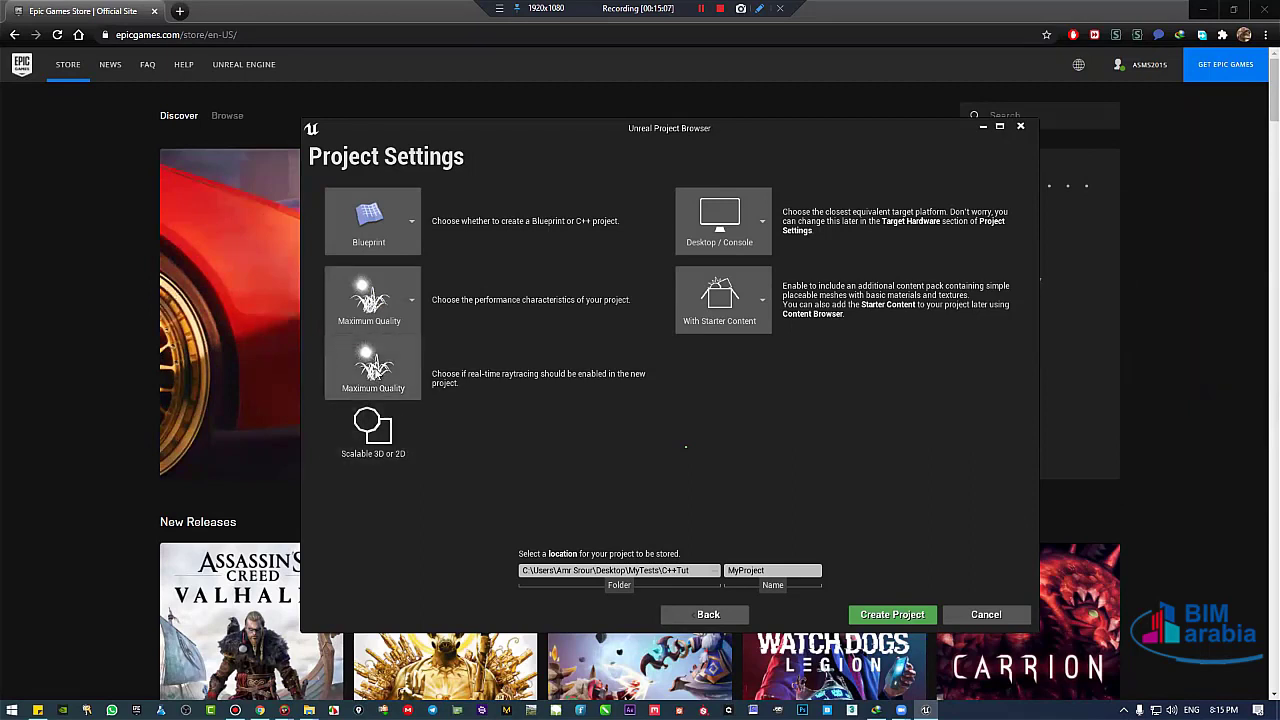
click(371, 372)
click(370, 375)
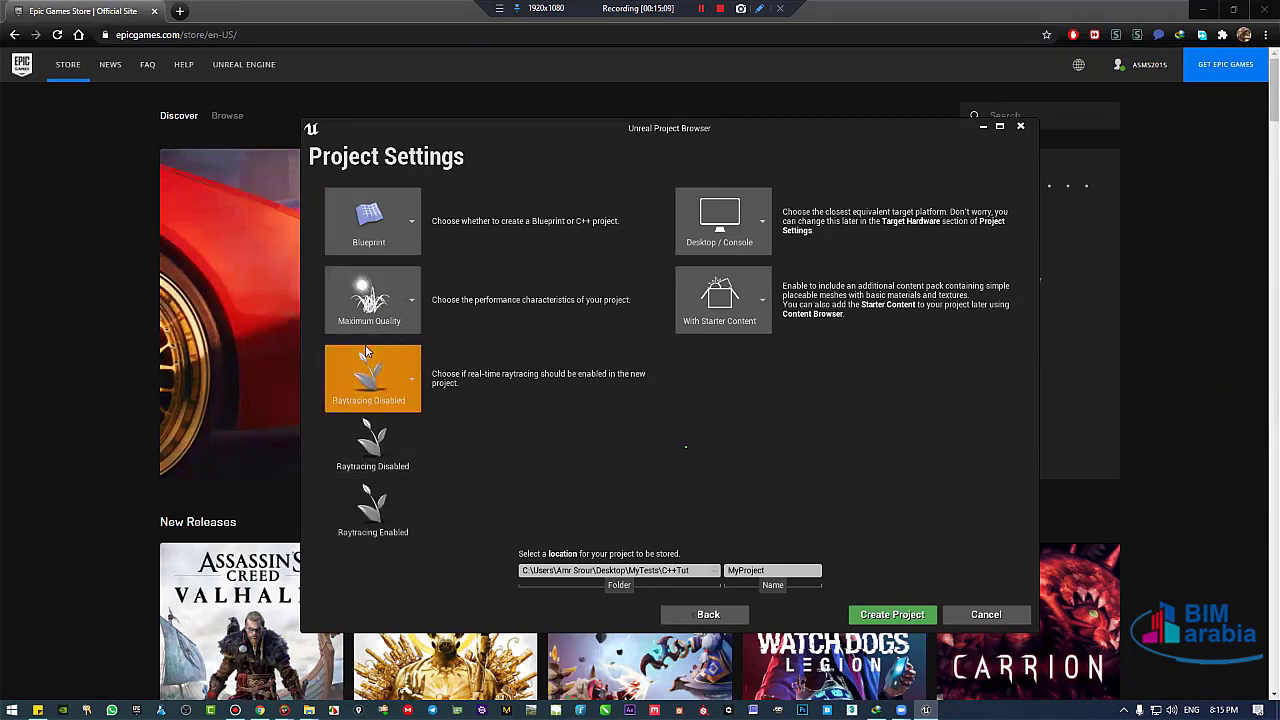
click(369, 380)
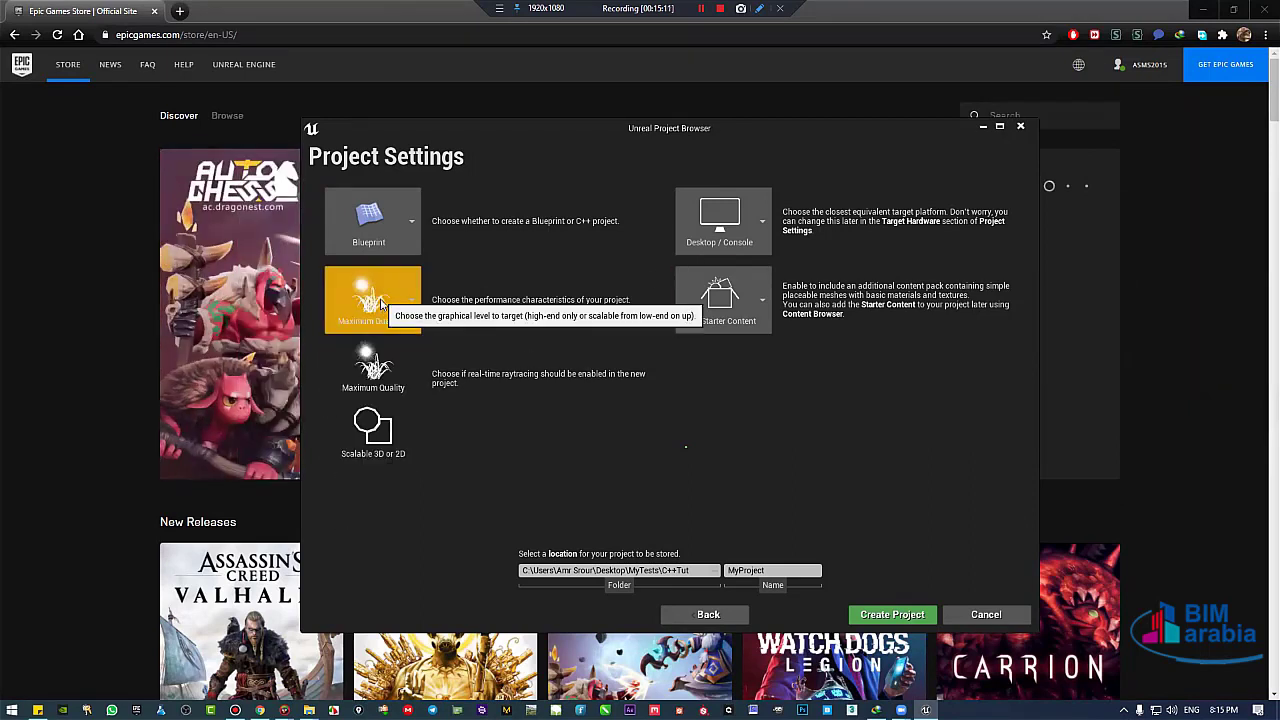
click(386, 394)
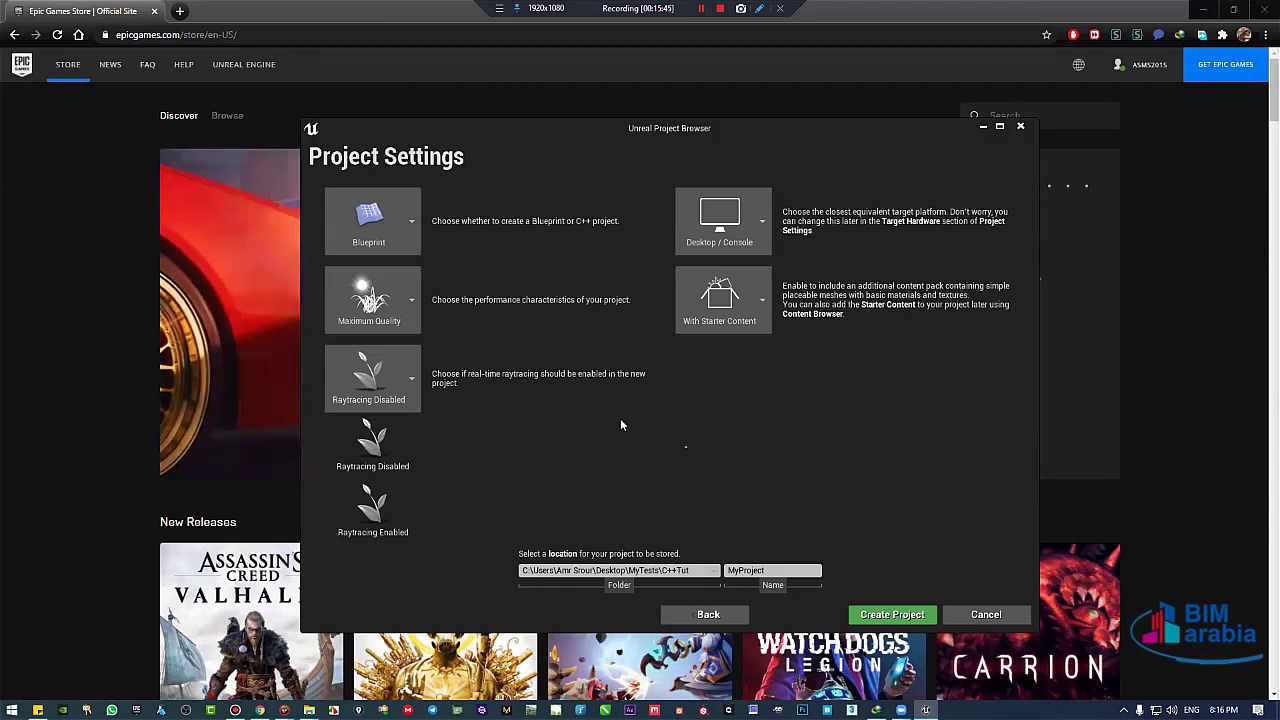
click(685, 447)
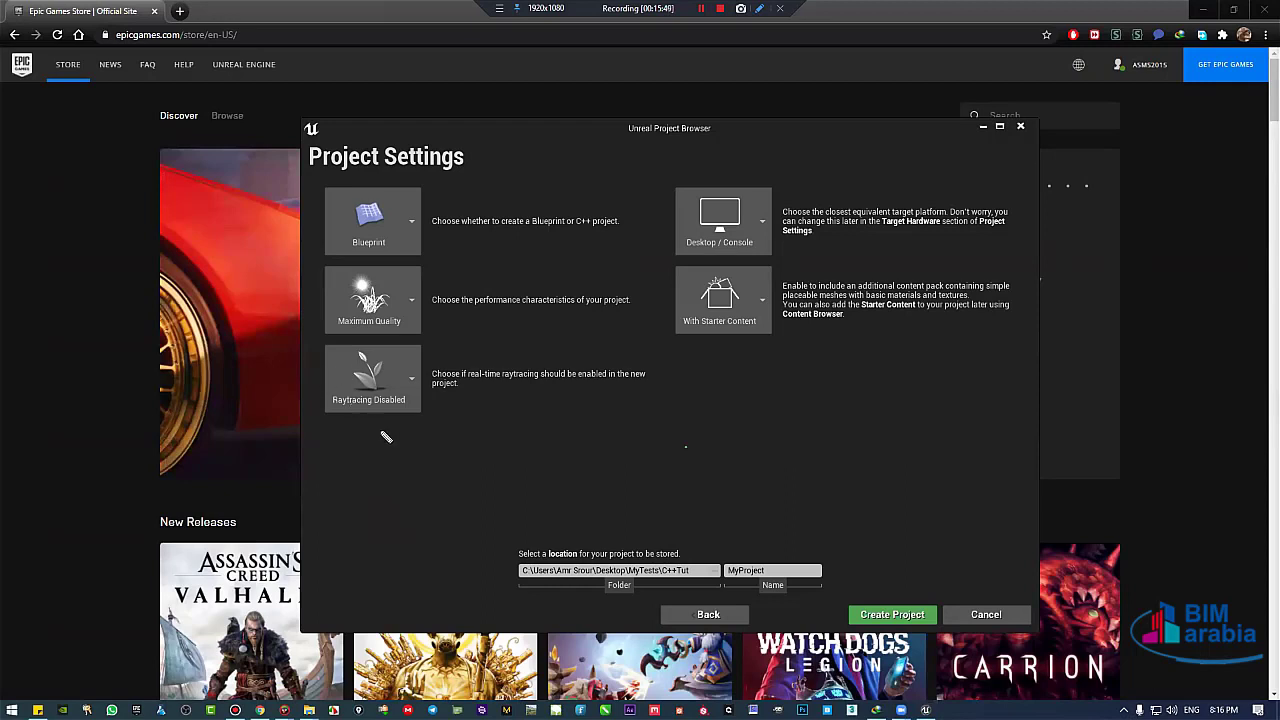
drag(358, 458, 381, 460)
mouse_move(401, 477)
mouse_down()
mouse_move(497, 480)
mouse_move(485, 490)
mouse_up()
mouse_move(512, 470)
mouse_down()
mouse_move(630, 460)
mouse_move(645, 440)
mouse_move(672, 450)
mouse_move(805, 436)
mouse_up()
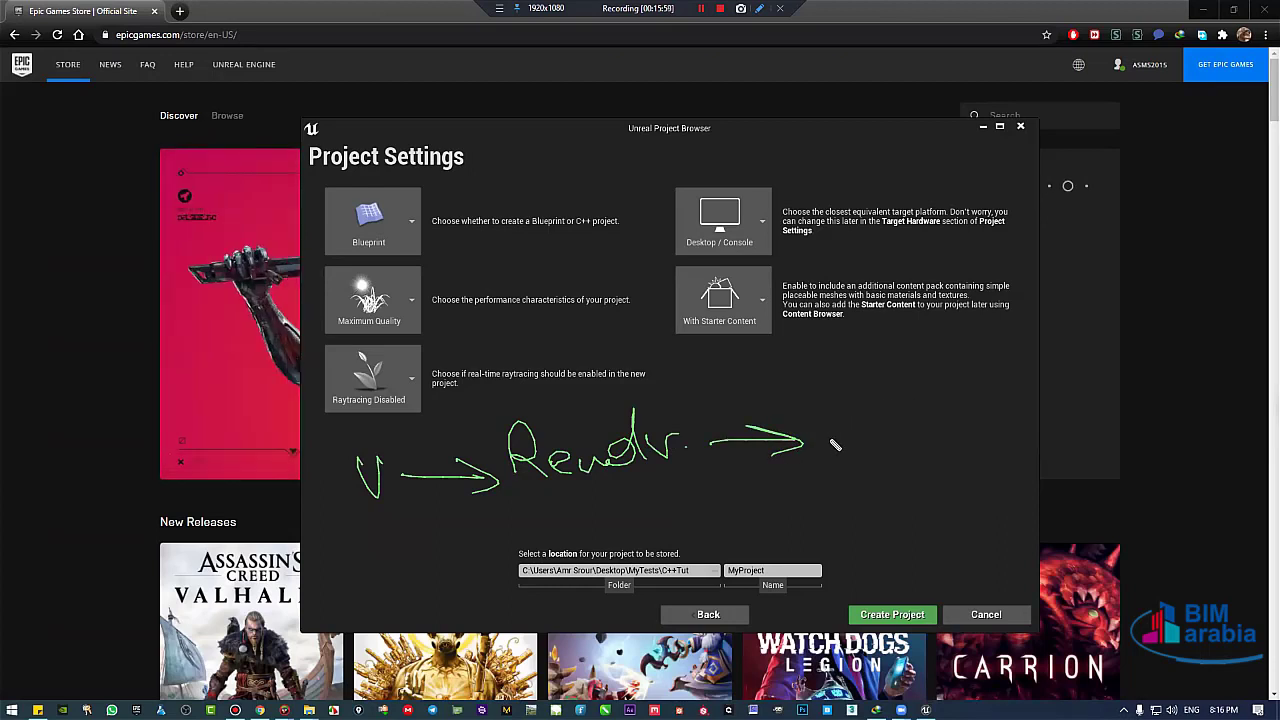
mouse_move(822, 418)
mouse_down()
mouse_move(826, 472)
mouse_move(832, 446)
mouse_up()
mouse_move(862, 390)
mouse_down()
mouse_move(930, 440)
mouse_move(1005, 440)
mouse_move(845, 508)
mouse_up()
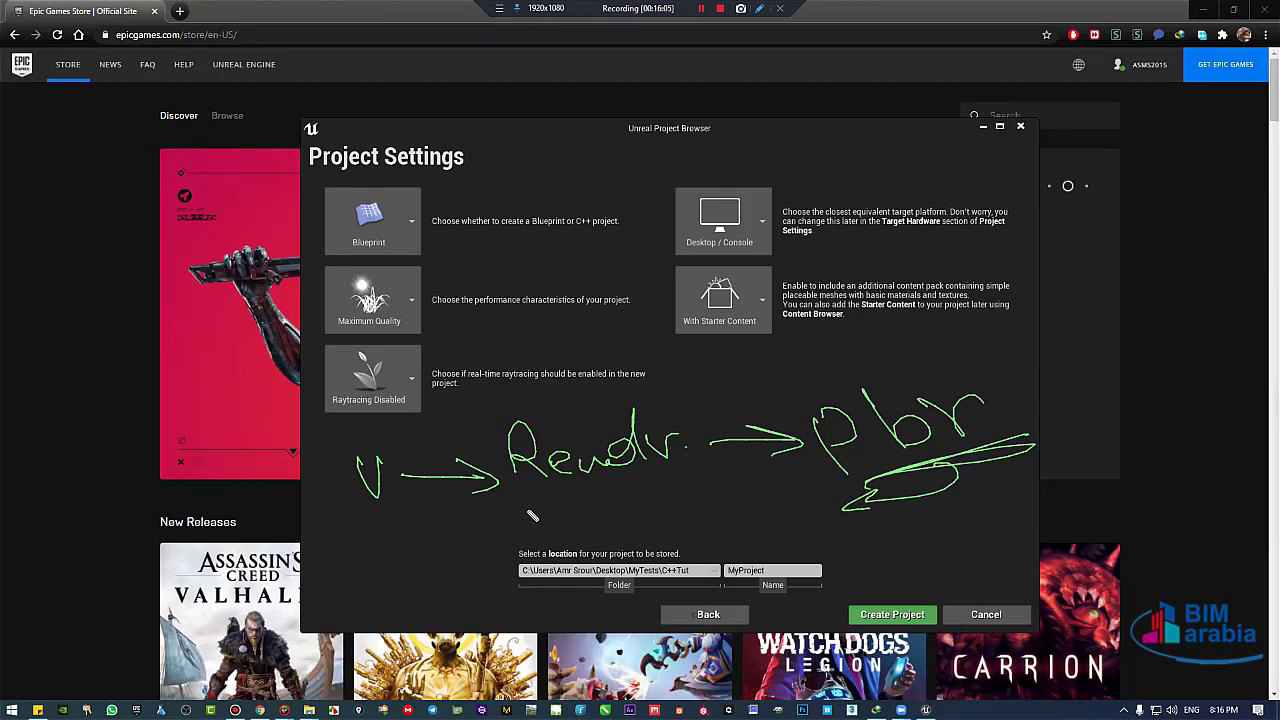
mouse_move(532, 515)
mouse_down()
mouse_move(548, 538)
mouse_move(600, 515)
mouse_move(628, 540)
mouse_move(805, 512)
mouse_move(610, 570)
mouse_up()
drag(770, 540, 598, 575)
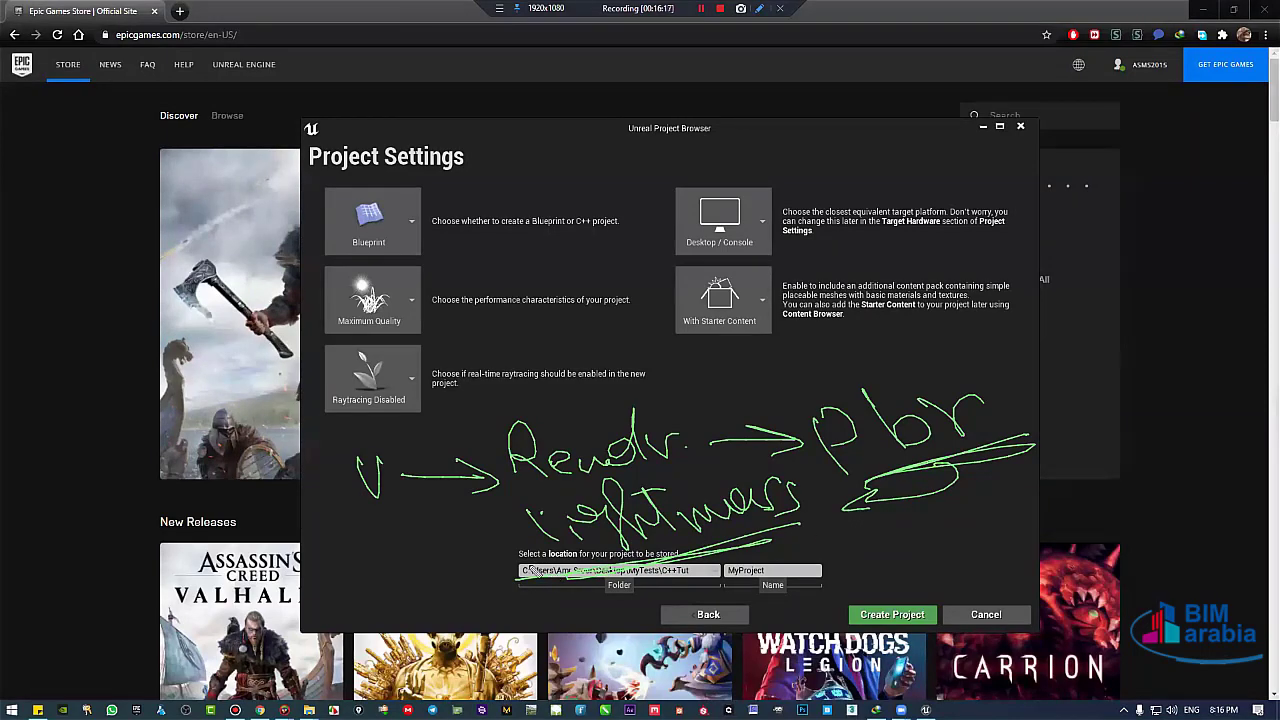
drag(568, 630, 666, 600)
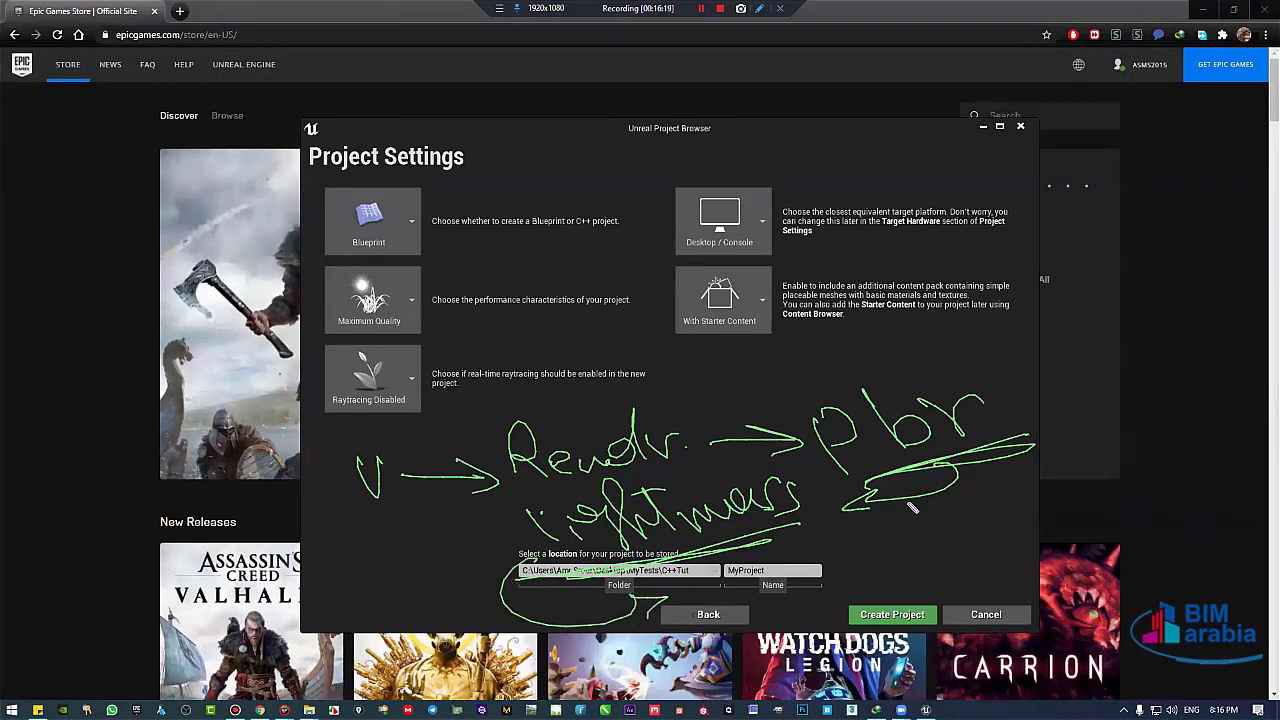
drag(861, 492, 960, 471)
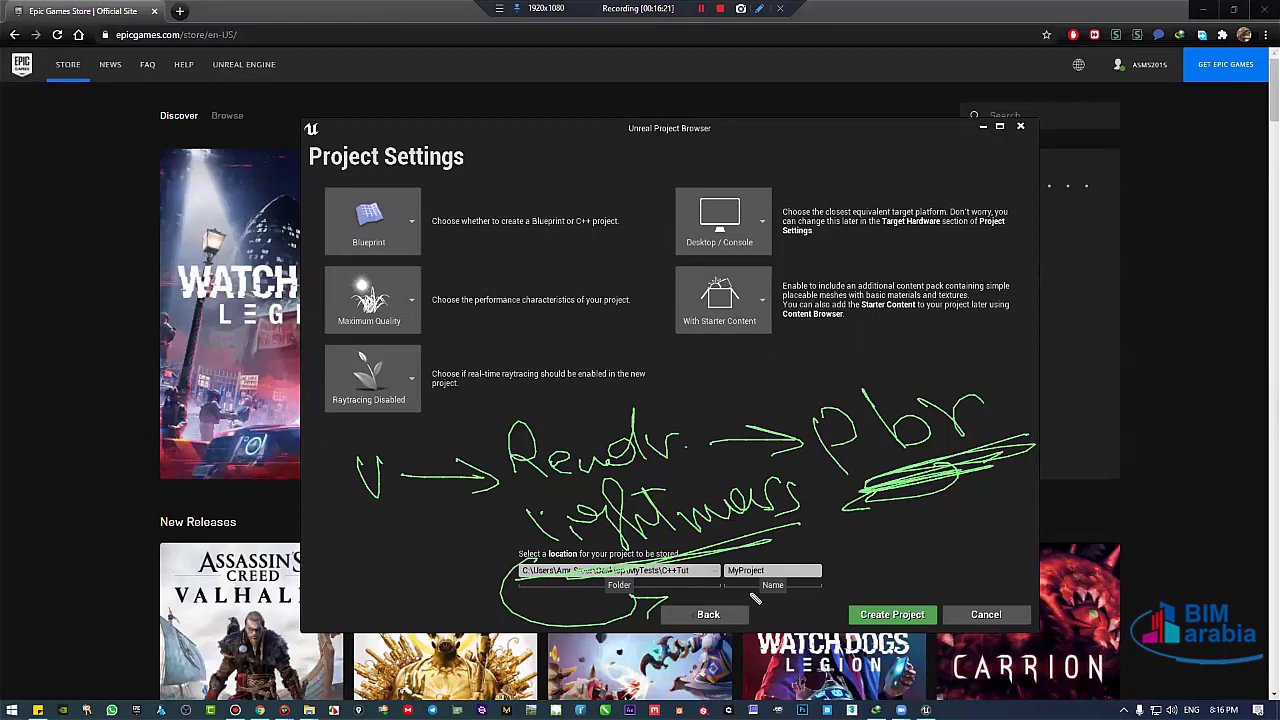
mouse_move(768, 578)
mouse_down()
mouse_move(792, 596)
mouse_move(893, 572)
mouse_up()
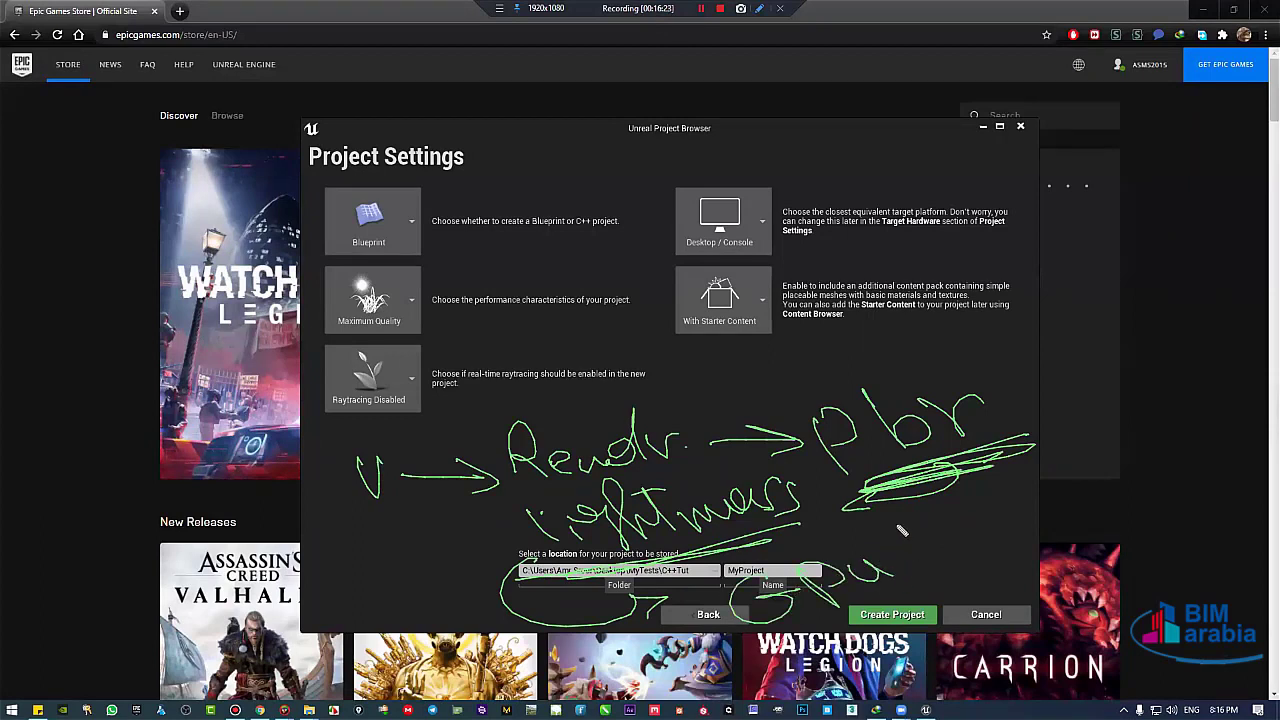
mouse_move(933, 522)
mouse_down()
mouse_move(945, 563)
mouse_move(1030, 548)
mouse_move(805, 625)
mouse_up()
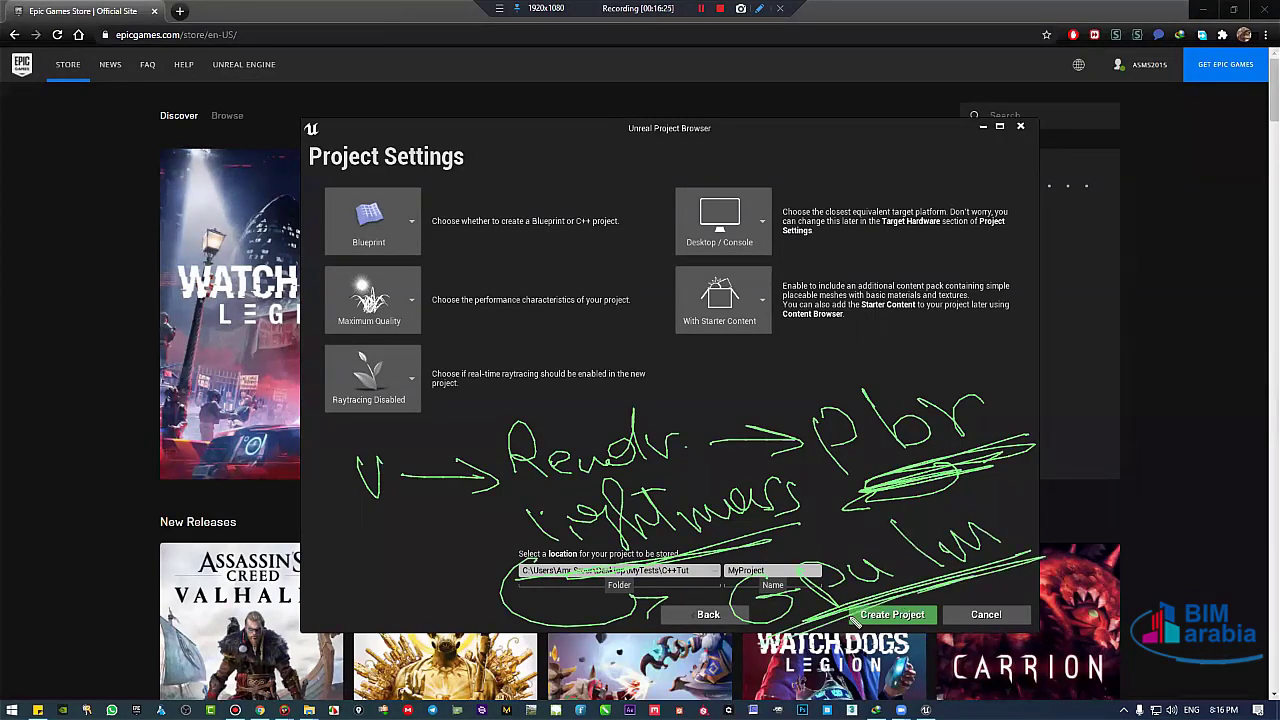
drag(1040, 552, 820, 628)
mouse_move(551, 592)
mouse_down()
mouse_move(322, 508)
mouse_move(353, 482)
mouse_up()
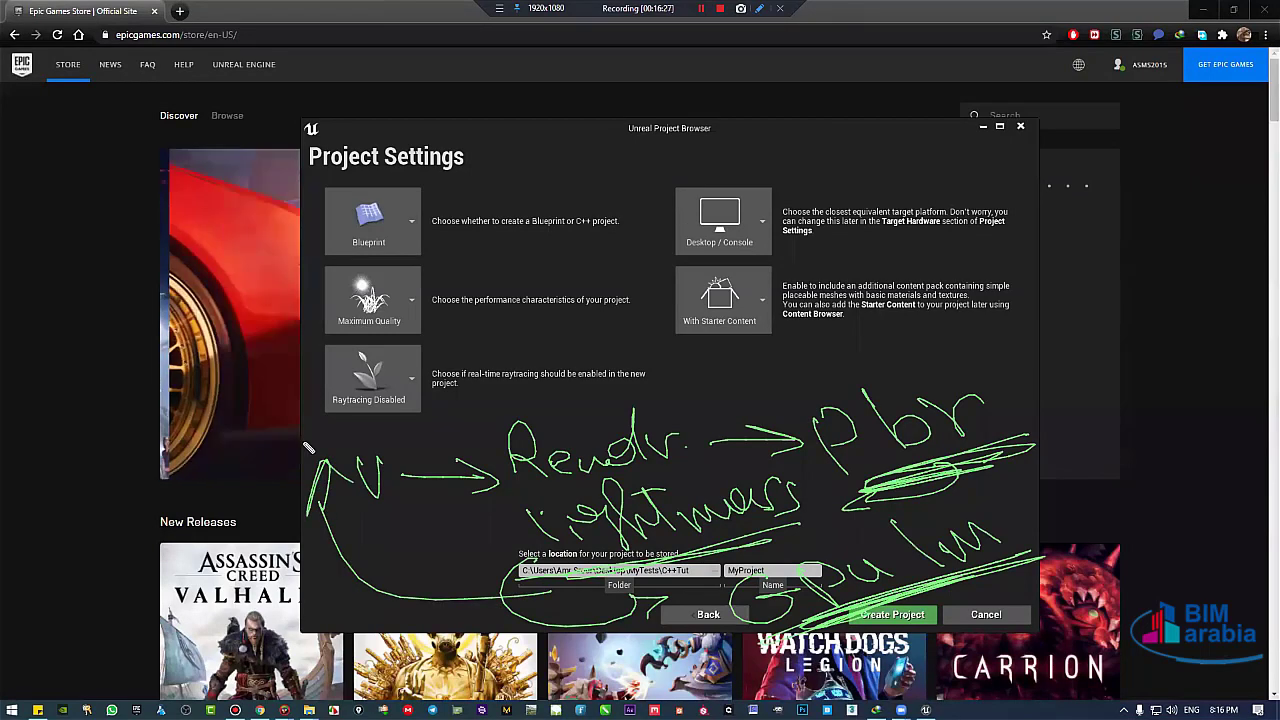
mouse_move(316, 442)
mouse_down()
mouse_move(461, 425)
mouse_move(527, 369)
mouse_move(625, 348)
mouse_up()
mouse_move(396, 460)
mouse_down()
mouse_move(692, 352)
mouse_move(318, 505)
mouse_up()
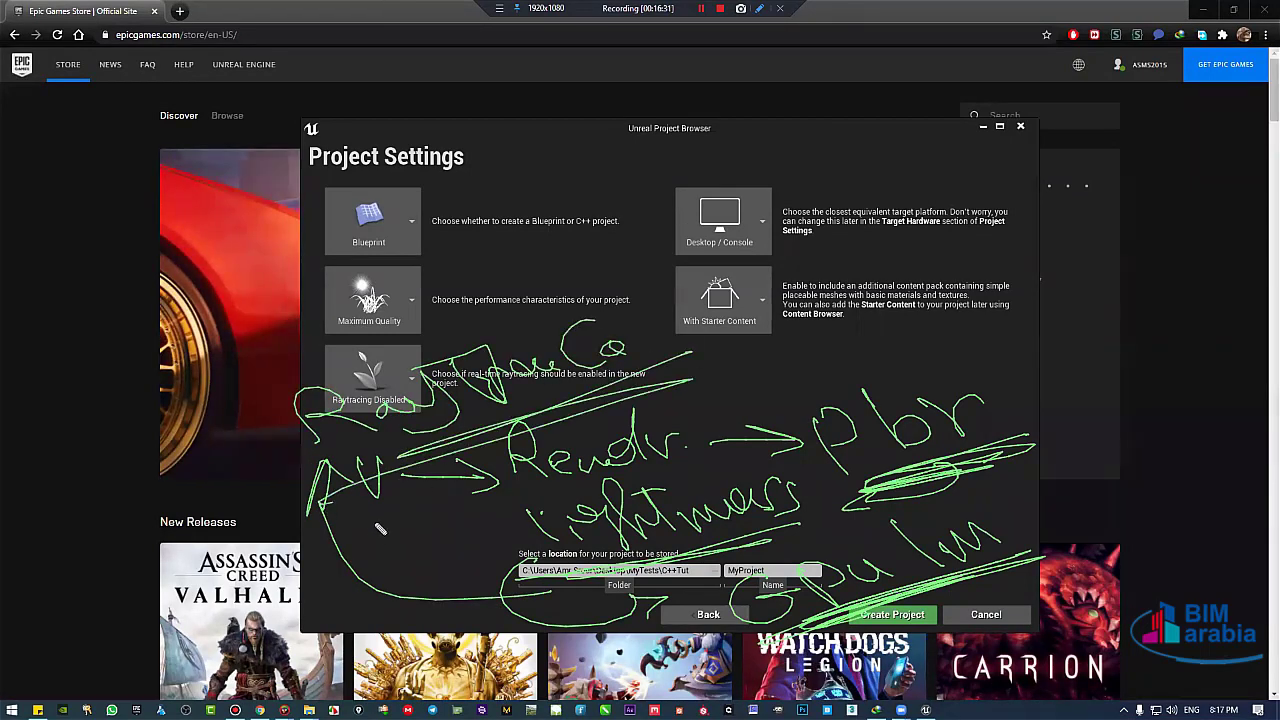
mouse_move(692, 380)
mouse_down()
mouse_move(638, 270)
mouse_move(195, 390)
mouse_move(300, 494)
mouse_move(248, 400)
mouse_move(667, 285)
mouse_move(480, 456)
mouse_move(311, 512)
mouse_up()
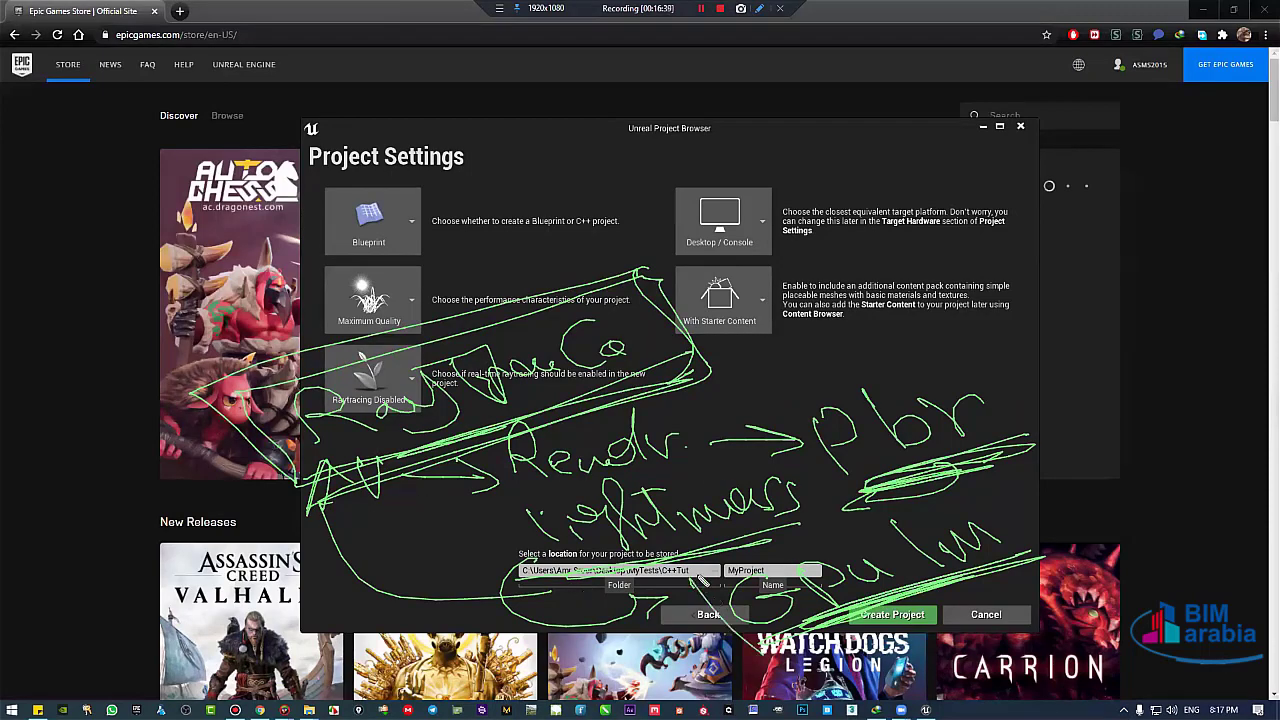
mouse_move(735, 562)
mouse_down()
mouse_move(980, 483)
mouse_move(1012, 556)
mouse_move(987, 485)
mouse_move(803, 515)
mouse_move(759, 641)
mouse_move(711, 604)
mouse_move(748, 634)
mouse_up()
mouse_move(793, 548)
mouse_down()
mouse_move(990, 485)
mouse_move(1018, 572)
mouse_move(972, 556)
mouse_move(1010, 560)
mouse_up()
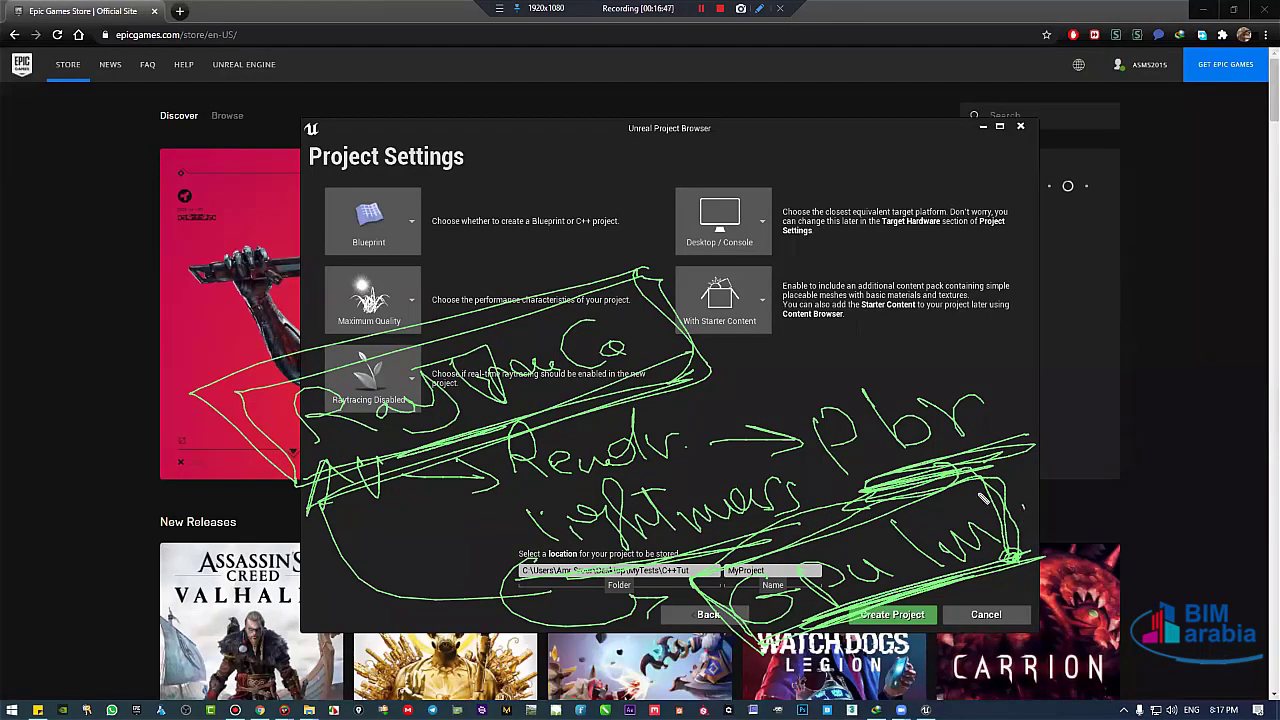
mouse_move(735, 545)
mouse_down()
mouse_move(512, 578)
mouse_move(690, 476)
mouse_move(828, 456)
mouse_move(848, 512)
mouse_up()
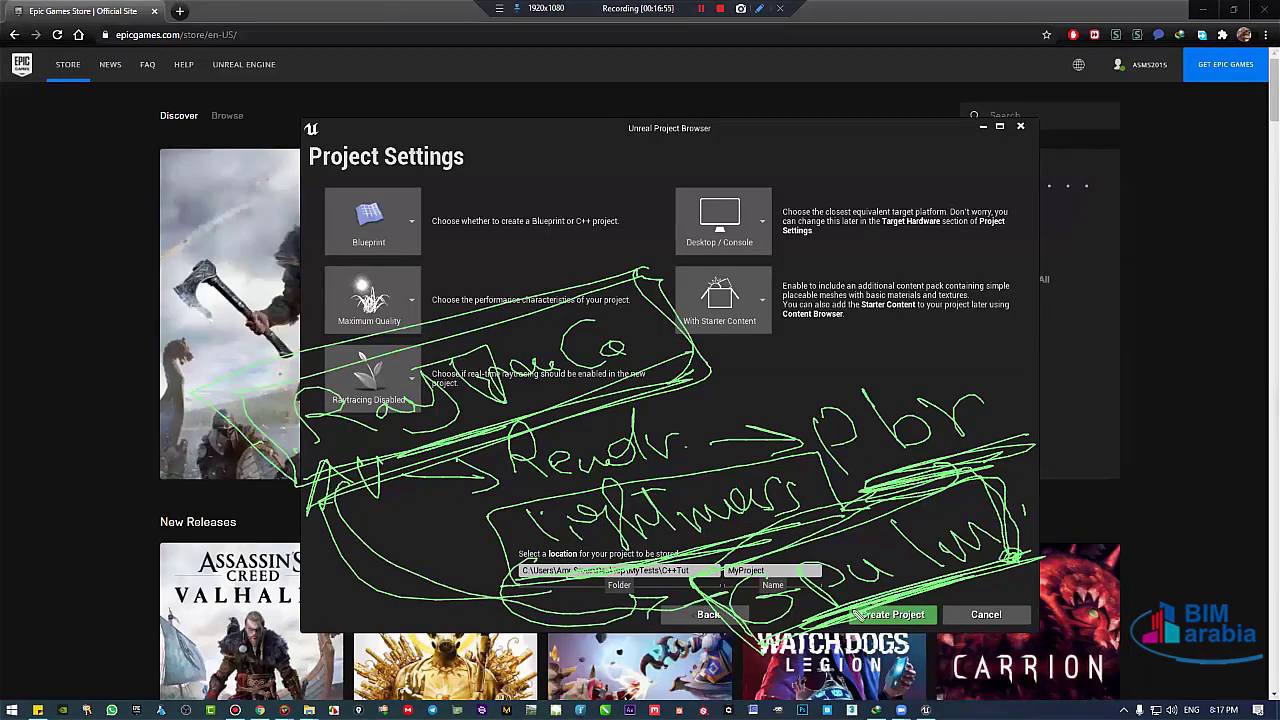
drag(412, 467, 648, 412)
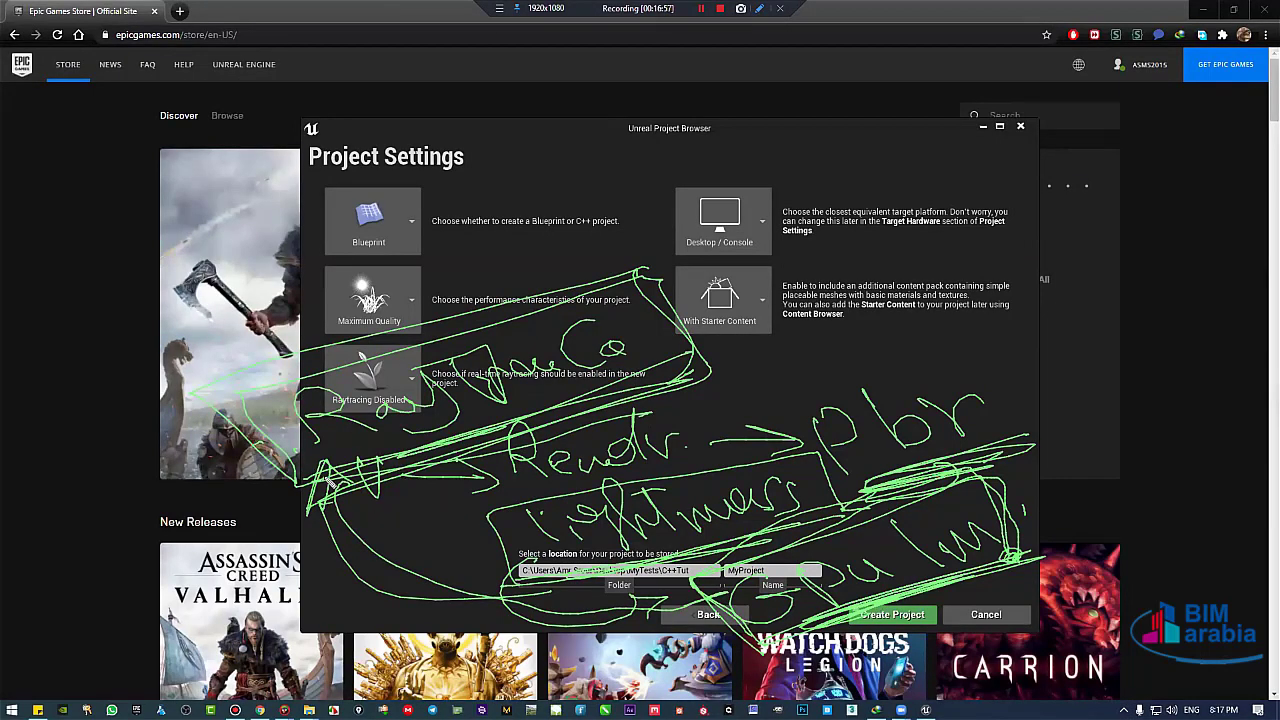
mouse_move(325, 480)
mouse_down()
mouse_move(530, 608)
mouse_move(679, 615)
mouse_move(600, 614)
mouse_move(388, 572)
mouse_move(330, 508)
mouse_up()
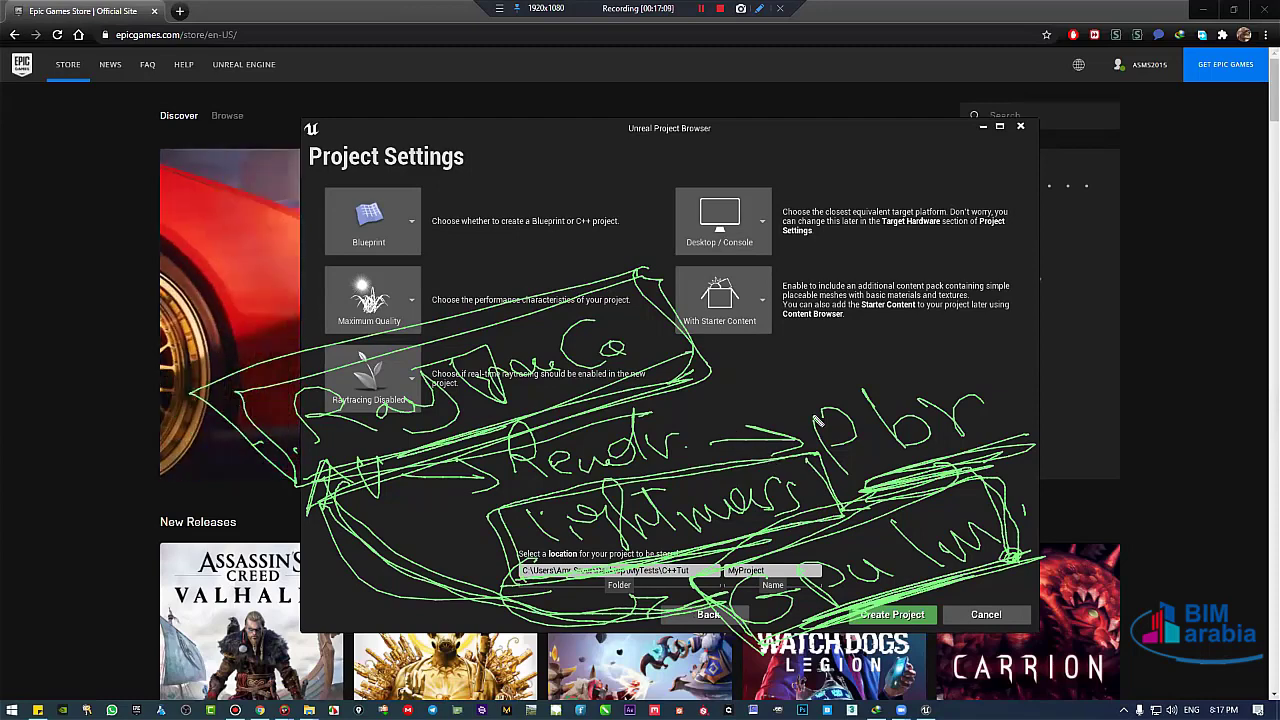
drag(778, 456, 858, 371)
mouse_move(853, 363)
mouse_down()
mouse_move(889, 370)
mouse_move(928, 346)
mouse_move(1010, 334)
mouse_move(1030, 388)
mouse_move(1063, 376)
mouse_up()
click(1082, 366)
drag(1100, 288, 1096, 292)
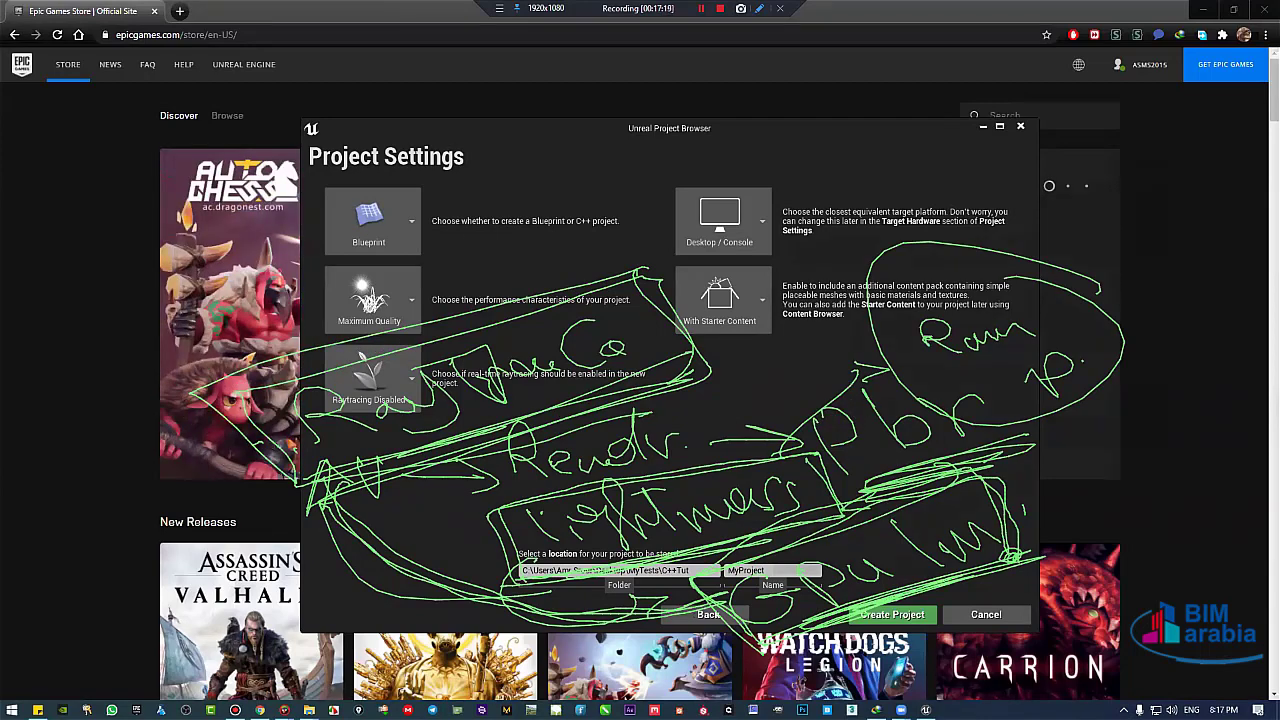
key(Escape)
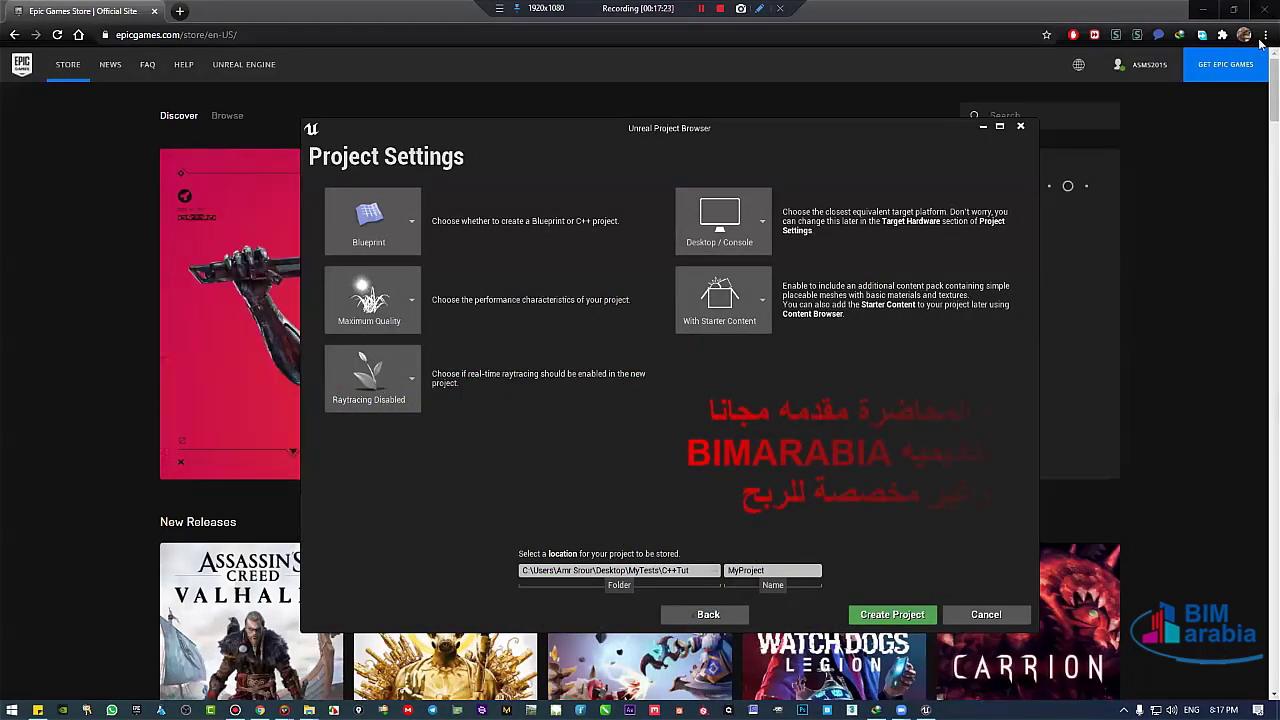
Set raytracing to Raytracing Disabled and the target platform to Desktop / Console.
click(379, 395)
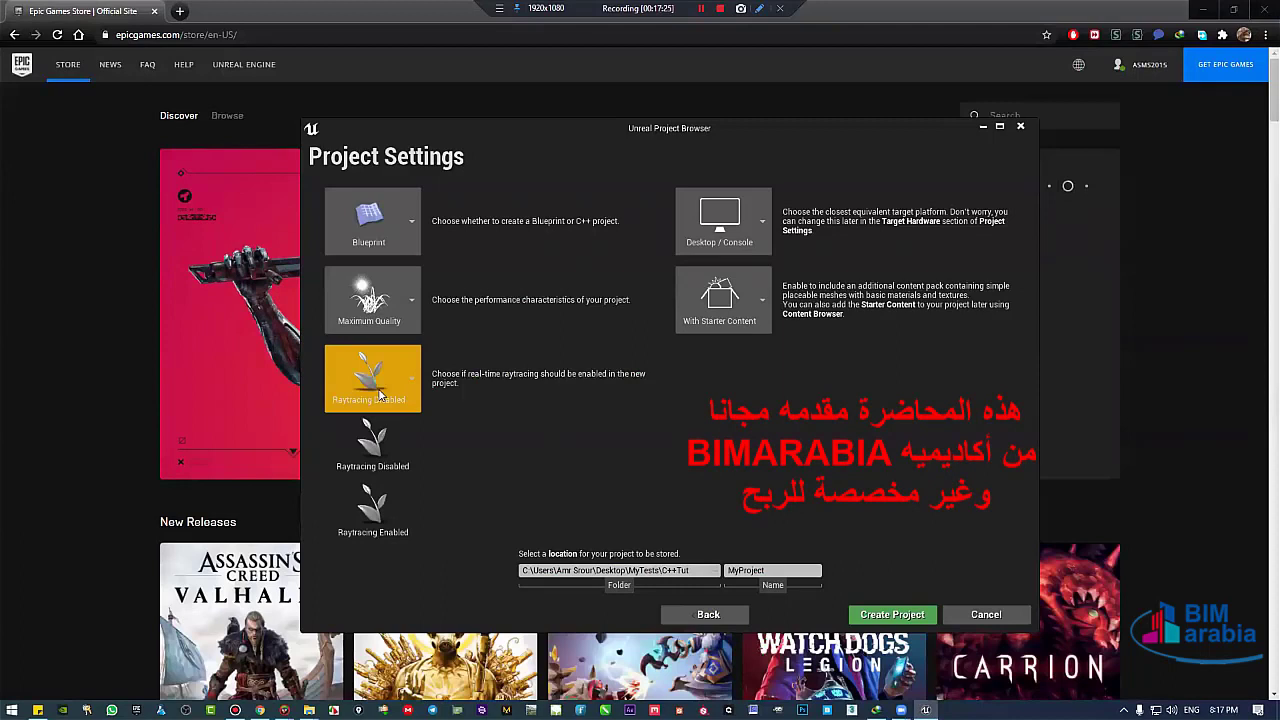
click(367, 435)
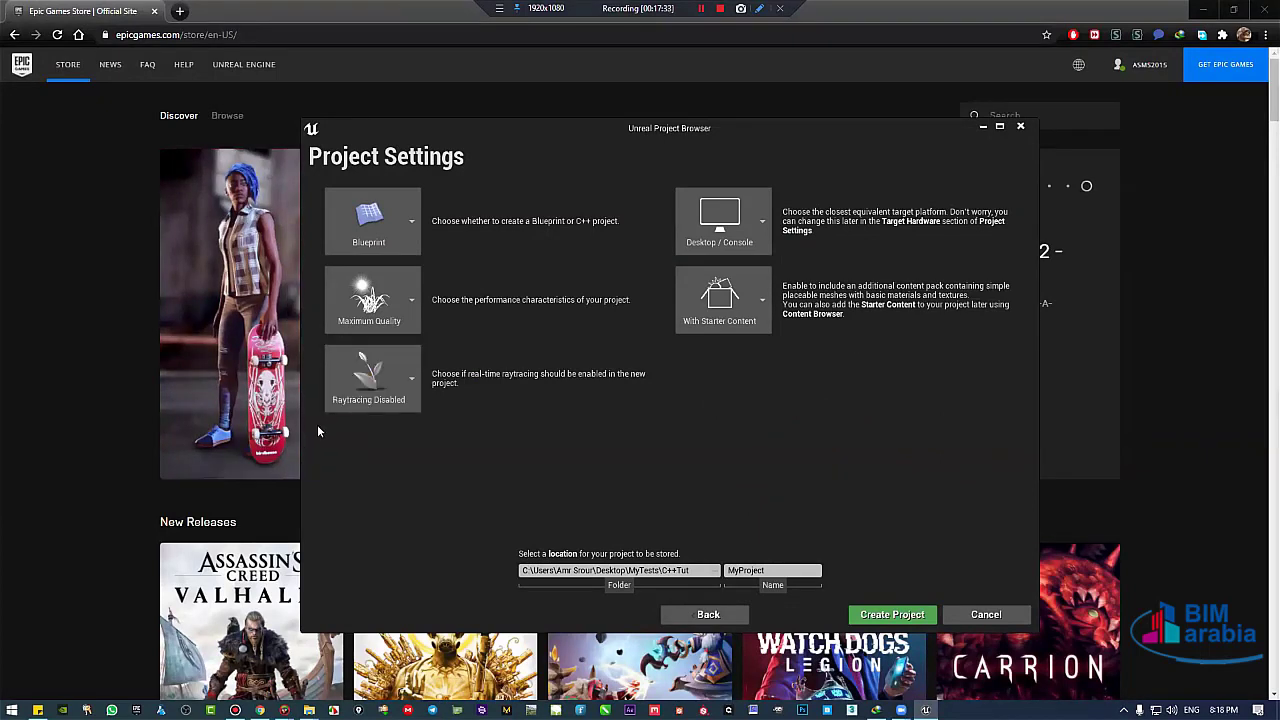
click(748, 210)
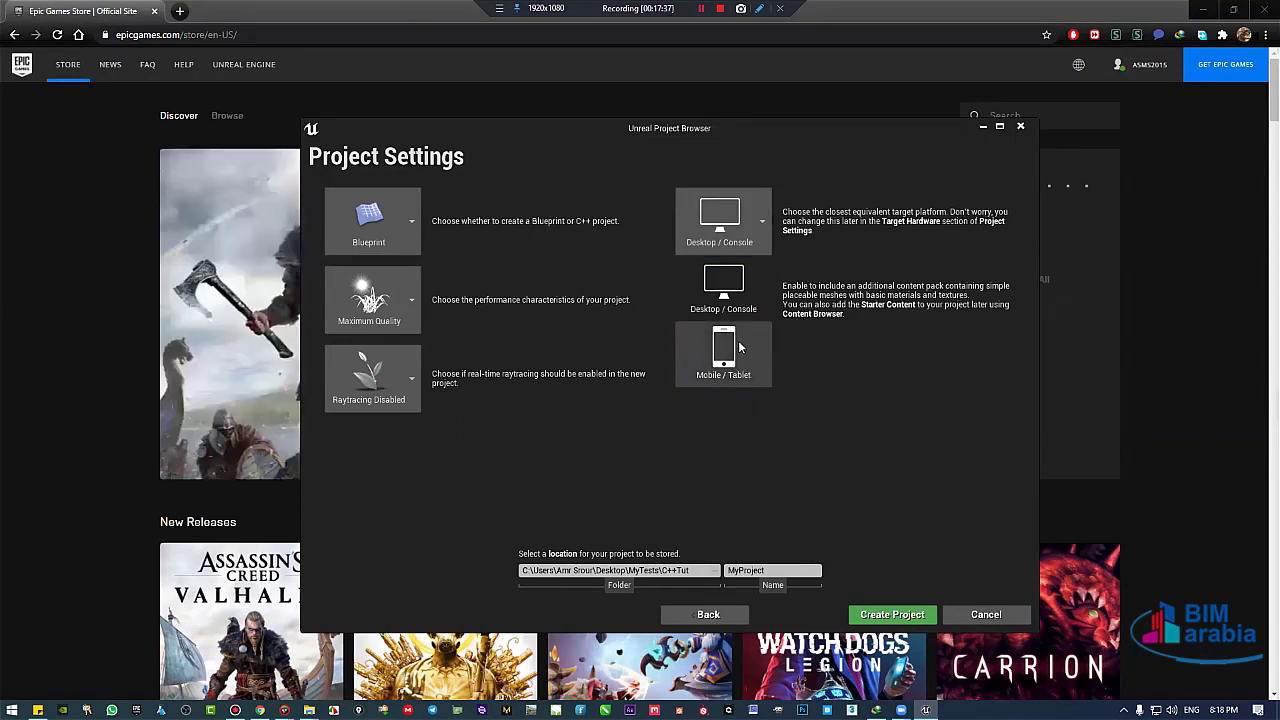
click(722, 266)
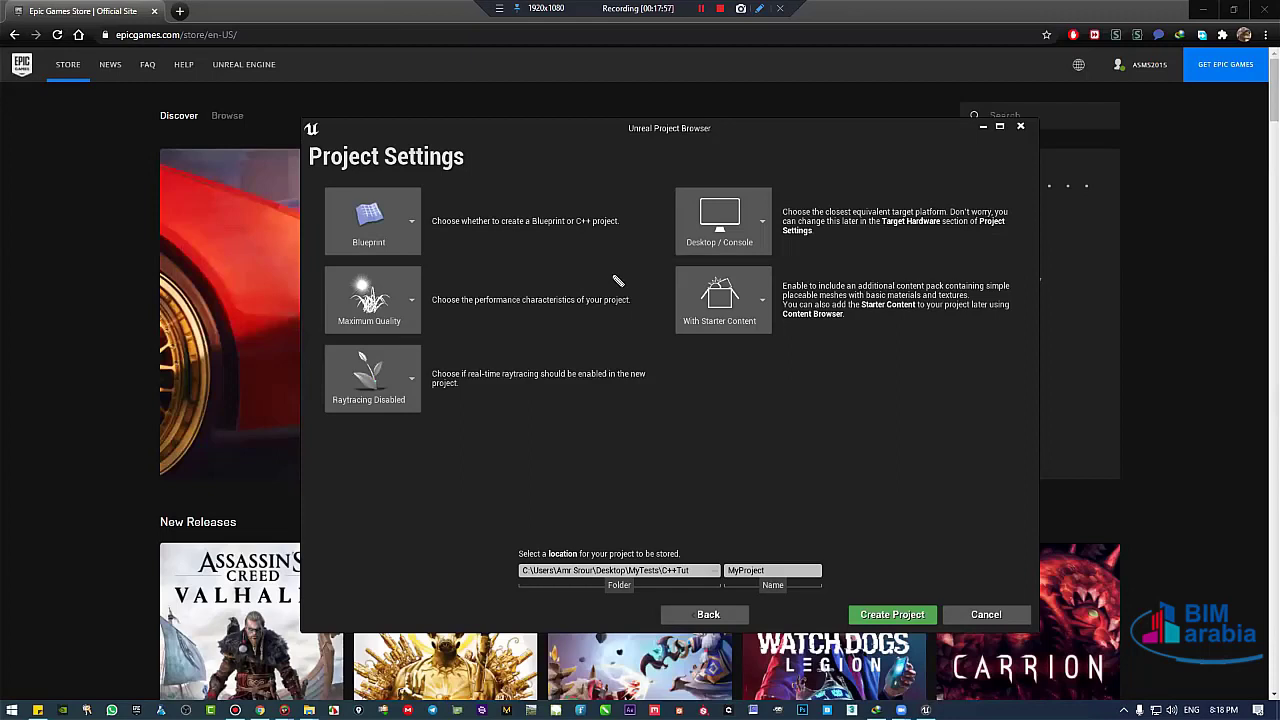
mouse_move(700, 243)
mouse_down()
mouse_move(580, 351)
mouse_move(466, 428)
mouse_move(458, 453)
mouse_up()
mouse_move(351, 523)
mouse_down()
mouse_move(376, 505)
mouse_move(450, 530)
mouse_move(590, 486)
mouse_up()
drag(517, 463, 545, 513)
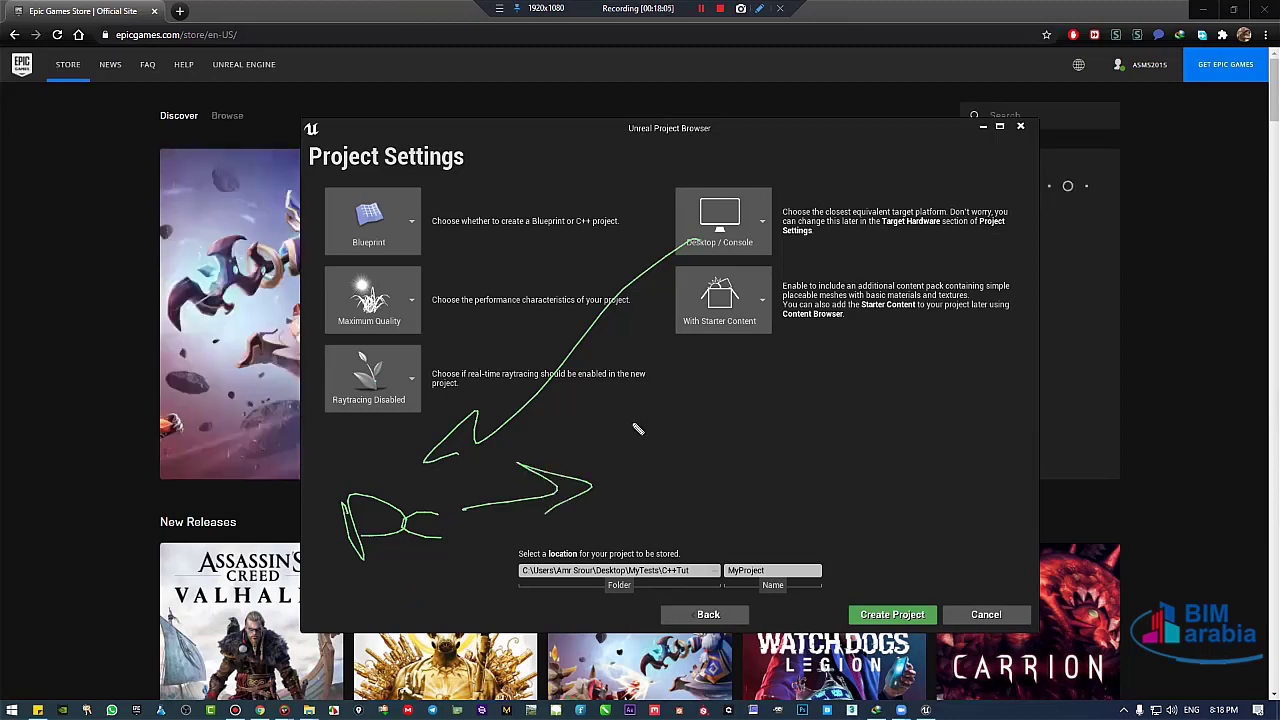
mouse_move(587, 422)
mouse_down()
mouse_move(606, 452)
mouse_move(670, 460)
mouse_up()
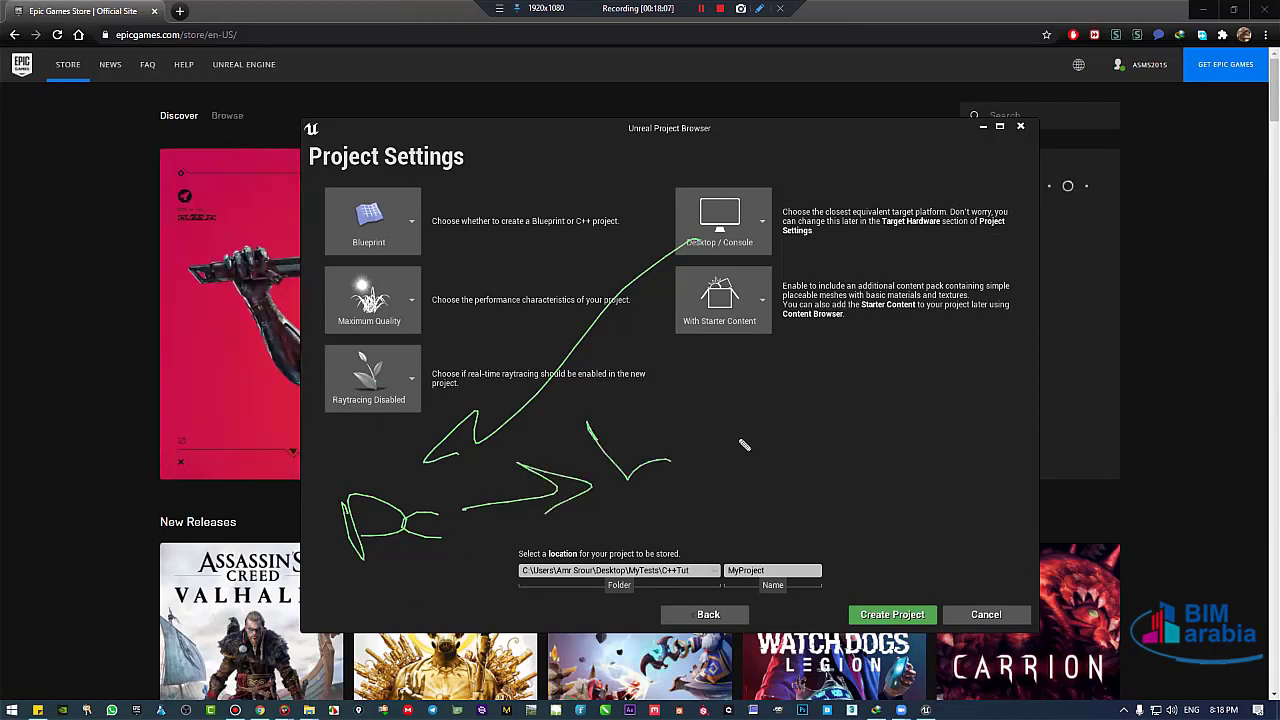
mouse_move(750, 452)
mouse_down()
mouse_move(770, 358)
mouse_move(852, 403)
mouse_up()
mouse_move(900, 352)
mouse_down()
mouse_move(935, 384)
mouse_move(968, 352)
mouse_up()
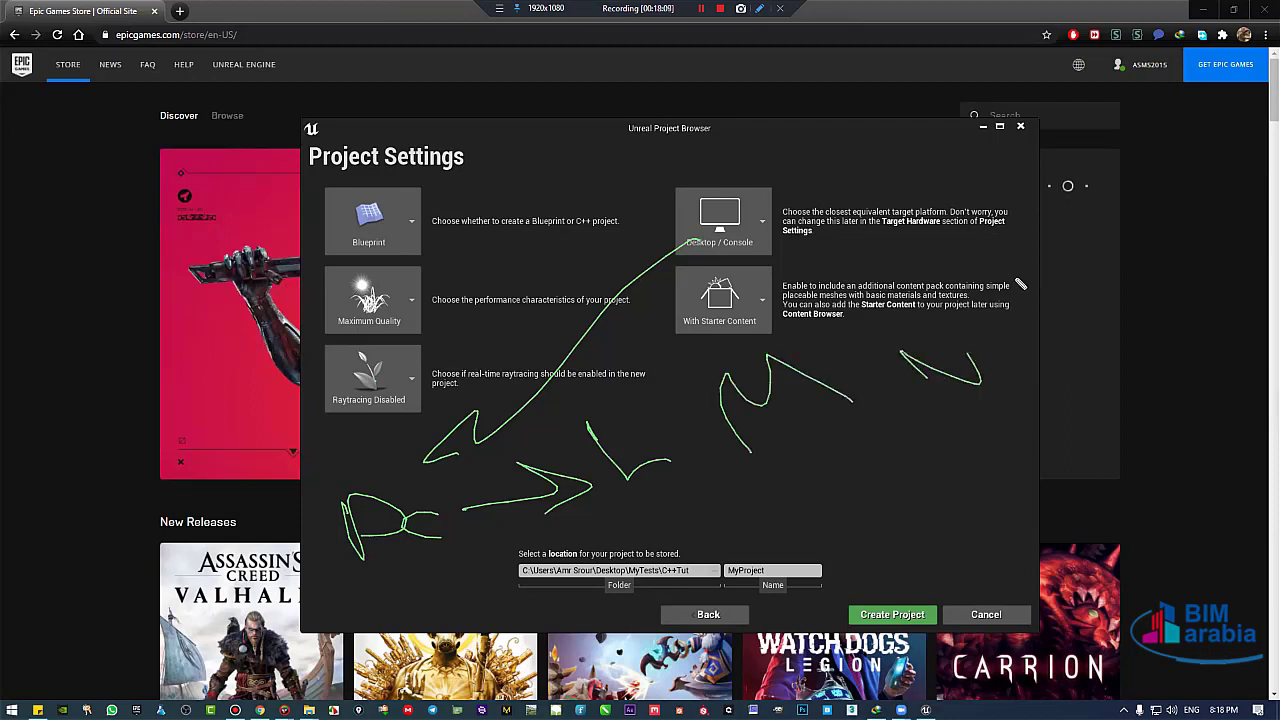
drag(1015, 279, 1015, 270)
mouse_move(385, 628)
mouse_down()
mouse_move(420, 600)
mouse_move(495, 615)
mouse_move(515, 548)
mouse_move(545, 575)
mouse_move(622, 585)
mouse_up()
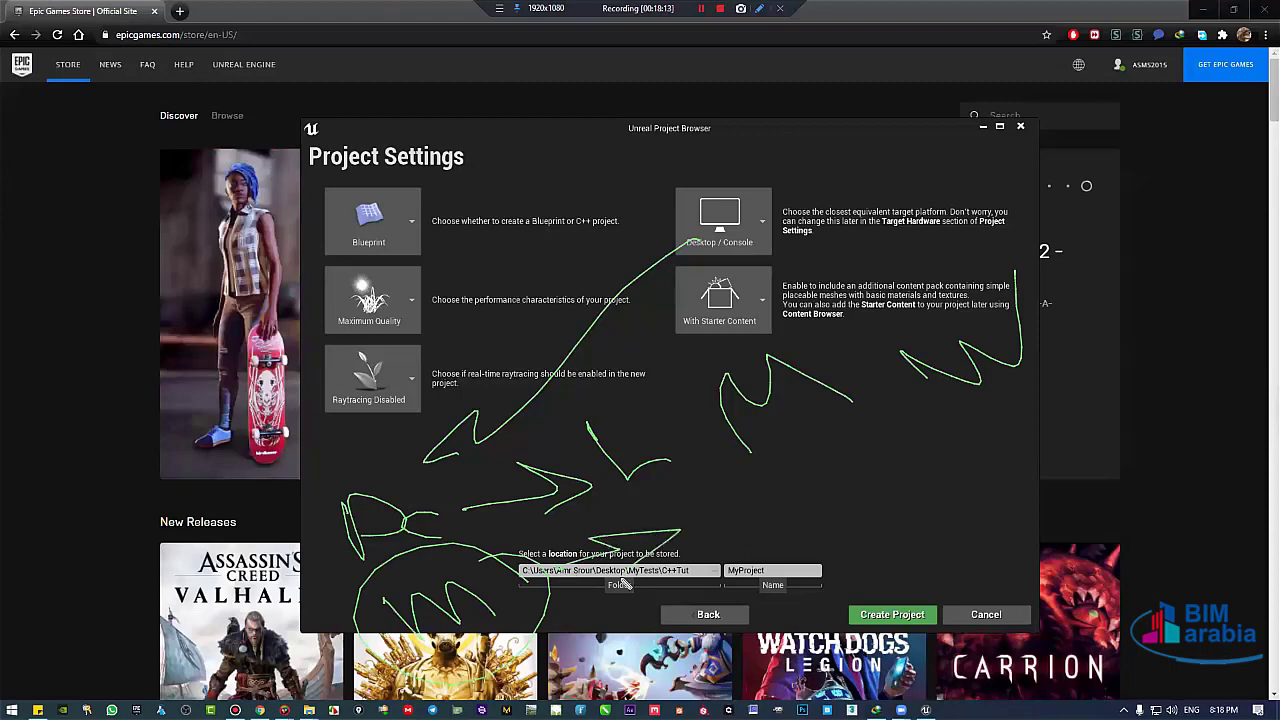
drag(725, 497, 742, 524)
drag(790, 482, 772, 480)
drag(845, 465, 815, 505)
mouse_move(955, 437)
mouse_down()
mouse_move(1055, 420)
mouse_move(1112, 458)
mouse_move(1215, 420)
mouse_move(445, 432)
mouse_move(1181, 399)
mouse_up()
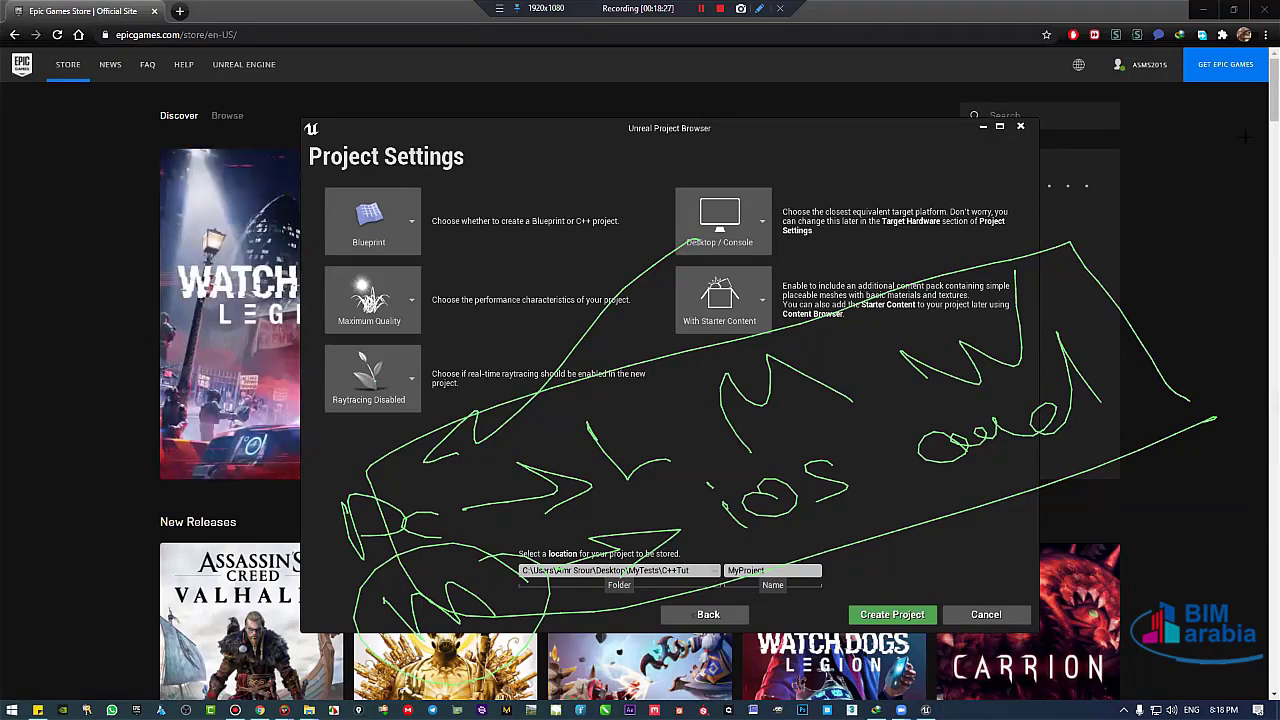
key(Escape)
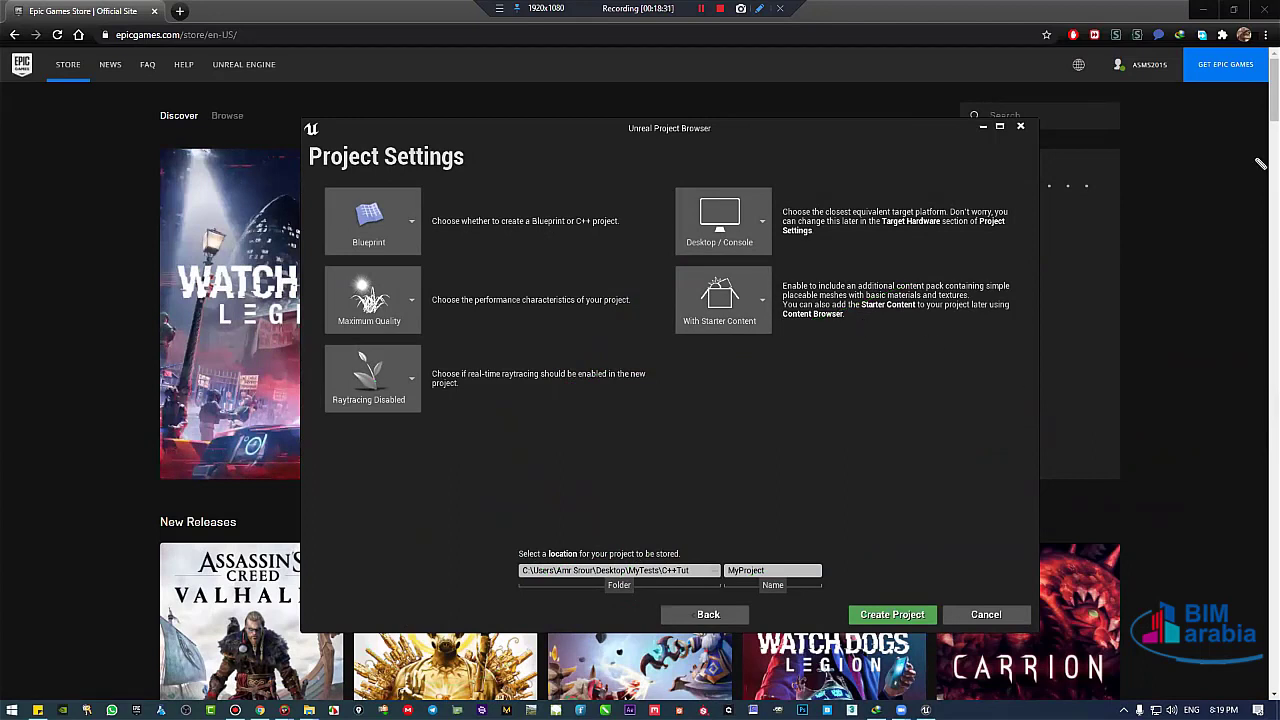
Reselect Desktop / Console as the target platform and examine the No Starter Content and With Starter Content choices.
click(720, 220)
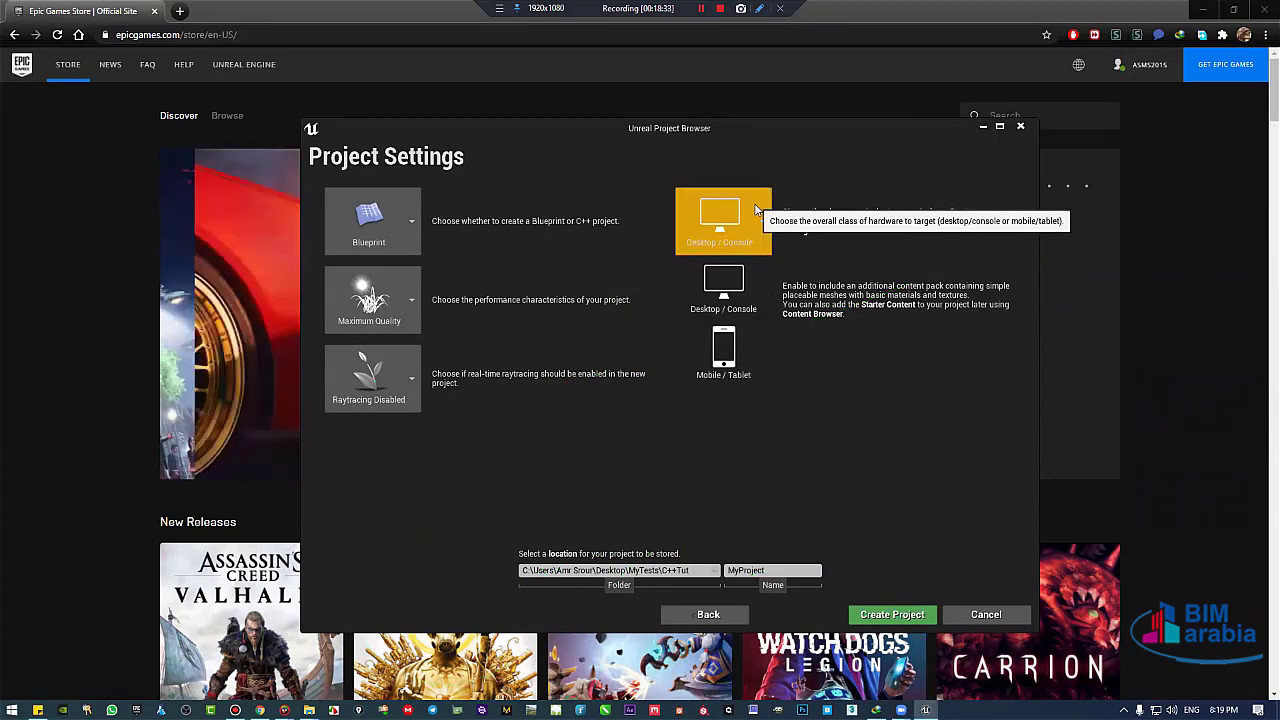
click(737, 284)
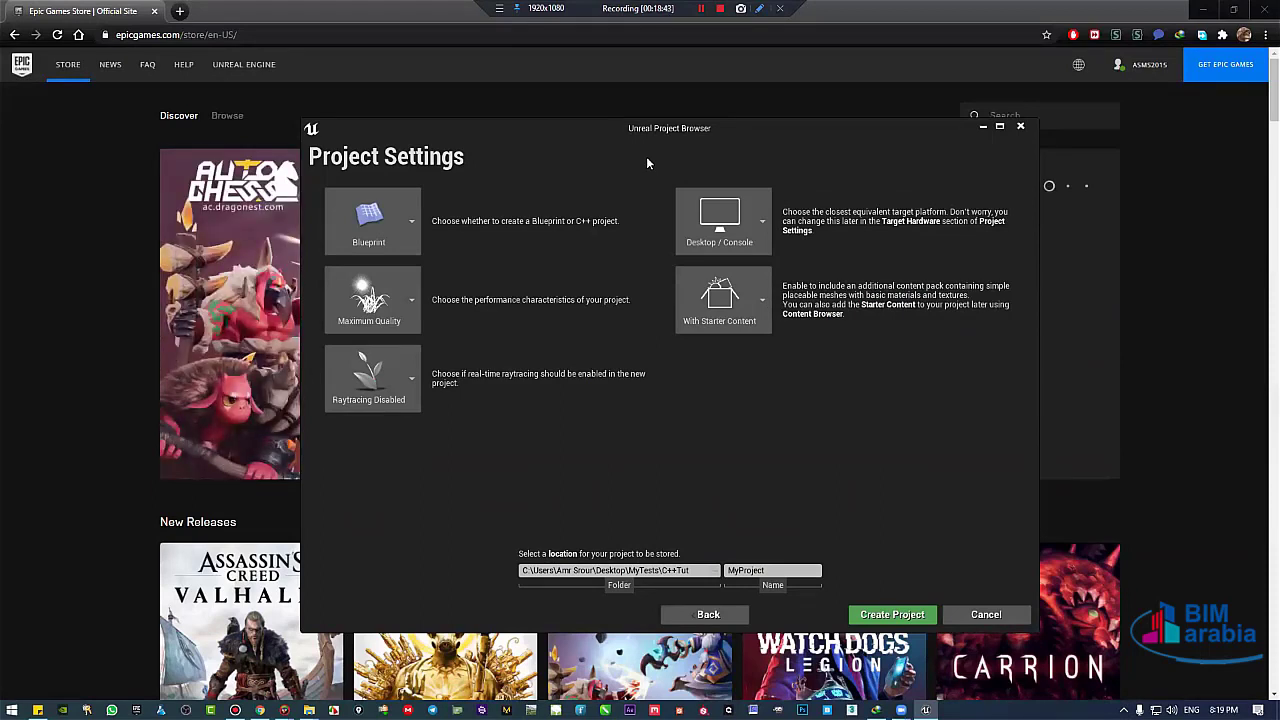
click(717, 312)
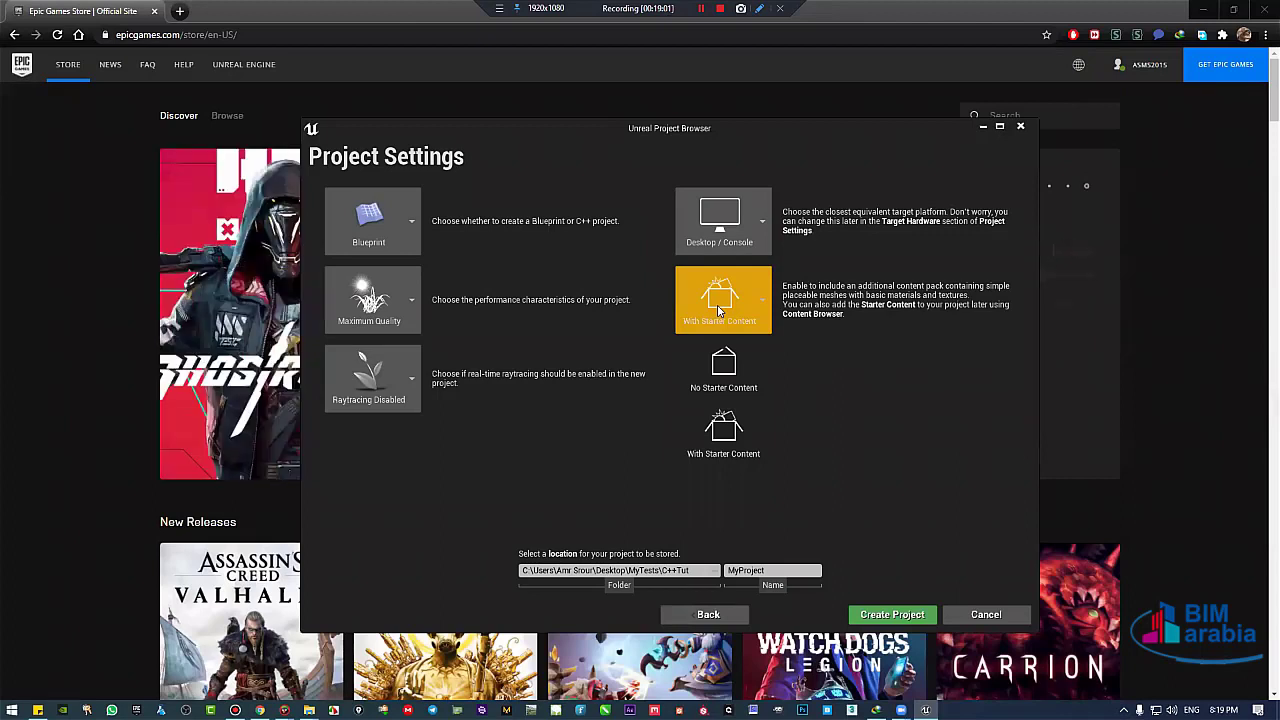
click(896, 503)
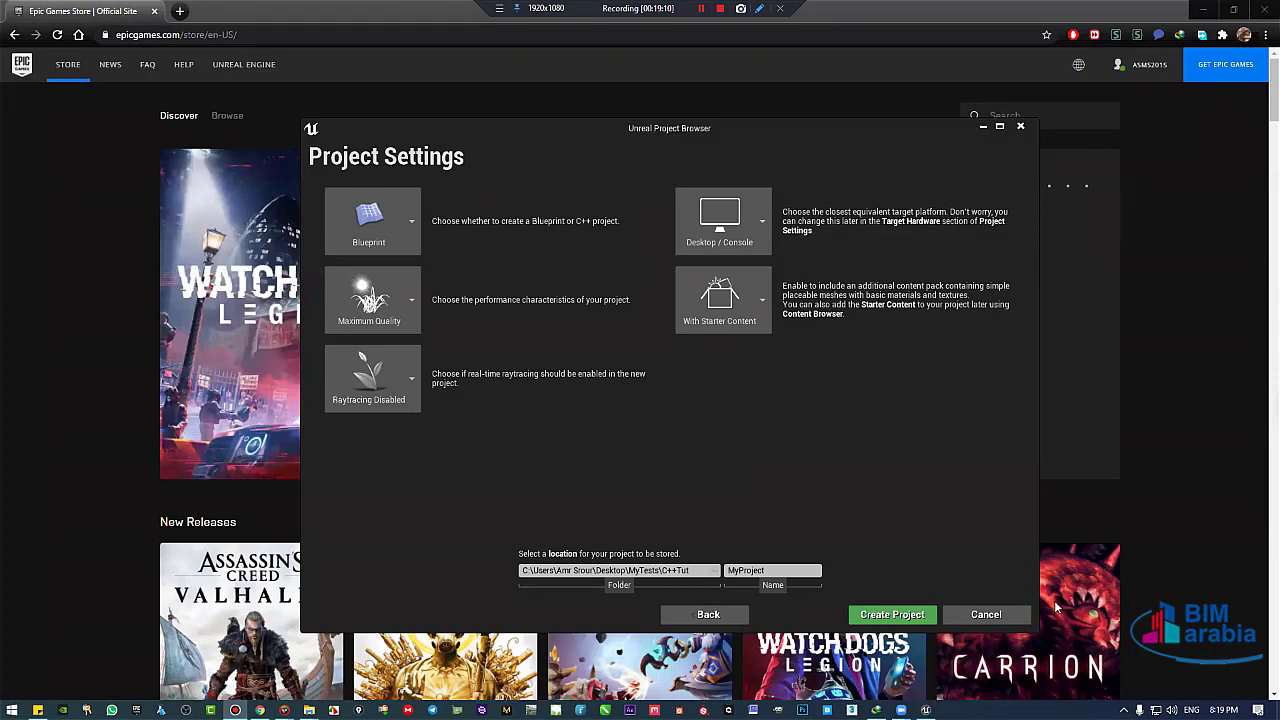
click(738, 318)
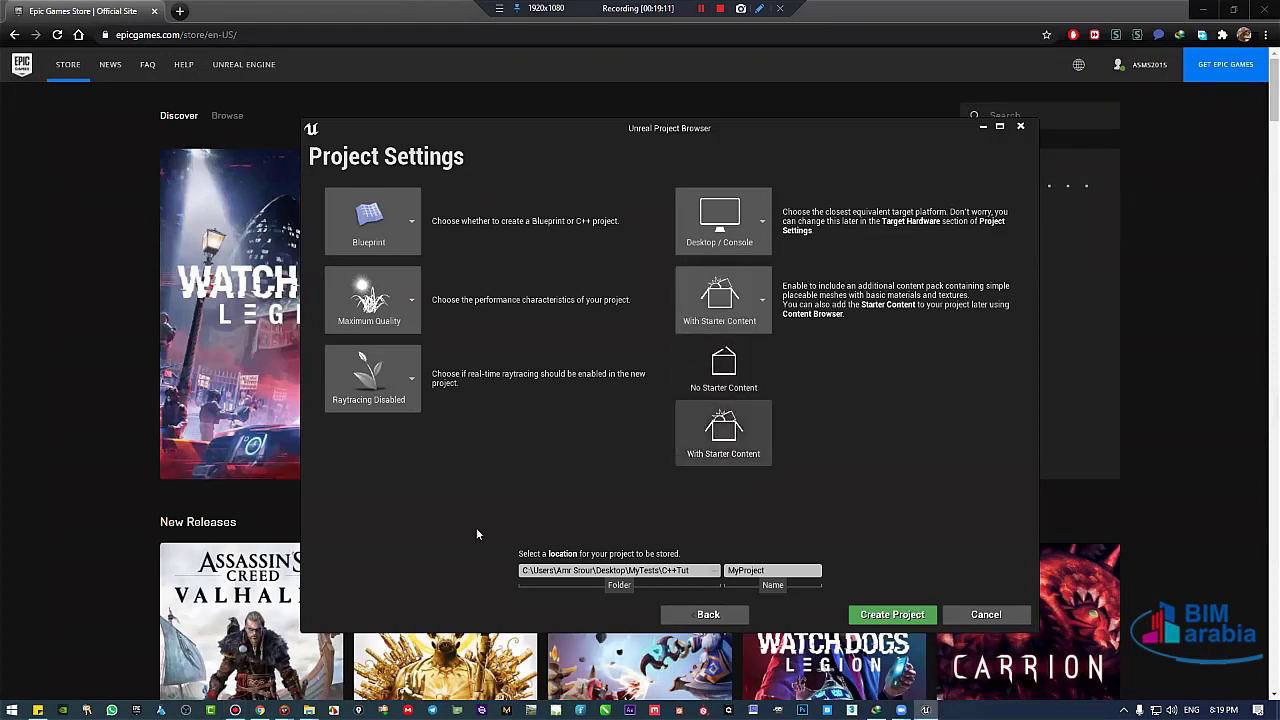
click(494, 560)
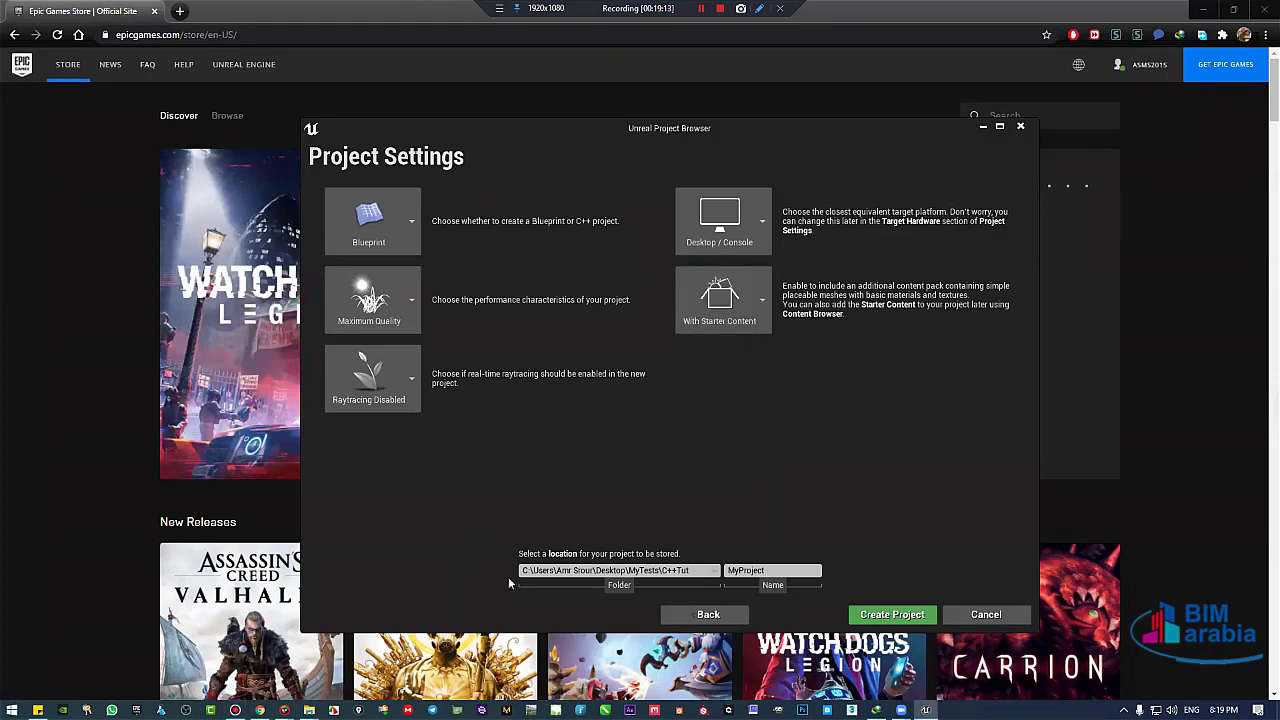
Create a folder named BasicCourse inside MyTests on the Desktop and choose it as the project location.
click(713, 571)
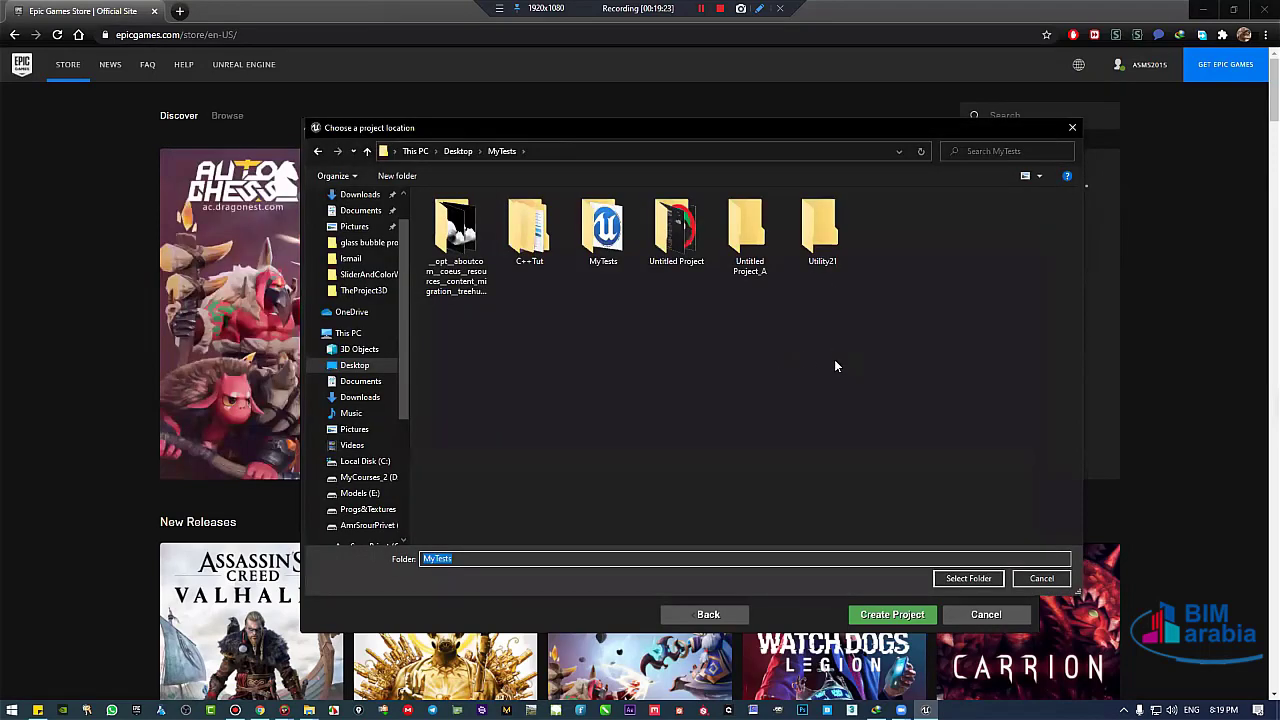
right_click(834, 359)
click(872, 495)
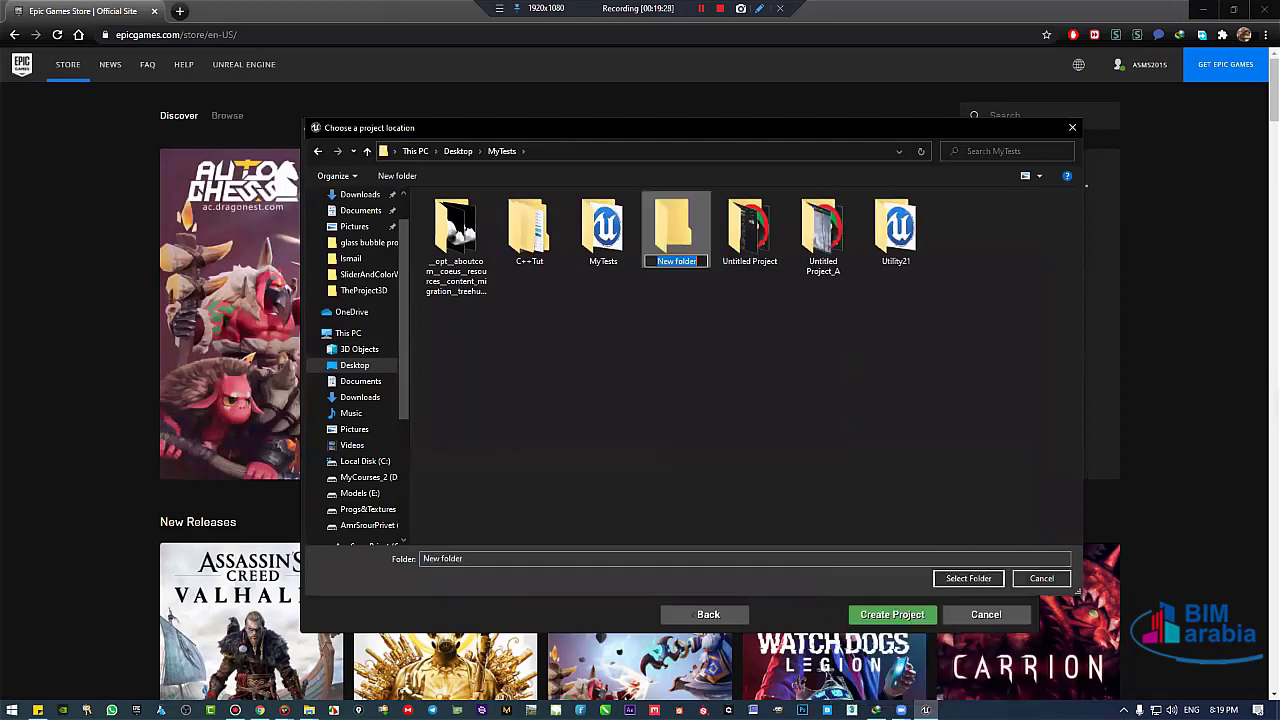
text(BasicCourse)
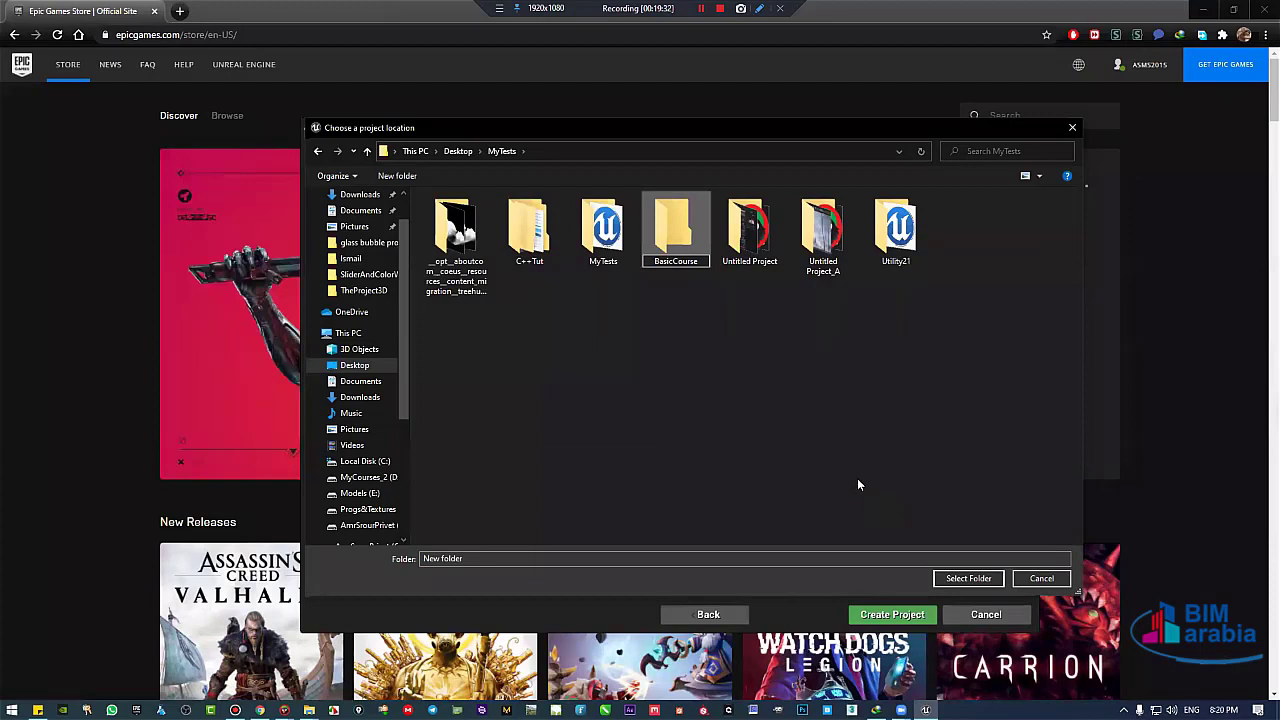
key(Return)
key(Return)
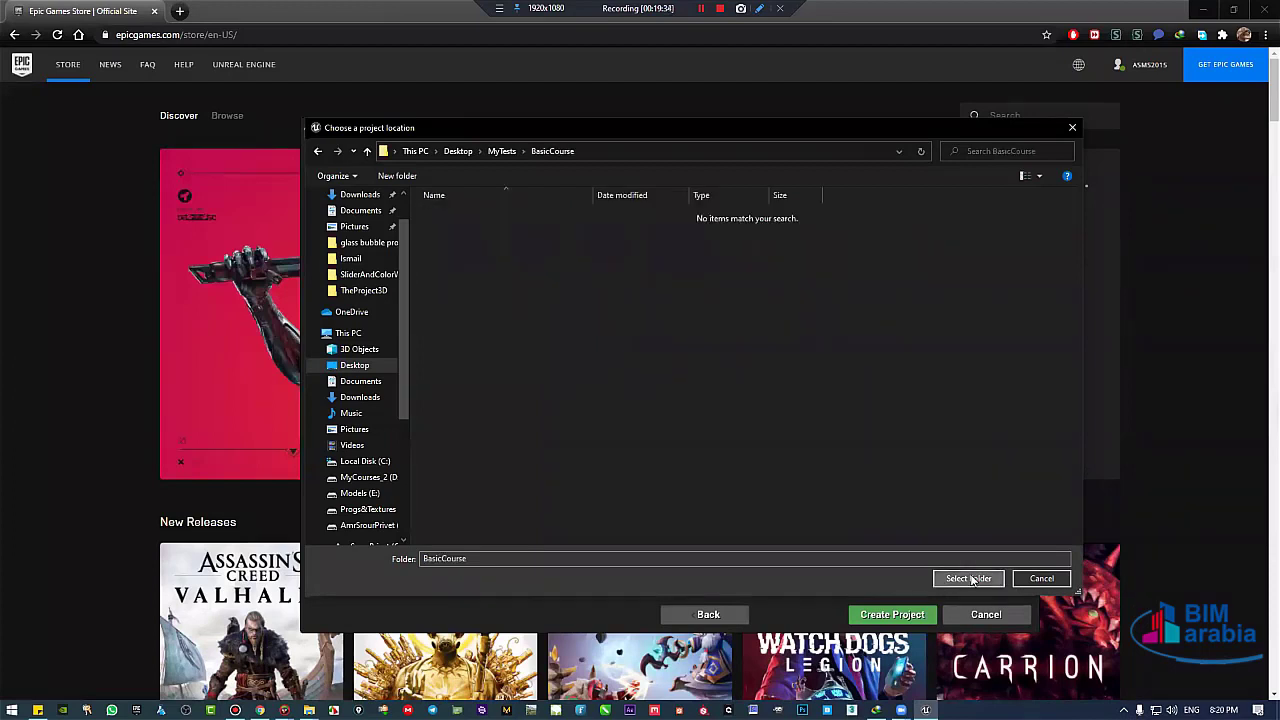
click(958, 579)
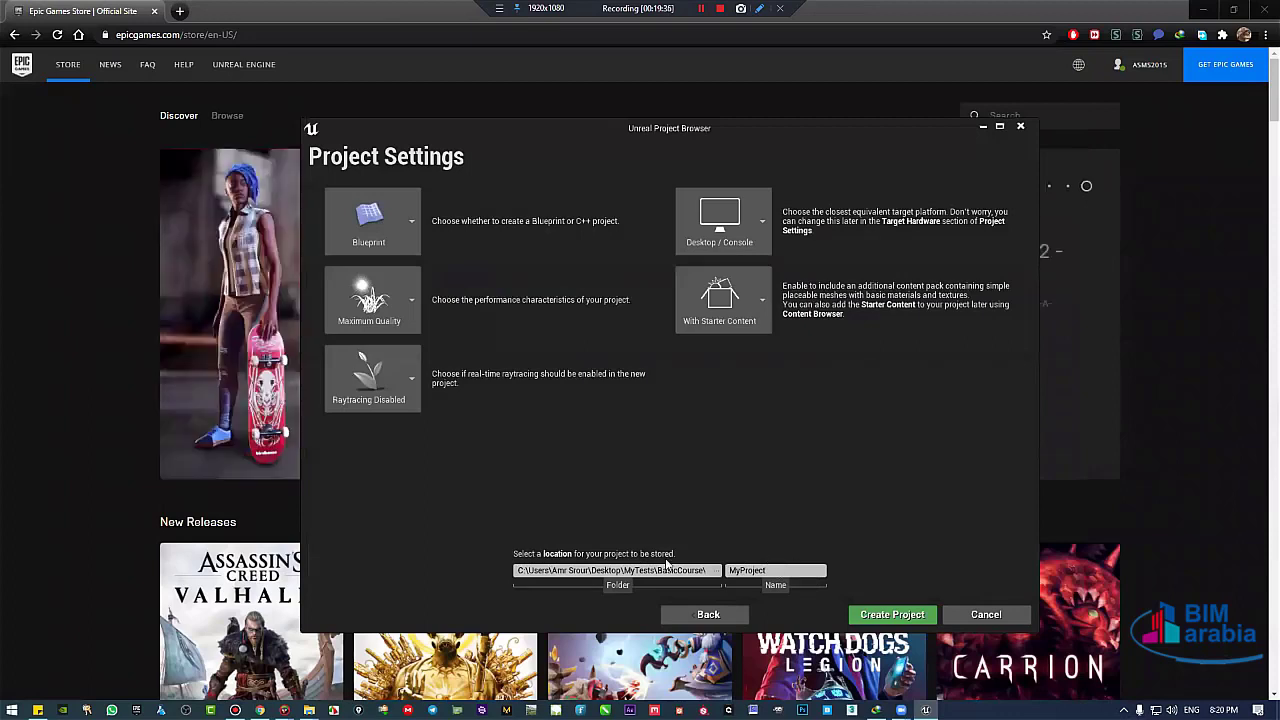
Name the project Test and create it.
key(Tab)
text(Tes)
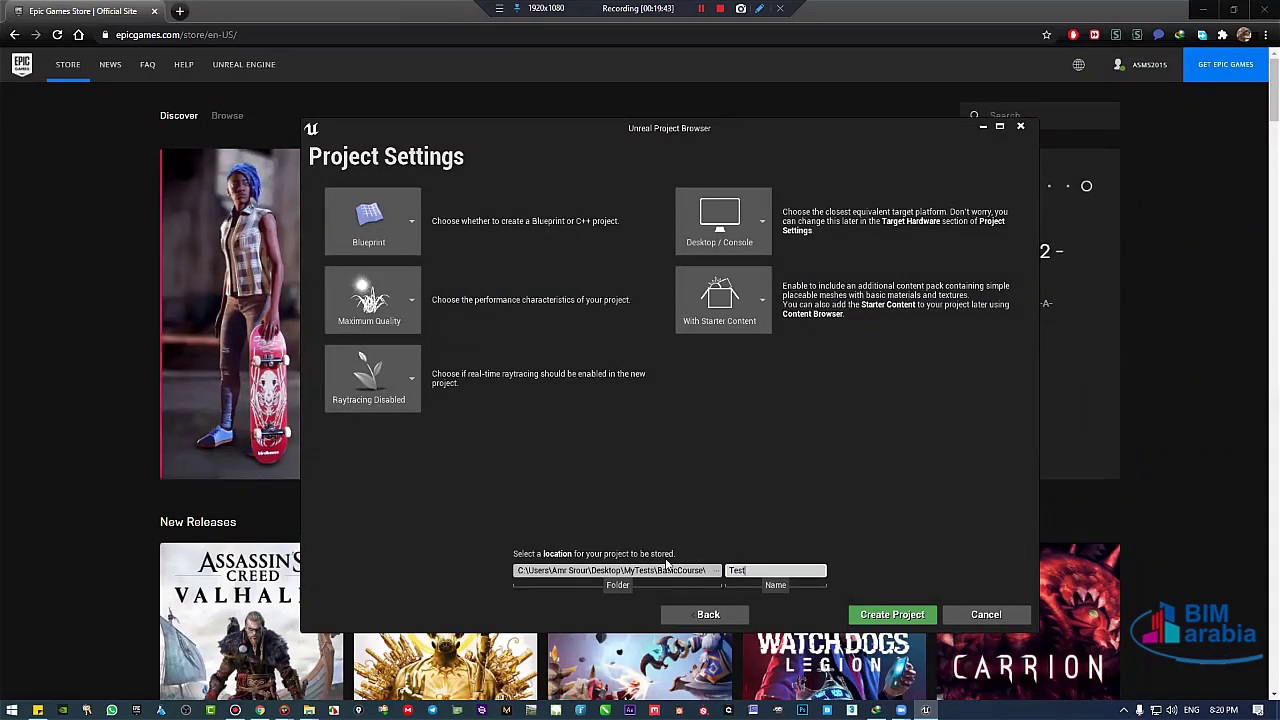
click(891, 616)
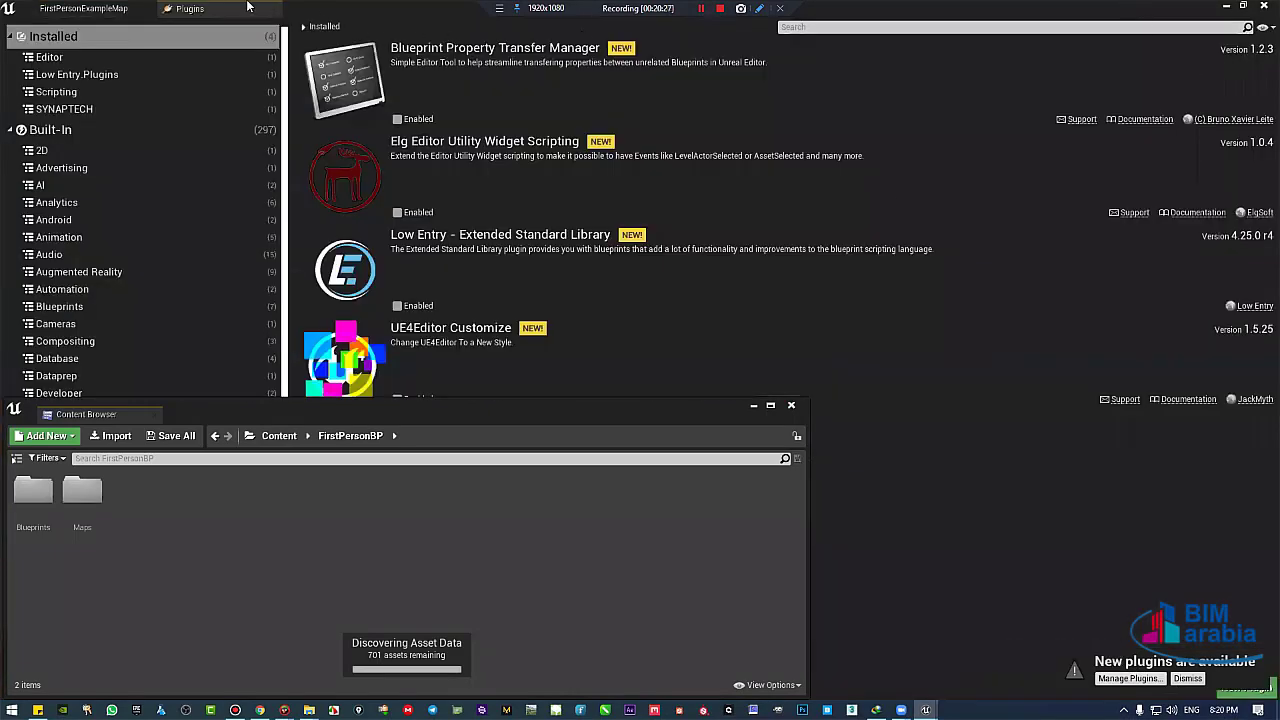
Close the plugins manager and dock the floating Content Browser beneath the level viewport.
click(274, 9)
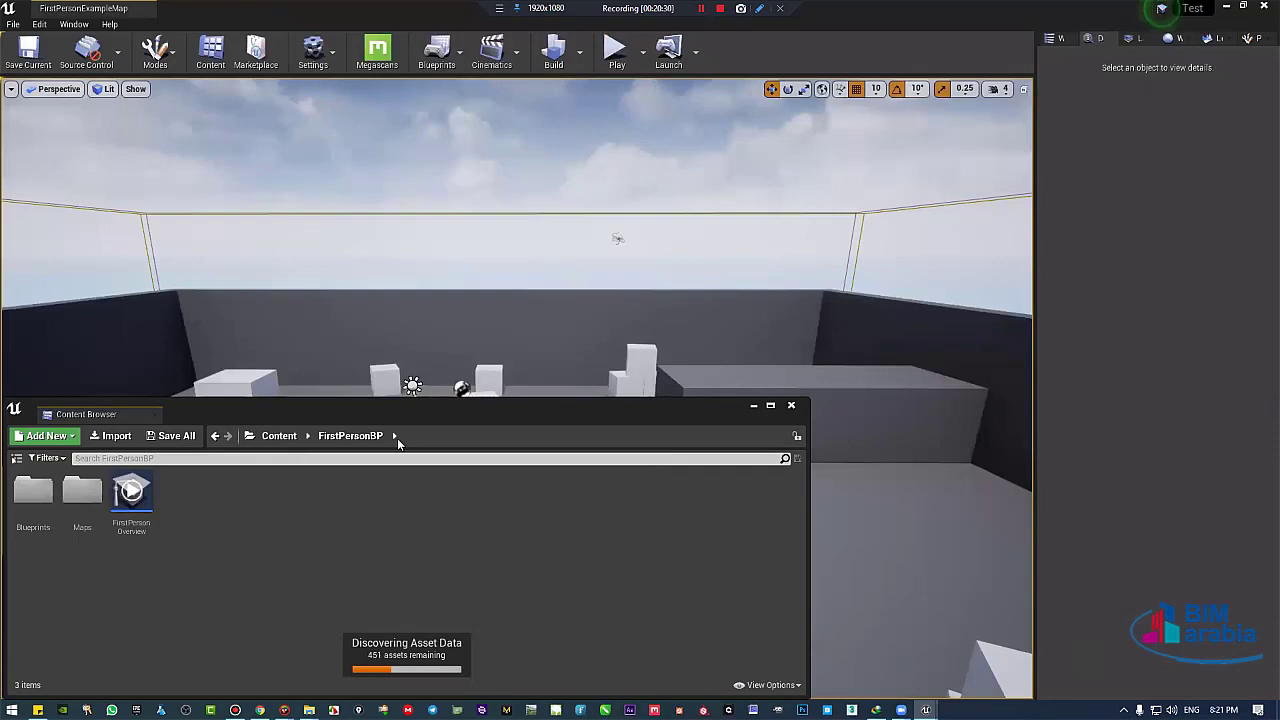
drag(140, 420, 530, 487)
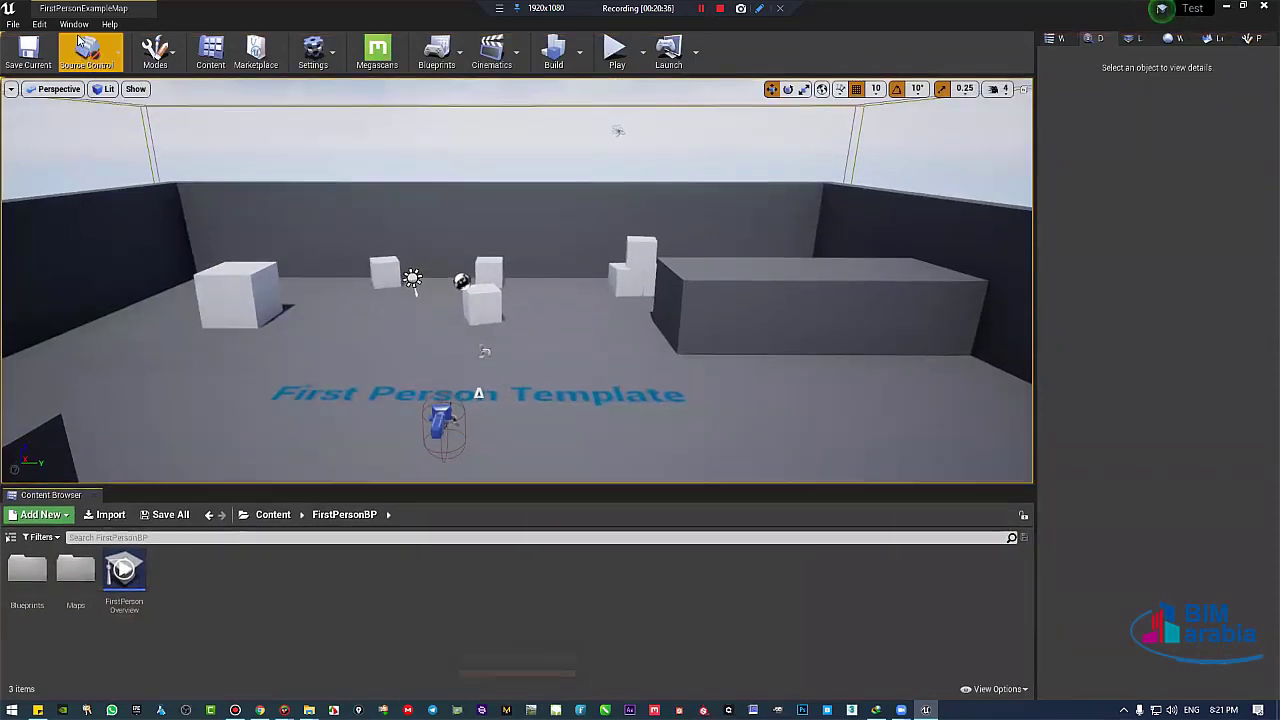
click(86, 50)
click(77, 28)
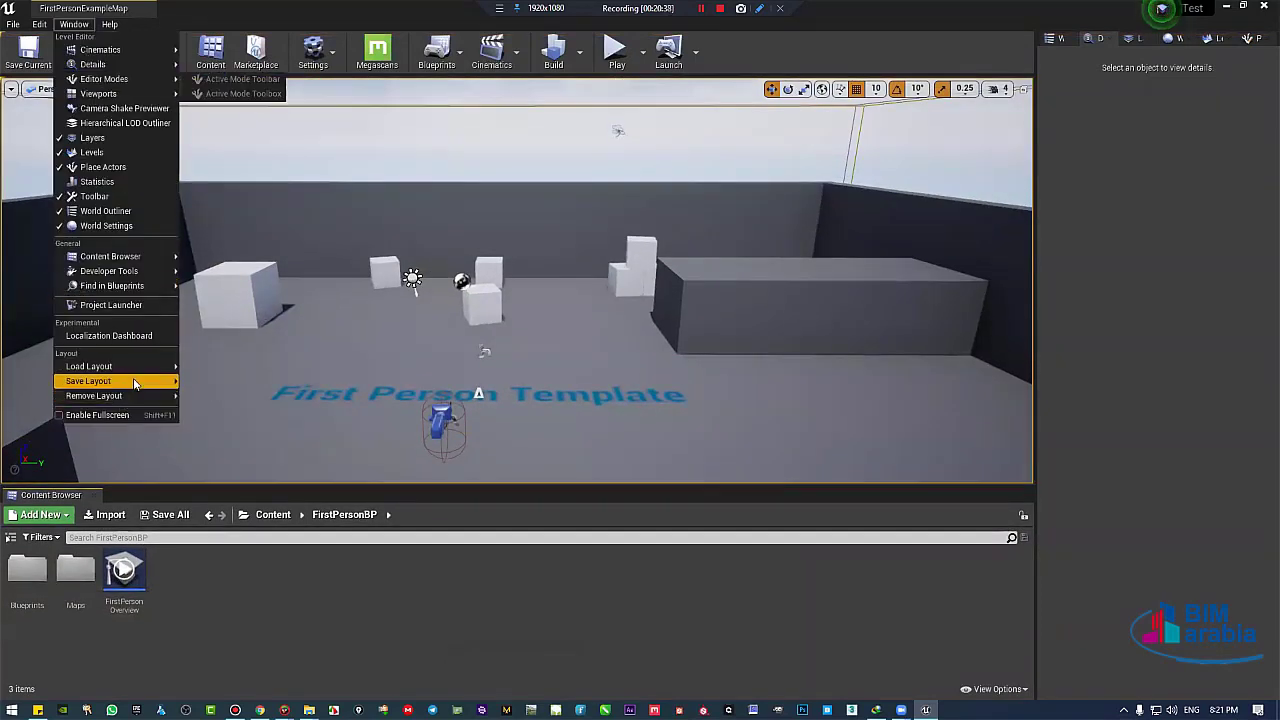
mouse_move(138, 367)
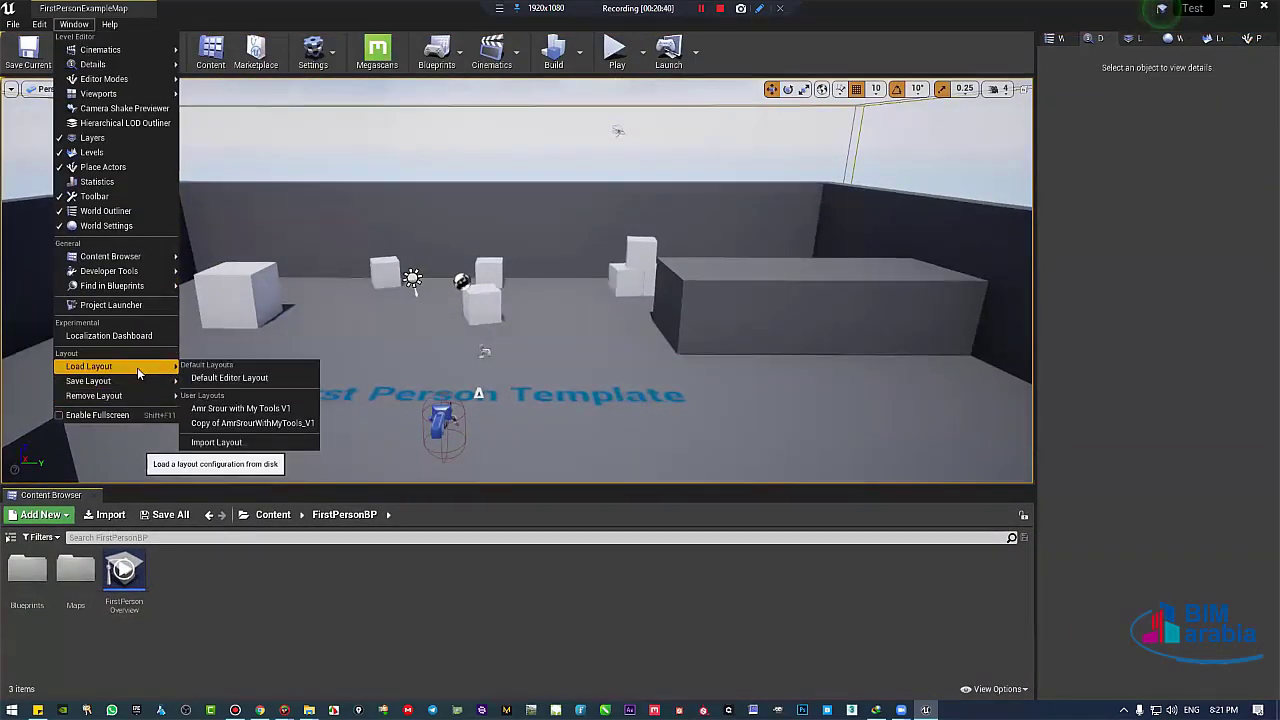
click(279, 5)
Reduce the height of the docked Content Browser to give the level viewport more room.
right_drag(210, 420, 177, 445)
key(s)
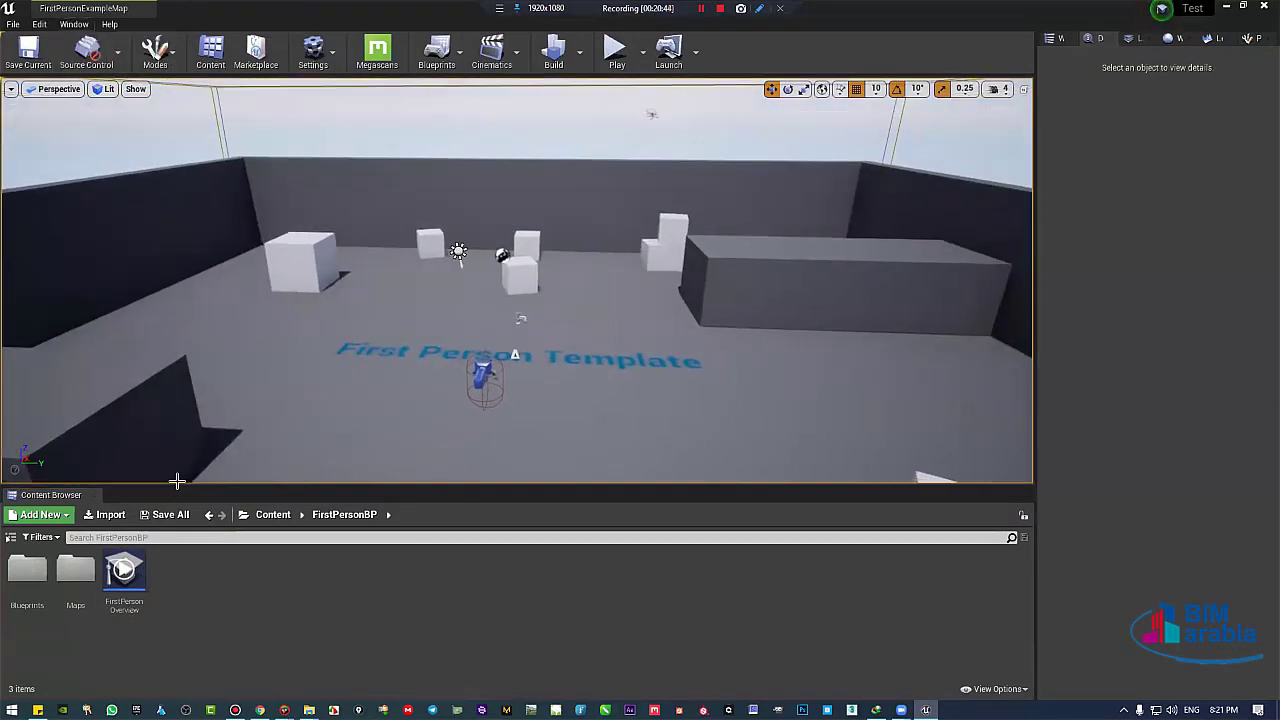
drag(176, 484, 176, 515)
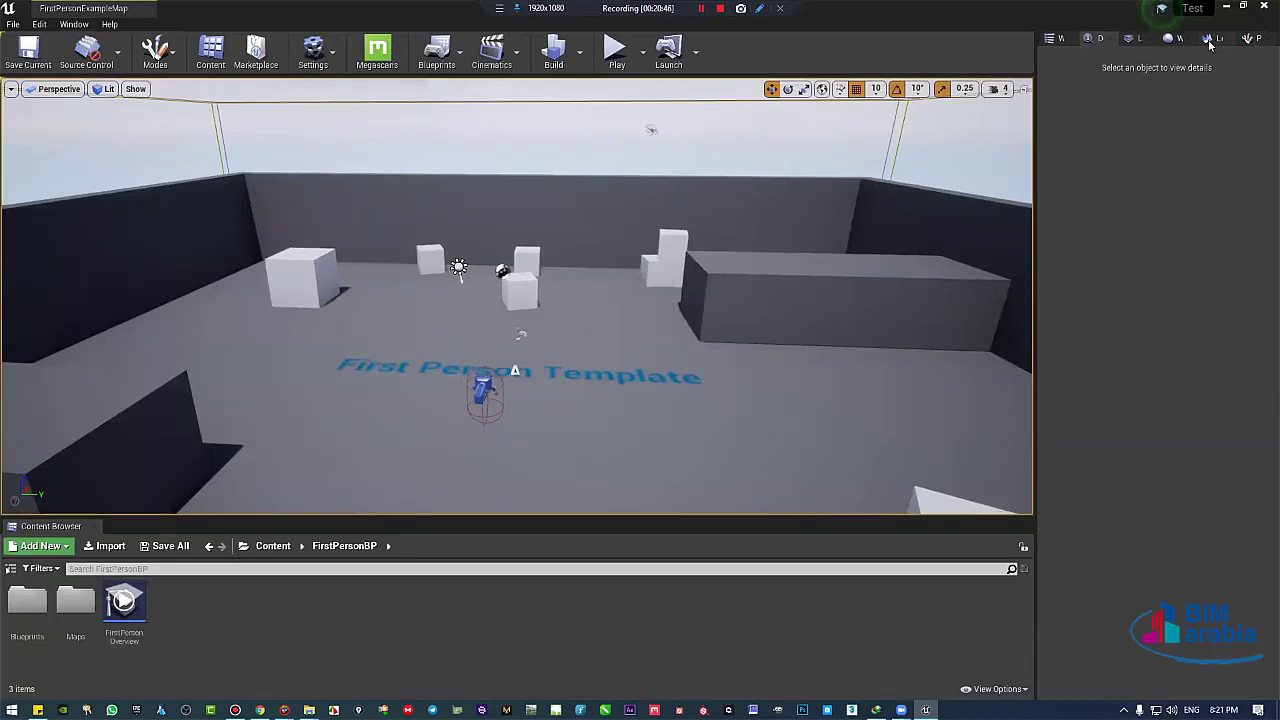
Dock Place Actors on the opposite side of the viewport from Details and shrink the Content Browser further.
click(1247, 38)
drag(1247, 38, 175, 157)
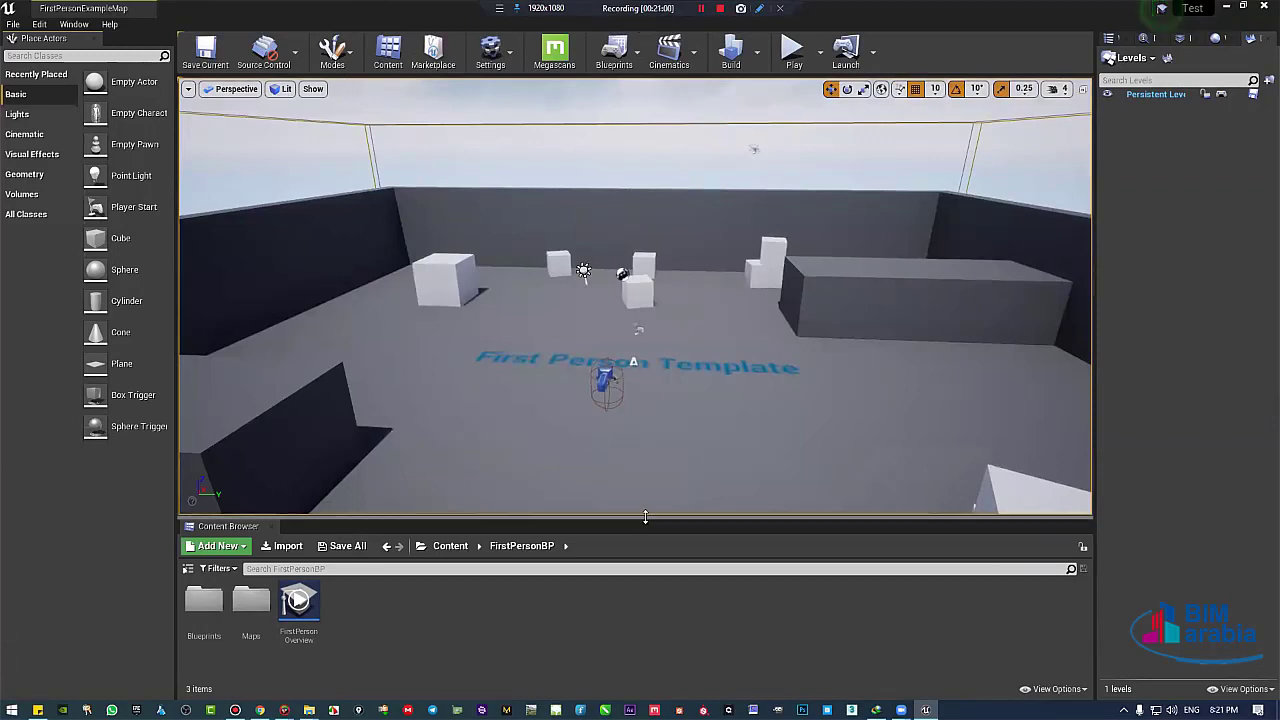
drag(640, 517, 633, 560)
mouse_move(708, 380)
right_down()
mouse_move(703, 262)
mouse_move(707, 379)
right_up()
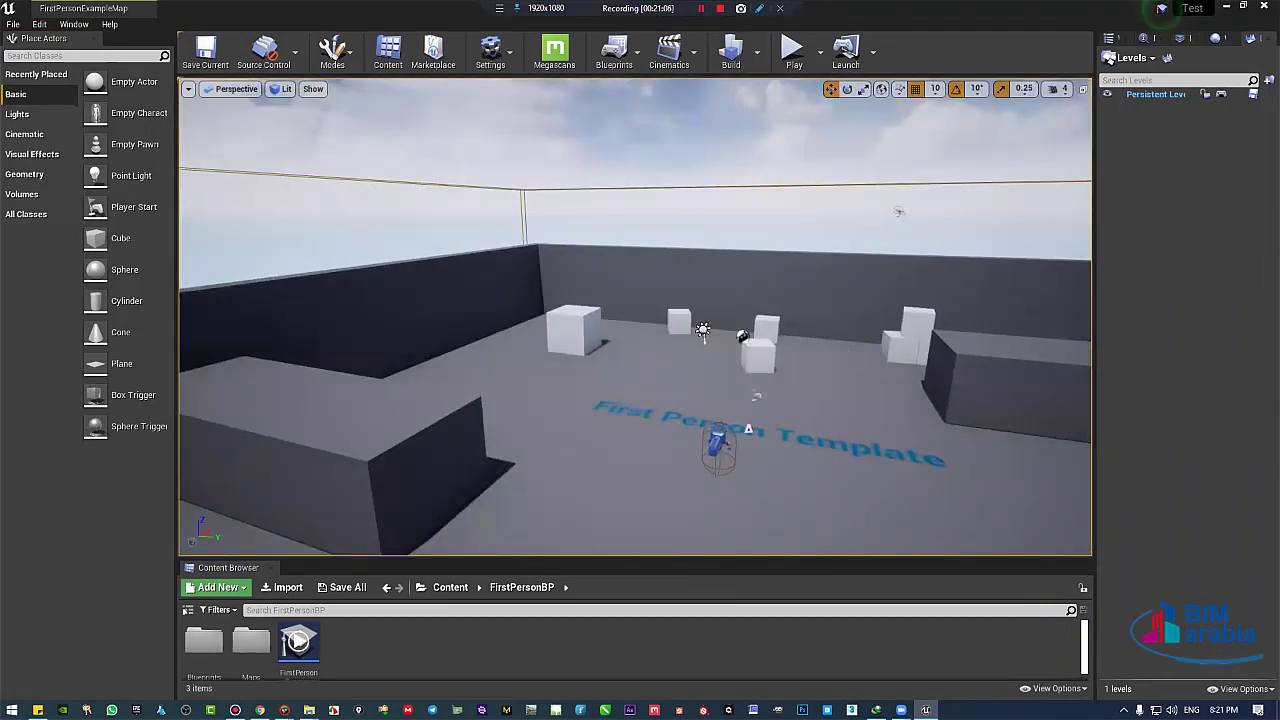
Fly around the First Person example level to examine its walls, blocks and cube stacks from inside and outside the arena.
right_drag(838, 304, 838, 270)
key(w)
right_drag(376, 193, 376, 193)
right_drag(838, 303, 838, 303)
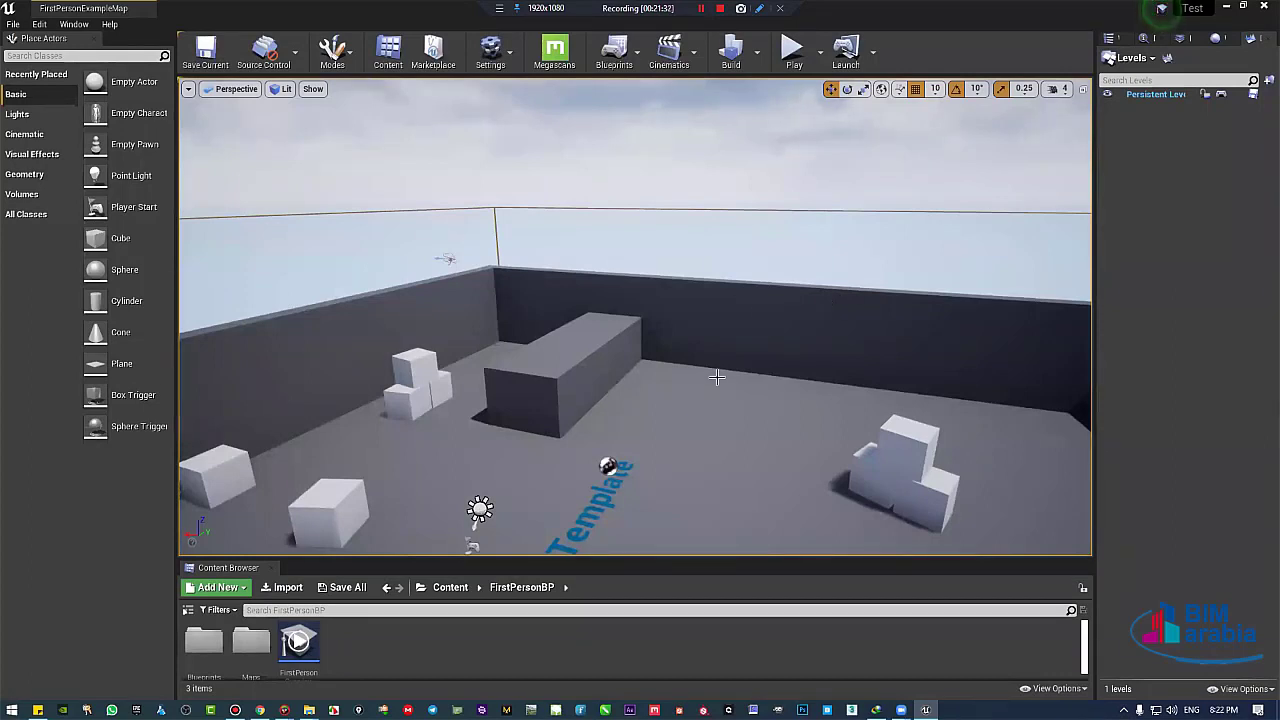
right_drag(699, 359, 697, 365)
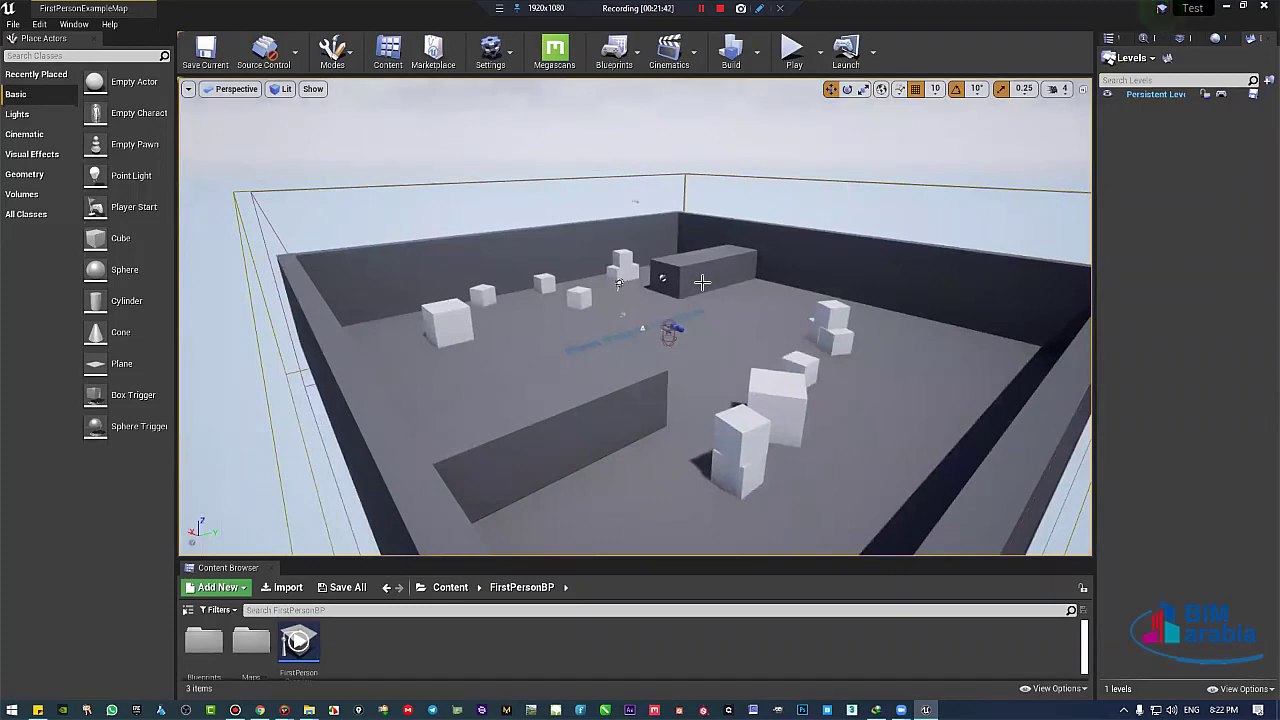
right_drag(698, 292, 750, 299)
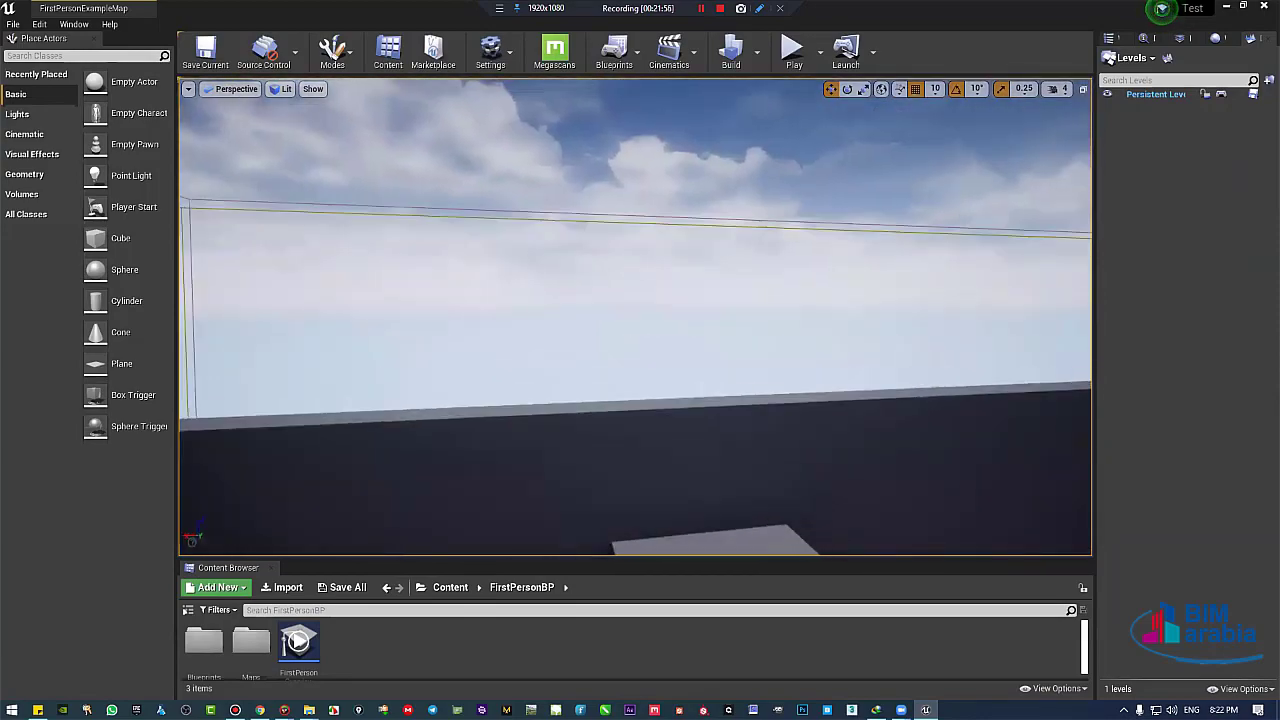
right_drag(635, 317, 690, 265)
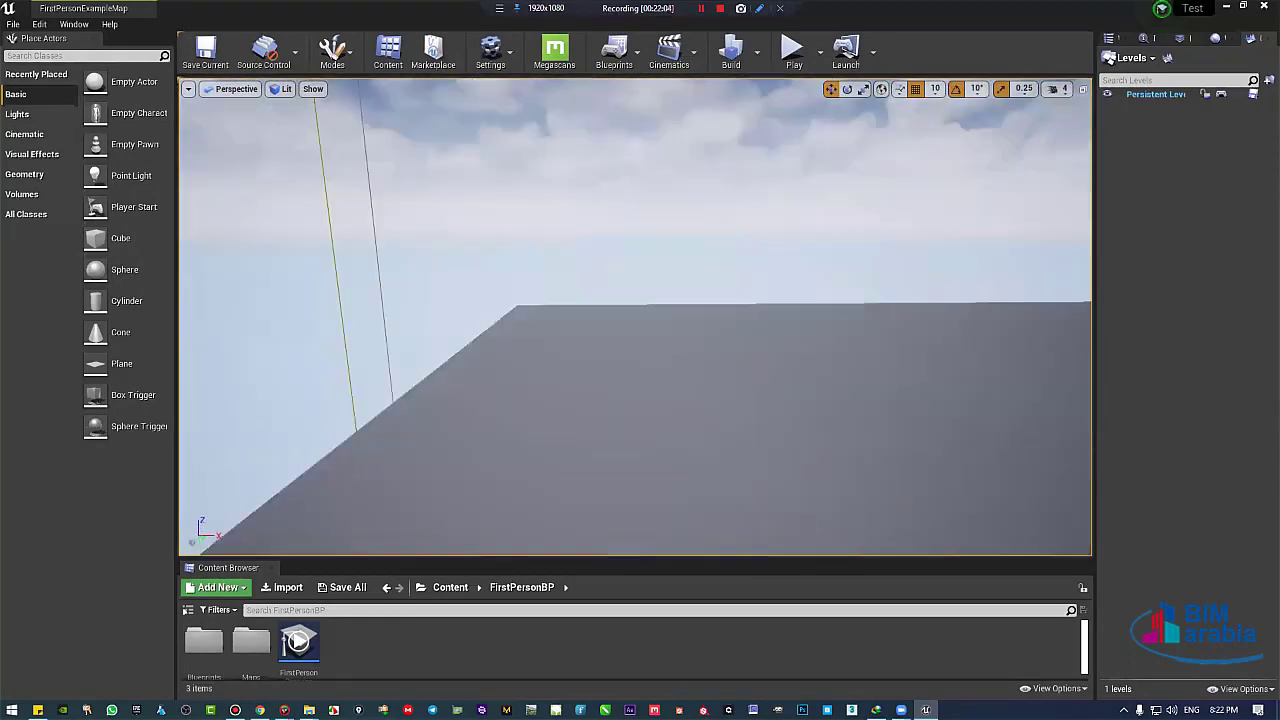
right_drag(660, 370, 630, 350)
key(s)
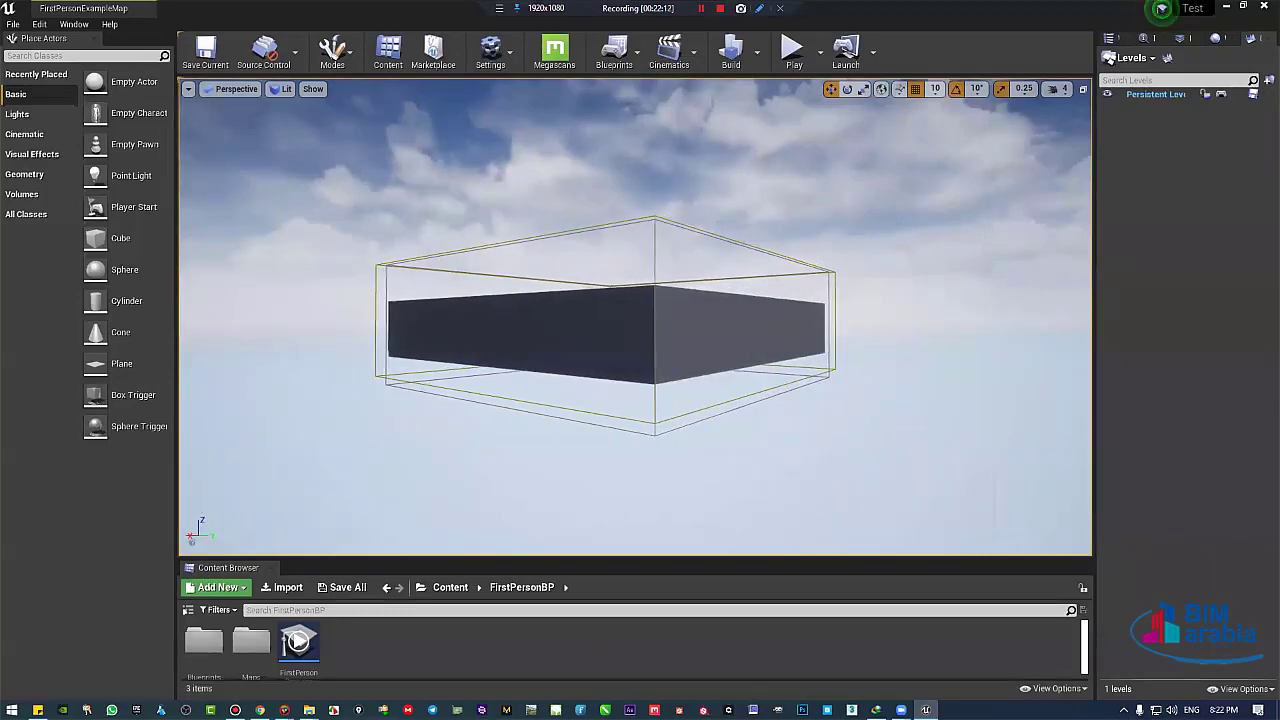
mouse_move(630, 350)
right_down()
mouse_move(615, 350)
mouse_move(618, 384)
mouse_move(640, 386)
mouse_move(683, 291)
mouse_move(655, 328)
mouse_move(695, 385)
mouse_move(660, 378)
mouse_move(654, 358)
mouse_move(634, 366)
right_up()
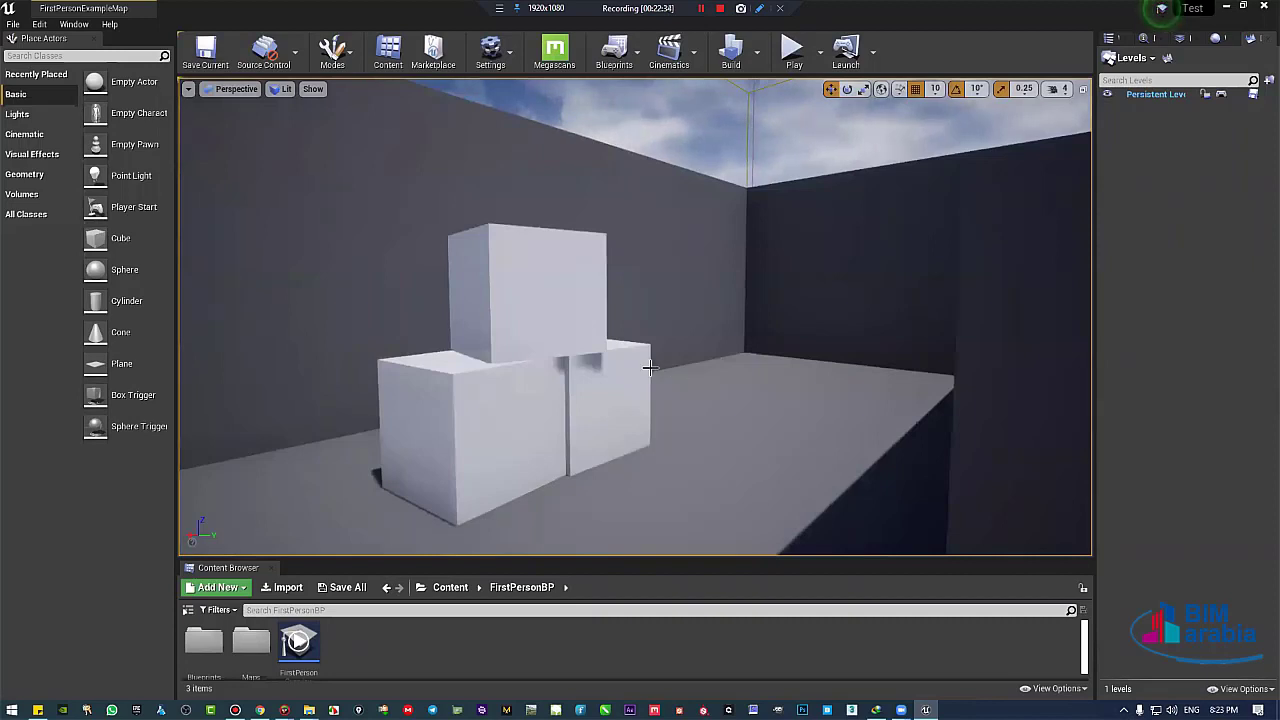
right_drag(653, 371, 590, 384)
scroll(732, 199, down, 1)
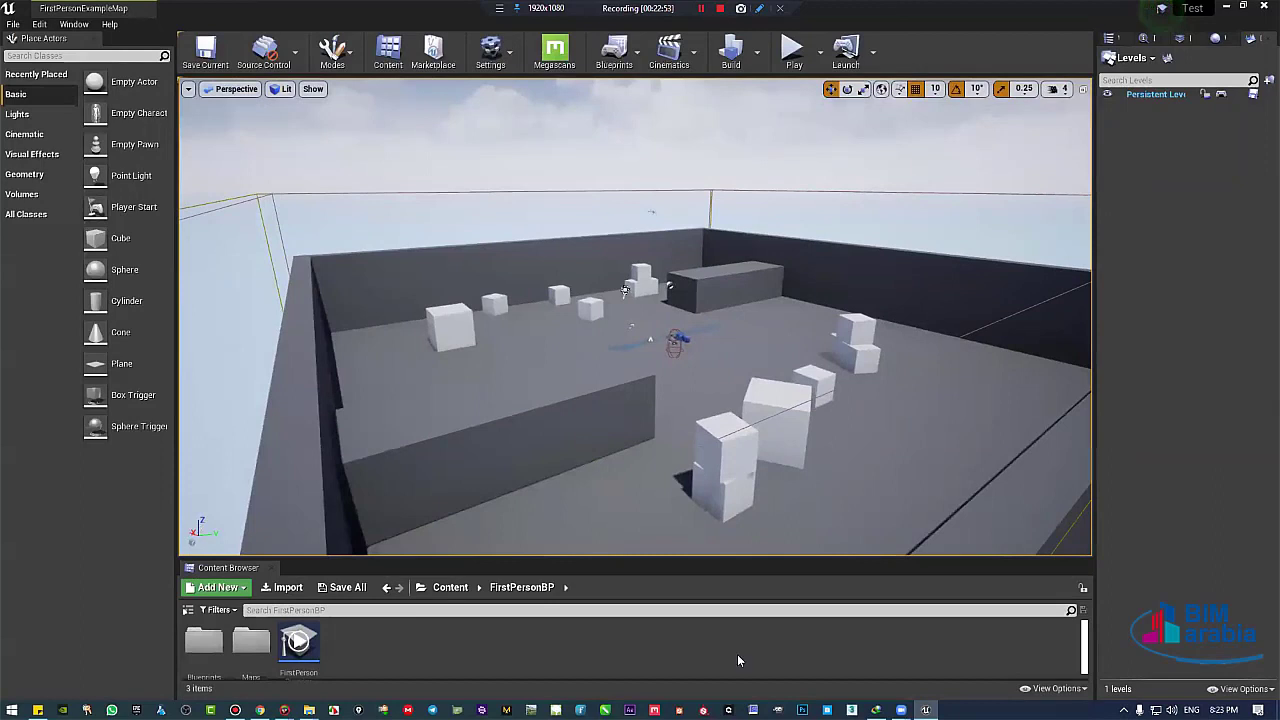
Give the Content Browser more height, show its folder tree and open the root Content folder.
drag(626, 558, 632, 534)
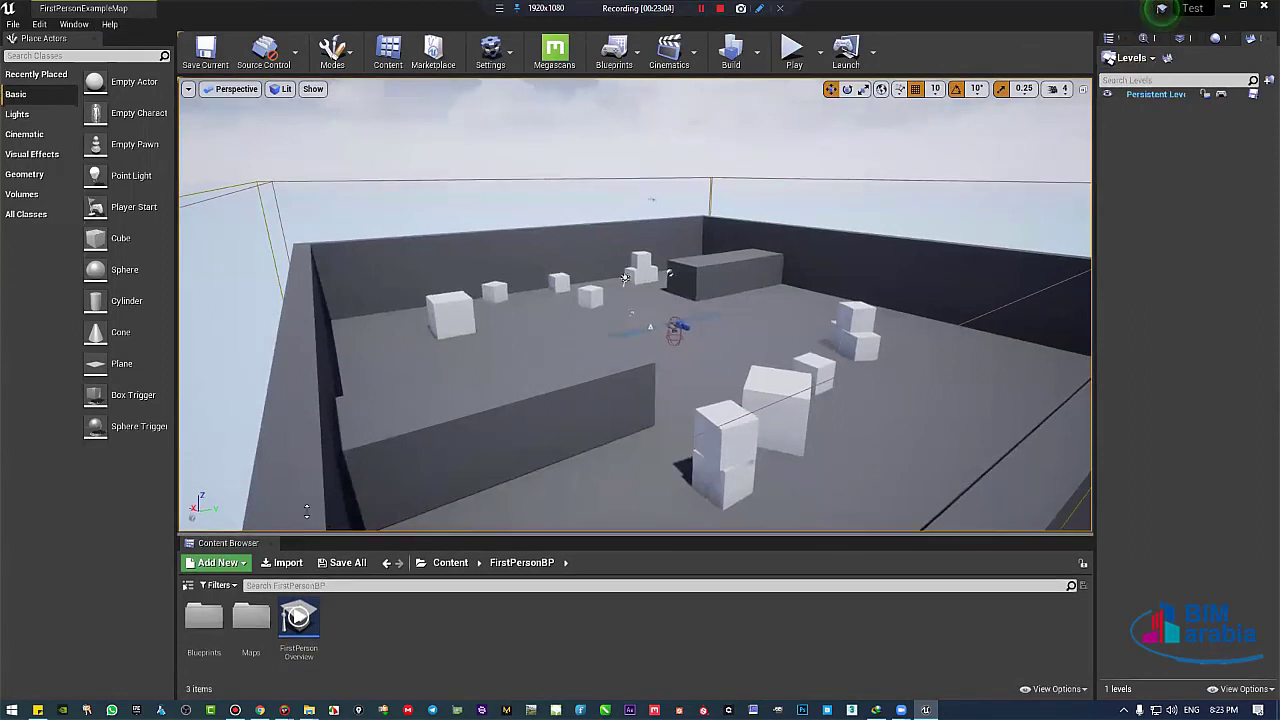
drag(297, 535, 217, 687)
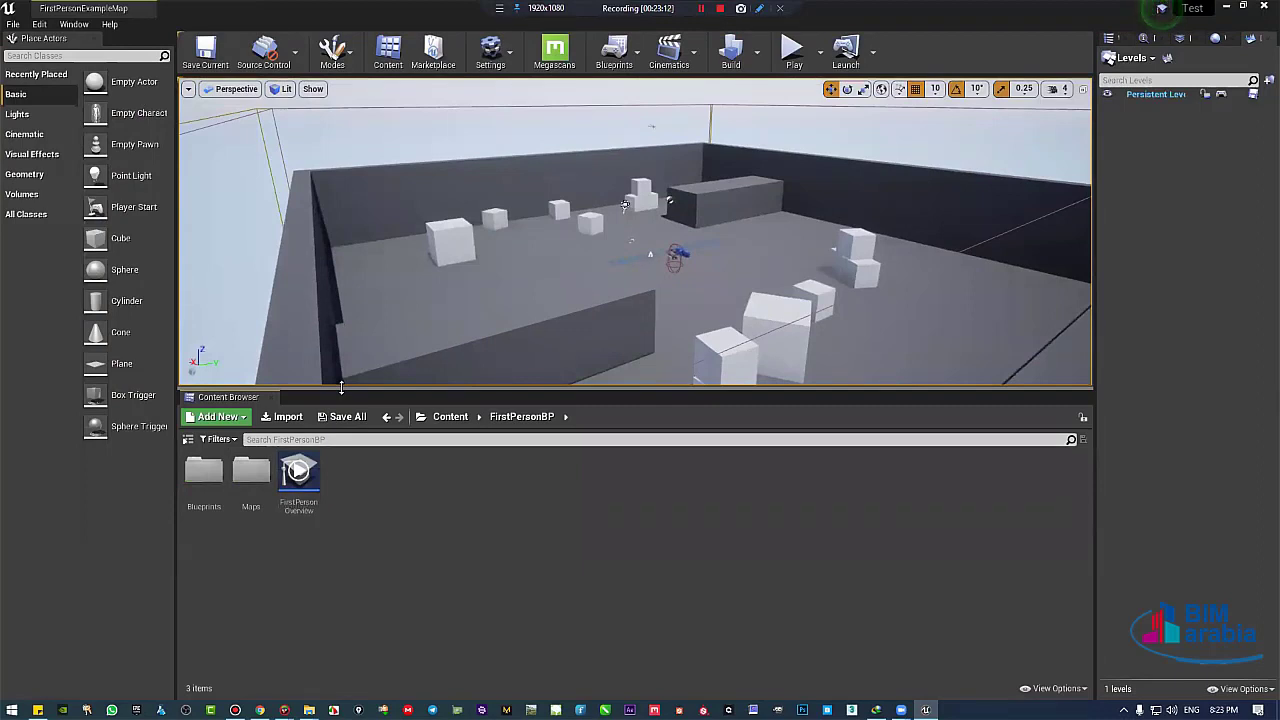
click(188, 440)
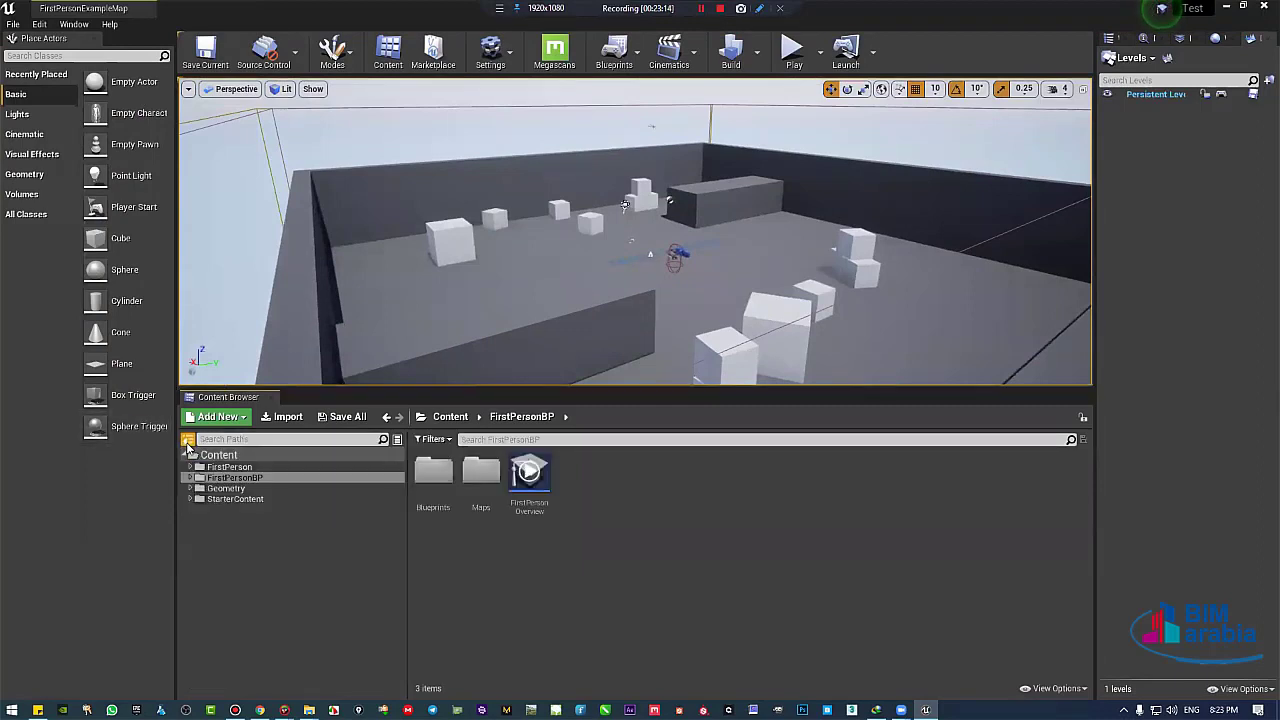
click(257, 455)
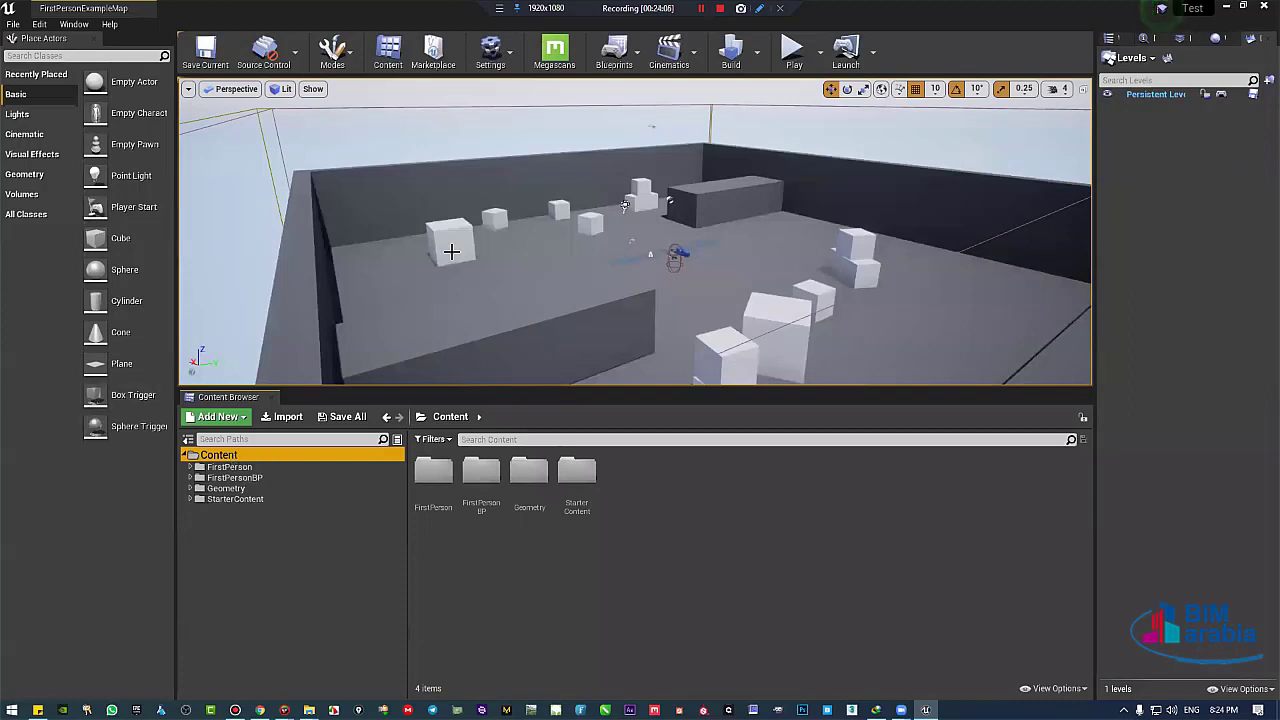
right_drag(501, 249, 497, 237)
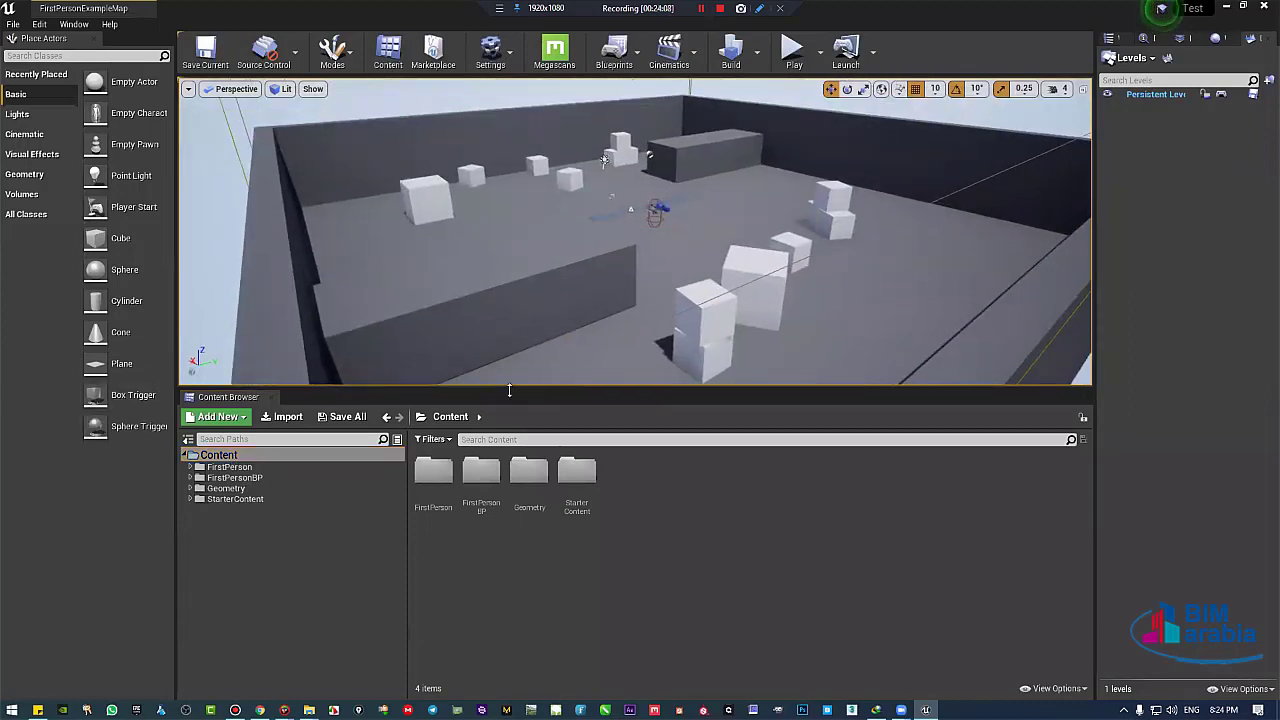
drag(516, 396, 510, 441)
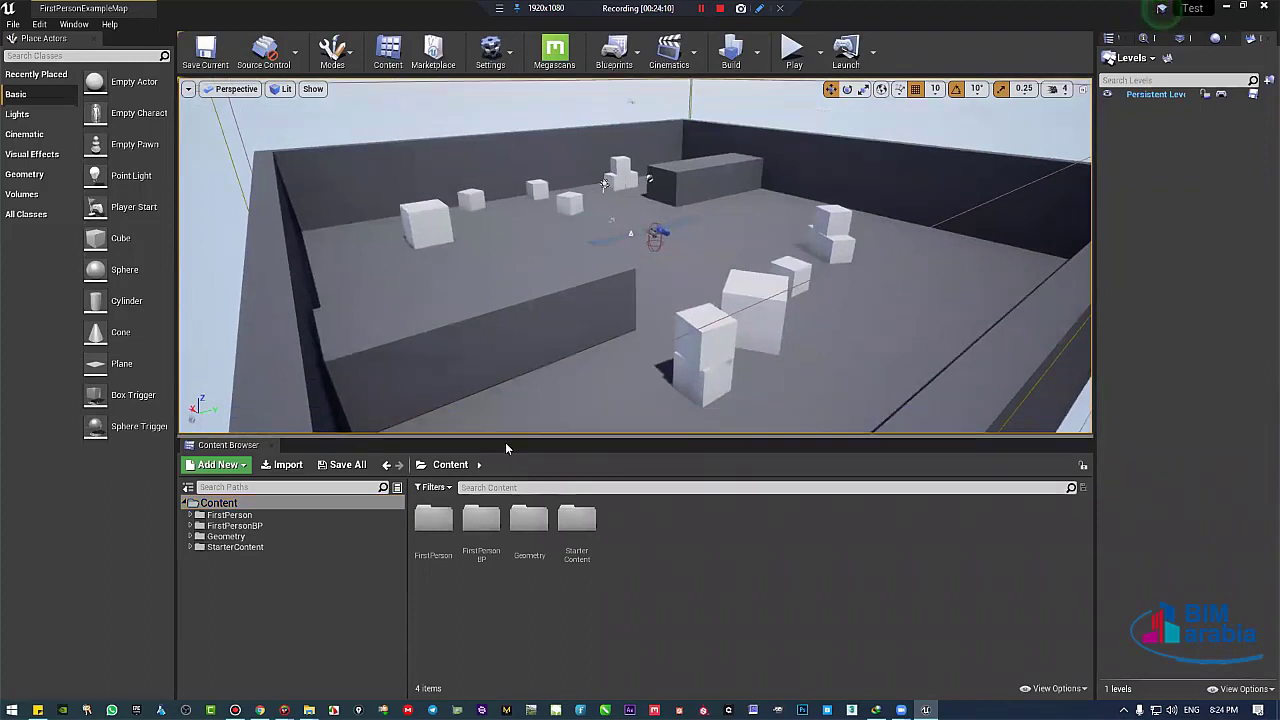
Look inside the FirstPersonBP folder and view the First Person Template floor text and surrounding cubes in the level.
mouse_move(780, 238)
right_down()
mouse_move(780, 190)
mouse_move(780, 238)
right_up()
right_drag(505, 276, 505, 276)
double_click(482, 540)
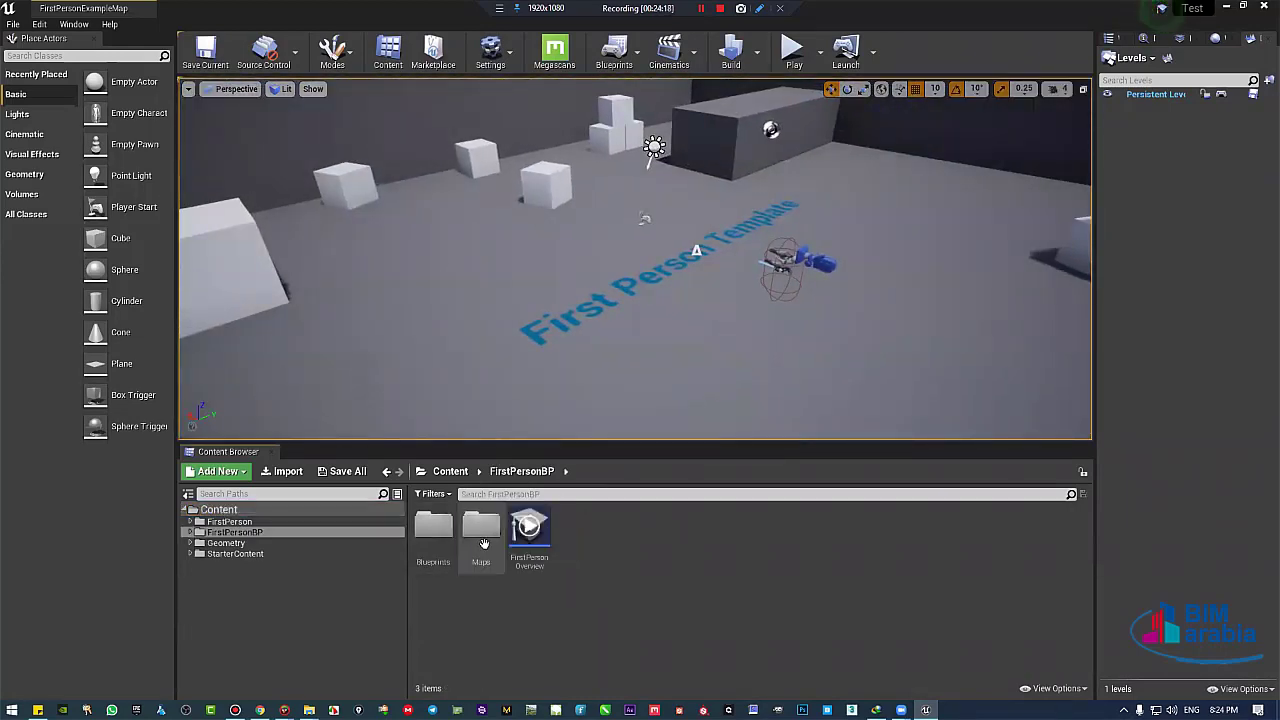
mouse_move(529, 535)
mouse_down()
mouse_move(651, 290)
mouse_move(546, 605)
mouse_move(529, 547)
mouse_up()
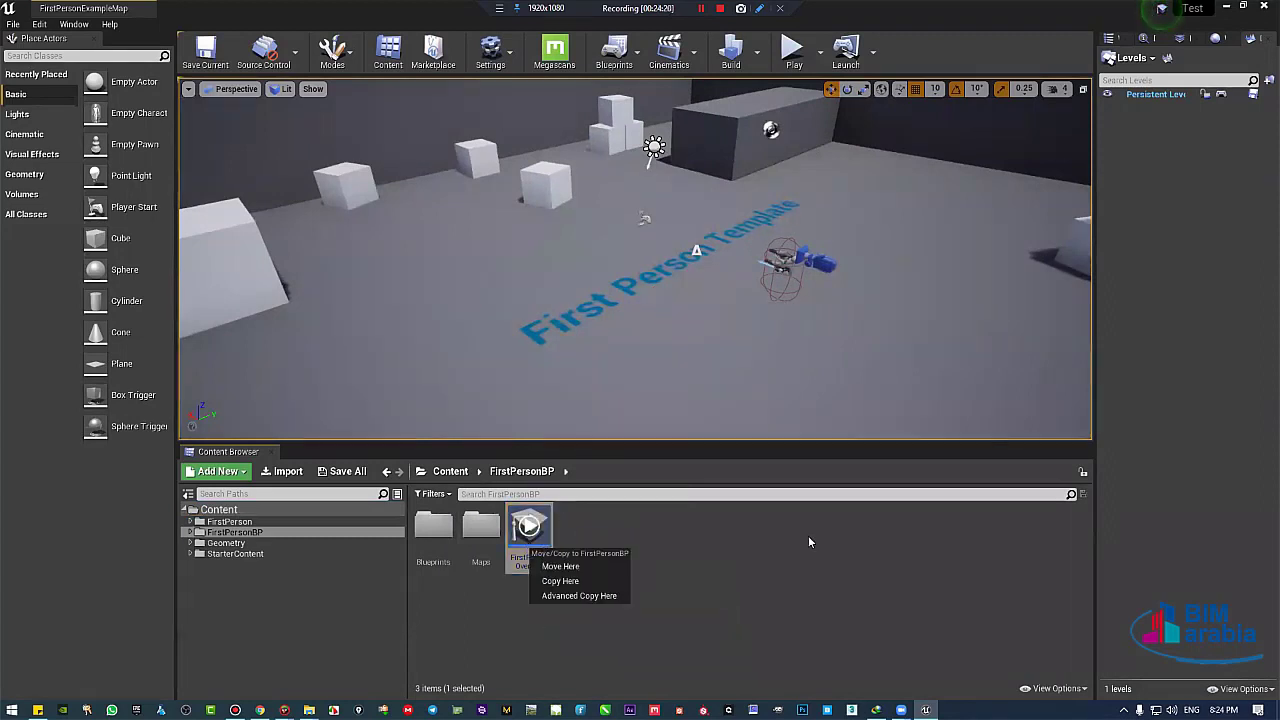
click(807, 536)
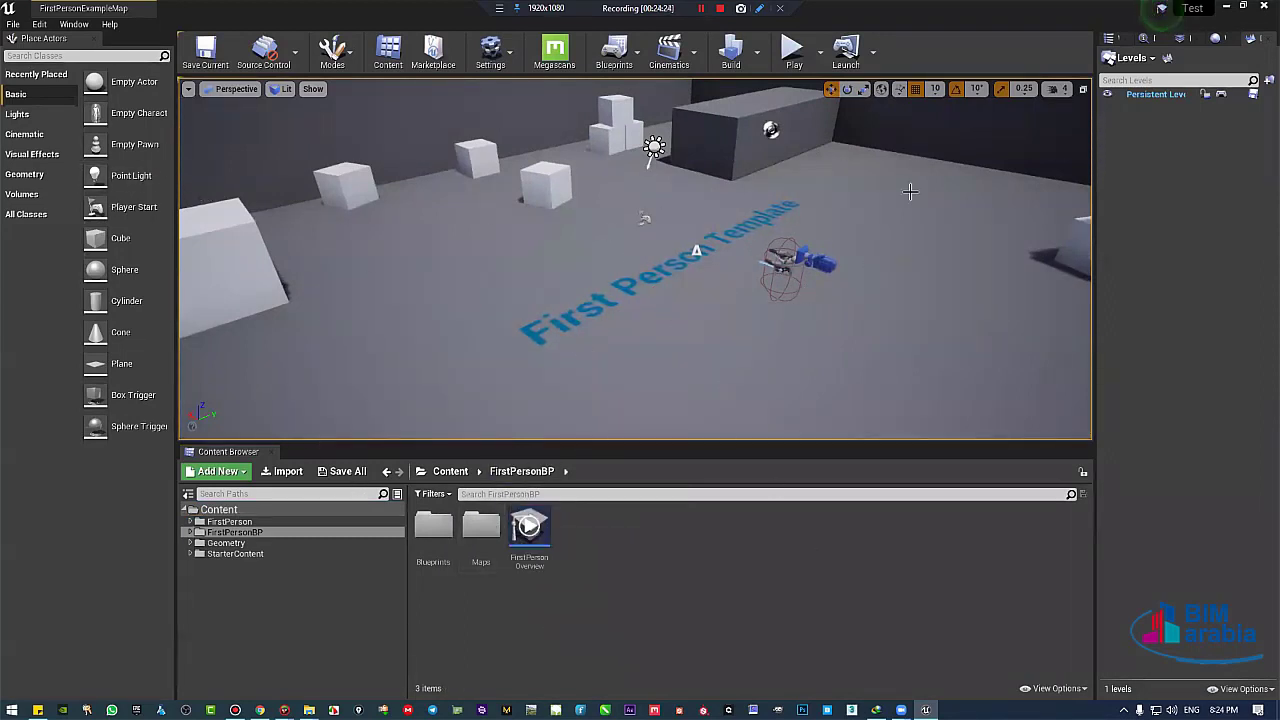
right_drag(935, 327, 900, 330)
key(s)
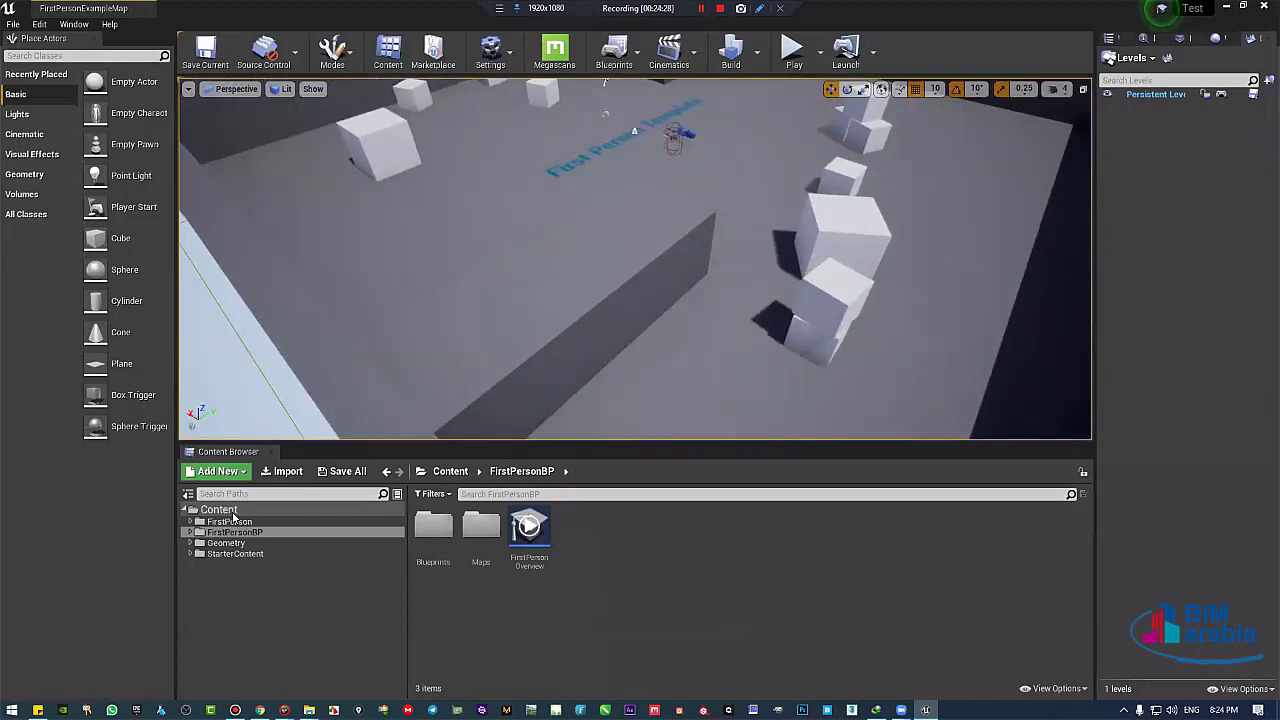
Browse the FirstPerson, FirstPersonBP, Geometry and StarterContent folders in the tree and return to the root Content folder.
click(218, 510)
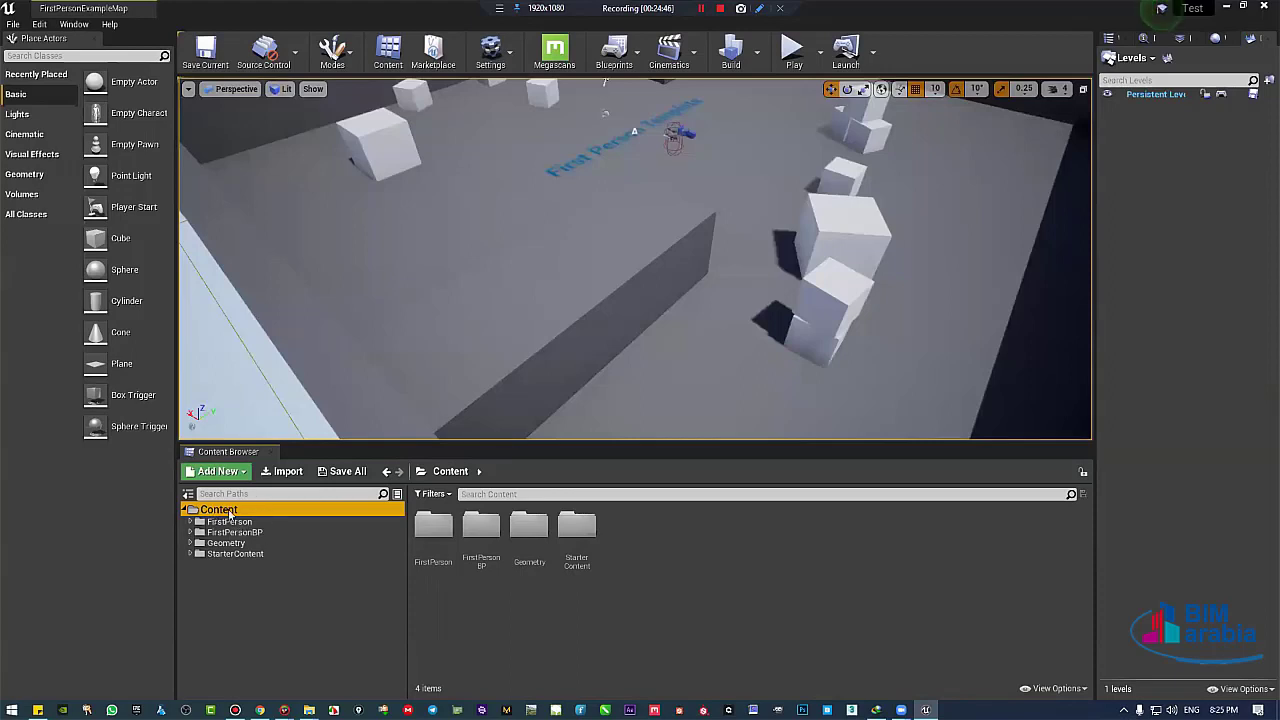
click(762, 548)
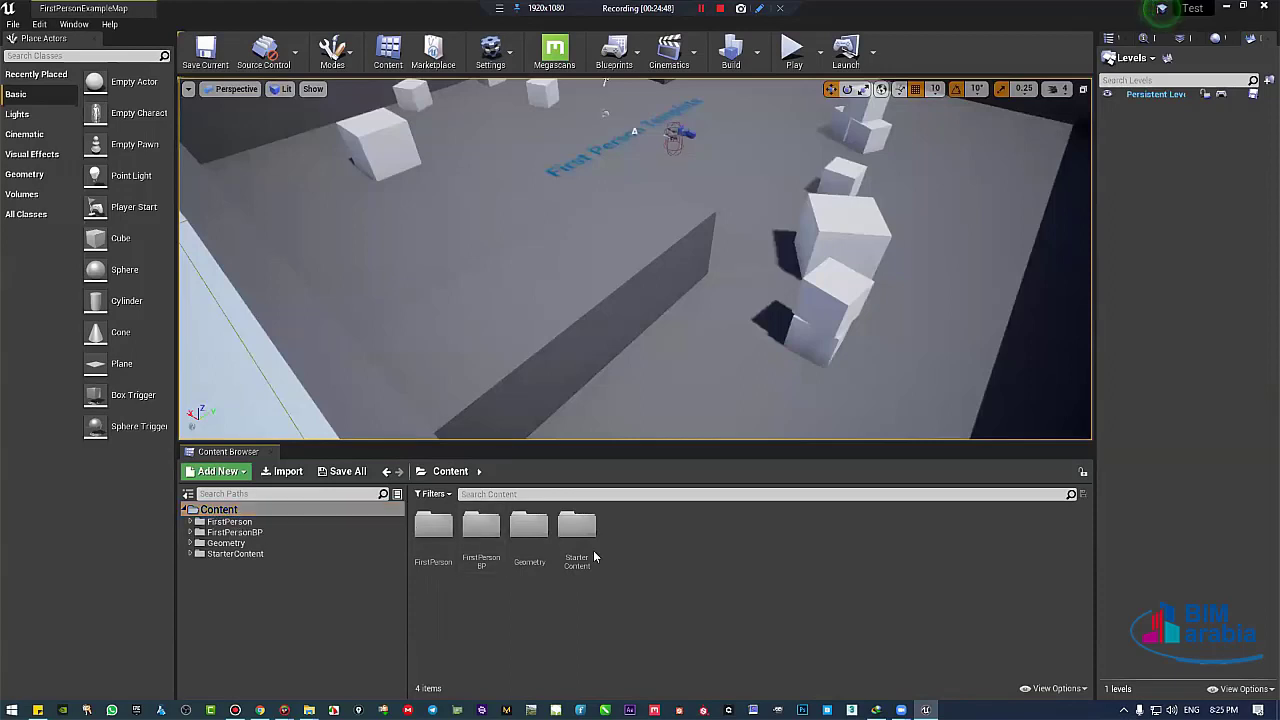
click(238, 511)
click(679, 584)
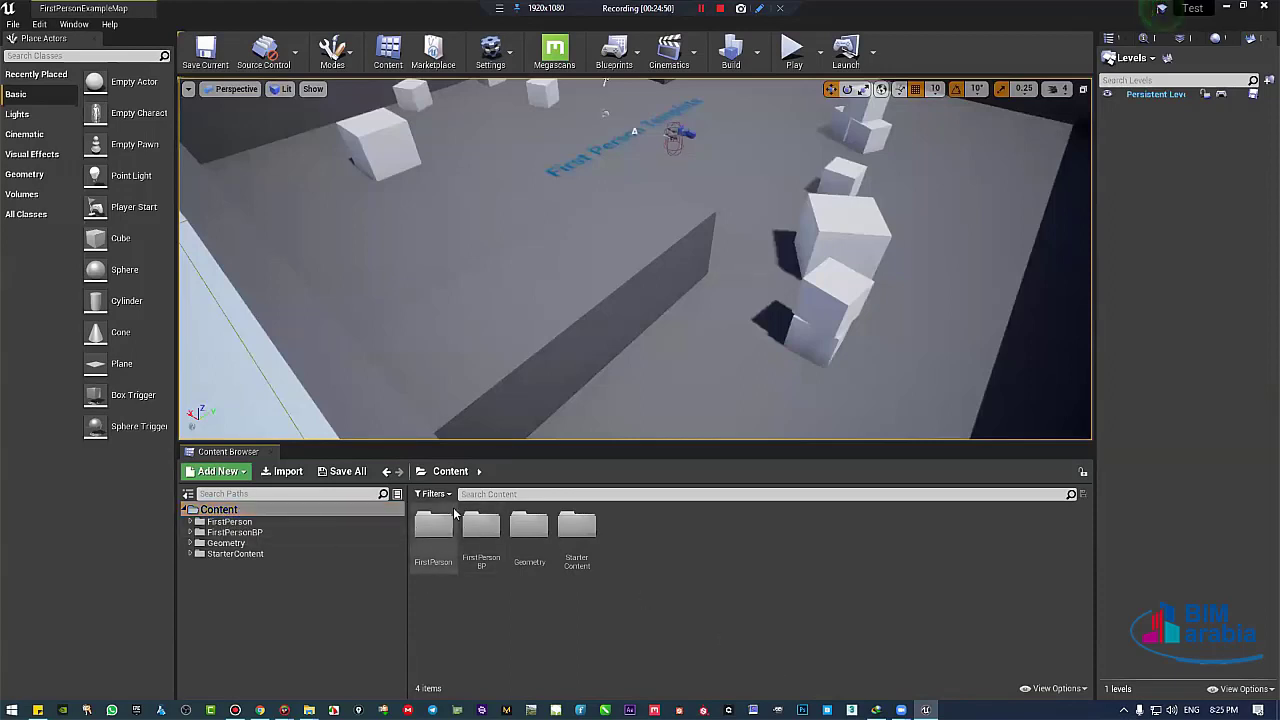
click(232, 522)
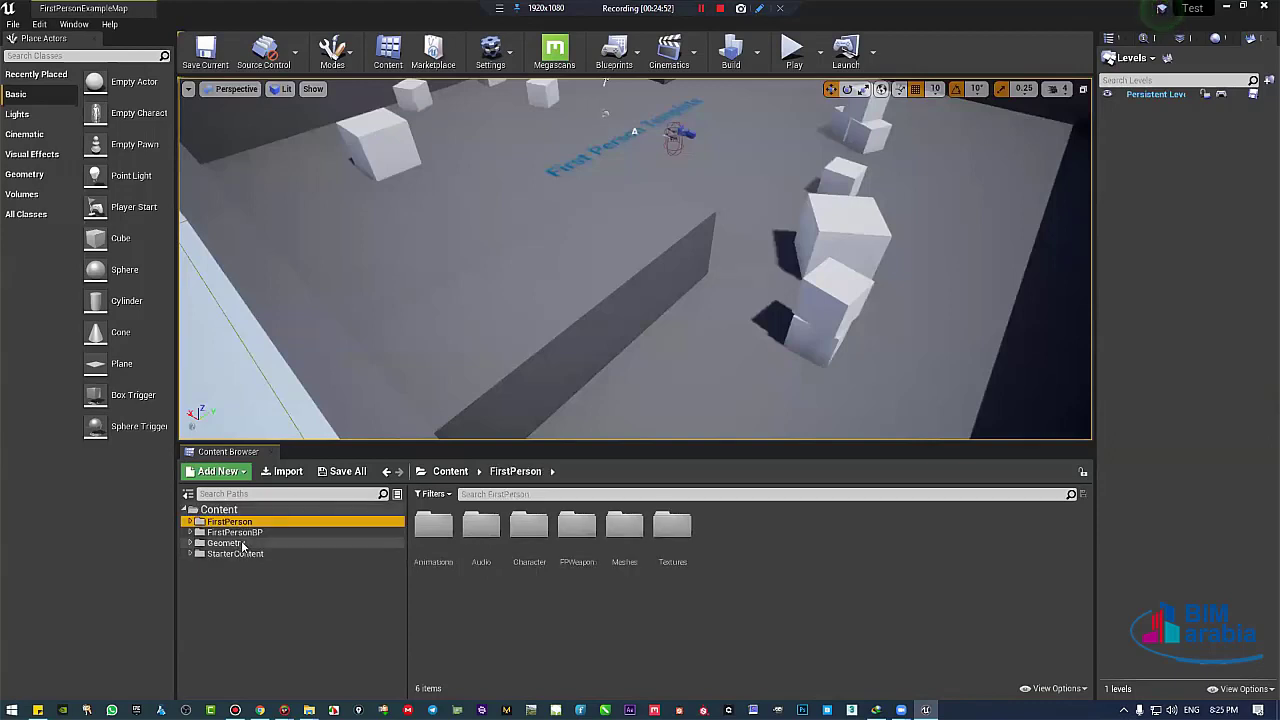
click(240, 532)
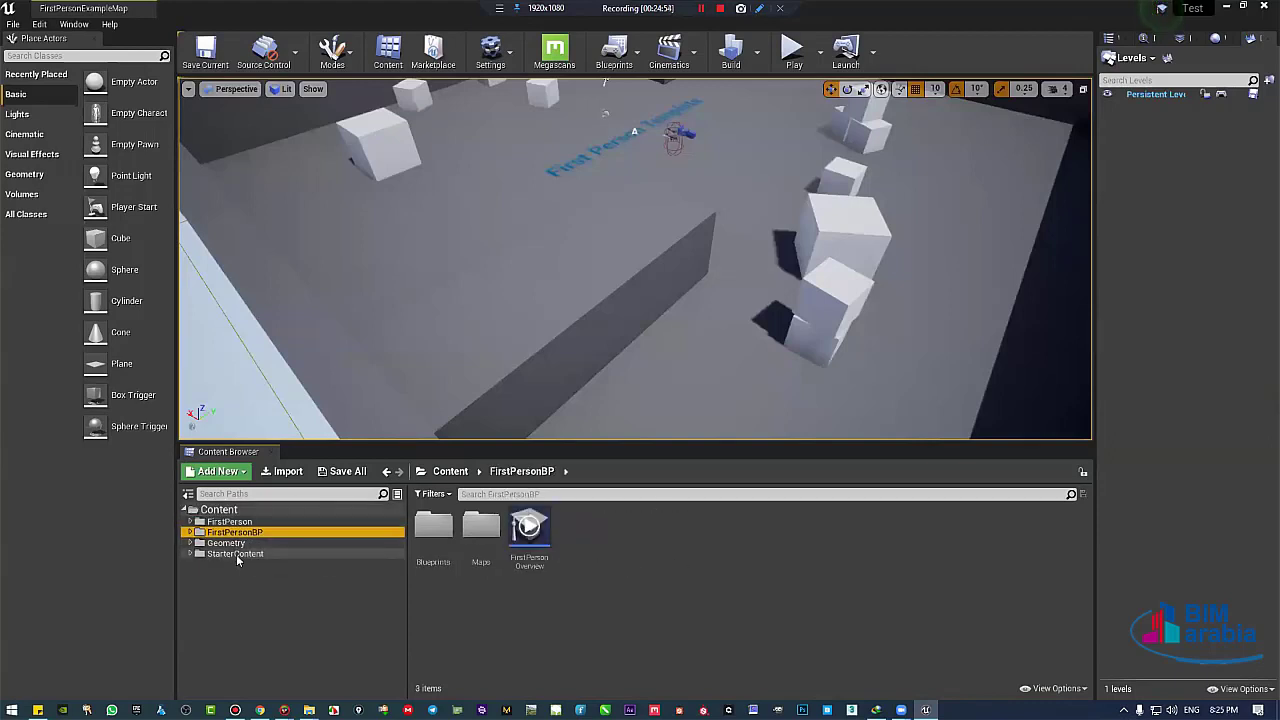
click(274, 542)
click(274, 551)
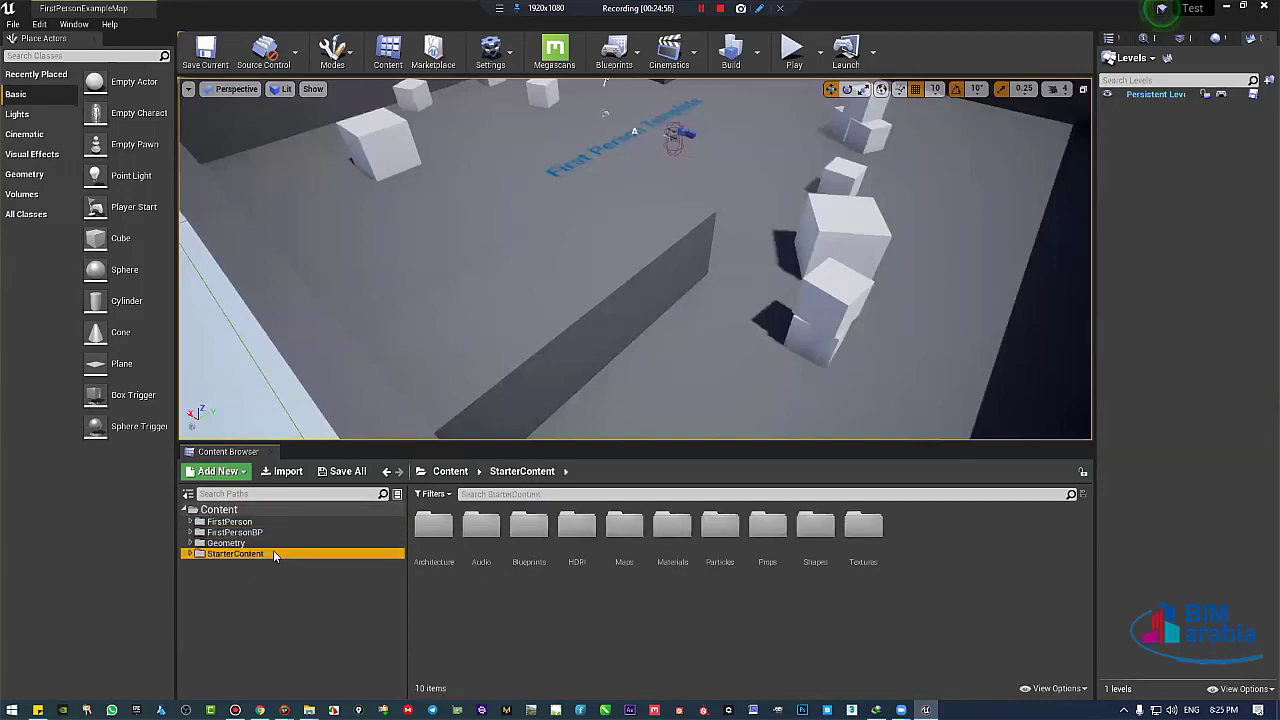
click(284, 510)
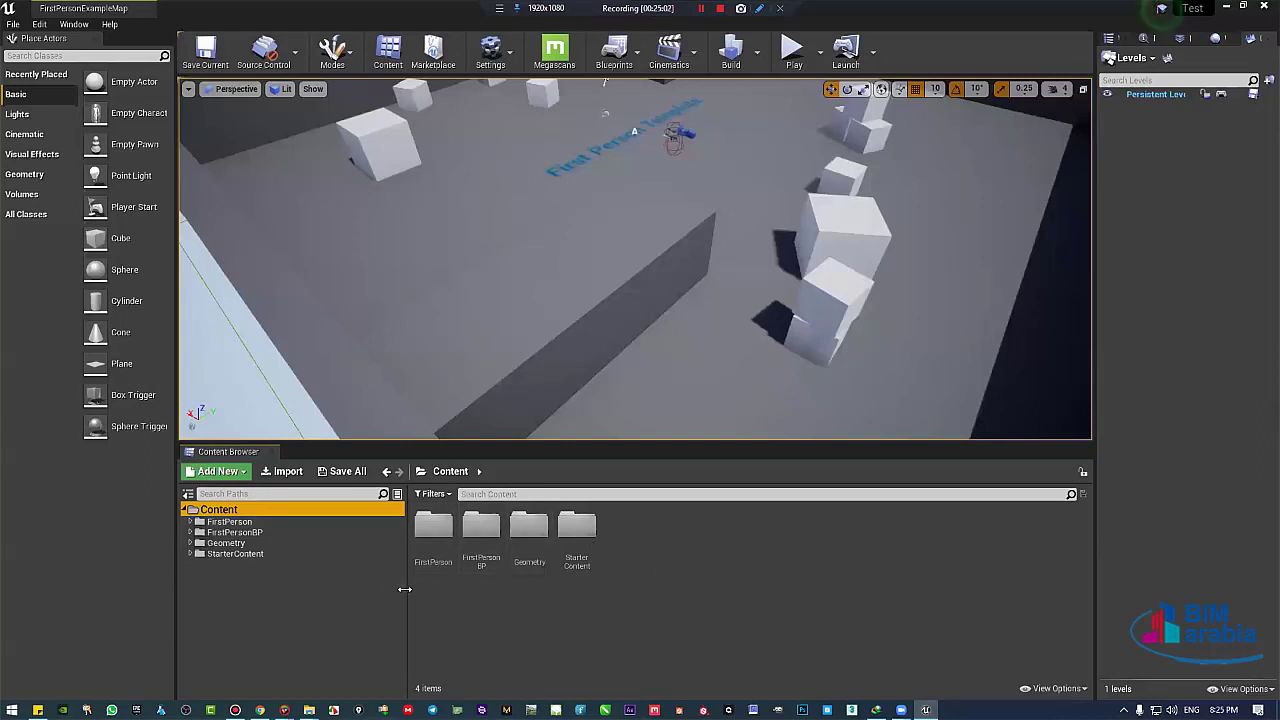
Narrow the Content Browser's folder tree and check the FirstPerson, Geometry, FirstPersonBP and StarterContent folders with the wider asset area.
drag(406, 590, 286, 587)
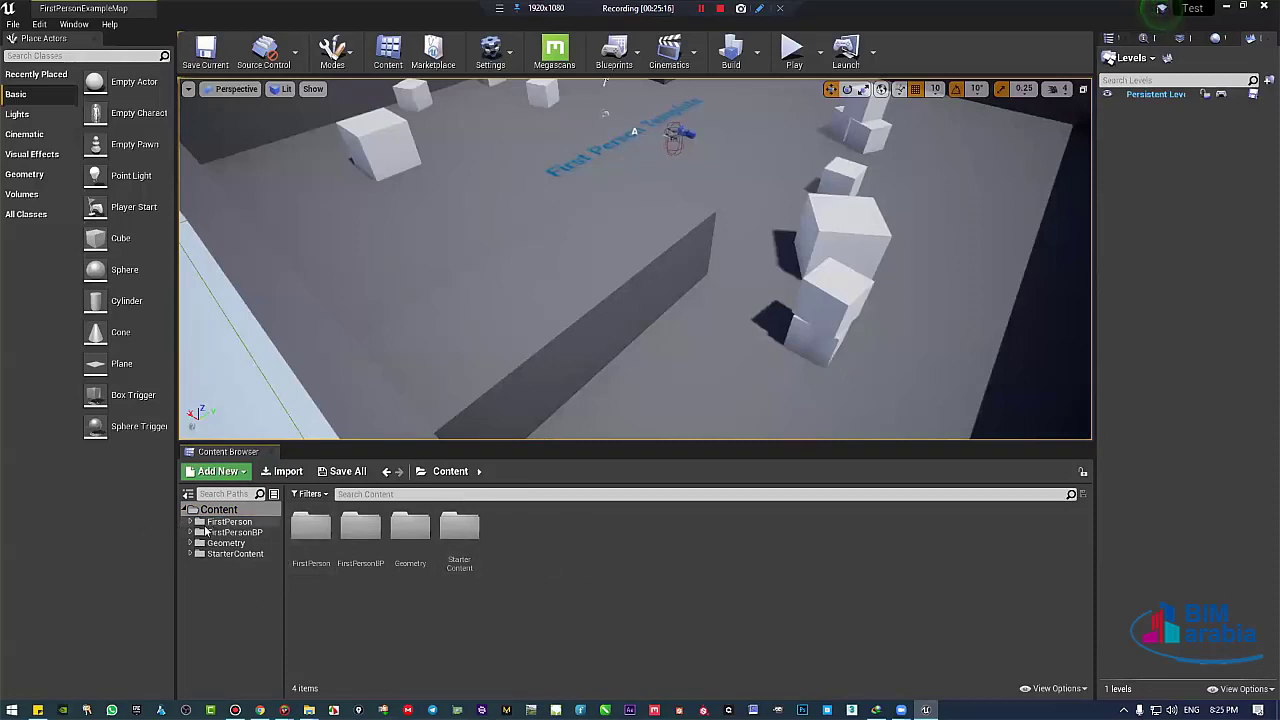
click(229, 521)
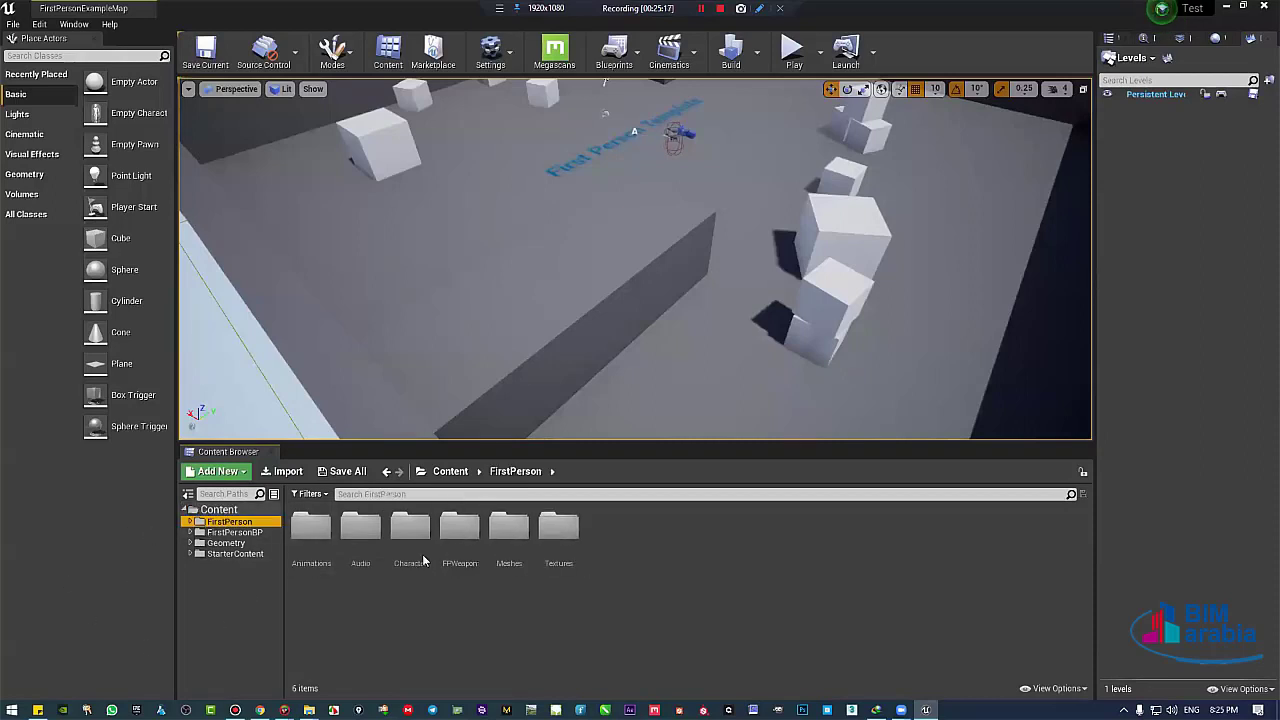
click(225, 543)
click(234, 532)
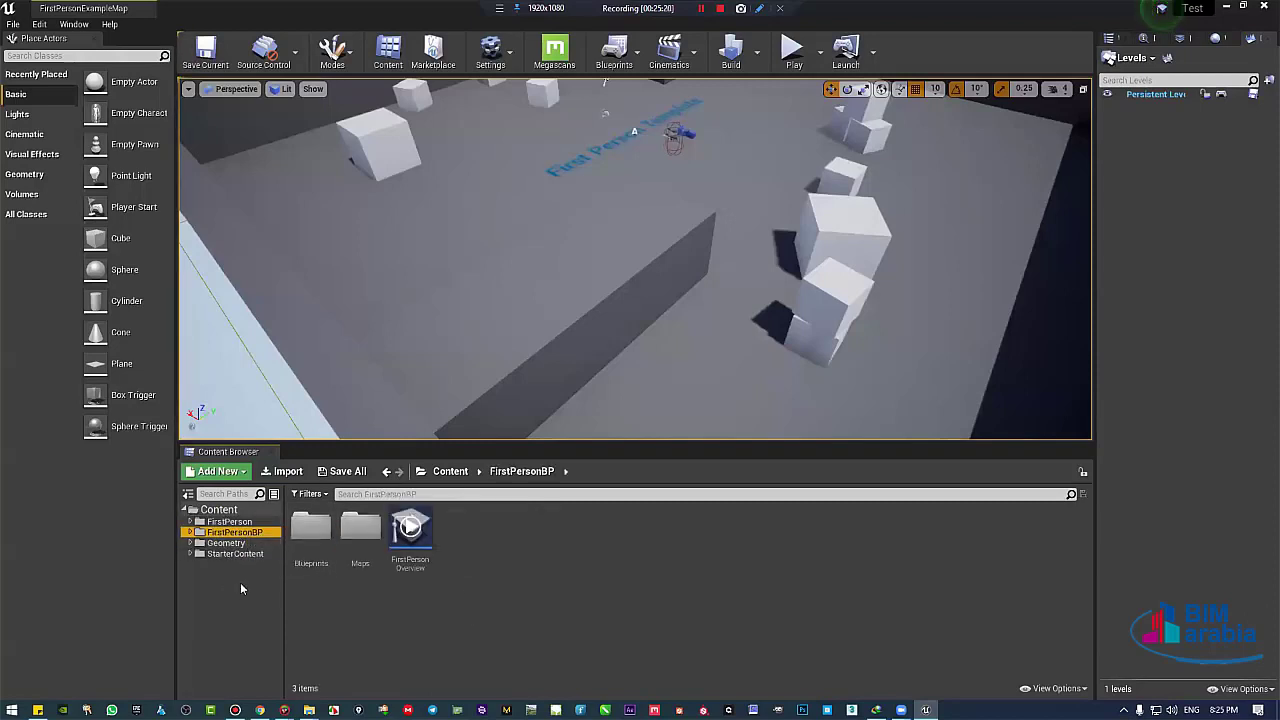
click(255, 555)
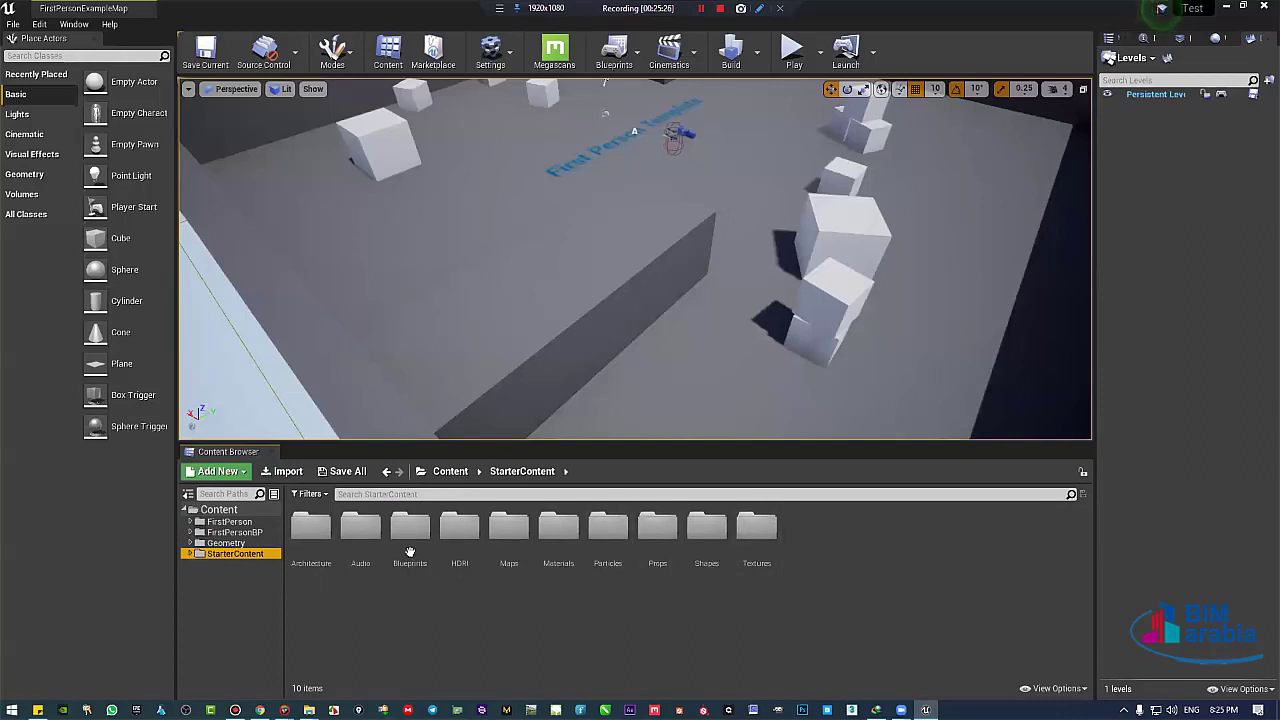
Create a new folder named BasicCourse directly under the root Content folder.
click(220, 510)
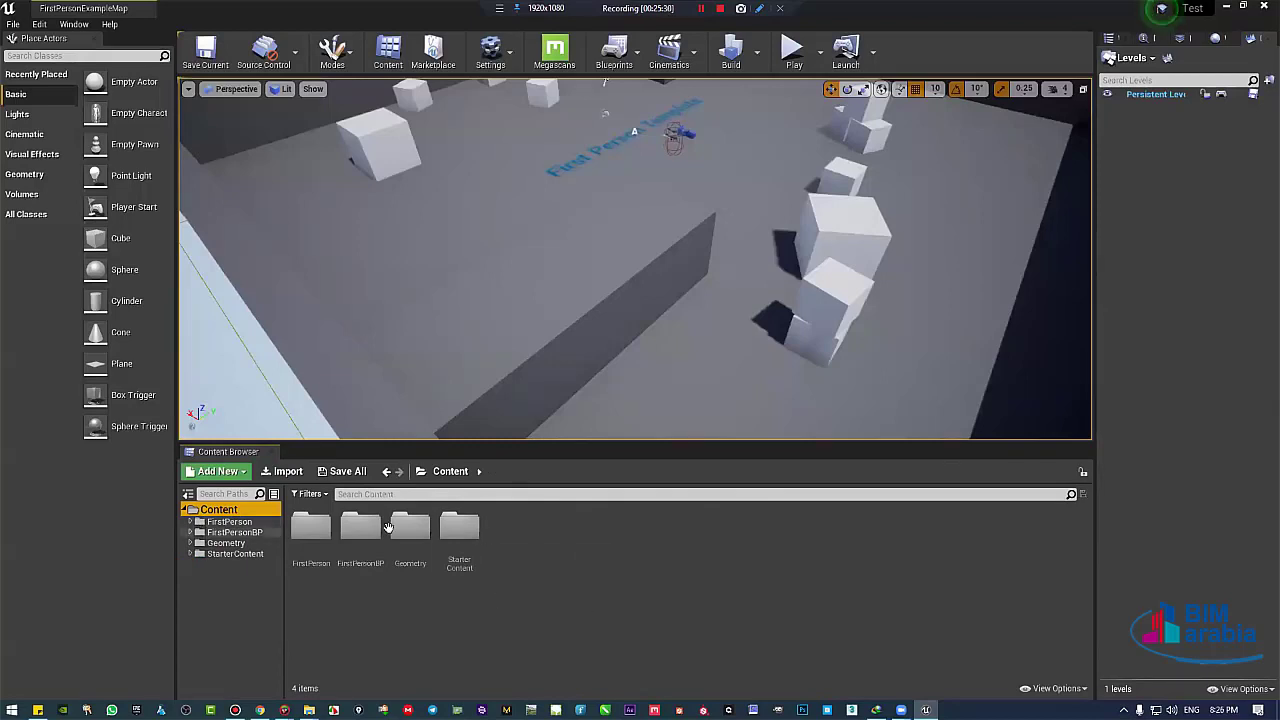
right_click(218, 513)
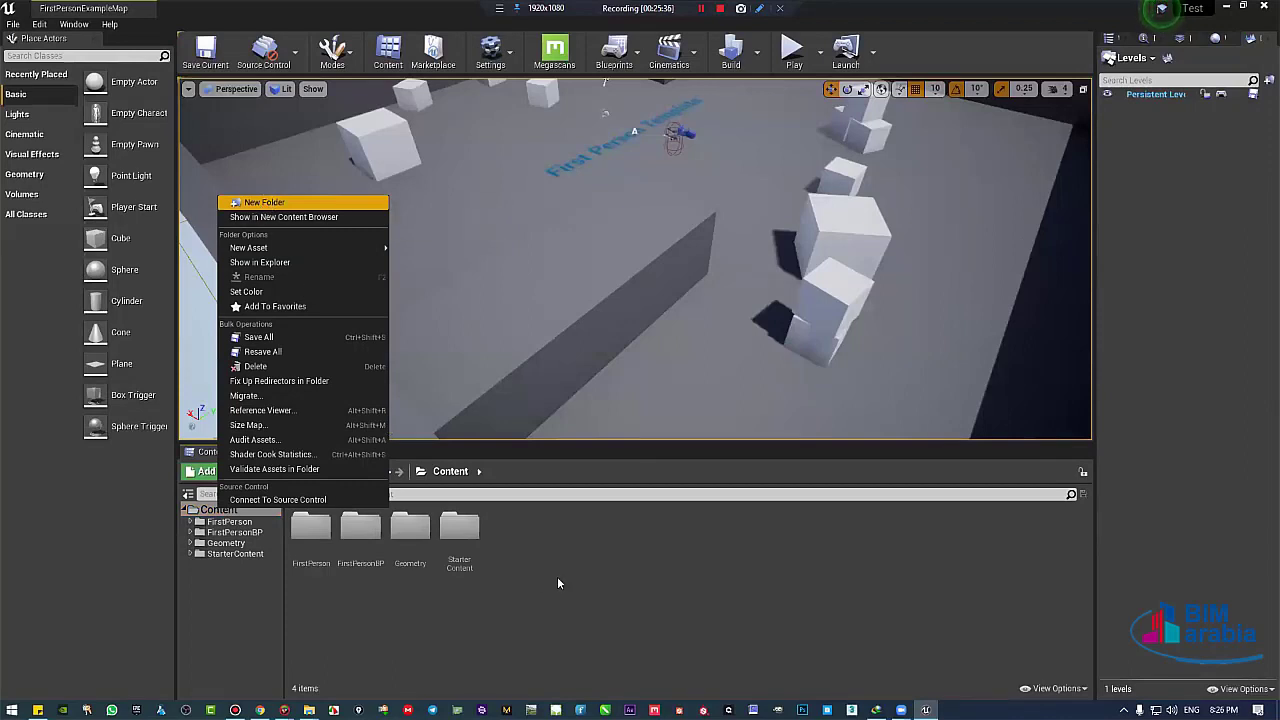
click(251, 561)
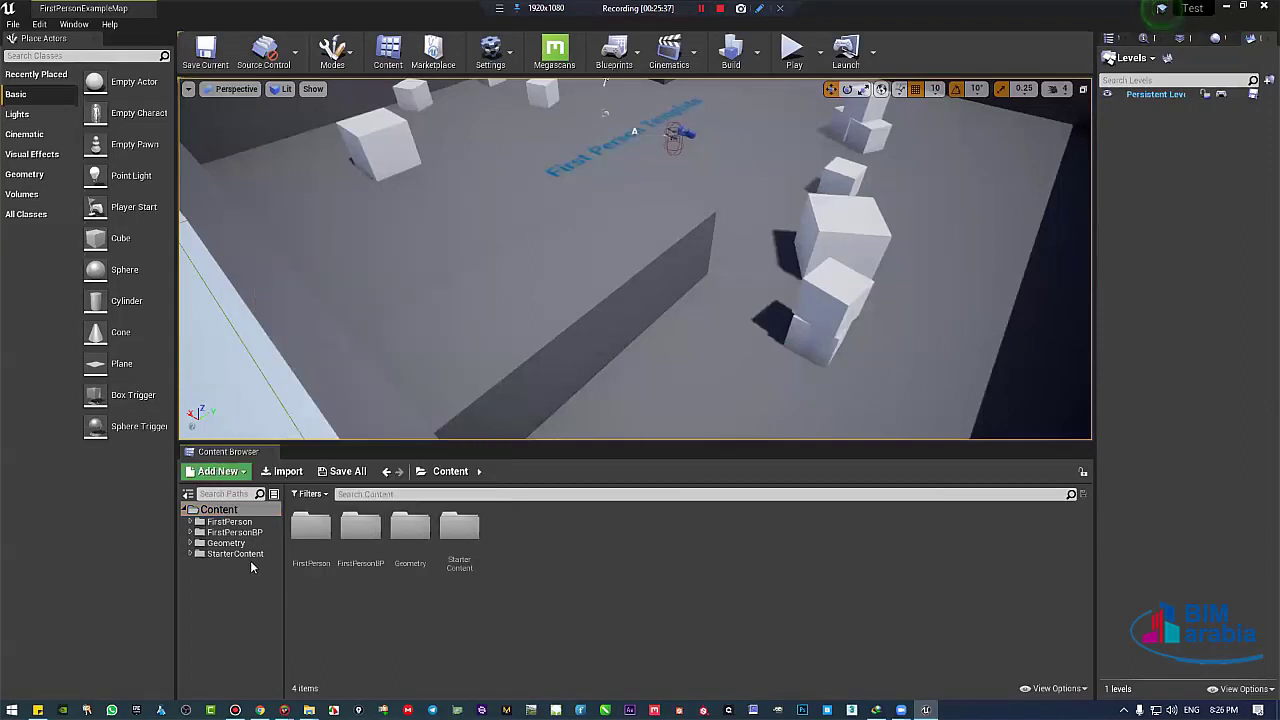
right_click(706, 571)
click(782, 126)
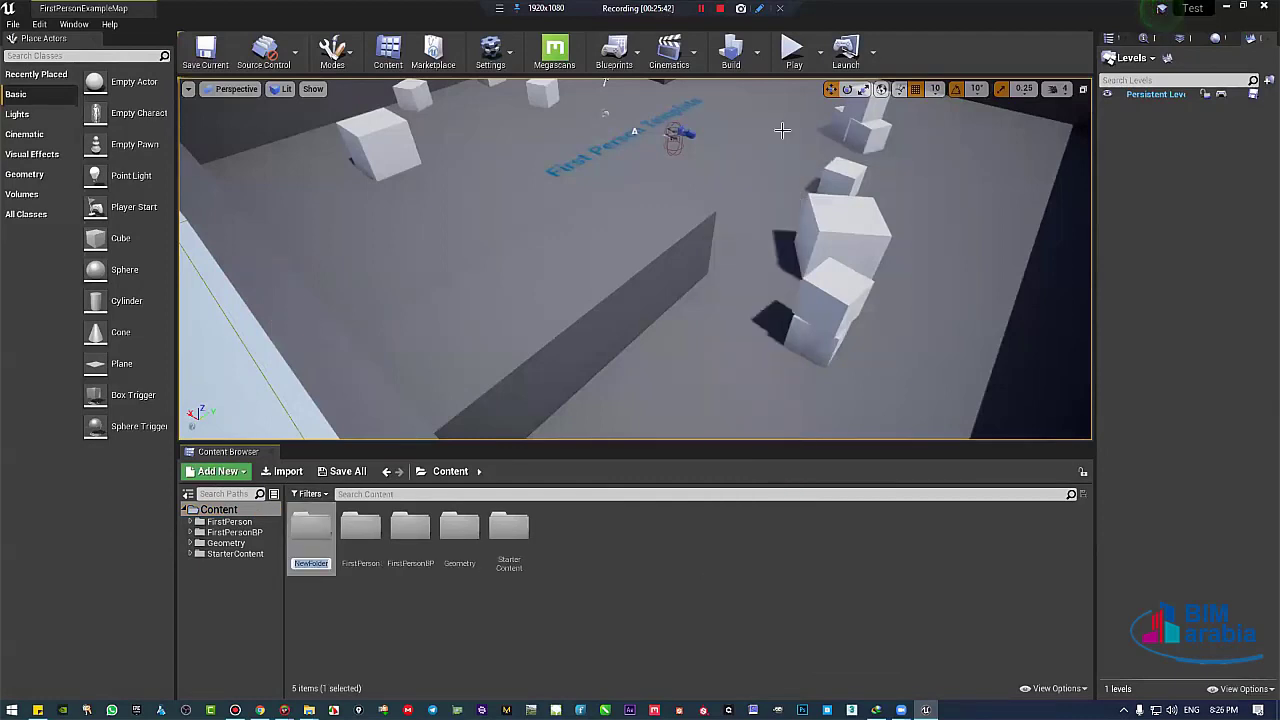
text(B)
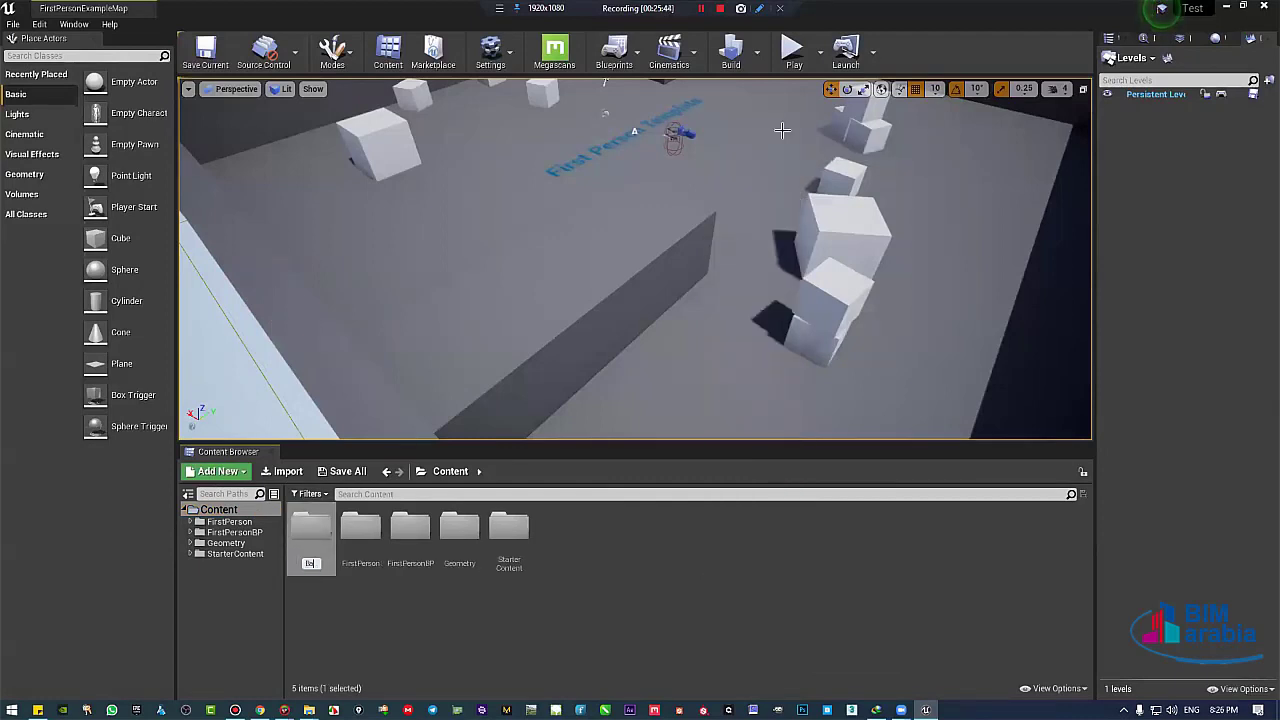
text(asicCourse)
key(Return)
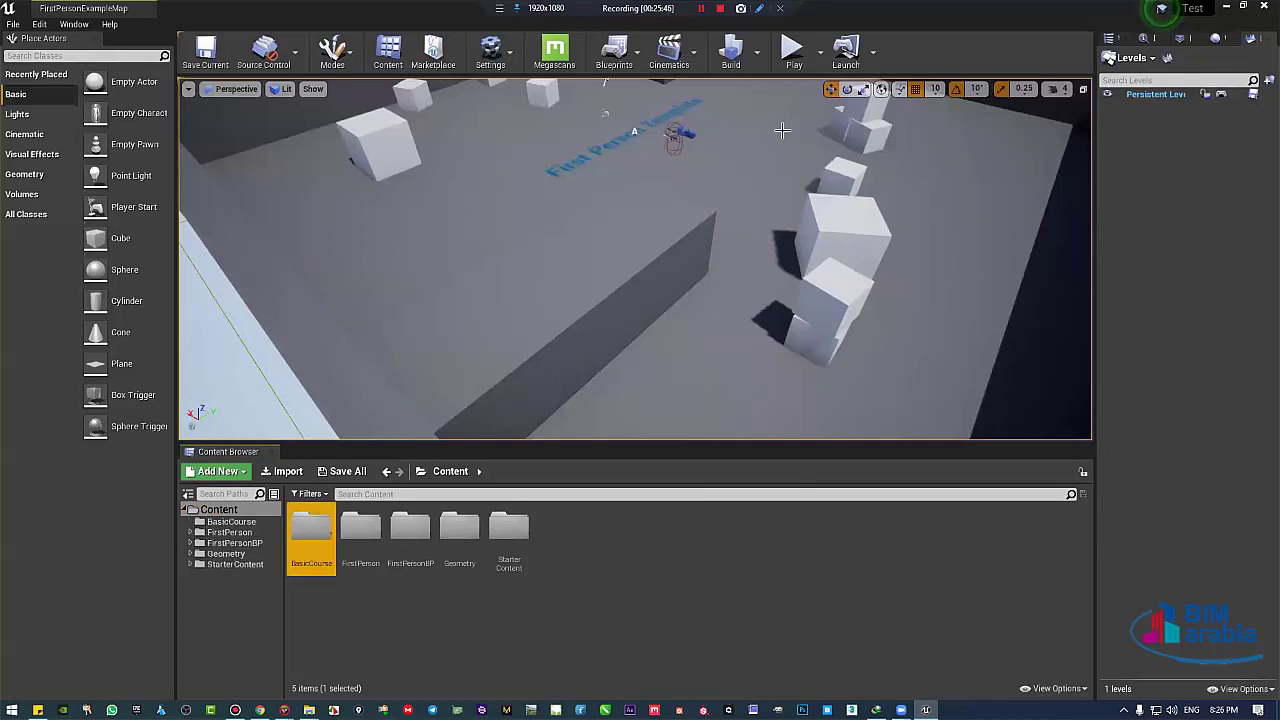
click(677, 586)
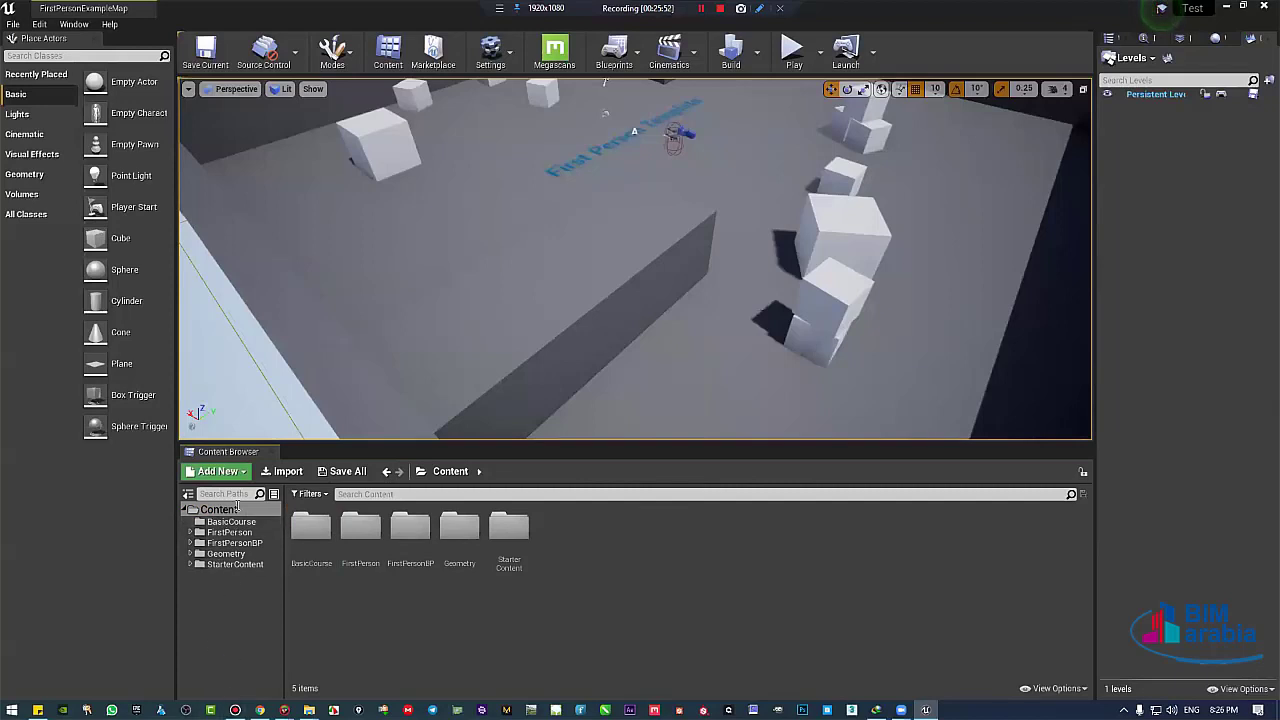
Adjust the Content Browser's height below the viewport and widen the Place Actors panel so its item names fit.
drag(424, 441, 547, 118)
drag(547, 163, 512, 464)
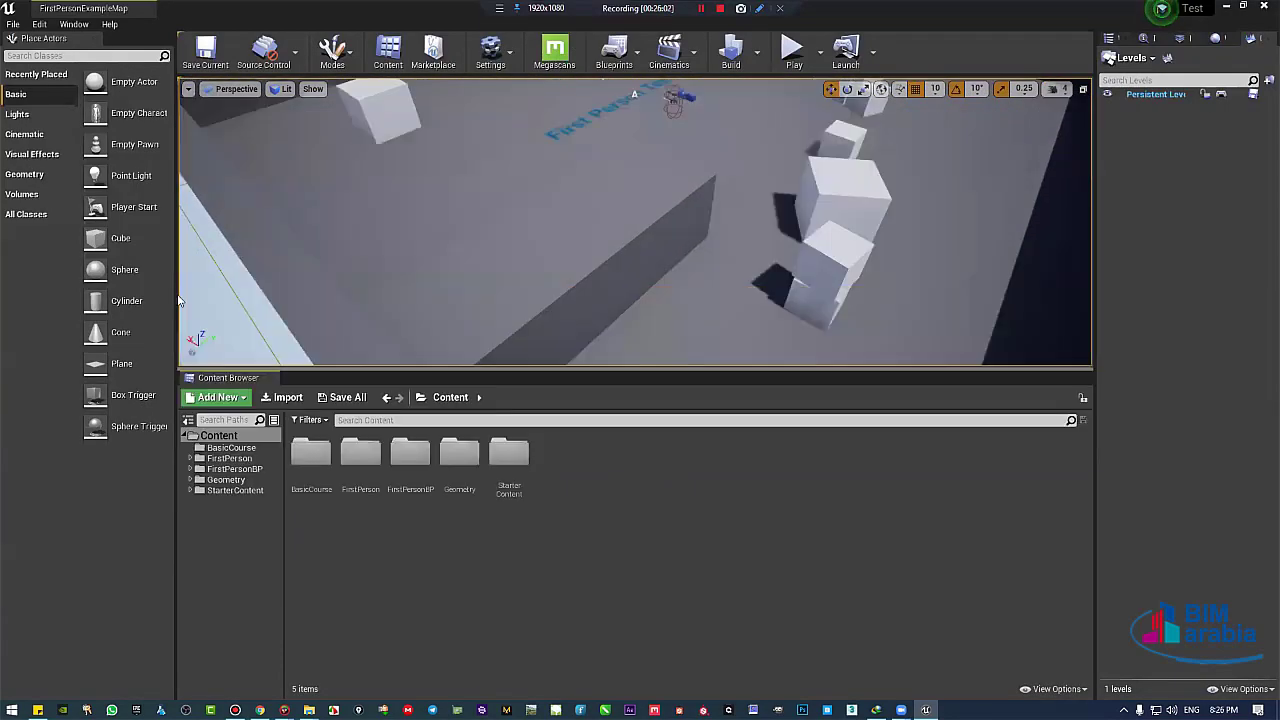
drag(178, 291, 205, 320)
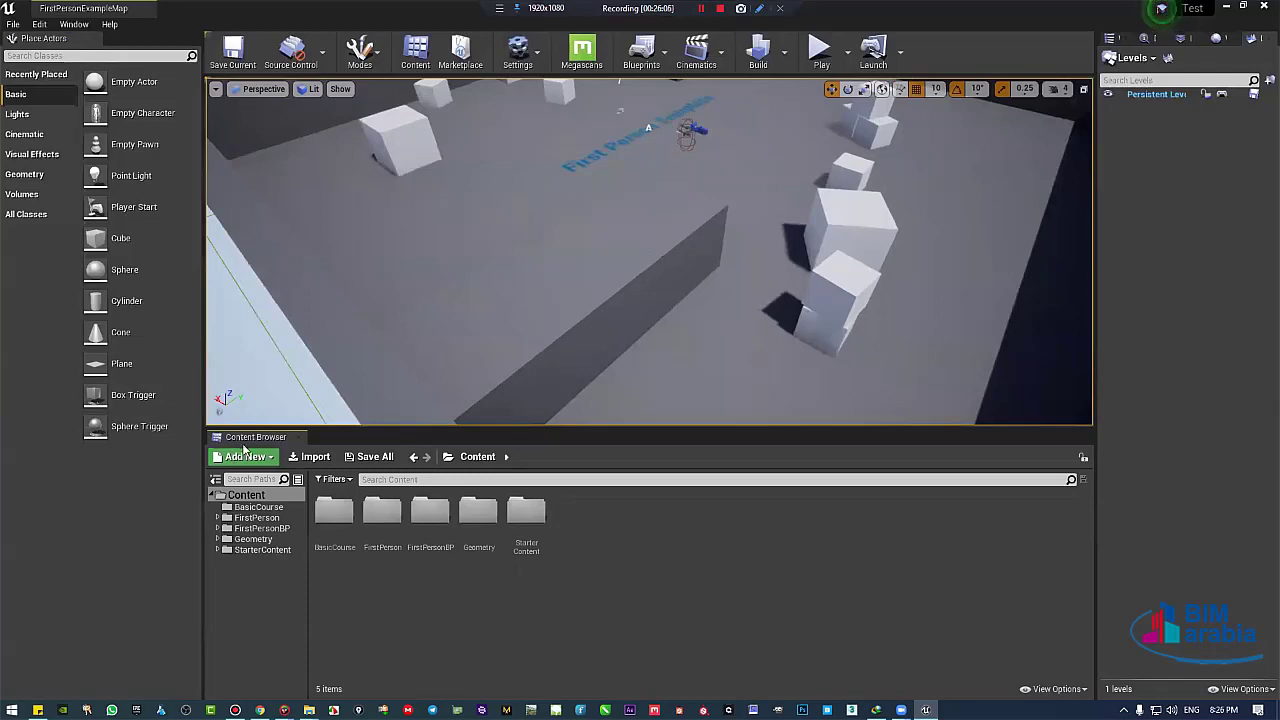
Undock the Content Browser into a floating window over the level viewport and close it.
drag(255, 436, 470, 270)
drag(616, 274, 535, 247)
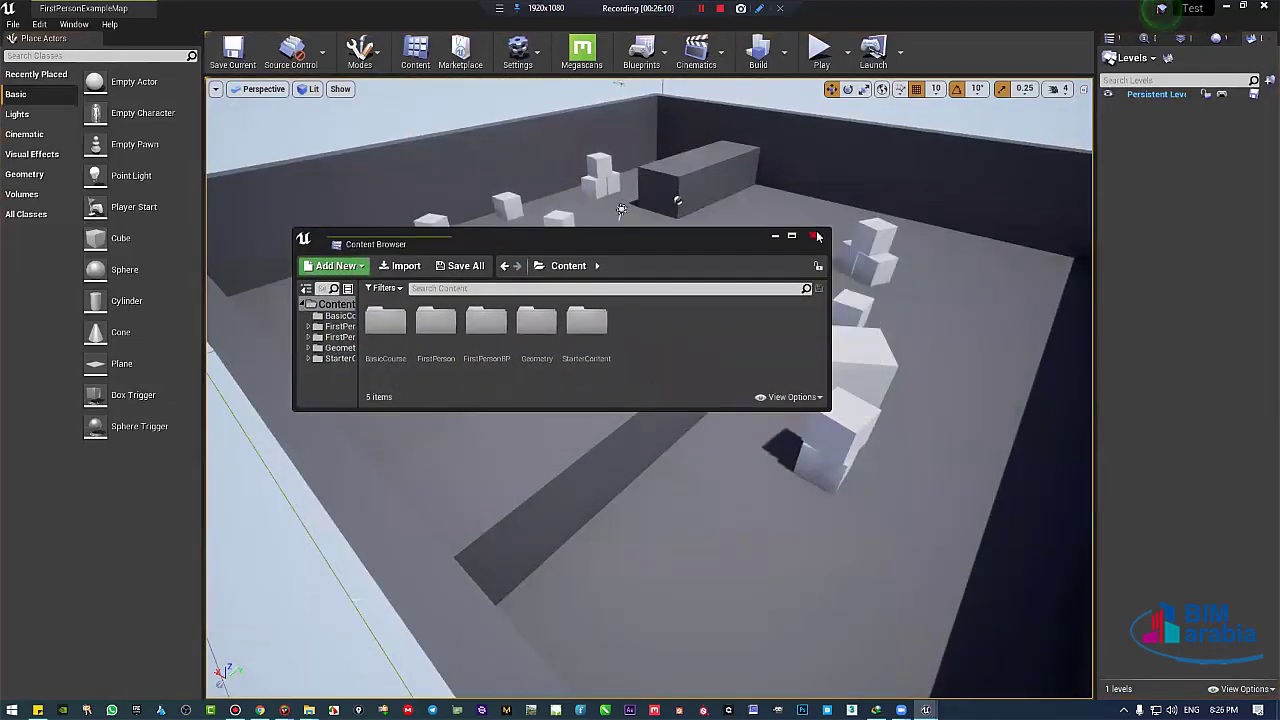
click(817, 236)
Practise reopening the closed Content Browser in two different ways, closing its floating window each time.
click(68, 25)
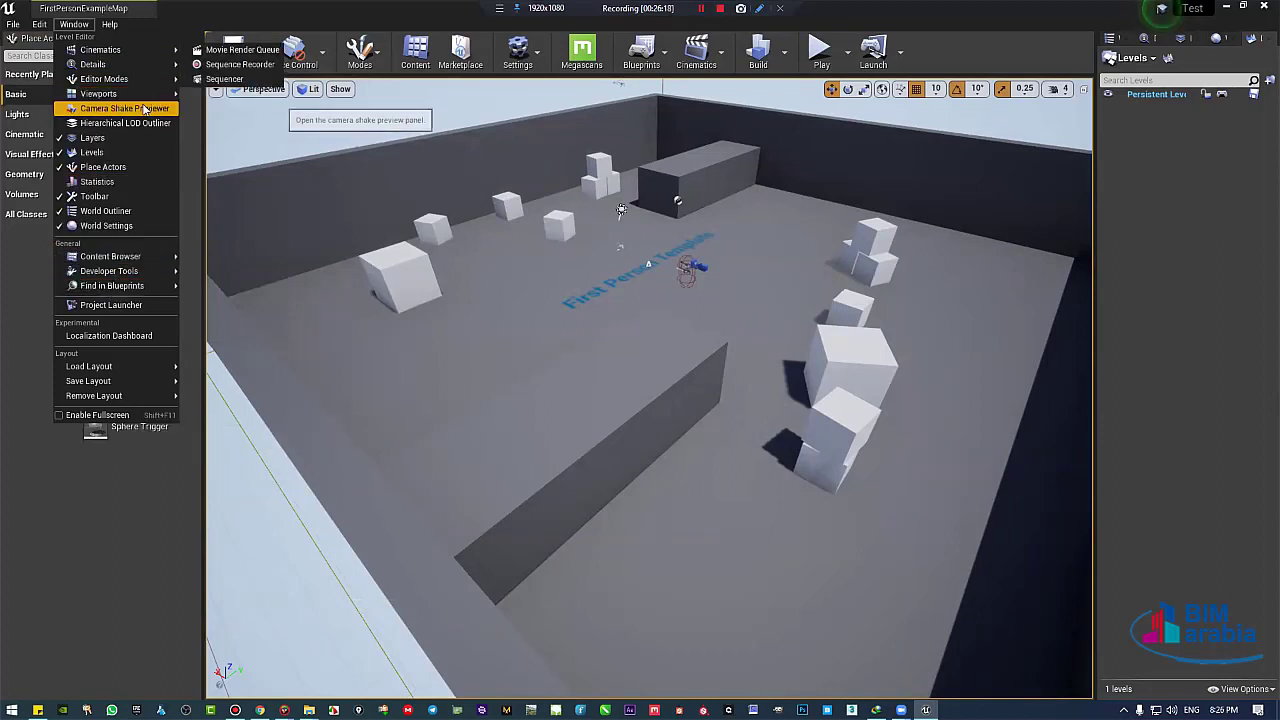
click(225, 257)
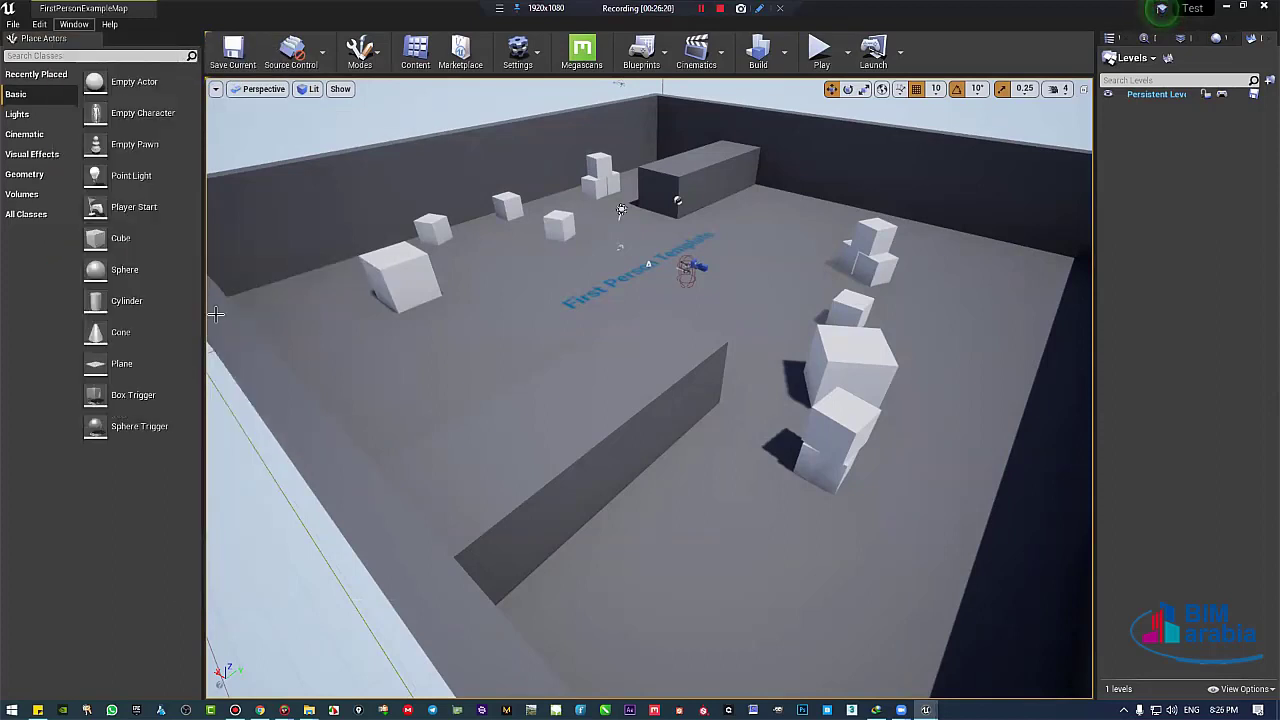
click(812, 235)
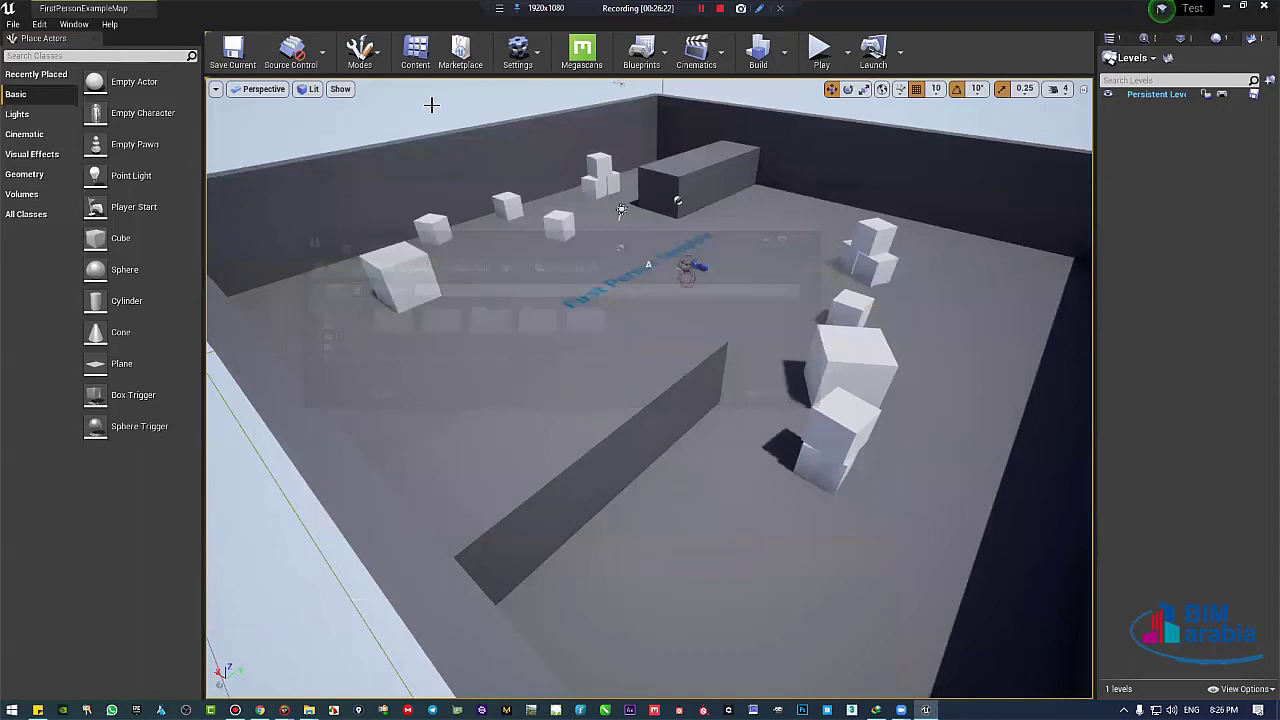
click(413, 55)
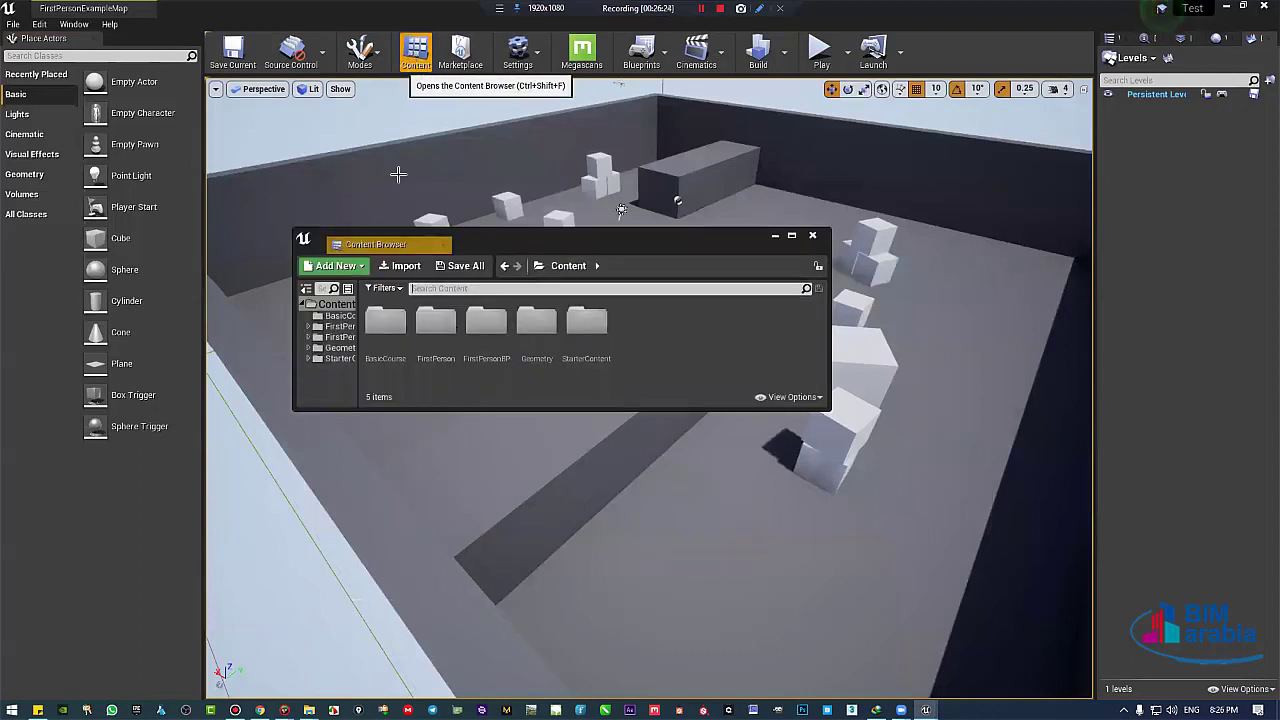
click(812, 235)
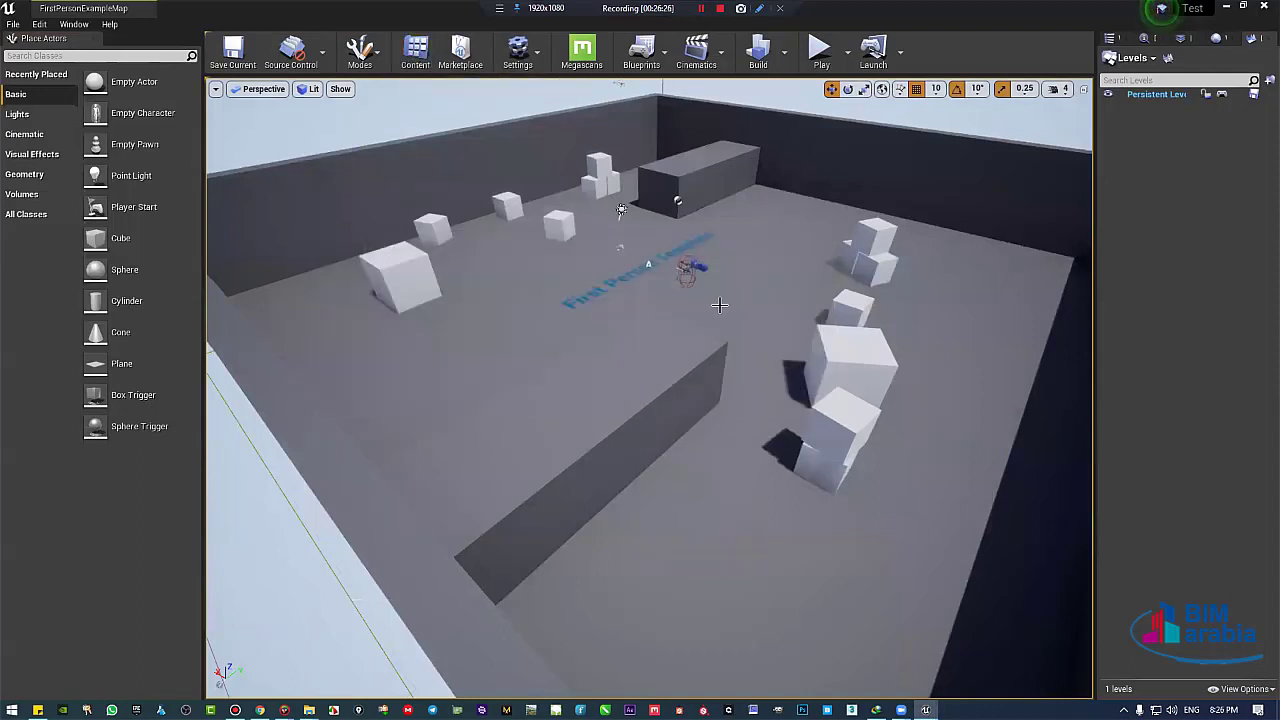
Reopen the Content Browser, move its floating window lower over the viewport, and close it.
right_drag(720, 305, 709, 295)
key(ctrl+shift+f)
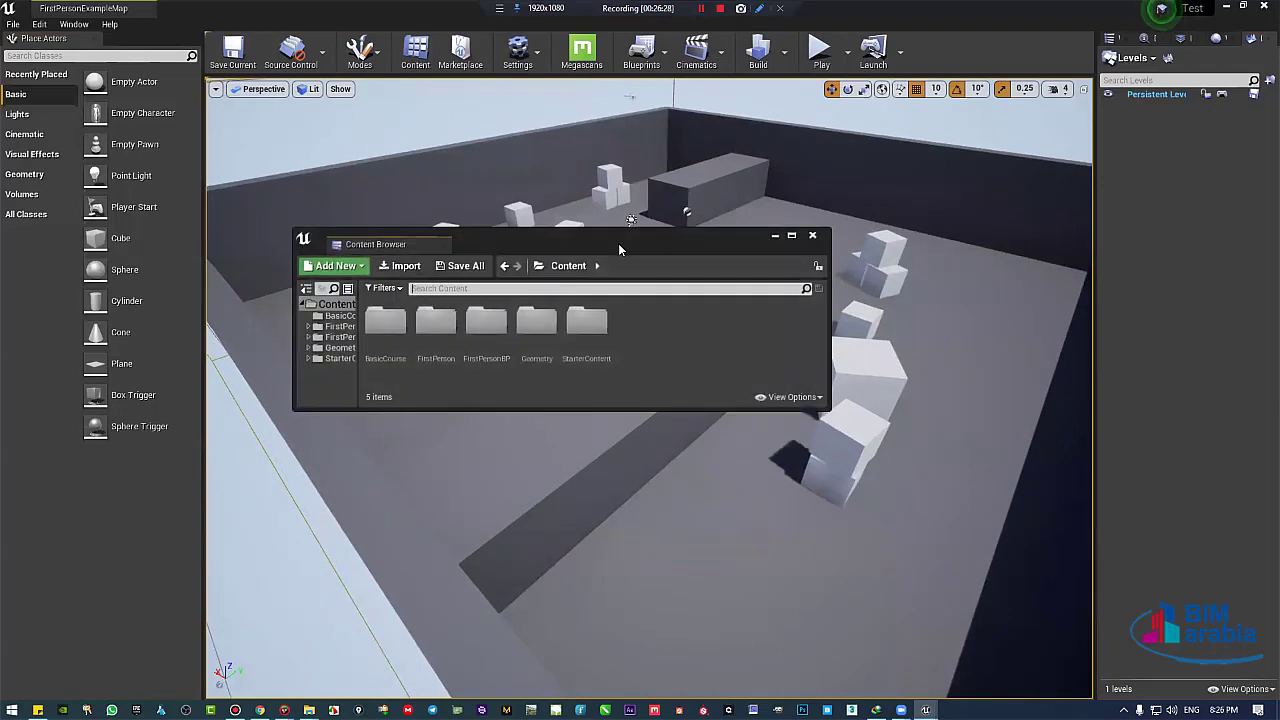
drag(619, 249, 586, 319)
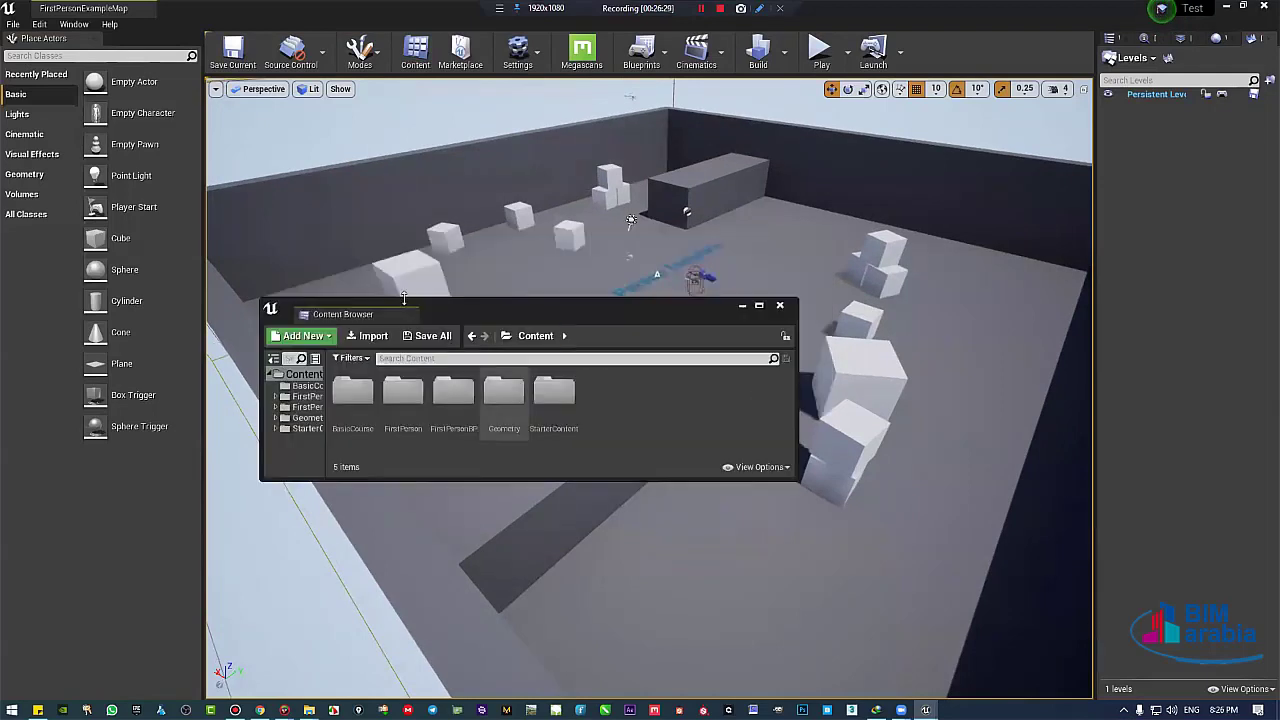
click(779, 308)
Reopen the Content Browser, dock it below the level viewport and make it taller.
key(ctrl+shift+f)
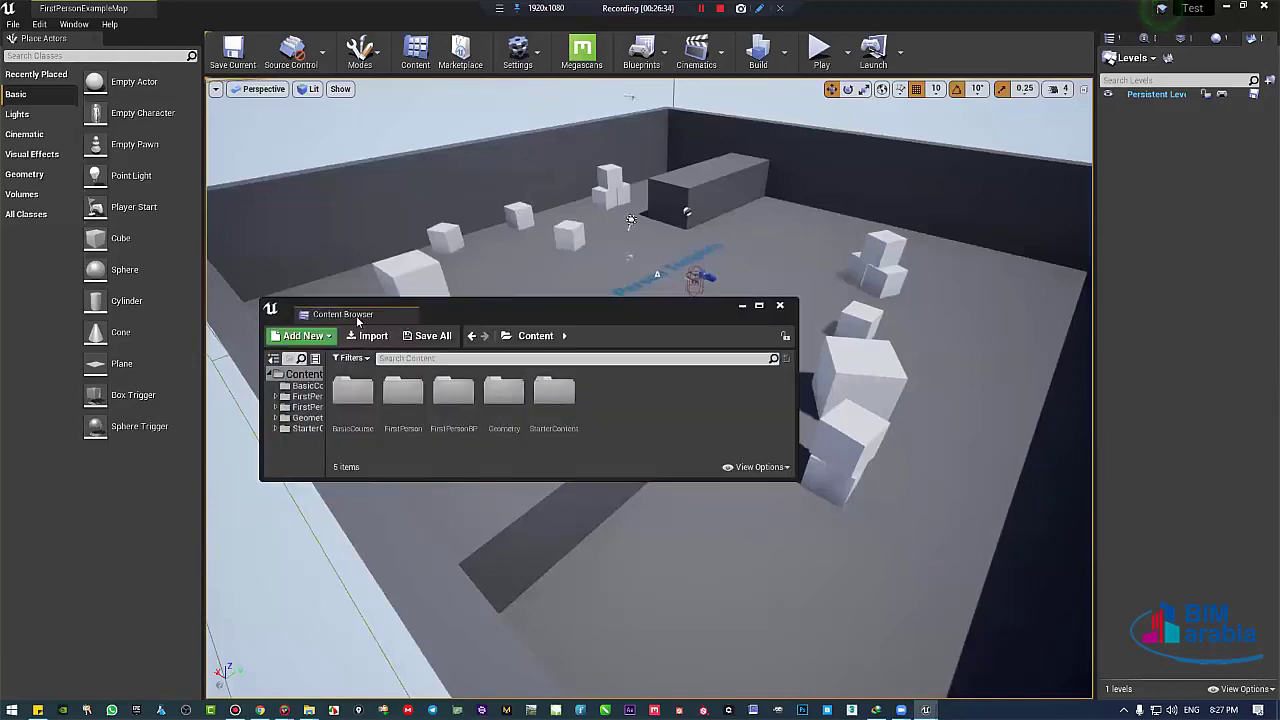
drag(361, 315, 293, 656)
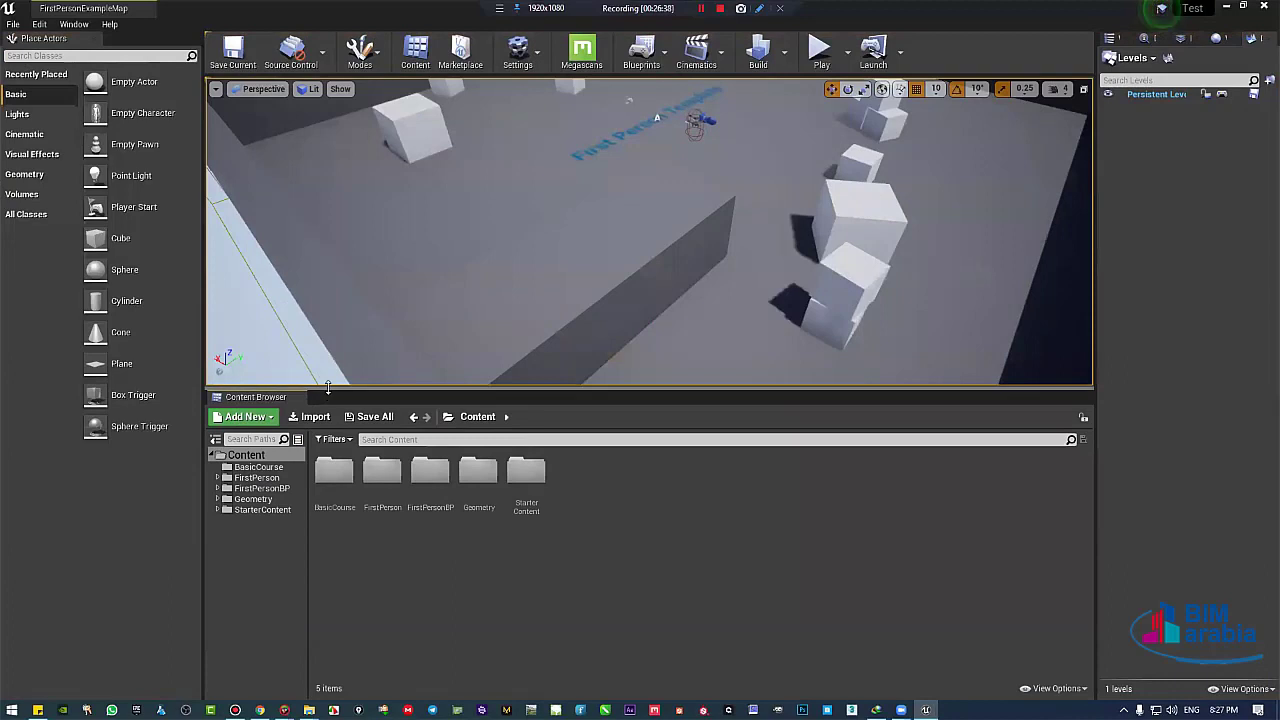
drag(326, 388, 326, 318)
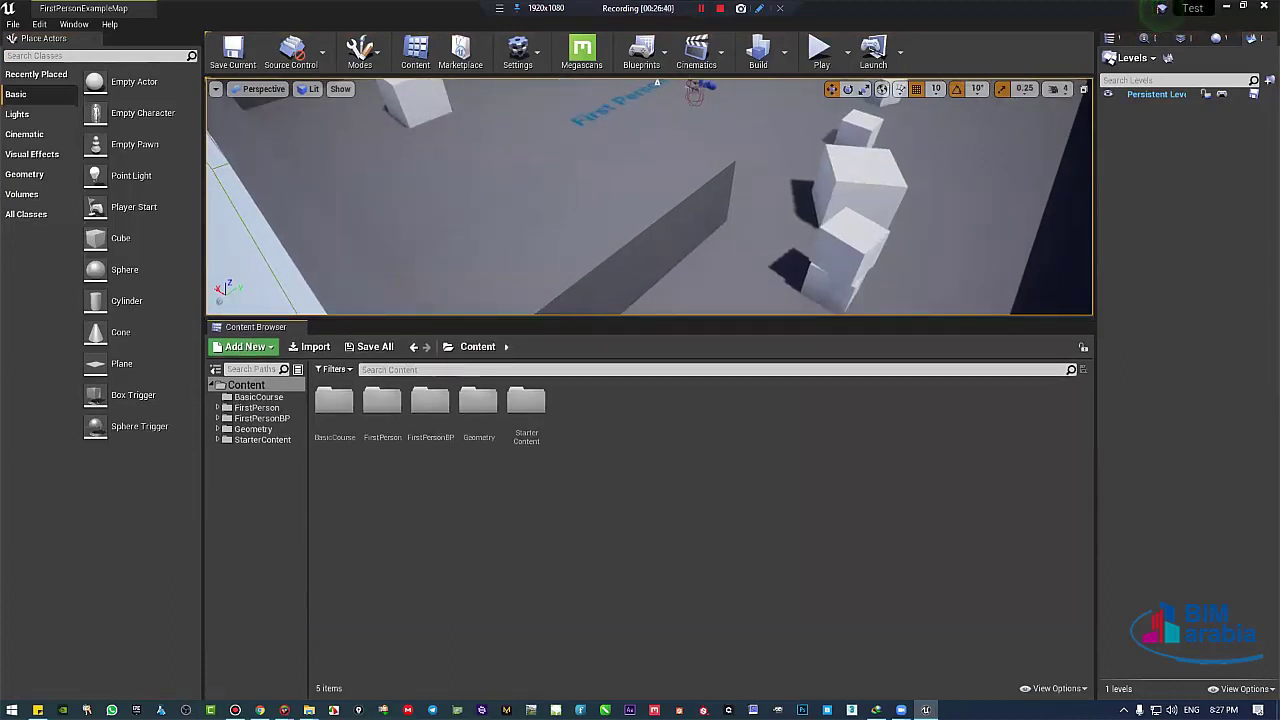
Show Developers, Engine and Plugin content in the Content Browser and widen its folder tree to fit the long names.
click(1054, 688)
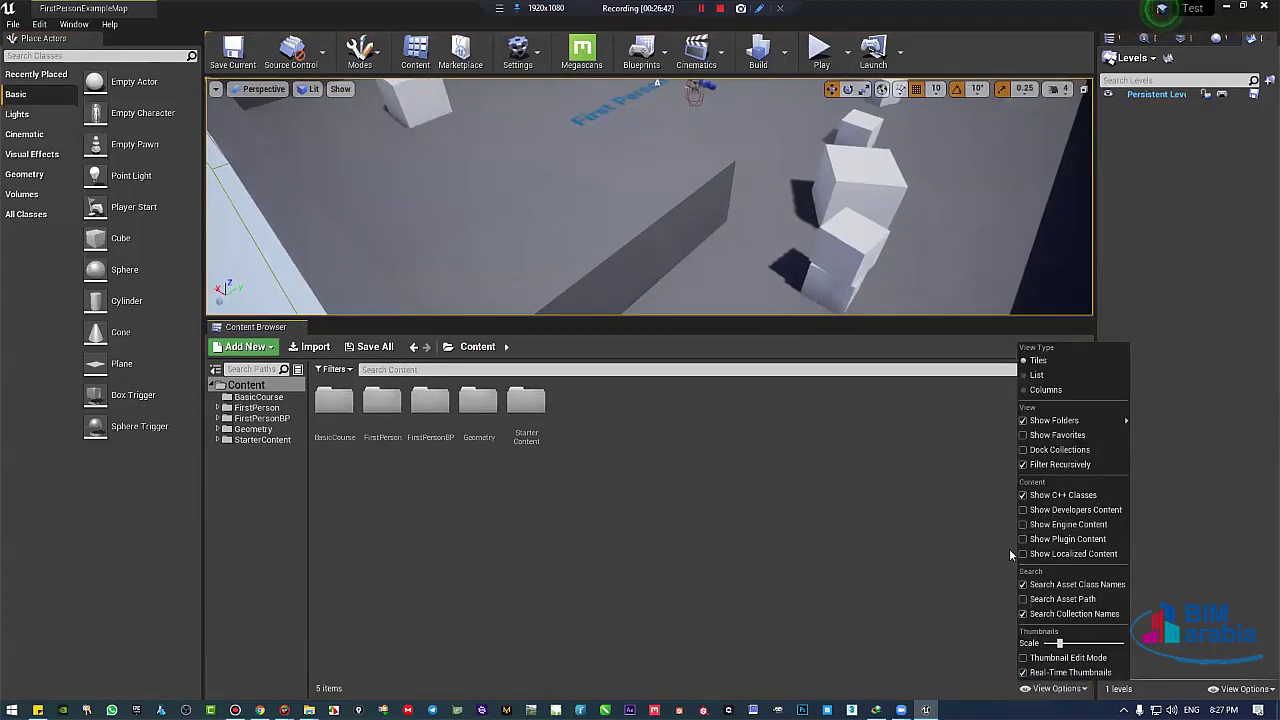
click(1022, 510)
click(1022, 524)
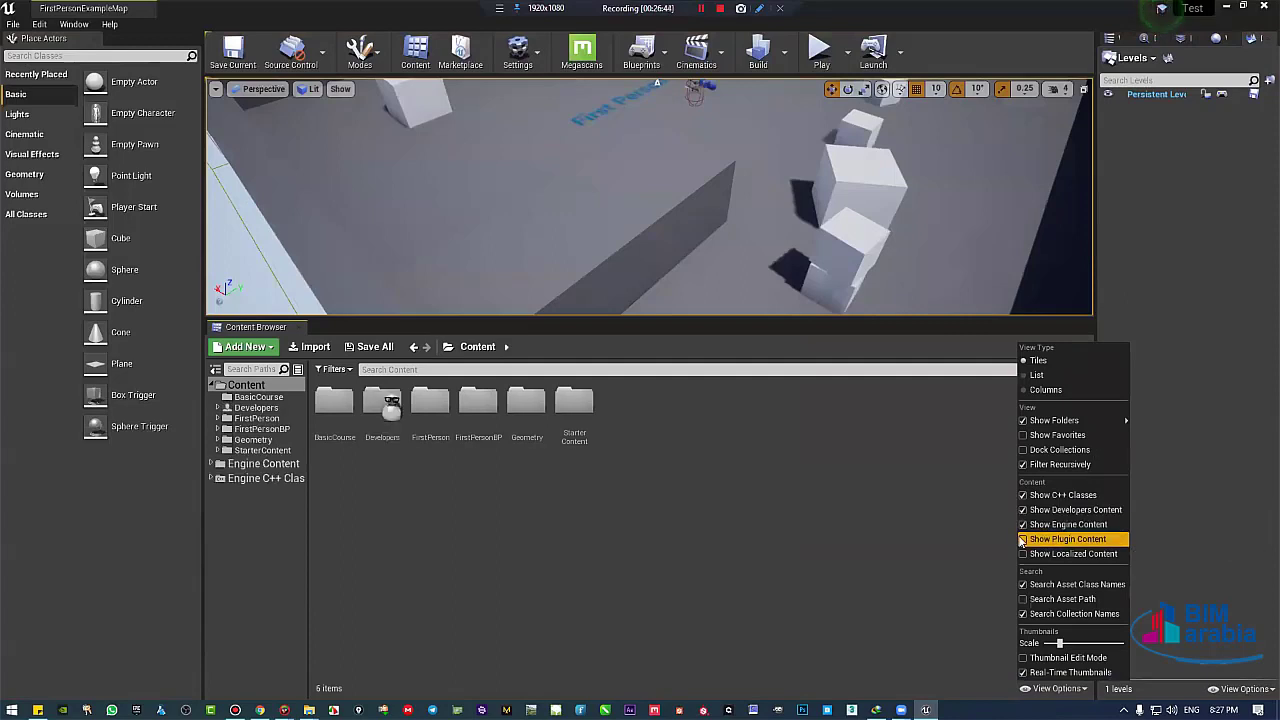
click(1023, 539)
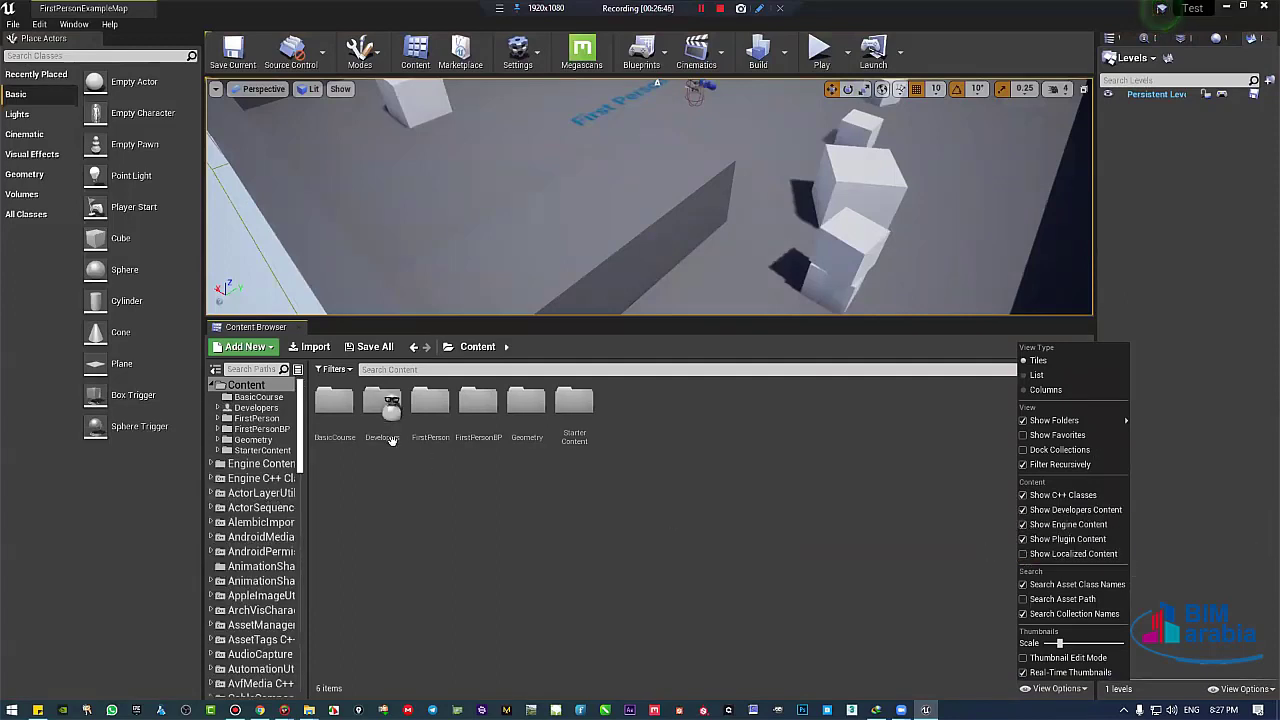
click(275, 543)
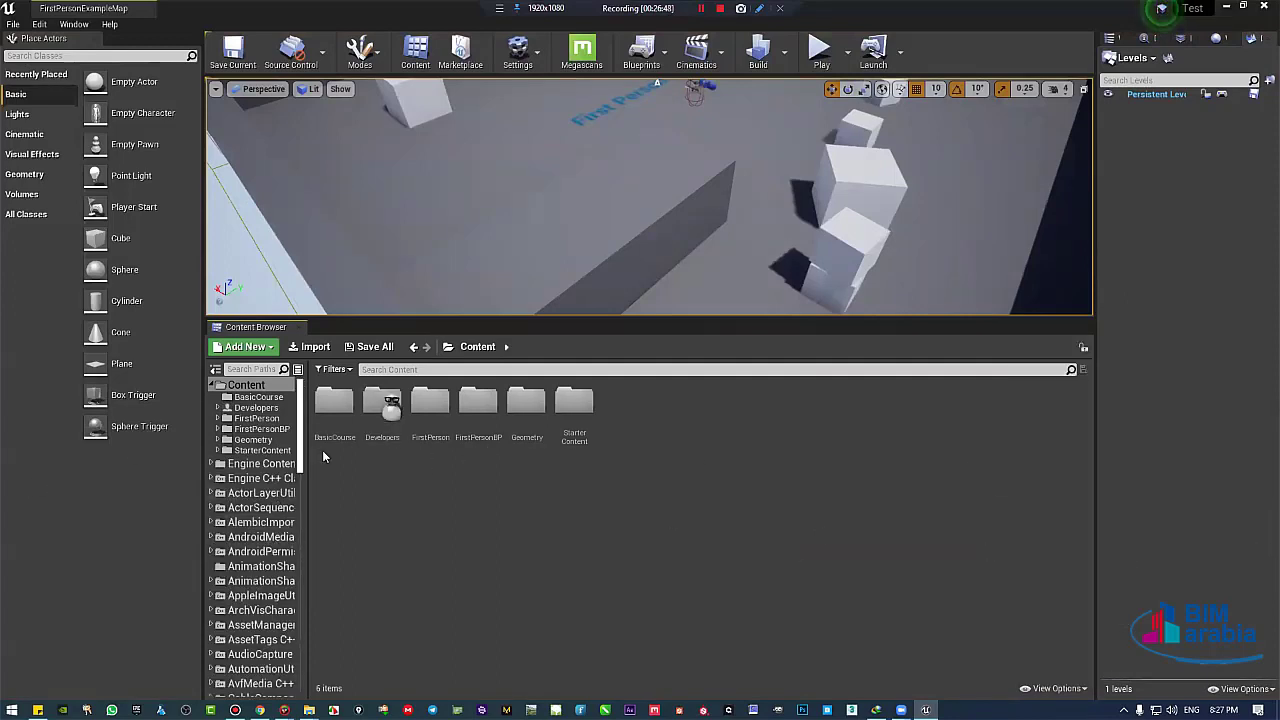
drag(306, 436, 427, 436)
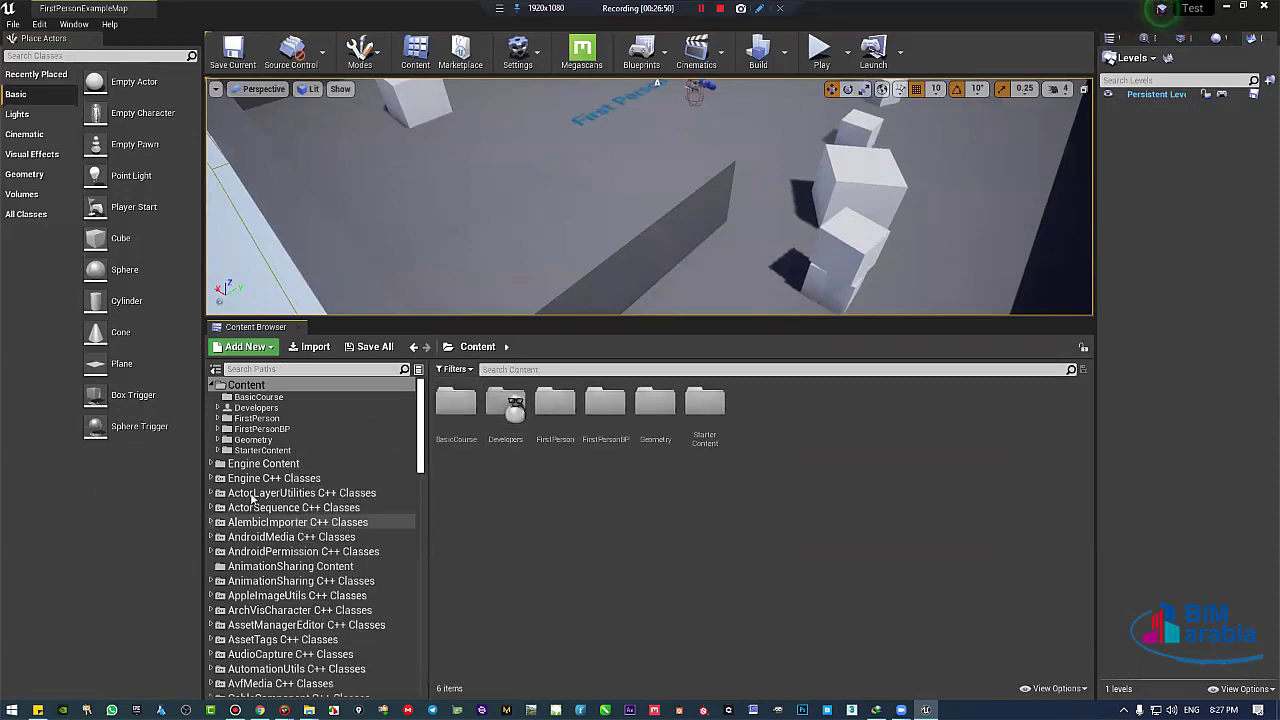
Look through the engine and plugin folders in the tree, including ActorLayerUtilities and ChaosEditor C++ Classes, and return to root Content.
scroll(346, 562, down, 3)
scroll(343, 552, up, 3)
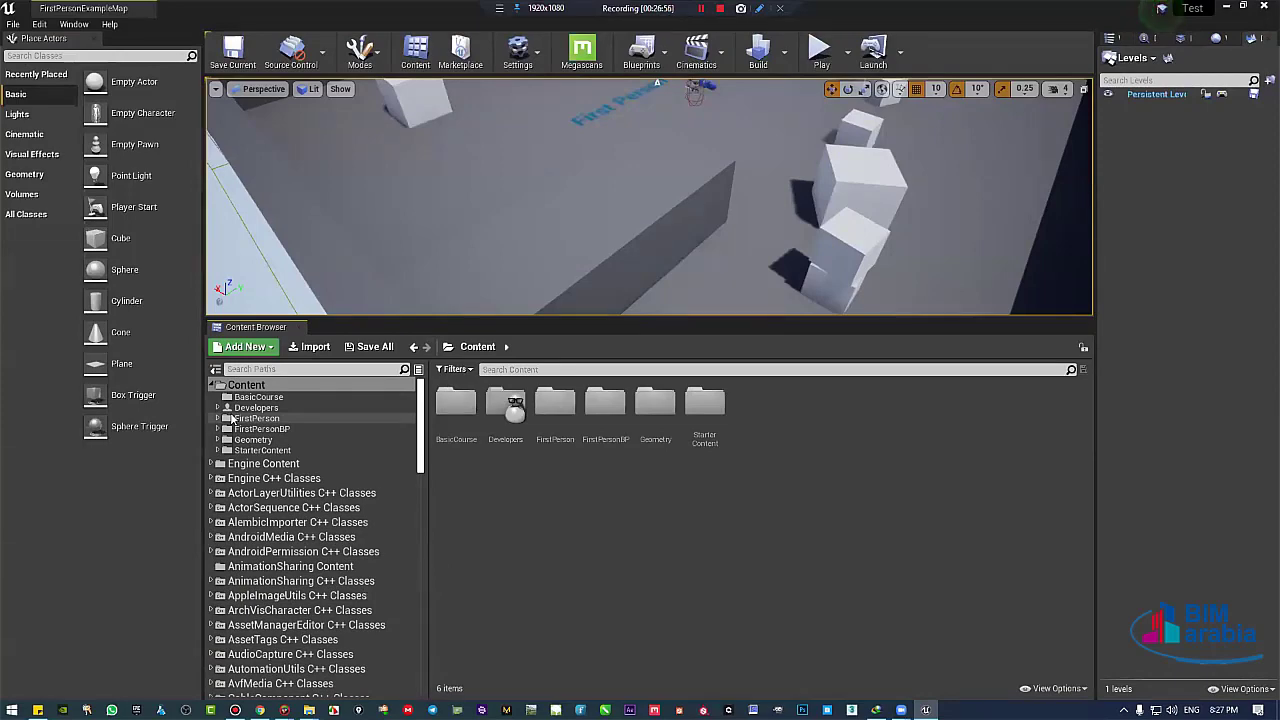
click(298, 493)
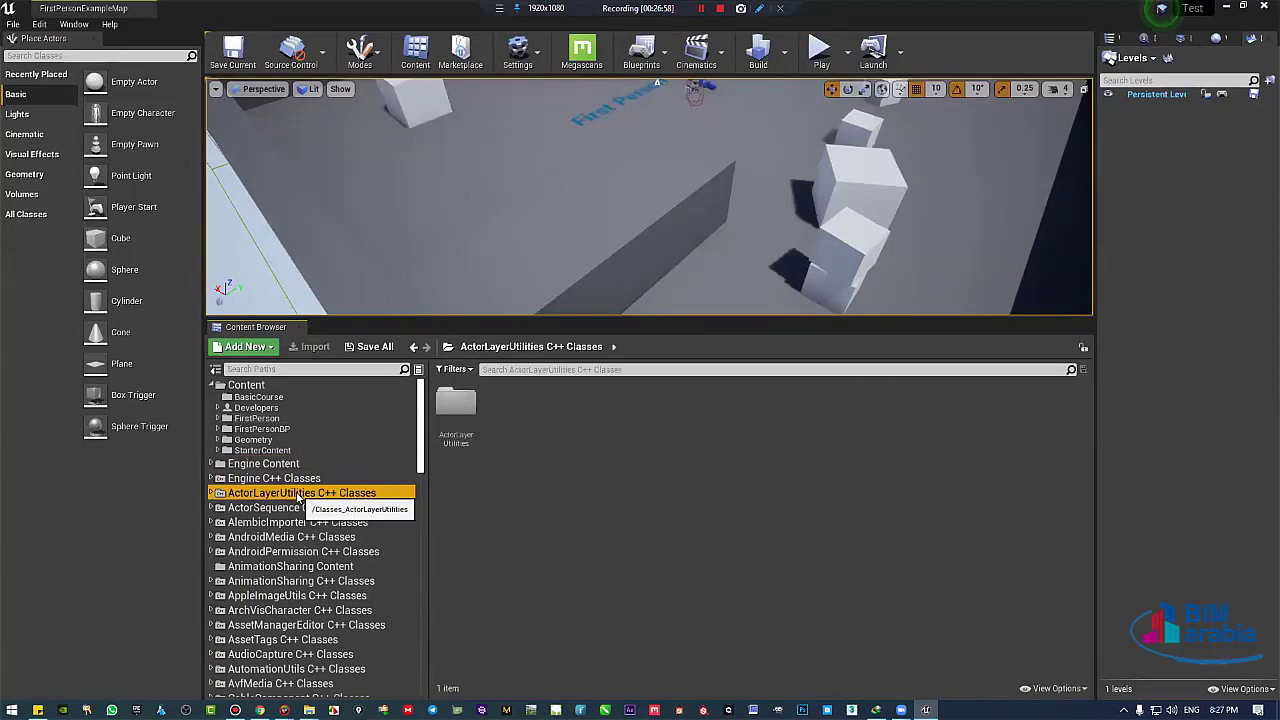
scroll(298, 495, down, 6)
click(300, 505)
scroll(300, 510, down, 6)
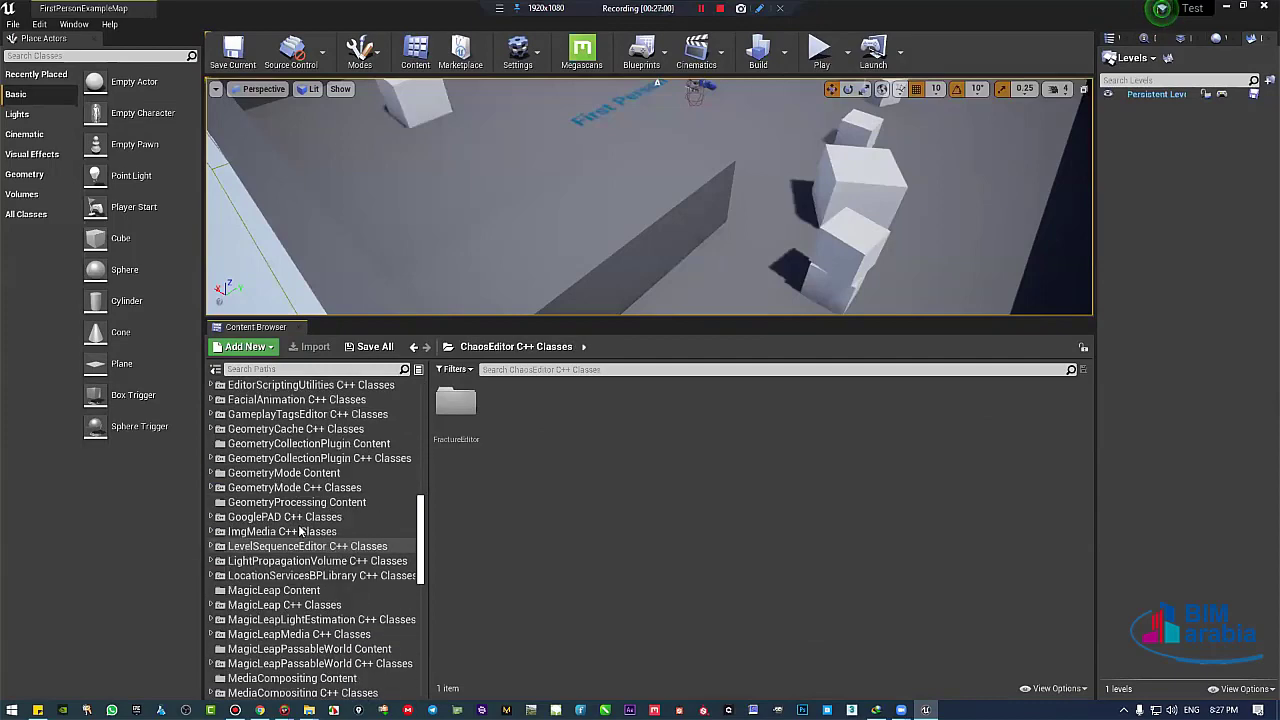
scroll(300, 531, down, 8)
scroll(285, 522, up, 11)
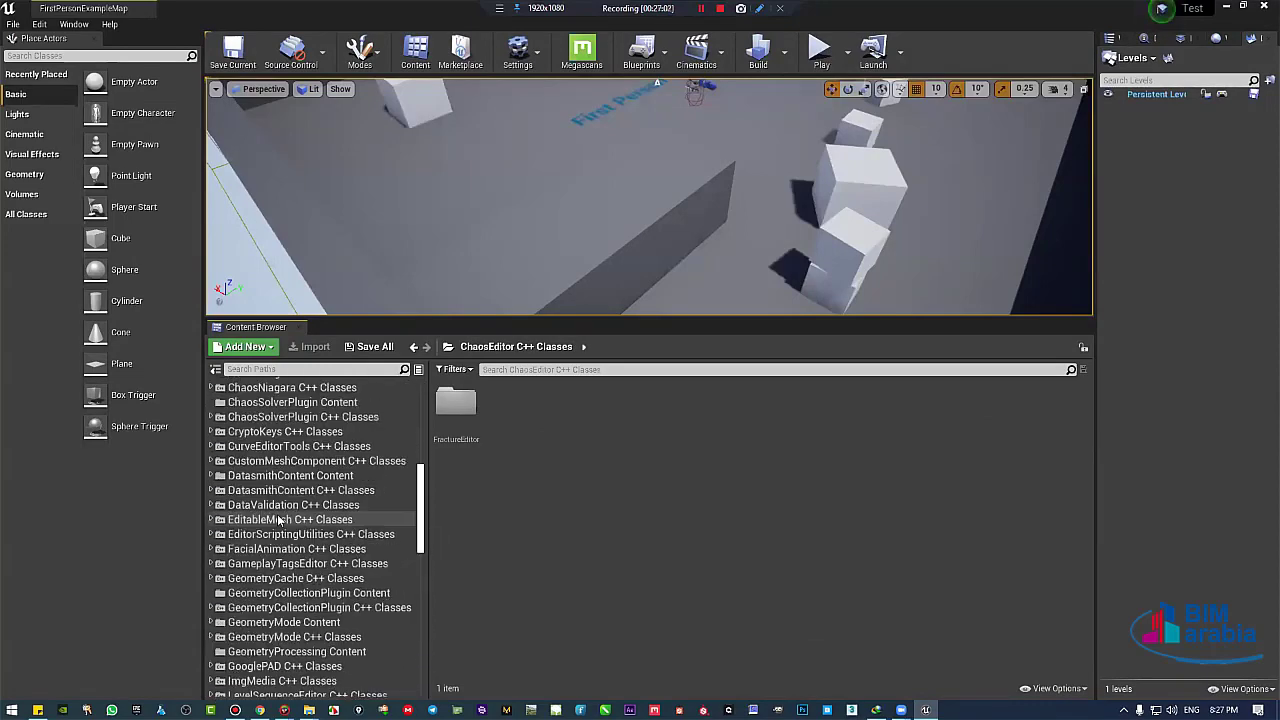
scroll(280, 520, up, 10)
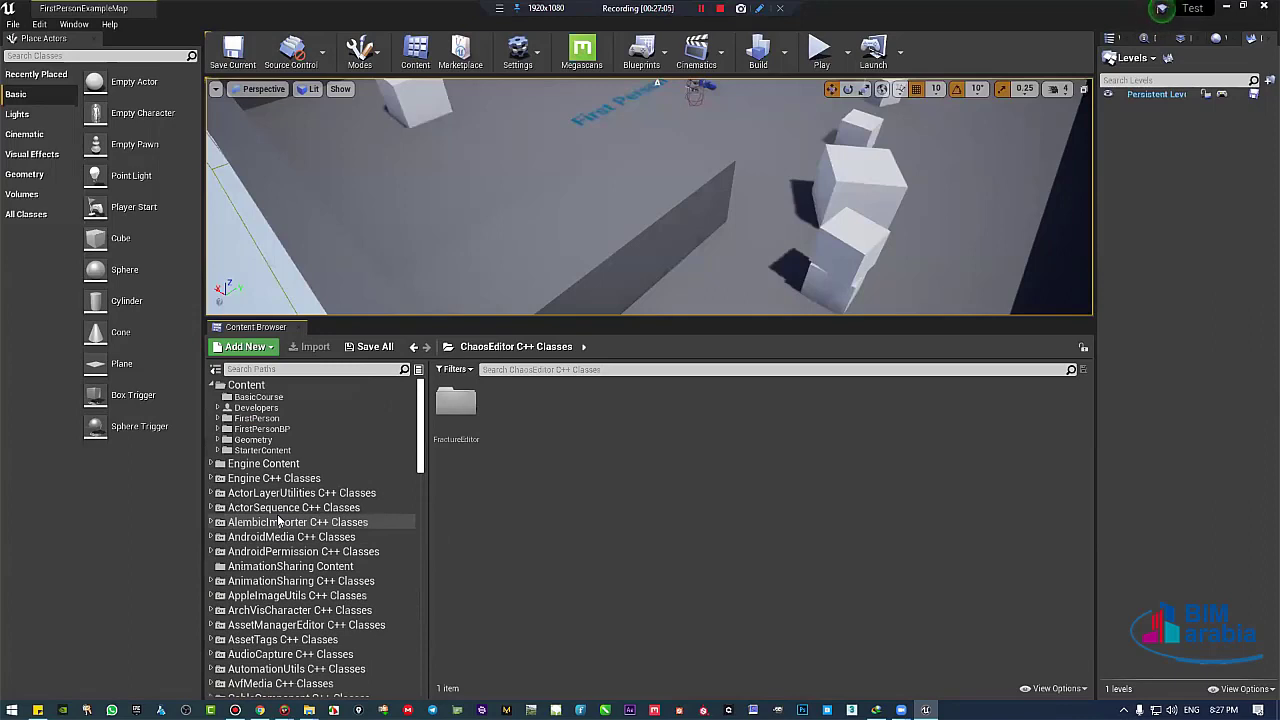
click(248, 386)
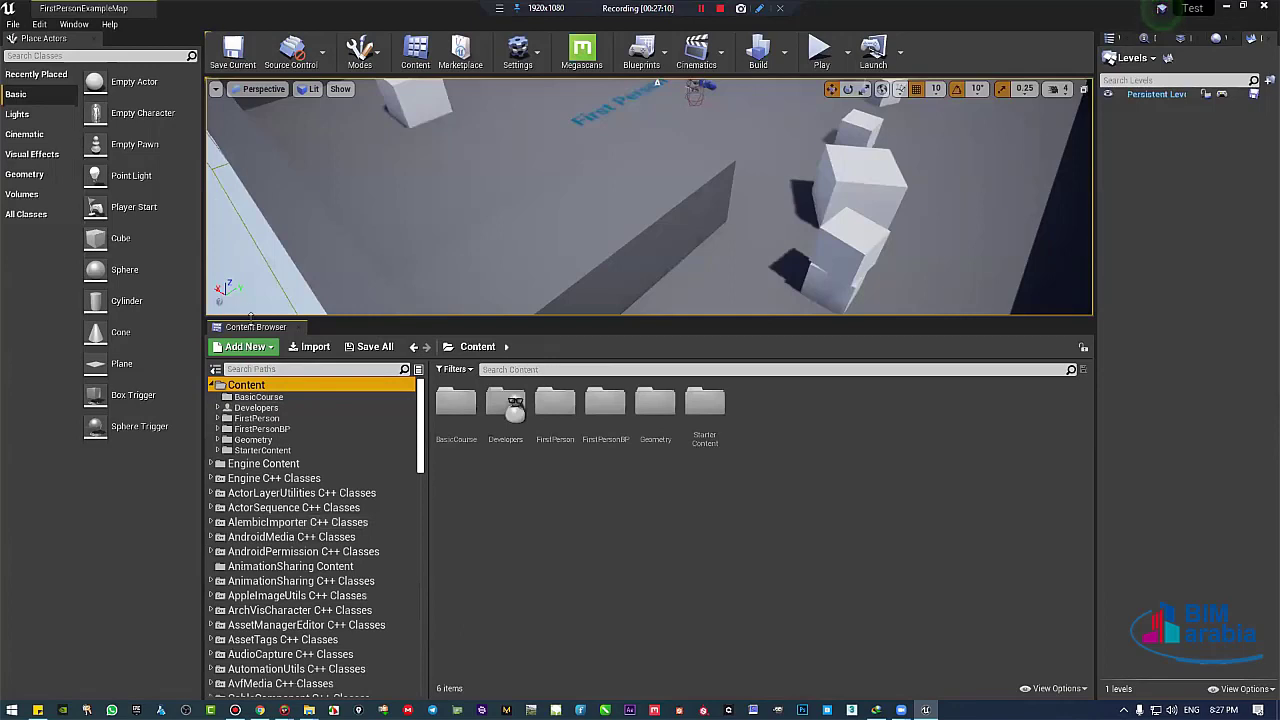
Set the color of the BasicCourse folder to light blue.
click(276, 369)
click(274, 387)
click(258, 398)
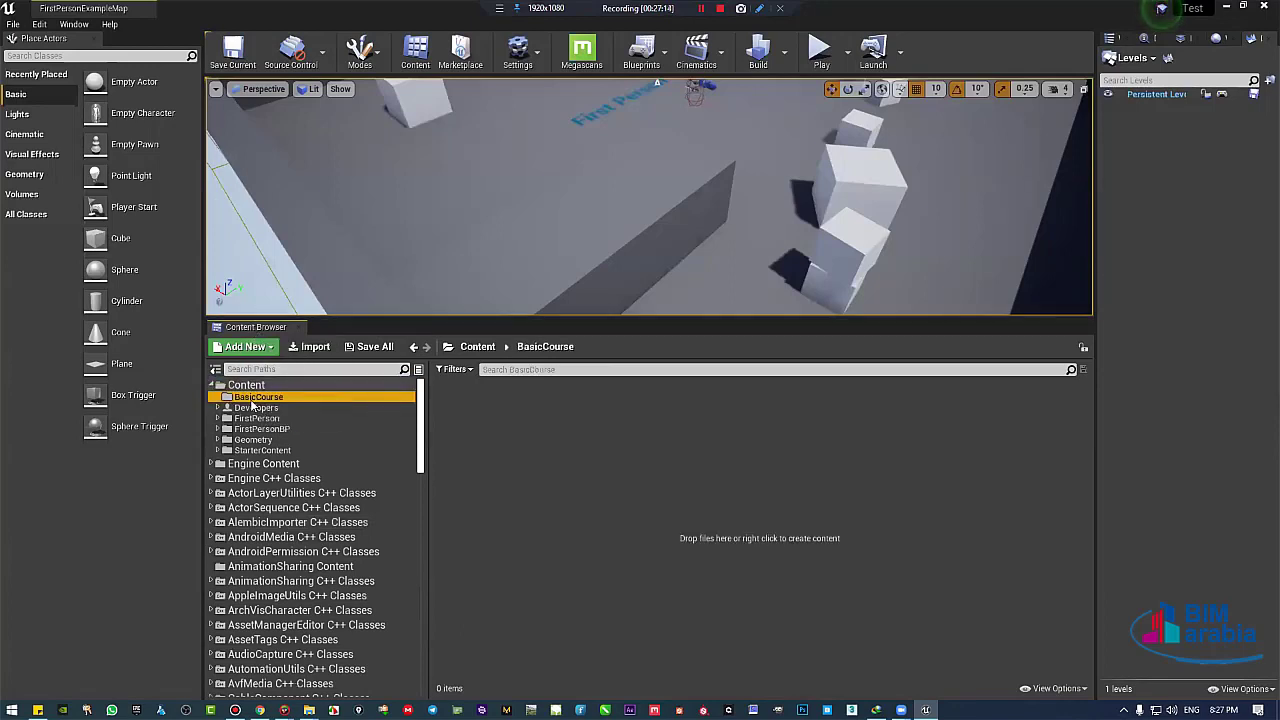
right_click(258, 398)
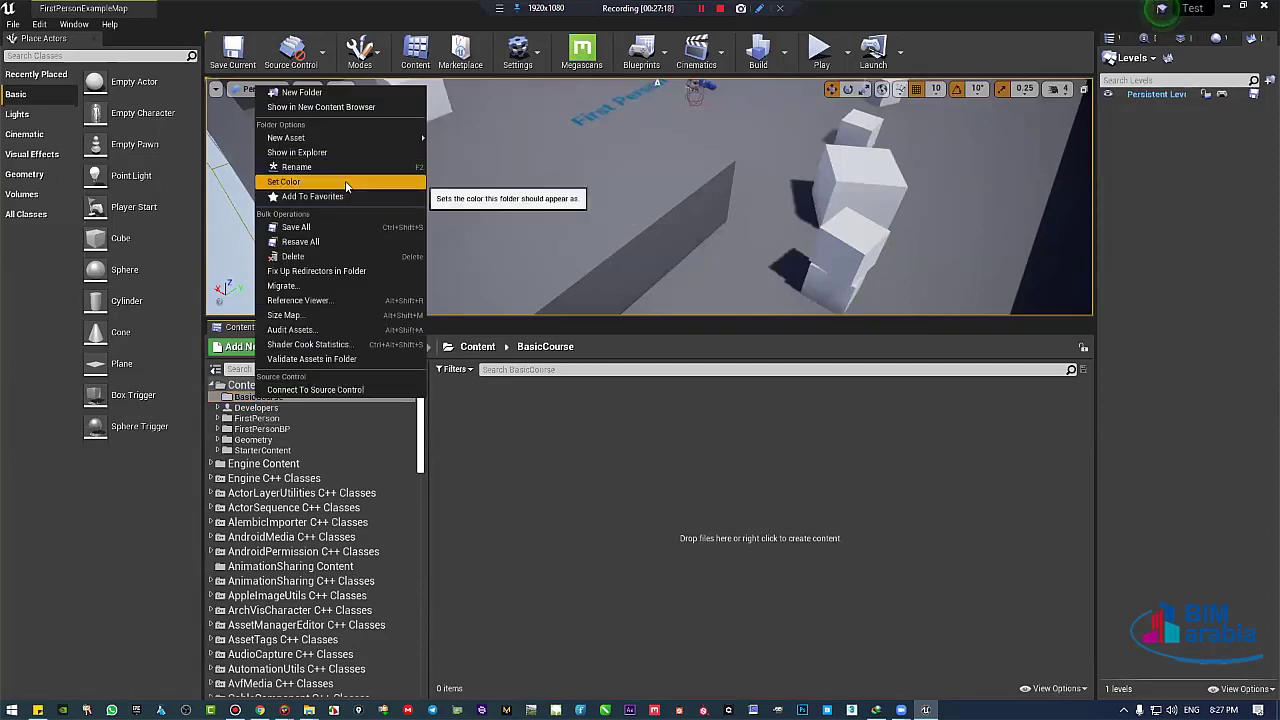
click(345, 181)
click(470, 250)
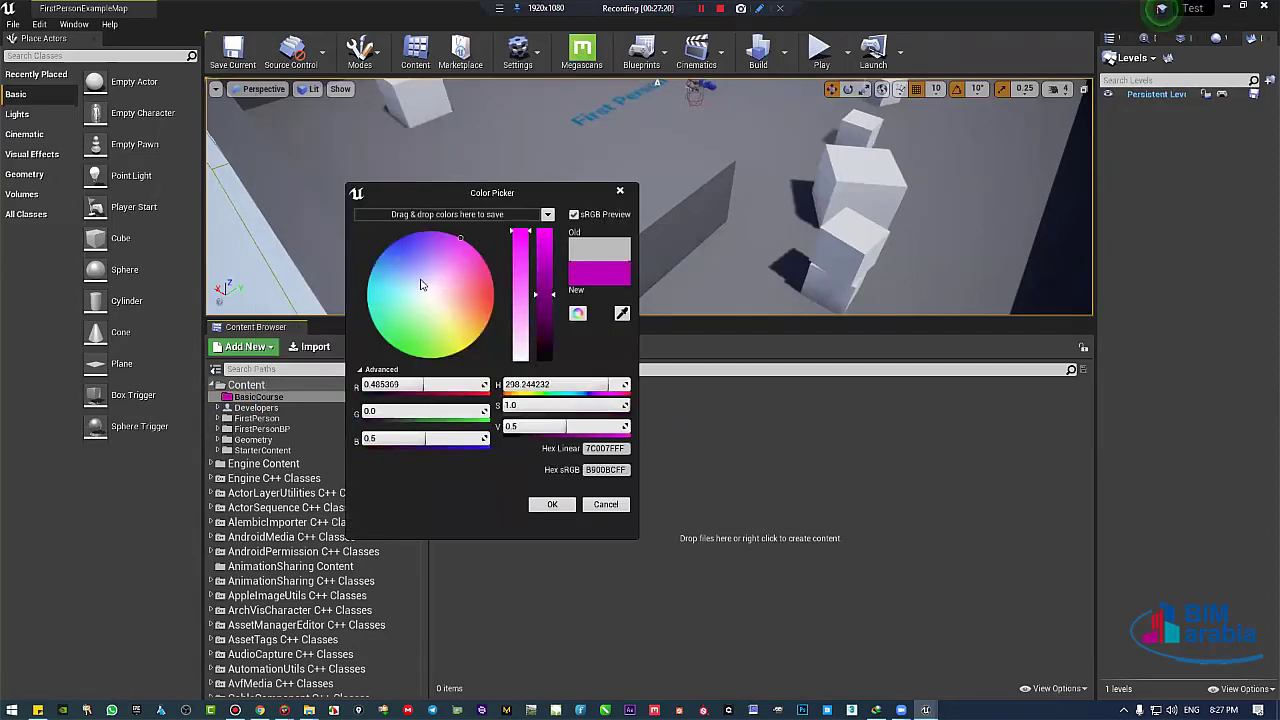
click(370, 272)
click(553, 505)
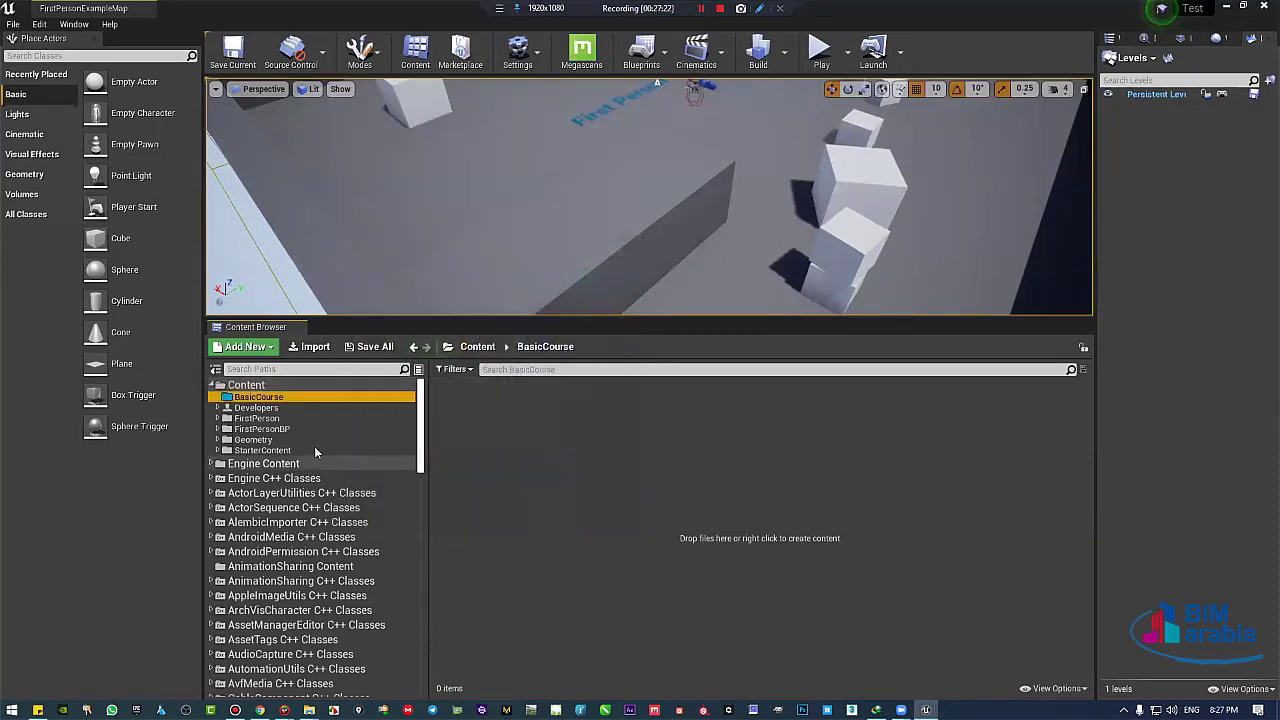
View the StarterContent folder, scan the plugin folders in the tree, and return to the BasicCourse folder.
click(318, 450)
scroll(323, 630, down, 3)
scroll(323, 630, down, 2)
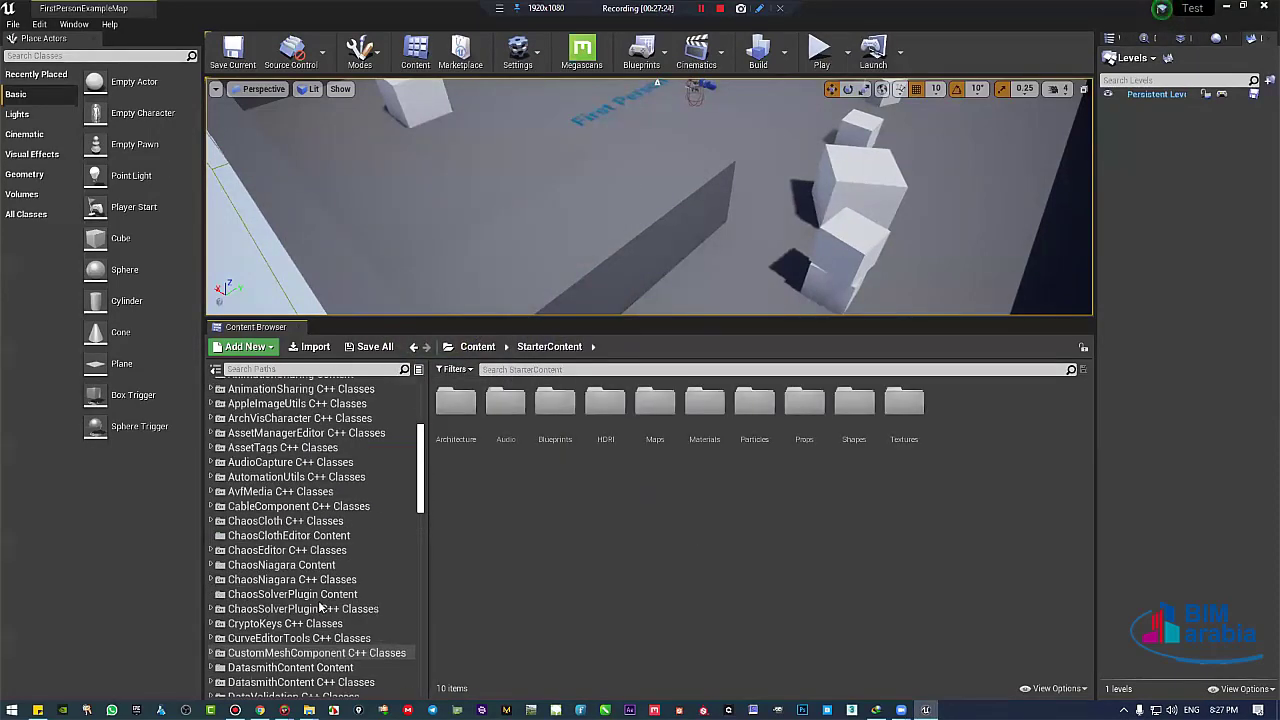
scroll(320, 594, up, 6)
click(262, 397)
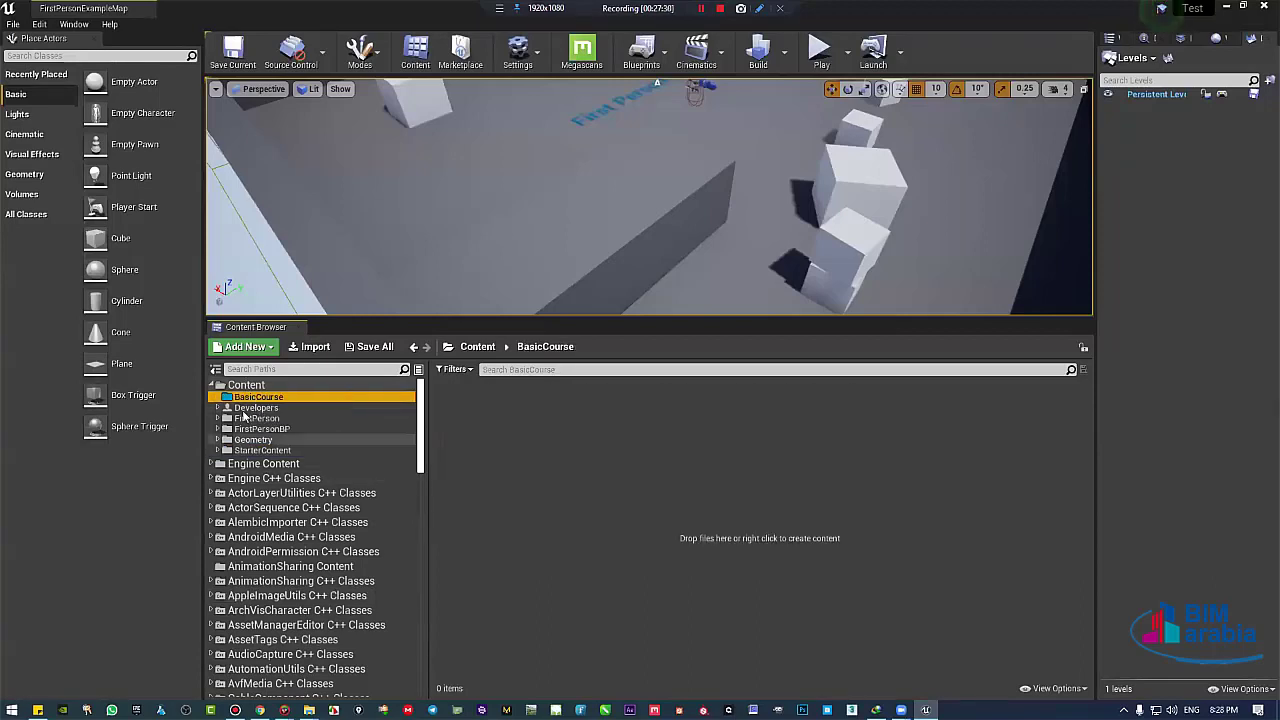
Hide Plugin, Engine and Developers content in the Content Browser.
click(1053, 688)
click(1020, 540)
click(1024, 522)
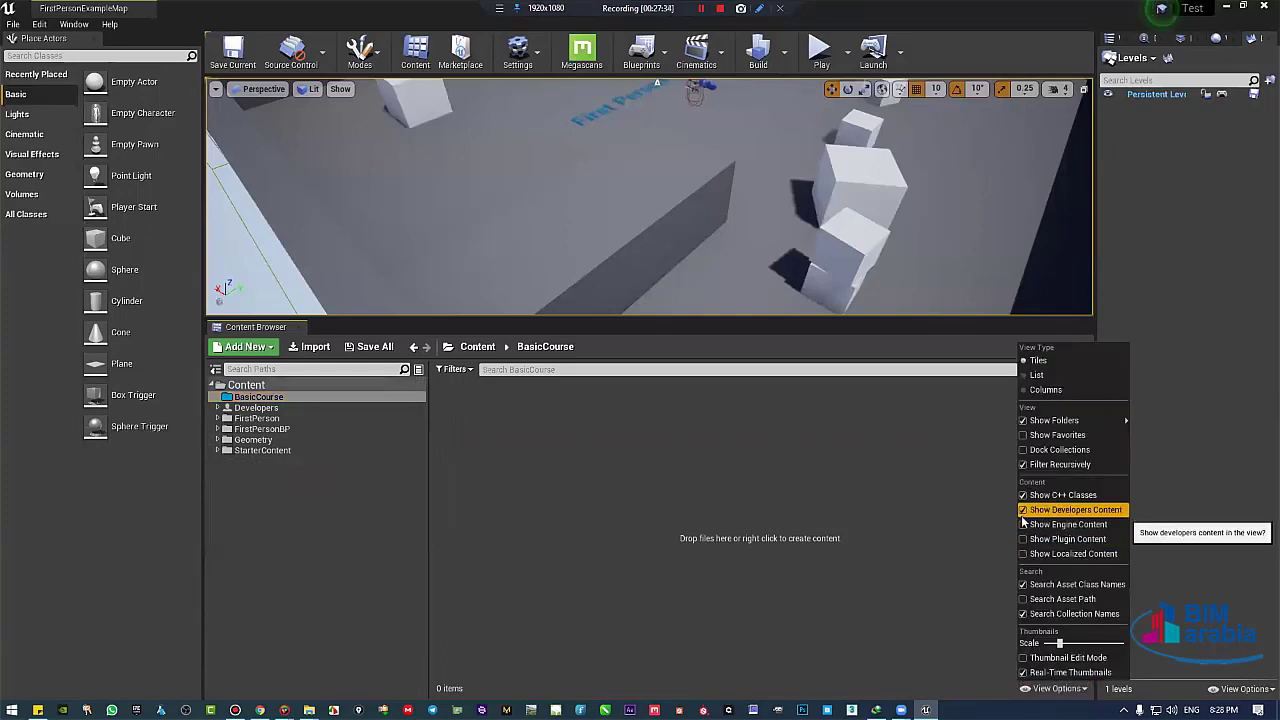
click(1023, 511)
click(1016, 522)
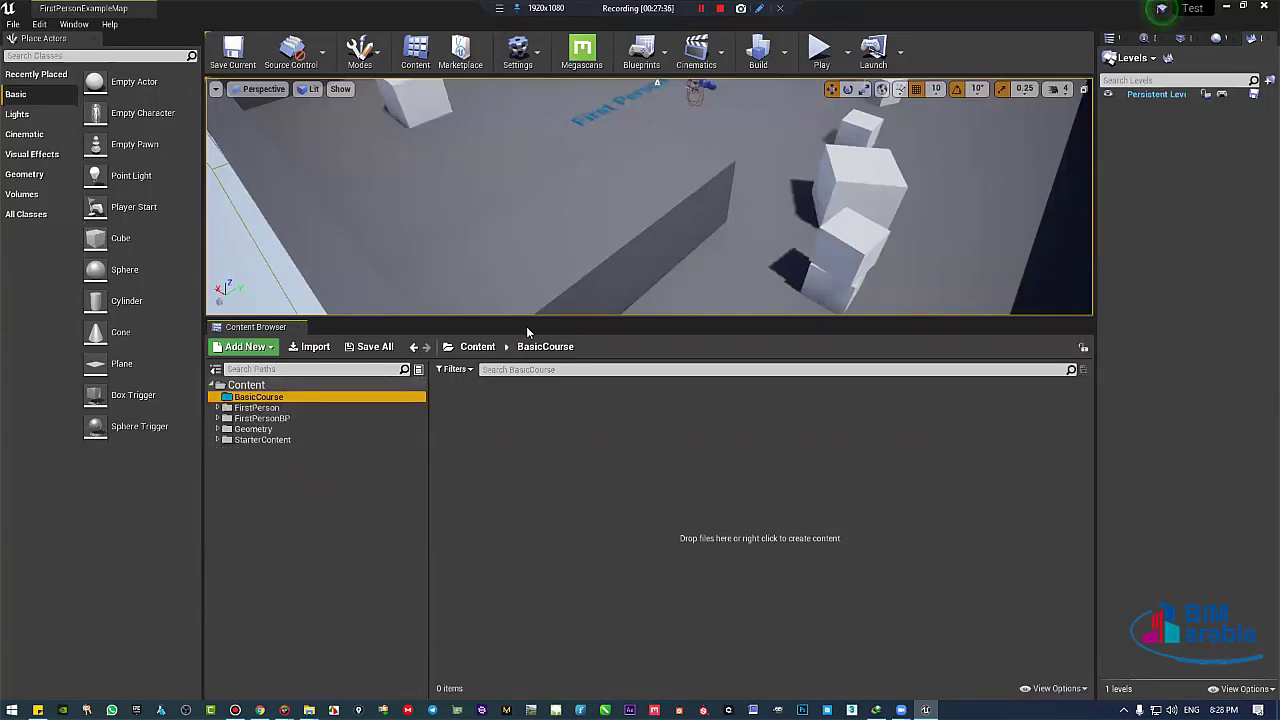
Reduce the Content Browser's height, view the root Content folder and open the FirstPerson folder.
drag(541, 318, 541, 391)
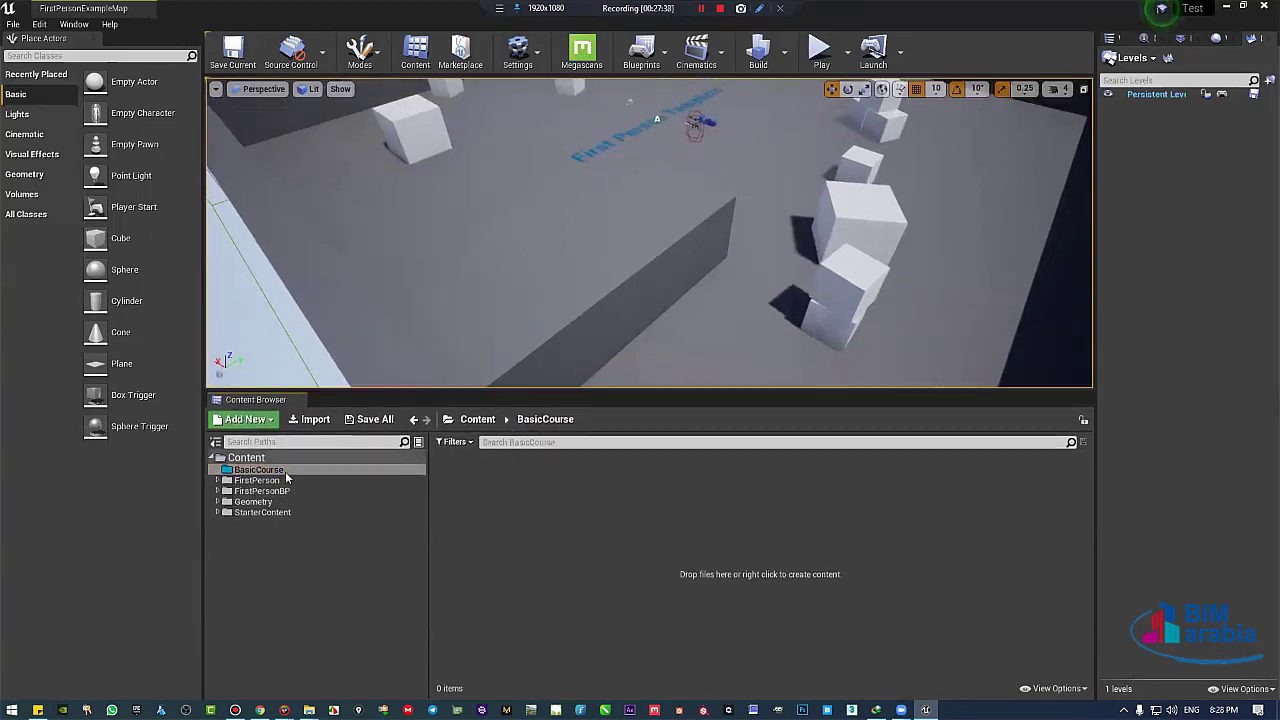
click(248, 458)
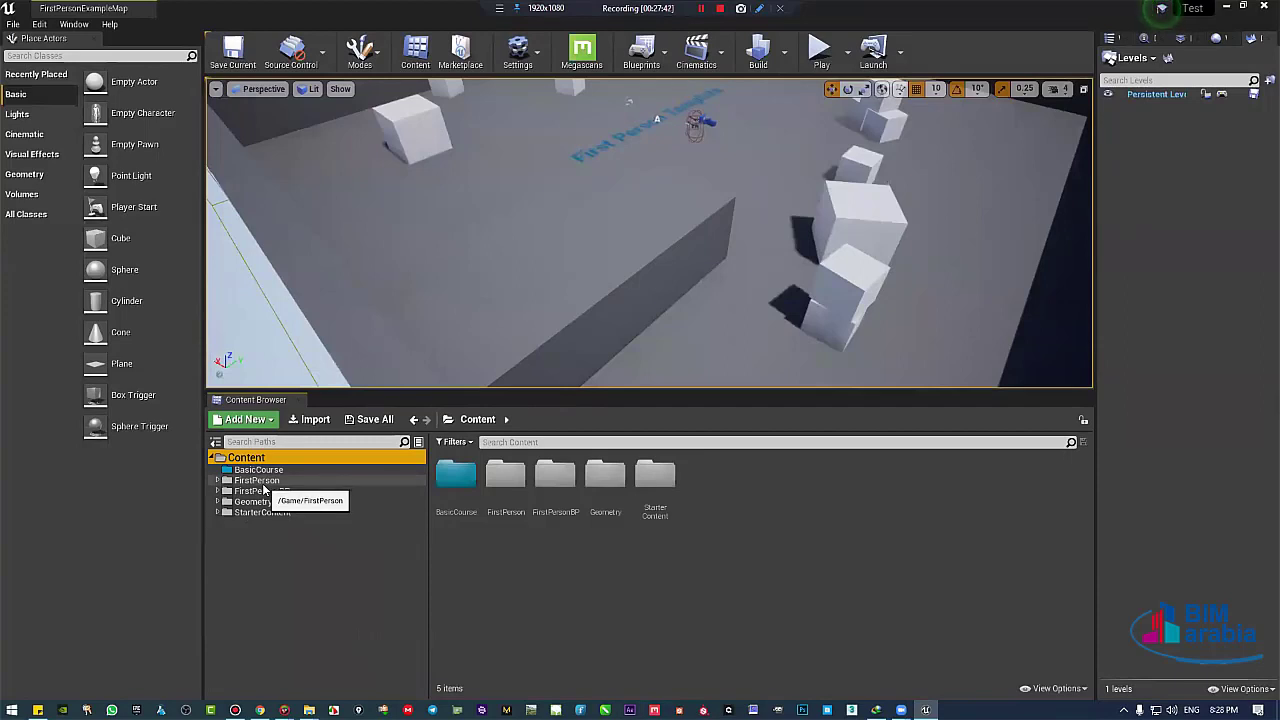
click(262, 481)
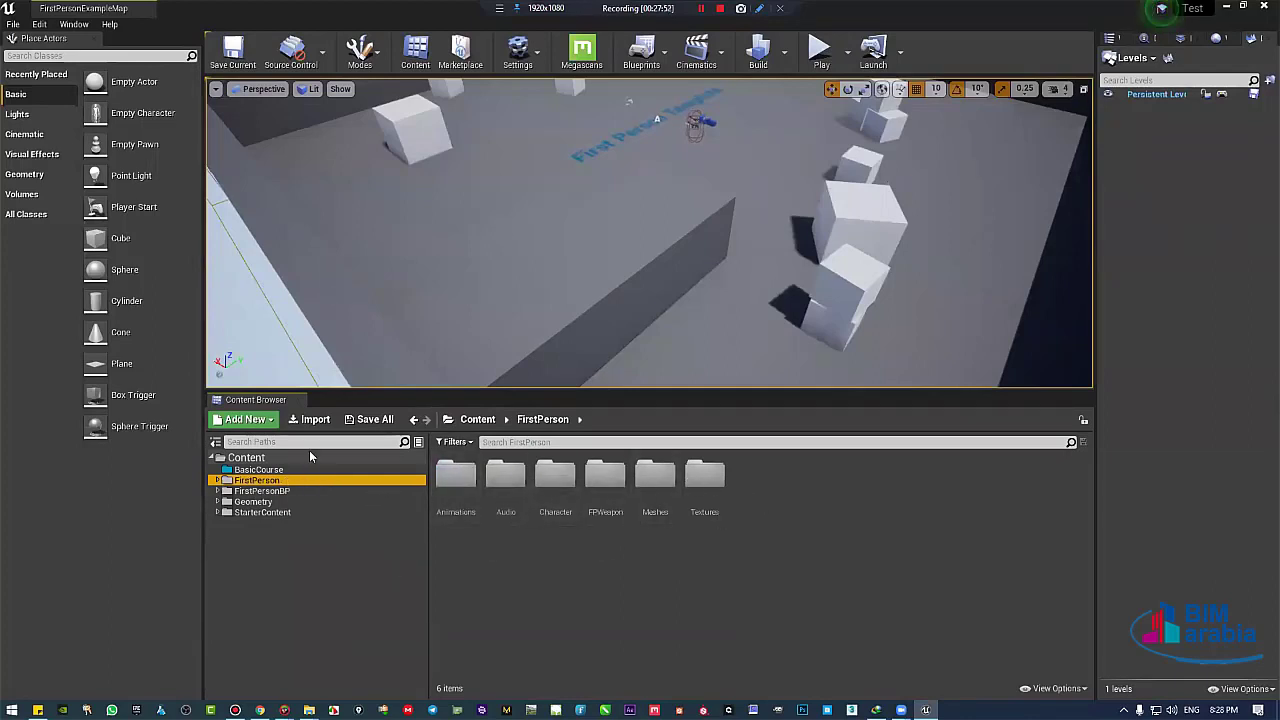
Adjust the Content Browser's height until the FirstPerson subfolders and their names fit beneath an enlarged viewport facing the level's template text.
drag(386, 392, 420, 444)
drag(622, 444, 606, 581)
right_drag(620, 420, 750, 91)
key(w)
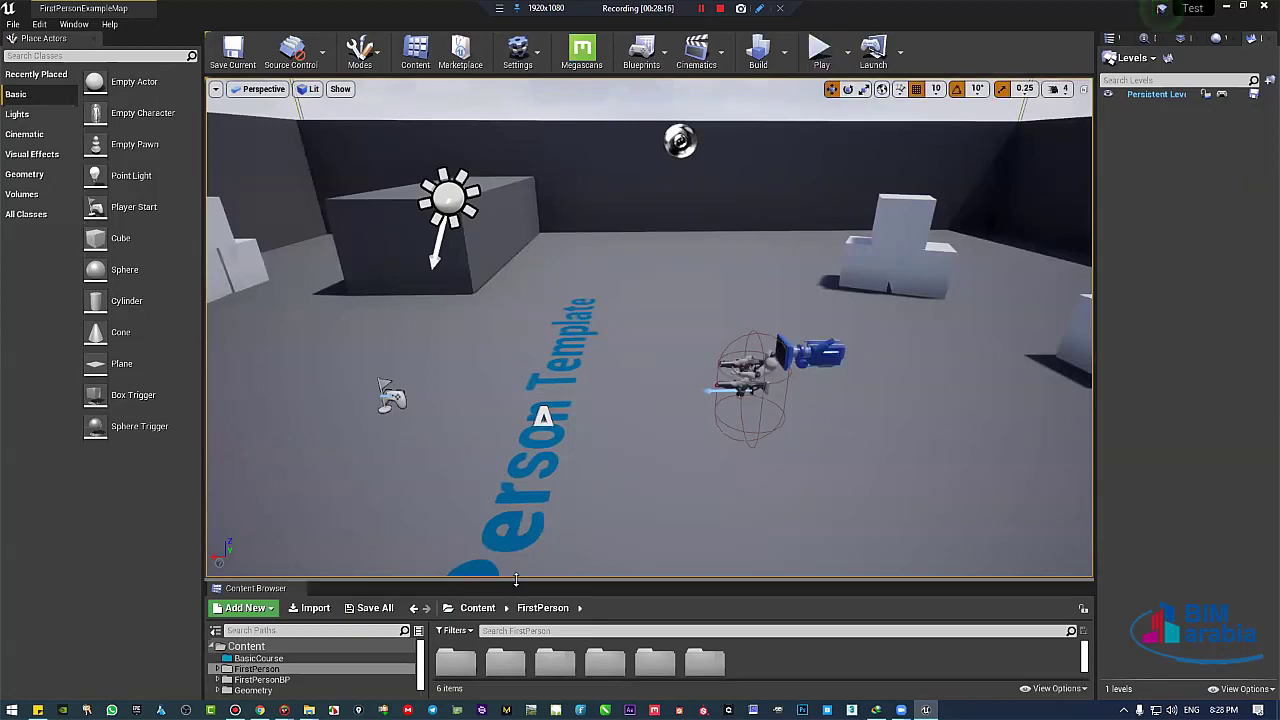
drag(522, 566, 553, 512)
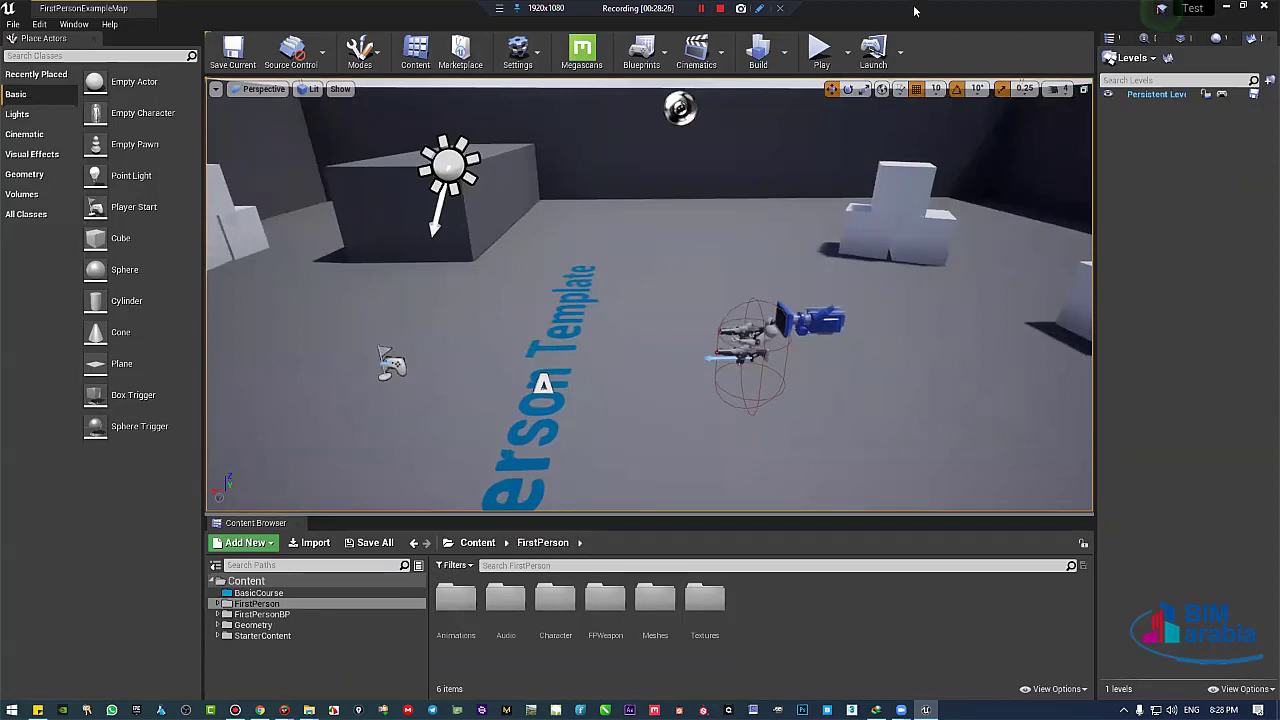
Play-test the level in the viewport, walking, jumping and firing at the white cubes, and end the play session.
click(818, 55)
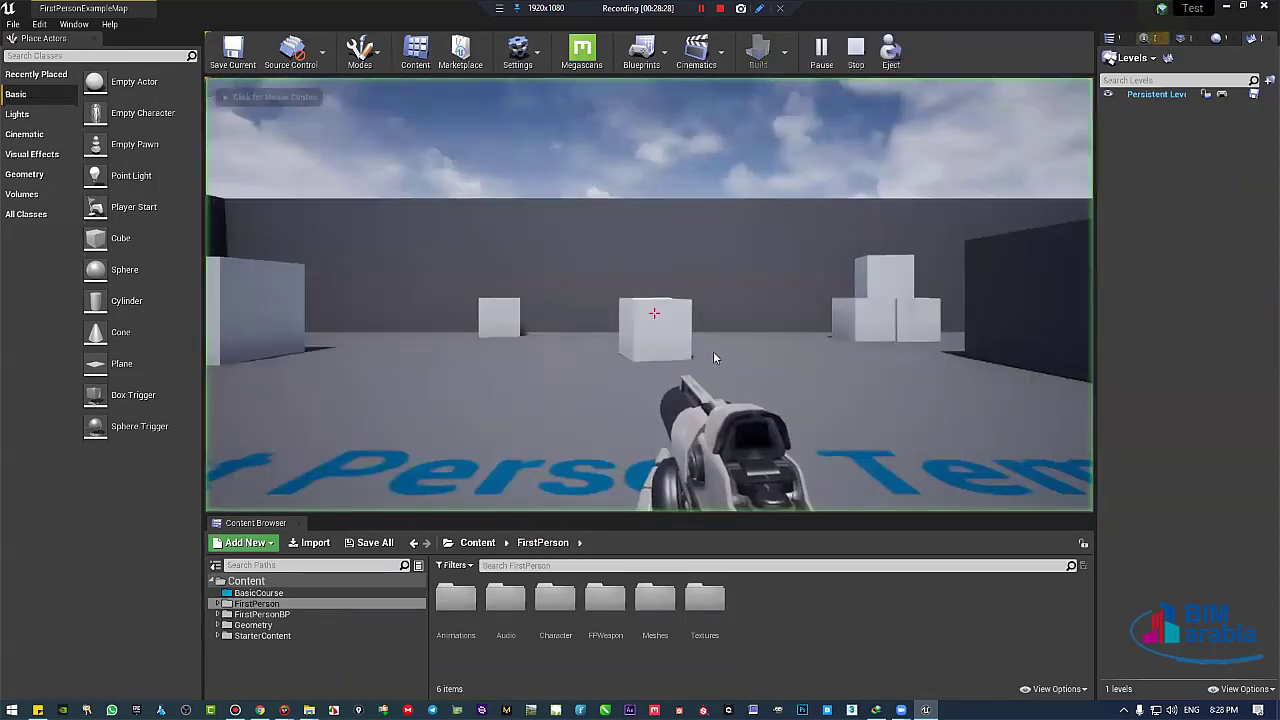
click(654, 313)
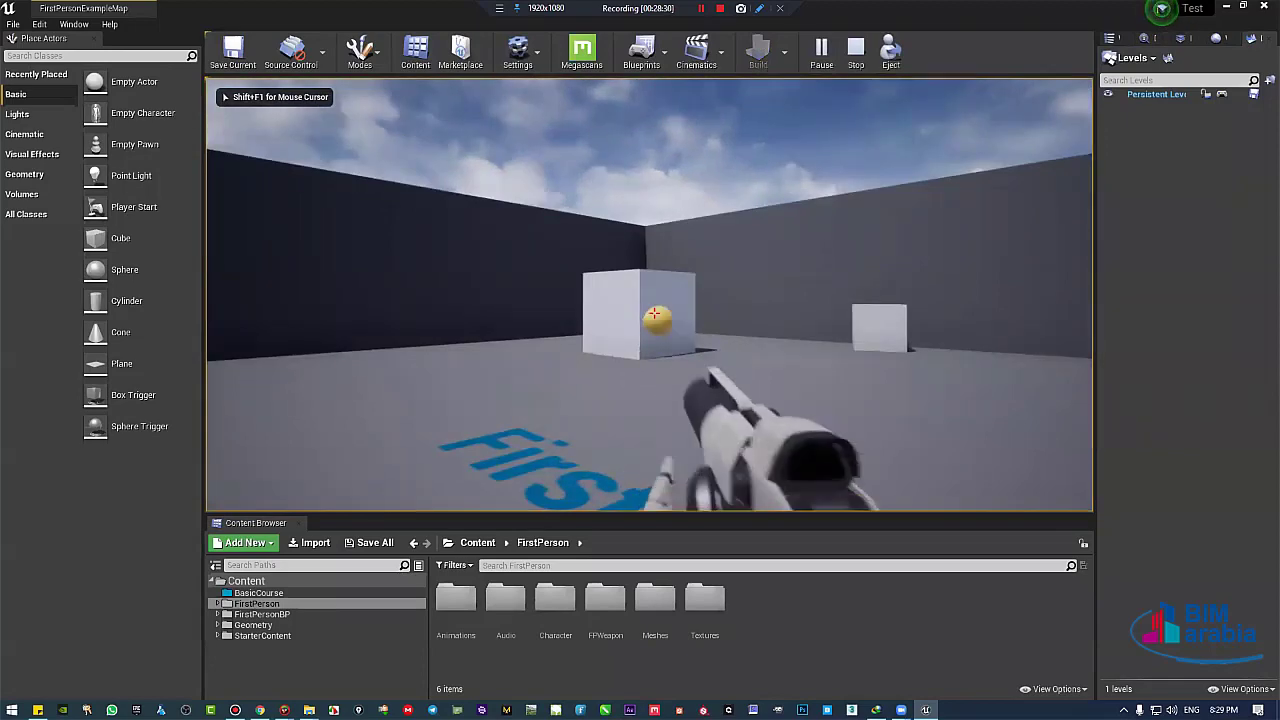
click(654, 313)
key(w)
key(a)
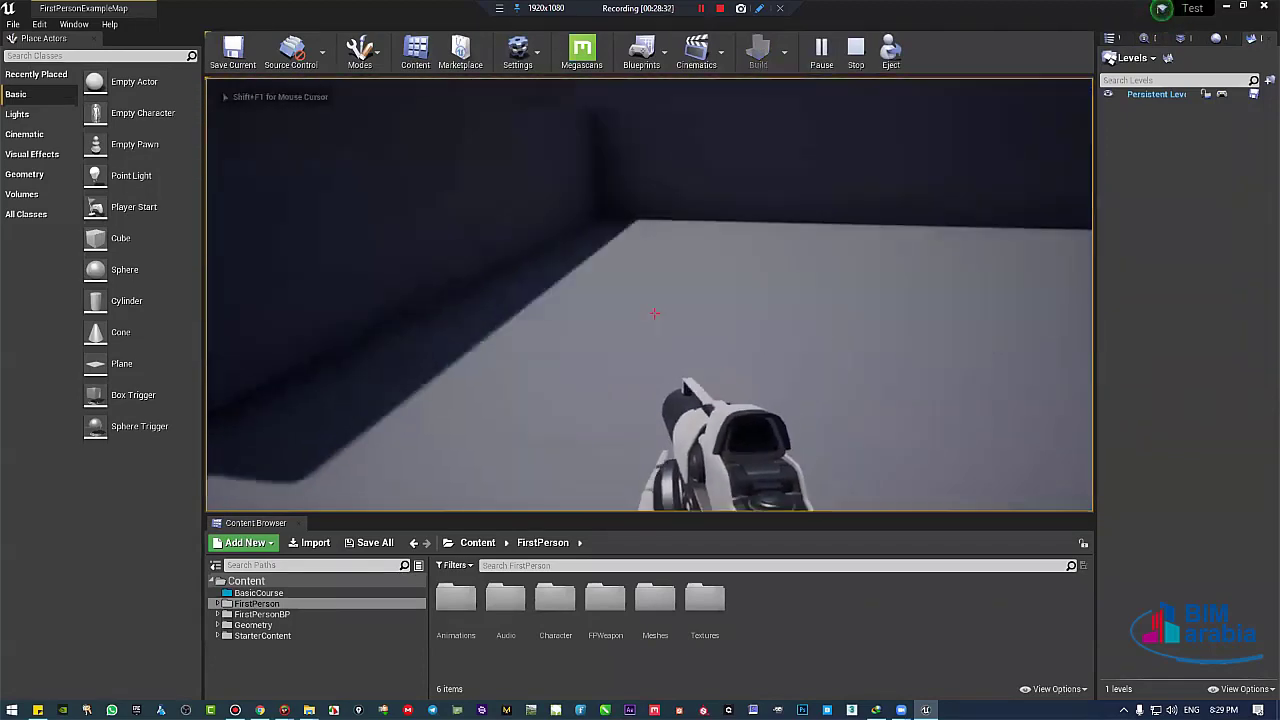
key(w)
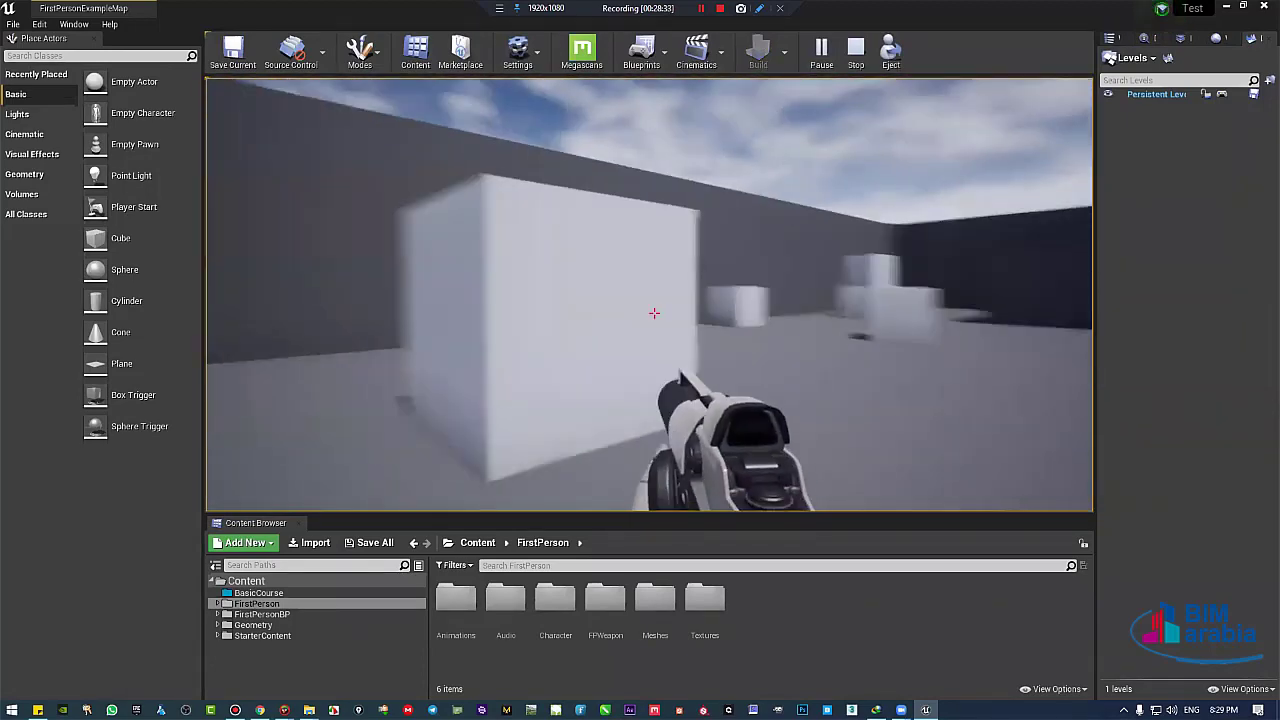
key(space)
key(s)
click(654, 313)
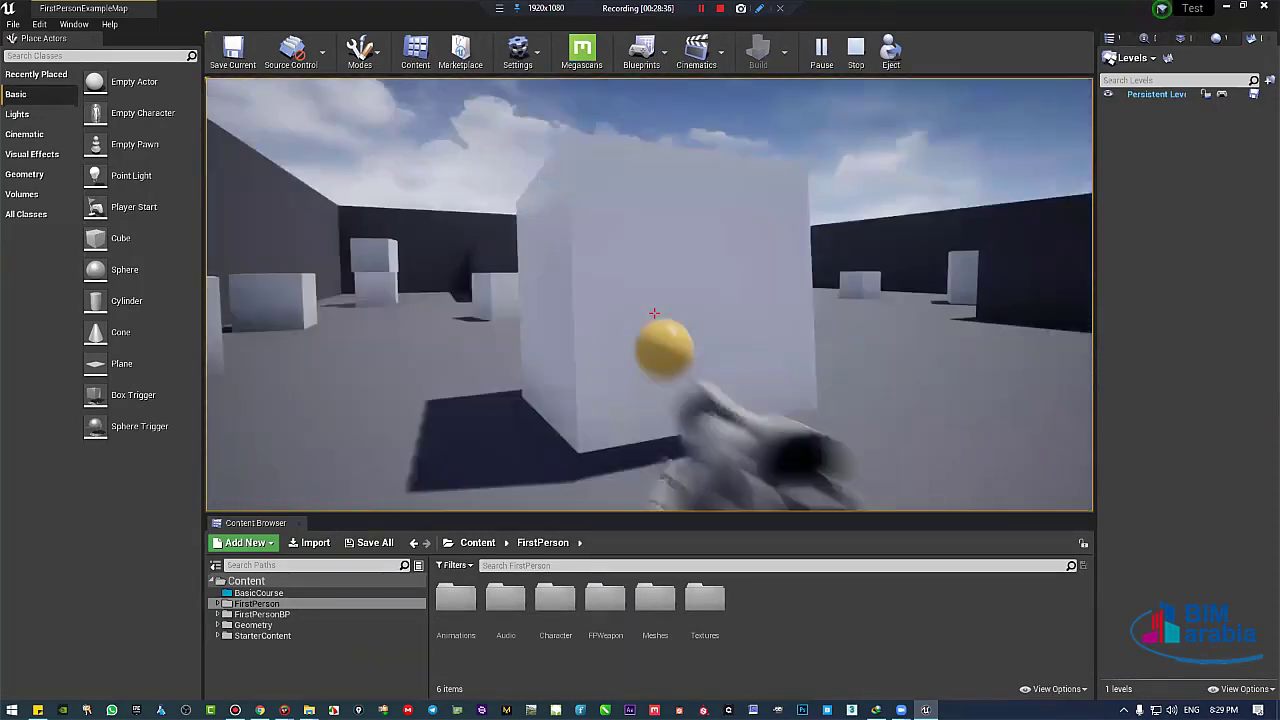
key(a)
key(w)
click(654, 313)
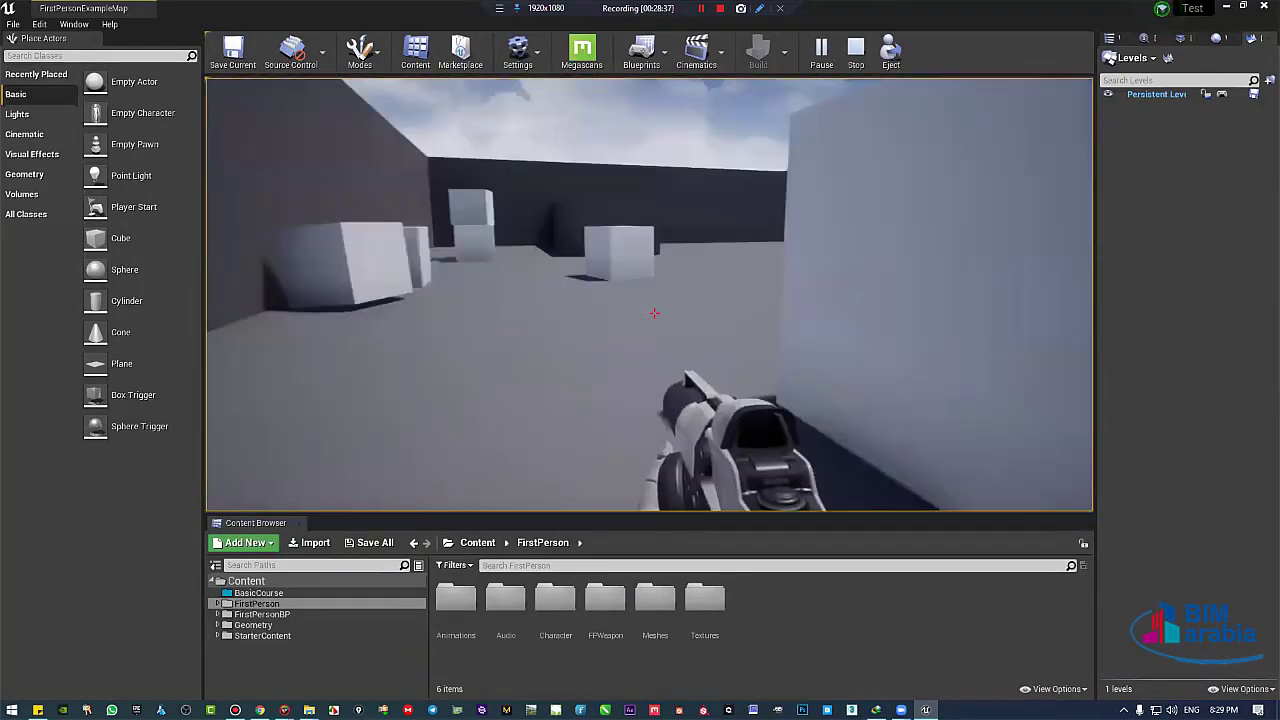
click(654, 313)
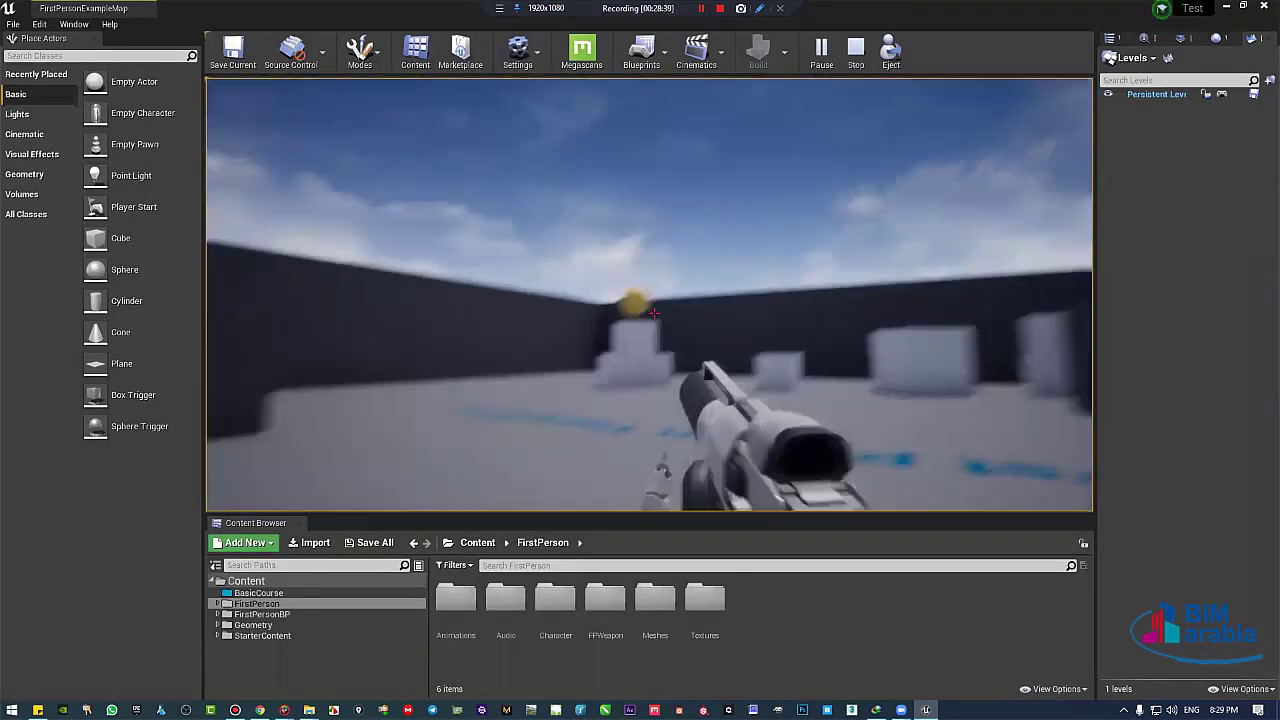
click(654, 313)
key(w)
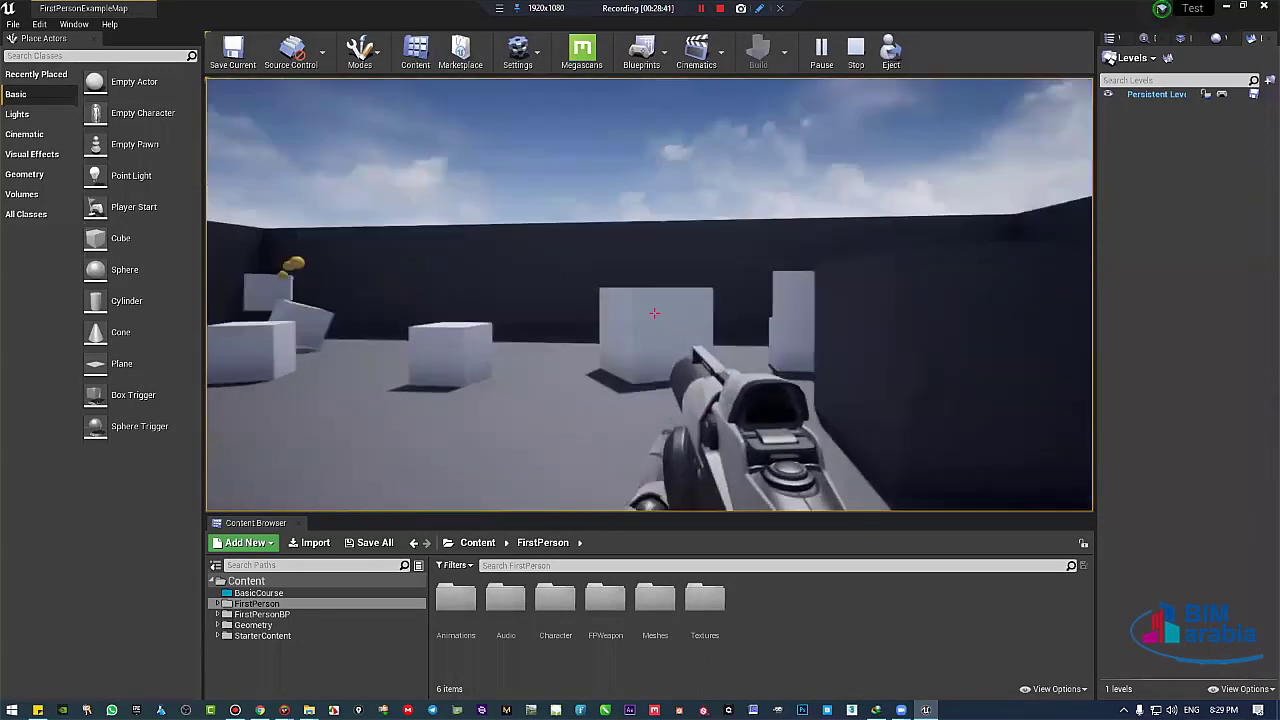
click(654, 313)
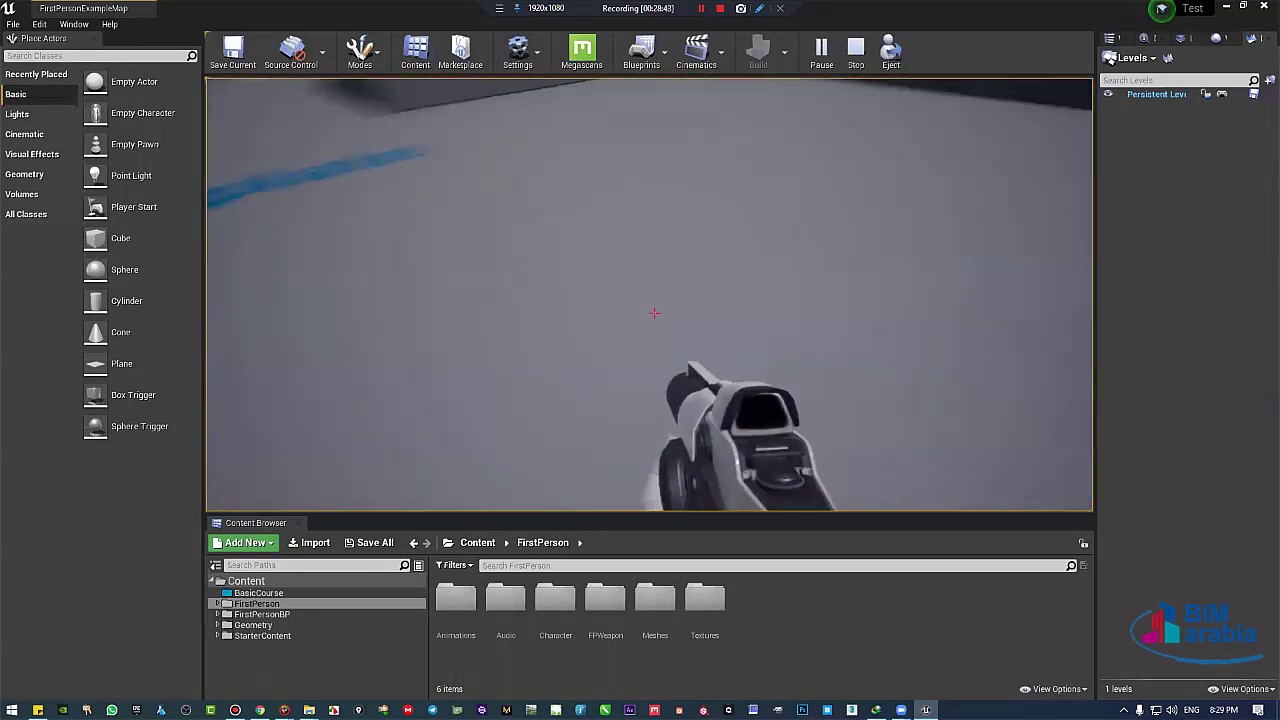
key(w)
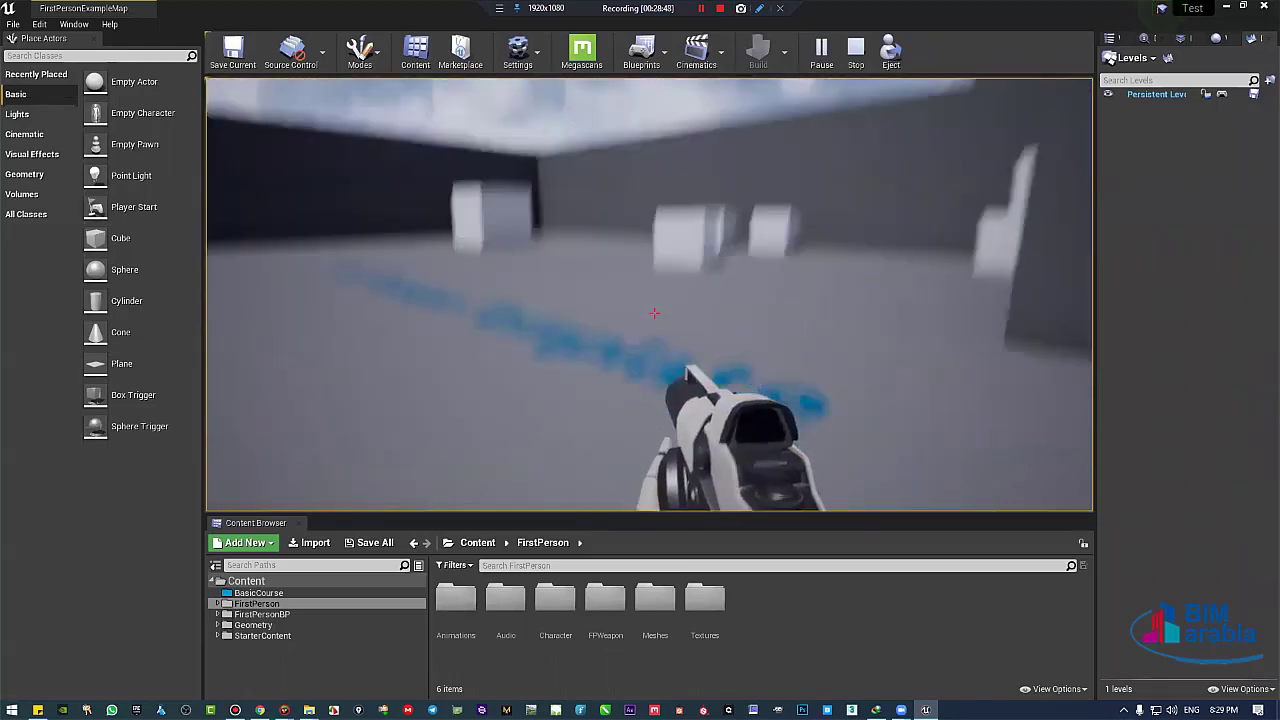
click(654, 313)
key(w)
click(654, 313)
click(654, 313)
key(Escape)
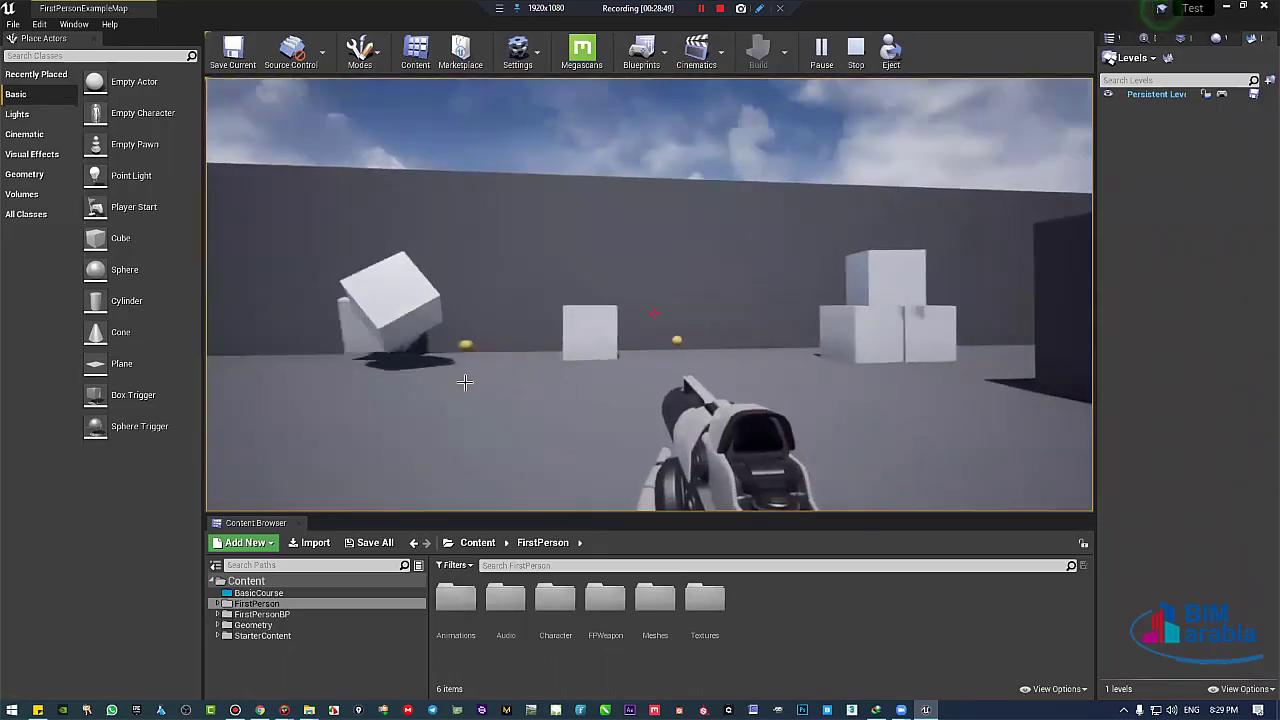
View the Animations folder inside FirstPerson and preview the weapon fire sound in its Audio folder.
key(s)
right_drag(577, 326, 520, 470)
double_click(456, 598)
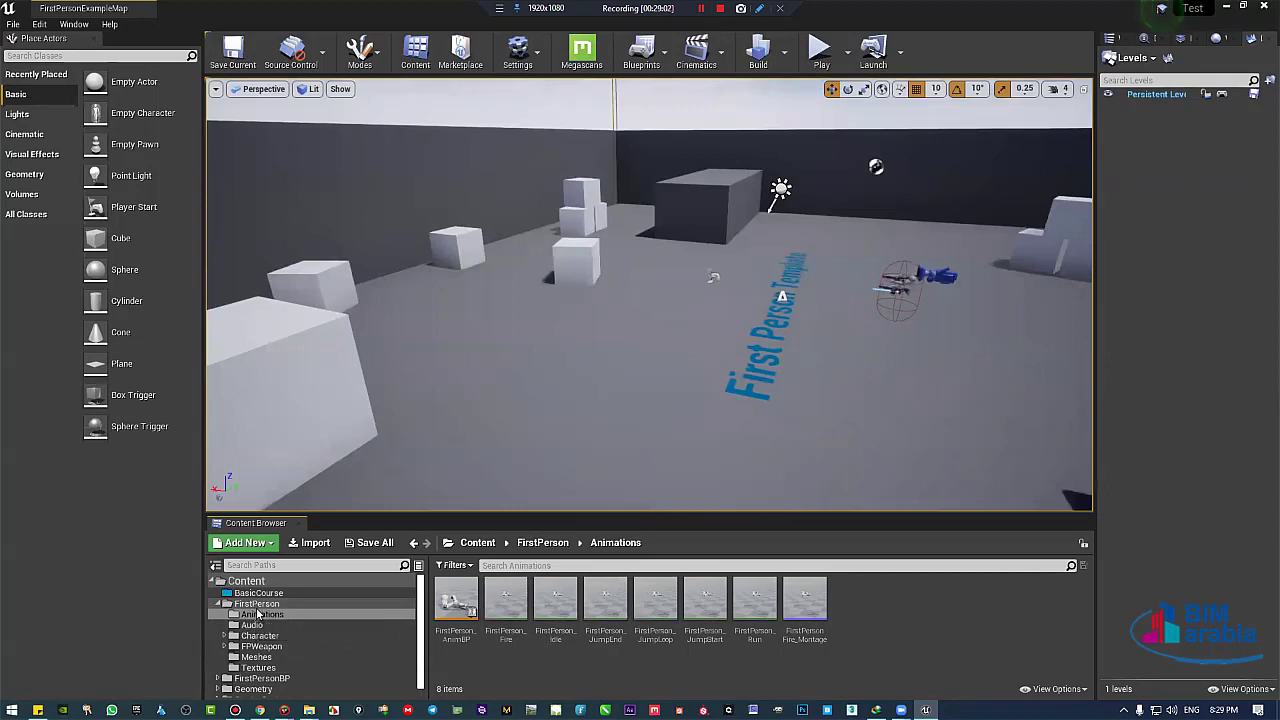
click(250, 604)
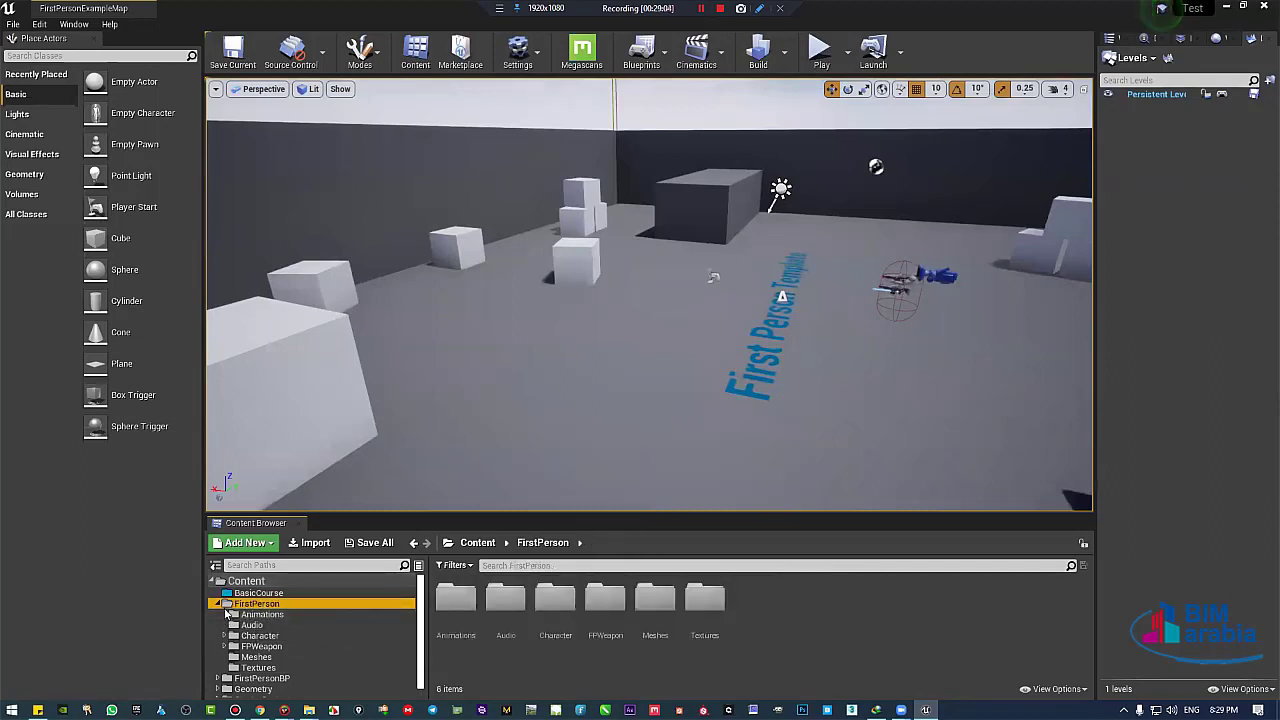
click(260, 615)
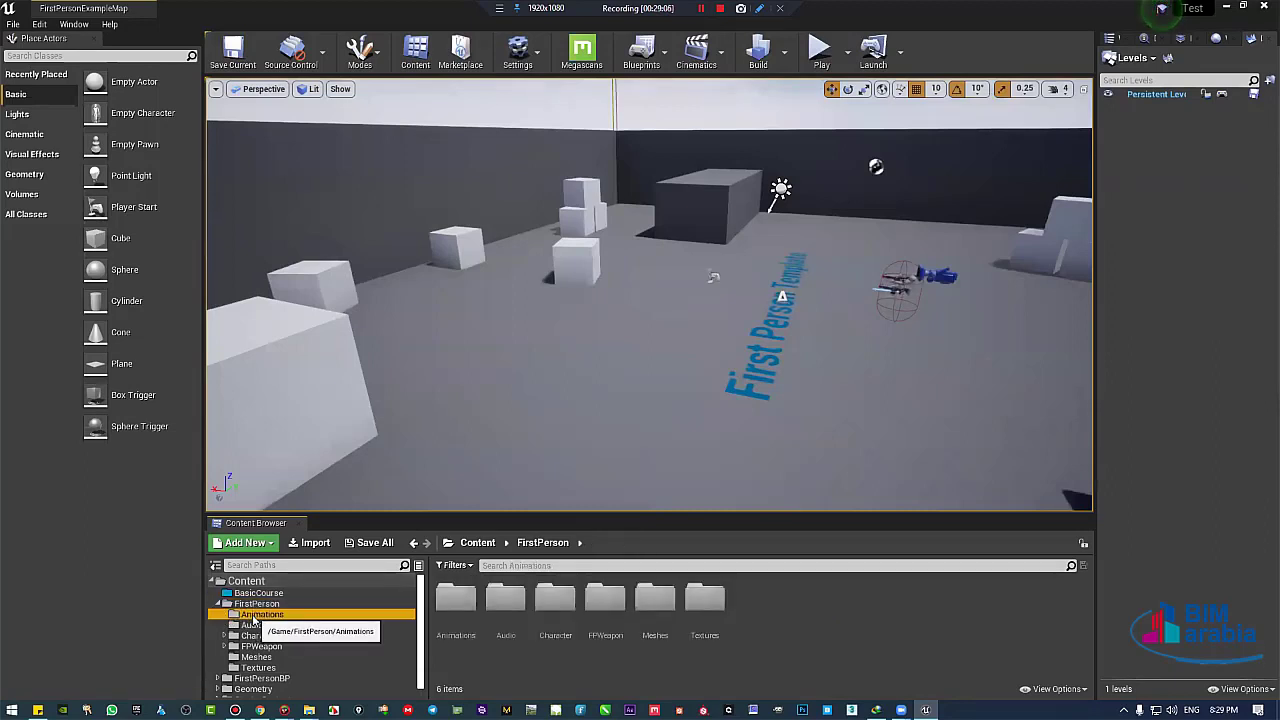
click(268, 627)
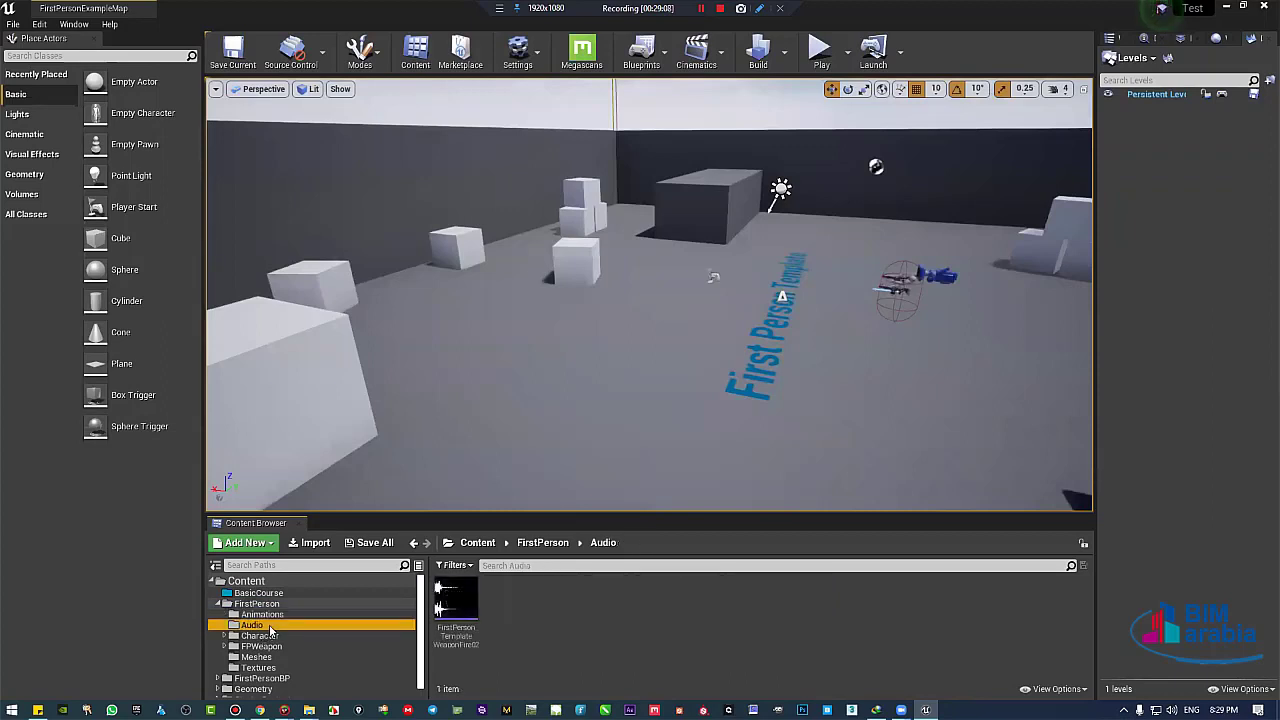
click(455, 600)
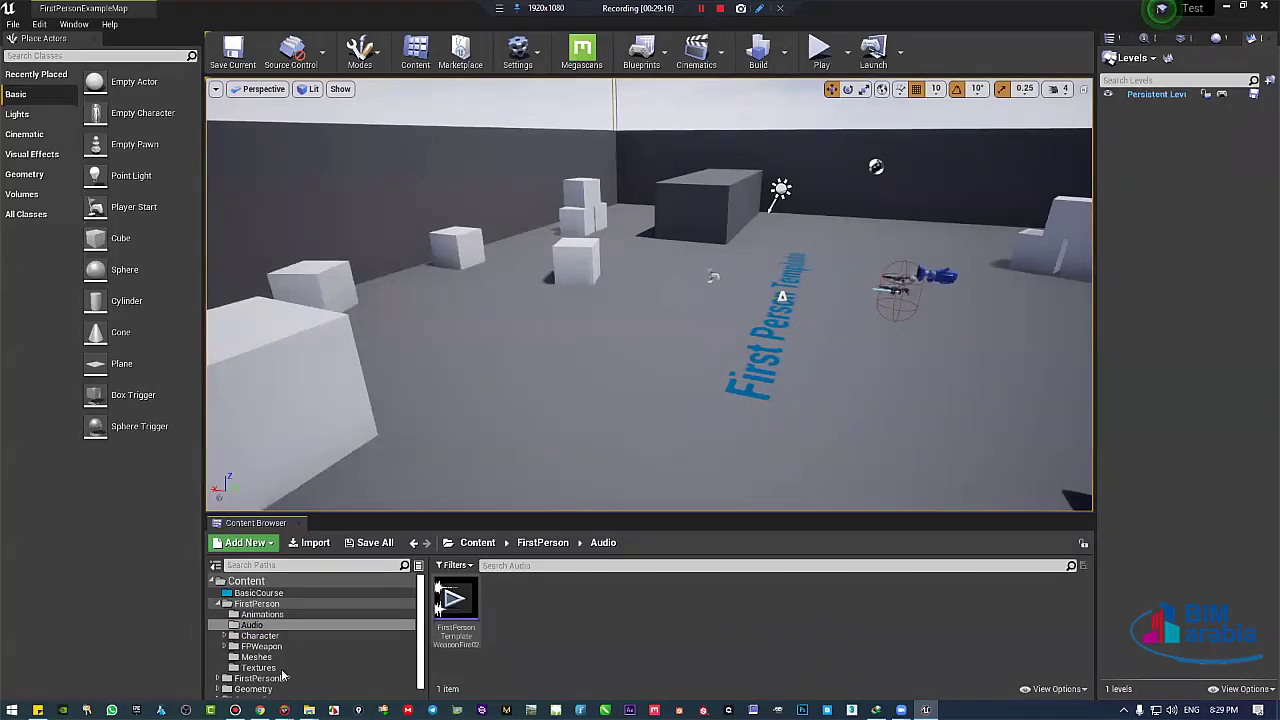
Look through the Textures, Mesh and Materials subfolders of the Character folder, return to FirstPerson and collapse Character in the folder tree.
click(300, 637)
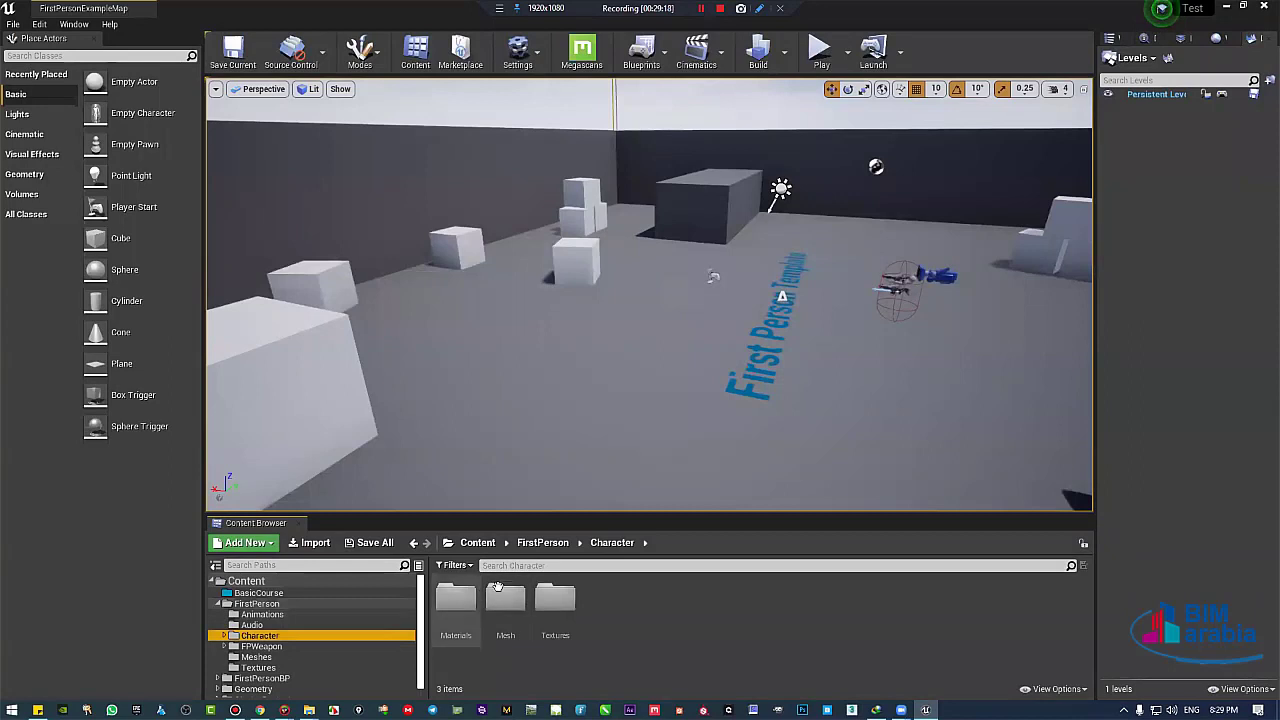
click(456, 615)
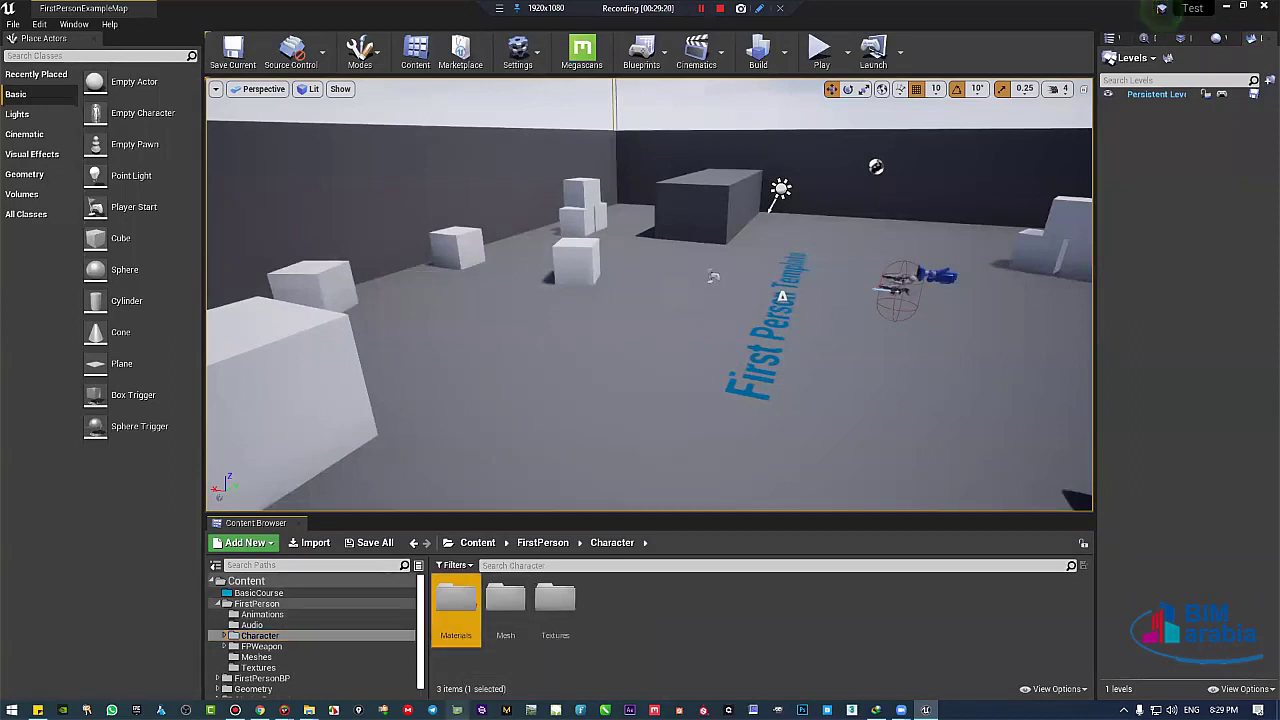
click(508, 612)
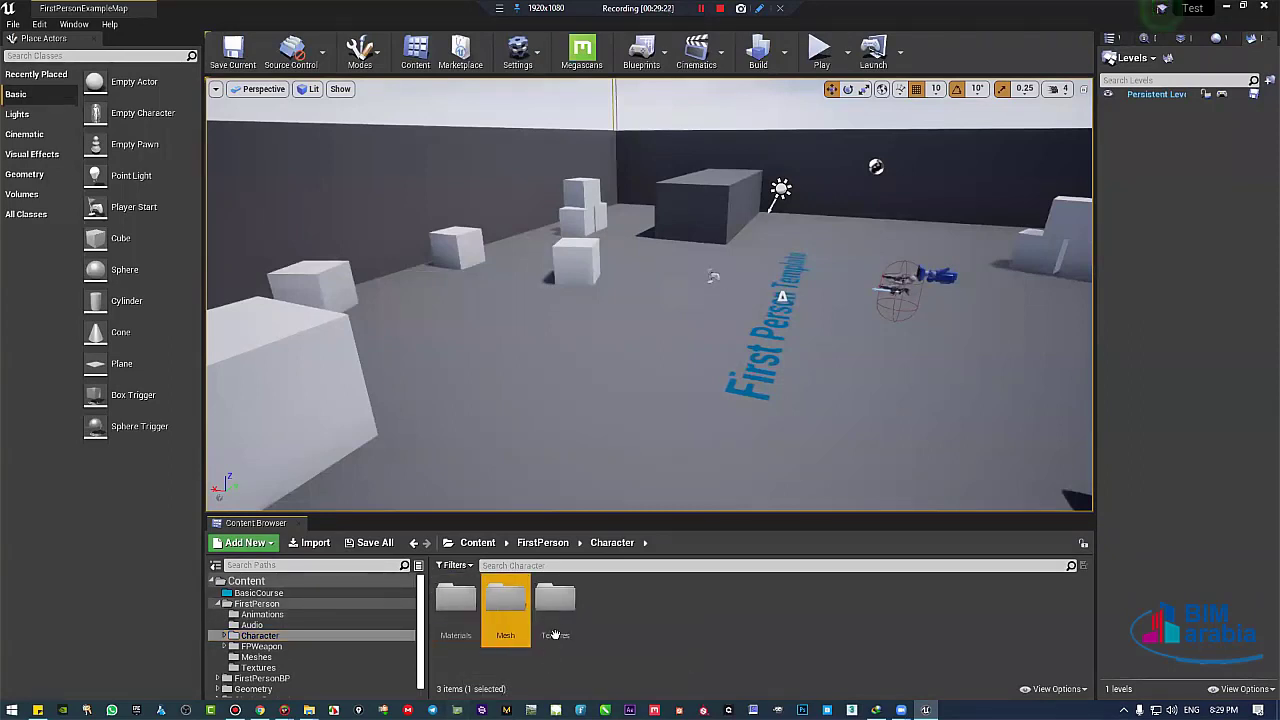
click(563, 608)
double_click(563, 608)
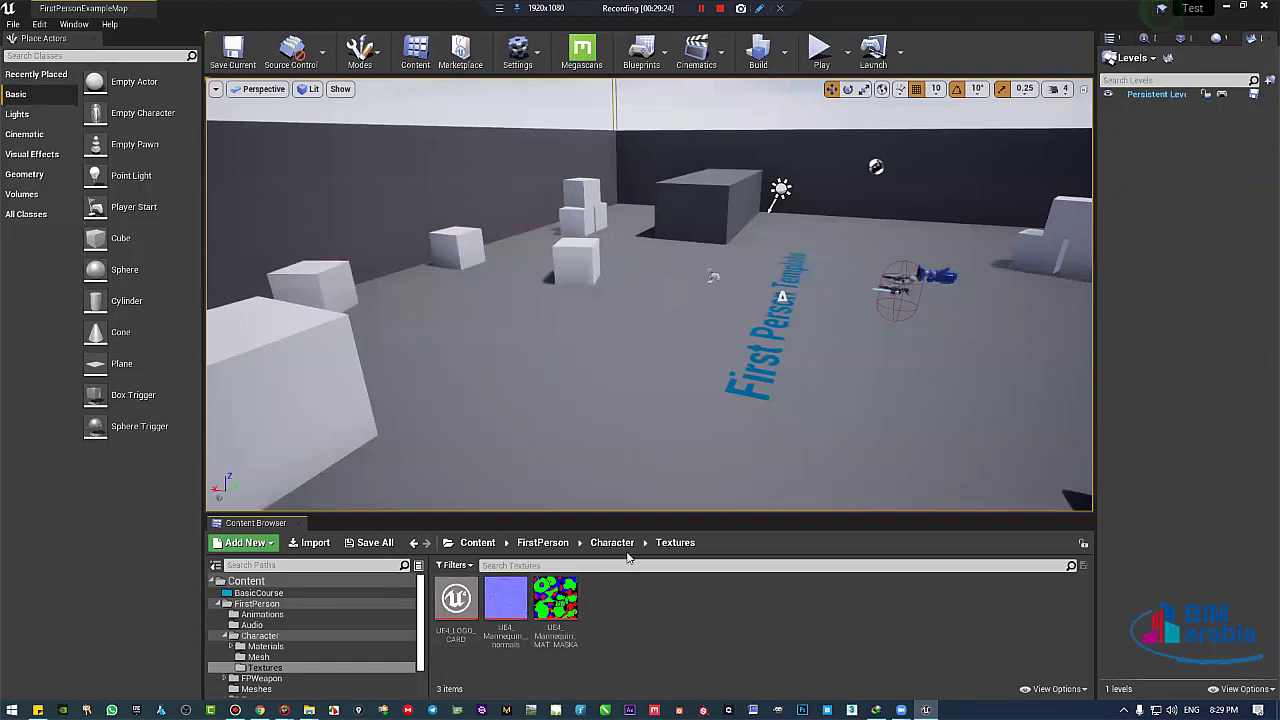
click(608, 543)
double_click(505, 598)
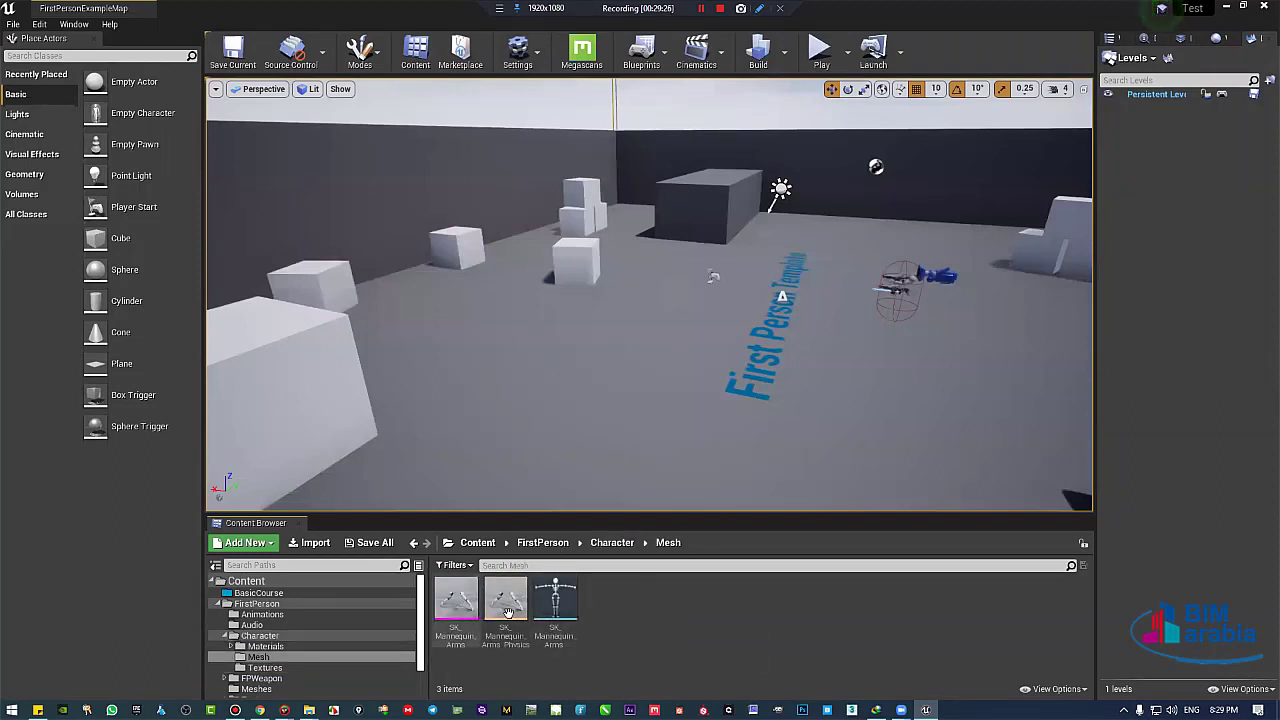
click(612, 543)
double_click(456, 598)
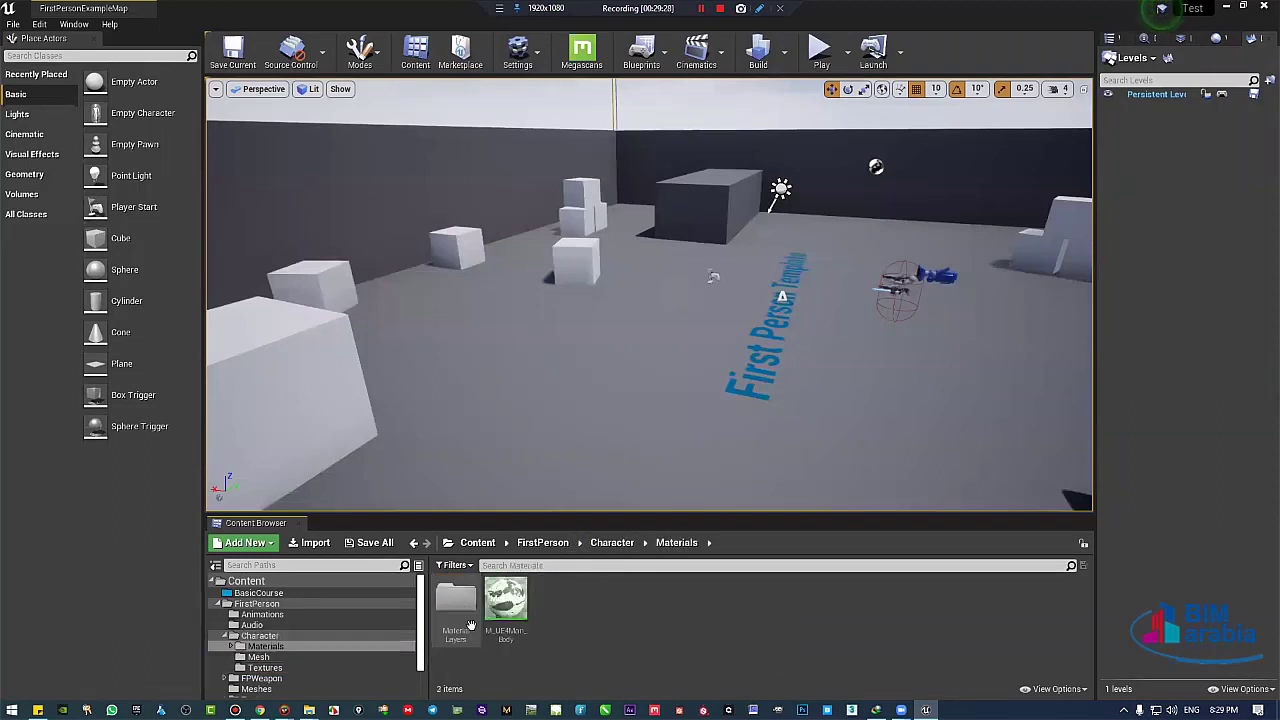
click(612, 543)
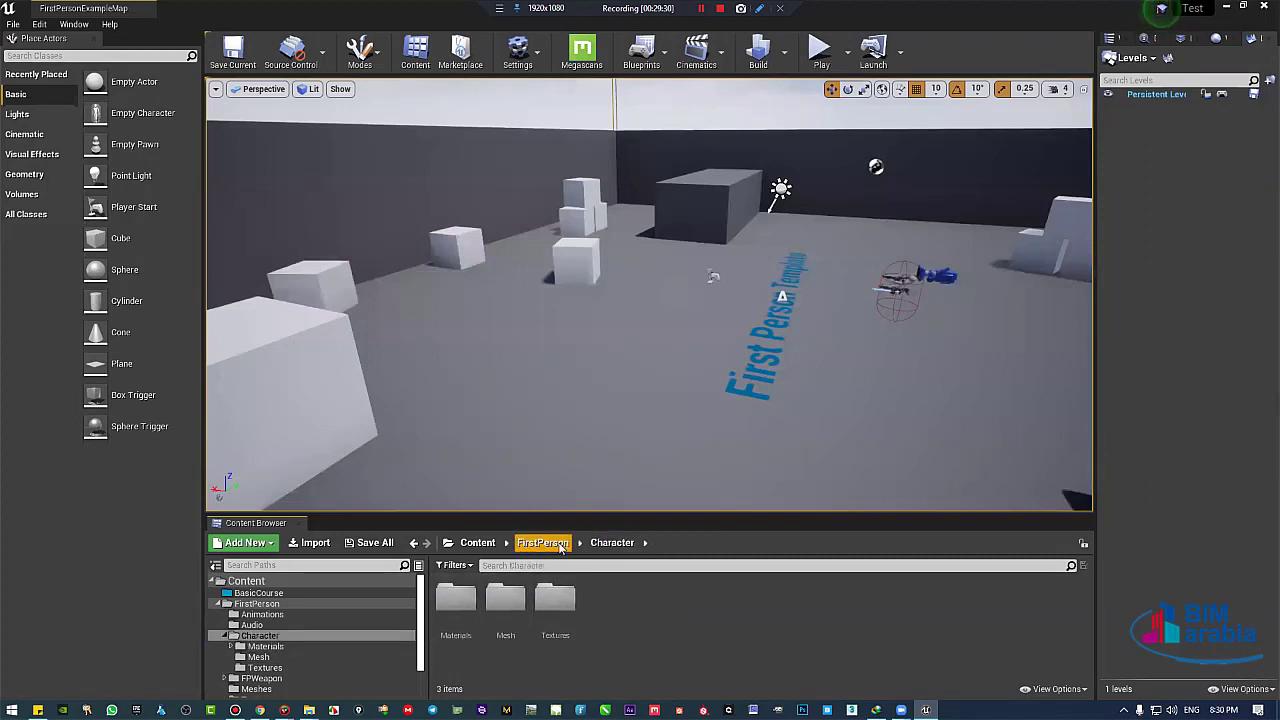
click(543, 543)
click(226, 637)
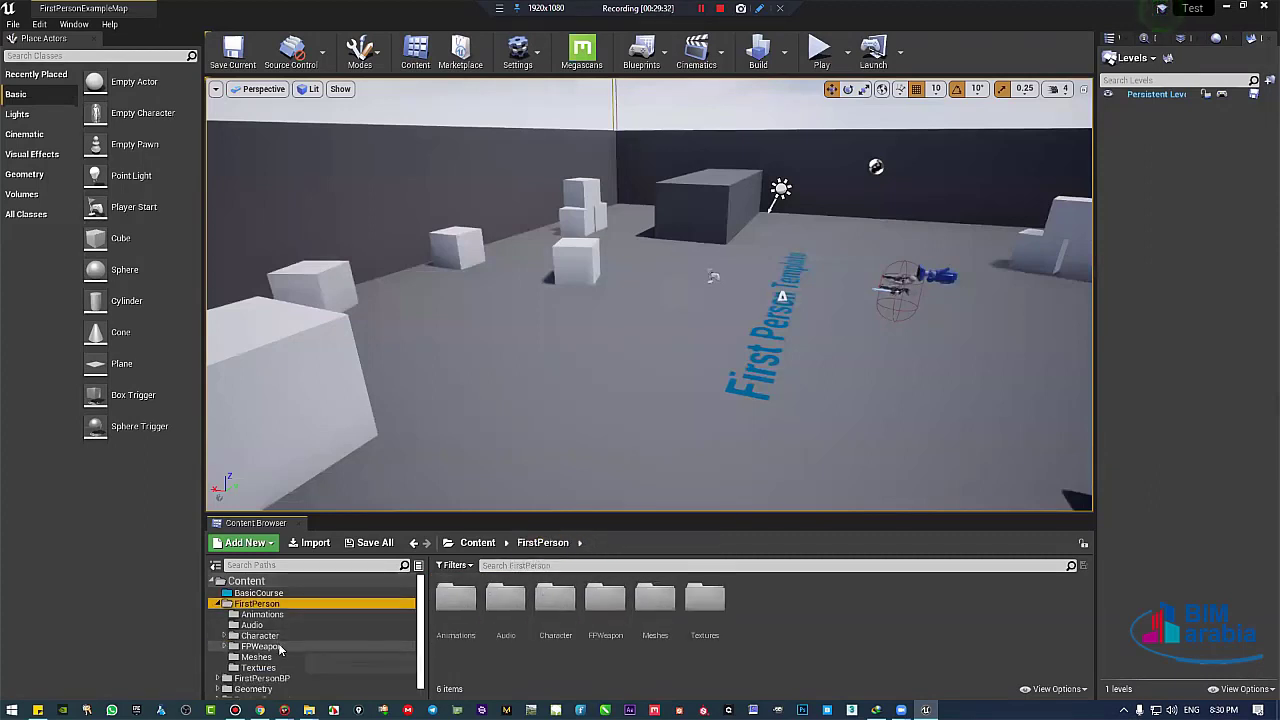
View the Textures subfolder of FPWeapon and open the FPWeapon Mesh folder.
click(297, 647)
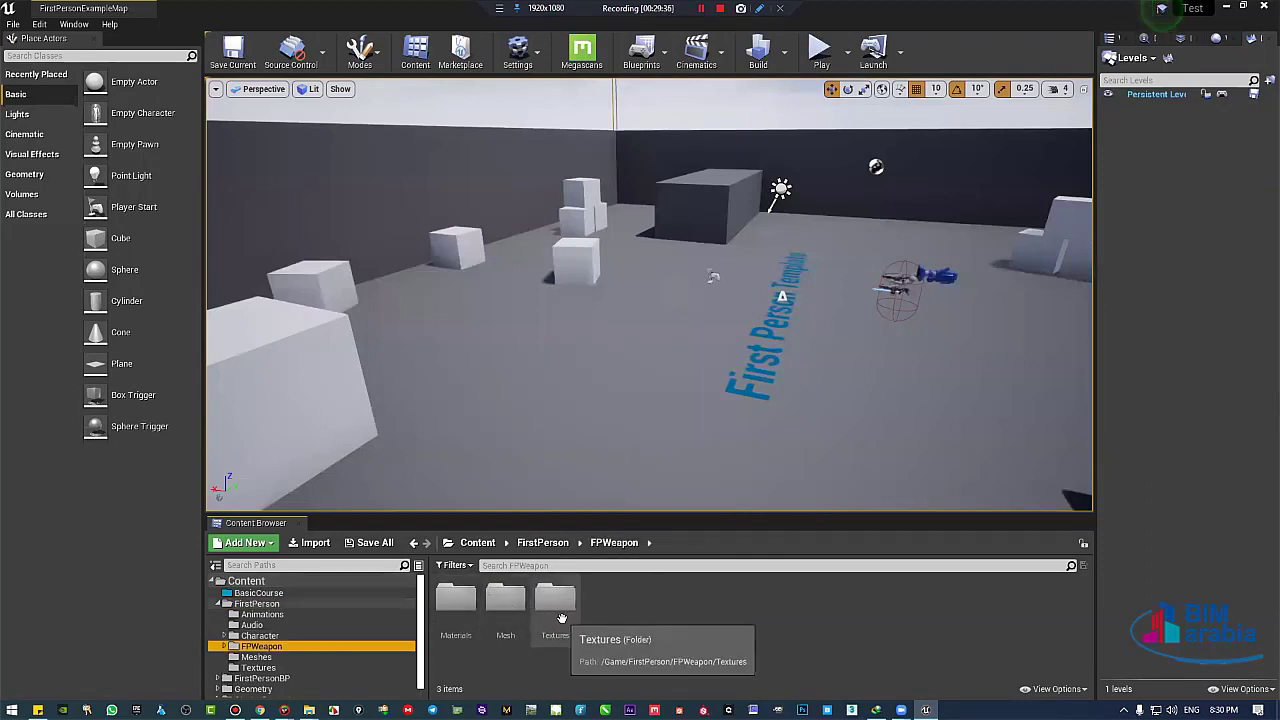
double_click(556, 602)
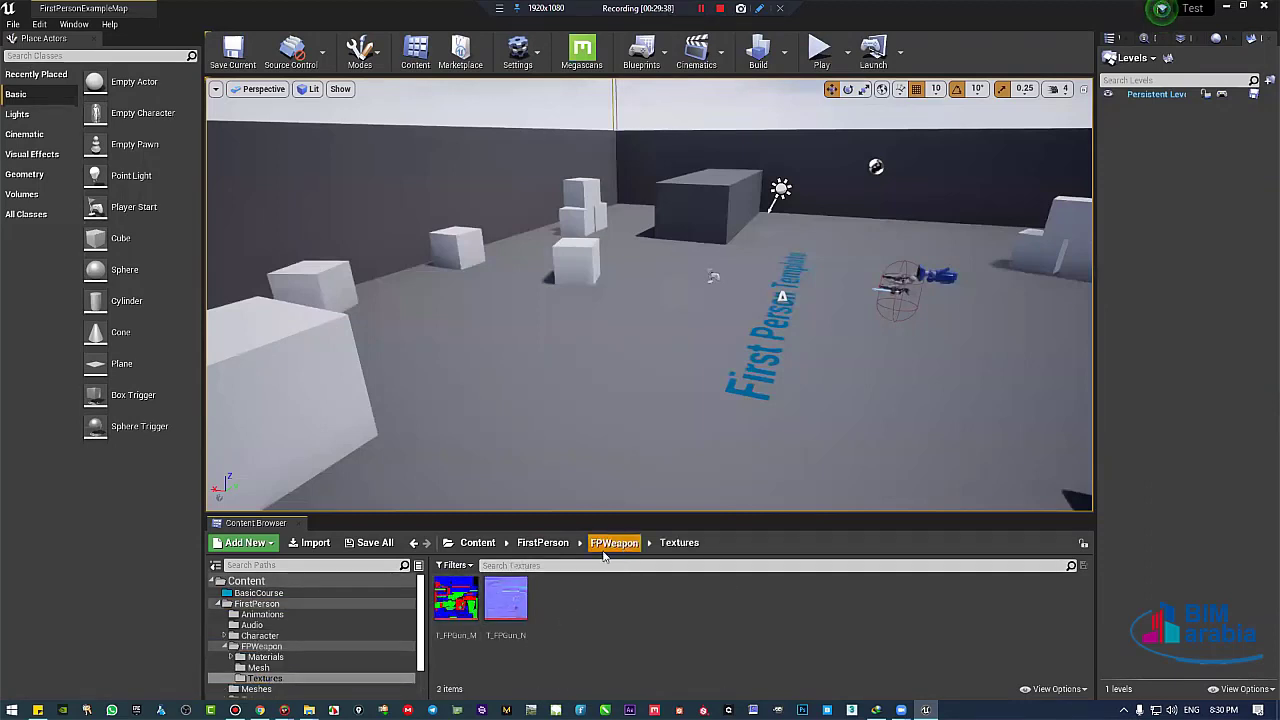
click(605, 547)
double_click(493, 608)
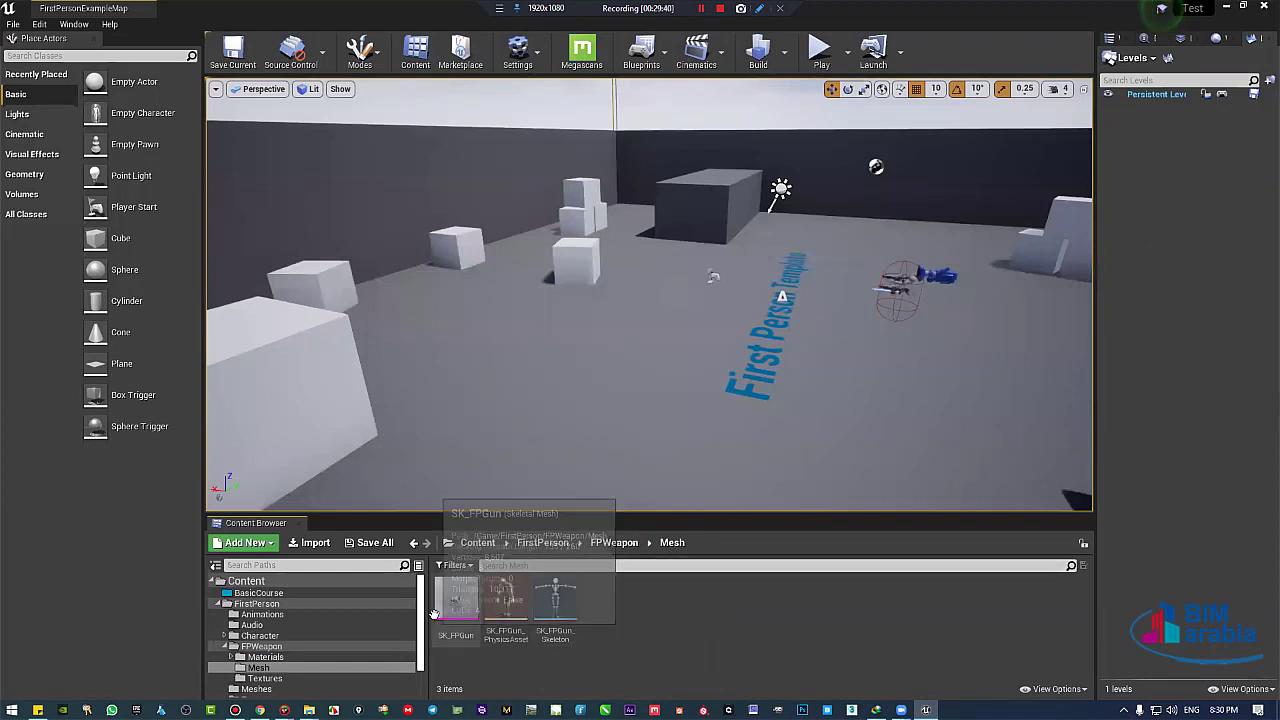
mouse_move(456, 600)
mouse_down()
mouse_move(500, 434)
mouse_move(462, 603)
mouse_up()
click(727, 629)
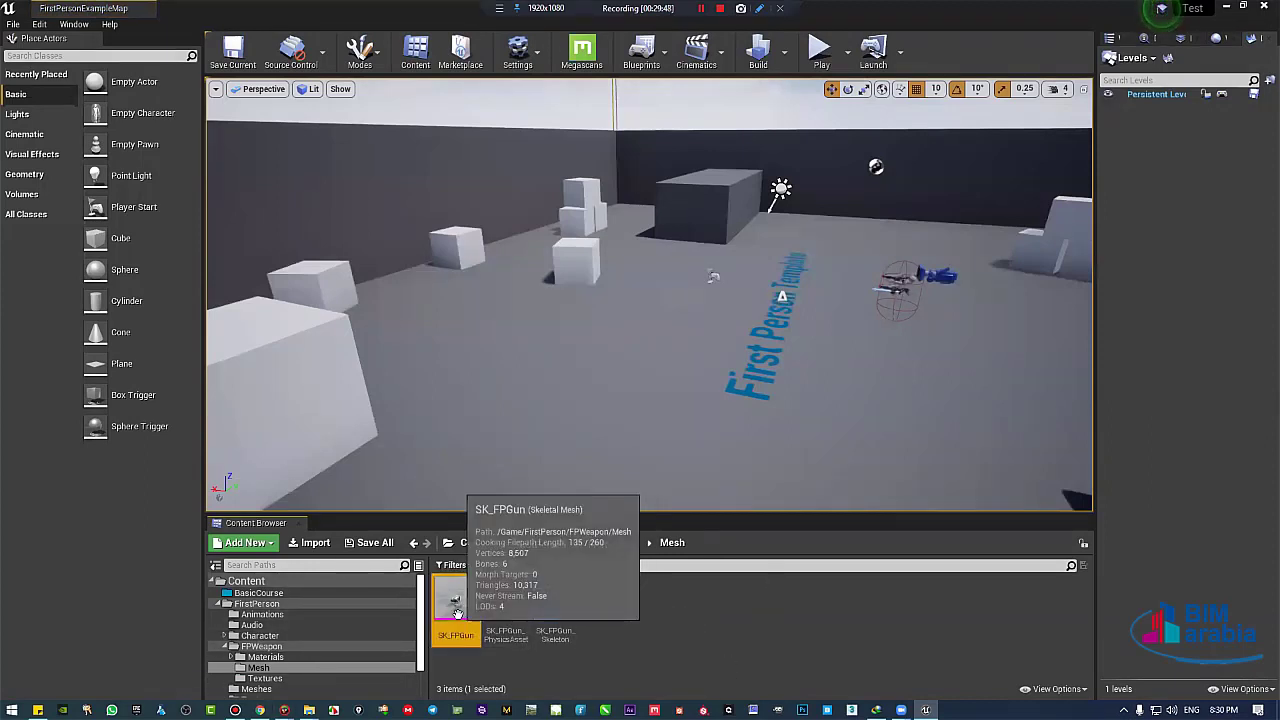
mouse_move(457, 603)
mouse_down()
mouse_move(644, 378)
mouse_move(466, 590)
mouse_move(452, 628)
mouse_up()
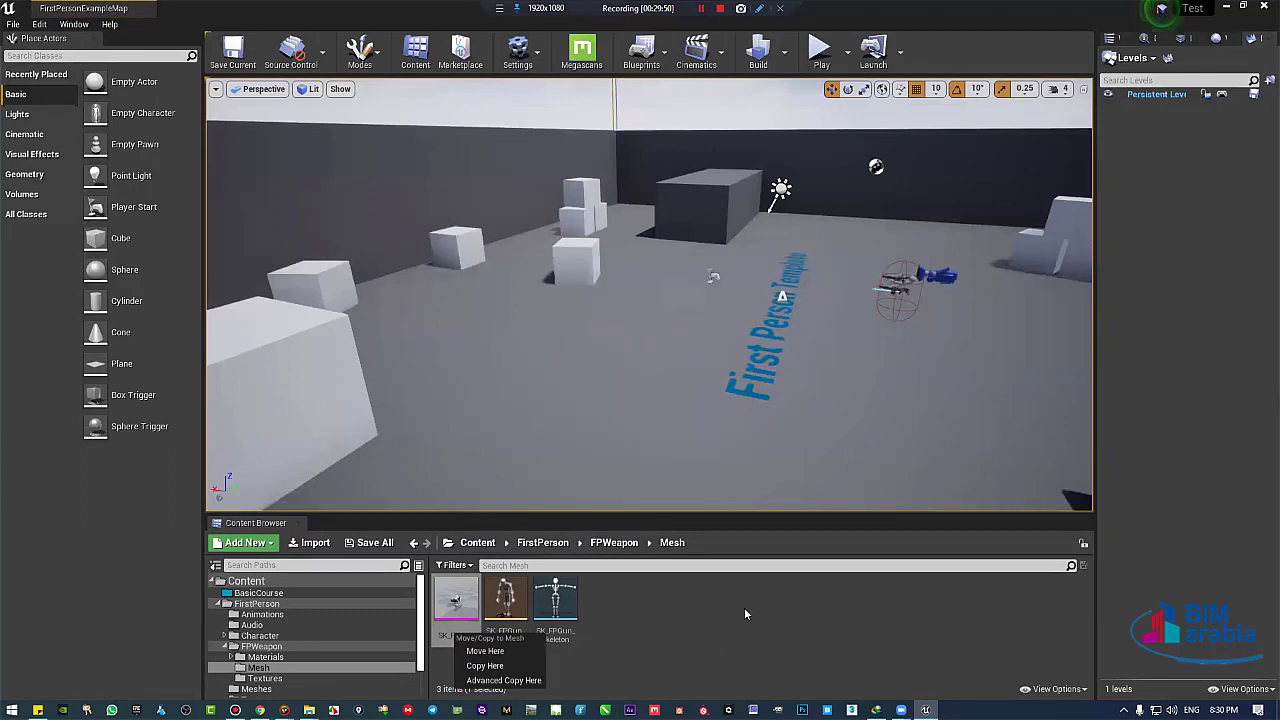
click(747, 613)
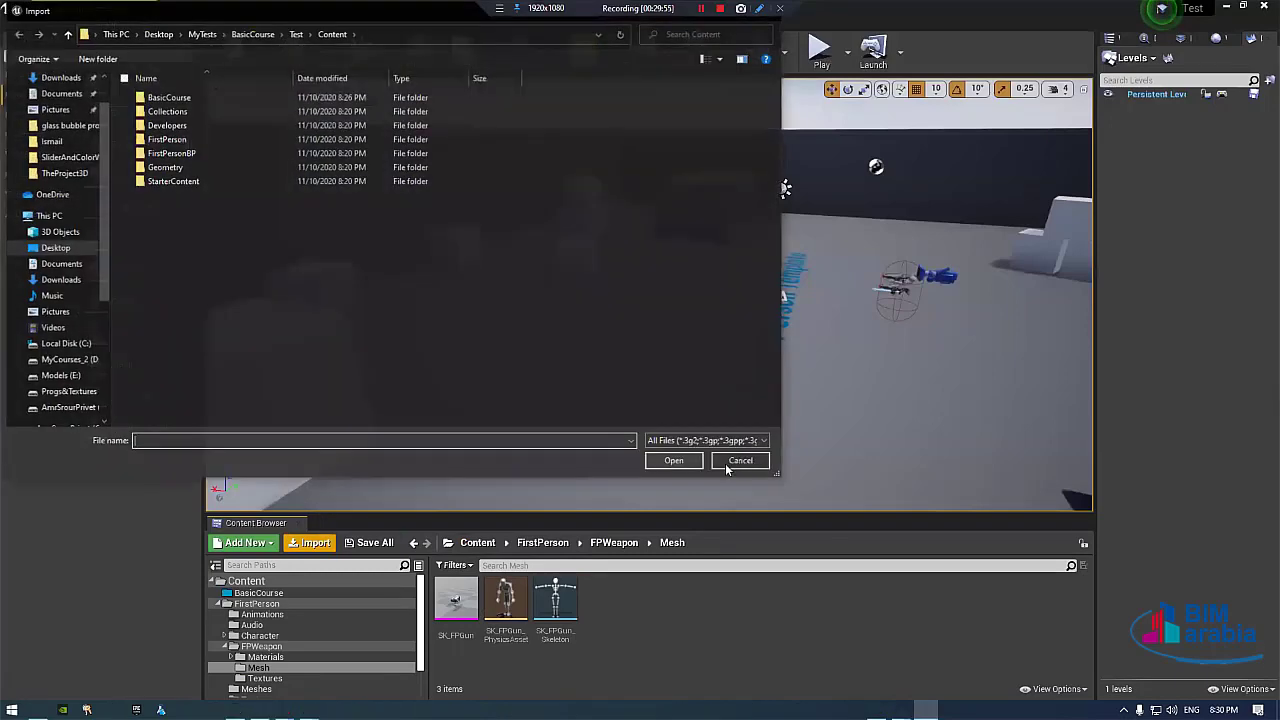
key(Escape)
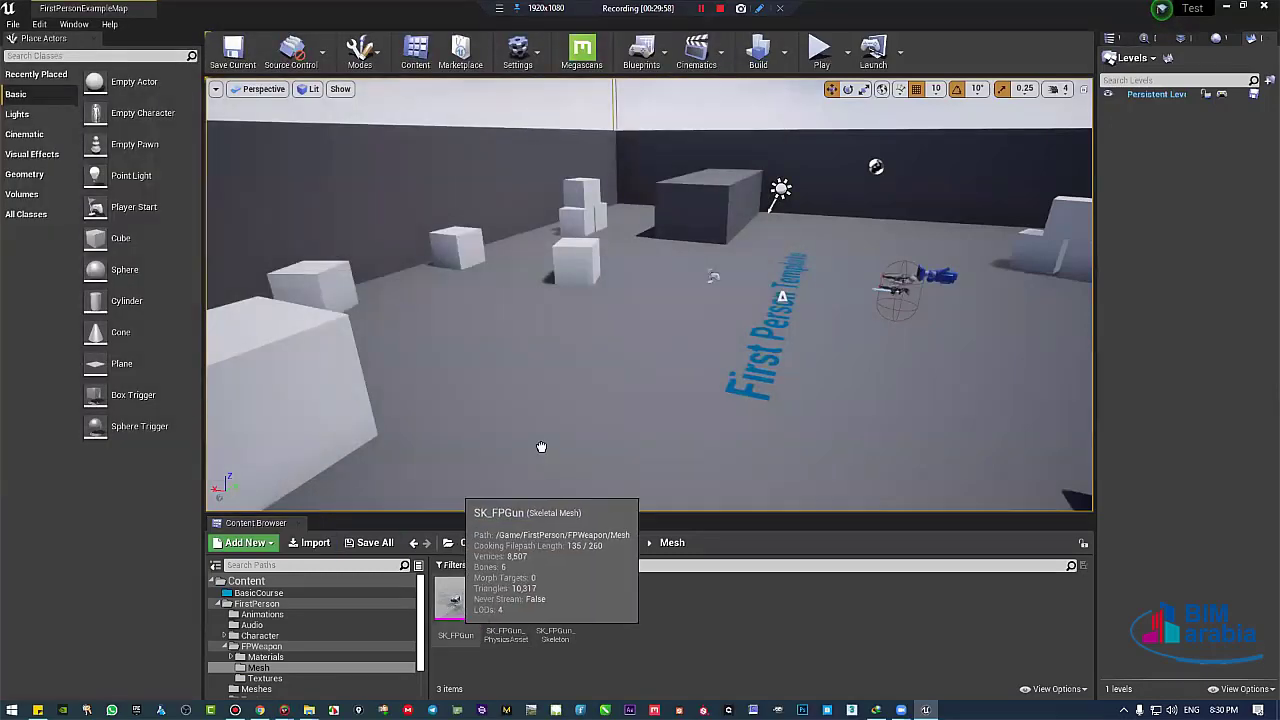
Place the SK_FPGun skeletal mesh on the open floor of the level and bring it into close view.
drag(457, 600, 590, 371)
right_drag(736, 394, 610, 410)
key(w)
key(w)
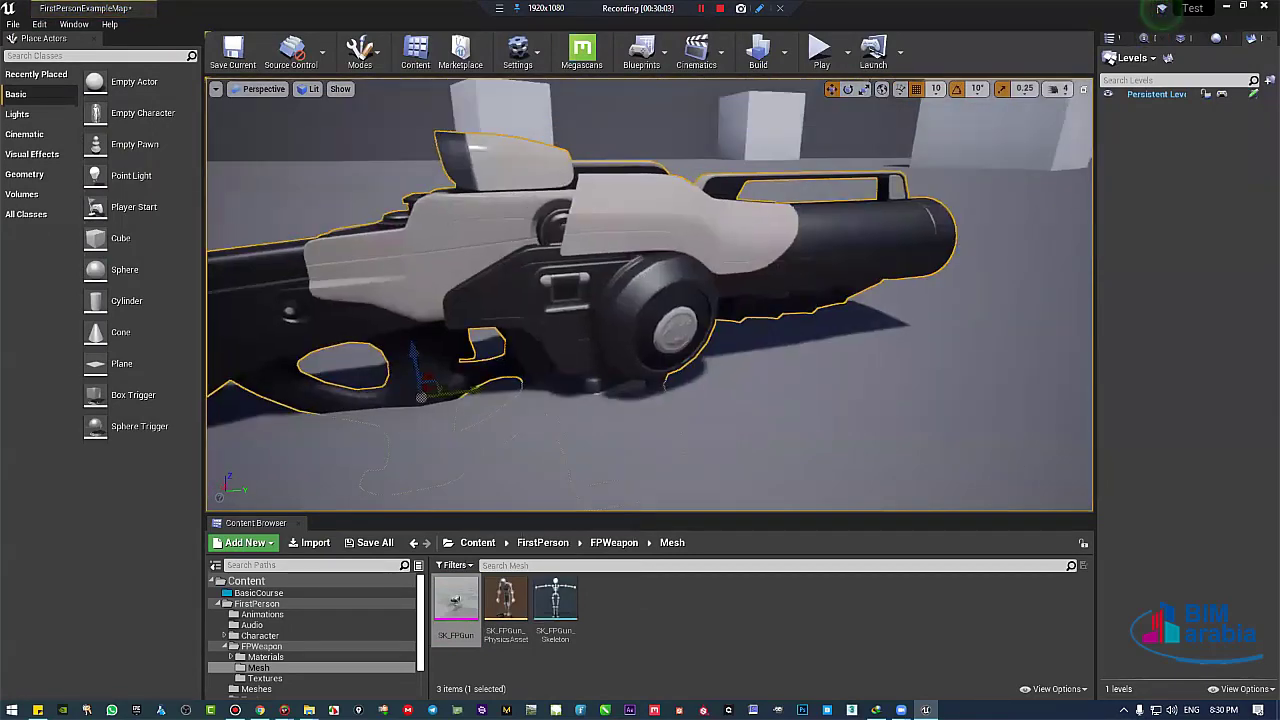
Examine the placed gun up close from several angles and from a distance against the surrounding cubes.
mouse_move(754, 404)
right_down()
mouse_move(706, 384)
mouse_move(754, 404)
right_up()
key(q)
key(e)
key(w)
drag(754, 404, 754, 456)
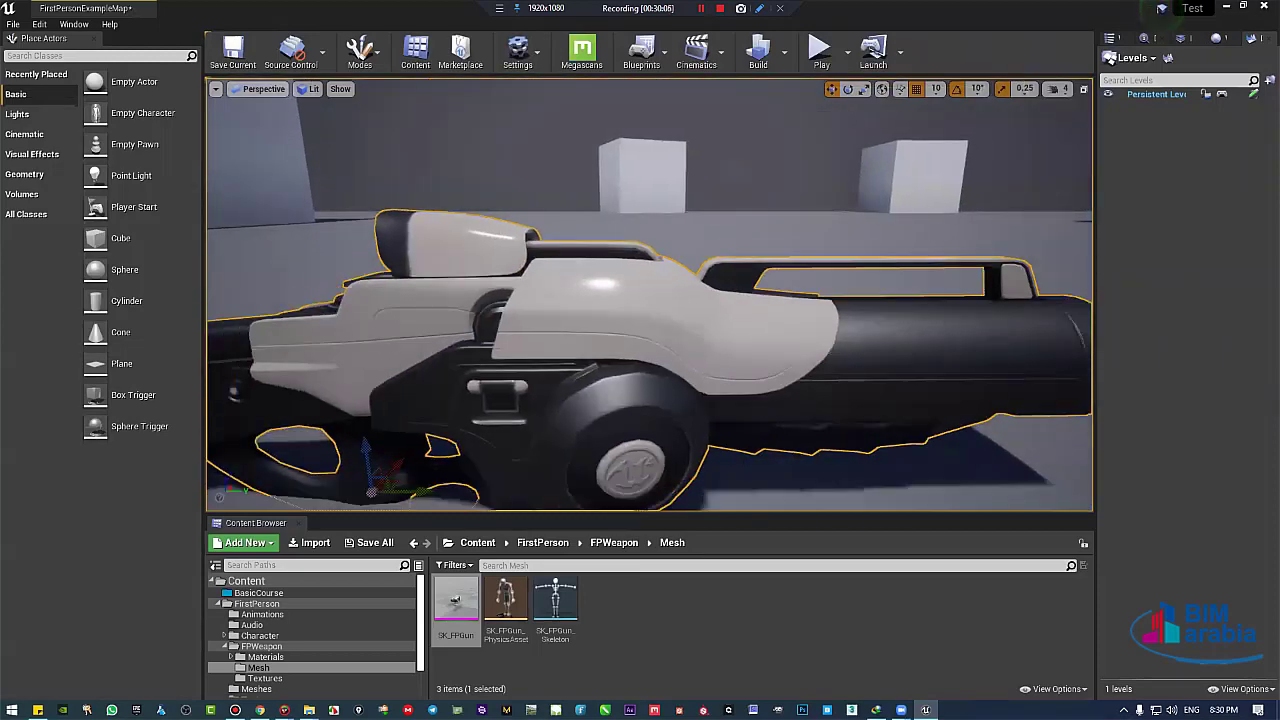
alt+drag(762, 392, 786, 413)
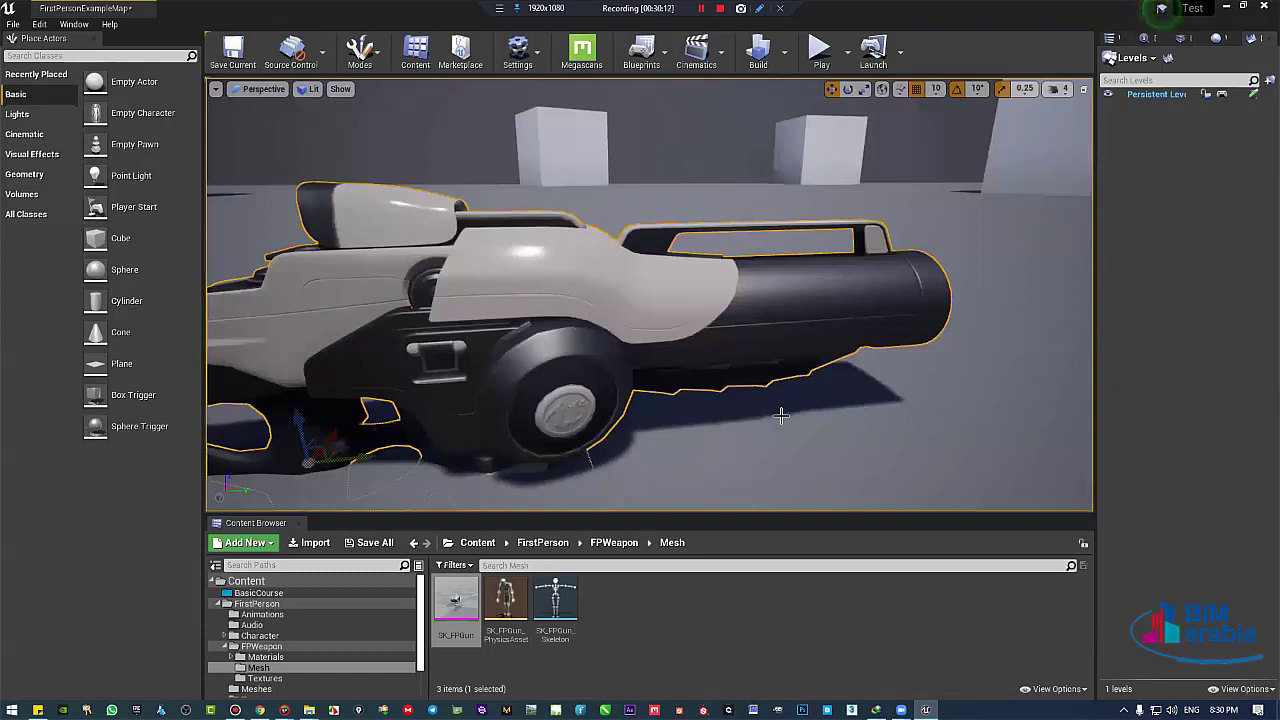
right_drag(661, 354, 732, 350)
key(a)
key(a)
key(s)
key(d)
key(w)
key(s)
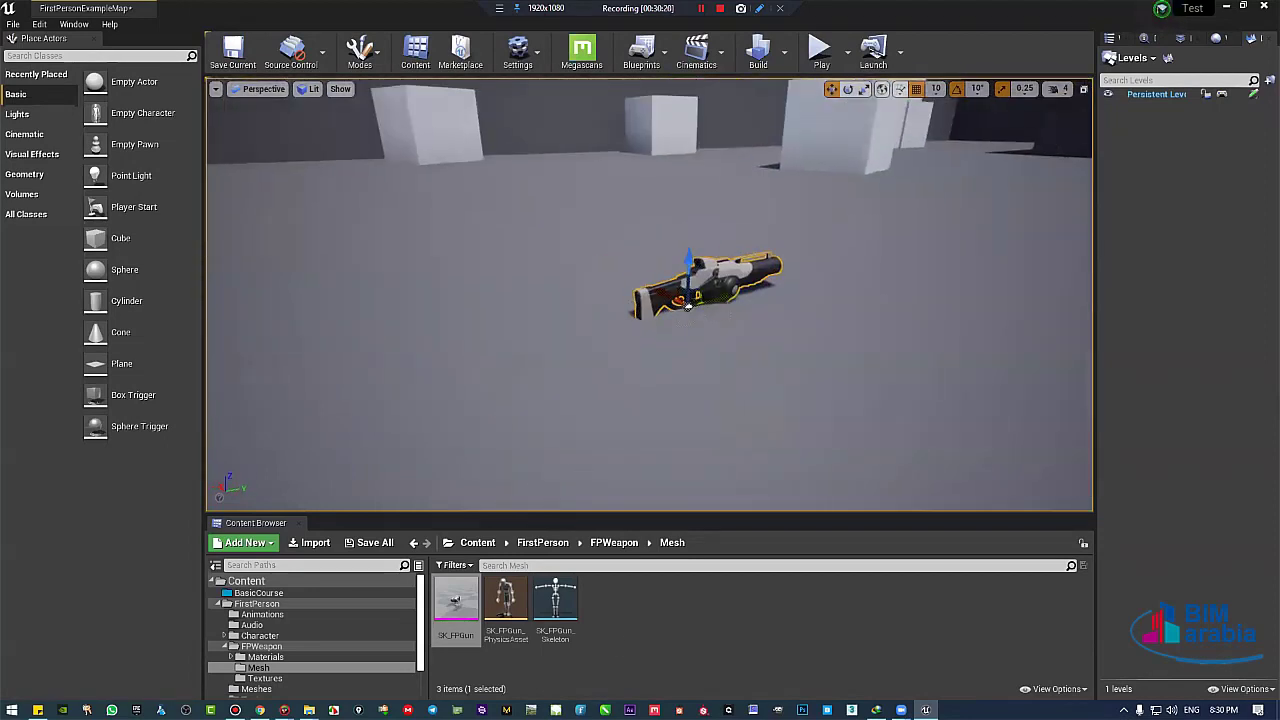
Delete the gun mesh from the level and look through the FPWeapon, Meshes and Textures folders under FirstPerson.
key(Delete)
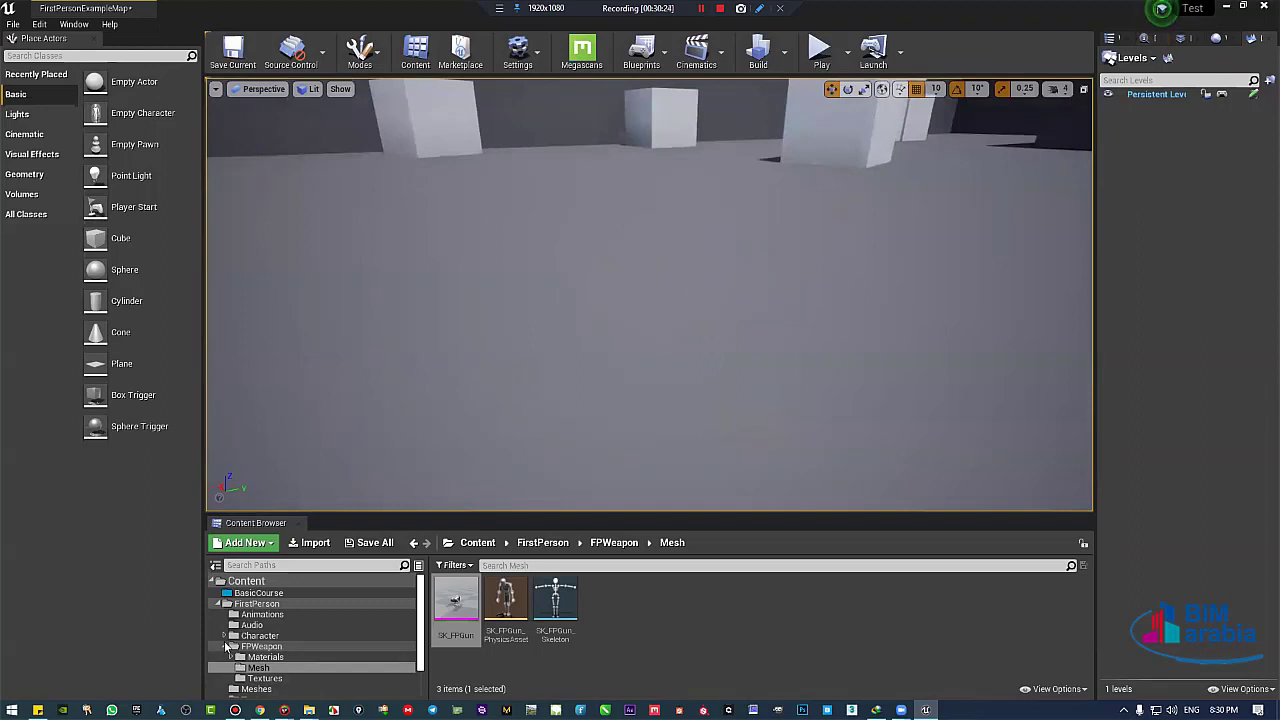
click(255, 646)
double_click(278, 646)
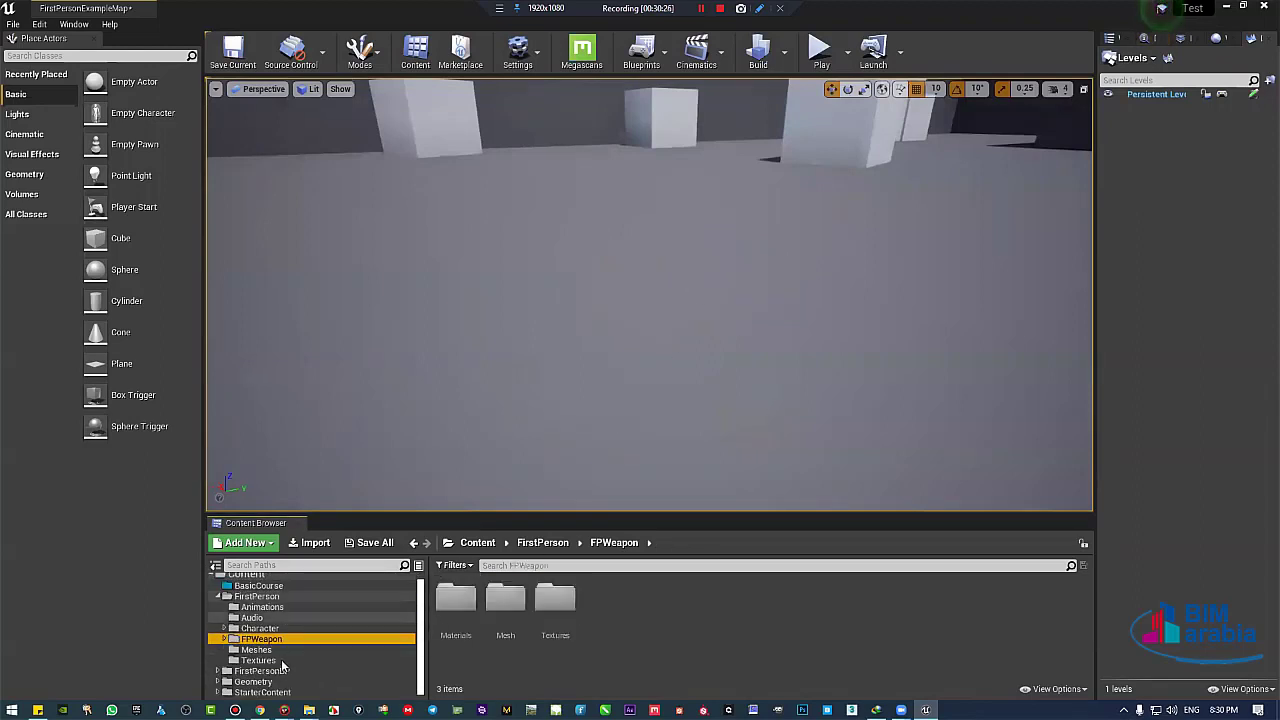
click(286, 652)
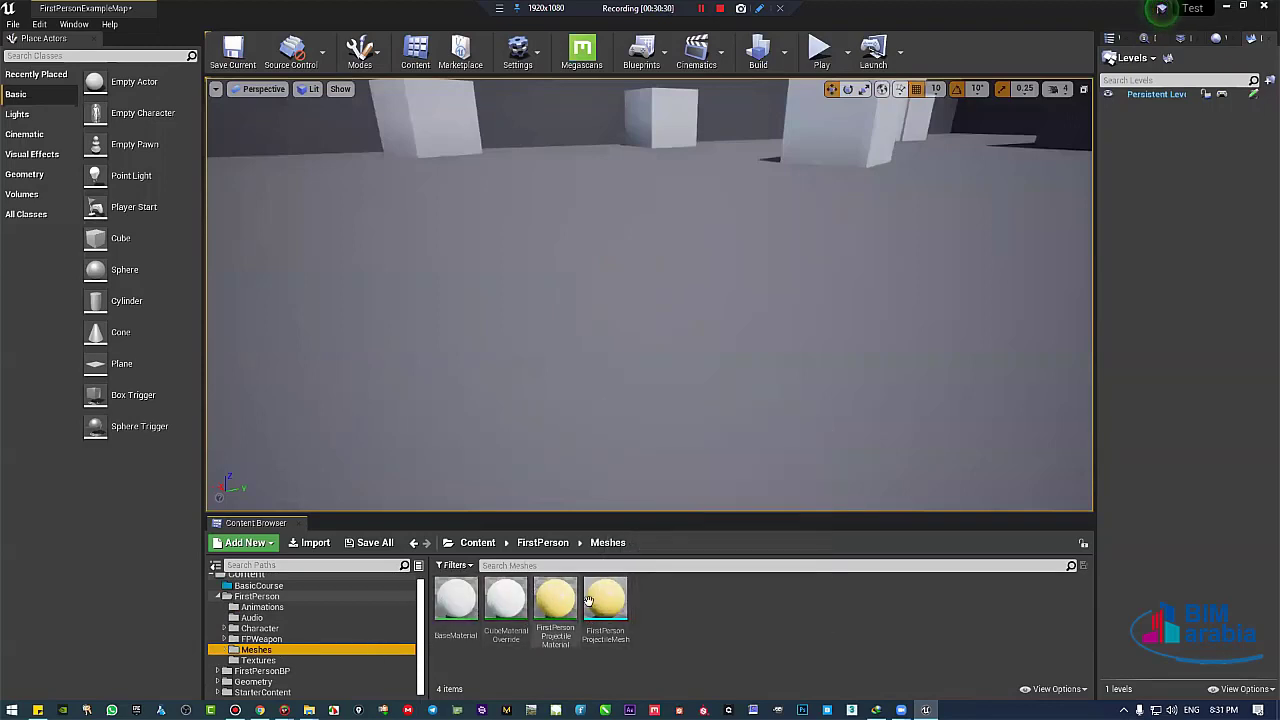
click(257, 661)
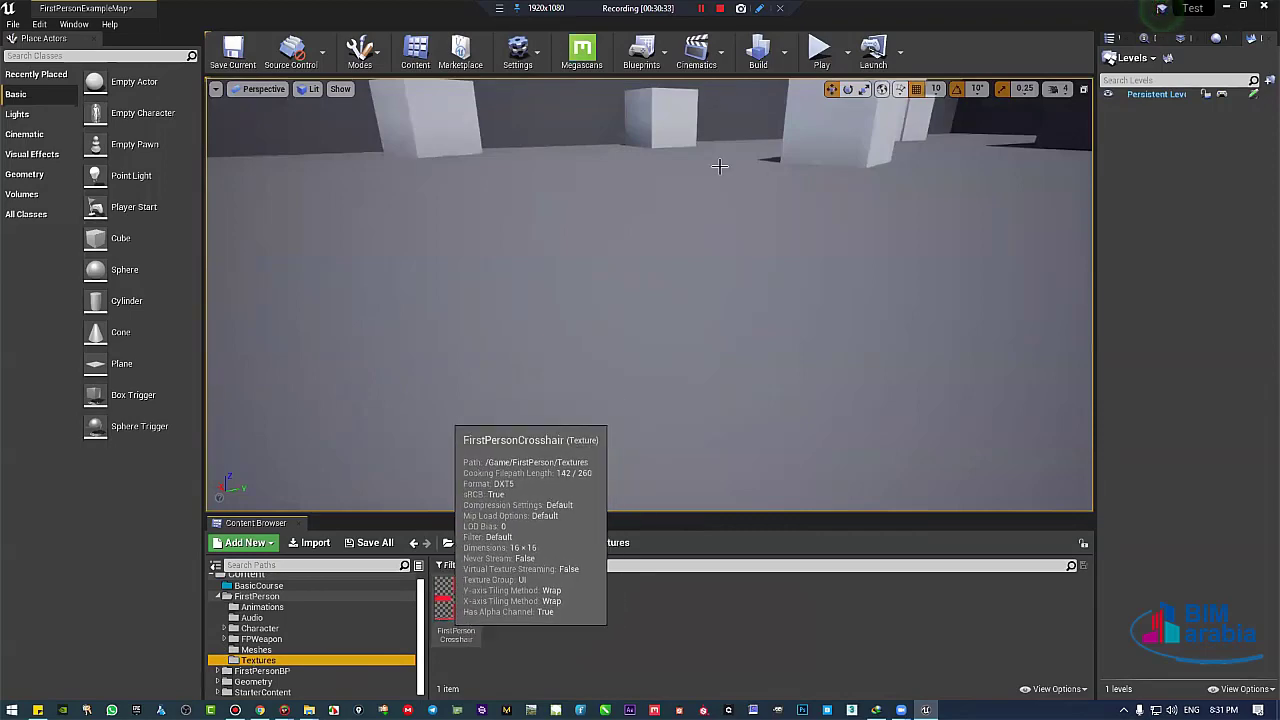
Play-test the level in the viewport and stop the session.
click(814, 62)
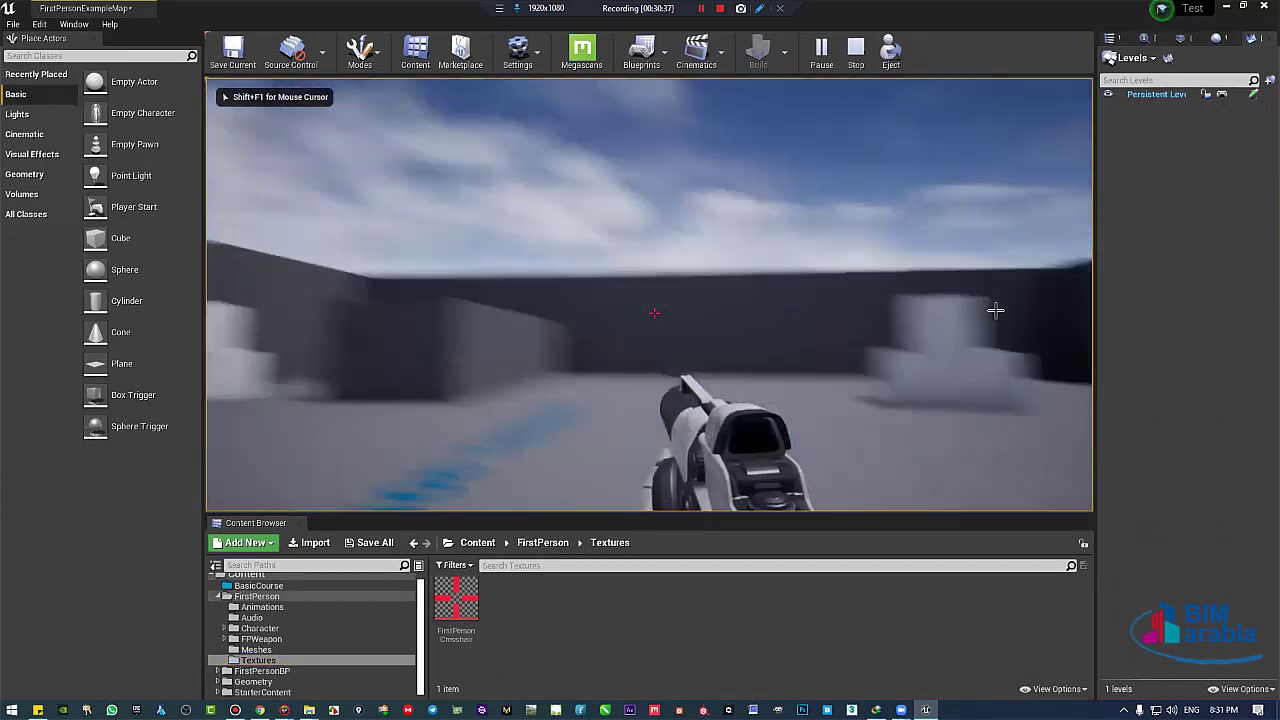
key(Escape)
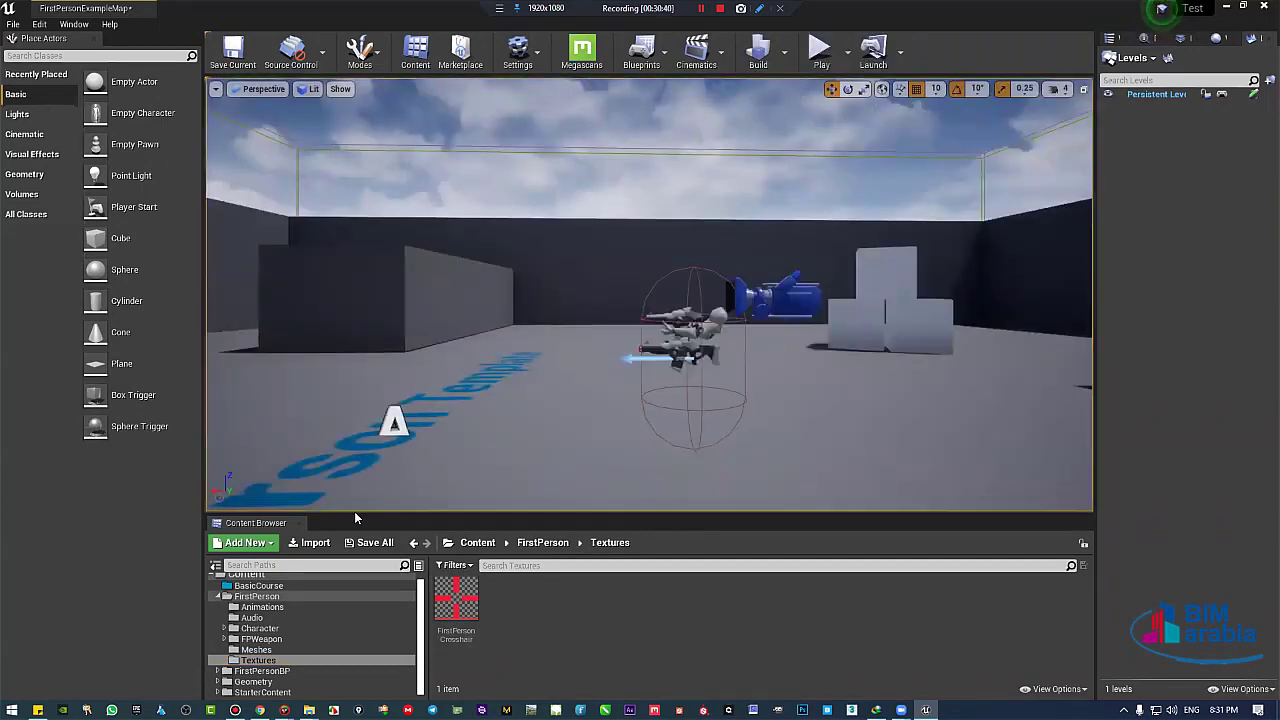
Resize the Content Browser and examine the blueprint assets in the Blueprints folder of FirstPersonBP.
drag(355, 512, 300, 281)
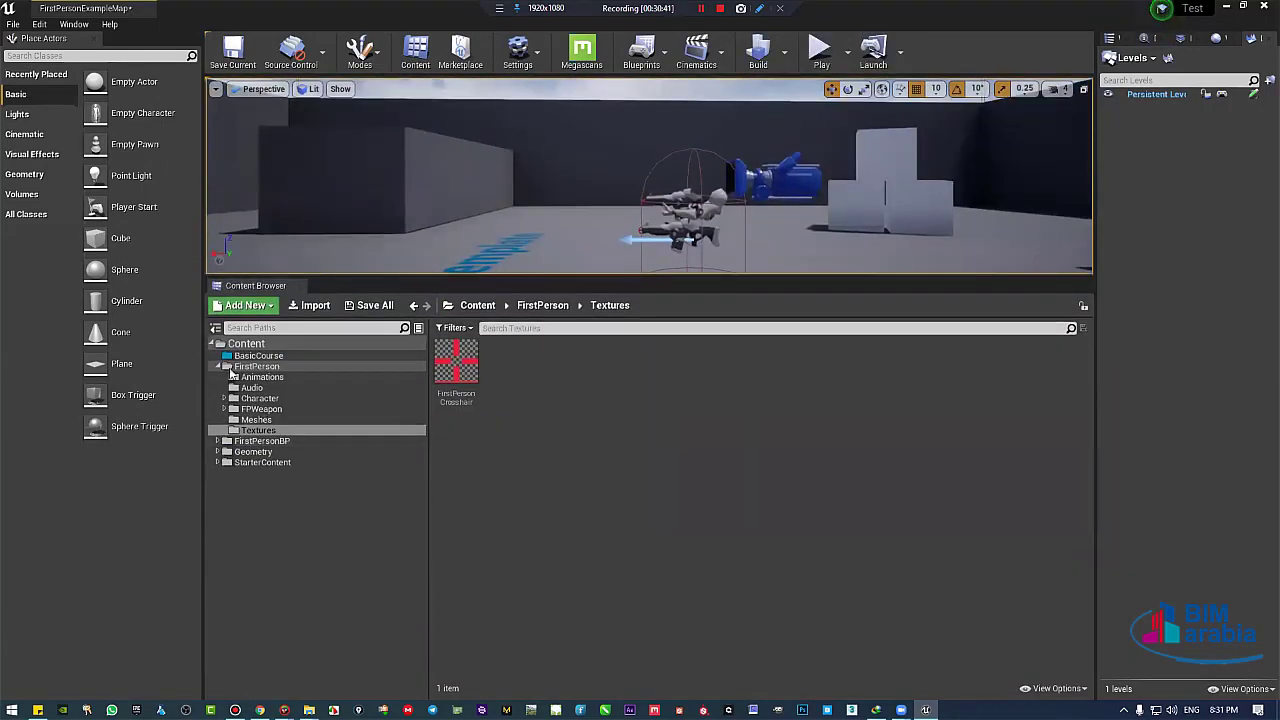
double_click(252, 366)
click(262, 377)
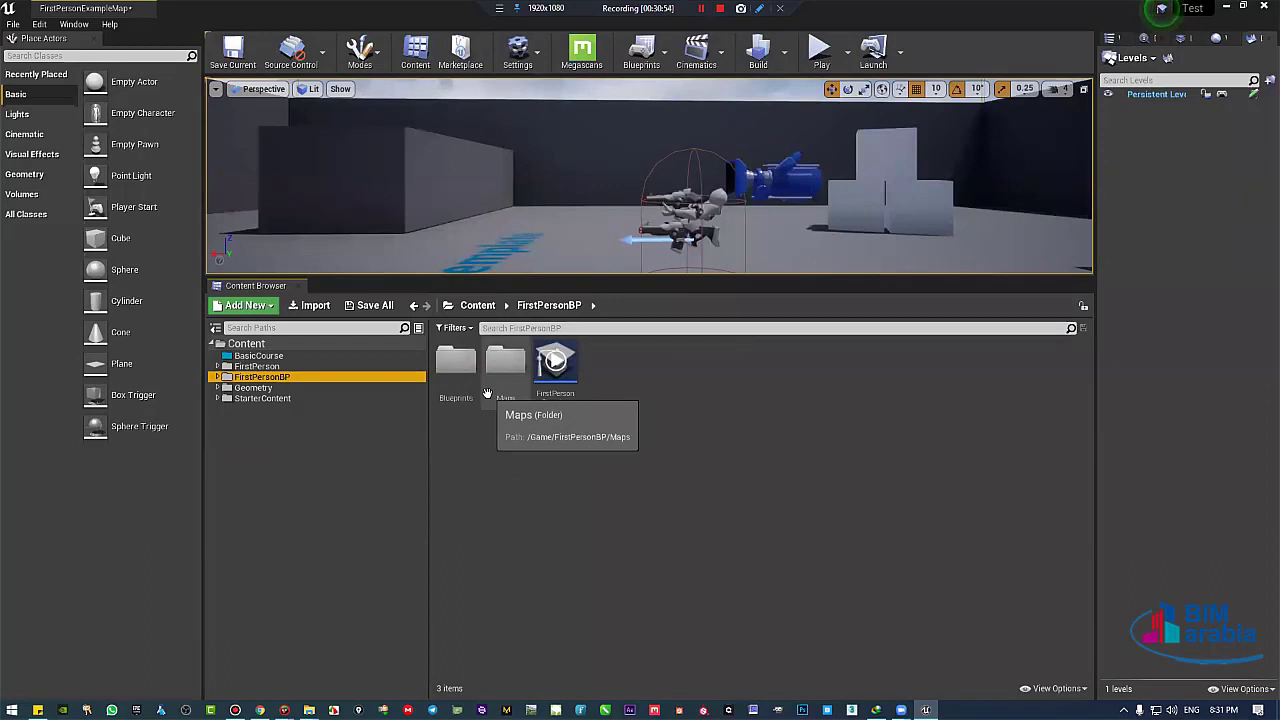
double_click(456, 362)
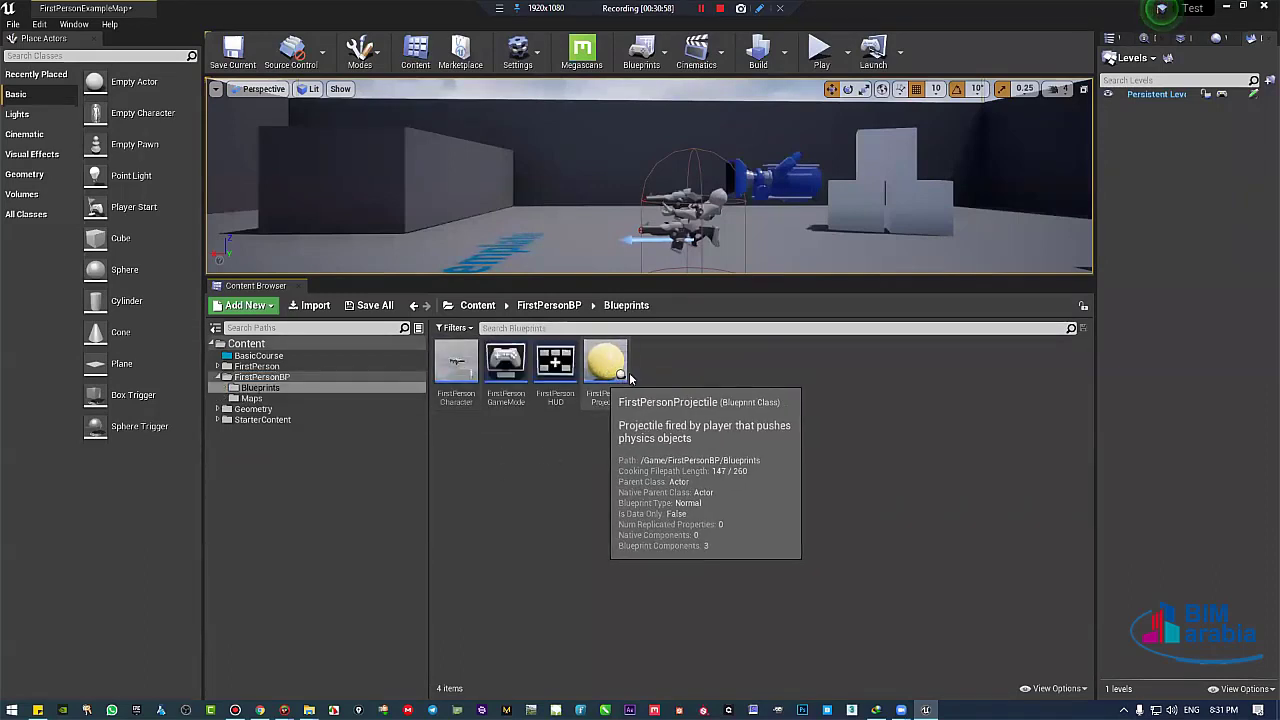
click(468, 368)
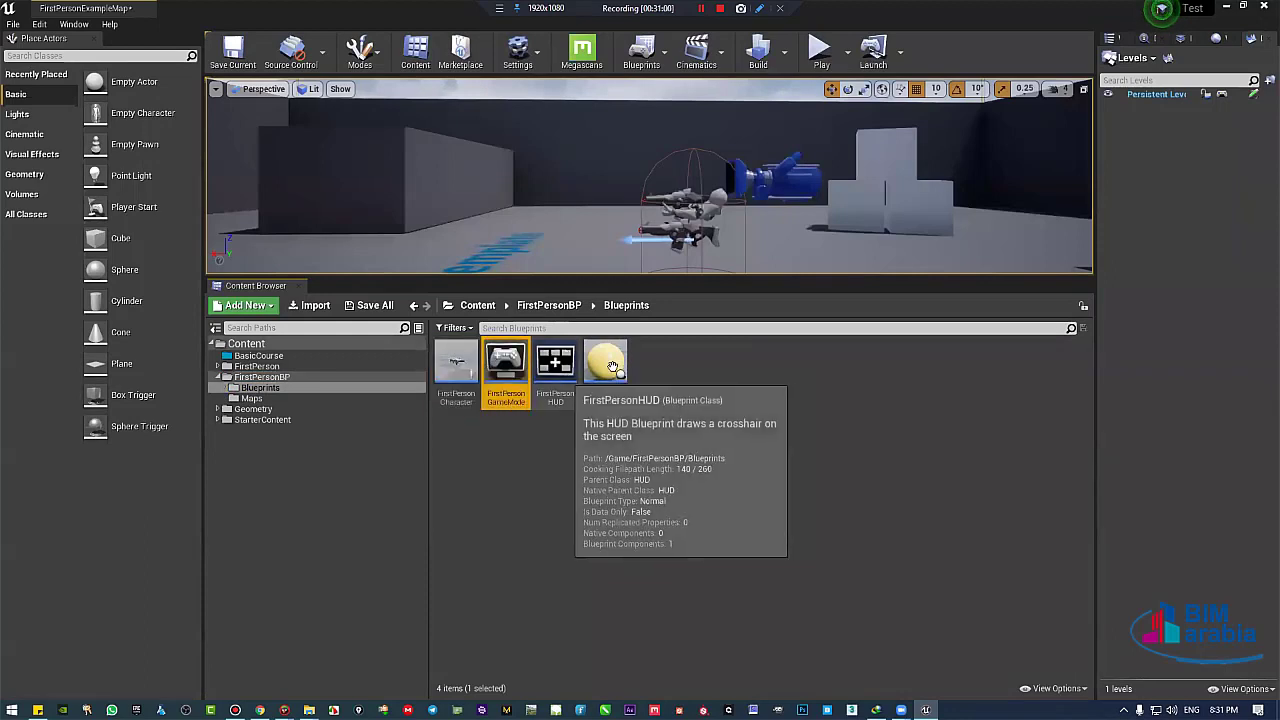
click(604, 378)
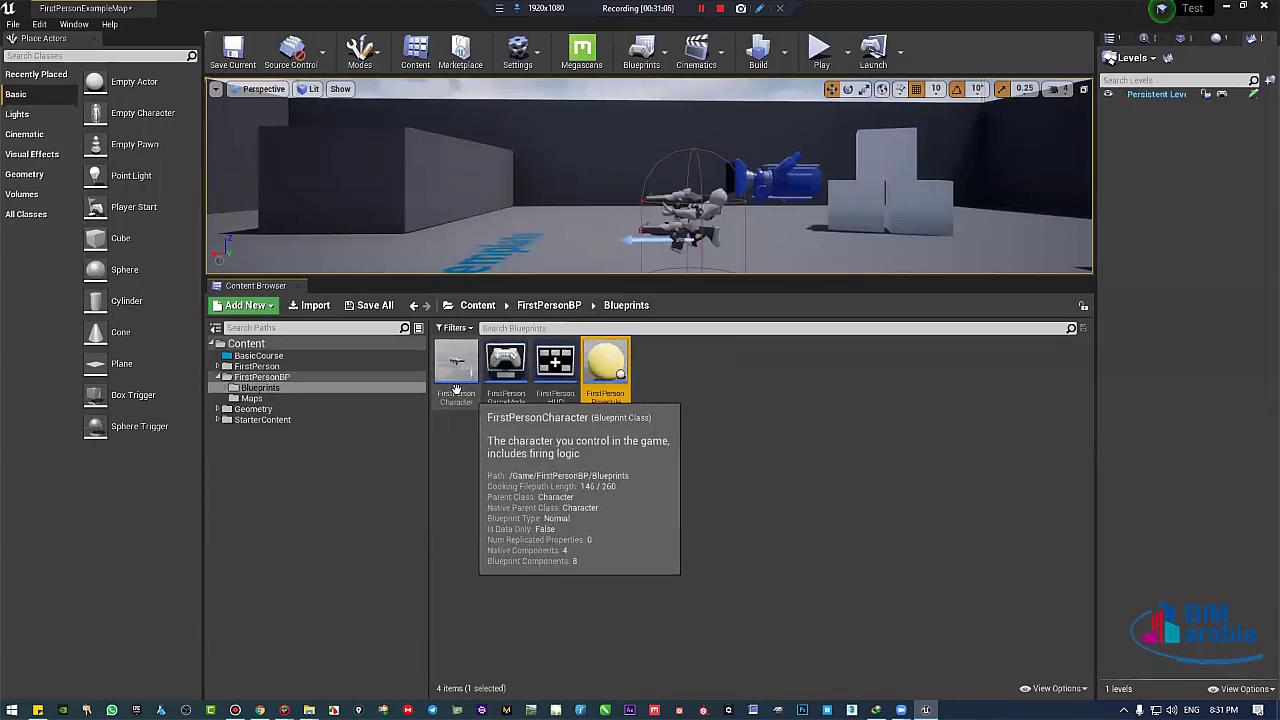
click(270, 379)
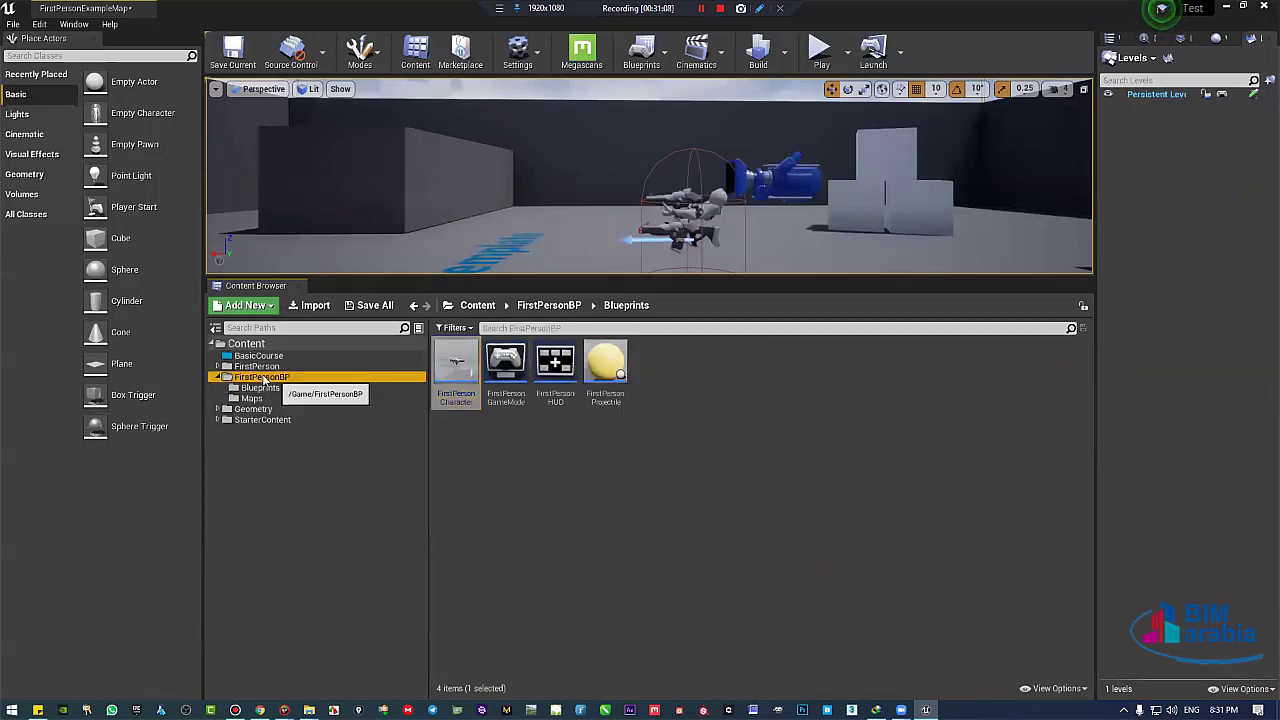
click(276, 389)
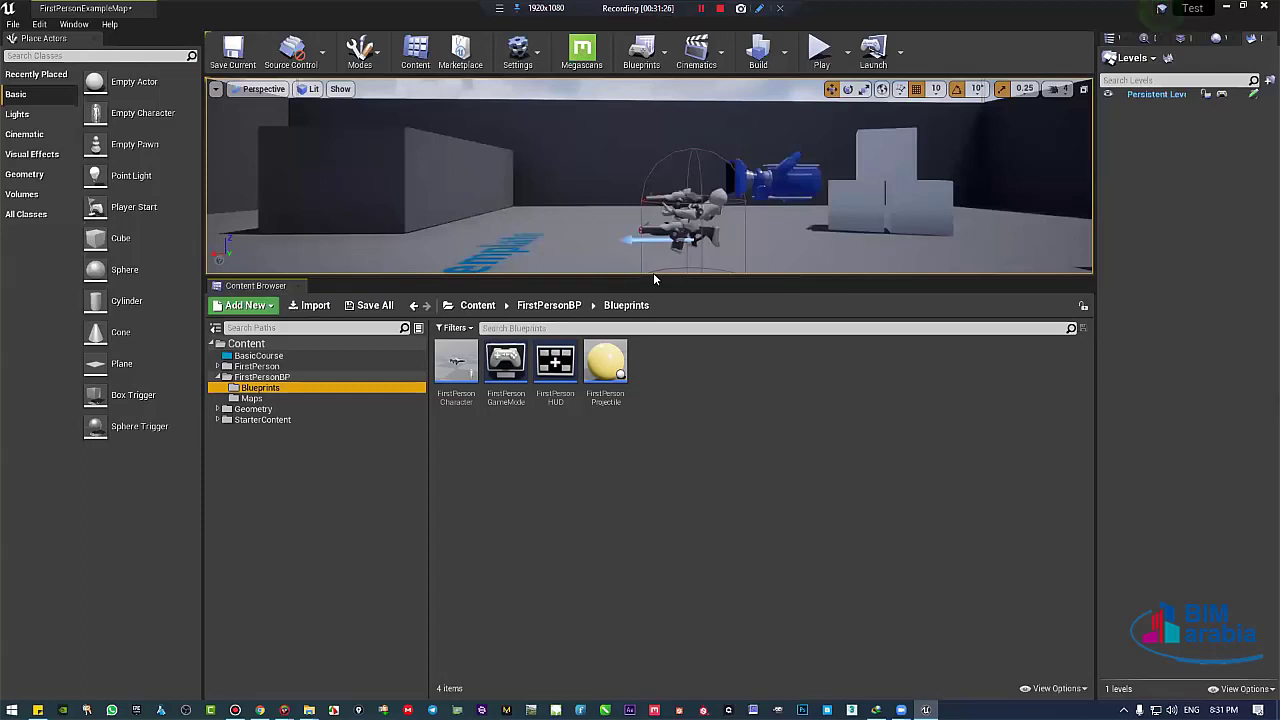
drag(658, 278, 653, 357)
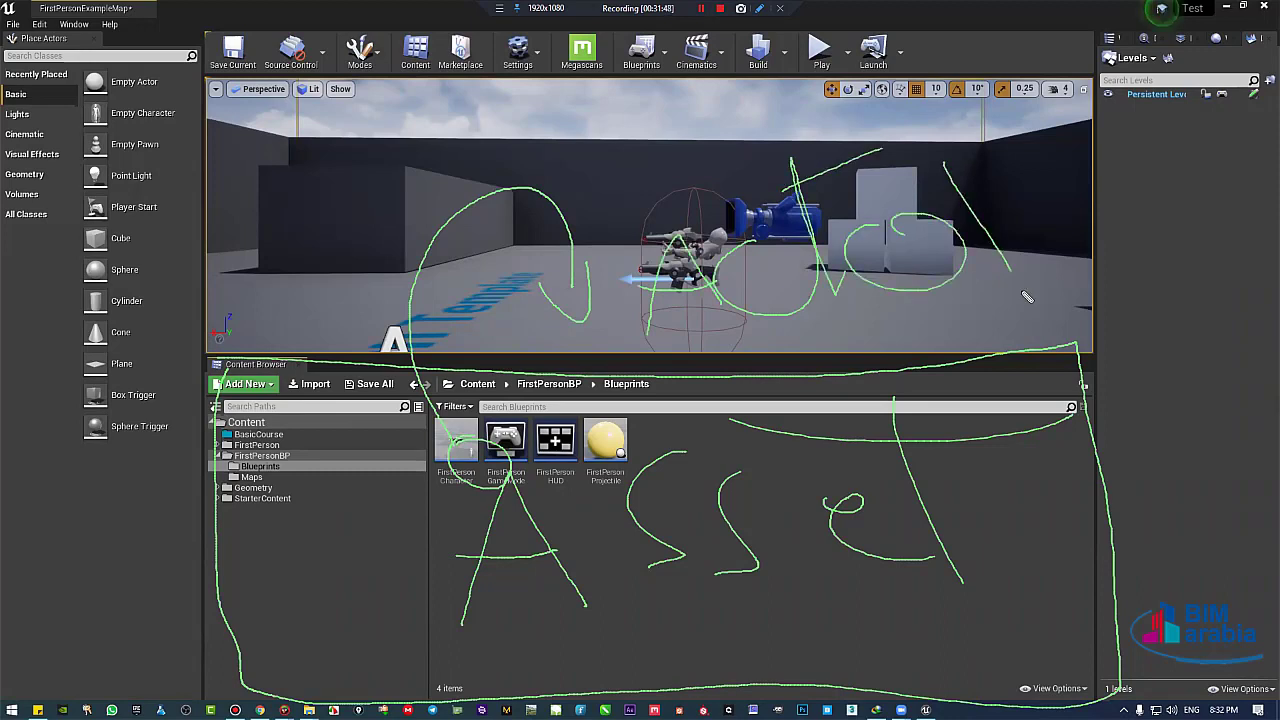
drag(707, 368, 714, 358)
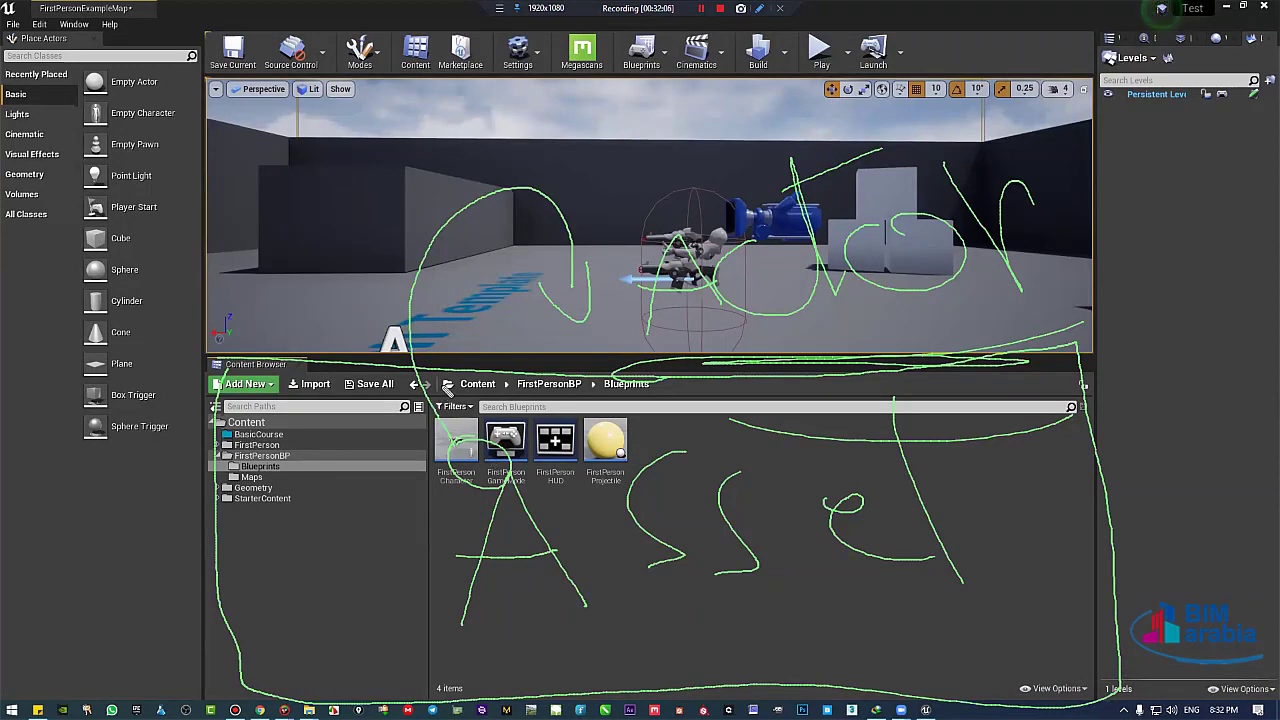
mouse_move(476, 372)
mouse_down()
mouse_move(284, 364)
mouse_move(200, 428)
mouse_move(256, 690)
mouse_up()
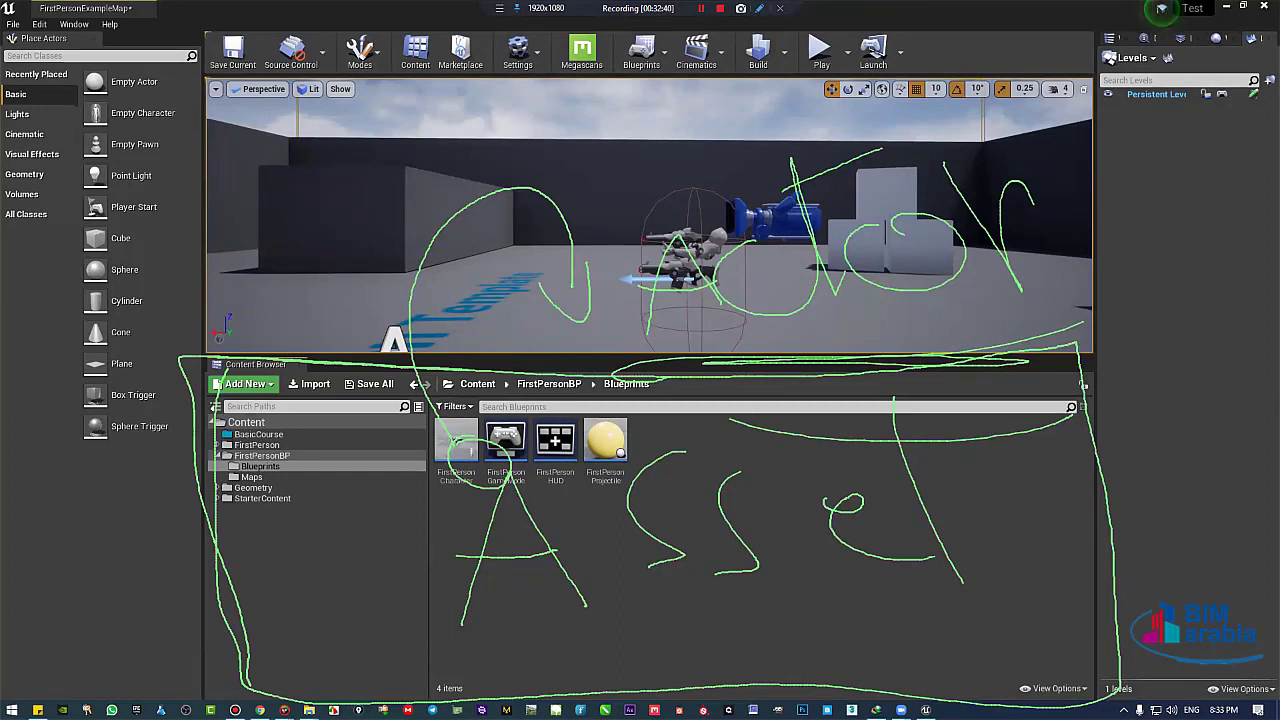
key(Escape)
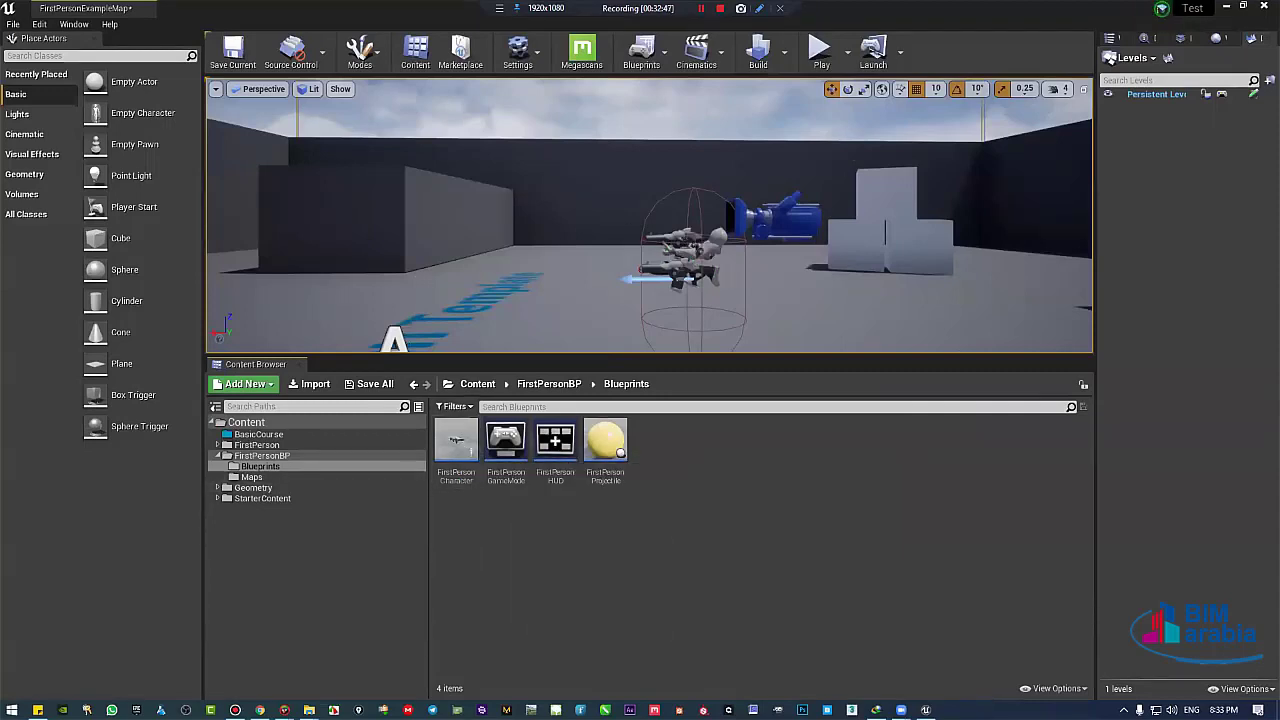
Place a second FirstPersonCharacter in the level near the dark wall and select both characters in turn to compare them.
click(690, 242)
click(446, 264)
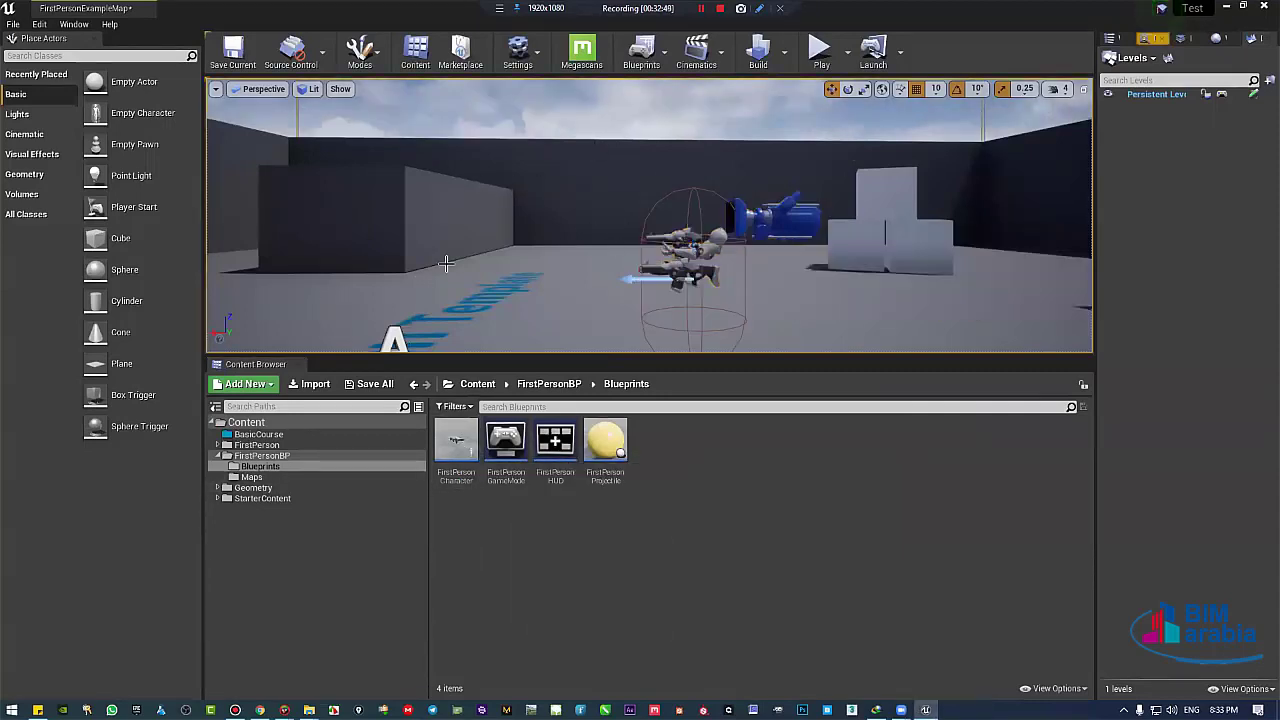
right_drag(610, 202, 654, 216)
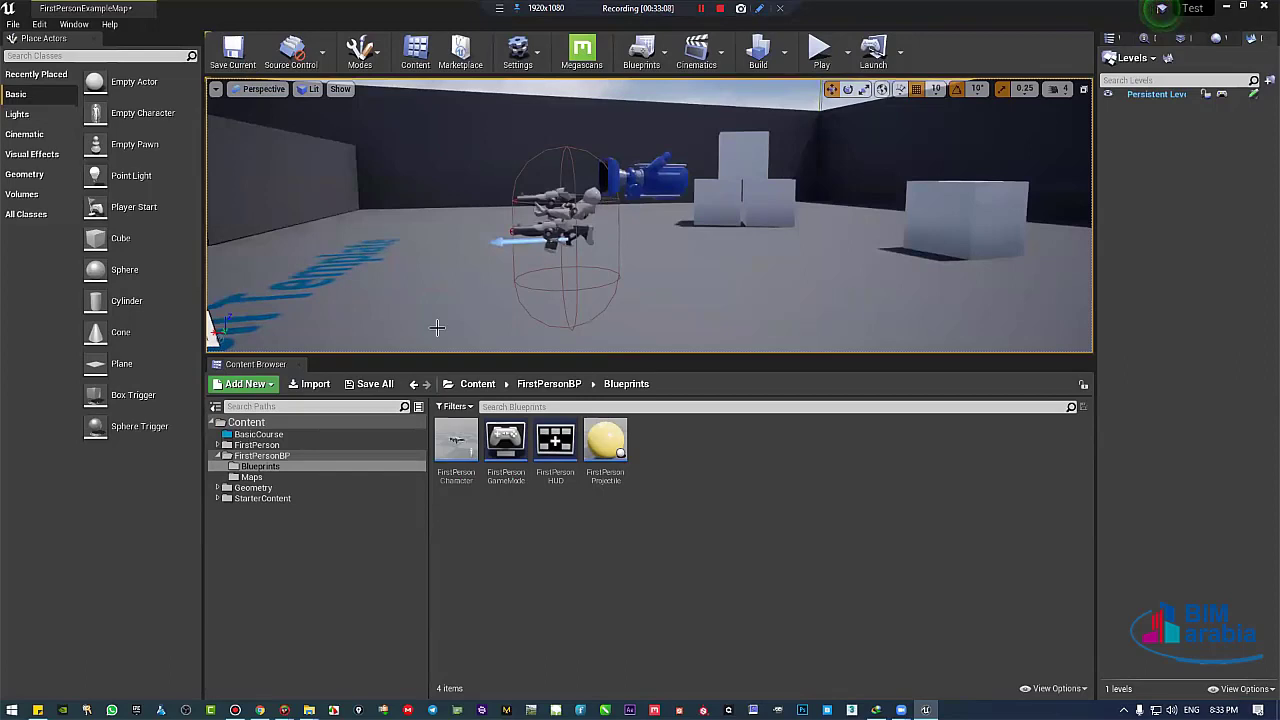
drag(456, 440, 402, 240)
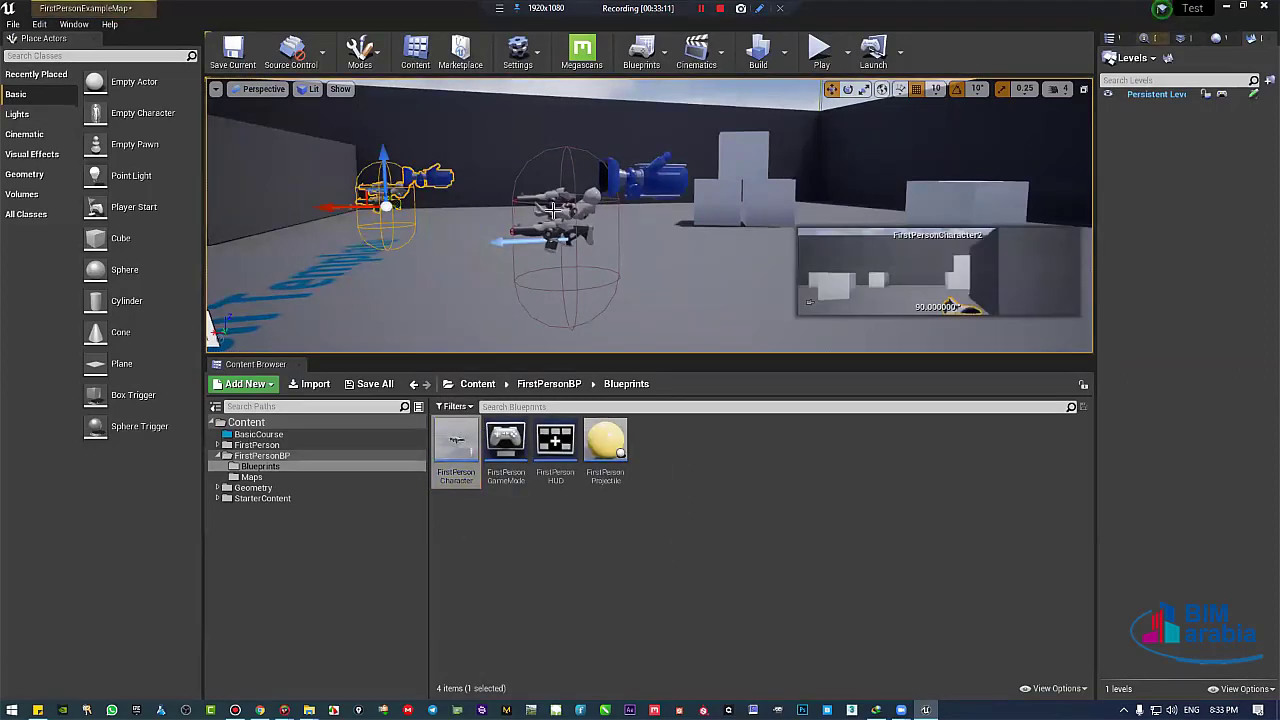
click(550, 208)
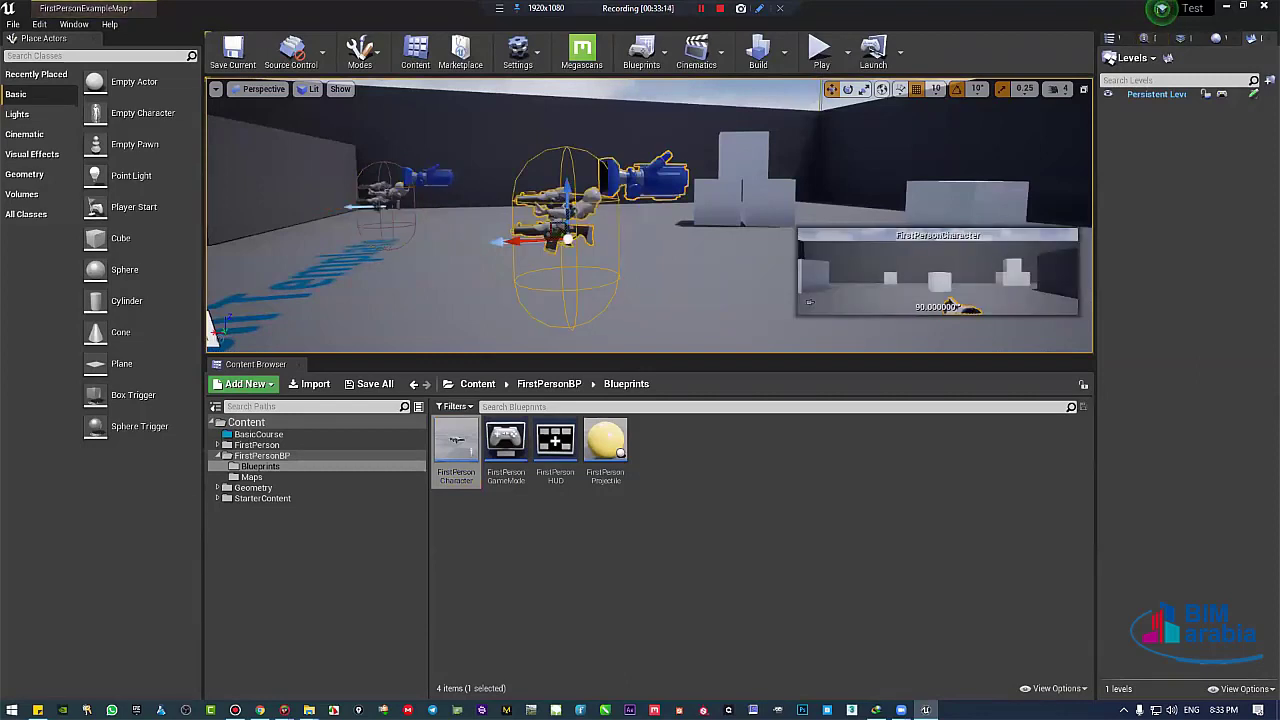
click(385, 195)
mouse_move(385, 195)
right_down()
mouse_move(388, 165)
mouse_move(400, 190)
mouse_move(380, 210)
right_up()
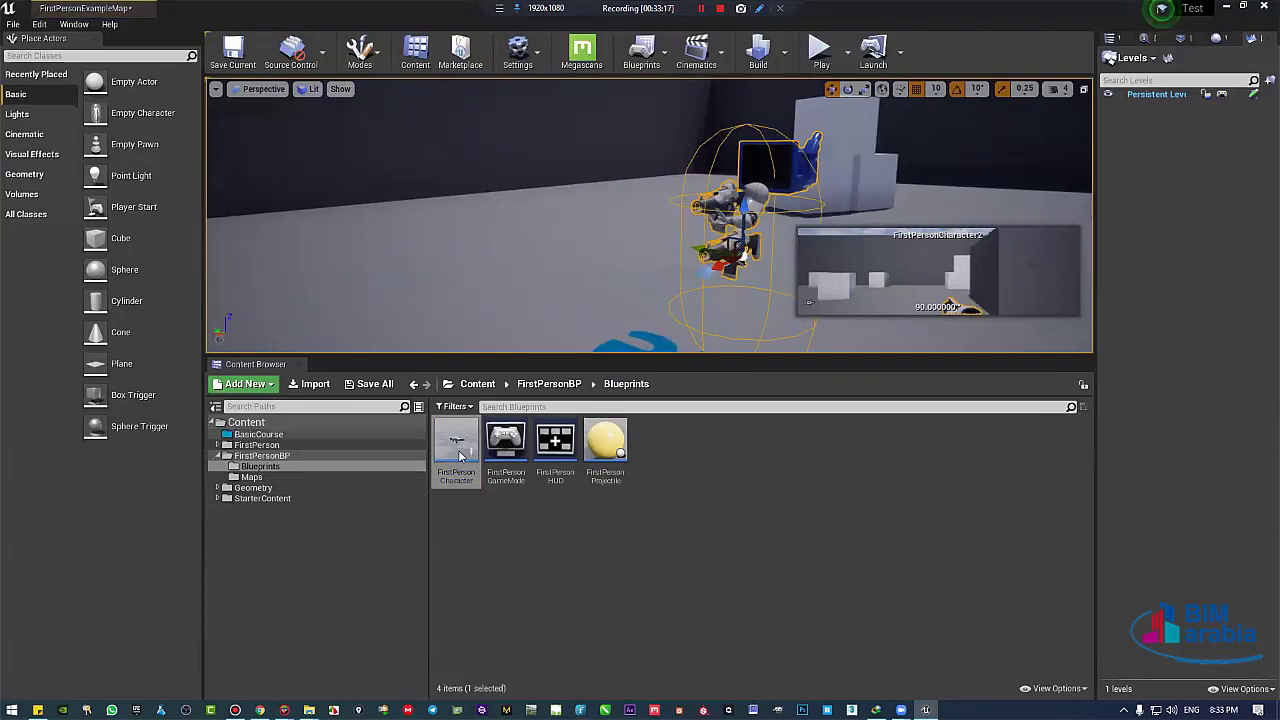
Check the FirstPersonCharacter, FirstPersonGameMode and FirstPersonHUD assets in the Blueprints folder.
double_click(460, 452)
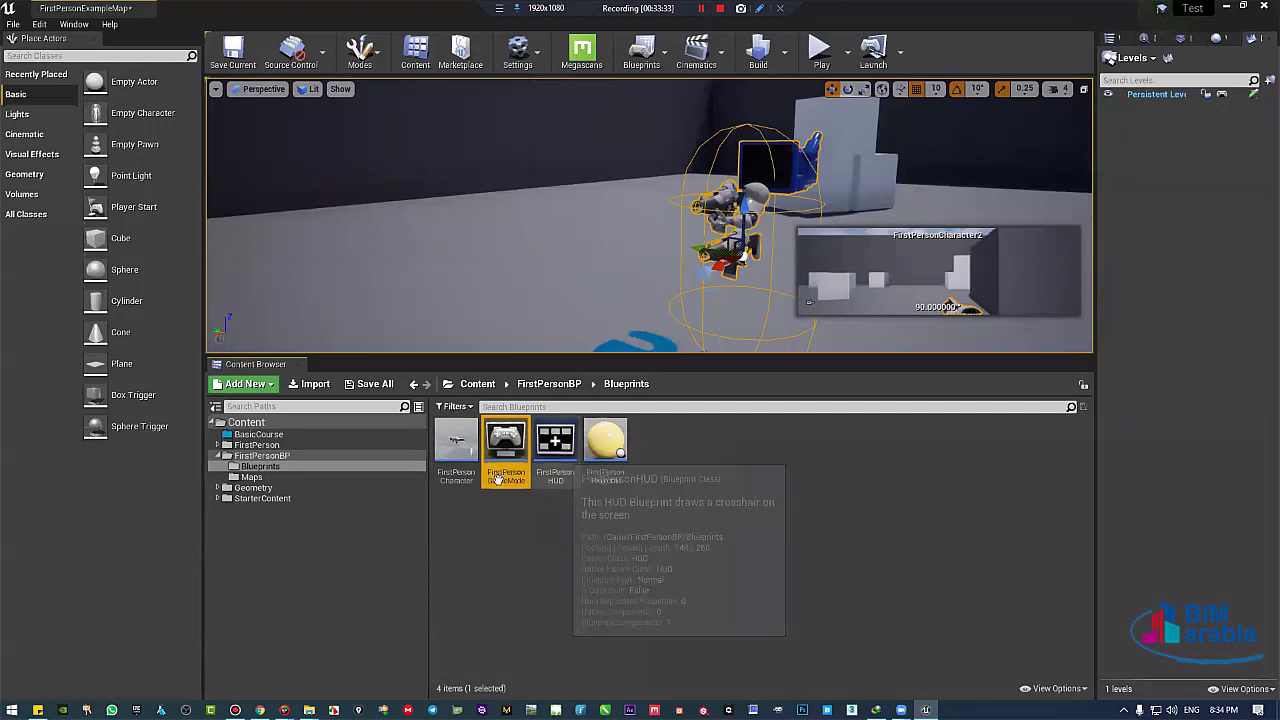
click(555, 445)
click(505, 442)
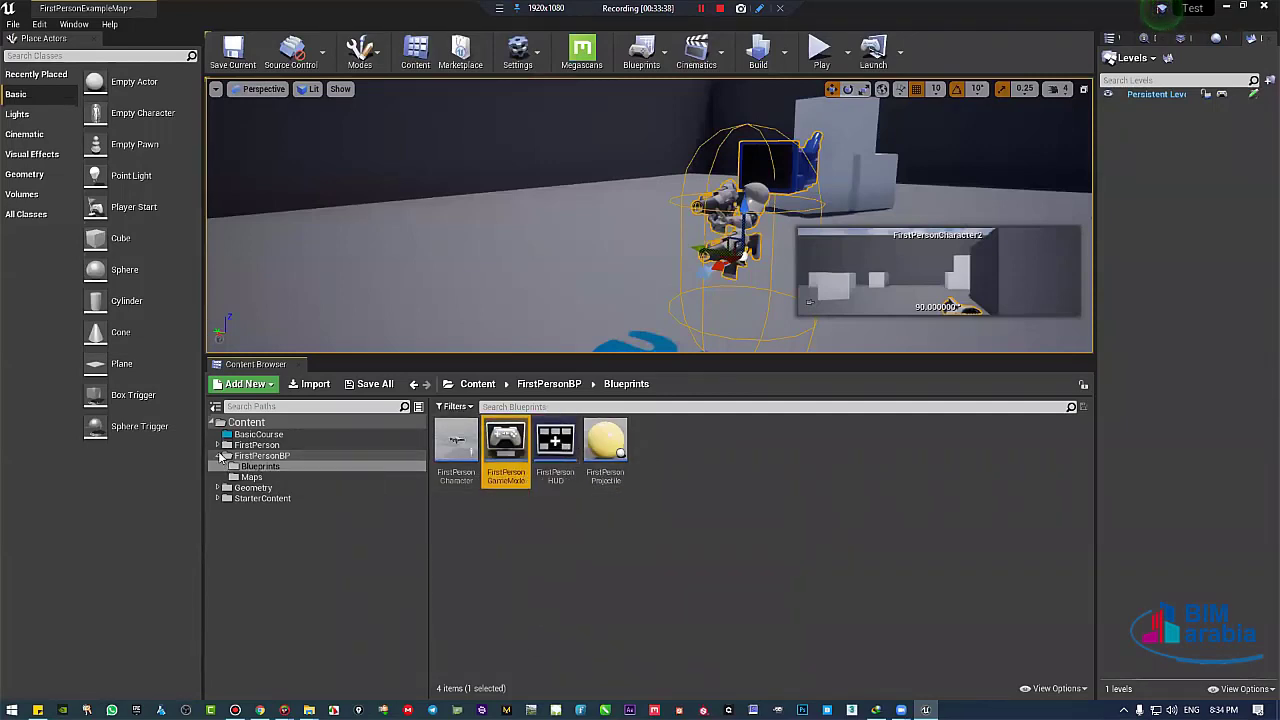
Examine the assets in the Meshes folder of Geometry and the corresponding objects in the level.
click(222, 456)
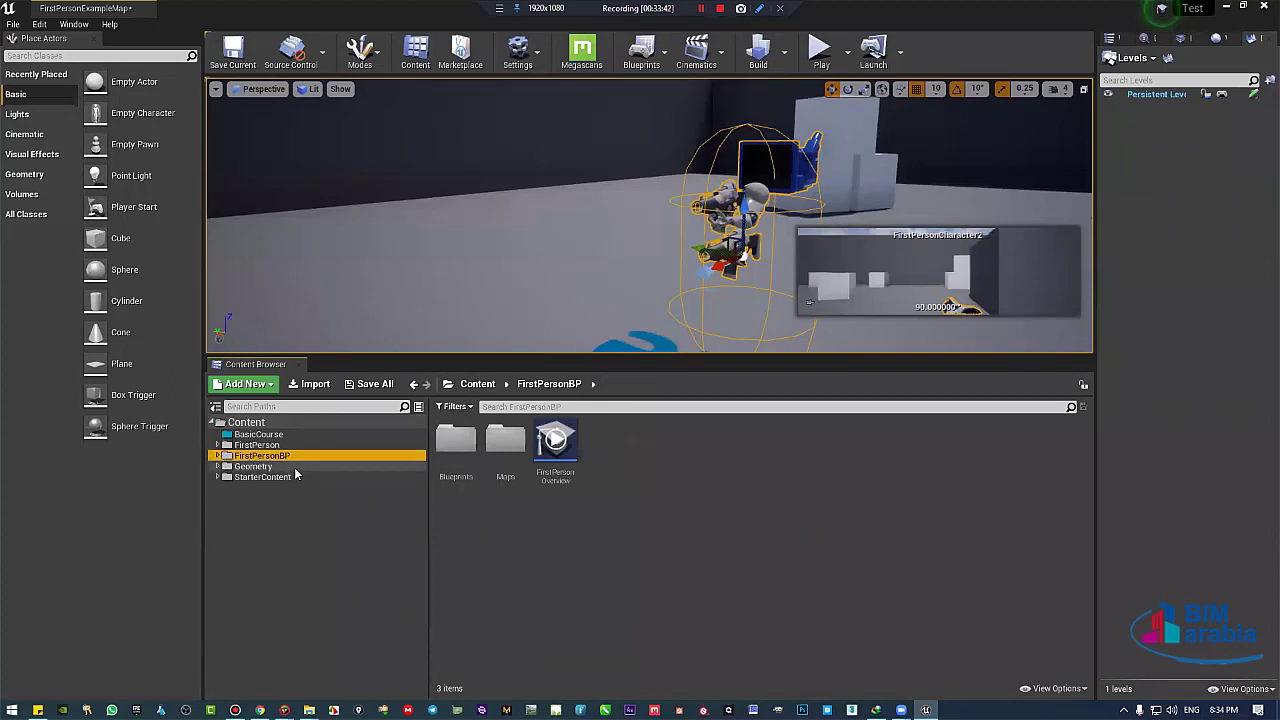
click(252, 467)
double_click(265, 467)
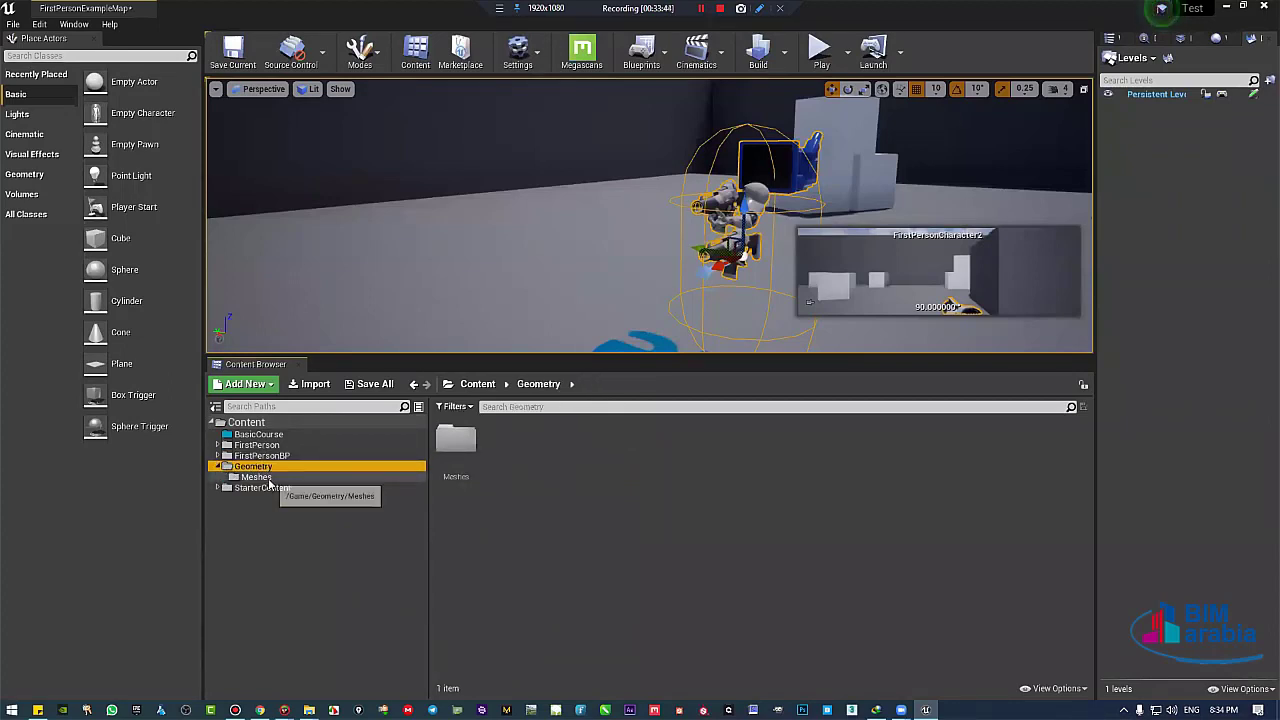
click(256, 477)
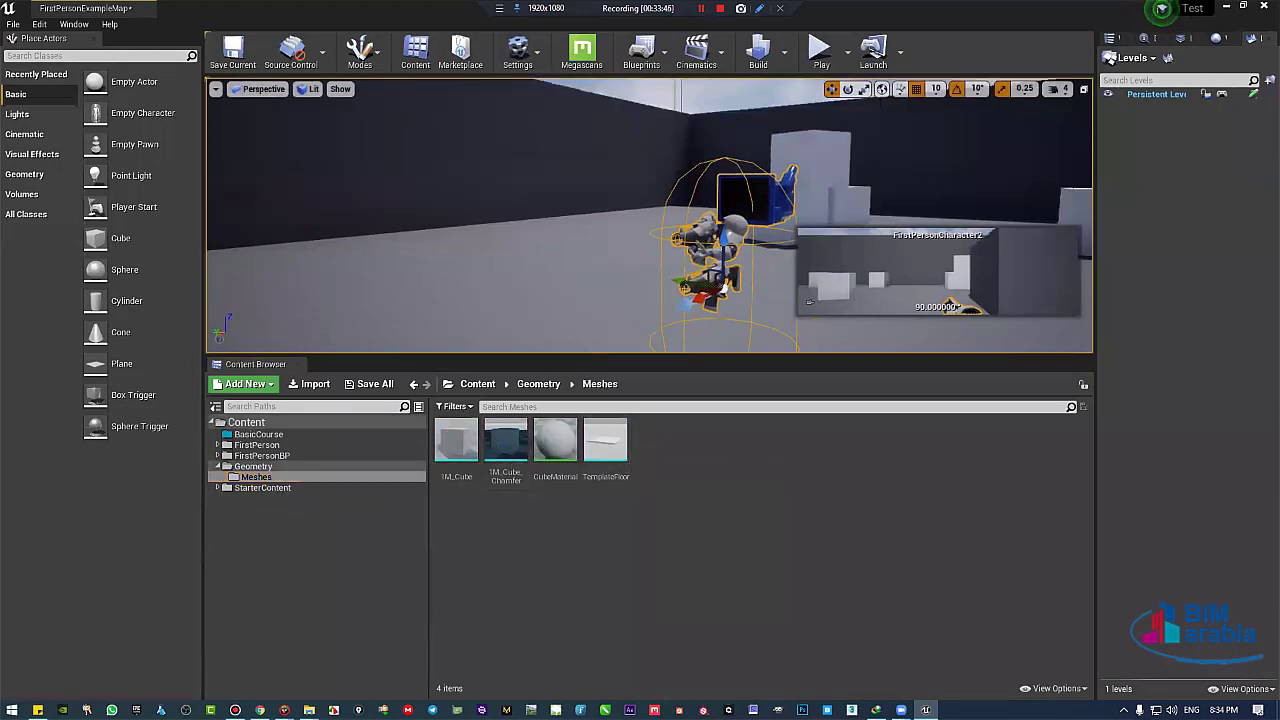
right_drag(801, 264, 846, 264)
right_drag(700, 223, 600, 320)
click(855, 244)
click(821, 245)
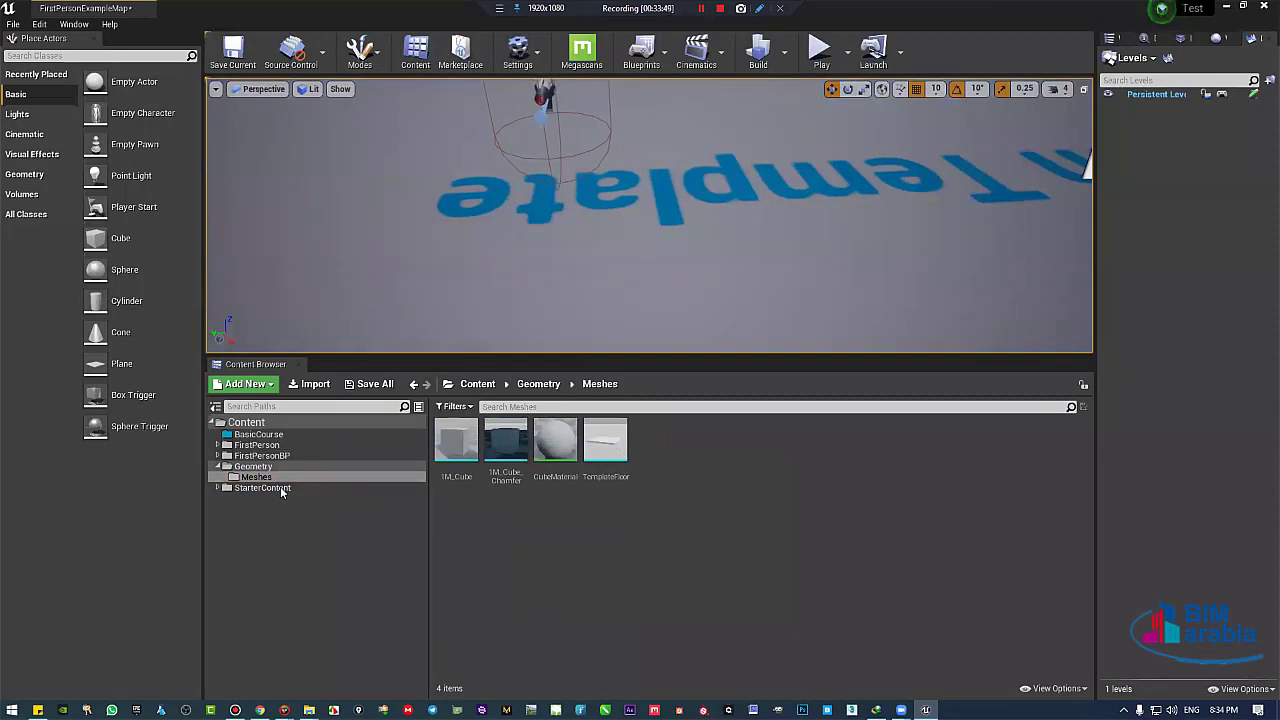
Place a Wall_Window_400x400 and a Wall_Door_400x400 from the StarterContent Architecture folder on the level floor.
double_click(281, 490)
right_drag(480, 250, 620, 185)
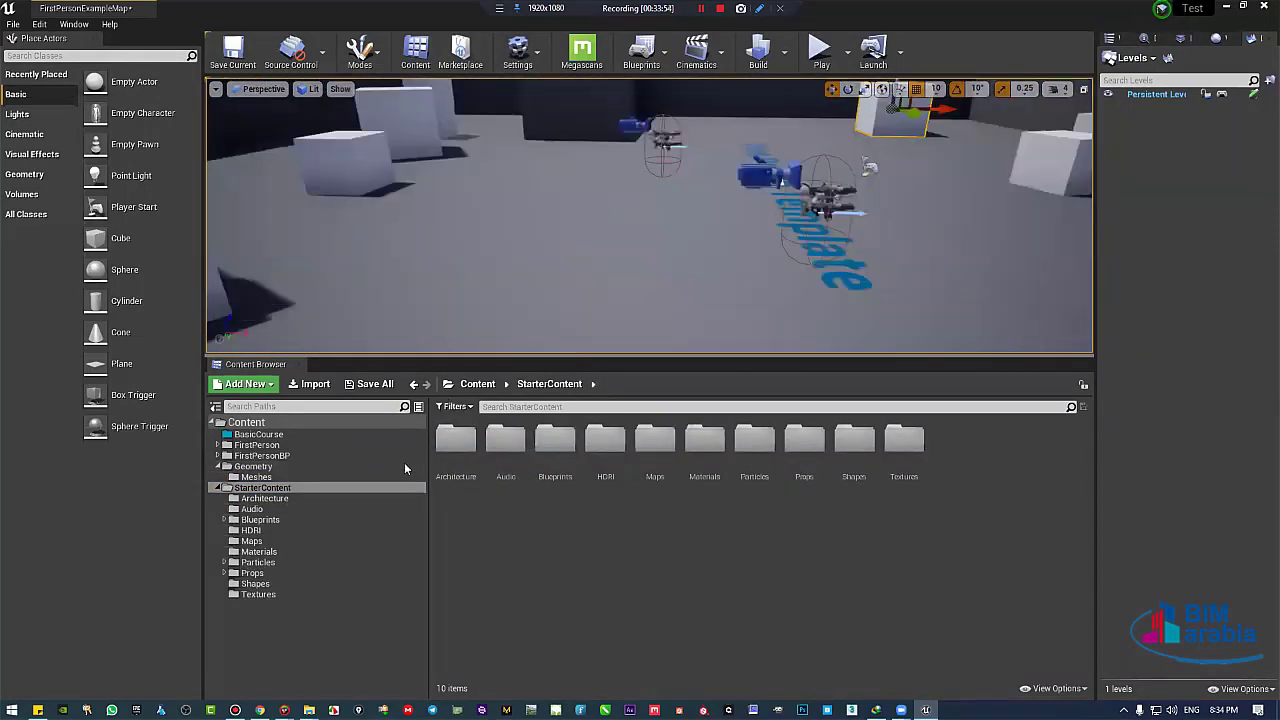
click(302, 498)
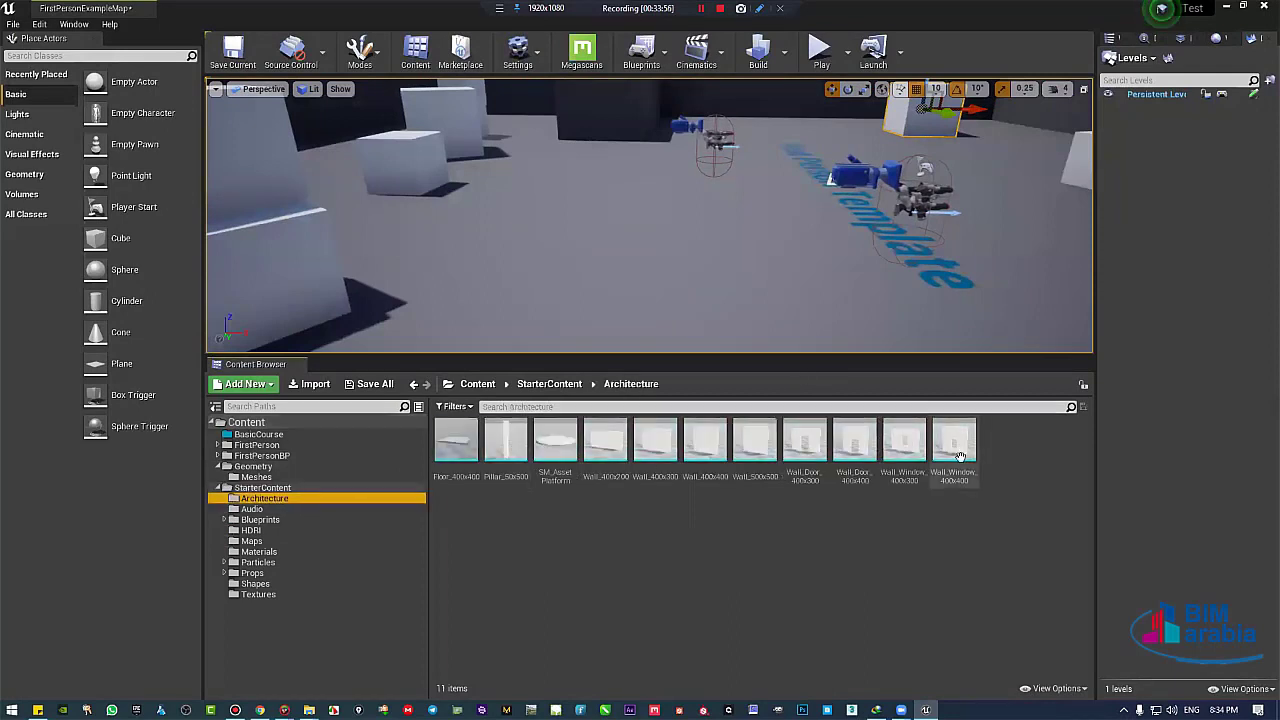
drag(960, 457, 520, 243)
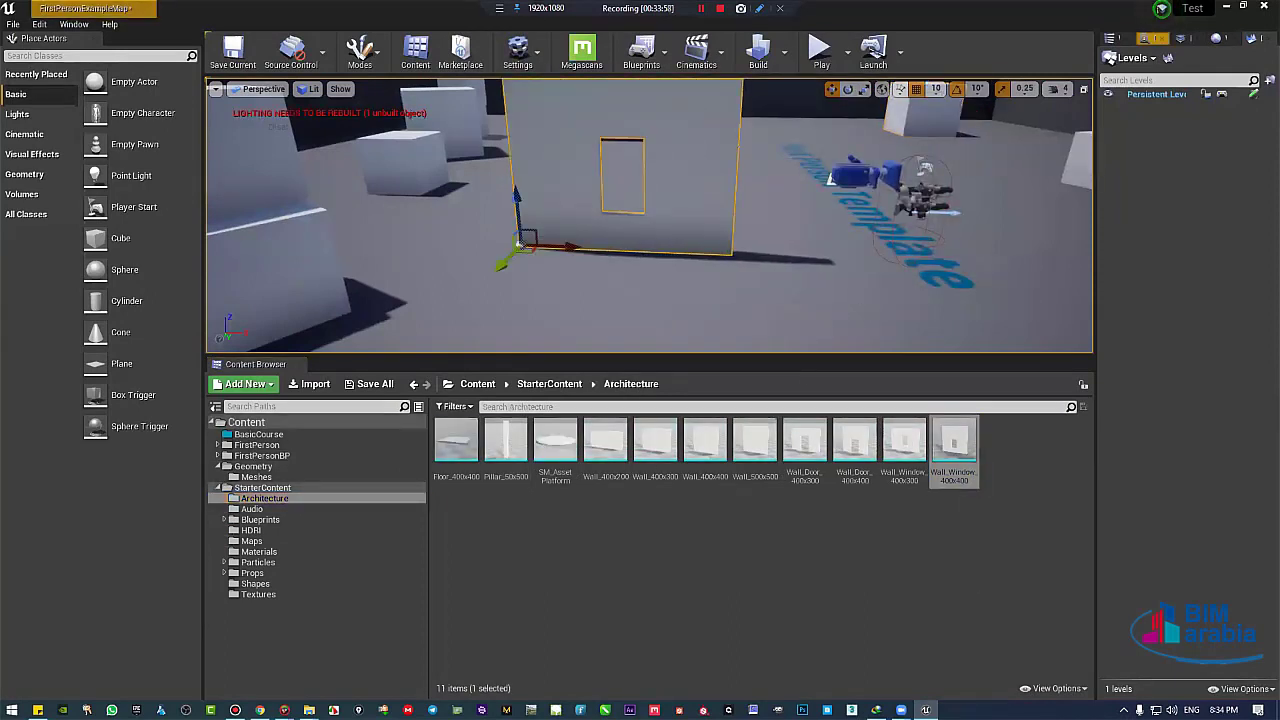
right_drag(520, 243, 530, 205)
drag(846, 465, 746, 304)
right_drag(783, 257, 730, 284)
Preview the Collapse02 sound in the StarterContent Audio folder.
click(252, 509)
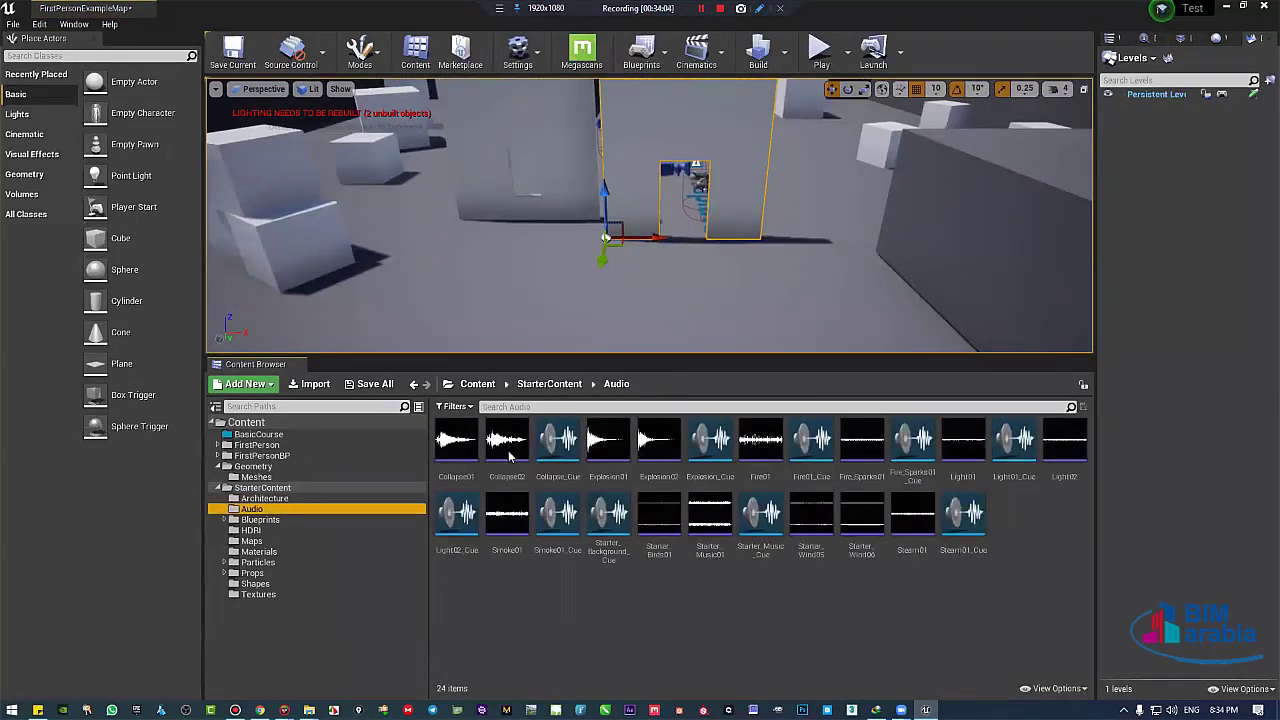
click(507, 441)
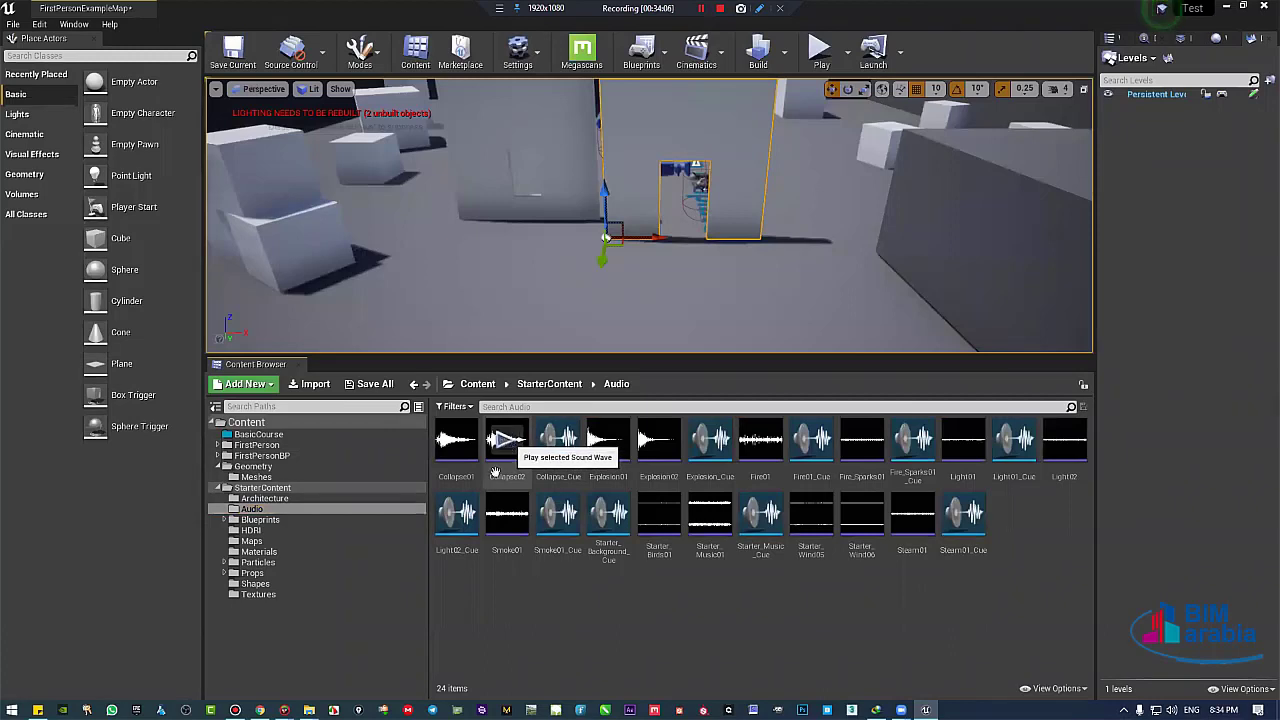
Place a Blueprint_CeilingLight from the StarterContent Blueprints folder in front of the window wall.
click(311, 521)
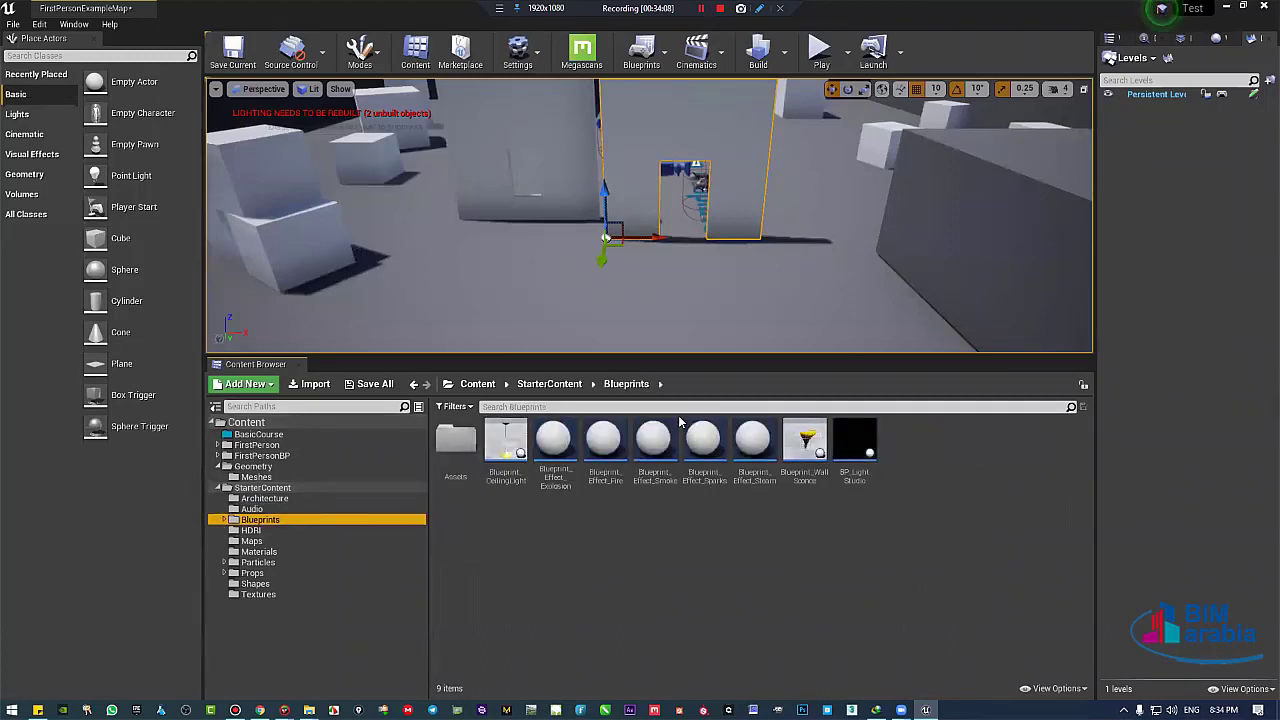
drag(505, 440, 442, 200)
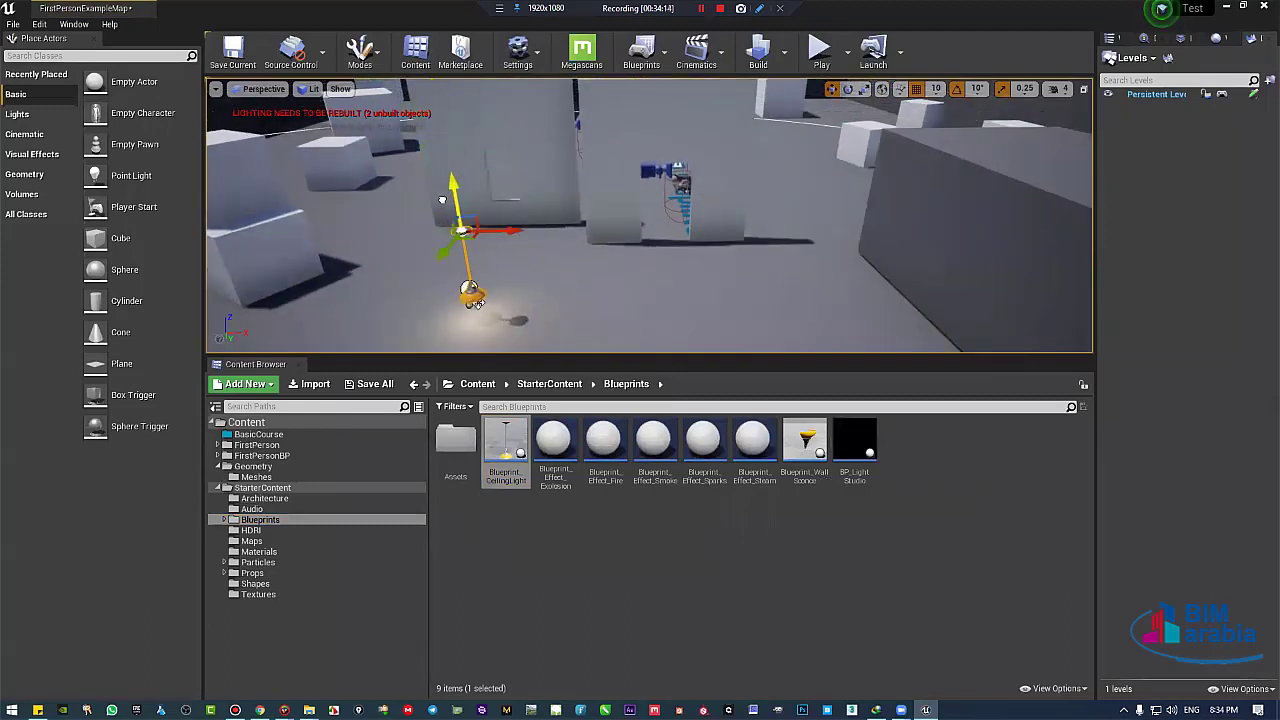
Focus the viewport on the placed ceiling light and inspect its glow on the floor up close.
key(f)
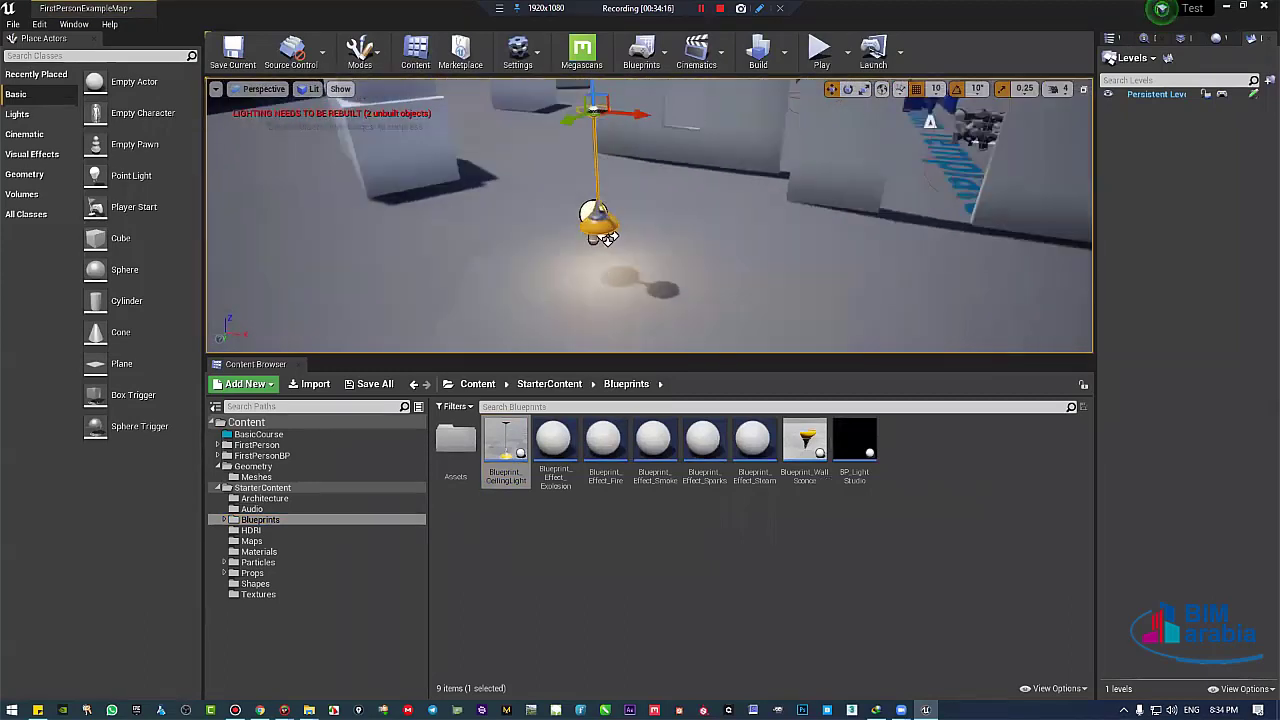
scroll(612, 230, up, 8)
right_drag(591, 283, 580, 252)
Examine the StarterContent HDRI folder and the level assets in the Maps folder.
click(248, 530)
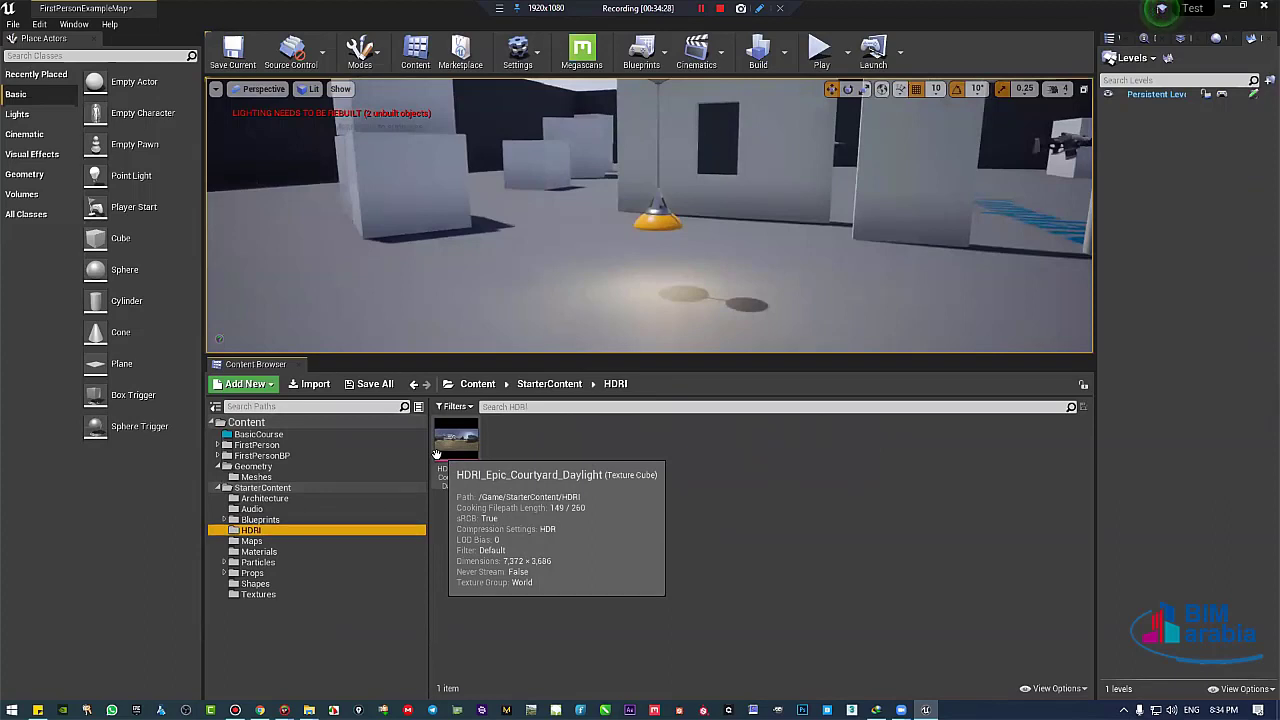
click(300, 541)
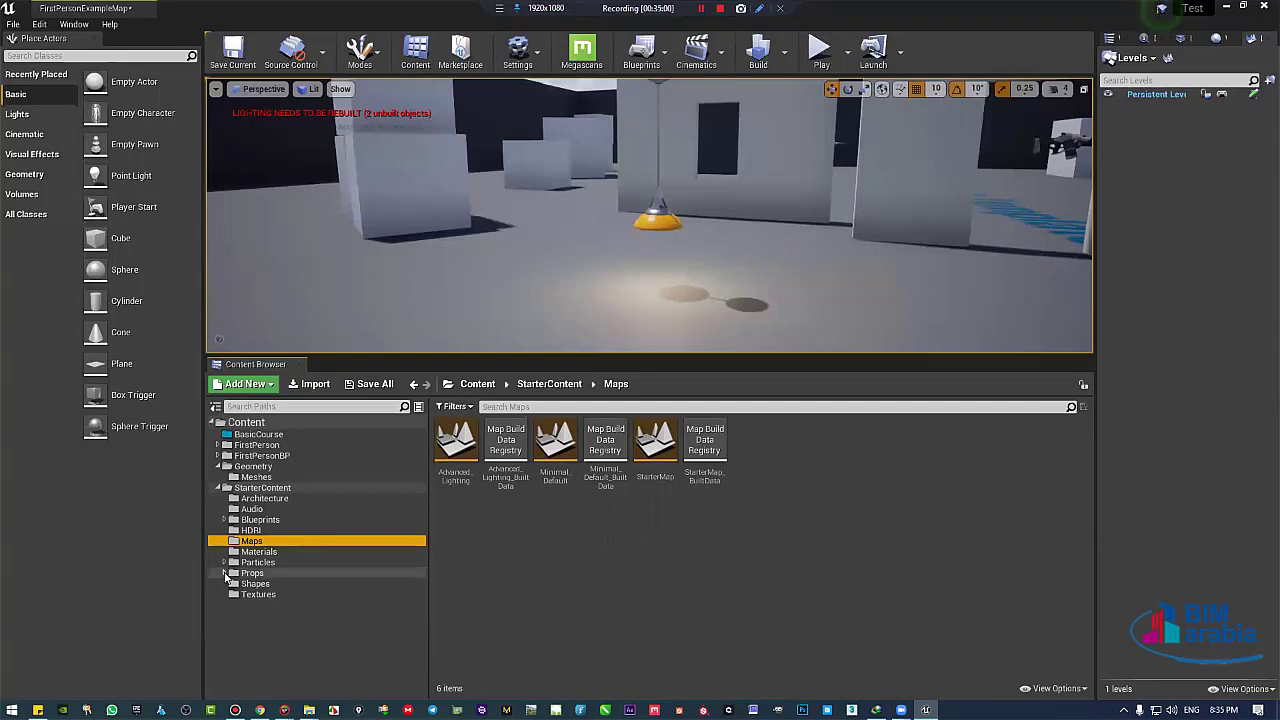
click(655, 445)
click(456, 450)
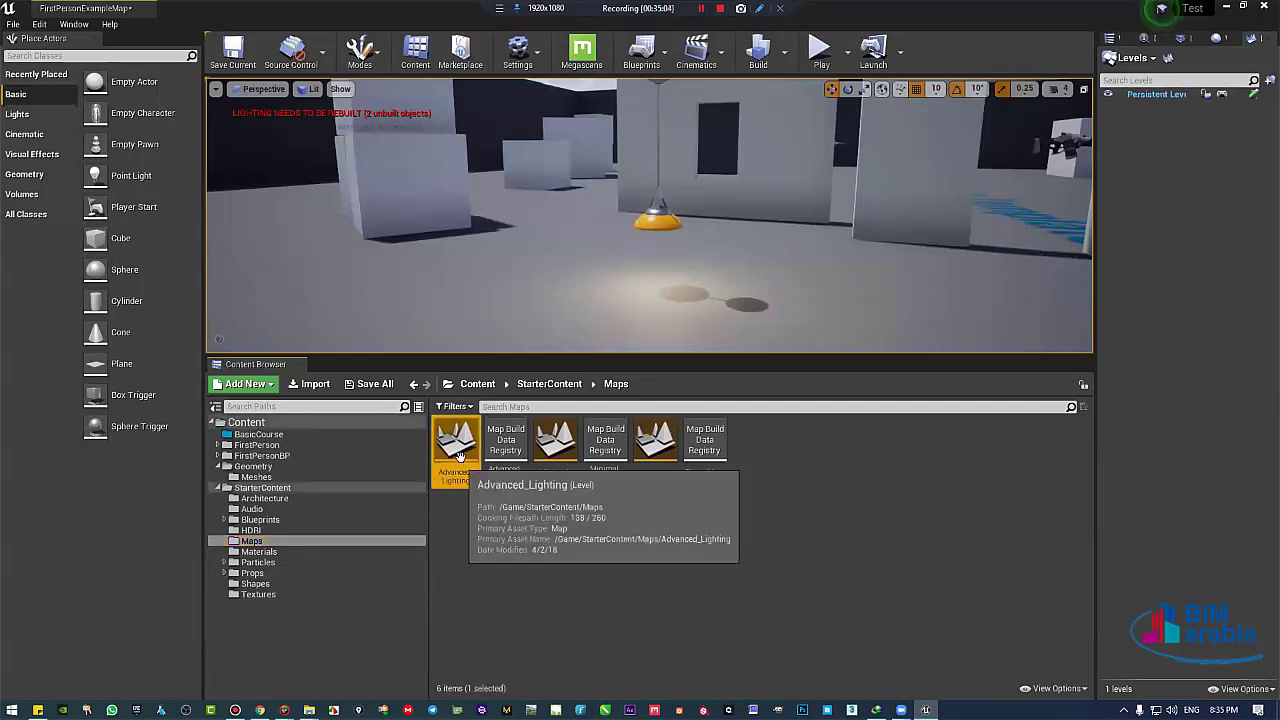
click(564, 481)
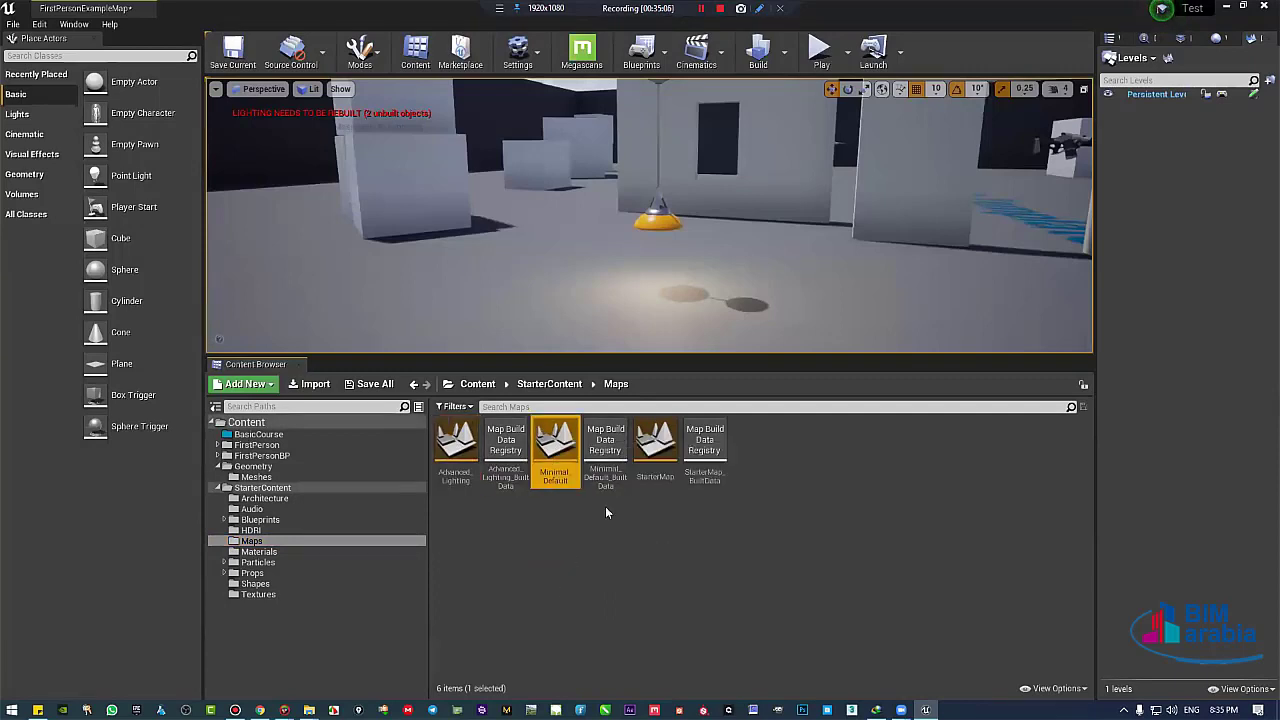
click(662, 440)
click(781, 508)
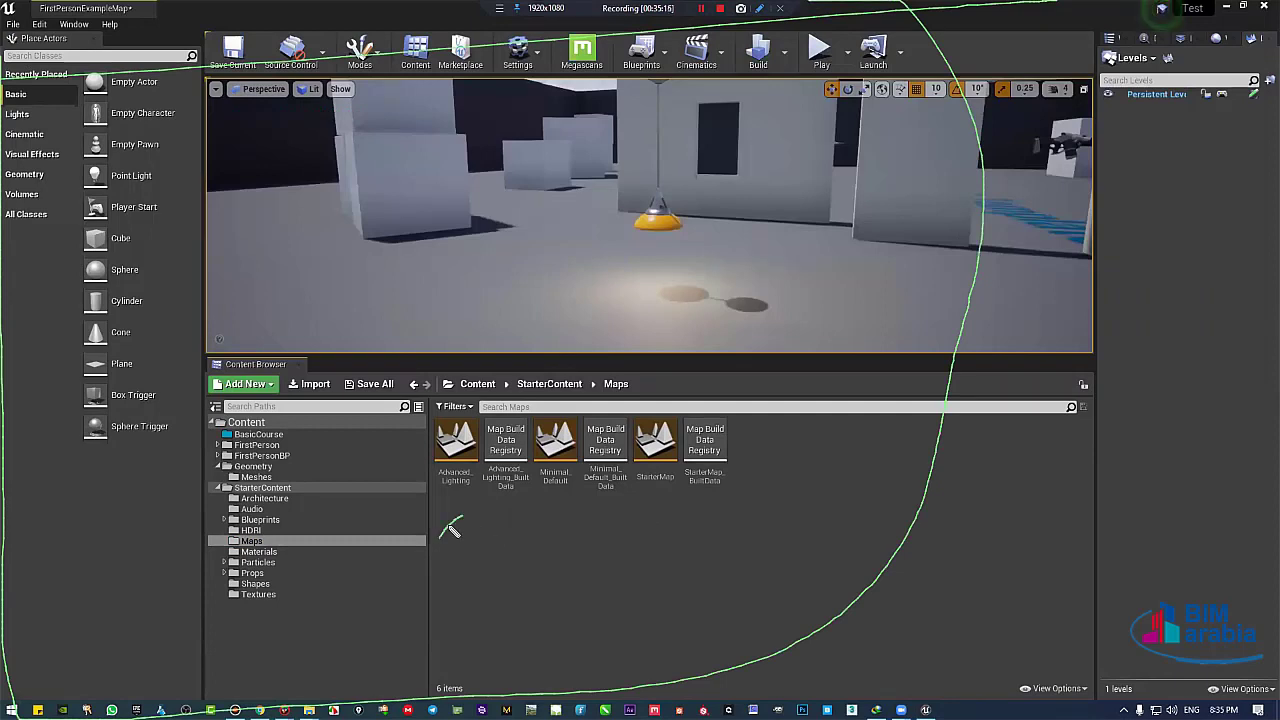
drag(451, 530, 521, 562)
click(561, 522)
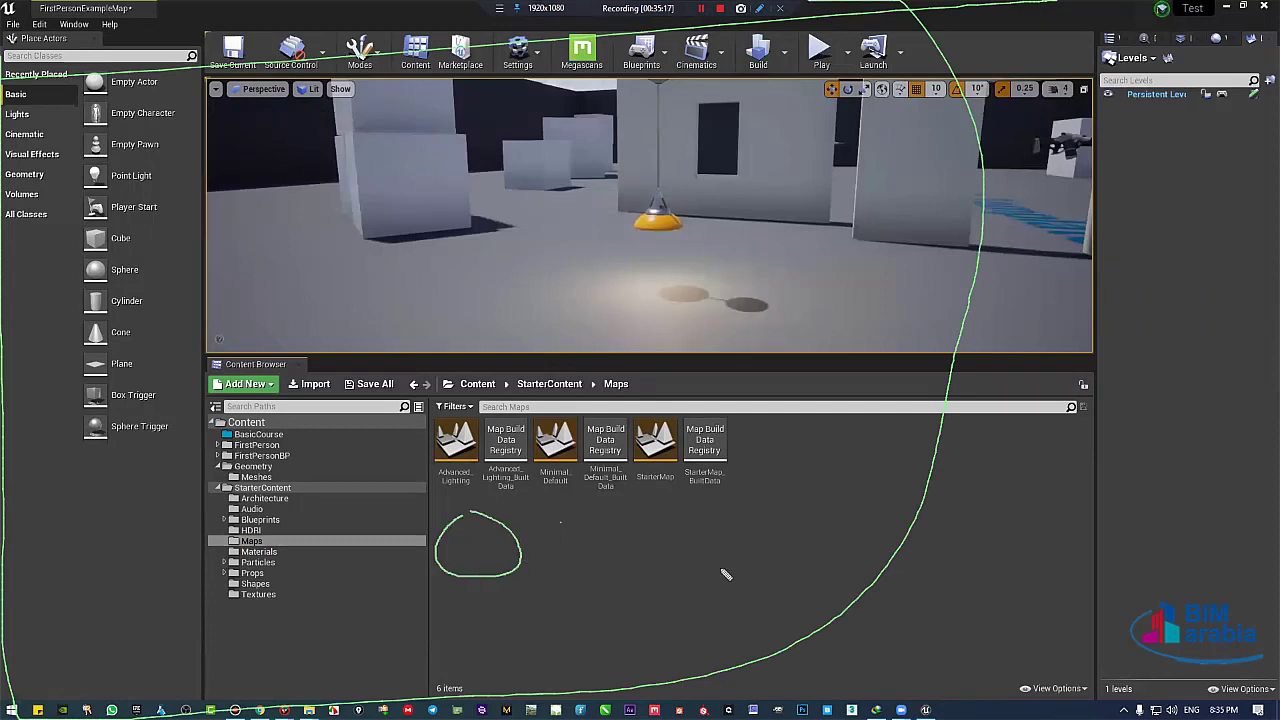
drag(560, 520, 600, 515)
drag(660, 518, 690, 520)
mouse_move(768, 522)
mouse_down()
mouse_move(820, 517)
mouse_move(795, 515)
mouse_up()
mouse_move(830, 395)
mouse_down()
mouse_move(872, 497)
mouse_move(792, 415)
mouse_up()
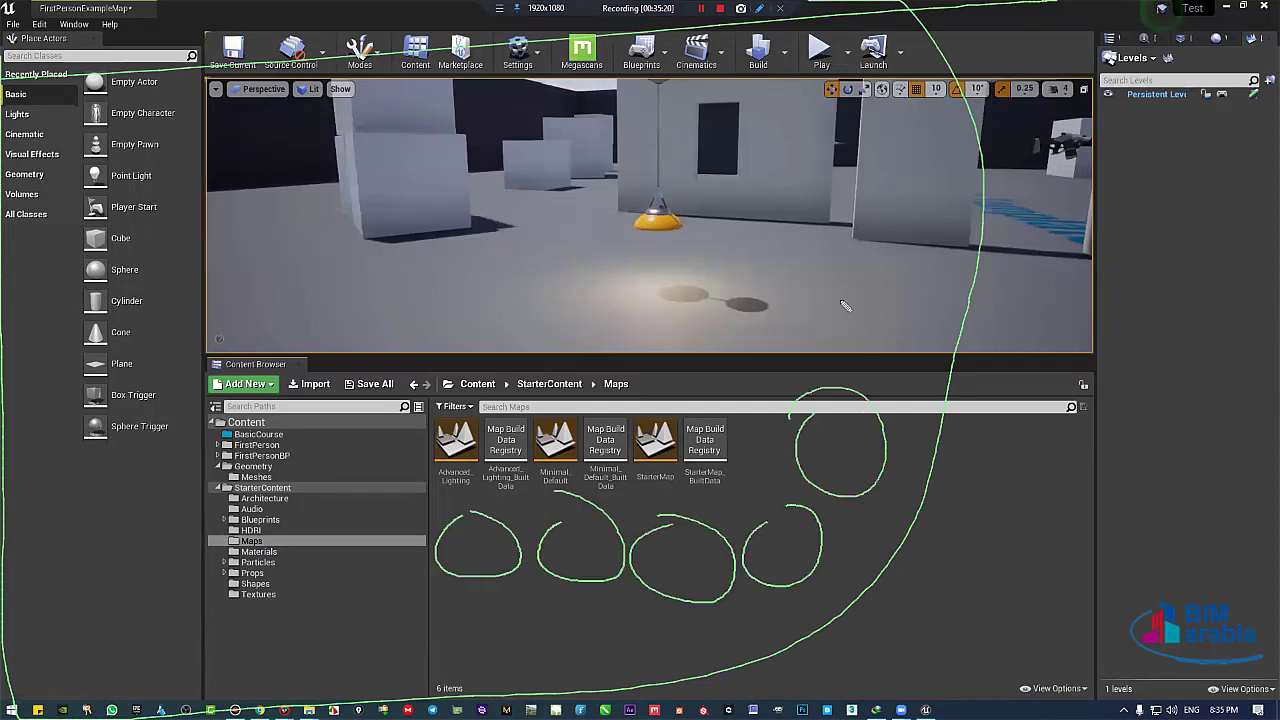
drag(797, 280, 728, 272)
drag(507, 147, 551, 290)
drag(419, 166, 412, 296)
drag(238, 131, 275, 320)
drag(170, 215, 142, 413)
mouse_move(1, 352)
mouse_down()
mouse_move(60, 559)
mouse_move(150, 717)
mouse_up()
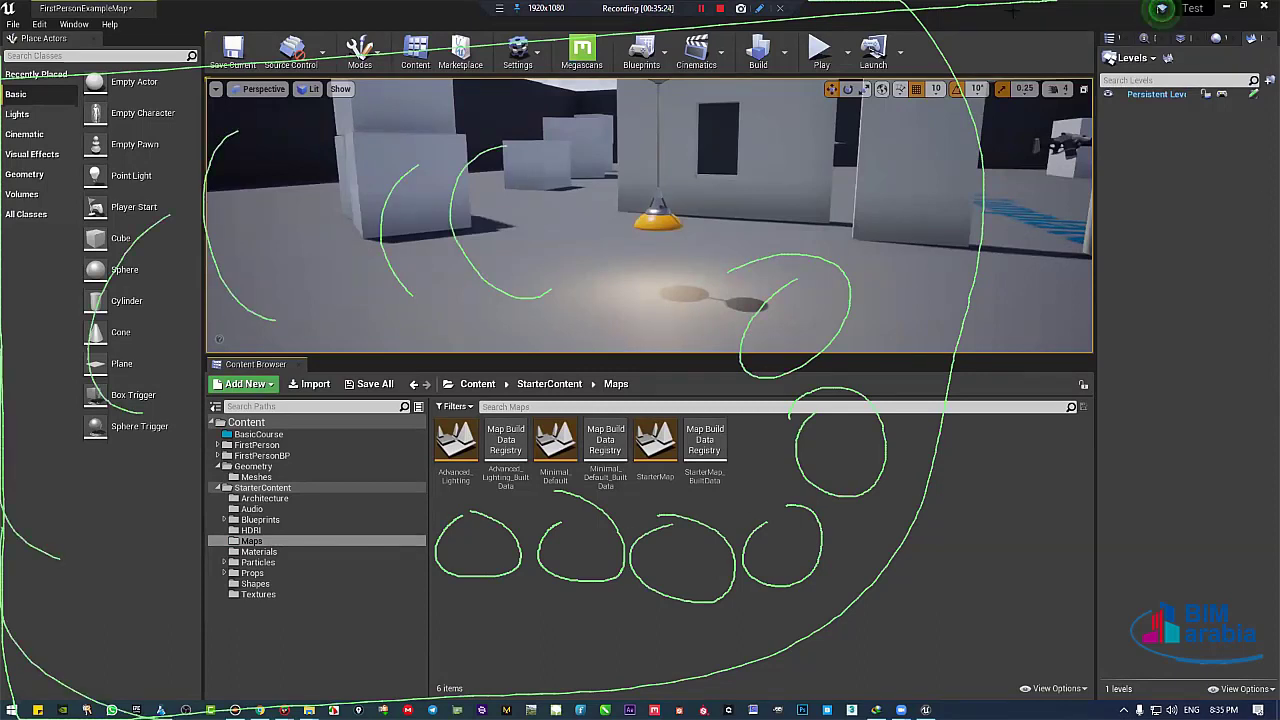
key(Escape)
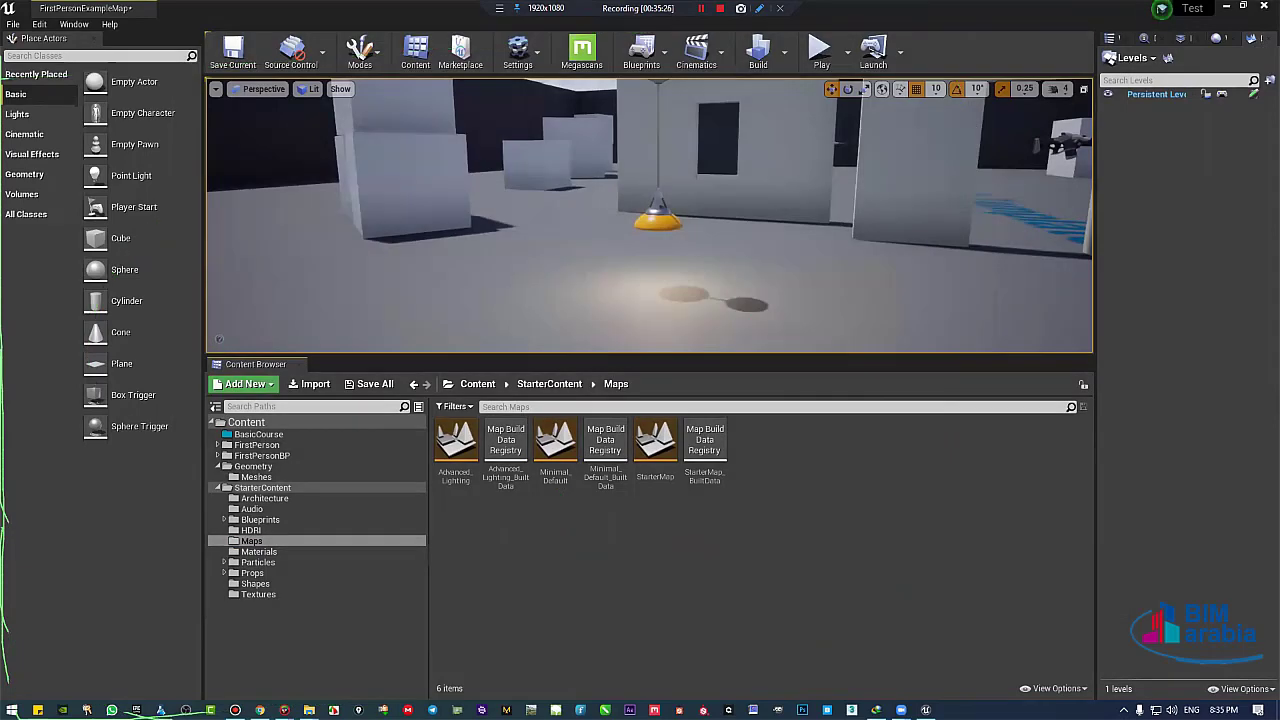
Identify the Advanced_Lighting, Minimal_Default and StarterMap levels in the Maps folder and check their asset details.
click(650, 445)
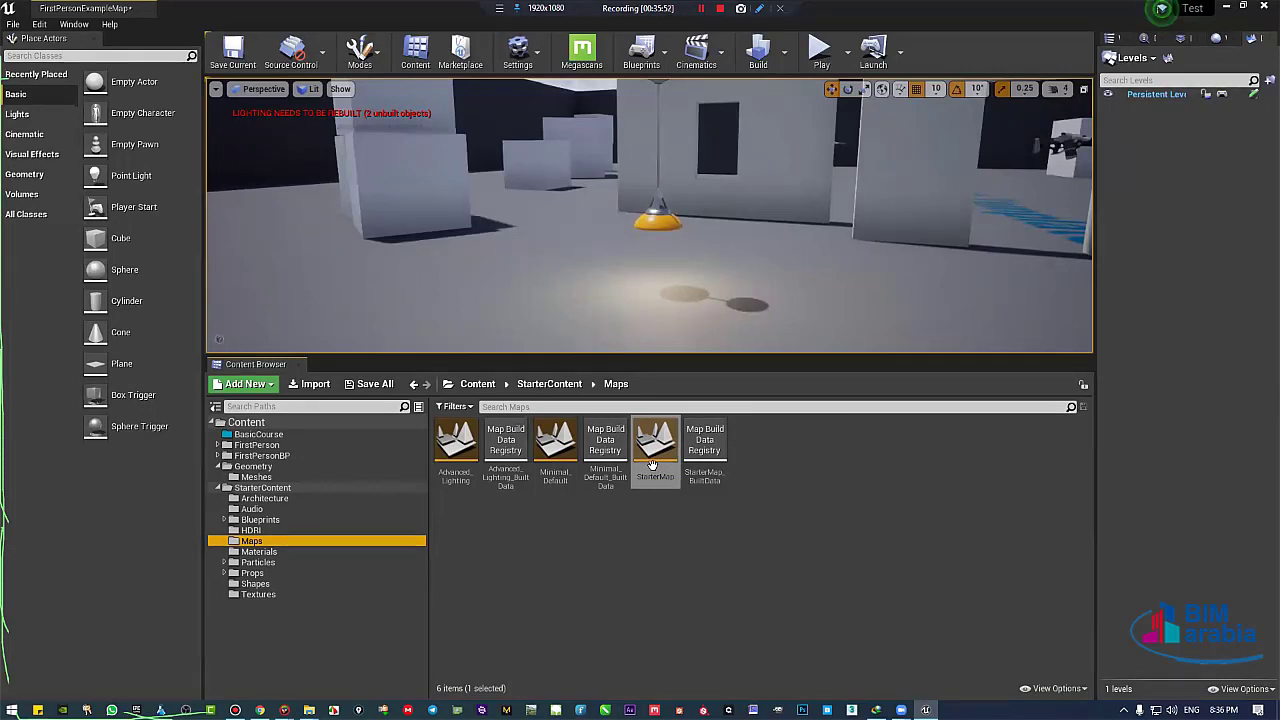
mouse_move(654, 447)
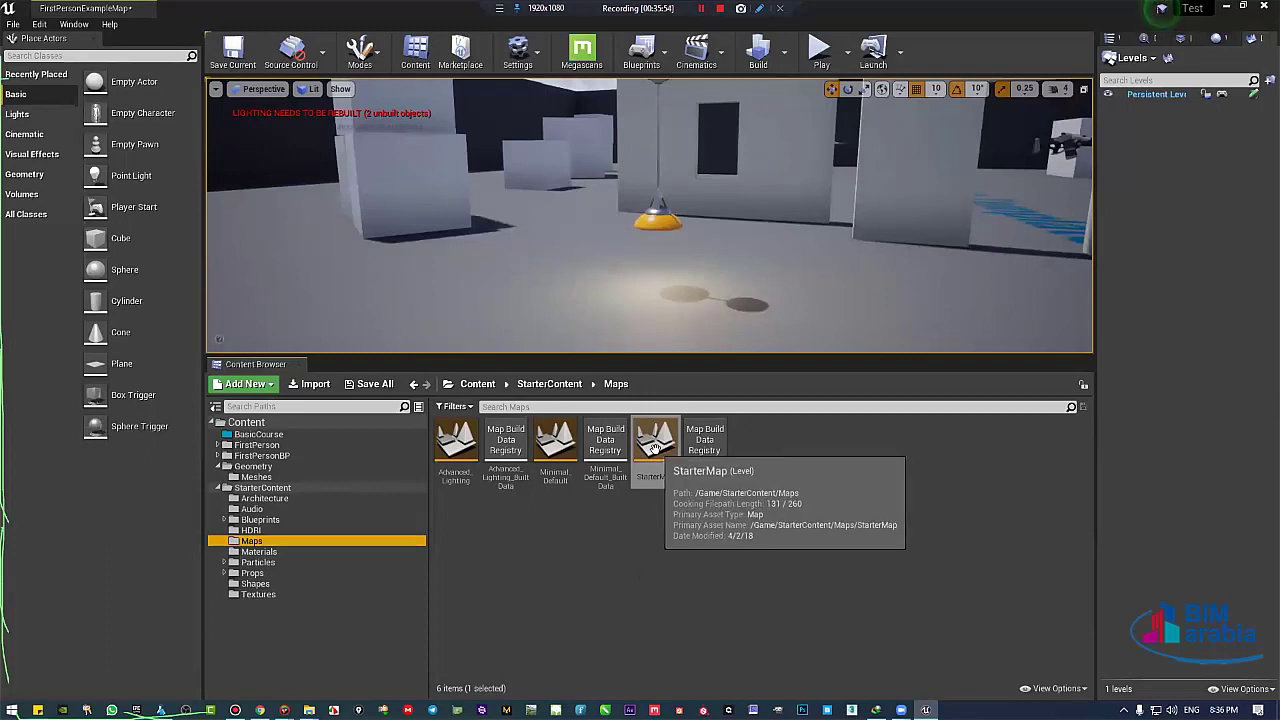
mouse_move(538, 462)
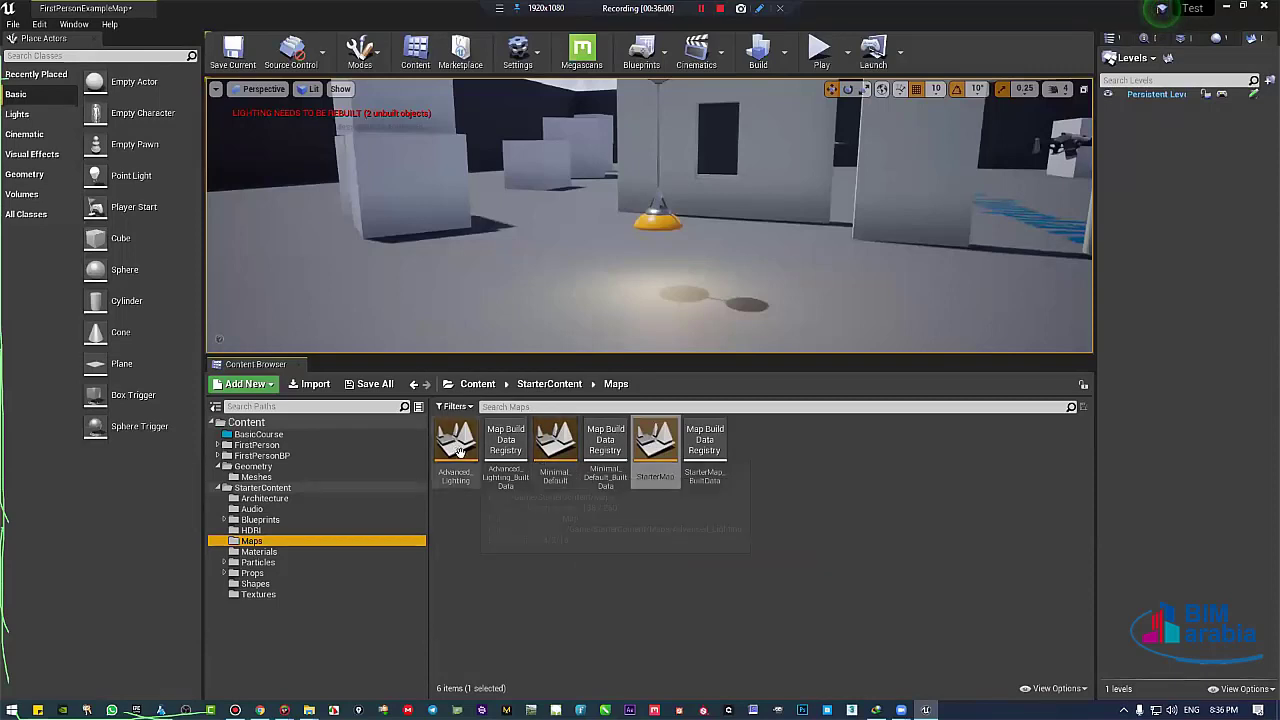
mouse_move(459, 450)
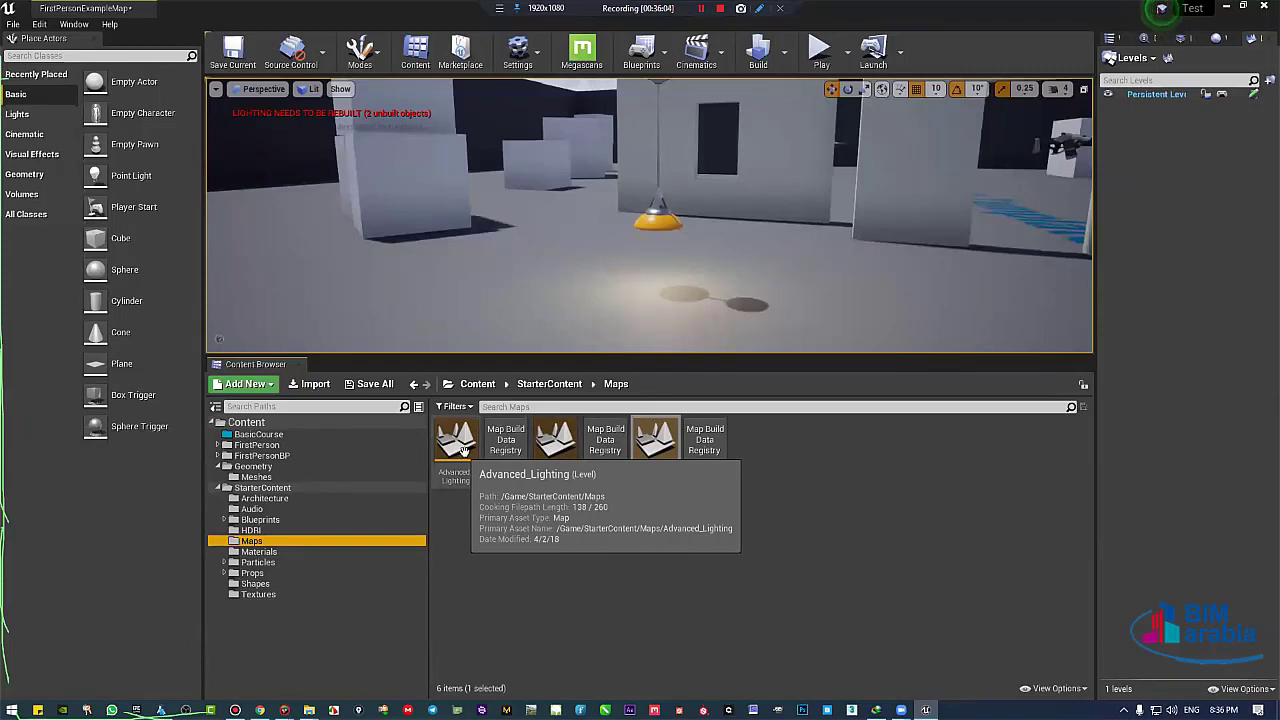
click(459, 450)
click(555, 445)
click(657, 447)
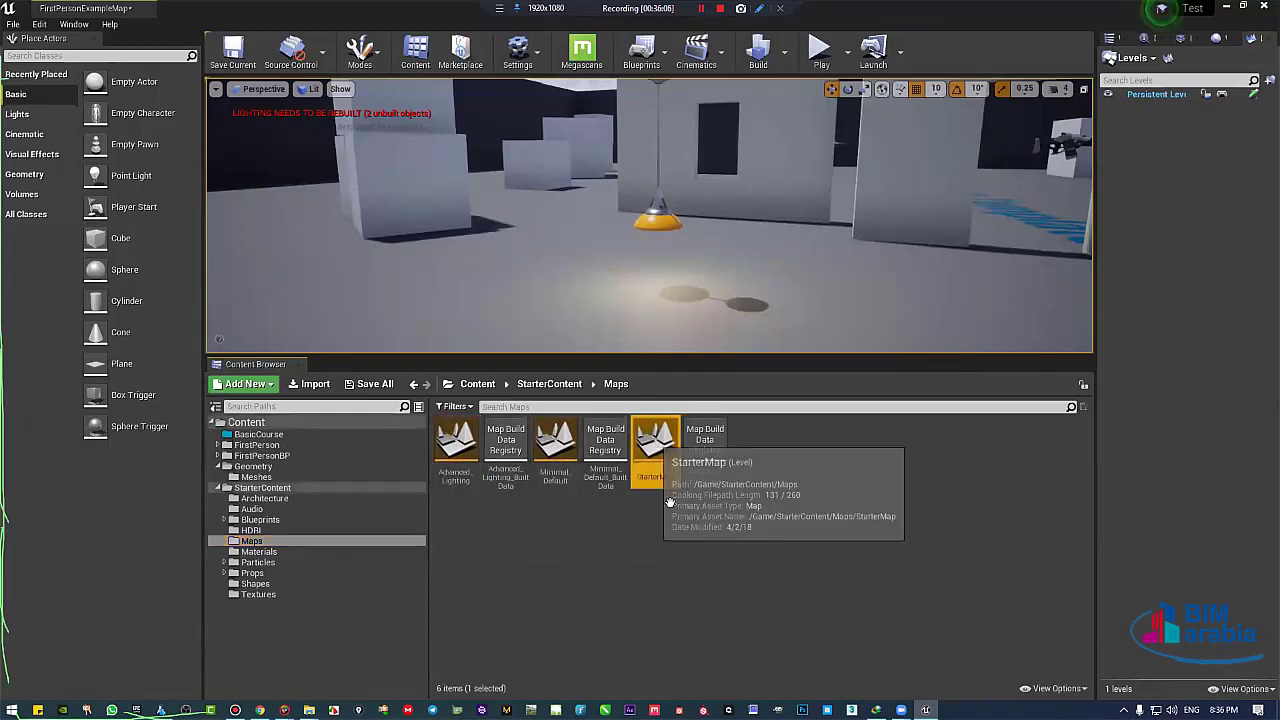
click(458, 447)
click(555, 445)
click(664, 474)
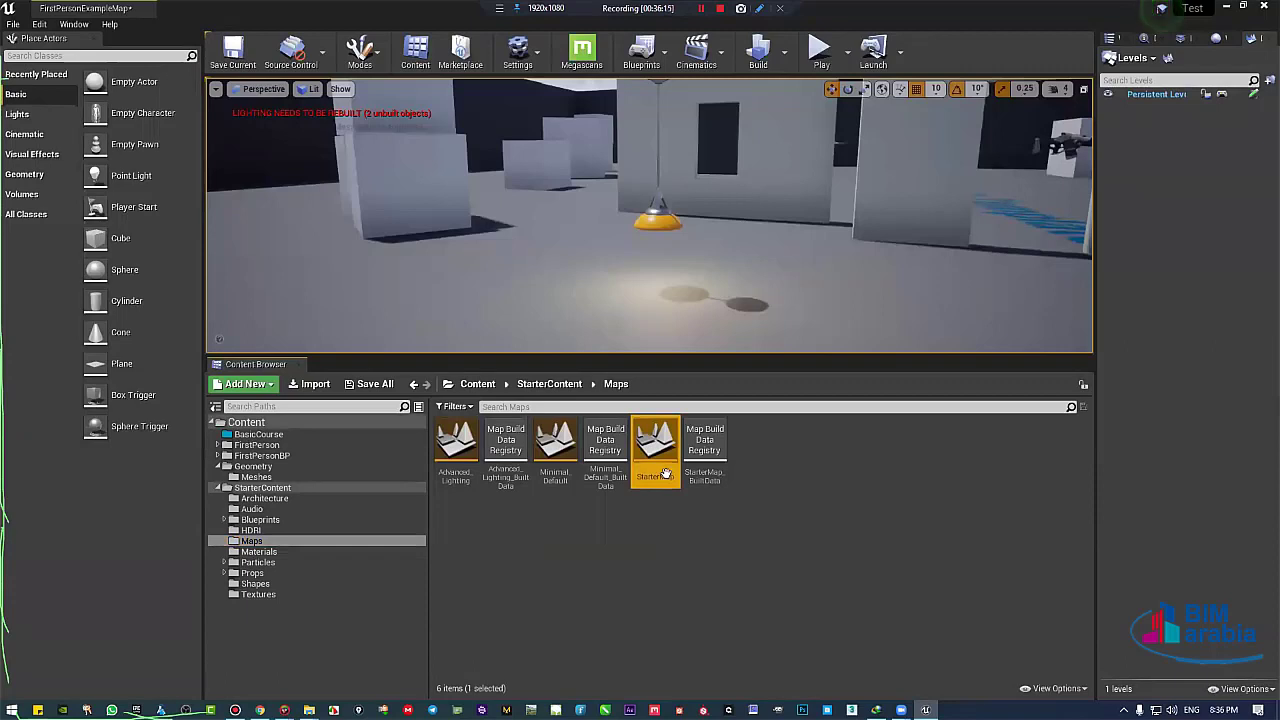
Open the Advanced_Lighting level, saving the modified FirstPersonExampleMap and its built data.
double_click(457, 446)
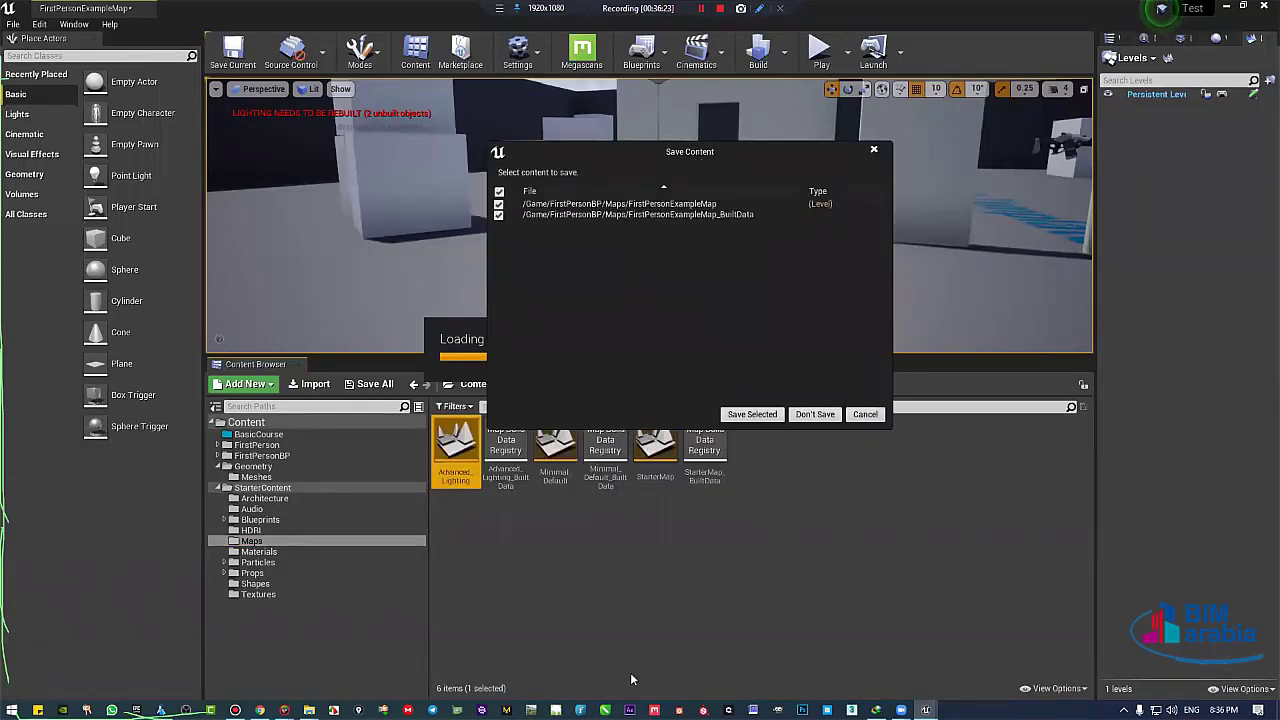
click(752, 417)
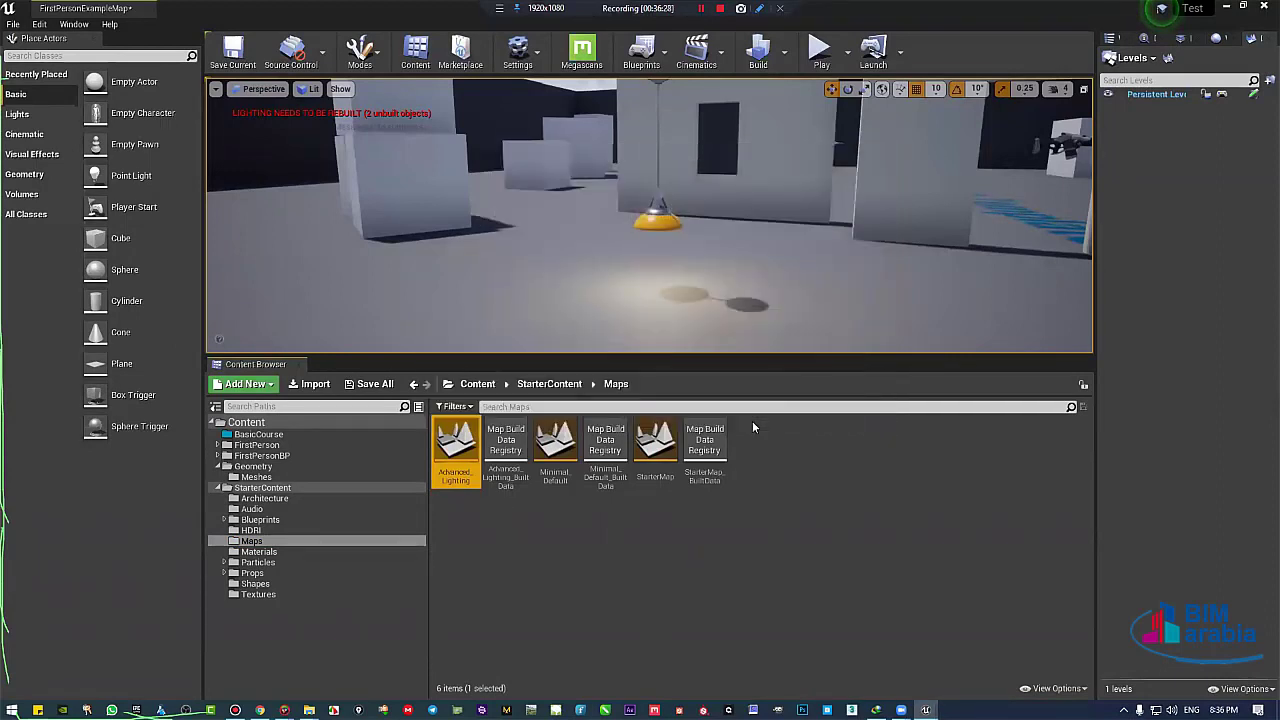
Examine the colour chart with its reflective and matte spheres in the Advanced_Lighting level from several distances.
alt+drag(640, 220, 686, 259)
key(w)
right_drag(686, 259, 660, 250)
key(w)
key(s)
right_drag(750, 231, 761, 172)
key(w)
key(s)
key(w)
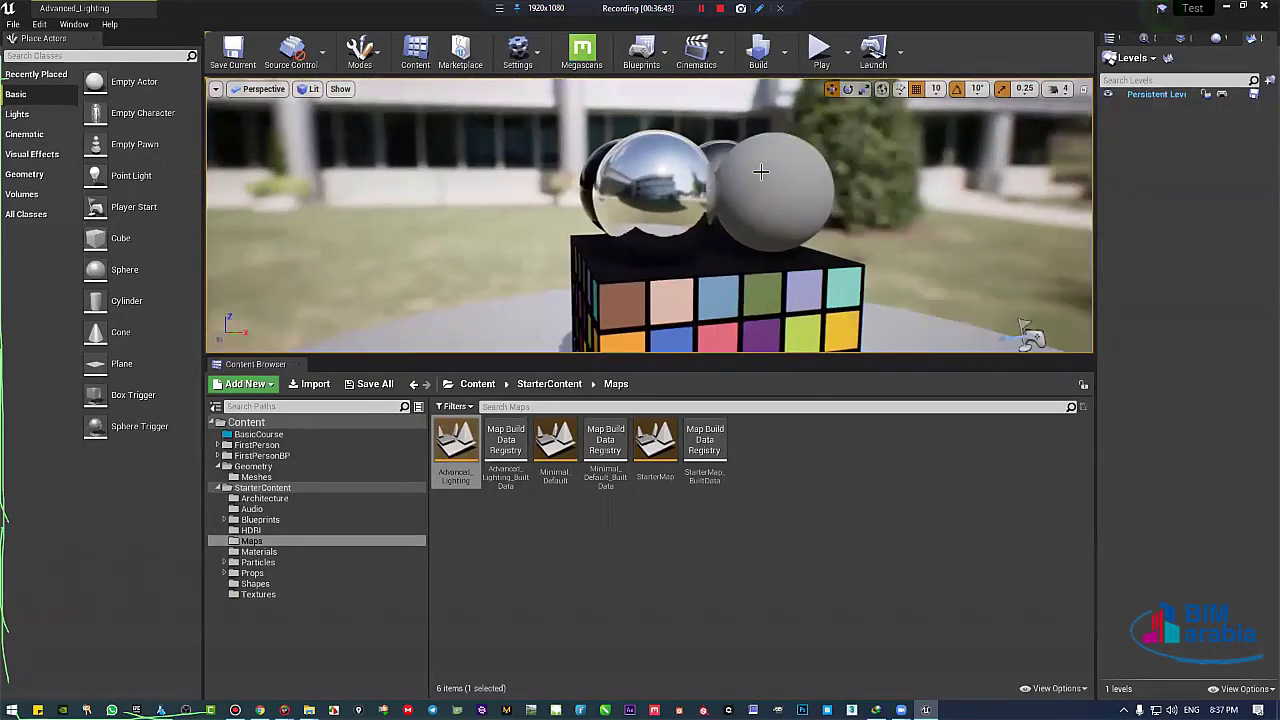
click(761, 172)
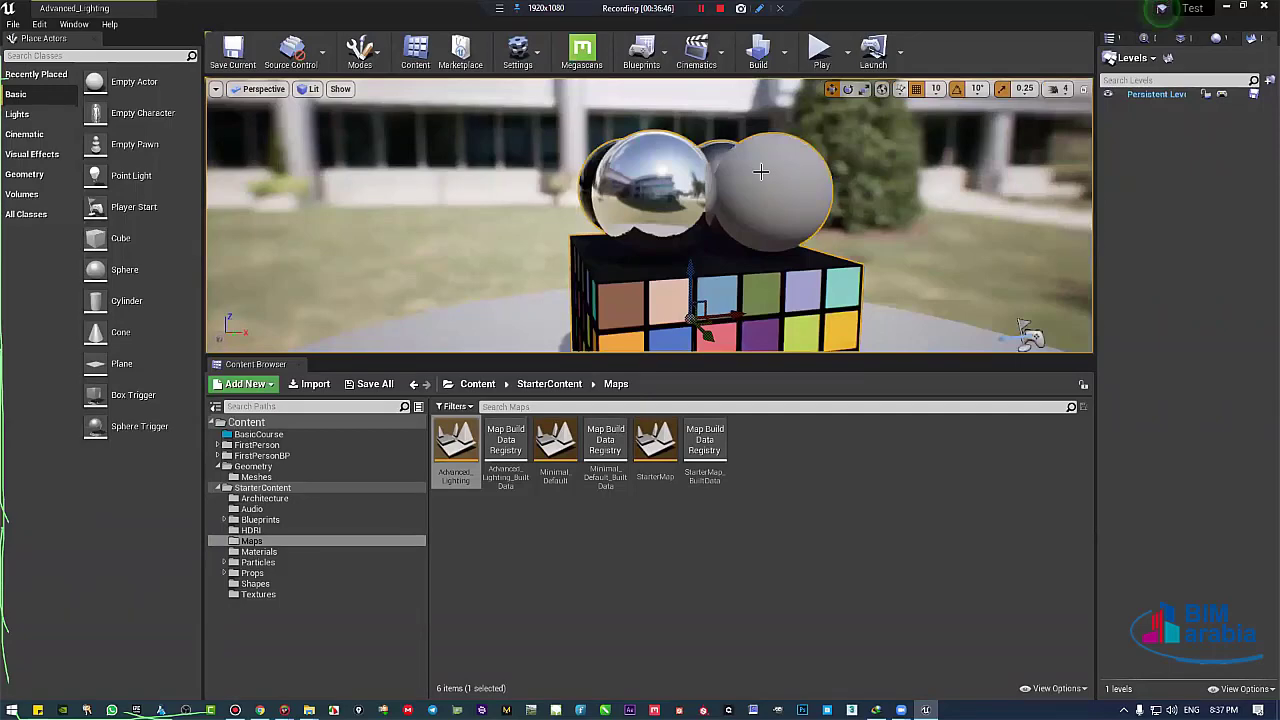
key(s)
right_drag(810, 181, 1075, 212)
key(a)
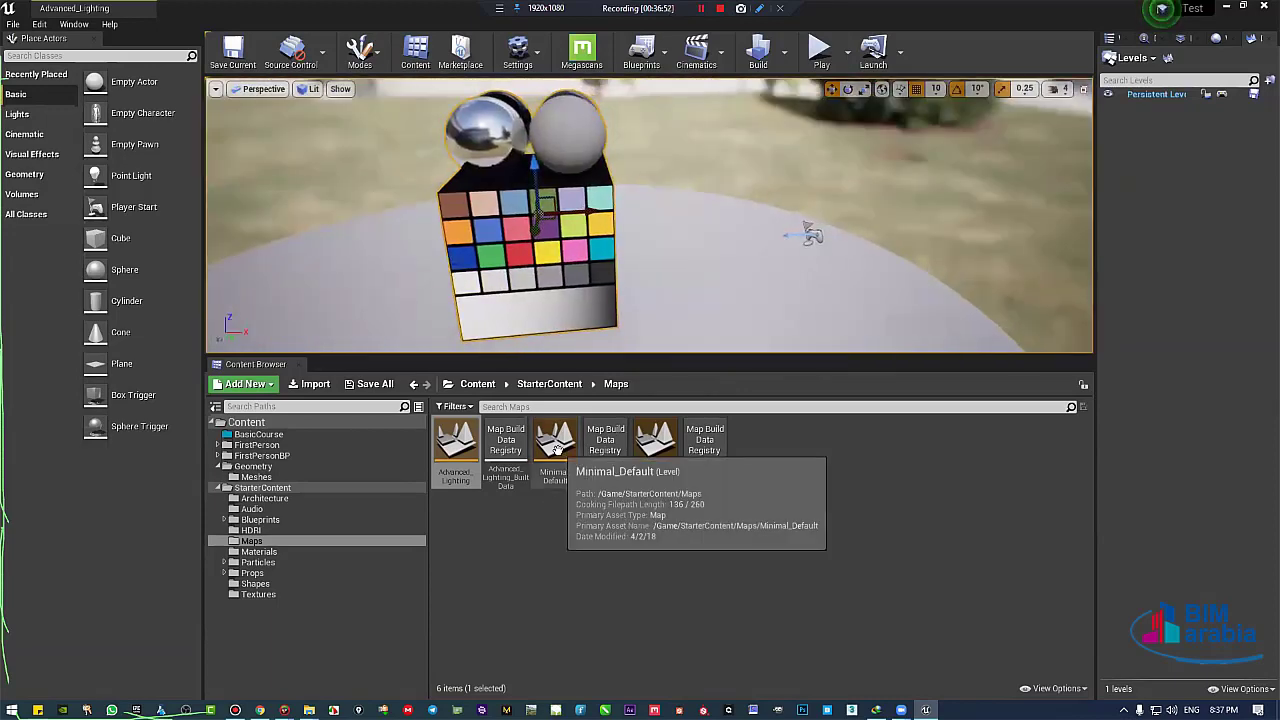
Open the Minimal_Default level and view its table and chairs.
double_click(559, 451)
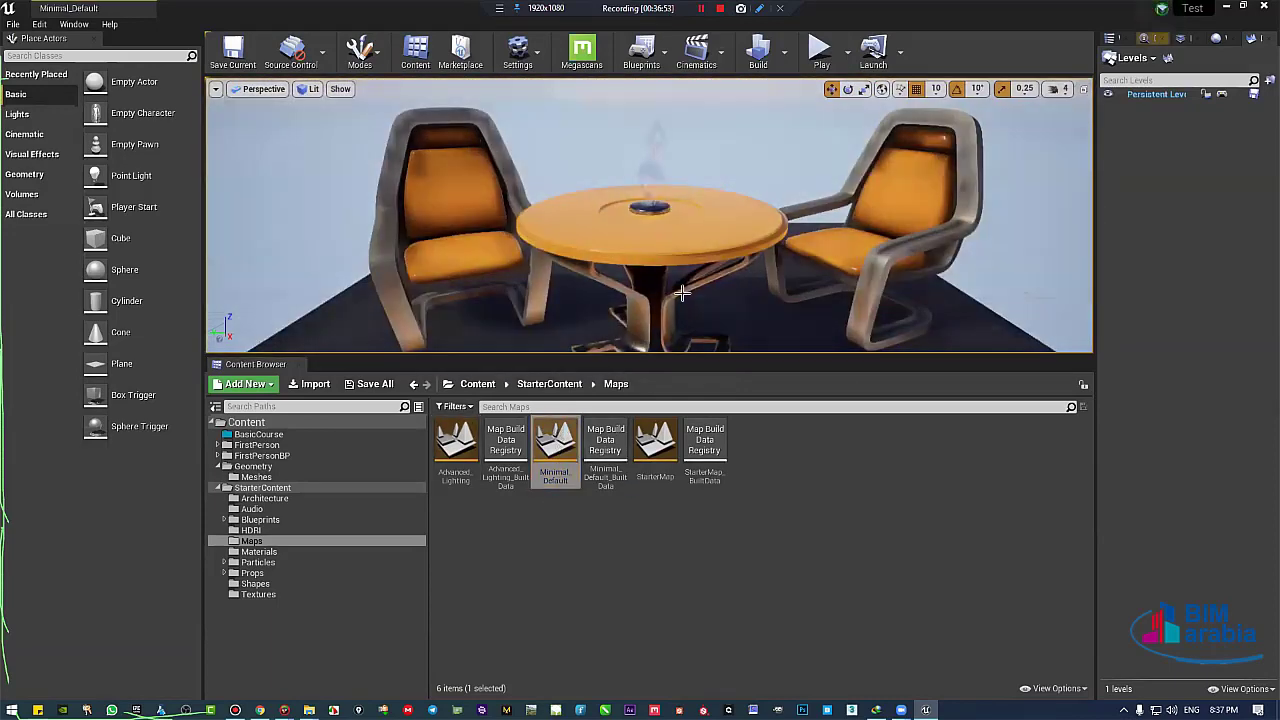
right_drag(650, 220, 600, 275)
Open the StarterMap level and enlarge the viewport by shrinking the Content Browser and Place Actors areas.
double_click(655, 445)
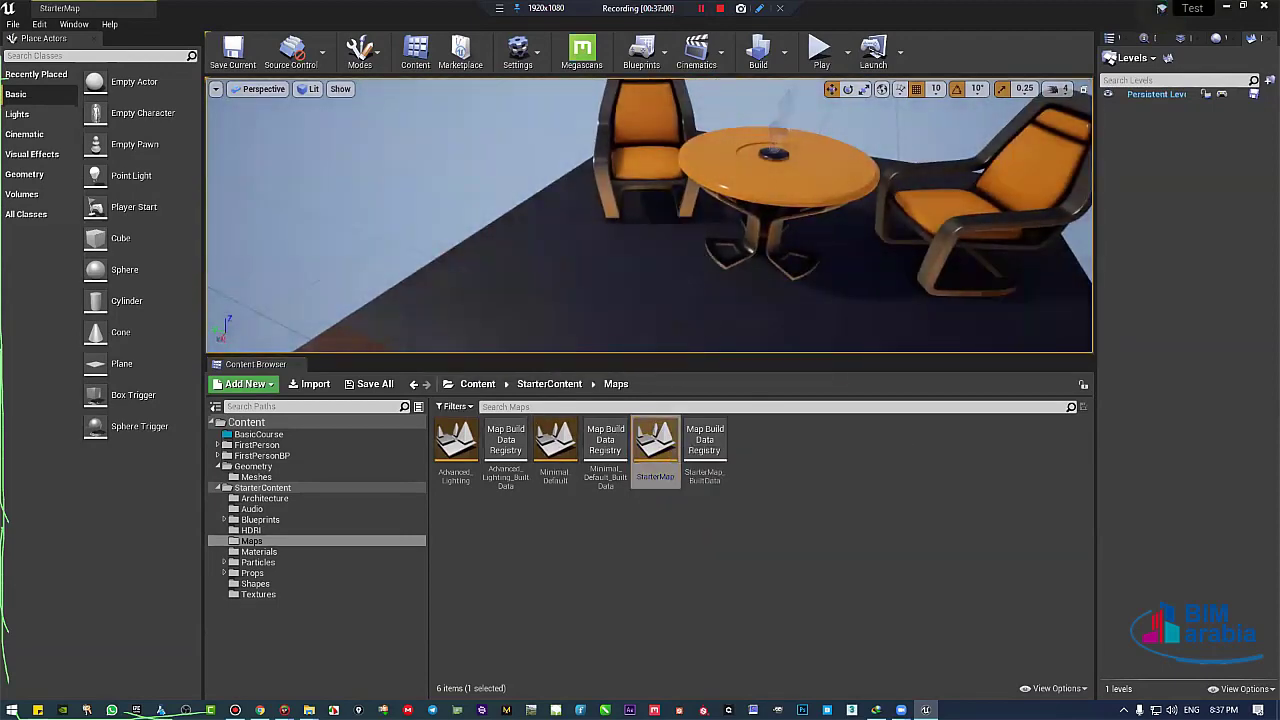
scroll(643, 345, down, 5)
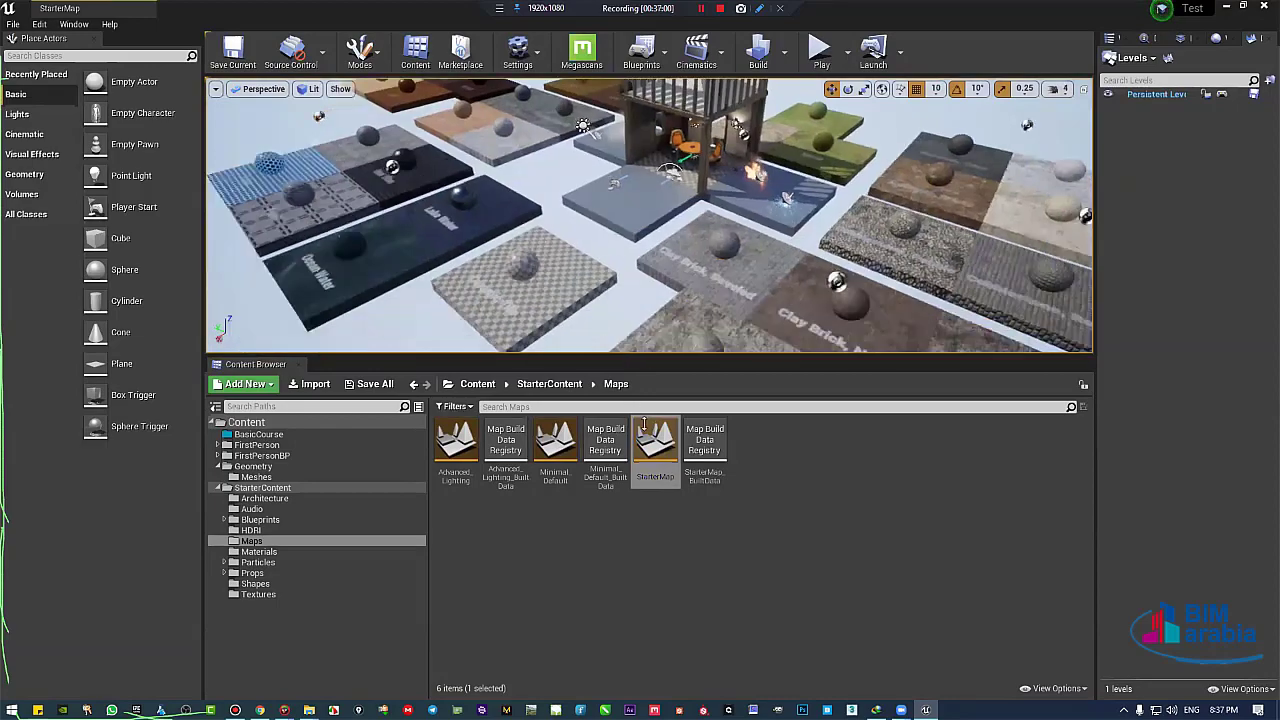
drag(248, 428, 246, 493)
drag(203, 386, 78, 451)
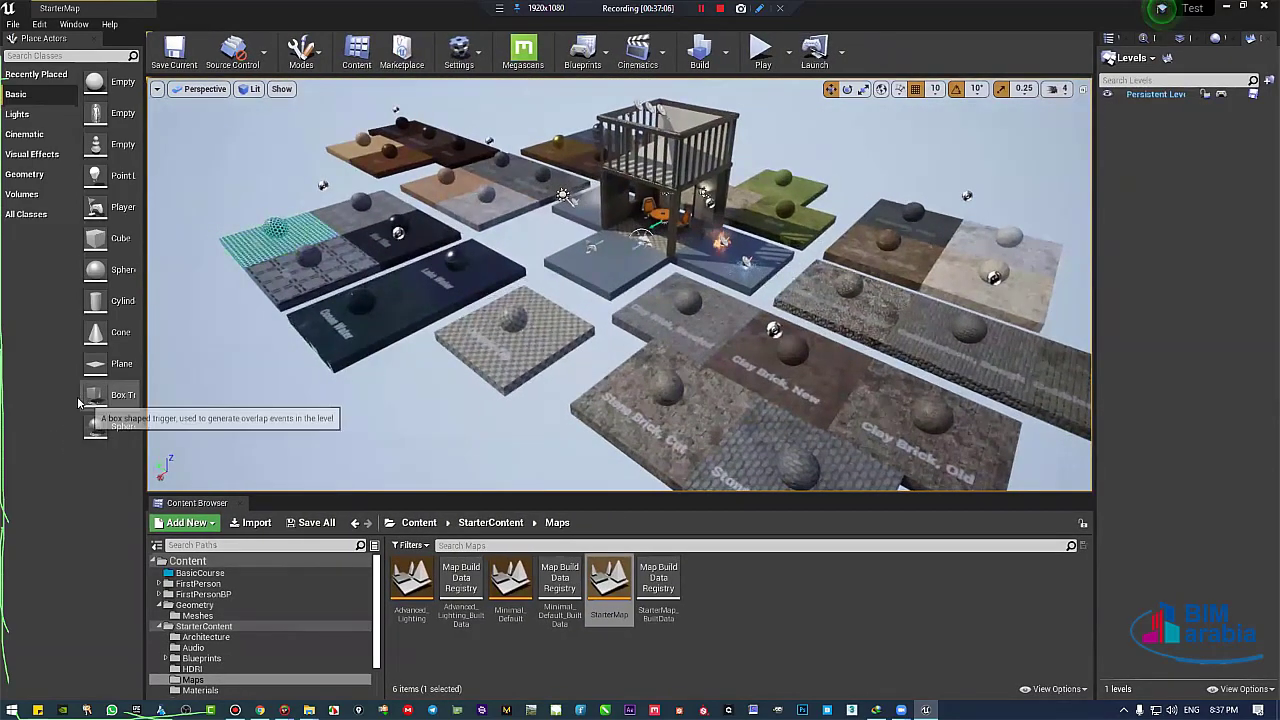
Fly through StarterMap and examine the brick and stone material samples on the spheres and slabs up close.
scroll(598, 340, down, 2)
right_drag(598, 340, 625, 350)
key(w)
key(w)
key(s)
key(s)
key(s)
right_drag(598, 292, 573, 258)
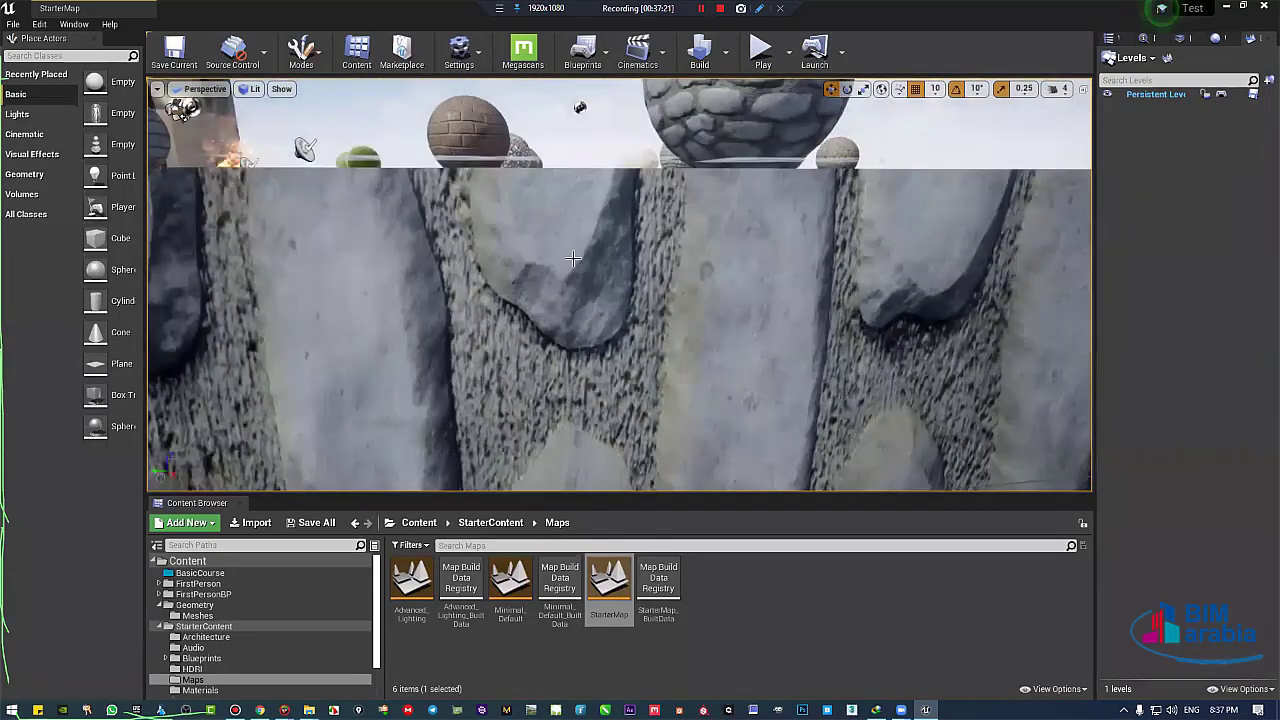
middle_drag(573, 258, 612, 208)
right_drag(612, 208, 587, 232)
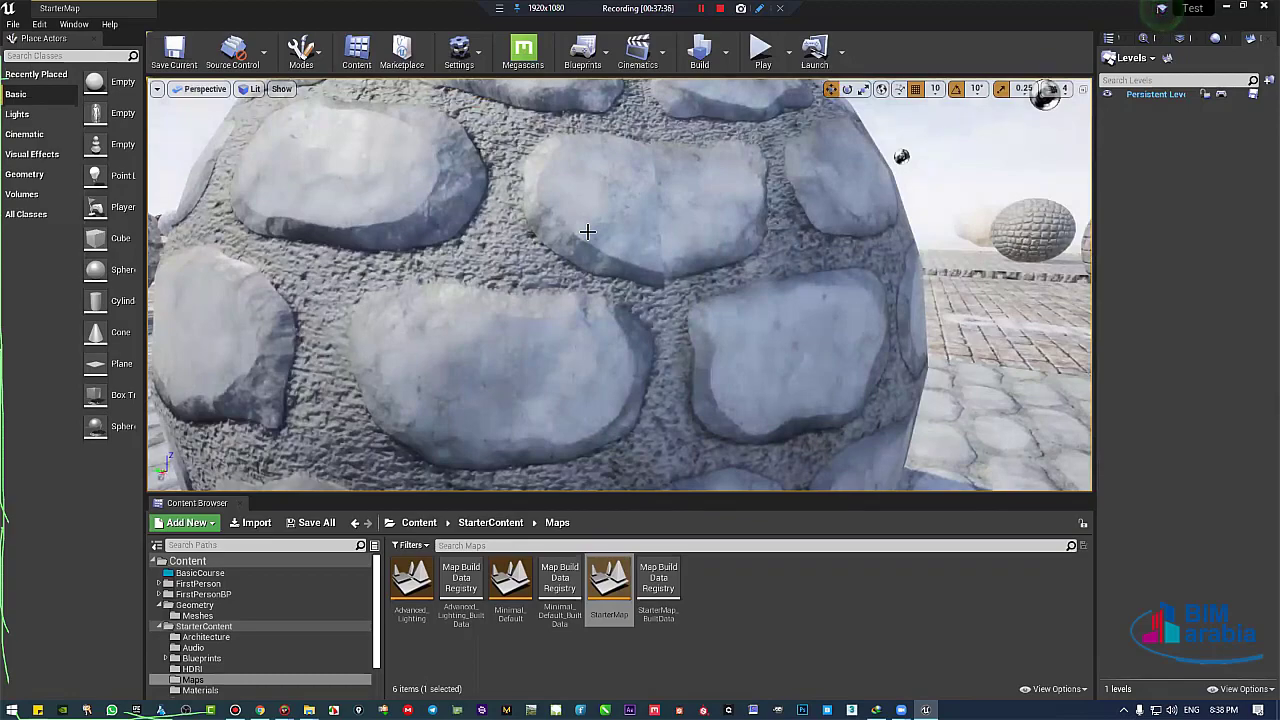
right_drag(683, 203, 683, 203)
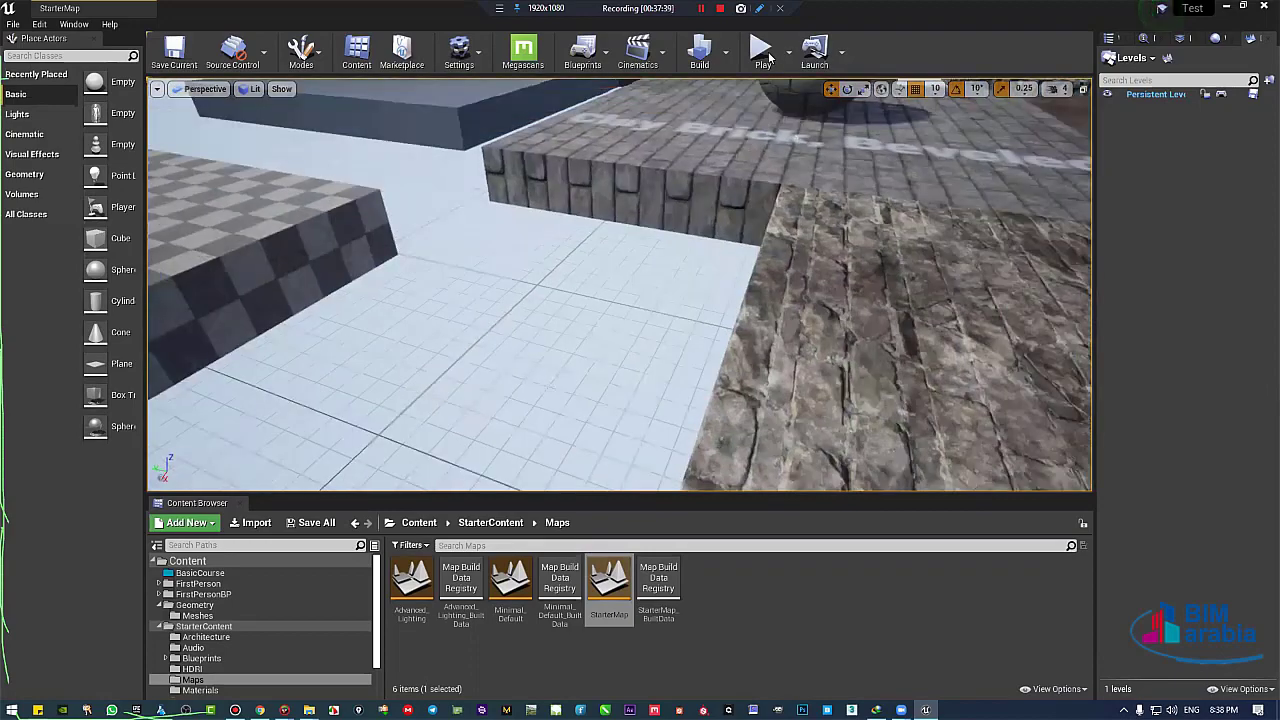
Play StarterMap and walk through the furnished room to view the fire and spark effects up close.
click(766, 55)
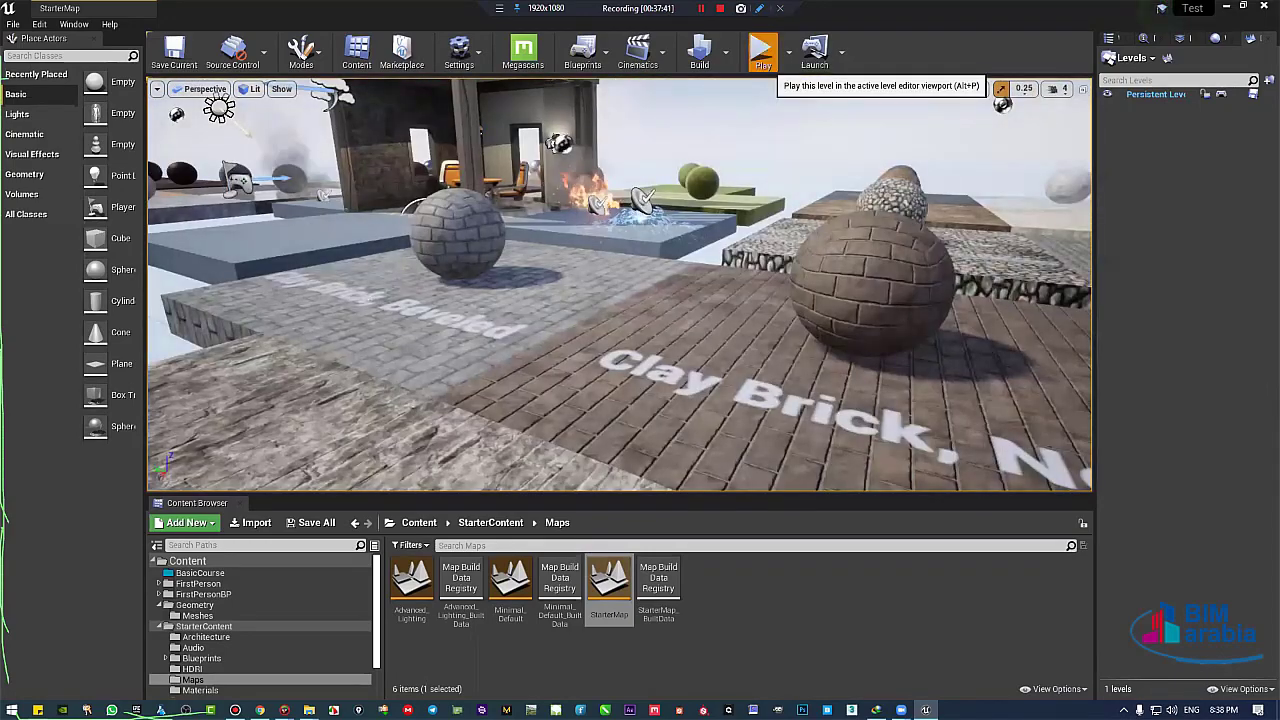
key(w)
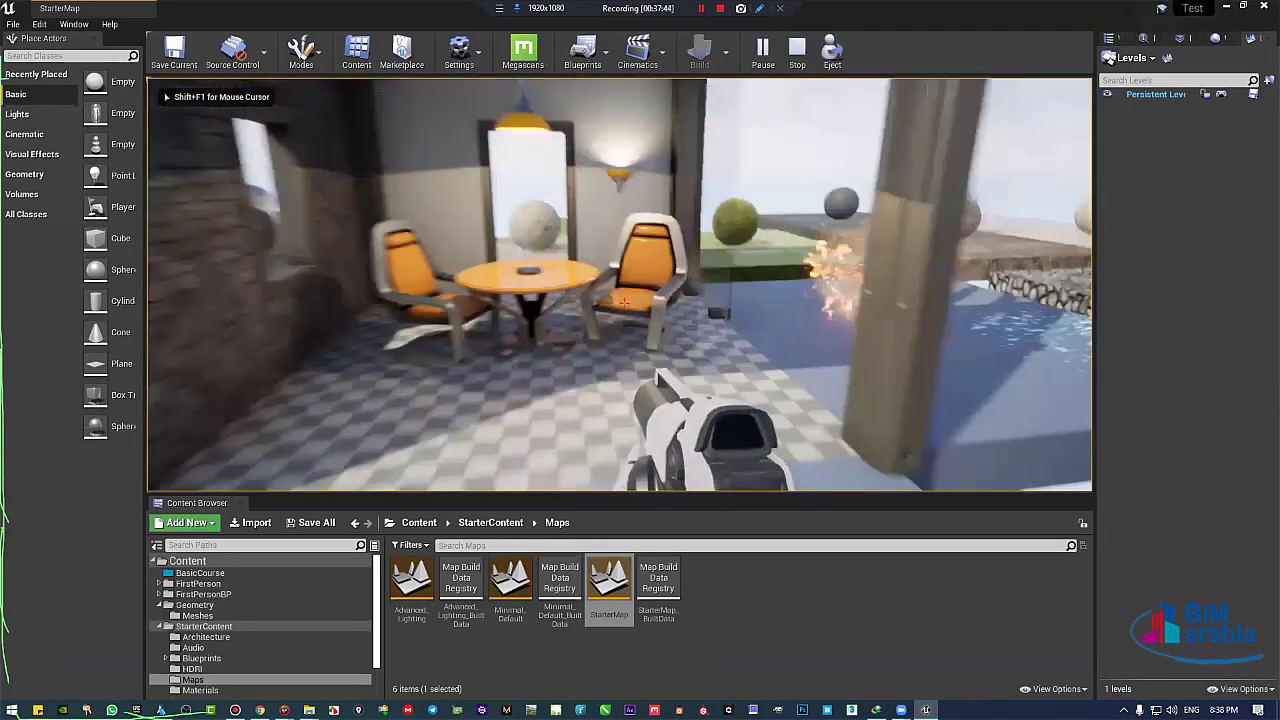
key(w)
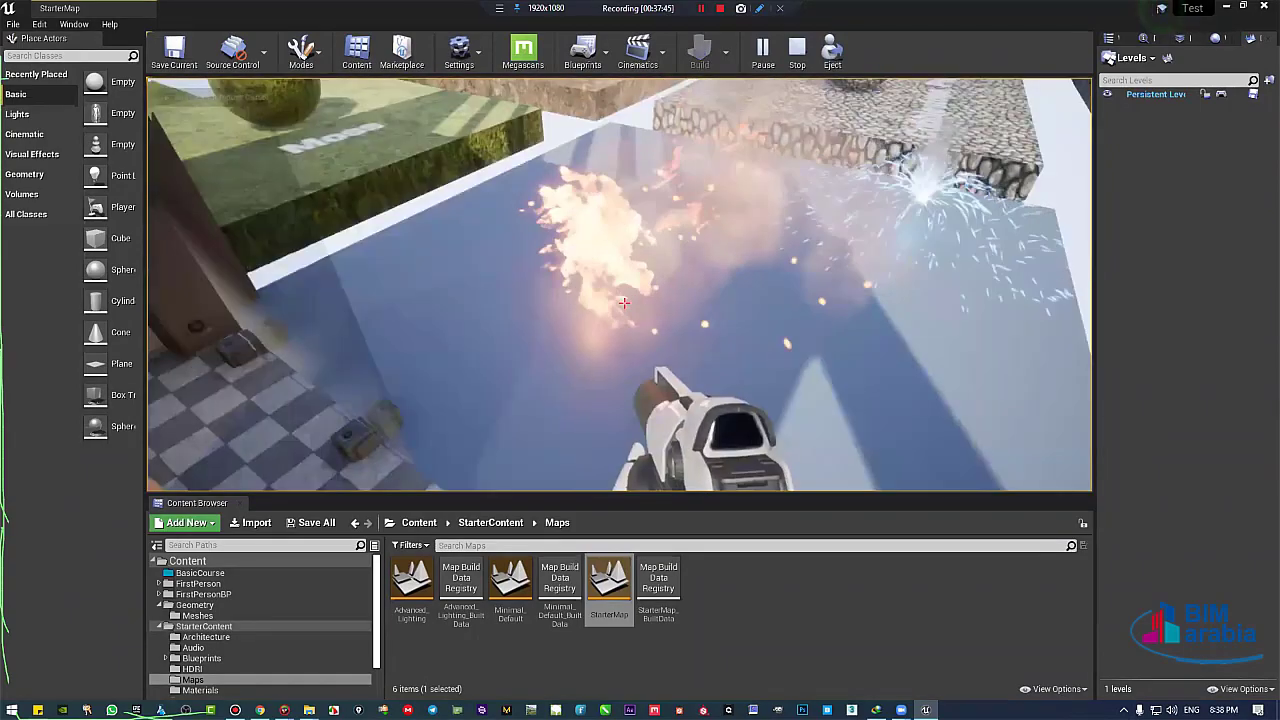
key(w)
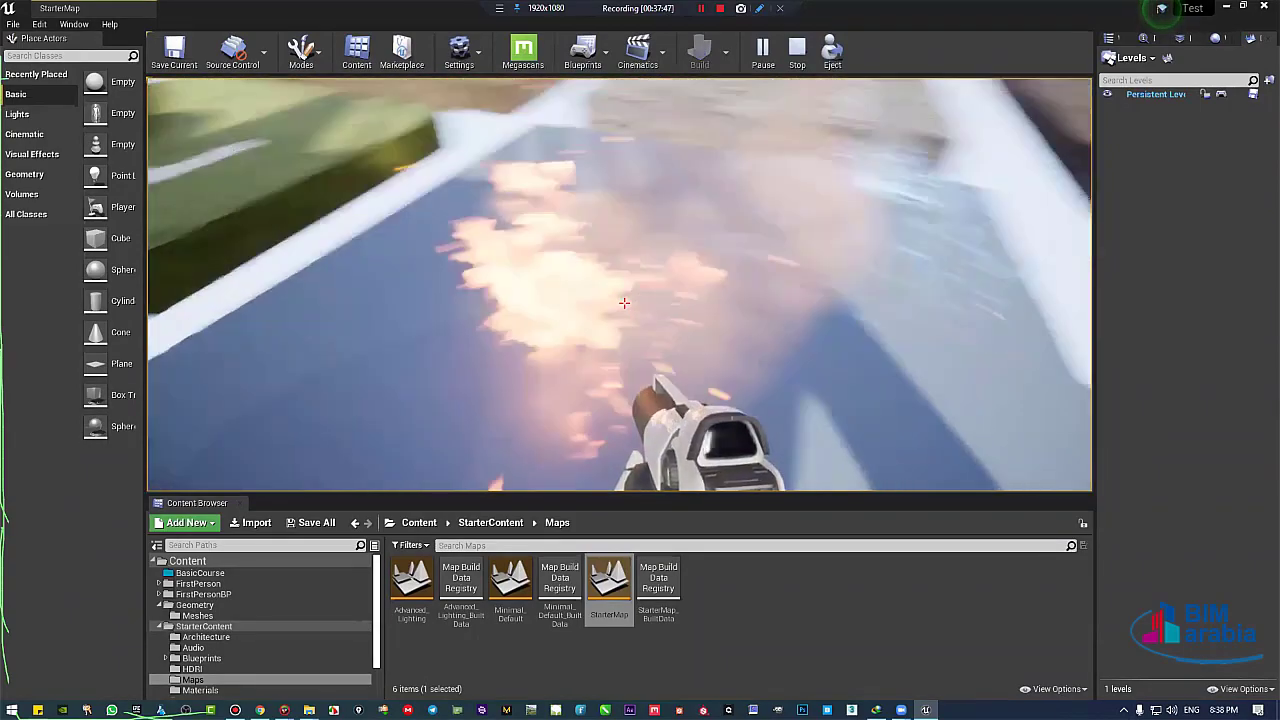
click(624, 302)
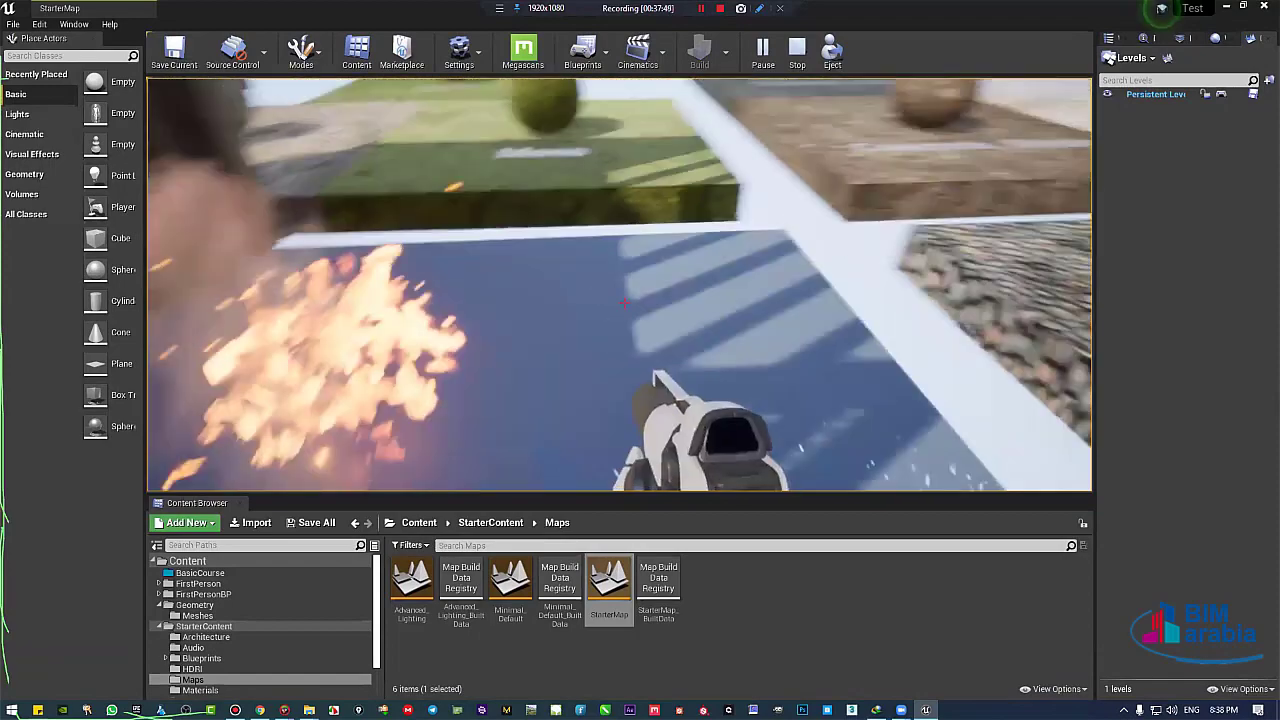
click(624, 302)
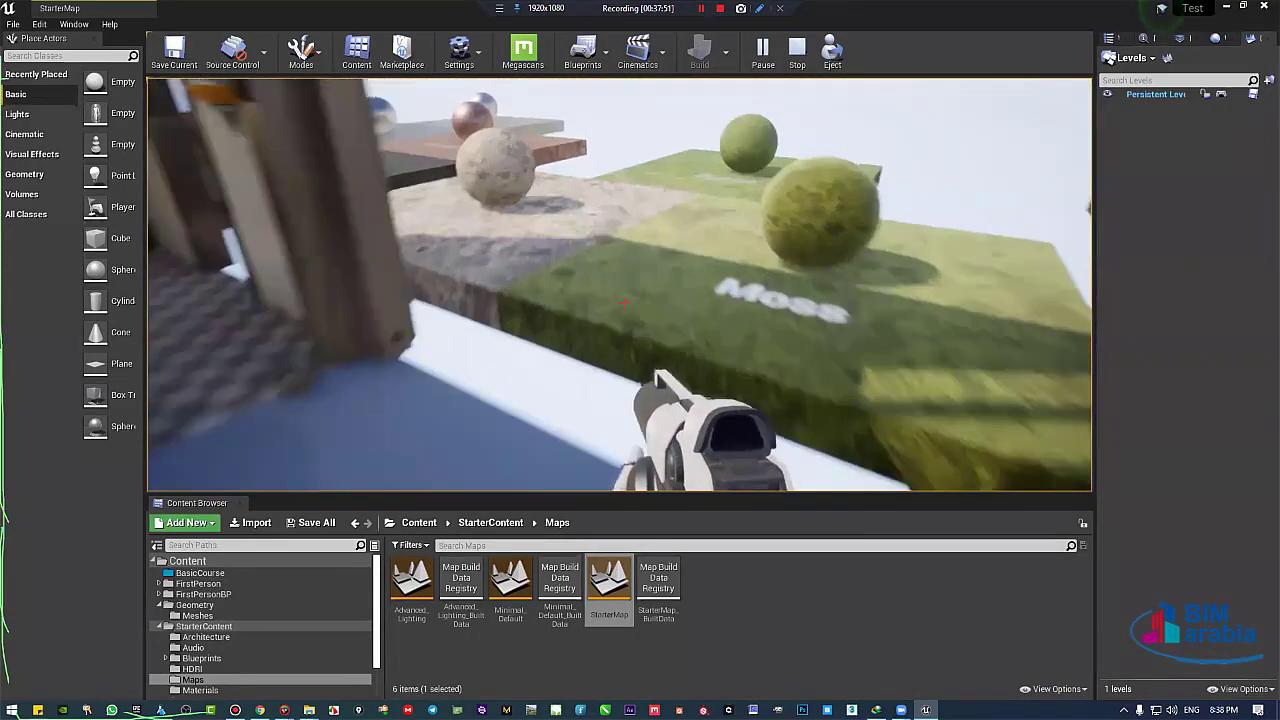
Walk onto the green moss slabs and the rough beige ground sample to examine their surfaces.
key(w)
key(w)
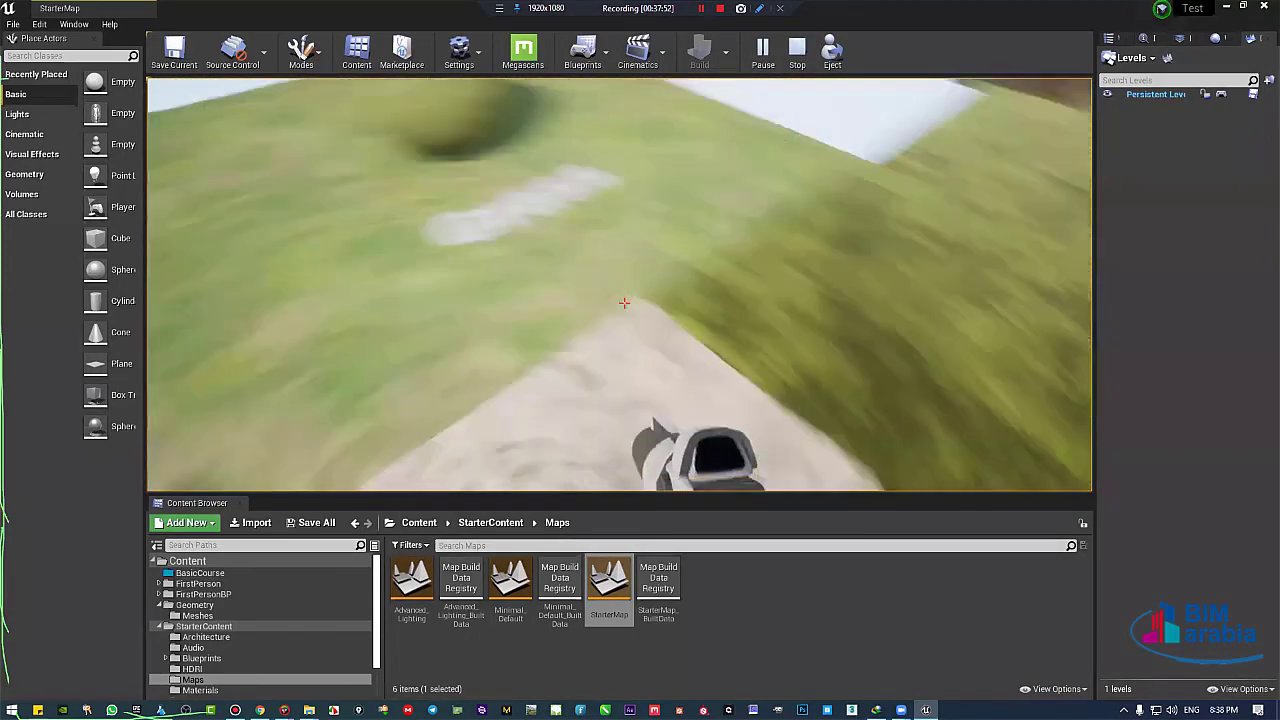
key(w)
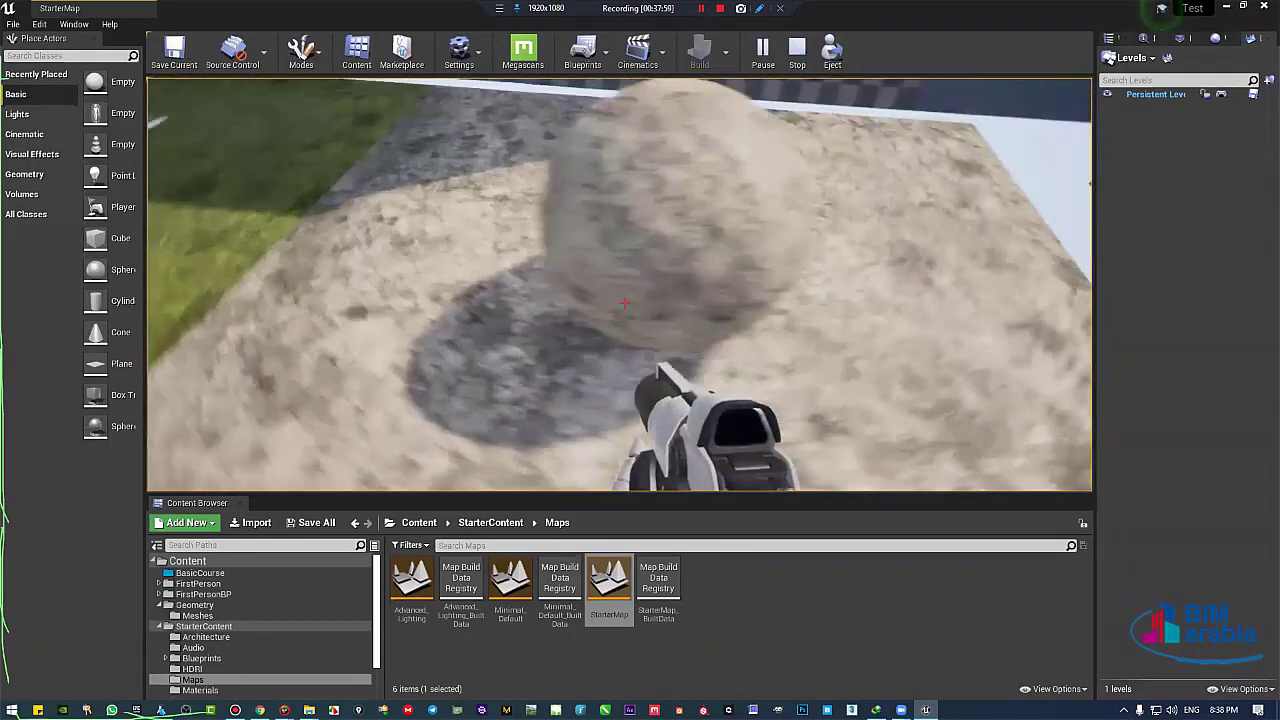
key(w)
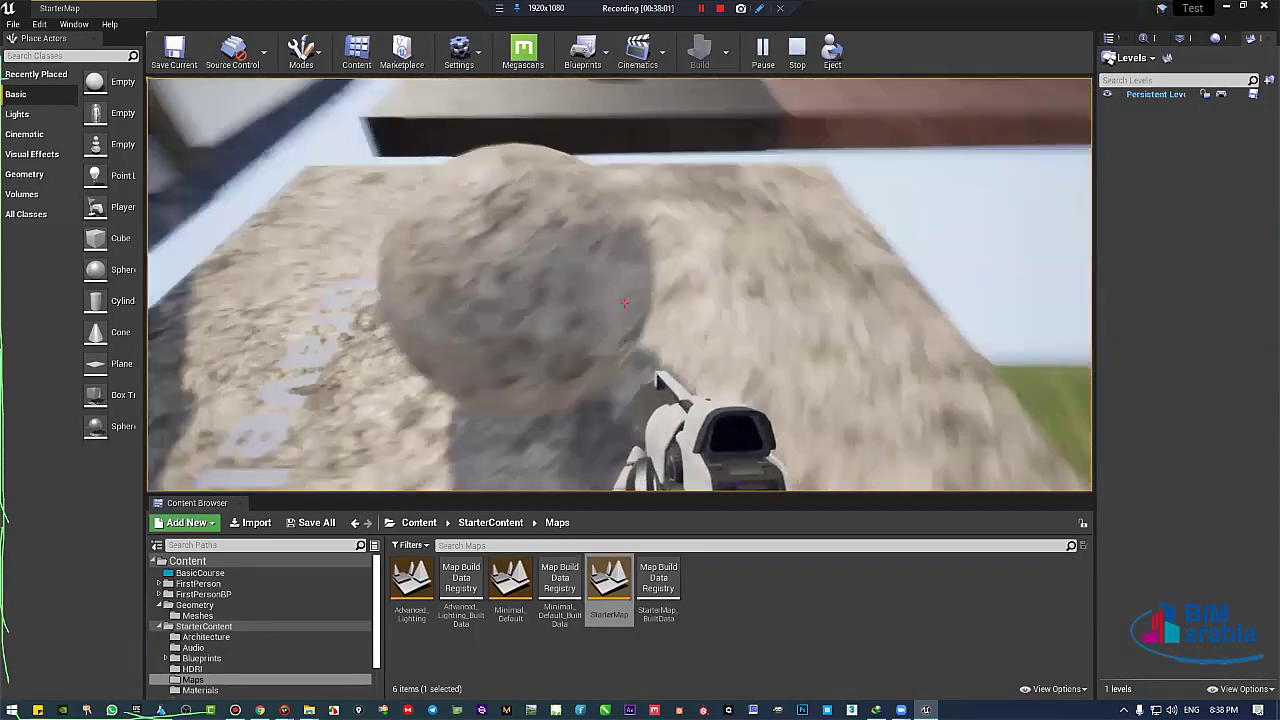
key(d)
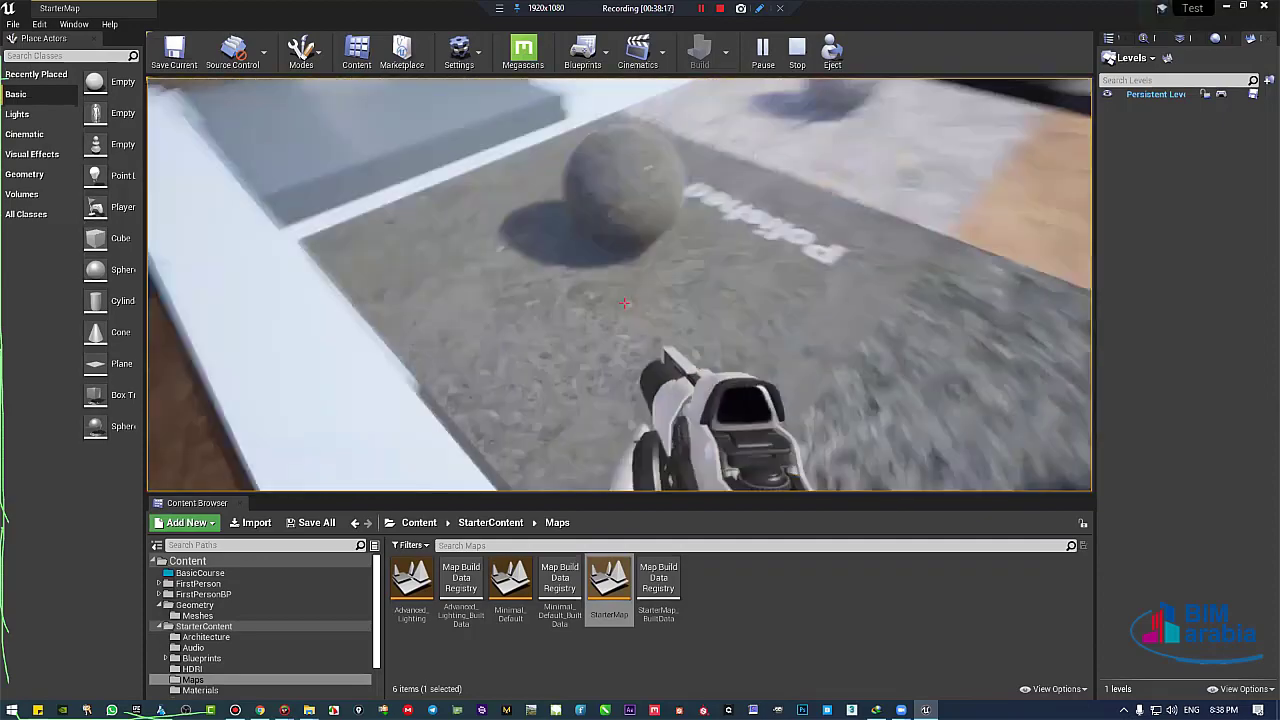
Walk across the stone and wood sample slabs, including walnut and sandstone, and view their spheres.
key(d)
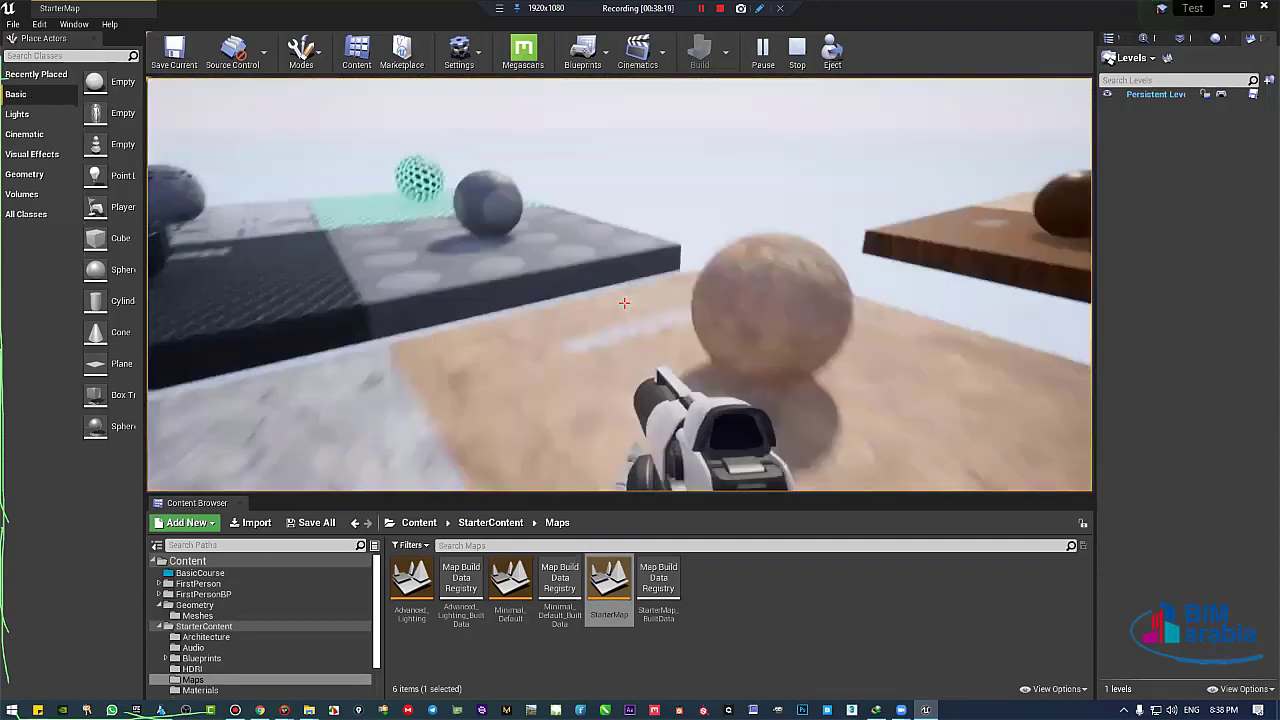
key(w)
key(space)
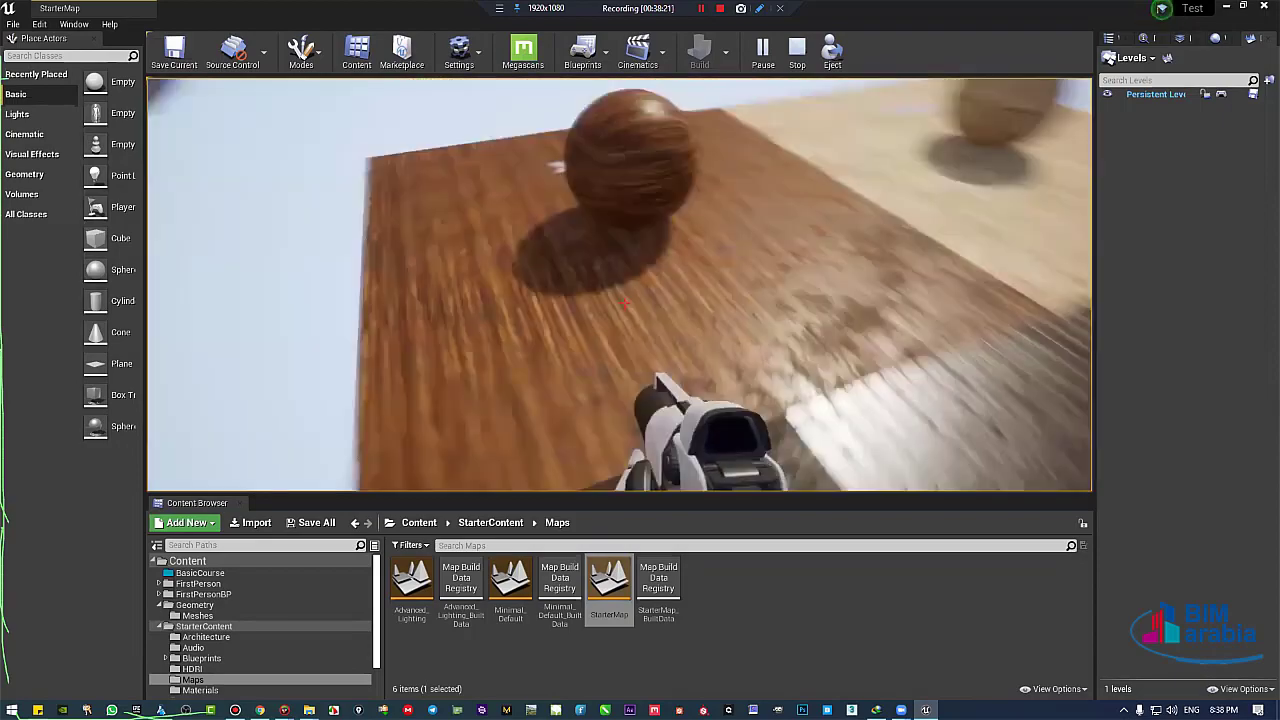
key(w)
key(w)
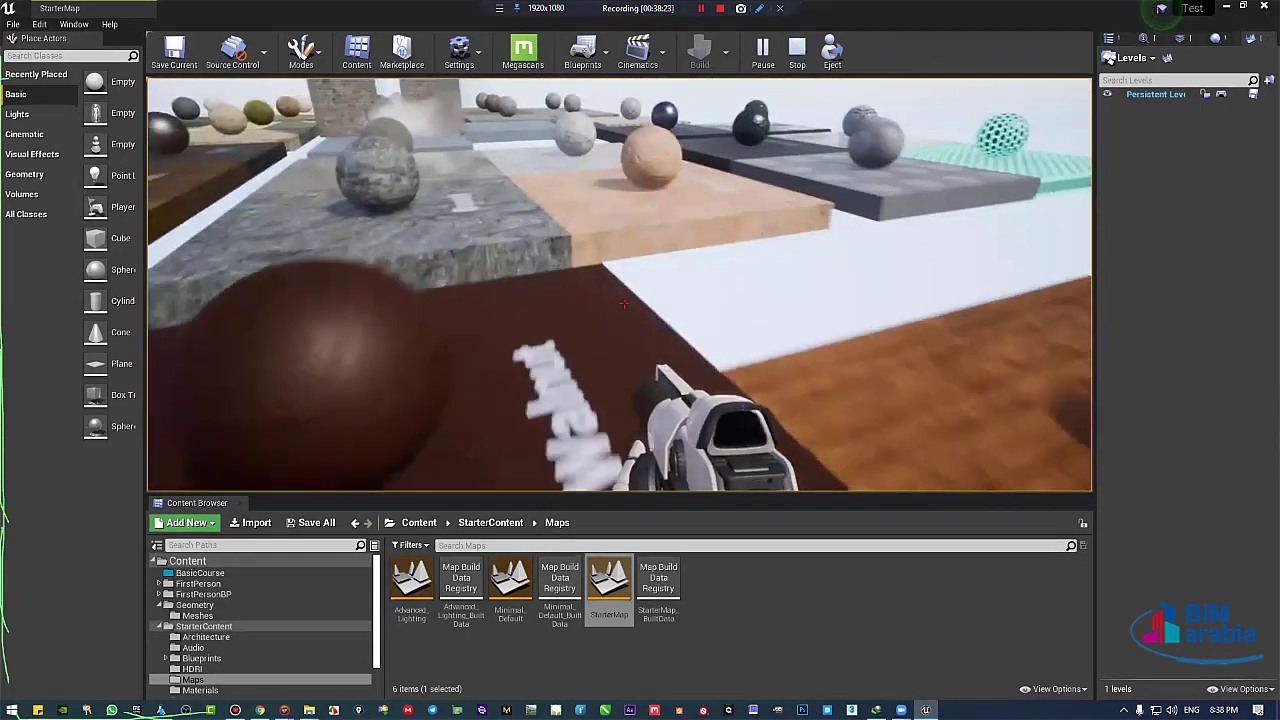
key(w)
key(w)
key(space)
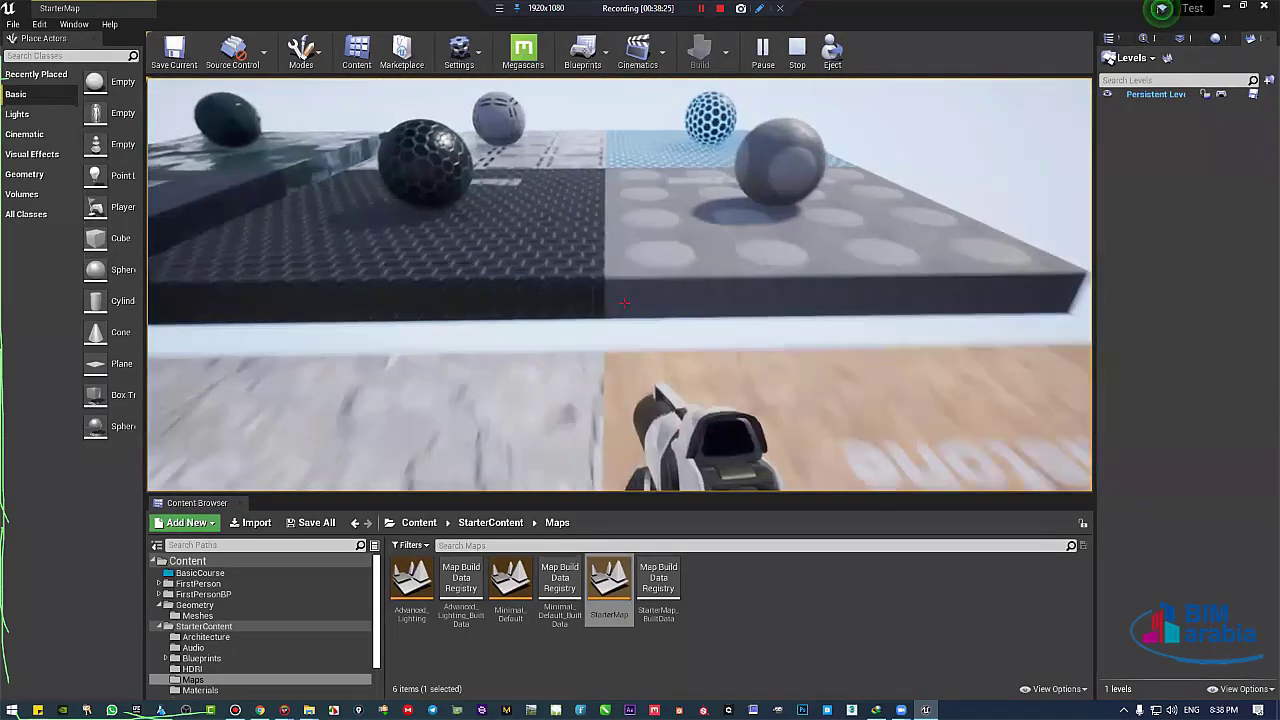
Walk over the hex tile, Lake Water, checker tile and cobblestone samples, and end the play session.
key(w)
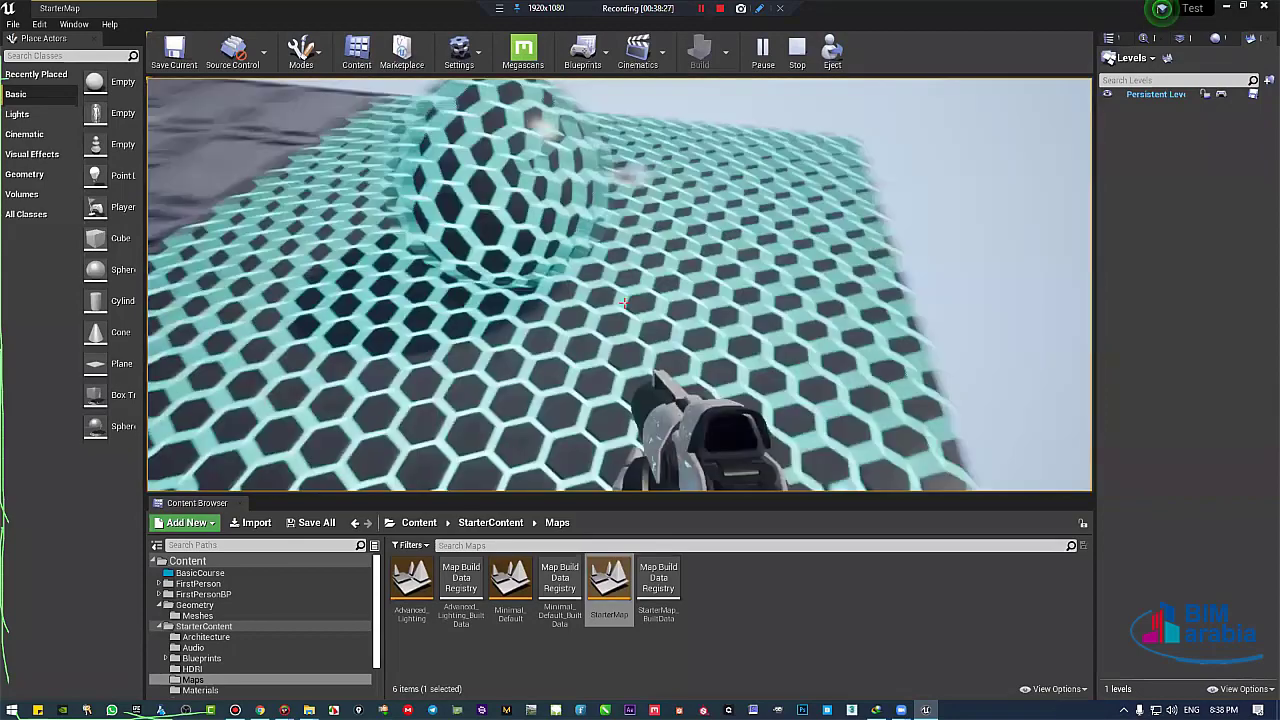
key(w)
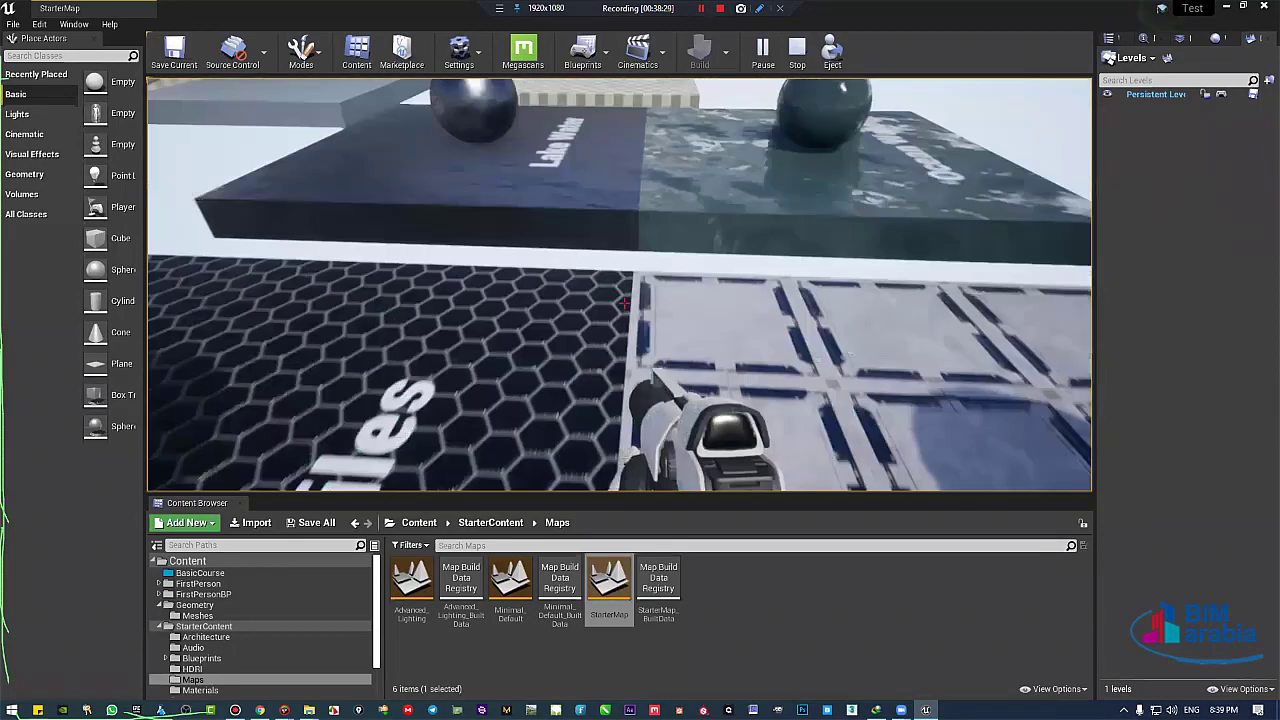
key(space)
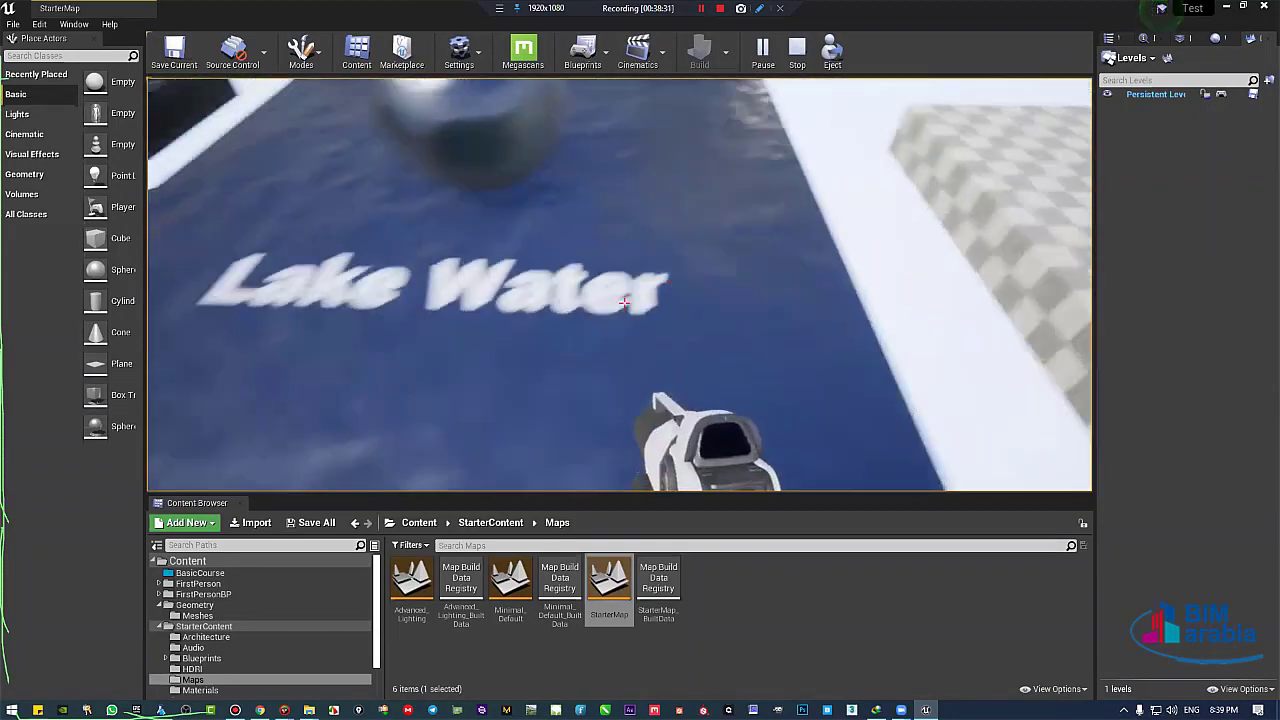
key(a)
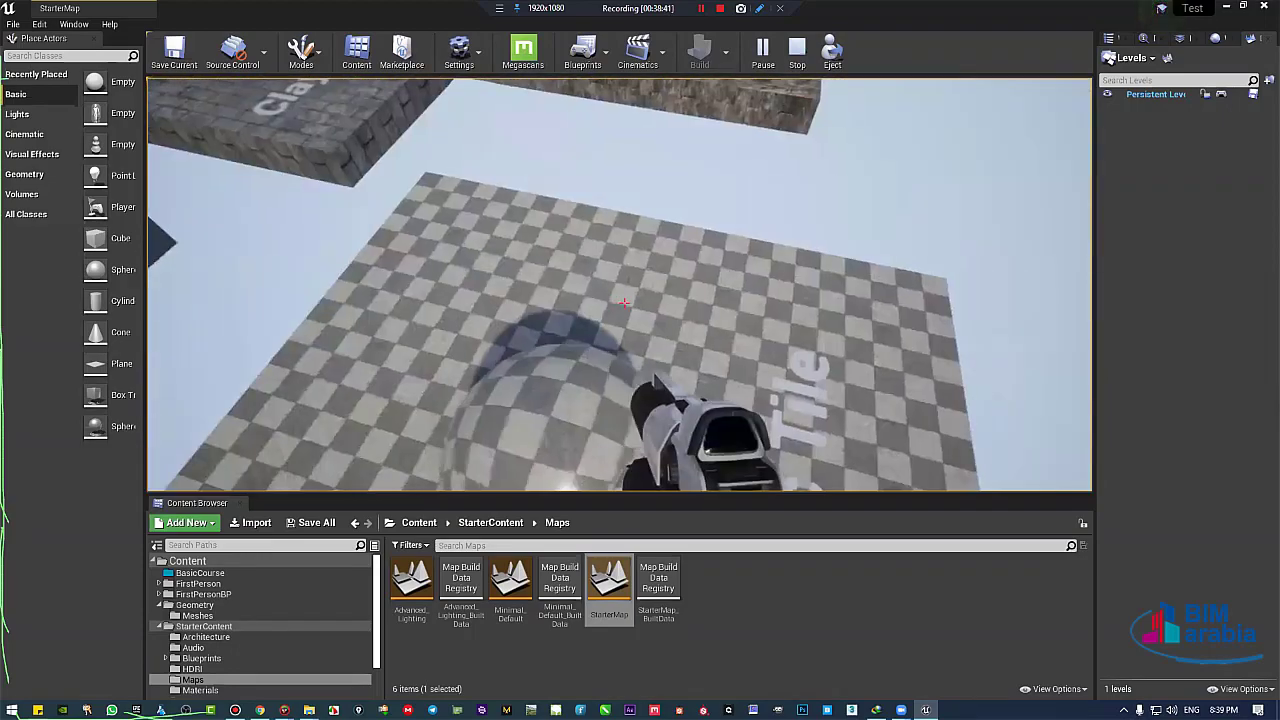
key(w)
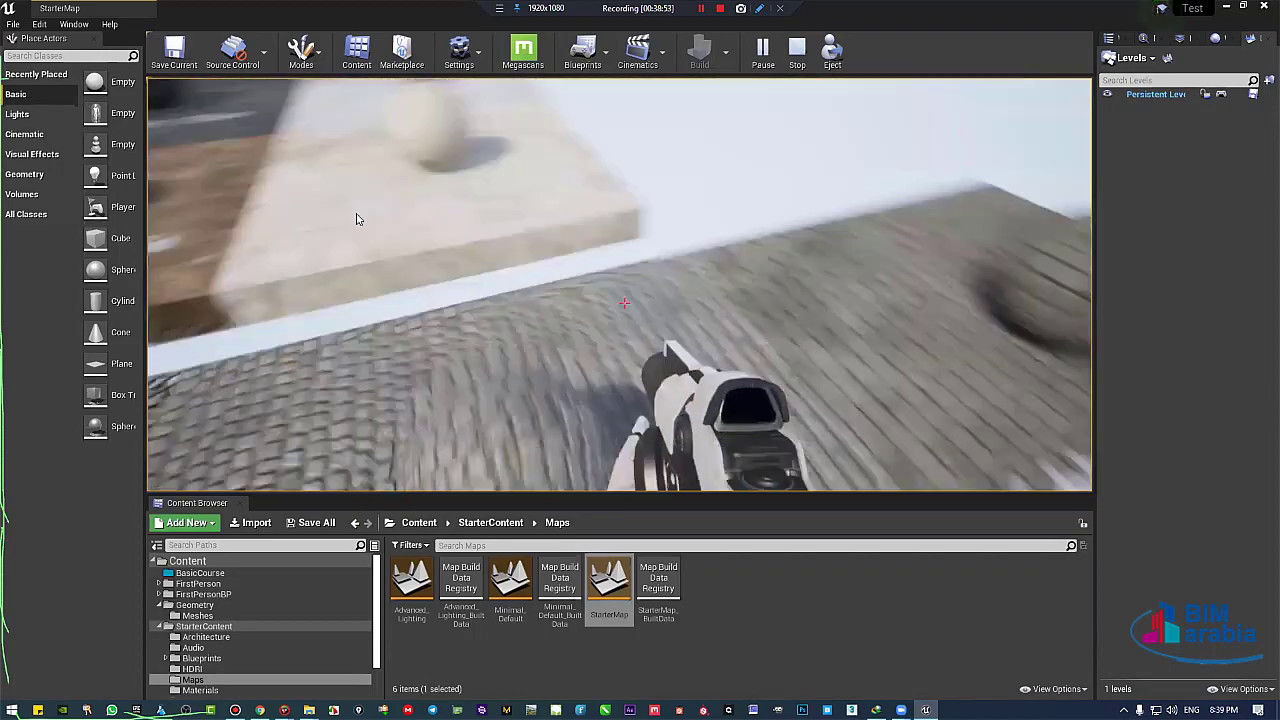
key(Escape)
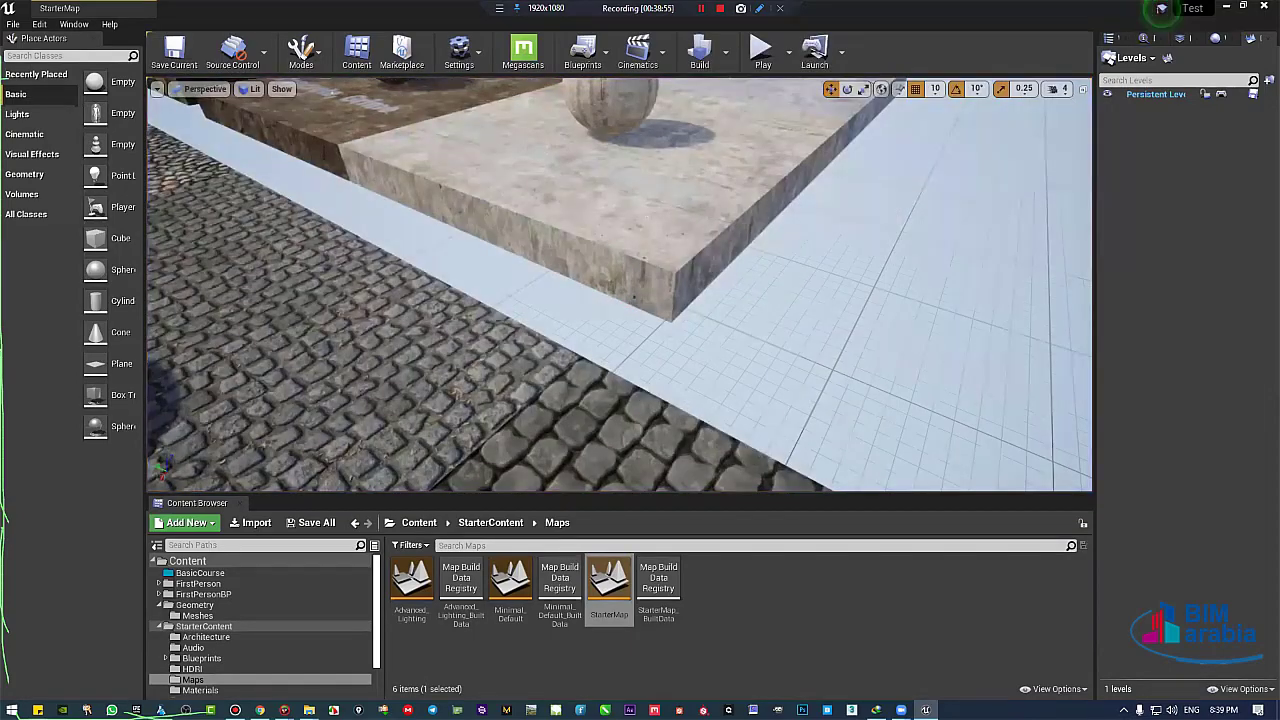
Survey the whole StarterMap layout in the editor and examine the Clay Brick, New sample and its neighbours.
right_drag(620, 285, 560, 205)
key(s)
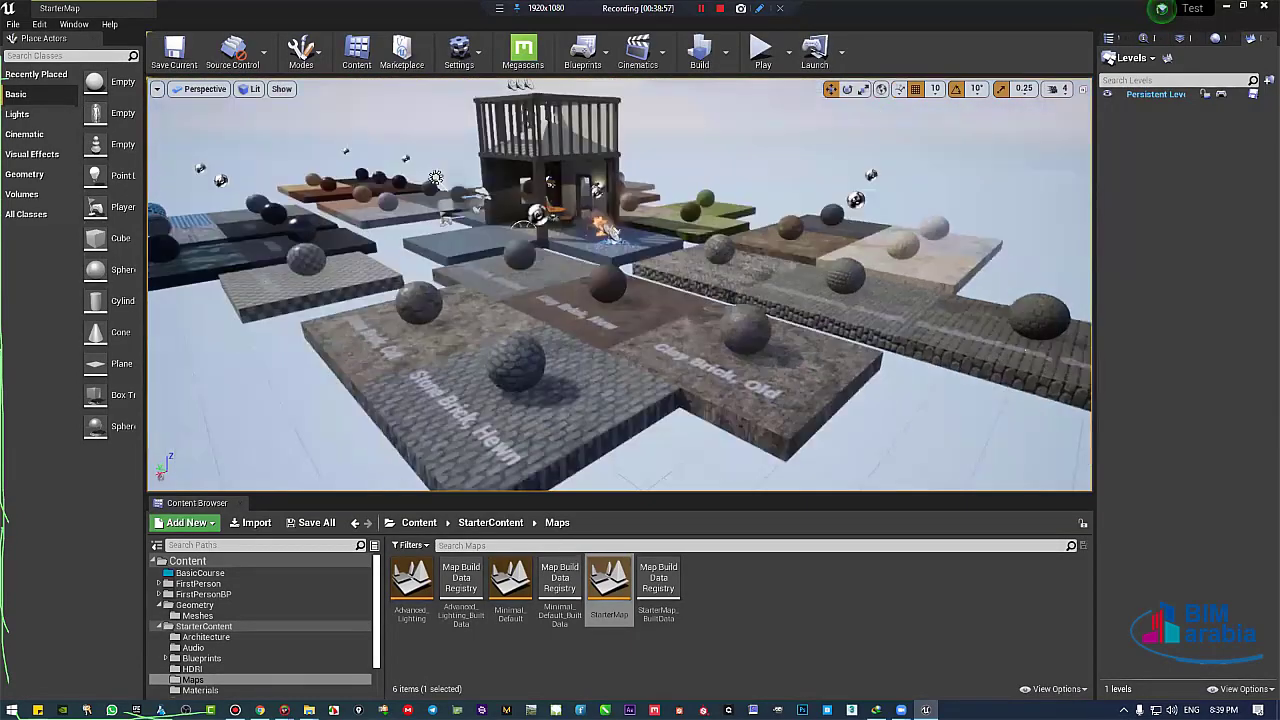
scroll(620, 285, up, 4)
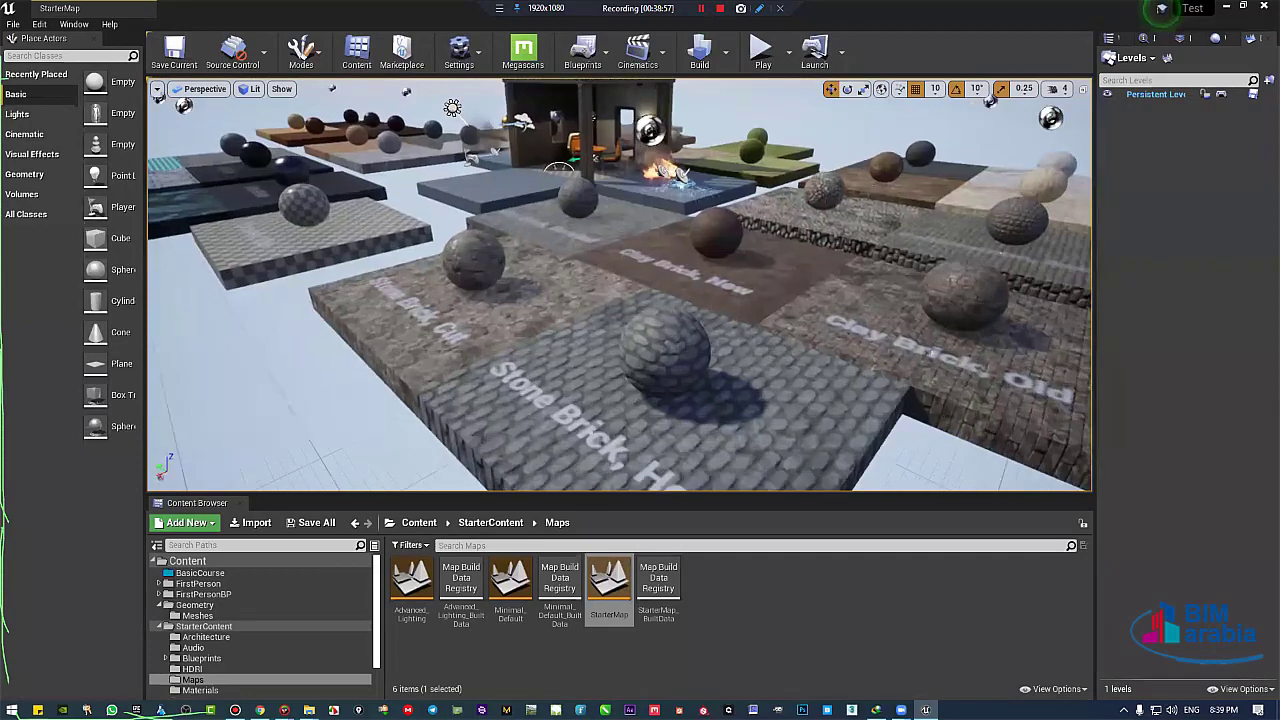
scroll(620, 285, up, 4)
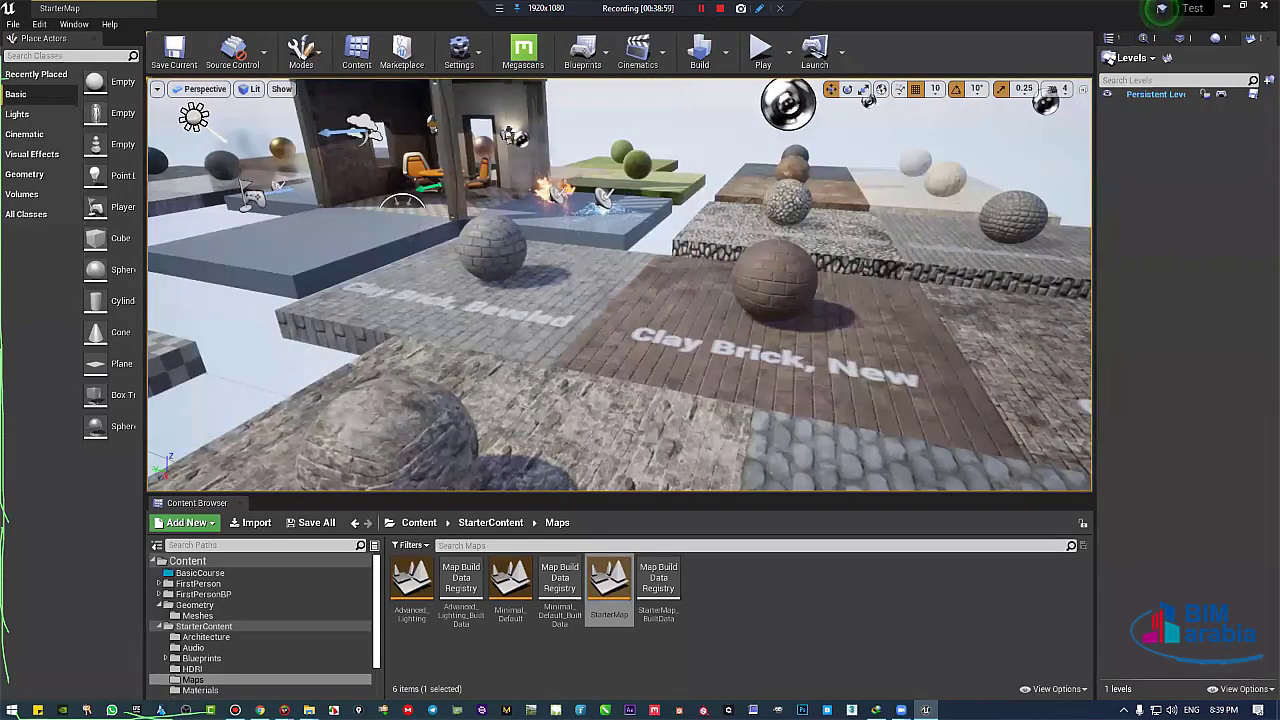
right_drag(762, 339, 700, 430)
scroll(762, 339, up, 3)
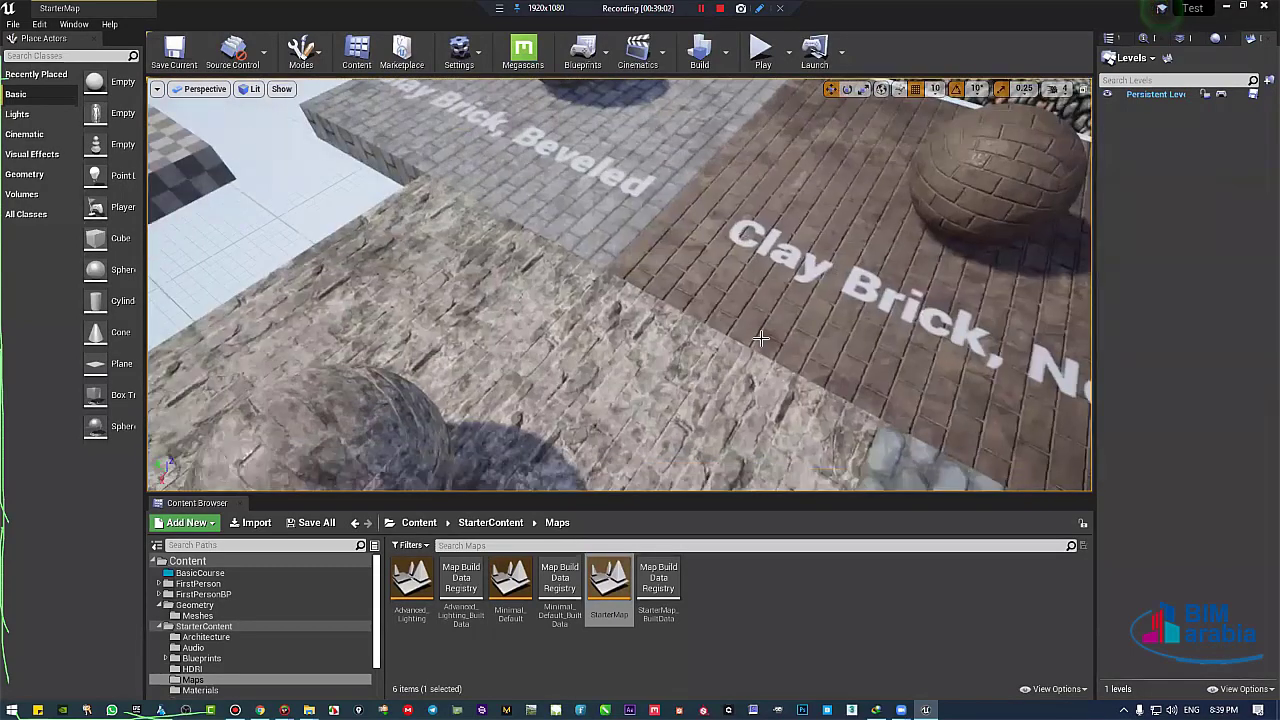
right_drag(719, 372, 810, 310)
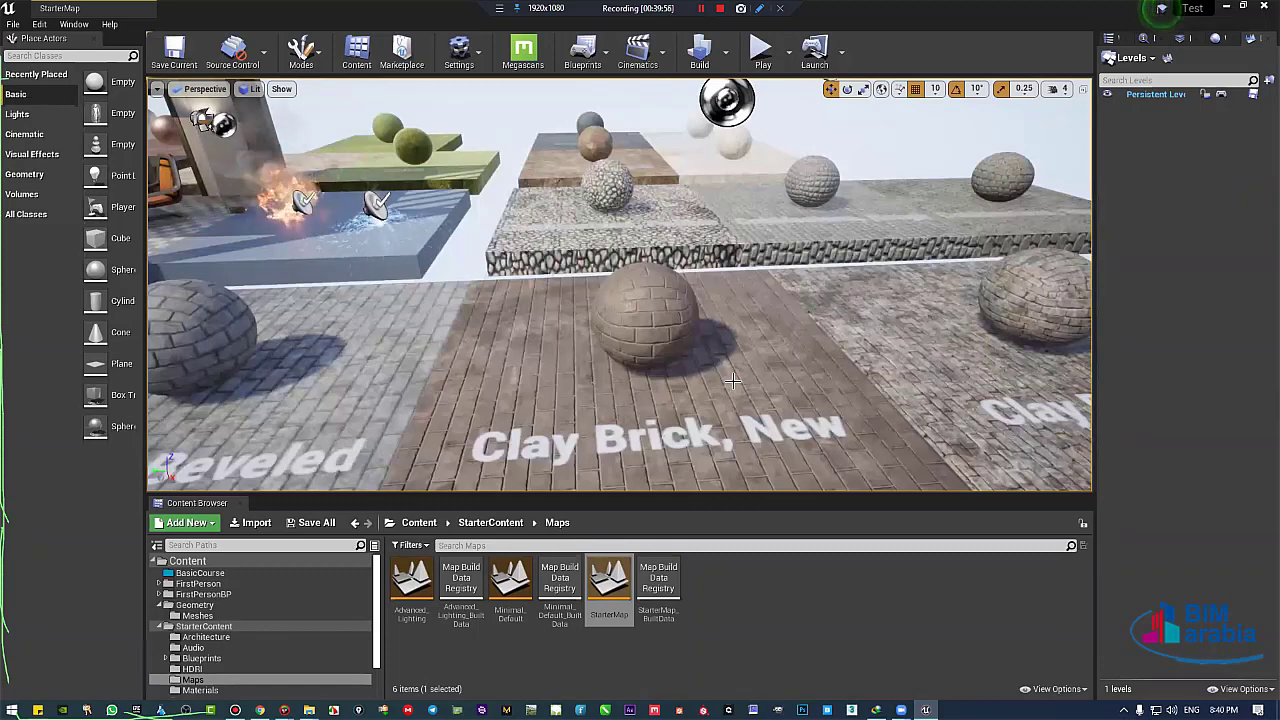
right_drag(691, 273, 175, 637)
Look into the Particles and Maps folders of StarterContent and open its Materials folder.
scroll(260, 647, down, 2)
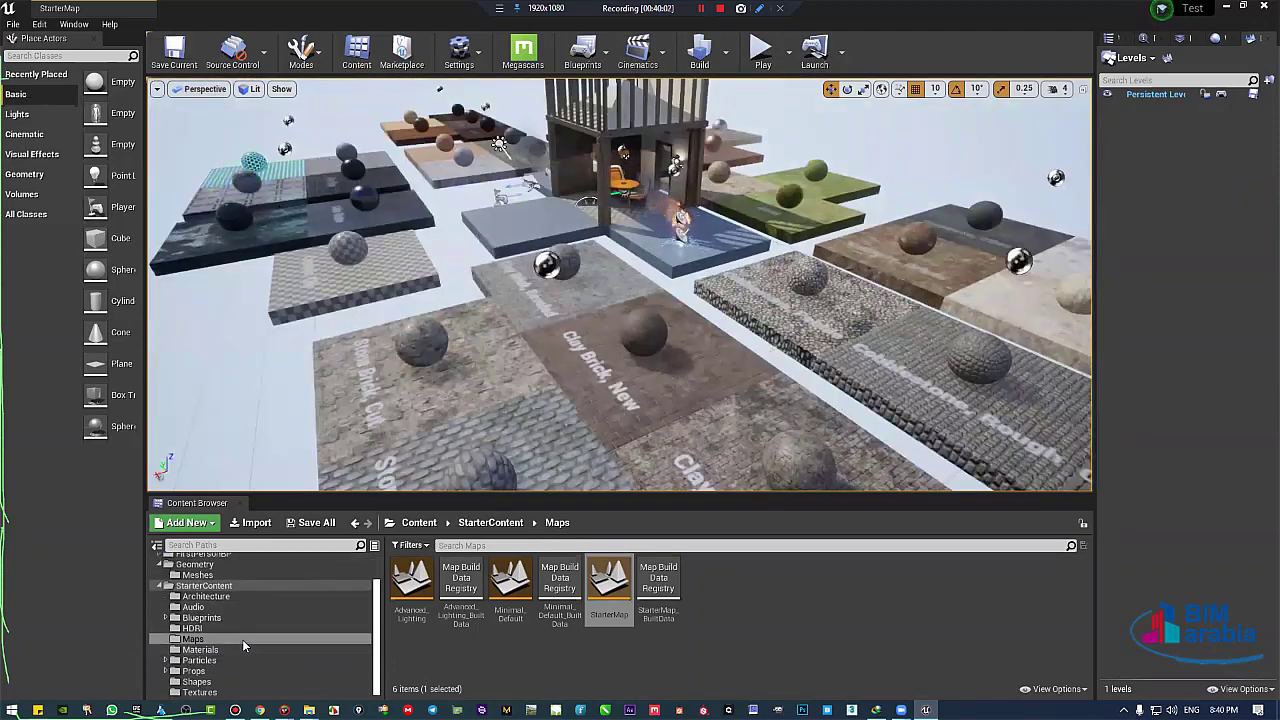
click(411, 588)
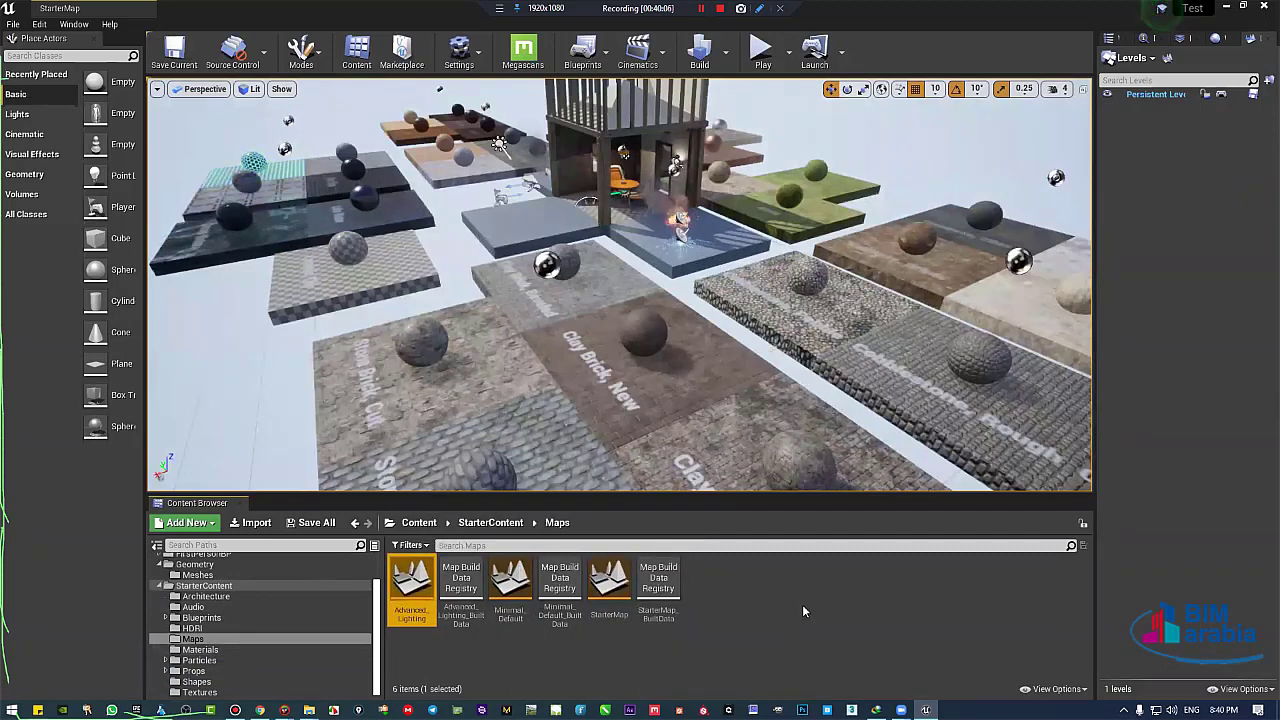
click(258, 656)
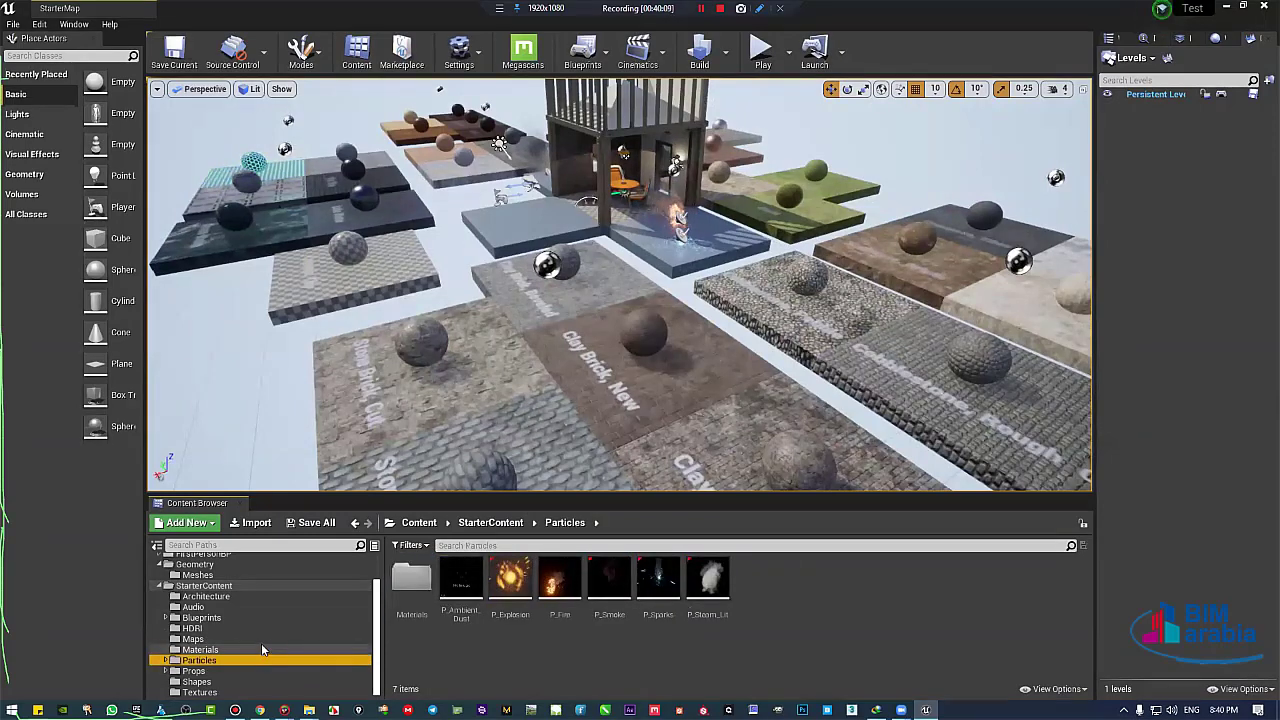
click(261, 640)
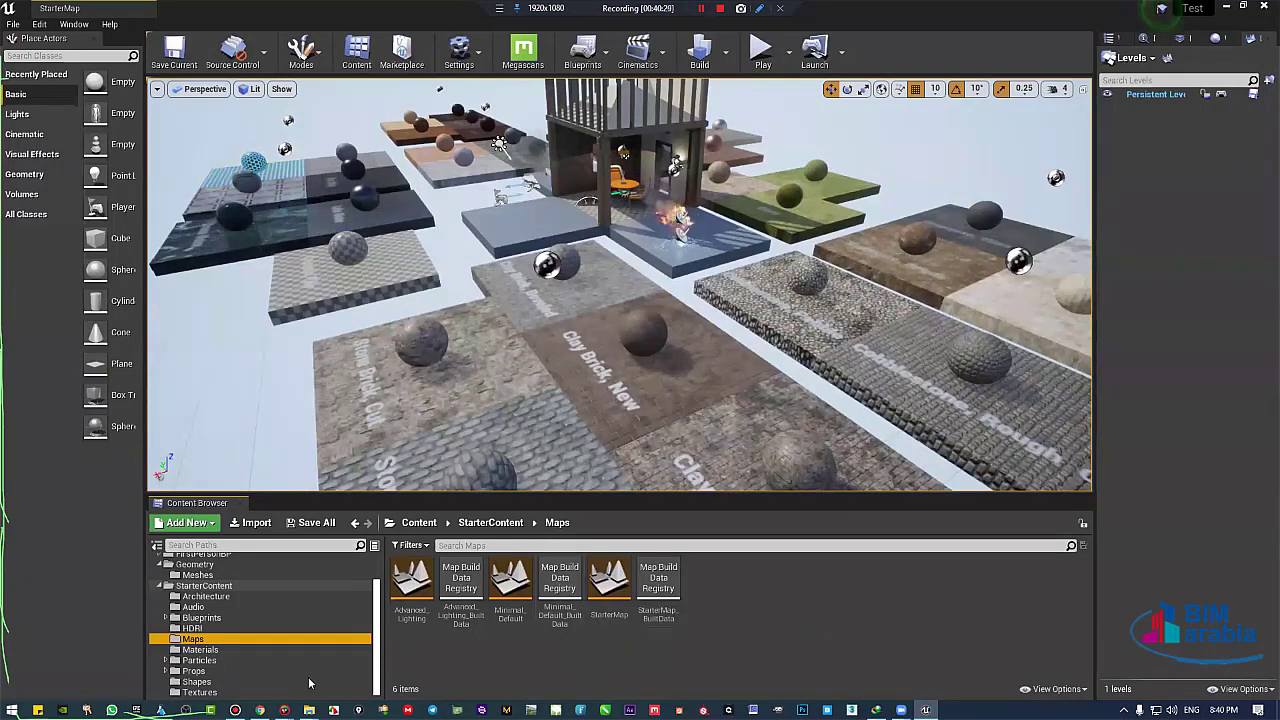
click(216, 649)
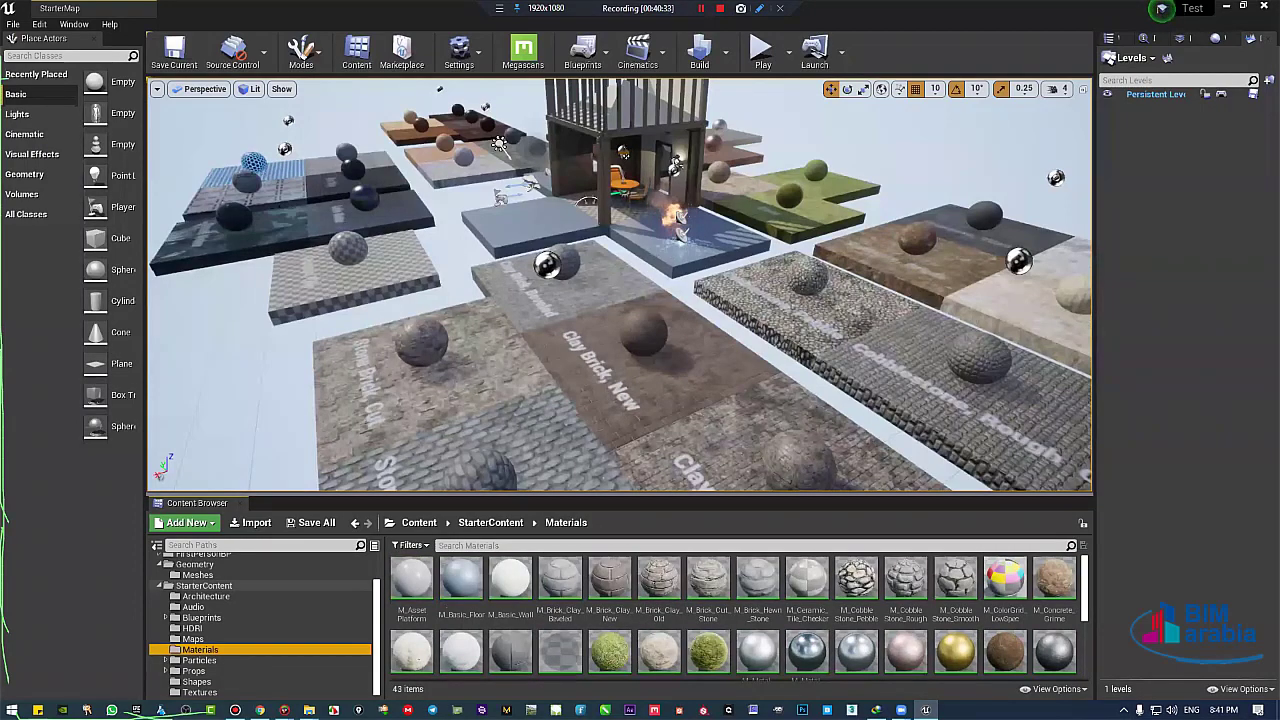
Duplicate the Ocean Water slab with its sphere and place the copy on the empty ground beside the original.
right_drag(737, 354, 850, 356)
right_drag(737, 354, 800, 350)
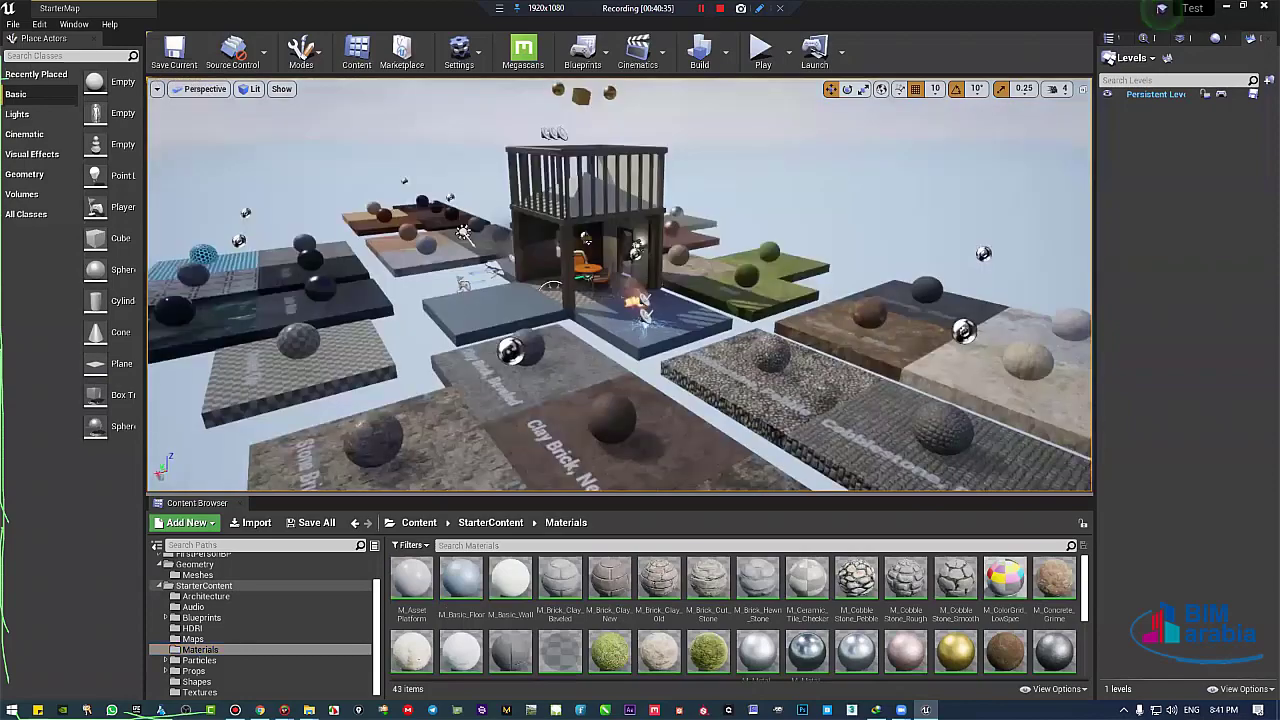
scroll(740, 620, down, 4)
right_drag(620, 300, 442, 255)
right_drag(650, 380, 652, 426)
right_drag(670, 337, 668, 380)
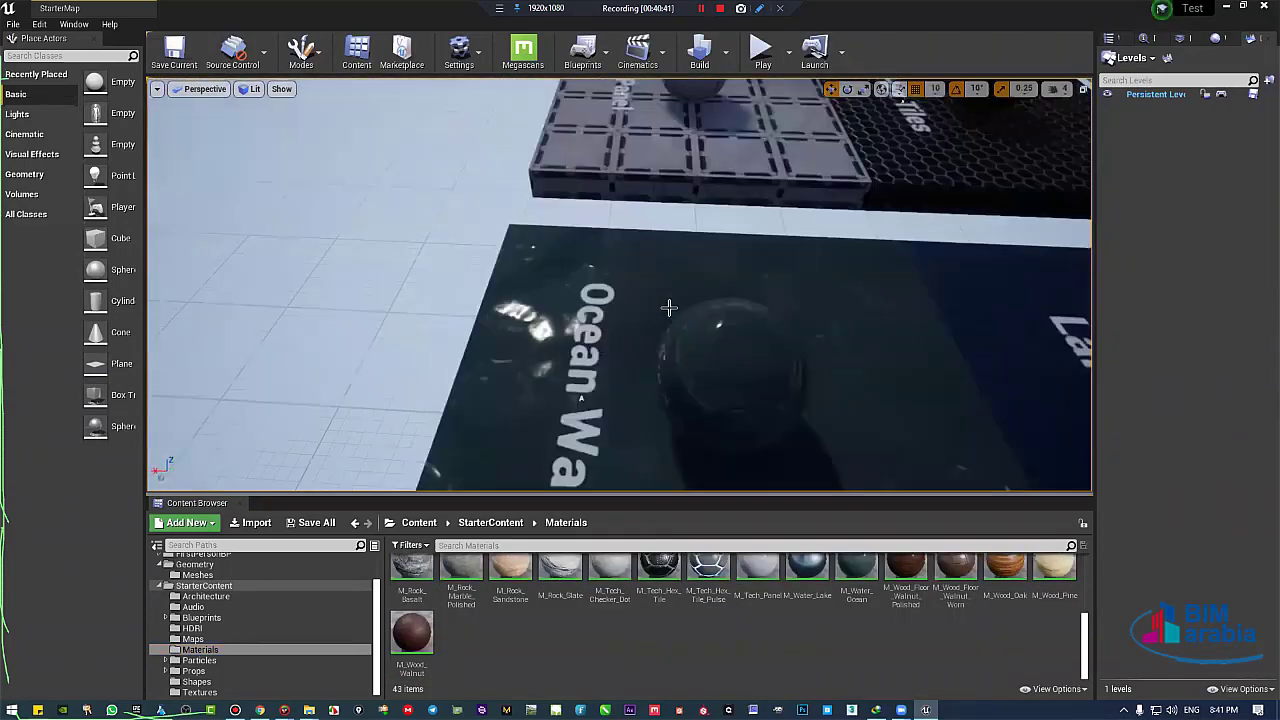
scroll(722, 377, down, 4)
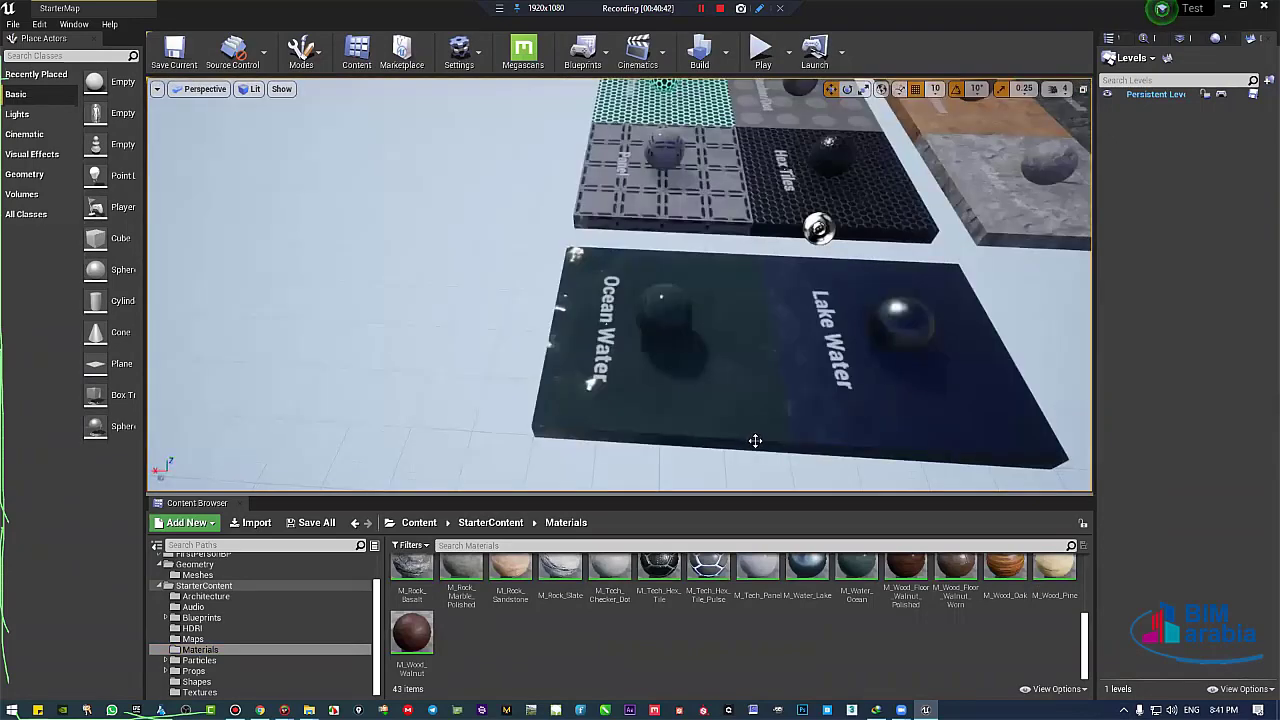
click(715, 375)
alt+drag(622, 307, 163, 287)
right_drag(573, 380, 480, 390)
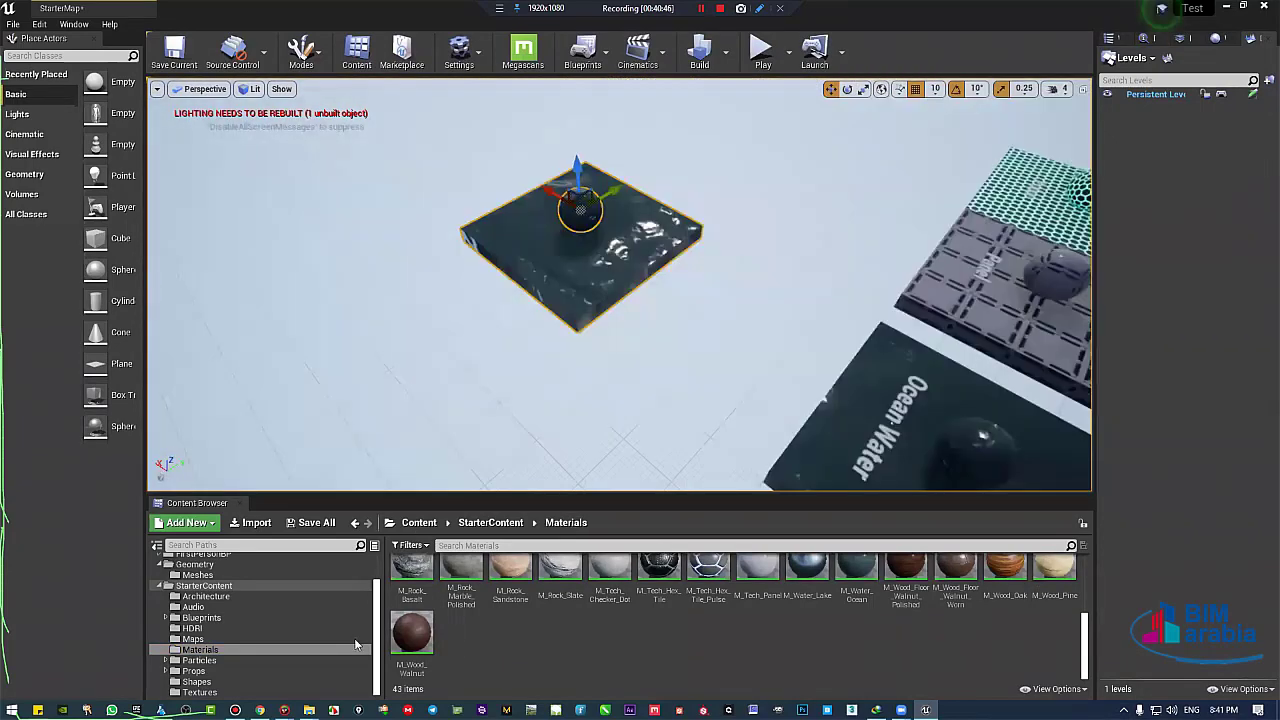
right_drag(560, 330, 580, 250)
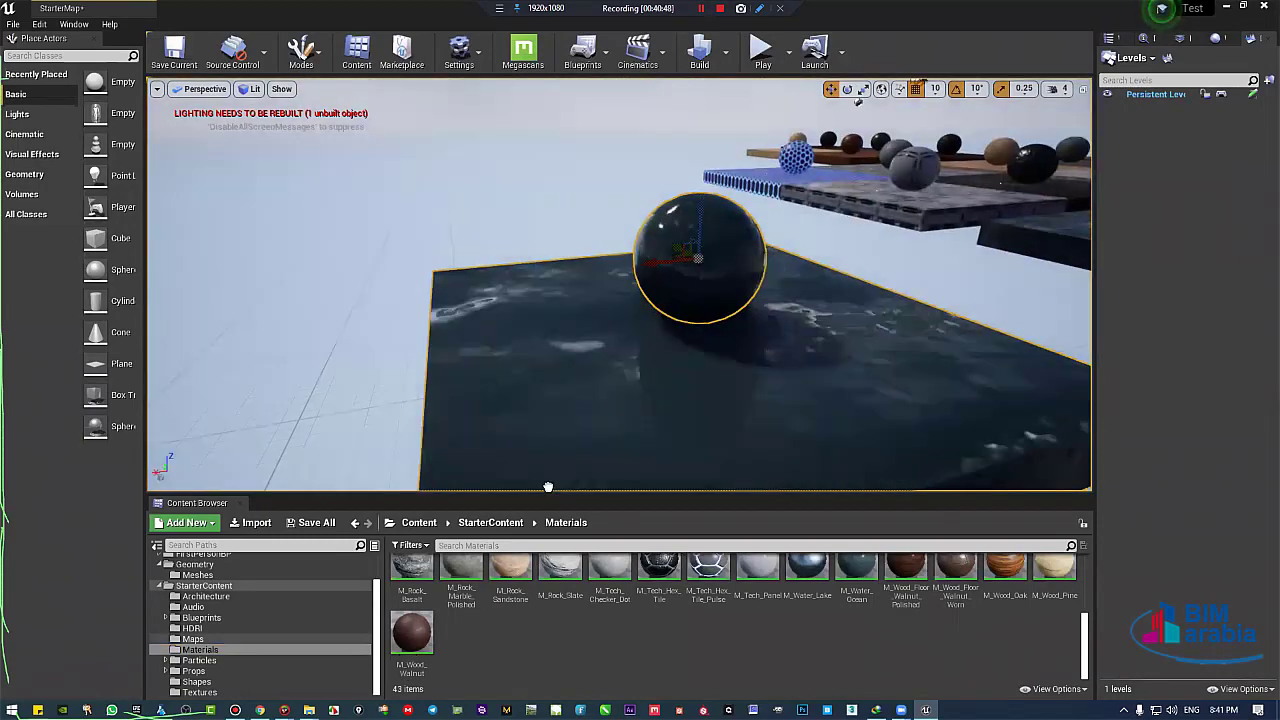
Try M_Wood_Walnut on the copied slab and its sphere, and put M_Water_Ocean back on both.
drag(402, 613, 674, 355)
right_drag(670, 350, 762, 470)
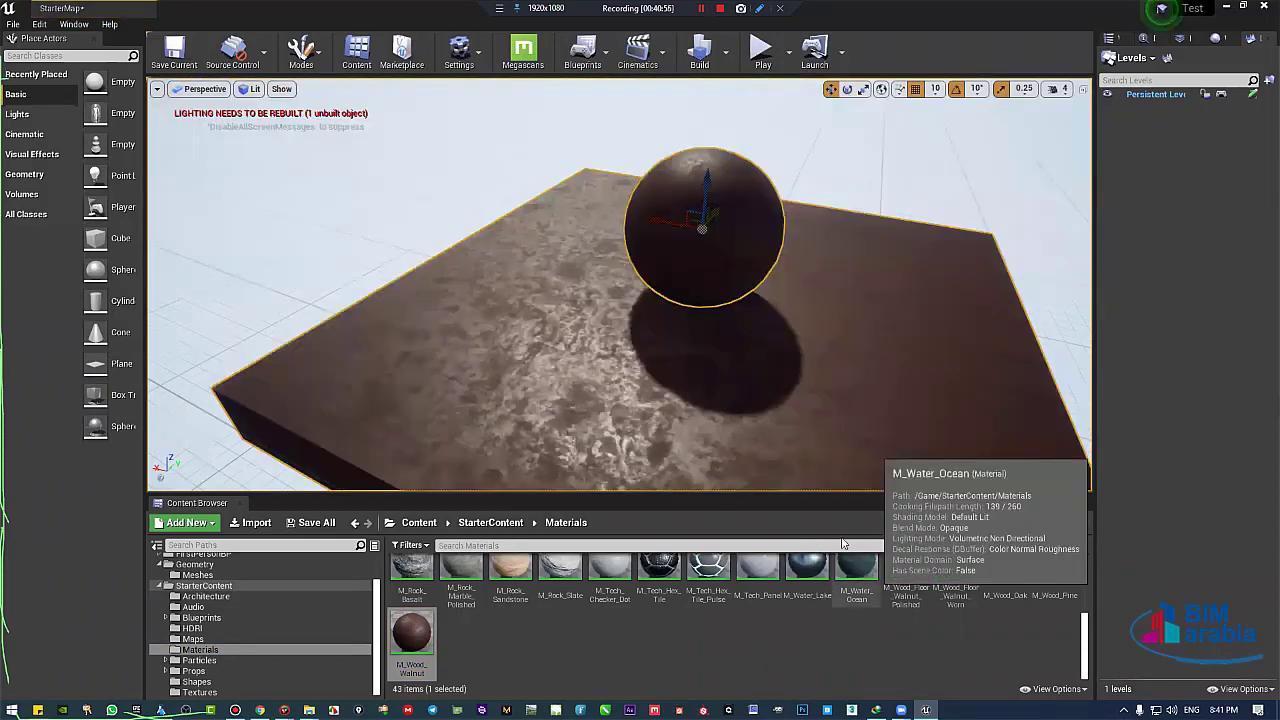
drag(865, 575, 785, 392)
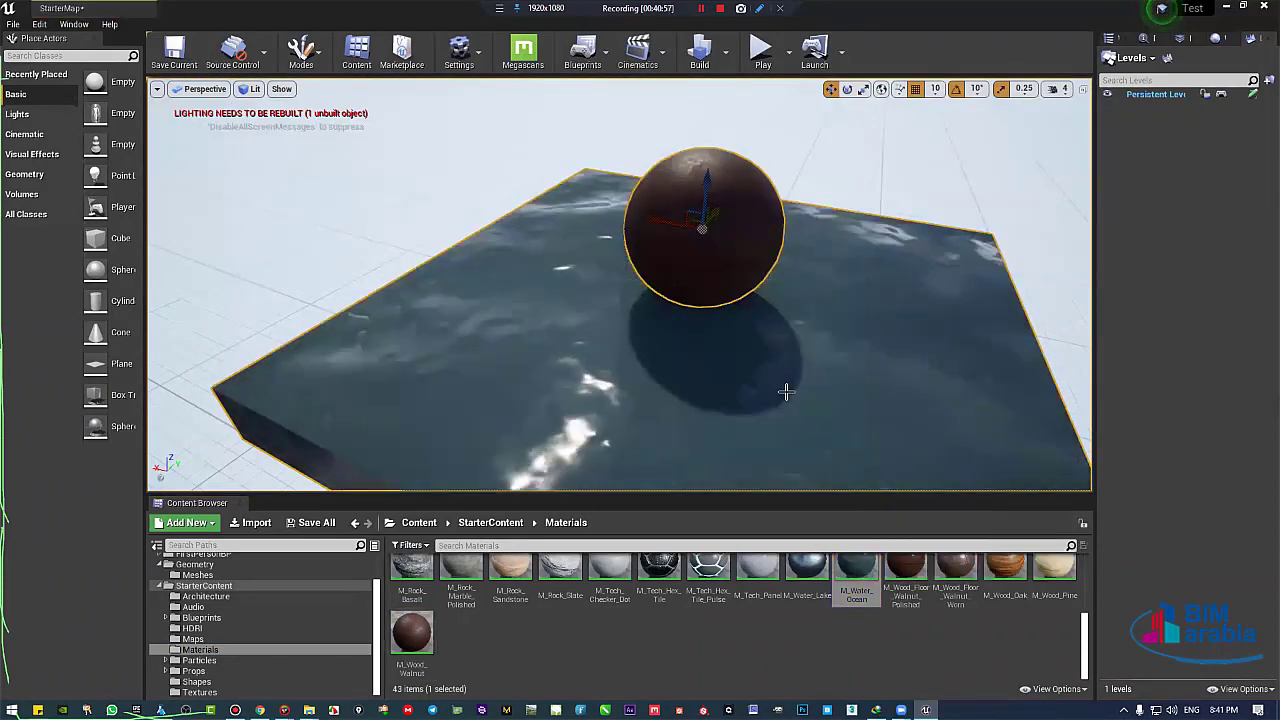
drag(856, 568, 704, 230)
right_drag(704, 230, 704, 230)
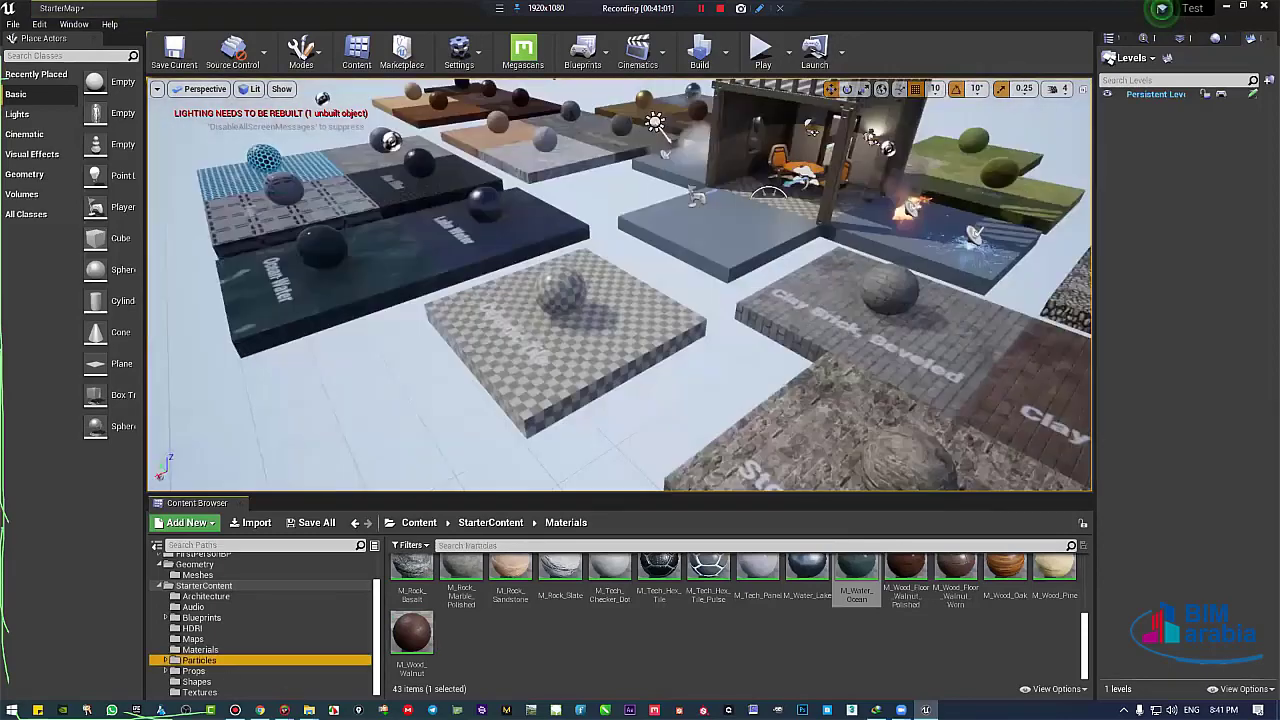
Place the P_Steam_Lit effect from the StarterContent Particles folder beside the sphere on the original Ocean Water slab.
click(199, 660)
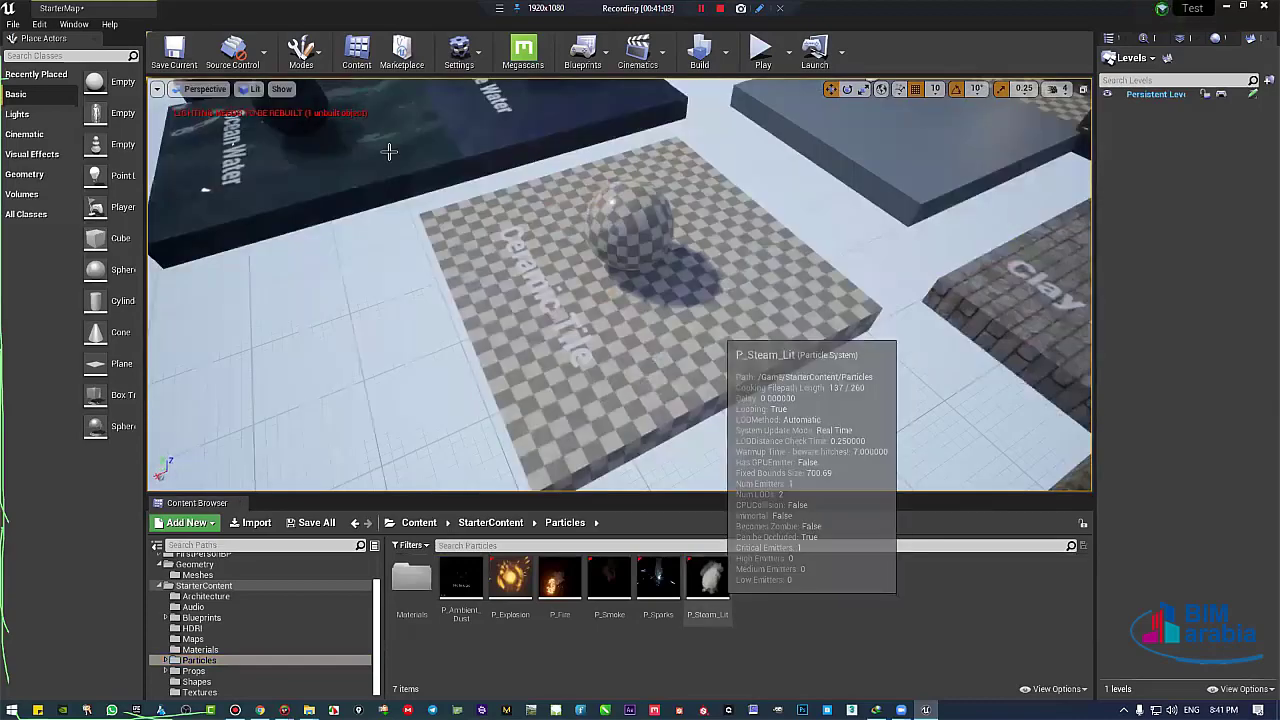
drag(707, 578, 392, 131)
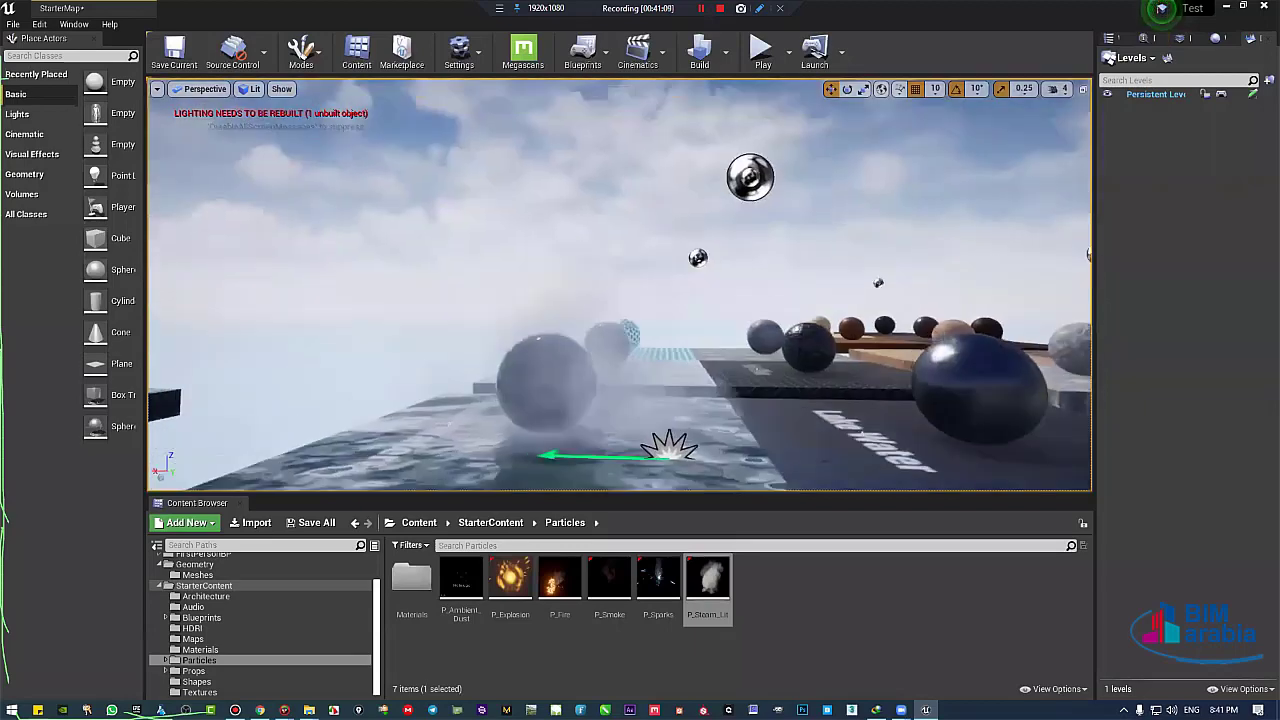
right_drag(686, 241, 660, 320)
right_drag(686, 240, 686, 240)
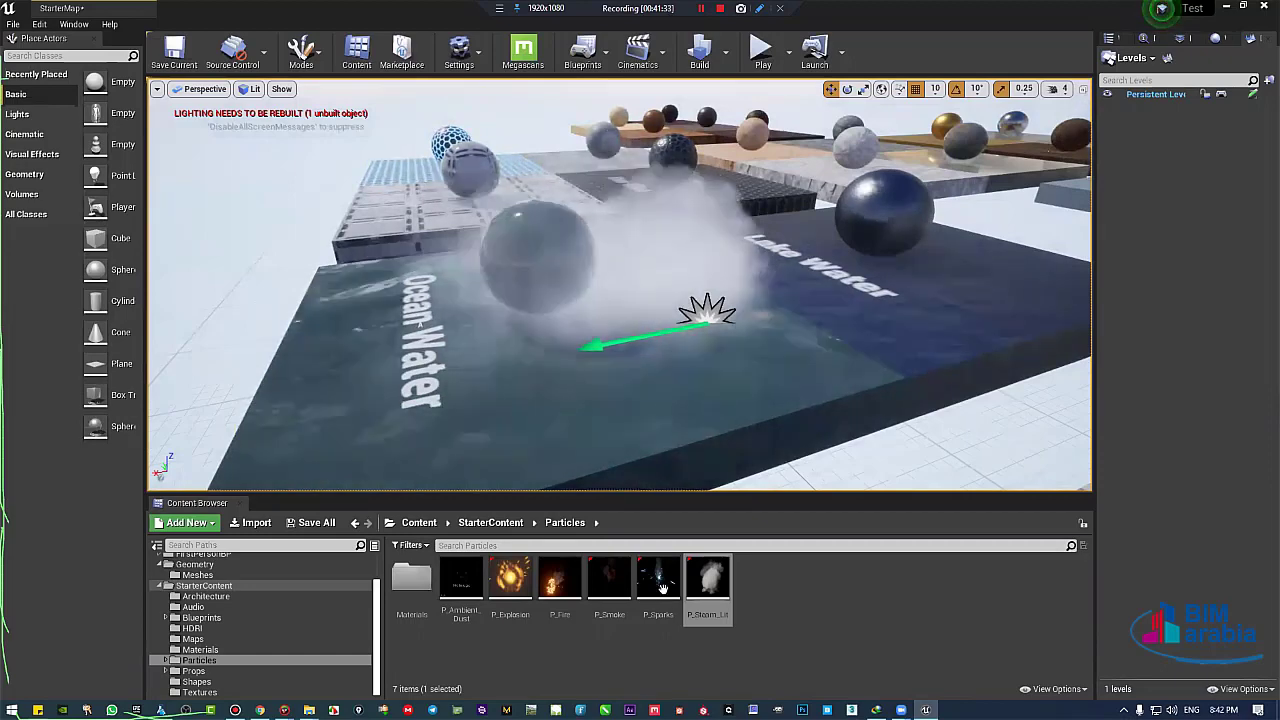
Place P_Sparks, P_Smoke and P_Ambient_Dust on the Ocean Water slab, and P_Fire and P_Explosion on the Lake Water slab.
drag(662, 588, 370, 385)
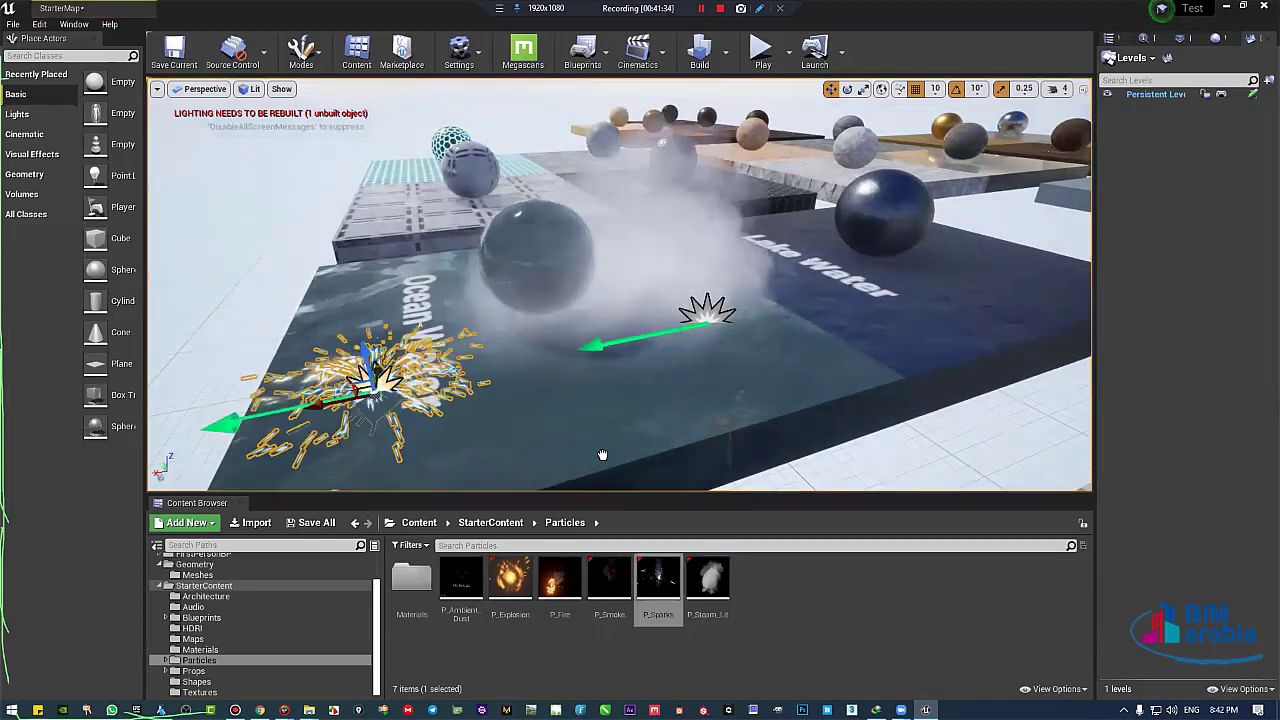
drag(609, 578, 600, 405)
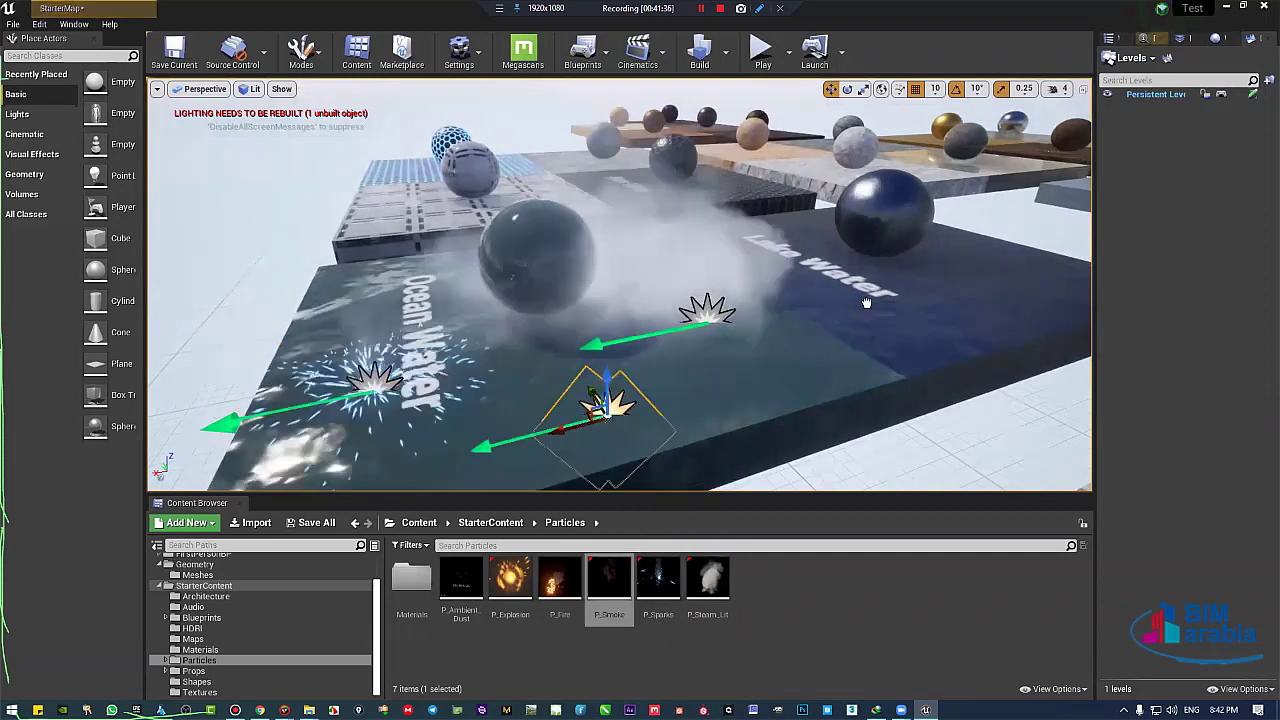
drag(559, 580, 860, 296)
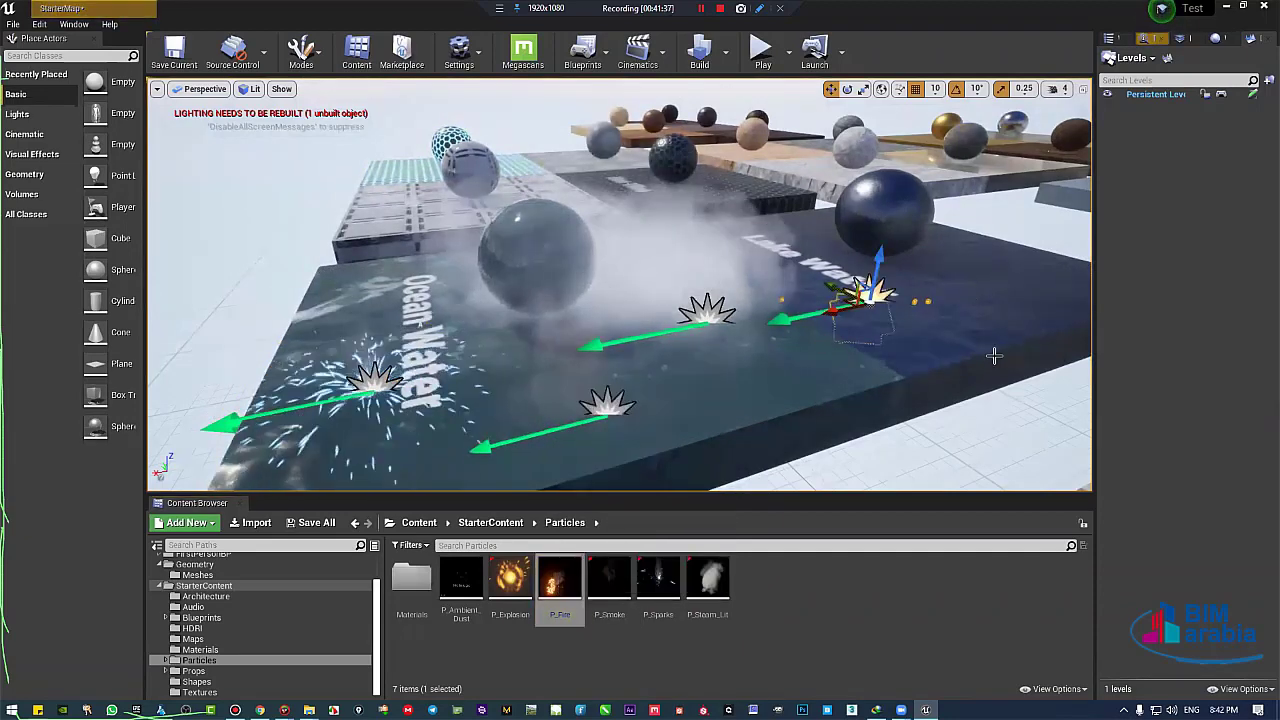
drag(510, 579, 982, 303)
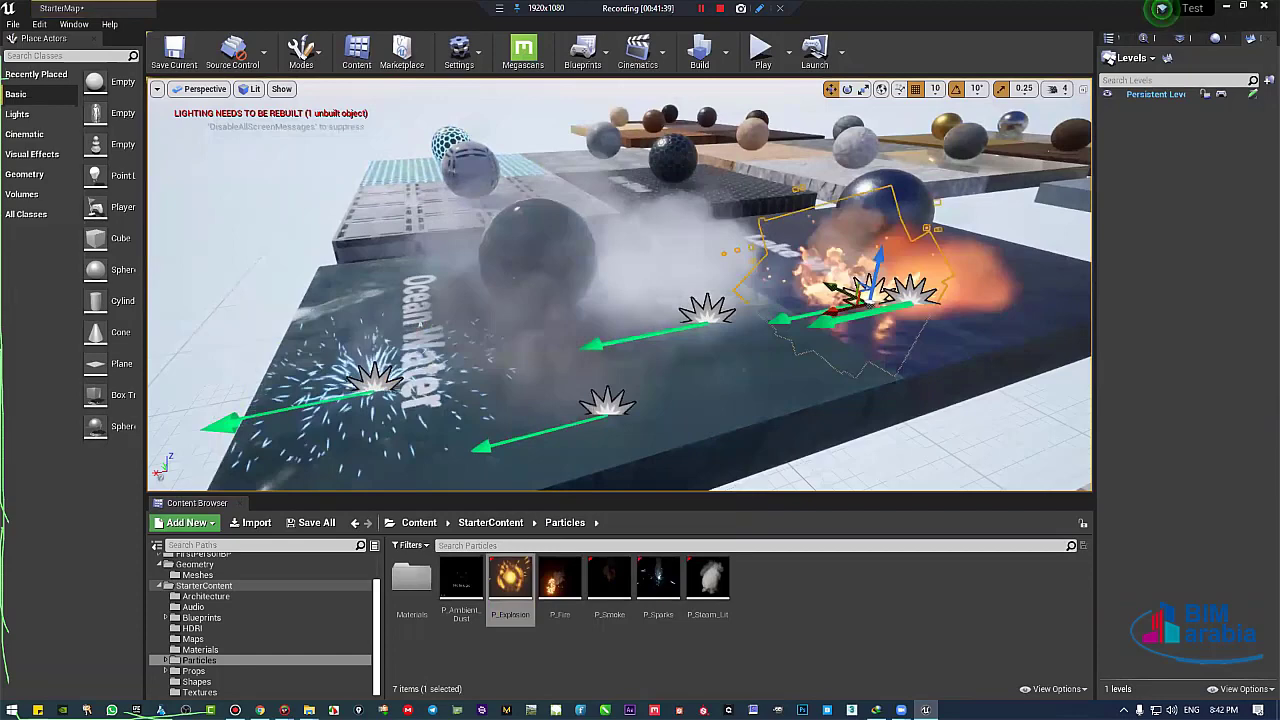
right_drag(999, 349, 596, 391)
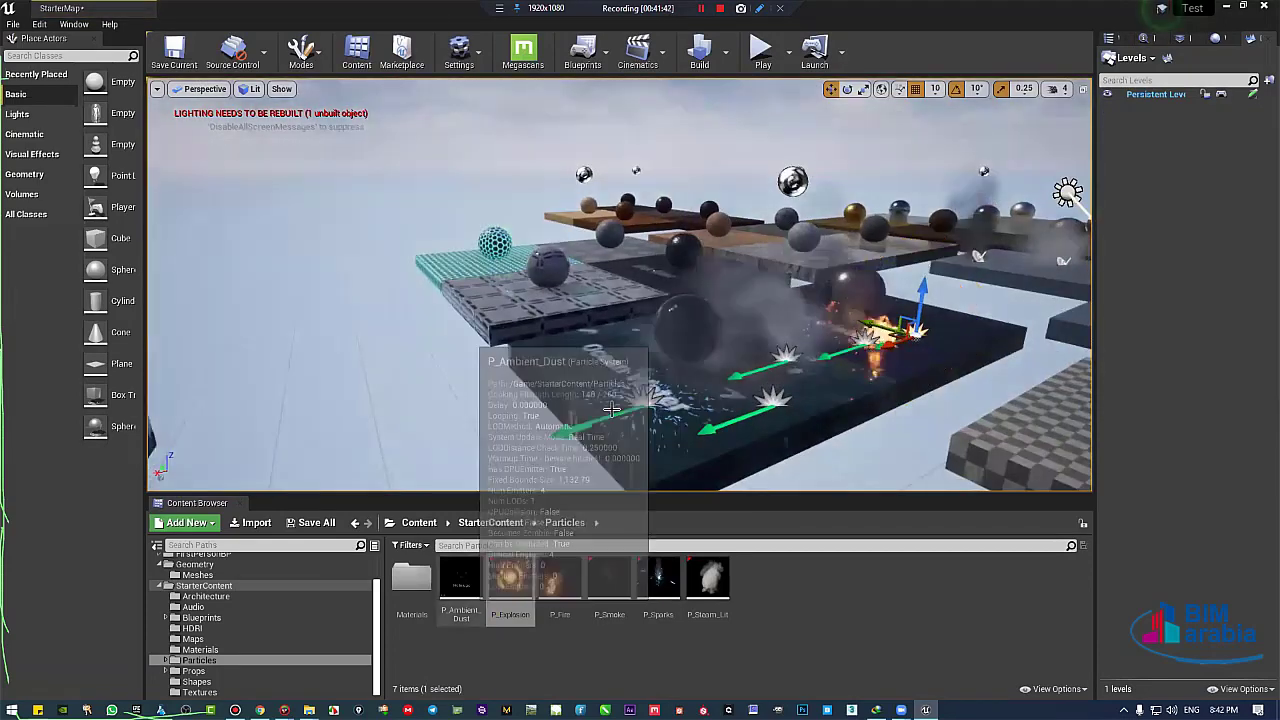
drag(461, 582, 604, 348)
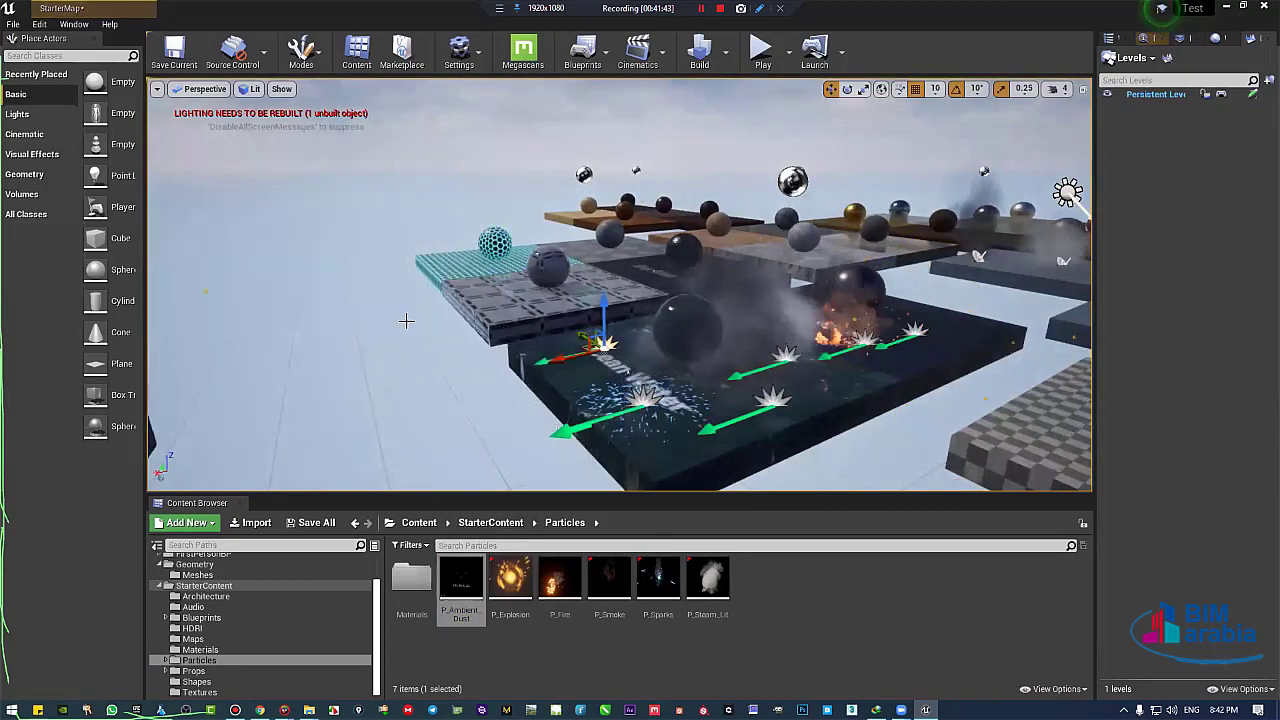
right_drag(407, 321, 226, 670)
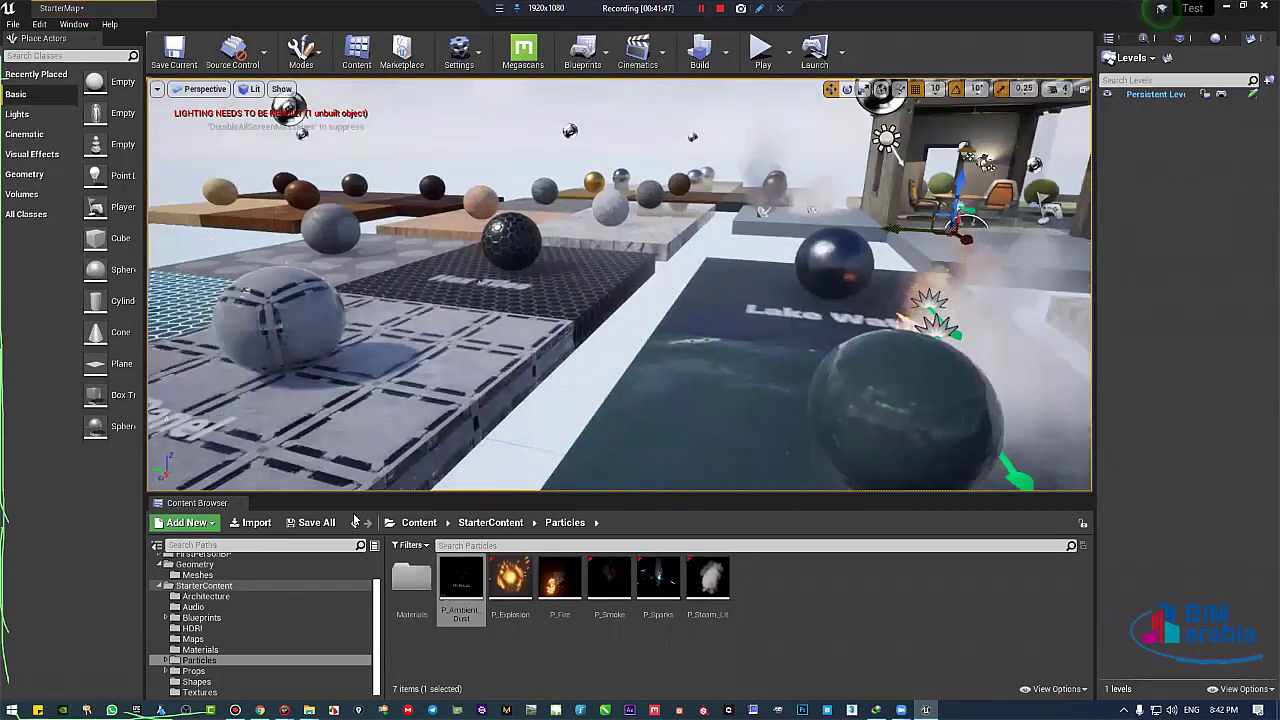
Enlarge the Content Browser area and open the Props folder of StarterContent.
right_drag(353, 514, 369, 493)
drag(369, 492, 380, 353)
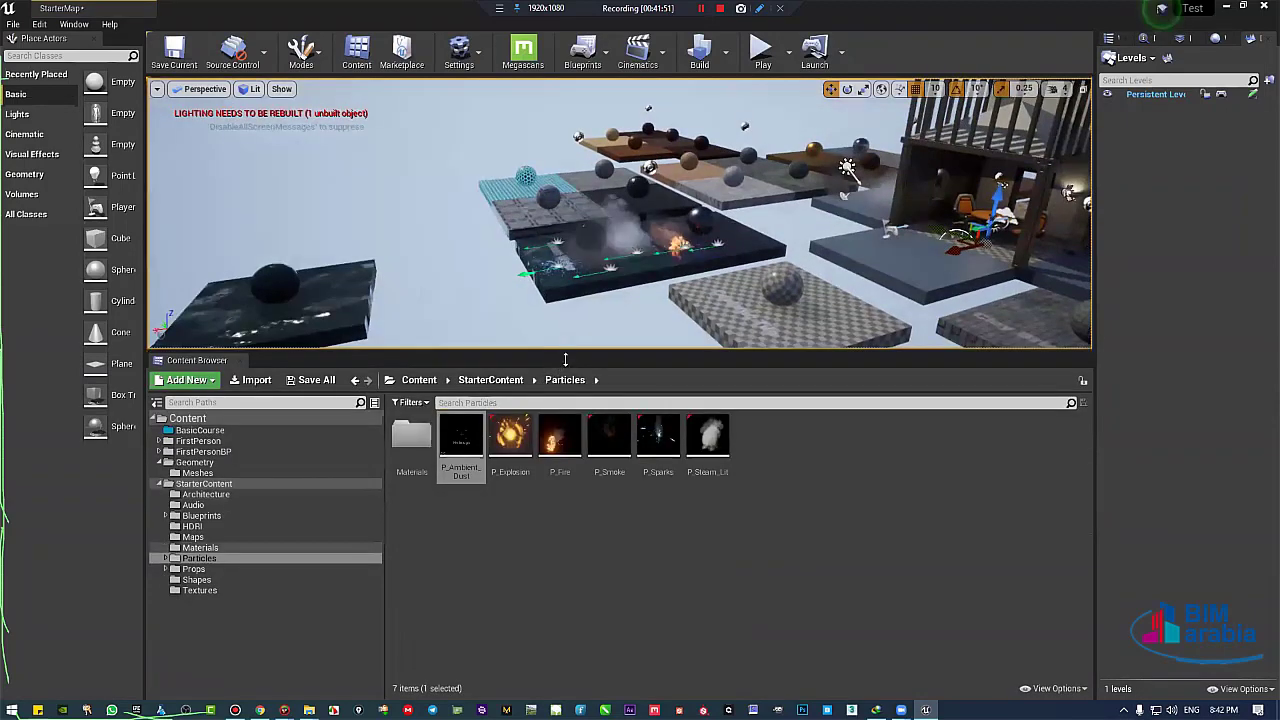
click(194, 569)
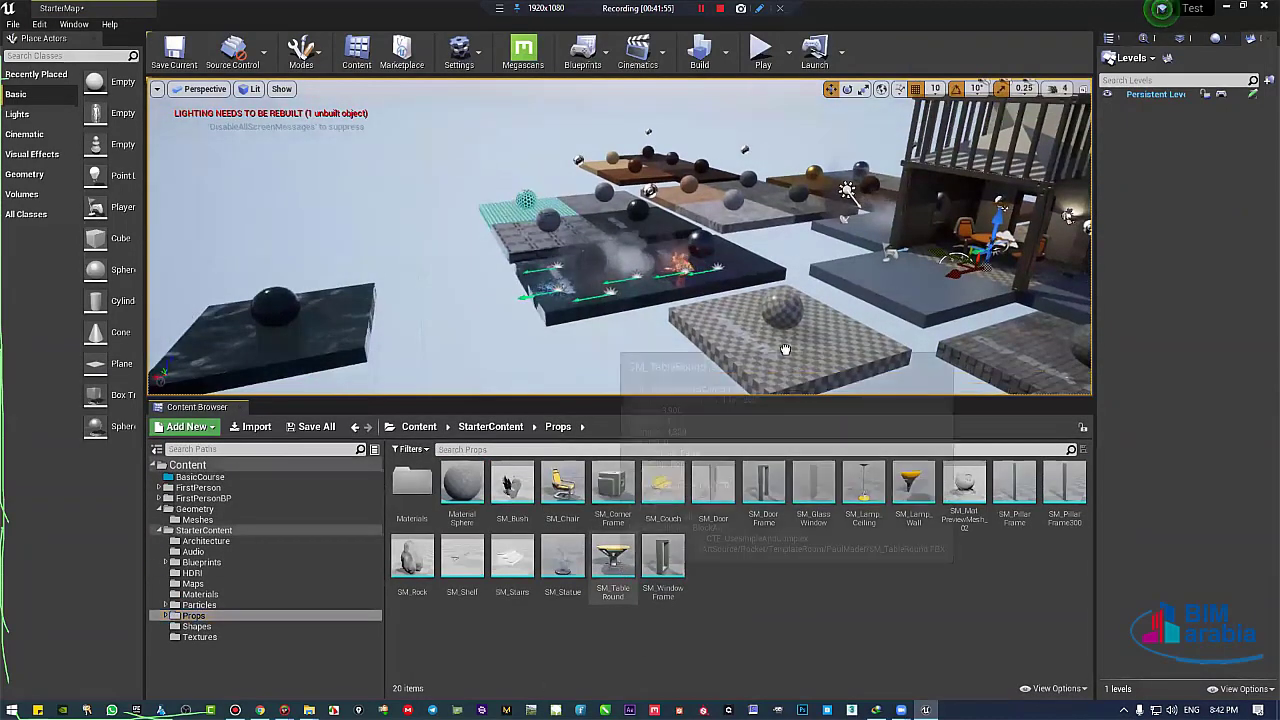
Place the SM_TableRound, SM_Lamp_Wall and SM_MatPreviewMesh_02 props on the Ceramic Tile slab.
drag(612, 560, 772, 345)
right_drag(876, 350, 925, 466)
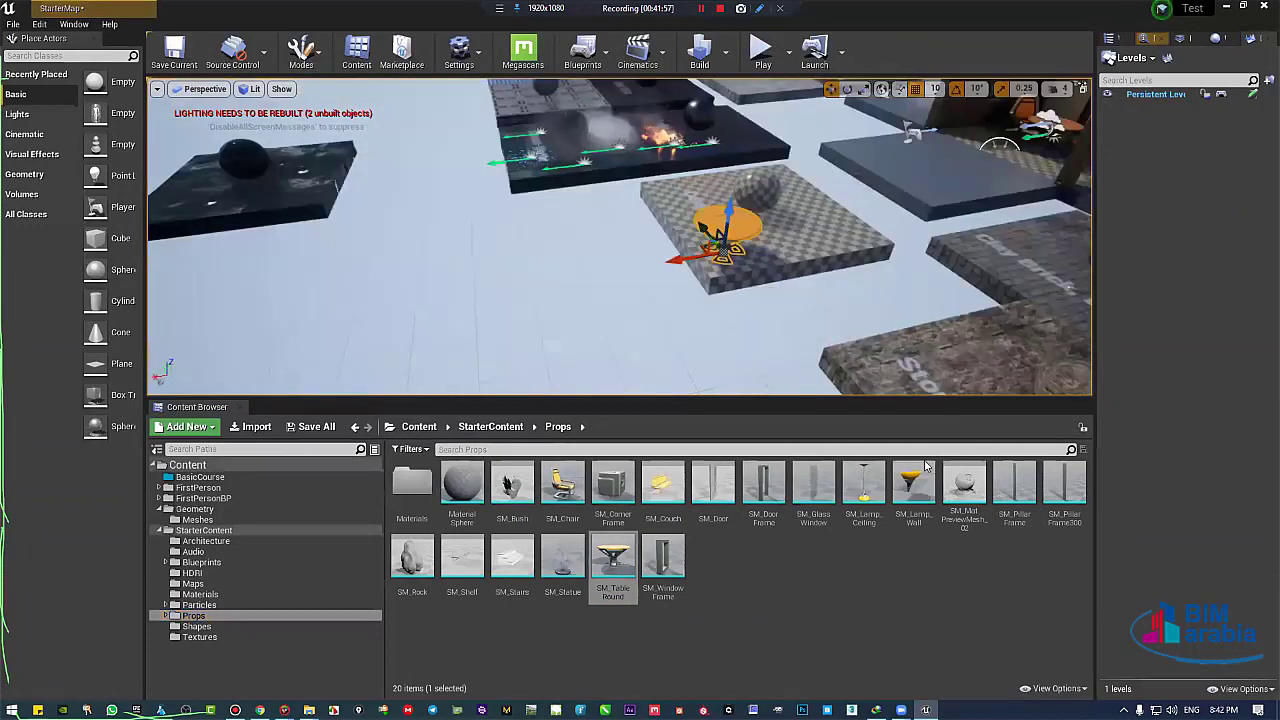
scroll(673, 259, up, 2)
scroll(590, 170, up, 2)
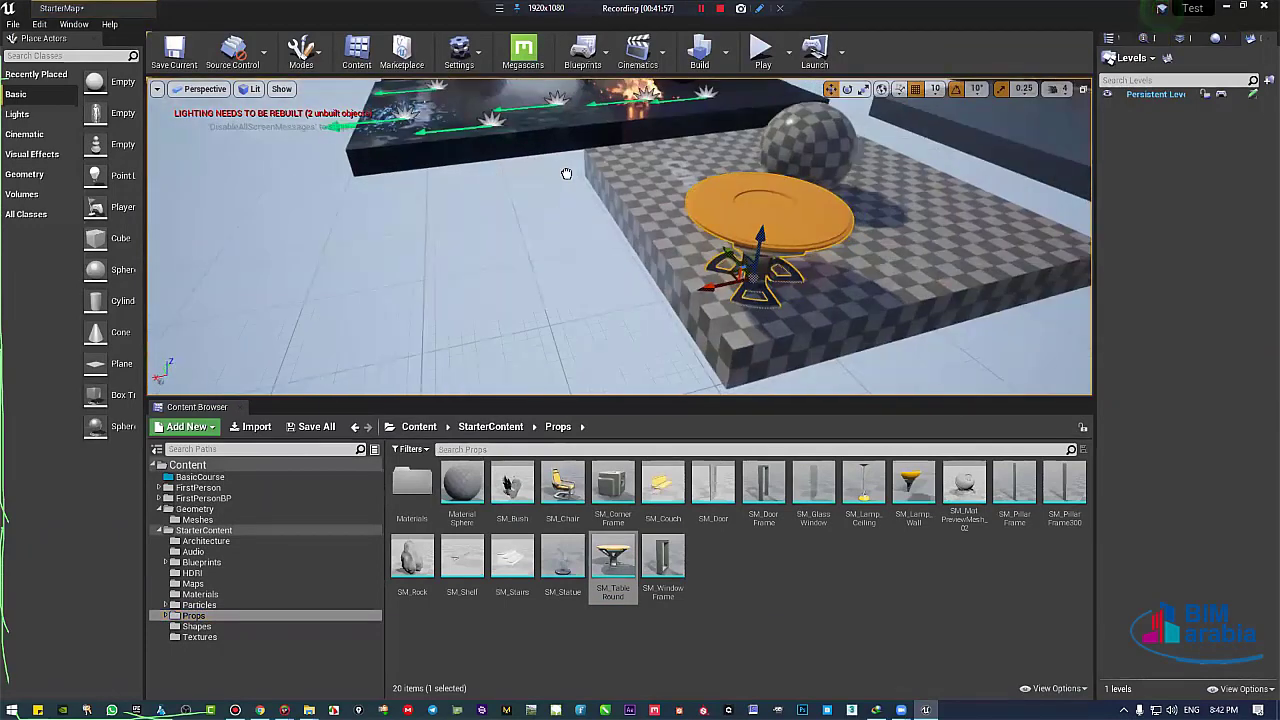
middle_drag(566, 174, 561, 175)
drag(914, 488, 605, 213)
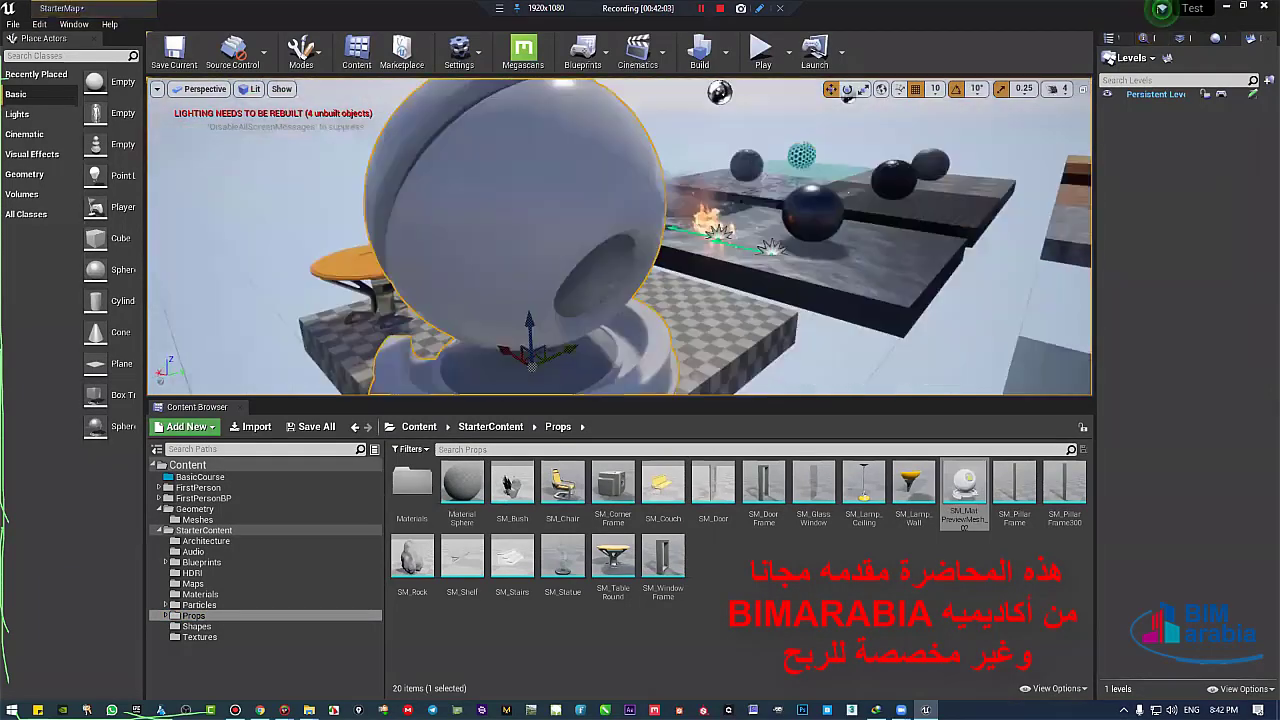
Apply M_Brick_Cut_Stone from the Materials folder to the material preview mesh.
middle_drag(620, 236, 632, 236)
alt+drag(632, 236, 284, 598)
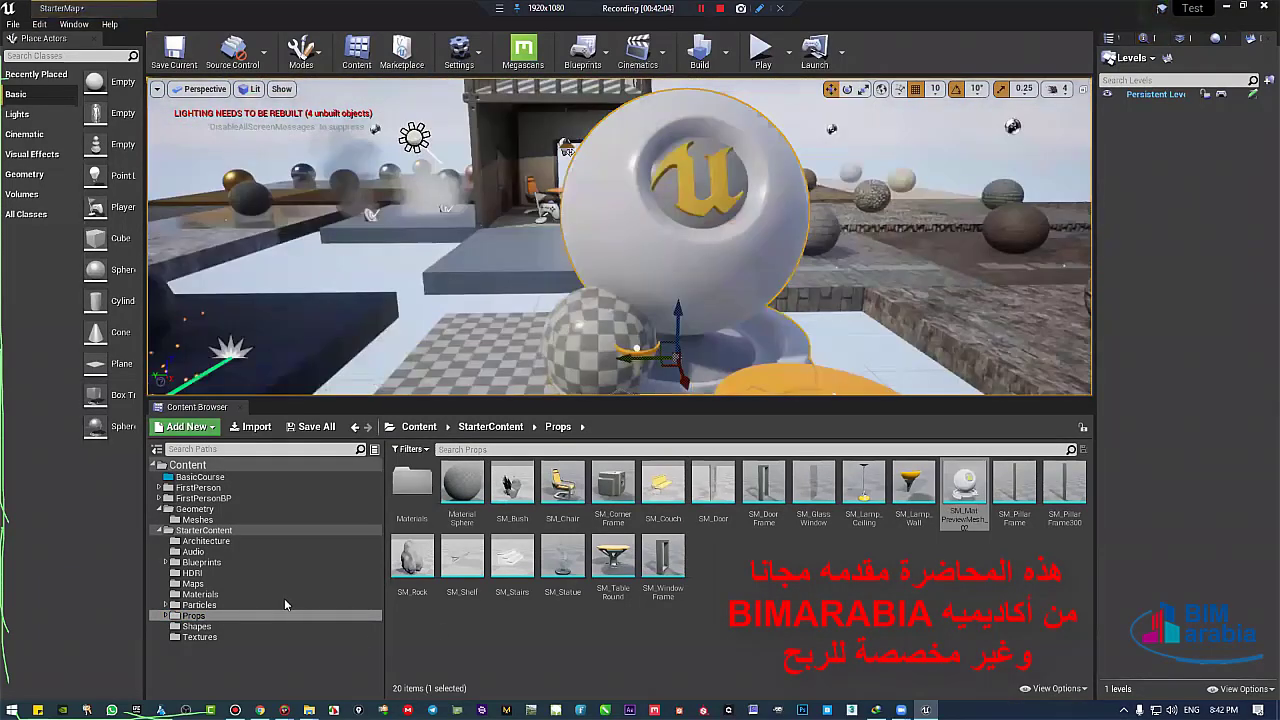
alt+drag(561, 468, 680, 250)
click(200, 594)
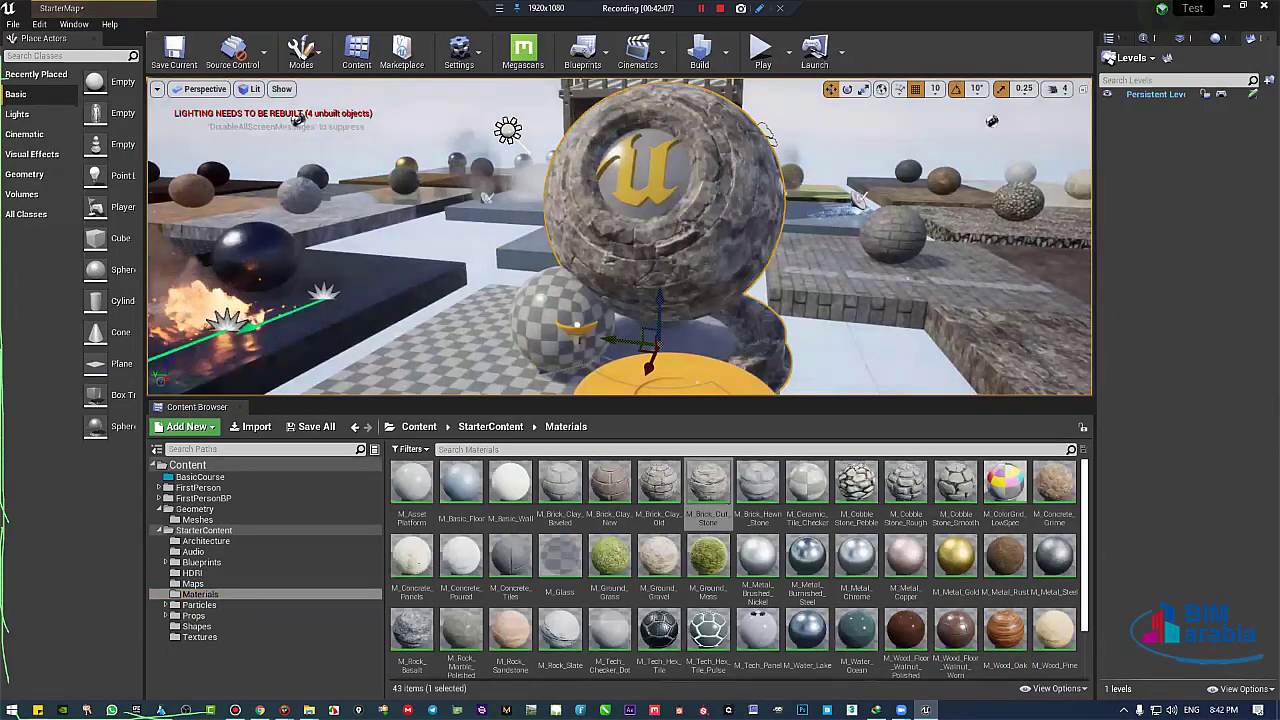
Delete the material preview mesh, round table and wall lamp from the Ceramic Tile slab.
right_drag(680, 250, 600, 285)
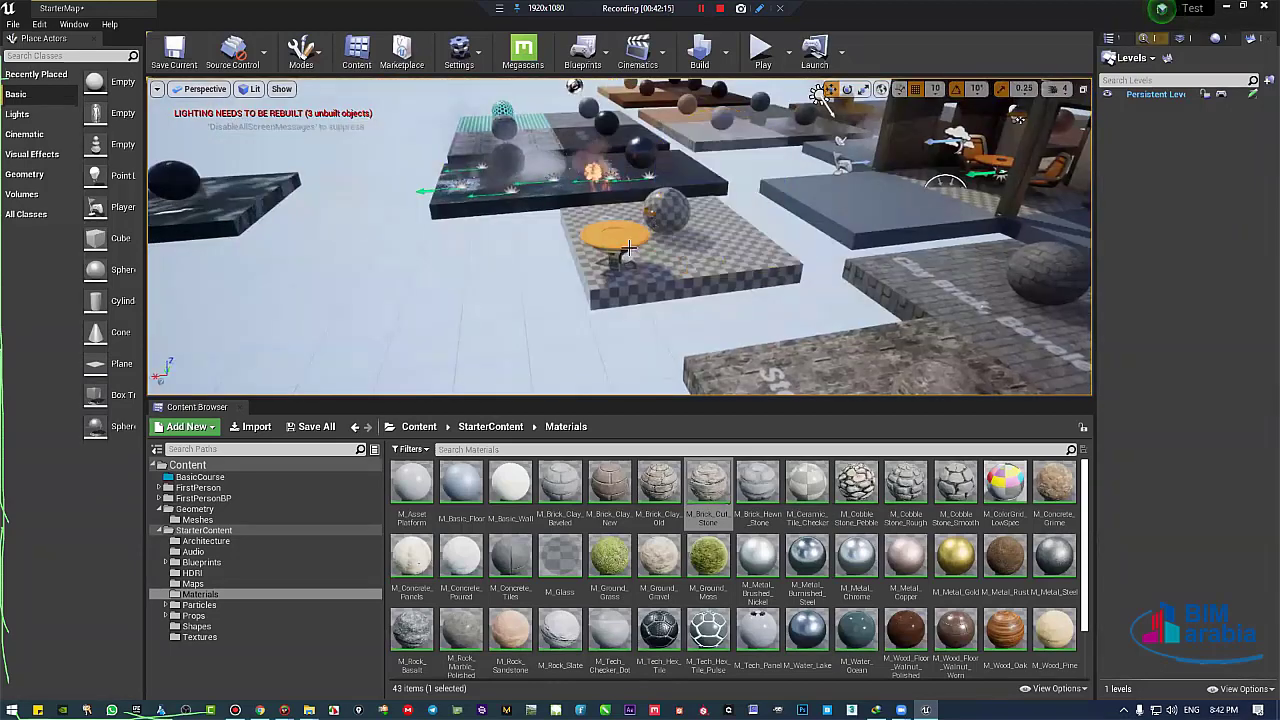
key(Delete)
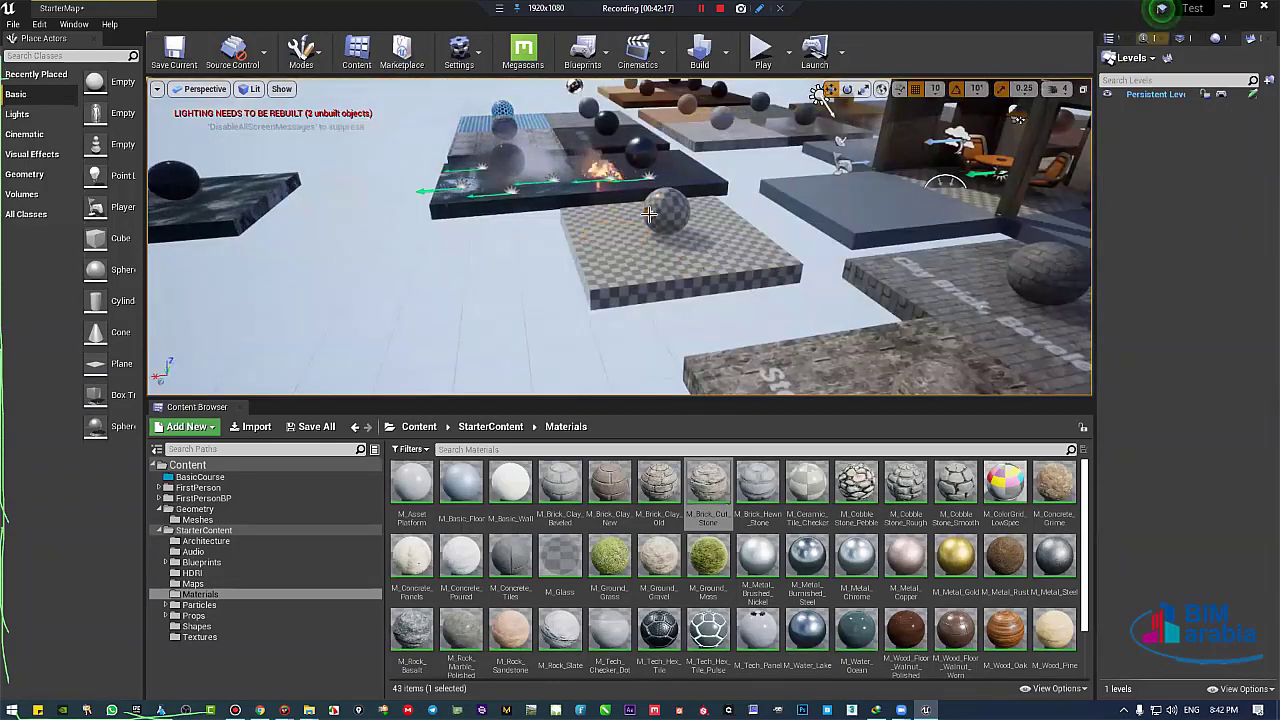
click(651, 214)
key(Delete)
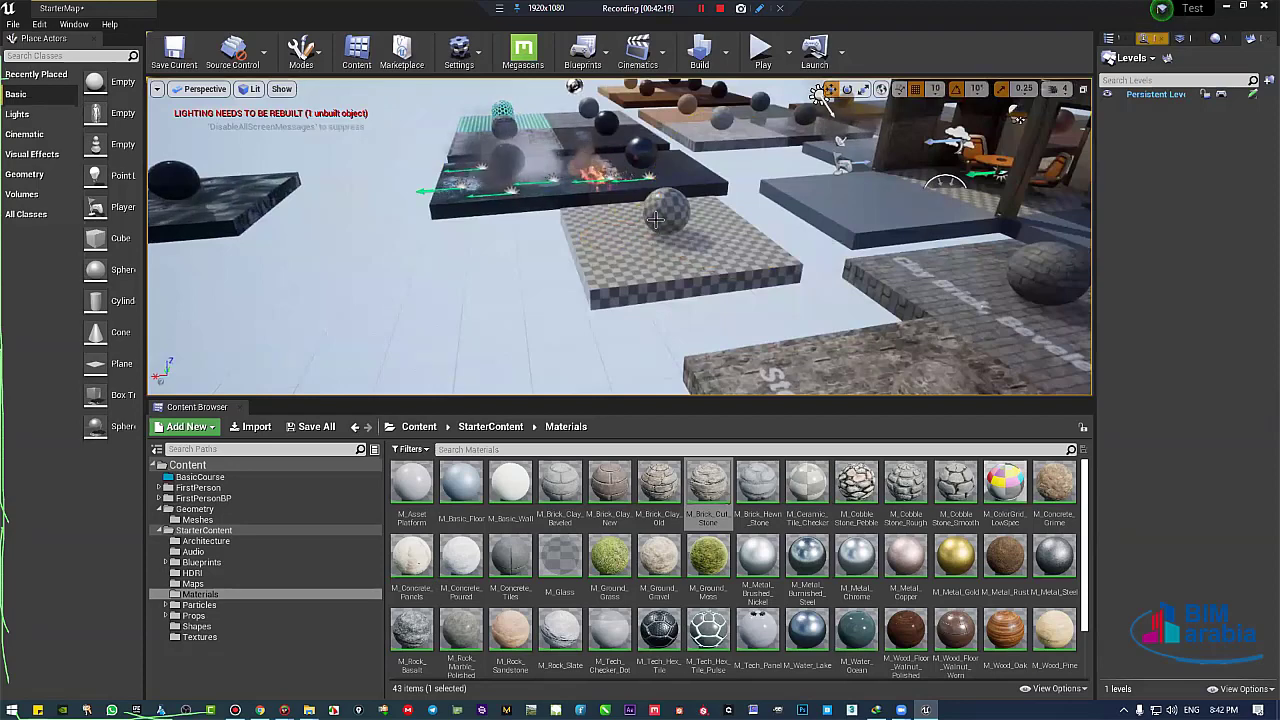
Try Shape_Cube from the Shapes folder on the Ceramic Tile slab, remove it and look over the other shapes.
click(232, 607)
click(226, 615)
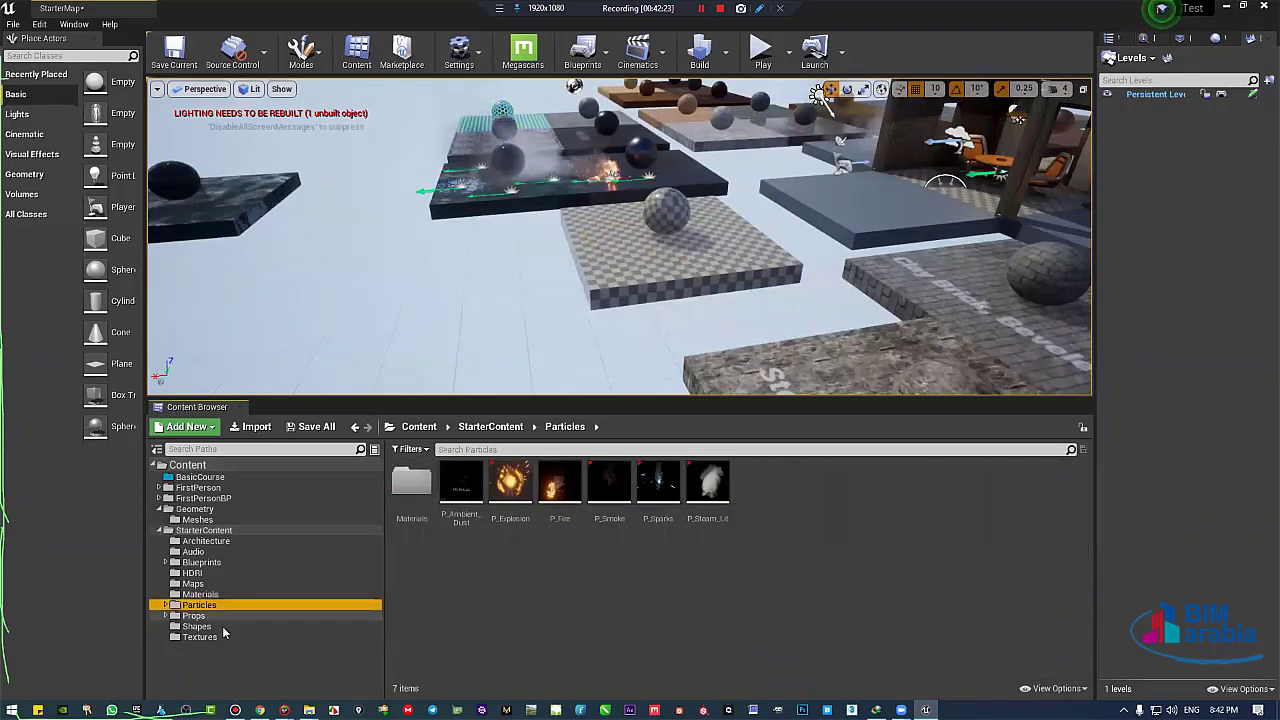
click(222, 626)
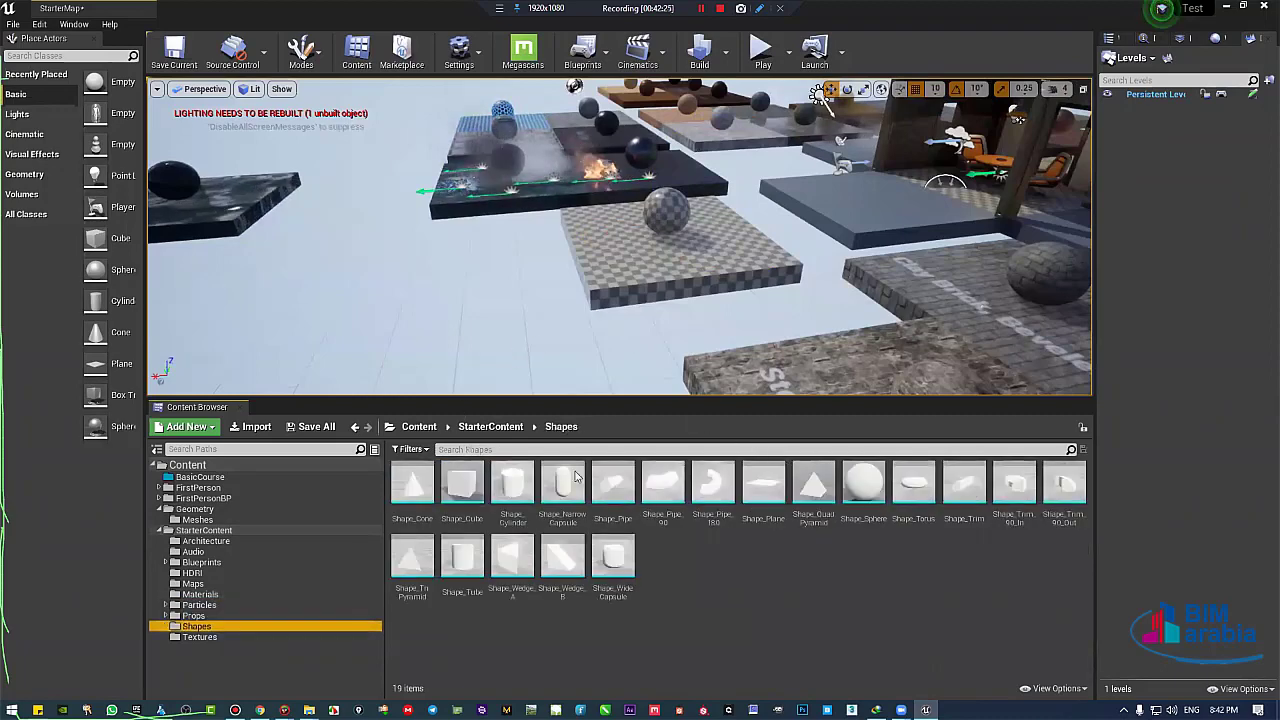
drag(462, 485, 609, 269)
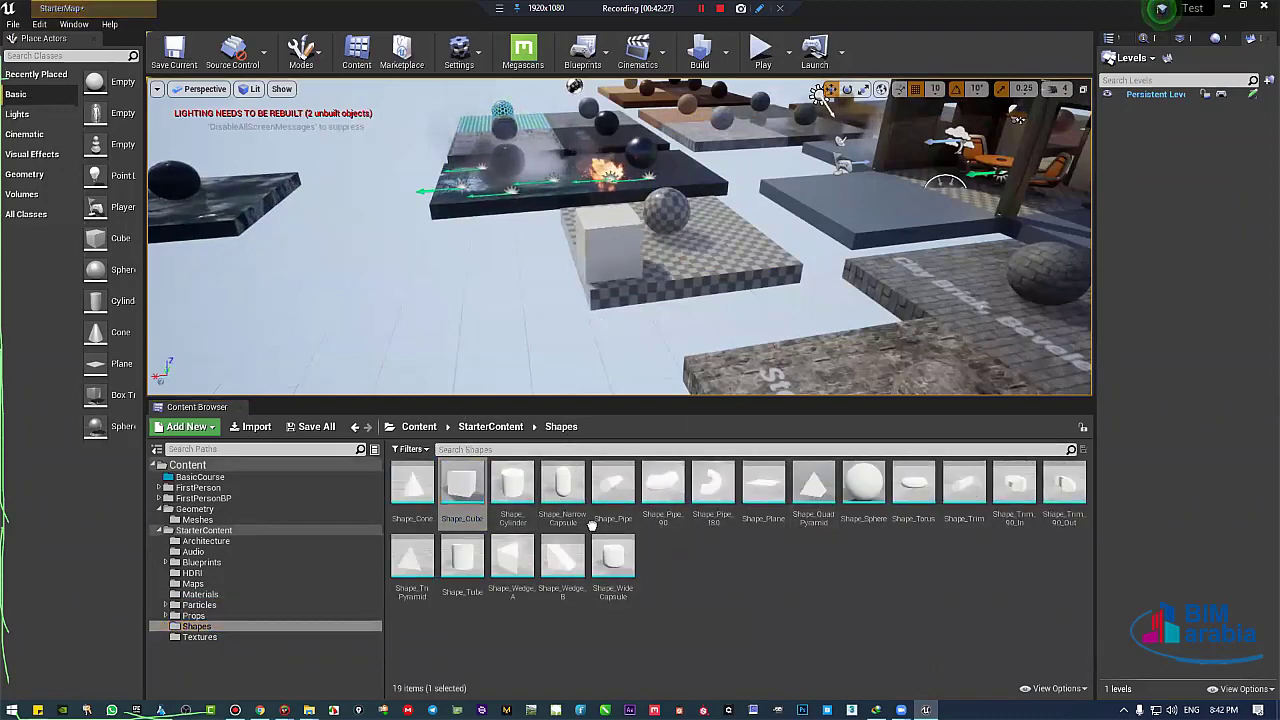
key(Delete)
mouse_move(867, 487)
mouse_down()
mouse_move(846, 480)
mouse_move(837, 537)
mouse_move(760, 598)
mouse_move(860, 498)
mouse_up()
click(710, 560)
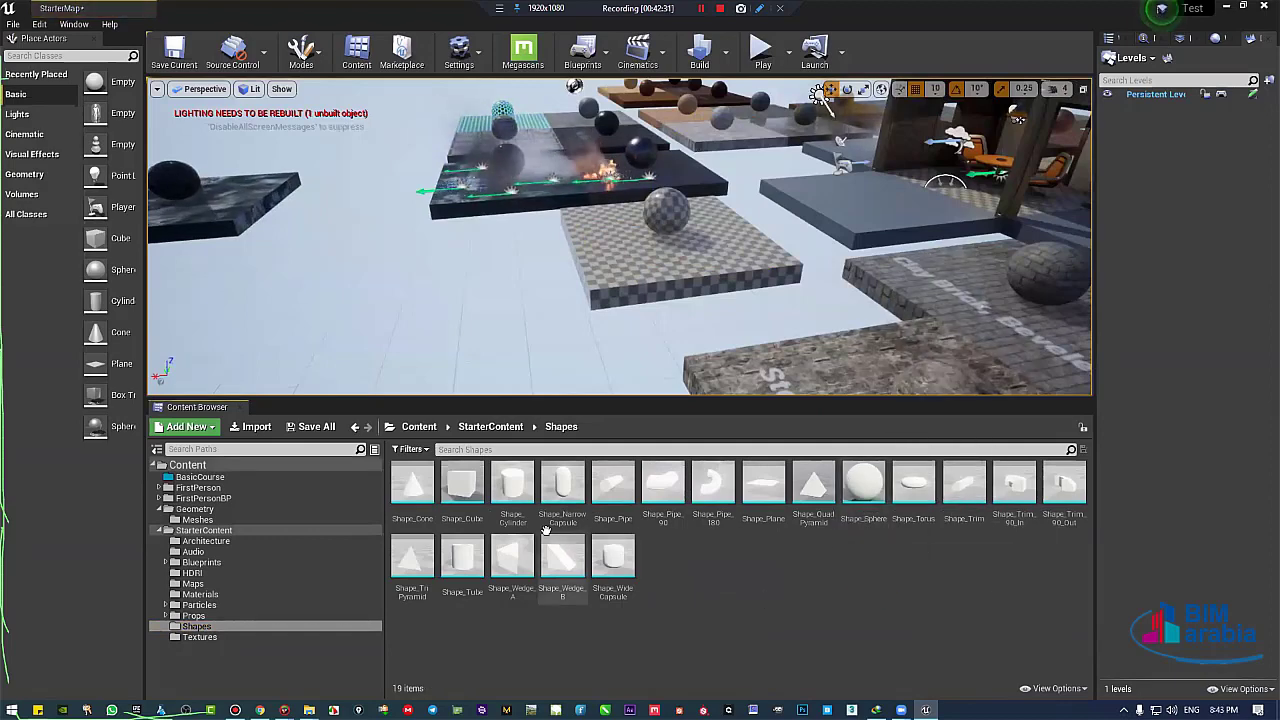
Look through the Textures folder, and open M_Ground_Grass from the Materials folder in the Material Editor.
click(234, 638)
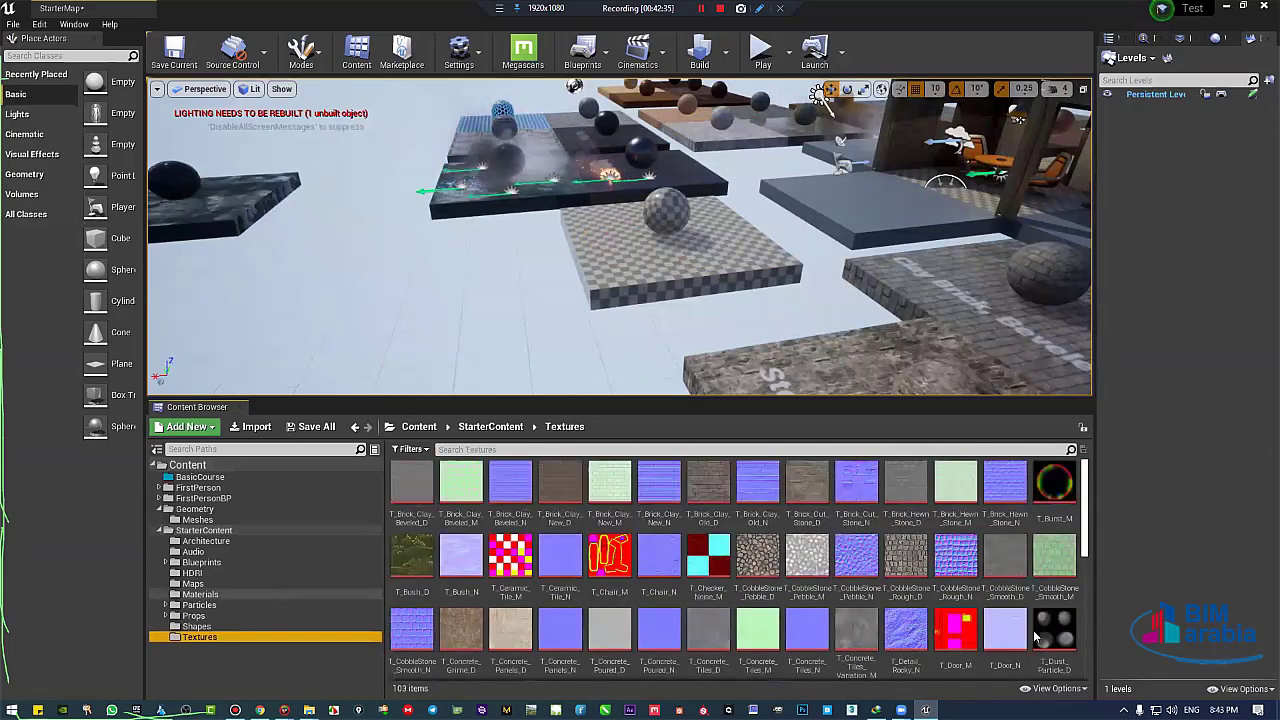
click(273, 594)
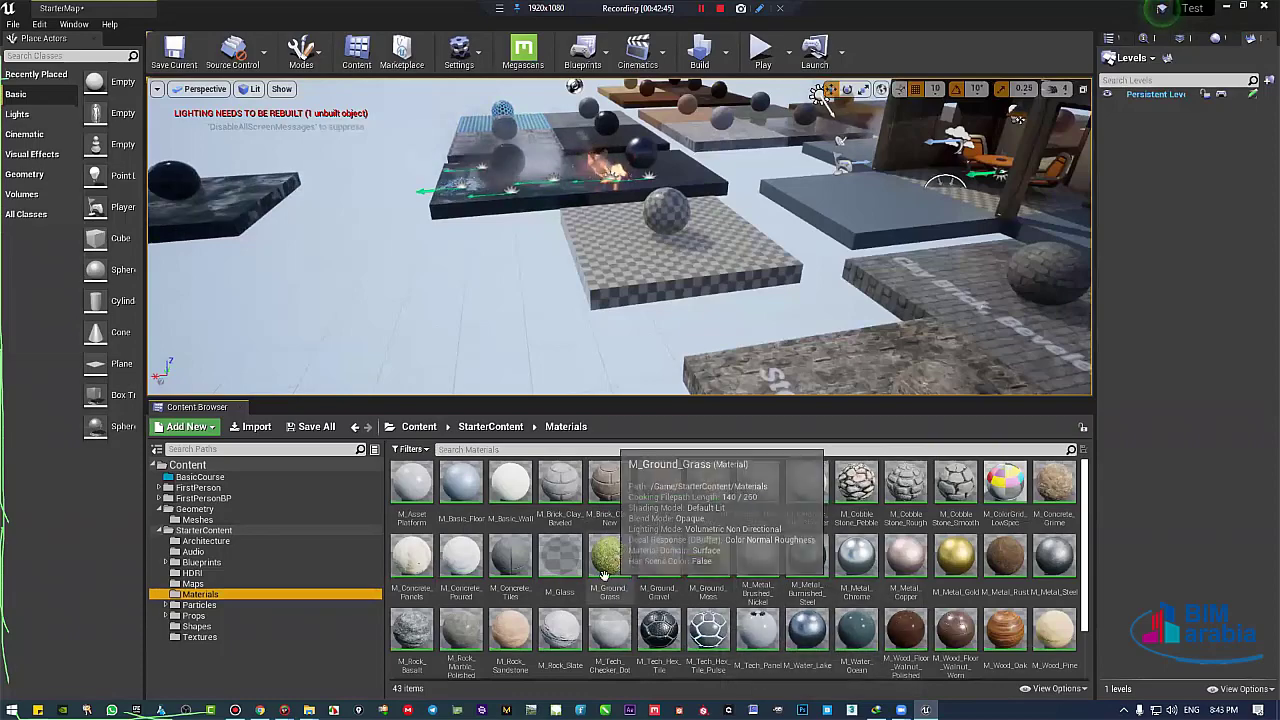
drag(624, 577, 553, 326)
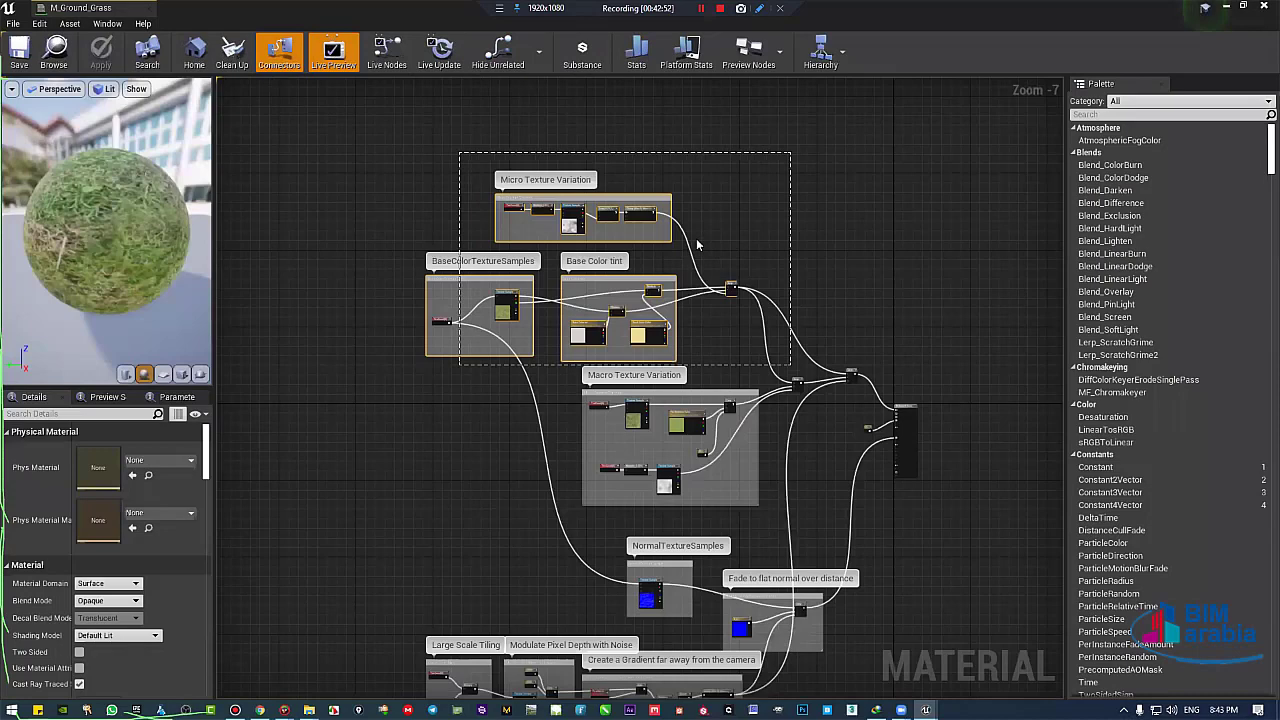
Shift the Micro Texture Variation, BaseColorTextureSamples and Base Color tint groups upward in the graph, and examine the Macro Texture Variation nodes.
click(698, 245)
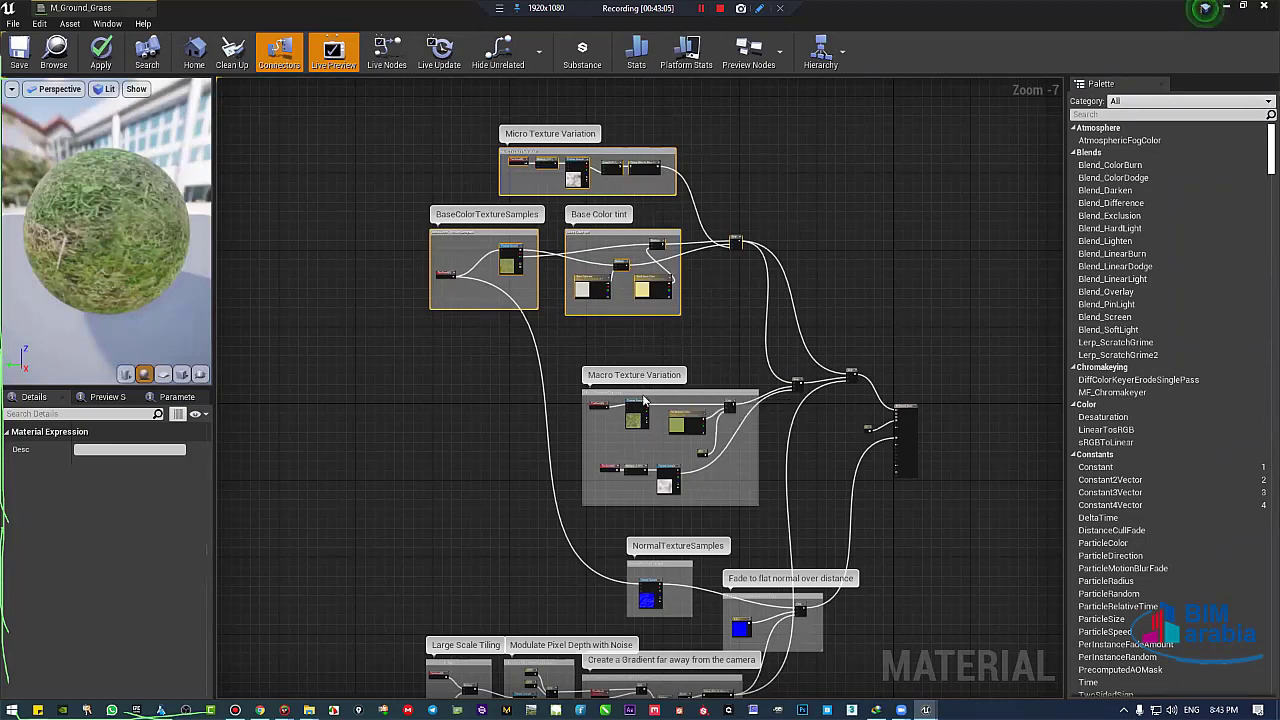
scroll(566, 237, up, 2)
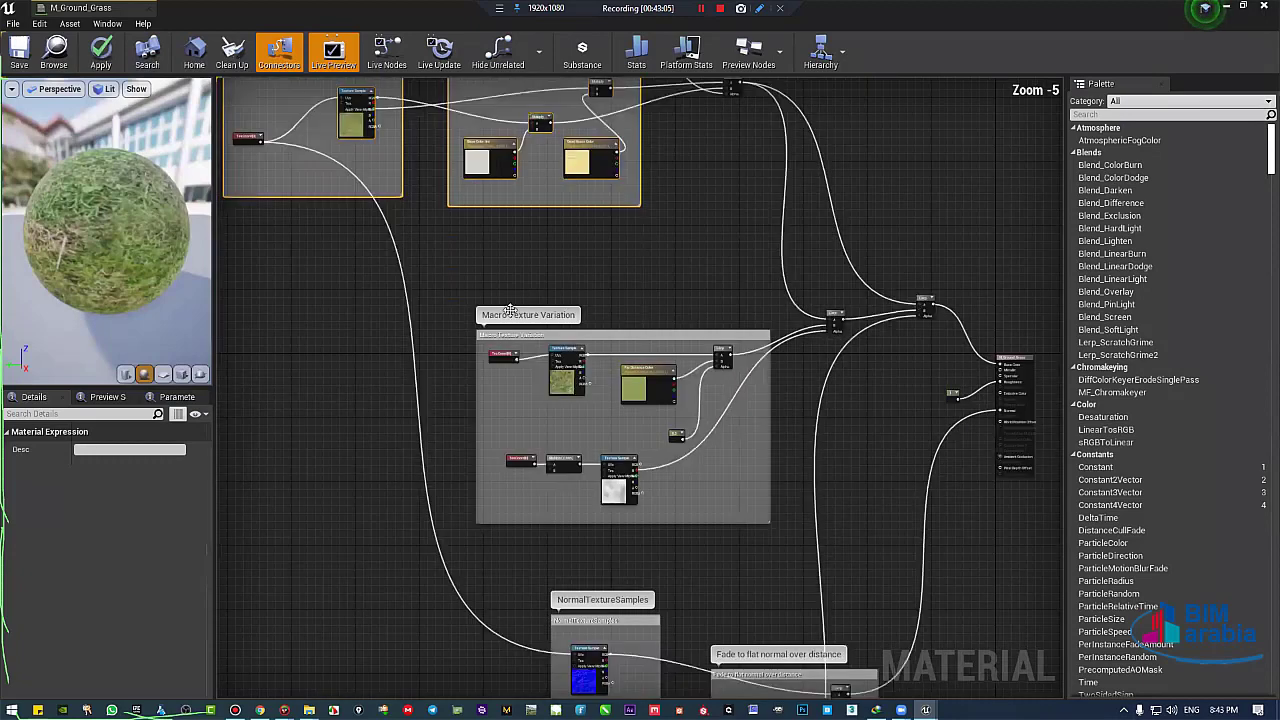
scroll(623, 413, up, 2)
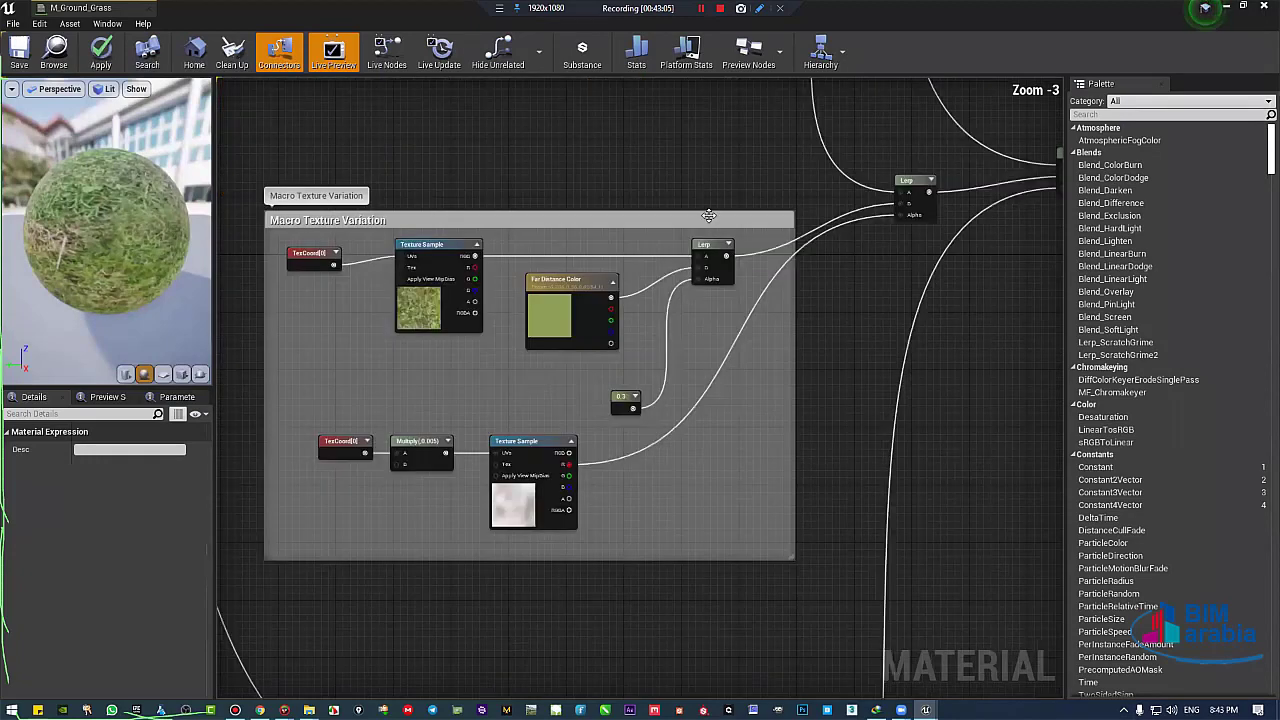
scroll(683, 215, up, 1)
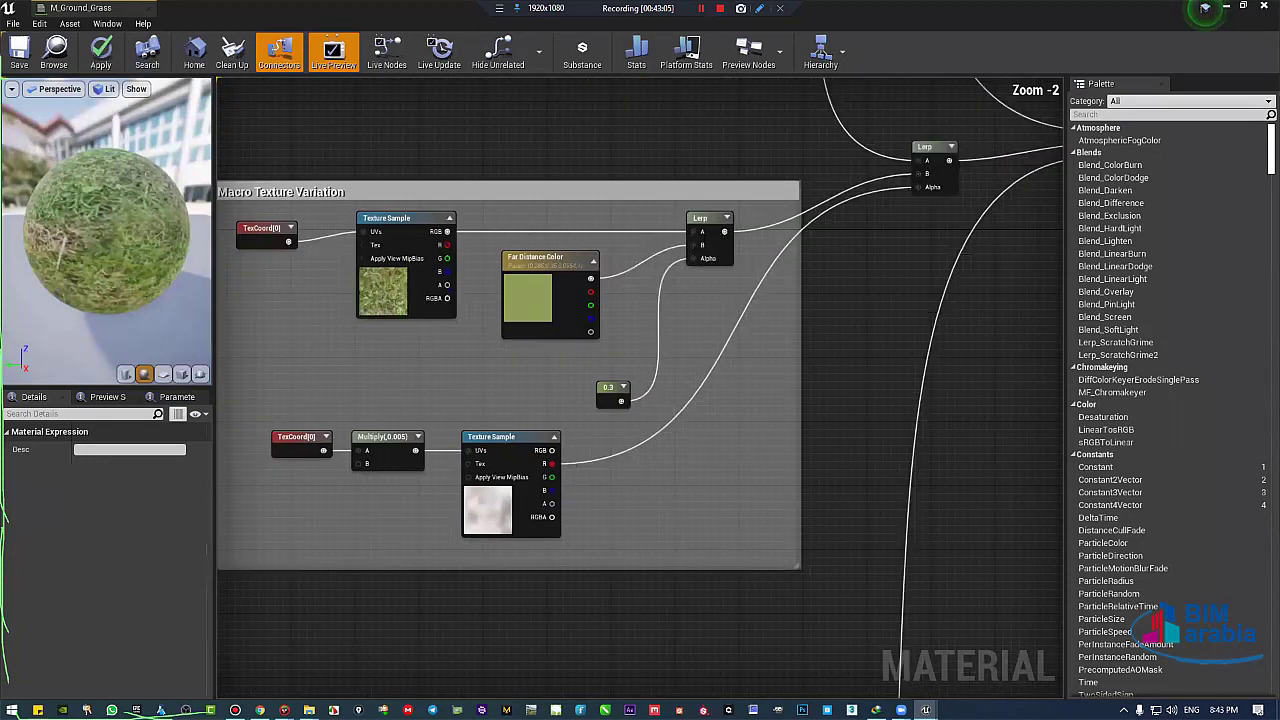
drag(608, 387, 527, 372)
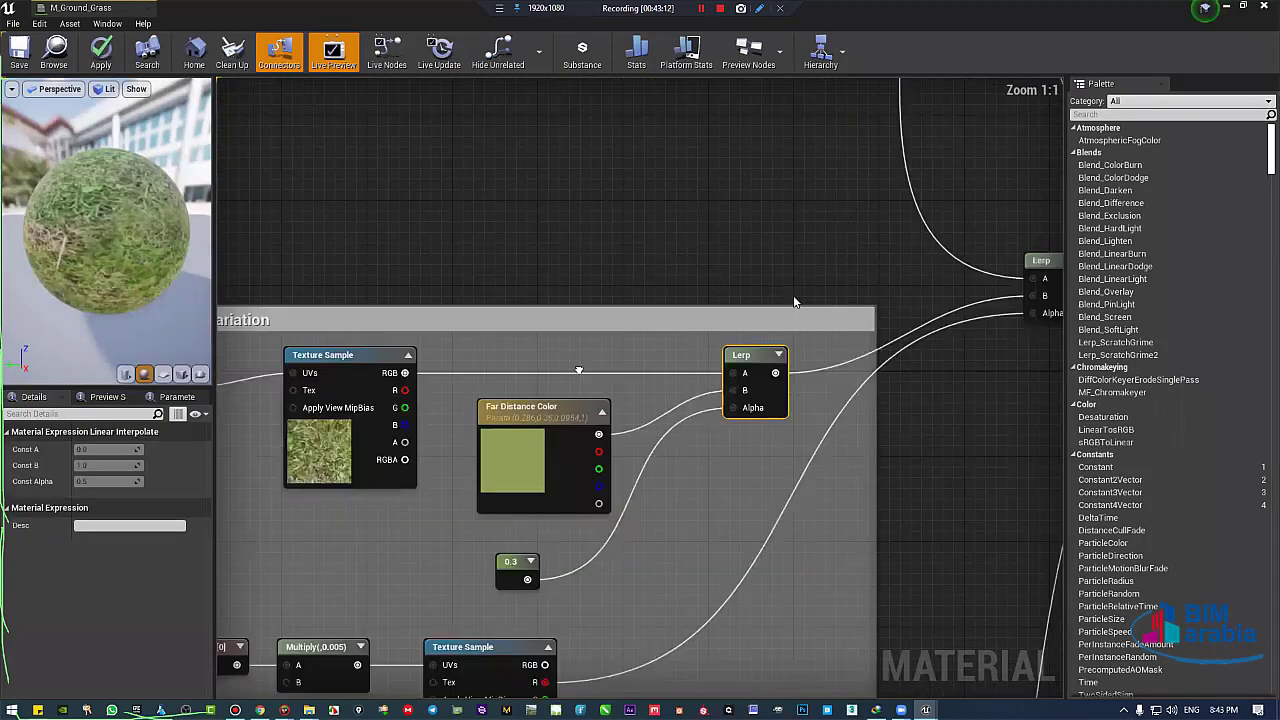
Try grouping the Far Distance Color, 0.3 and Lerp nodes in a comment box reading "بتعمل كذا و كذا و كذا", and delete the comment.
right_drag(578, 370, 583, 333)
right_drag(704, 393, 823, 316)
right_drag(658, 354, 827, 288)
drag(908, 215, 568, 496)
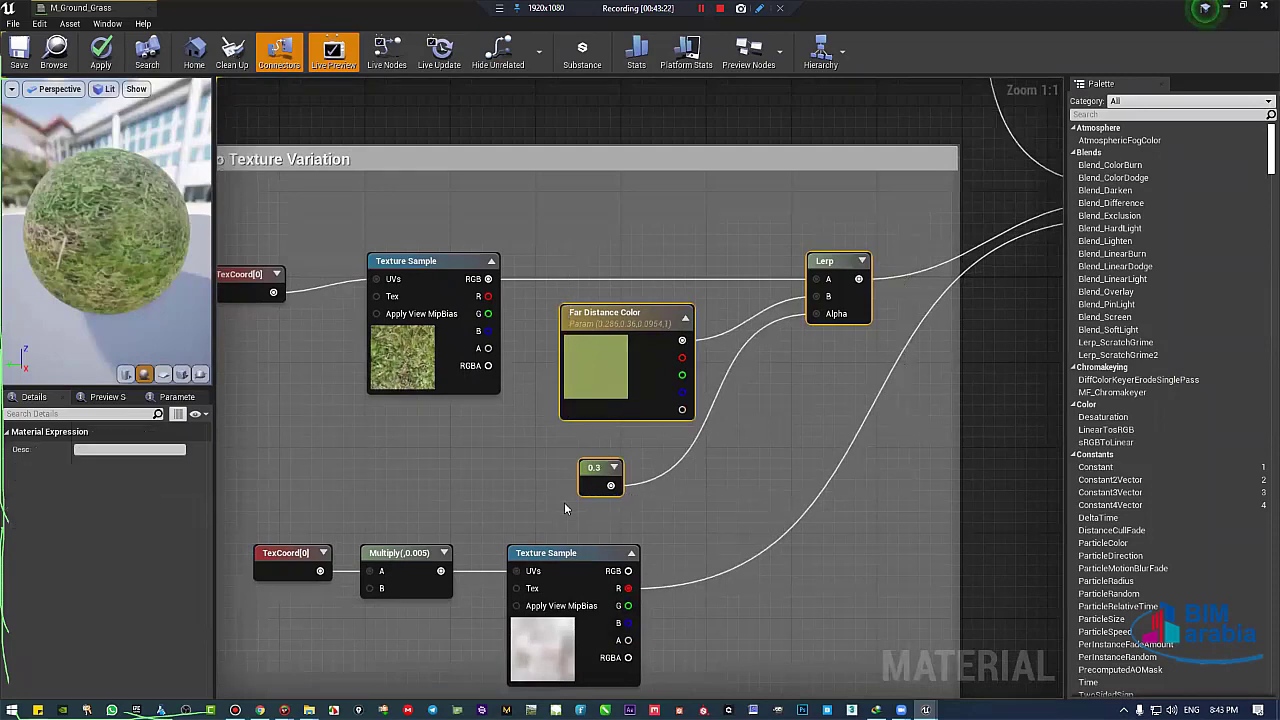
text(cLer)
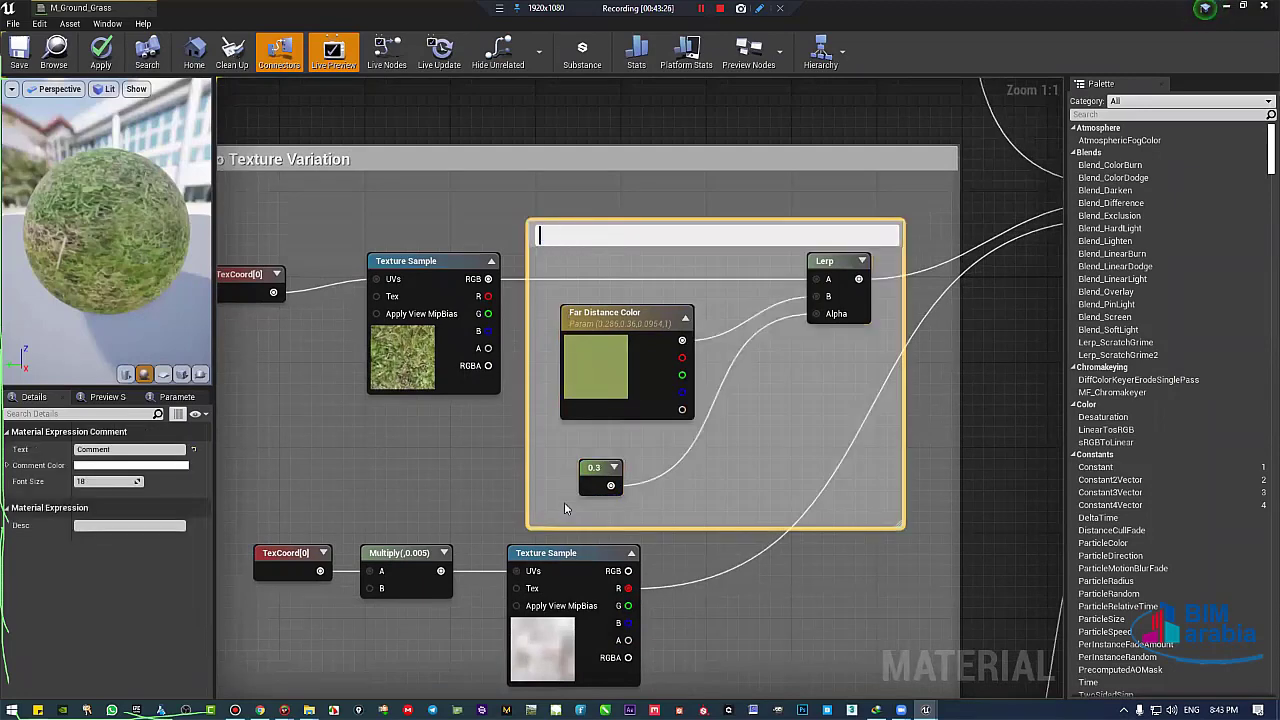
text(عمل كذا و)
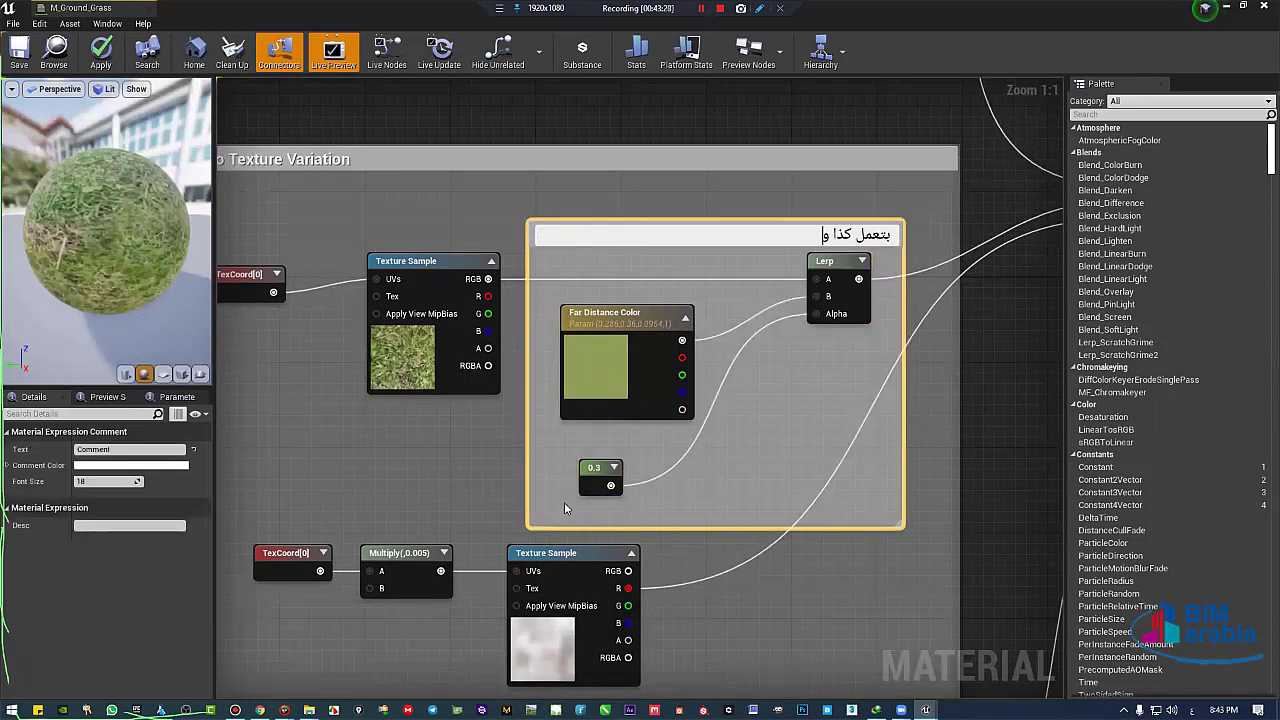
text( كذا و كذ)
key(Return)
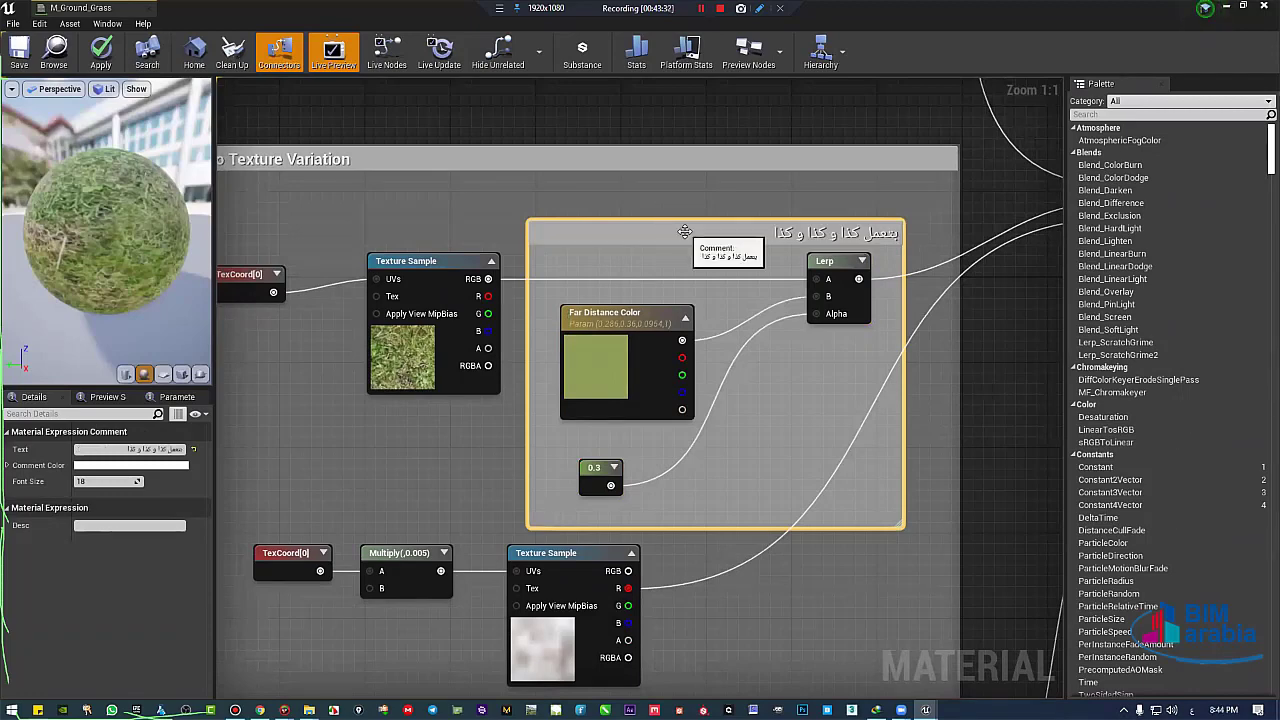
right_drag(849, 230, 800, 235)
key(Delete)
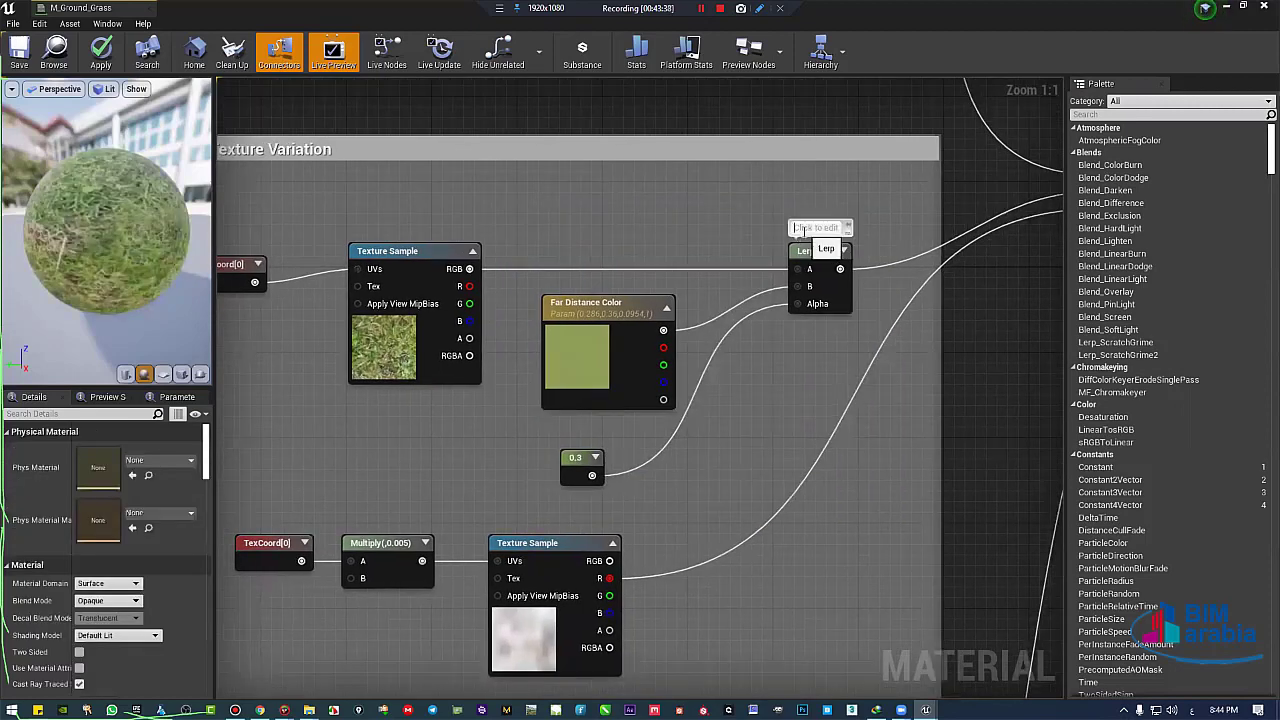
Add the node comment "بتعمل كاد و كذا و كذا" above the Lerp node in the Macro Texture Variation group.
text(بتعمل كاد وكذ)
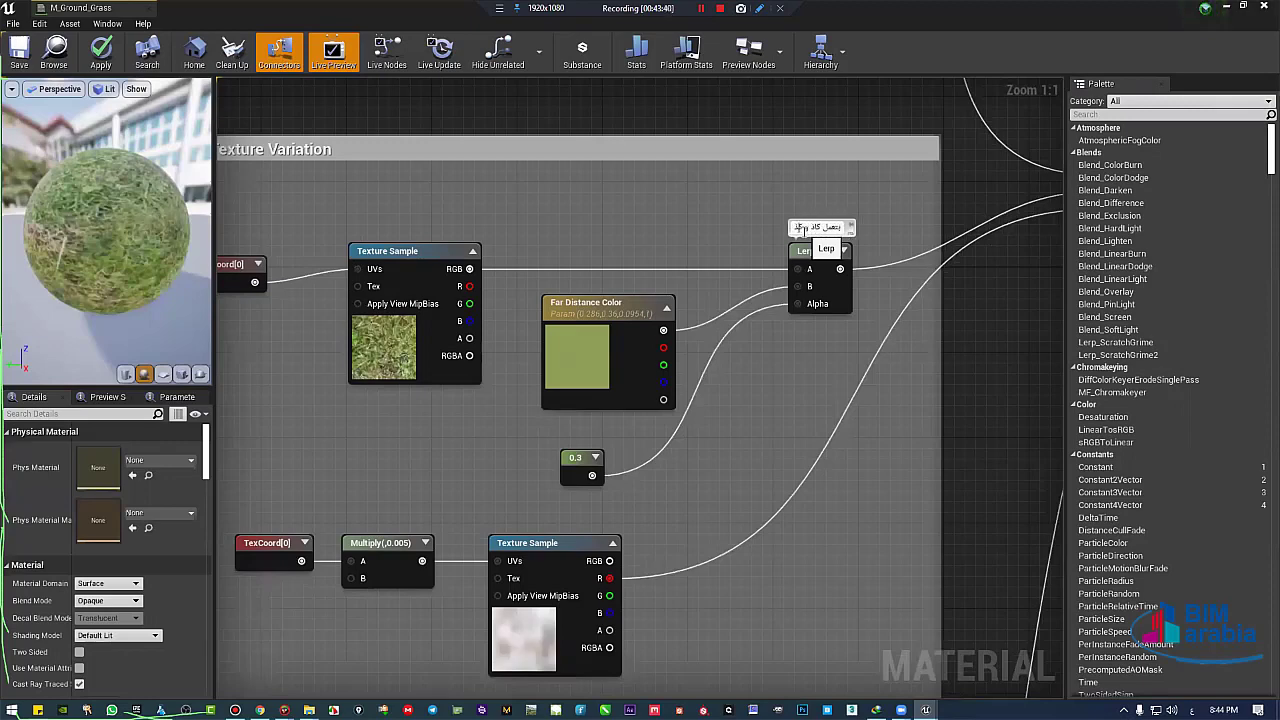
text(ا و كذا)
key(Return)
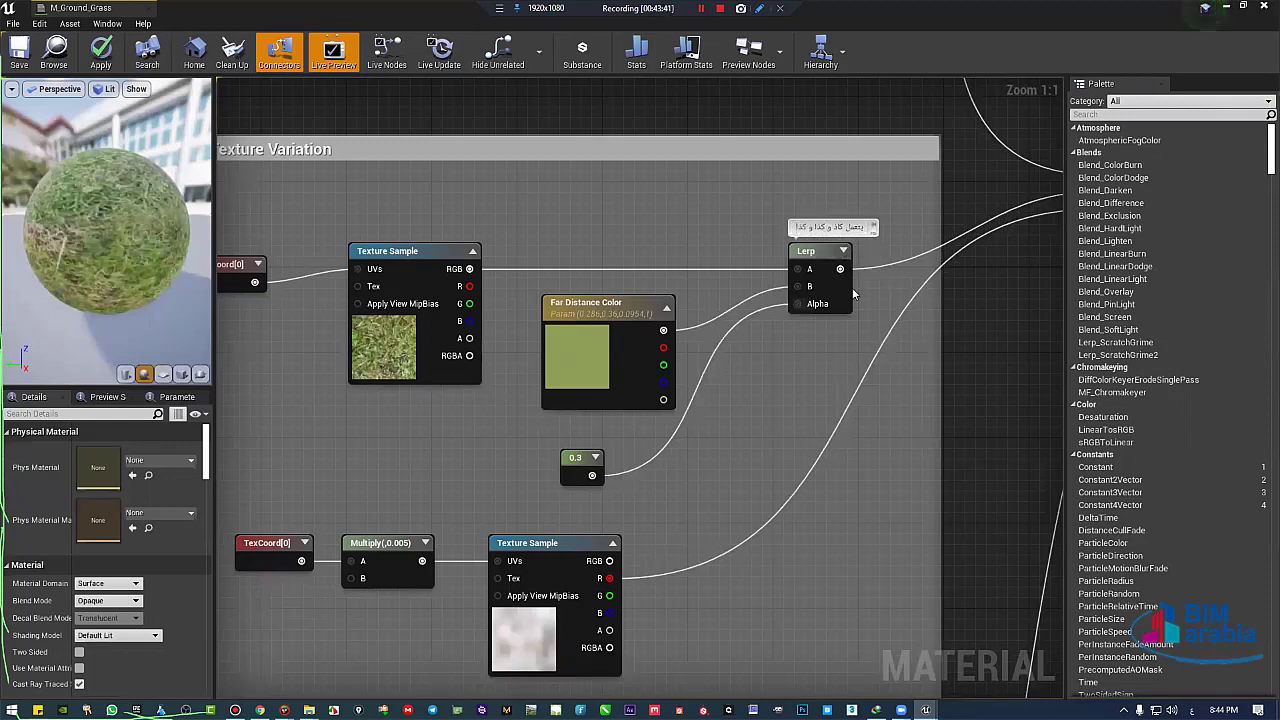
Nudge the Lerp node slightly aside and change its node comment to "Mask".
drag(808, 251, 825, 255)
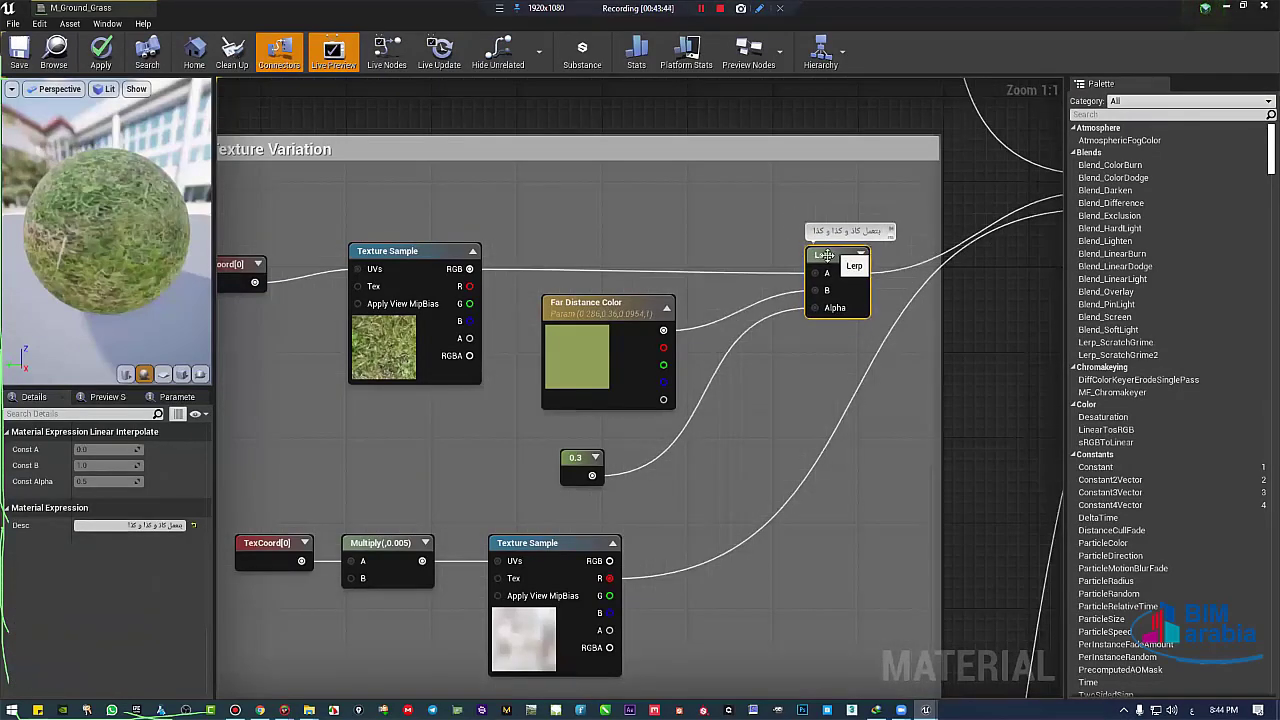
double_click(853, 233)
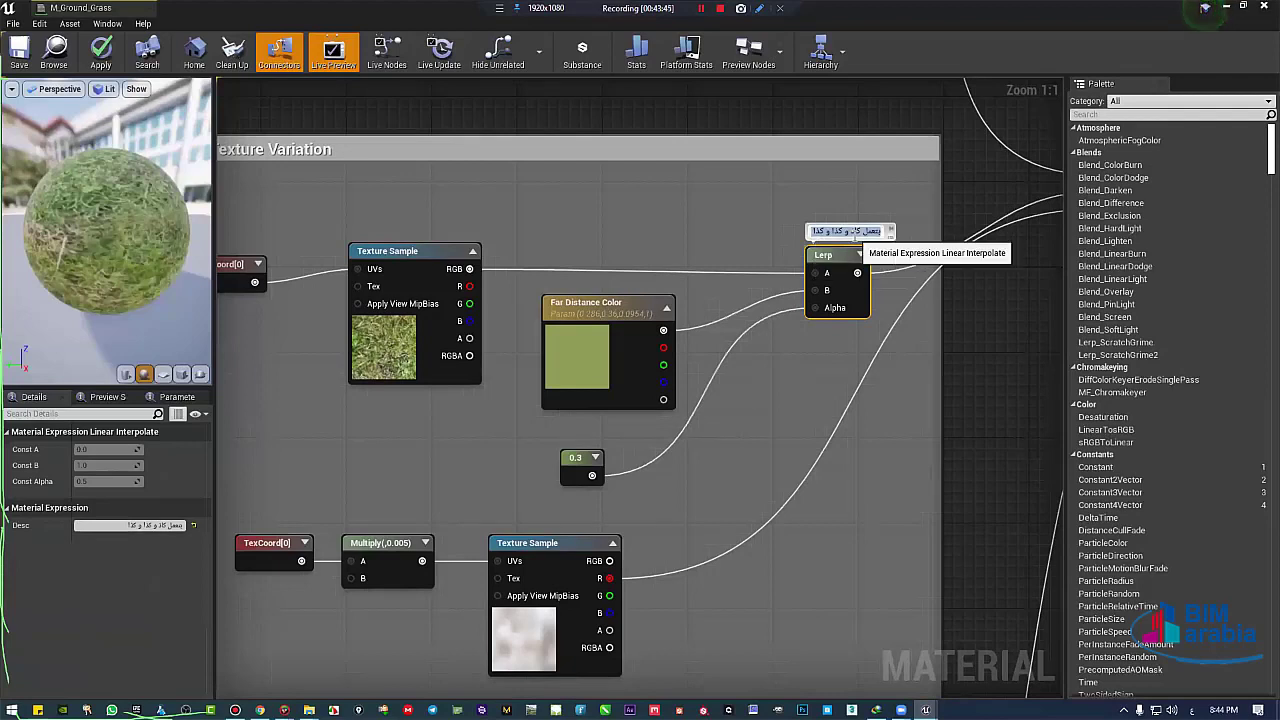
text(Mask)
key(Return)
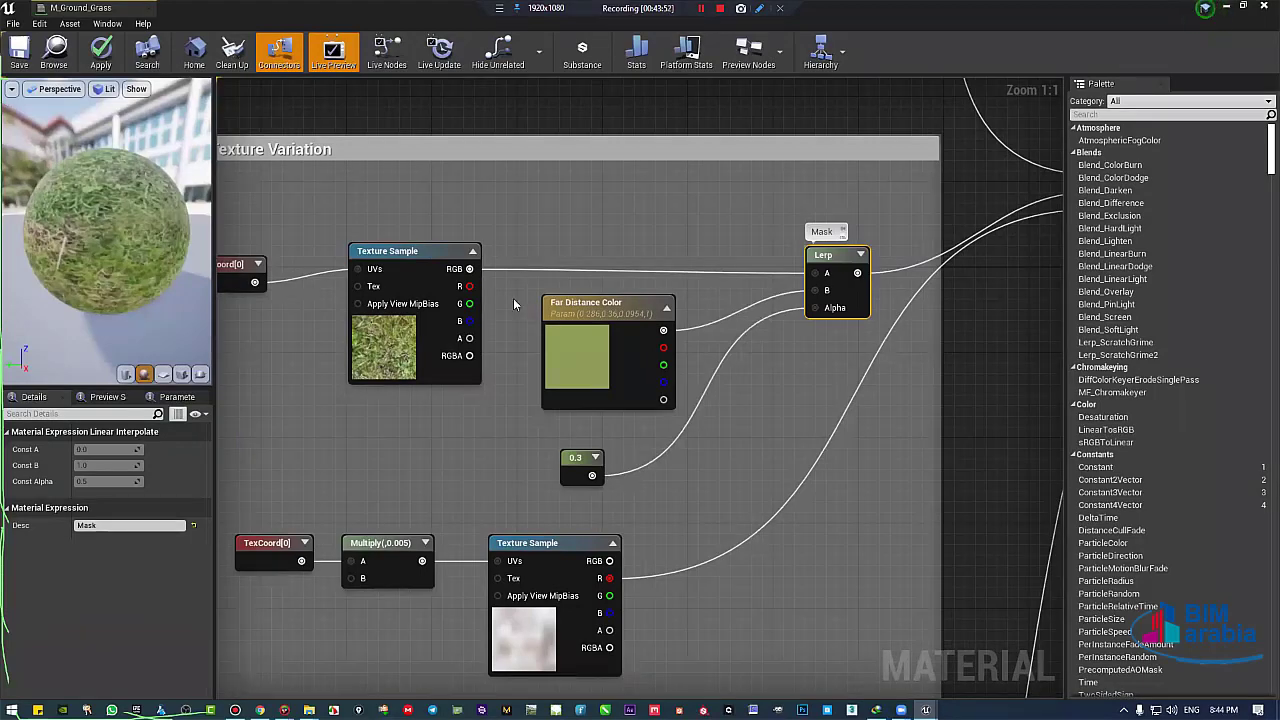
Slightly reposition the grass Texture Sample, Far Distance Color and 0.3 nodes within the Macro Texture Variation group.
drag(393, 341, 381, 324)
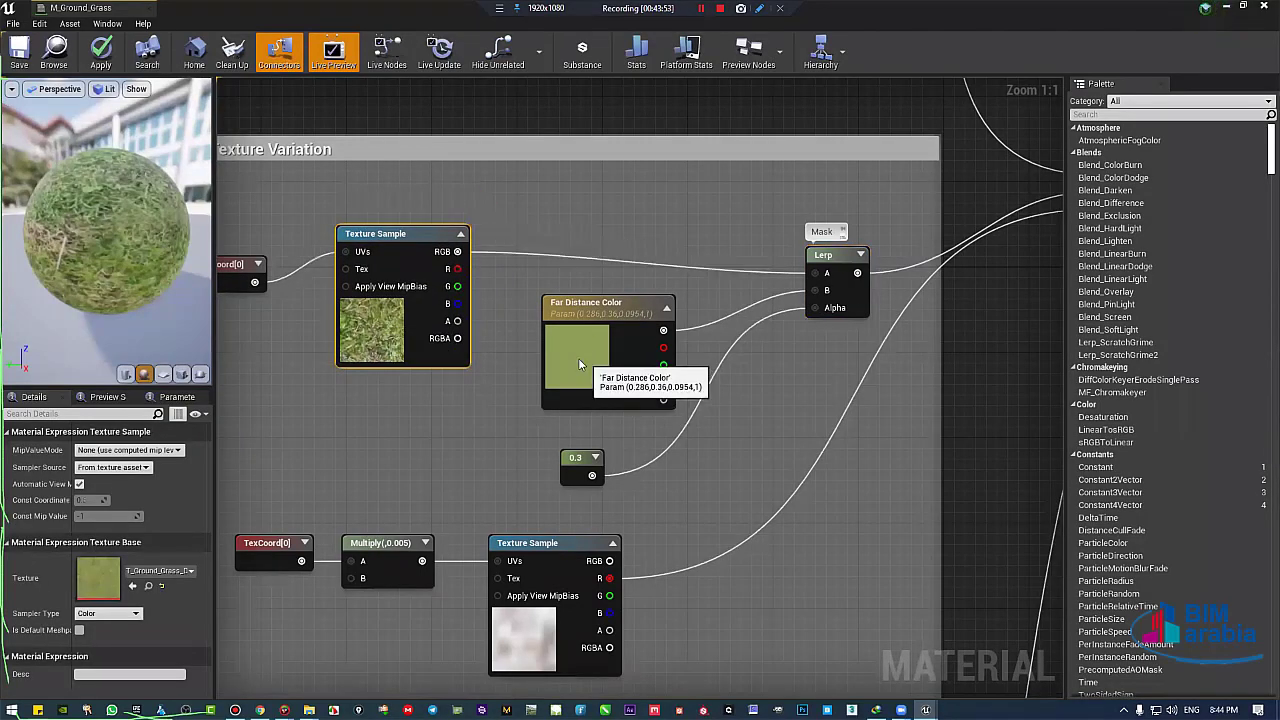
drag(579, 364, 566, 359)
mouse_move(585, 462)
mouse_down()
mouse_move(624, 478)
mouse_move(573, 473)
mouse_move(607, 450)
mouse_up()
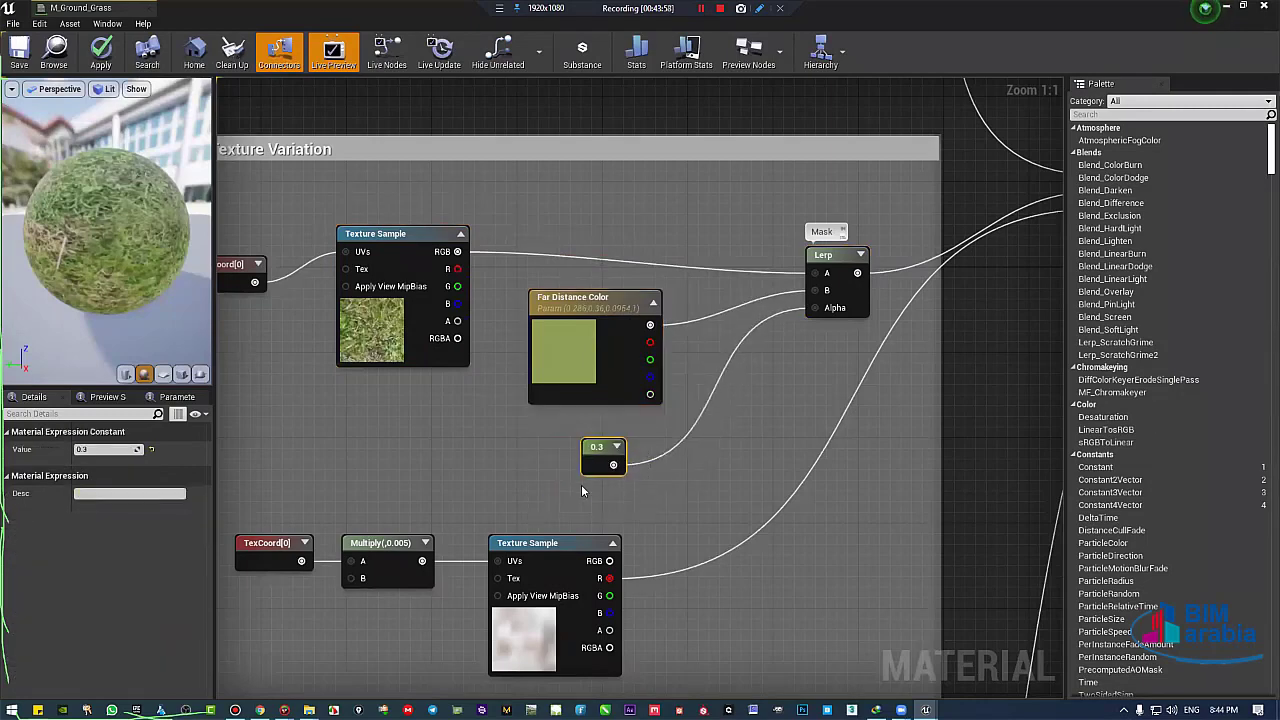
right_drag(642, 453, 670, 501)
mouse_move(643, 530)
mouse_down()
mouse_move(576, 466)
mouse_move(566, 257)
mouse_up()
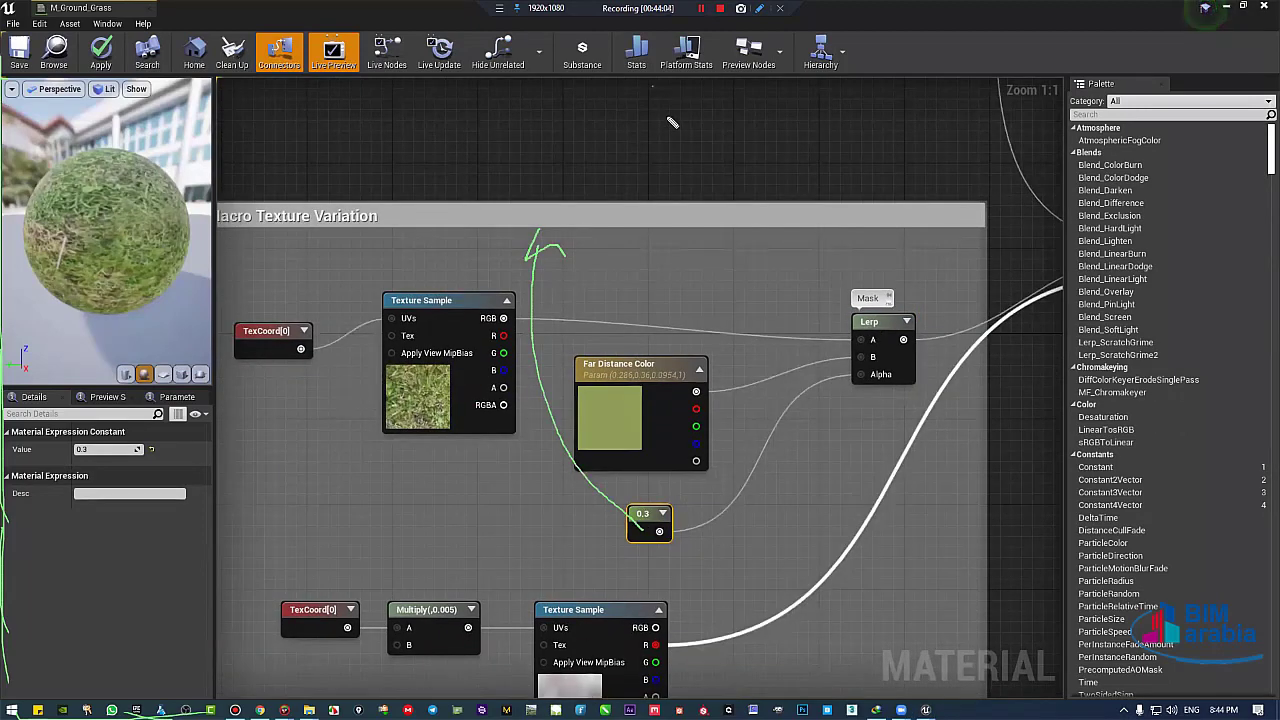
mouse_move(654, 86)
mouse_down()
mouse_move(668, 114)
mouse_move(500, 195)
mouse_move(402, 210)
mouse_up()
mouse_move(748, 155)
mouse_down()
mouse_move(770, 197)
mouse_move(692, 198)
mouse_move(606, 228)
mouse_move(612, 268)
mouse_up()
drag(660, 258, 686, 263)
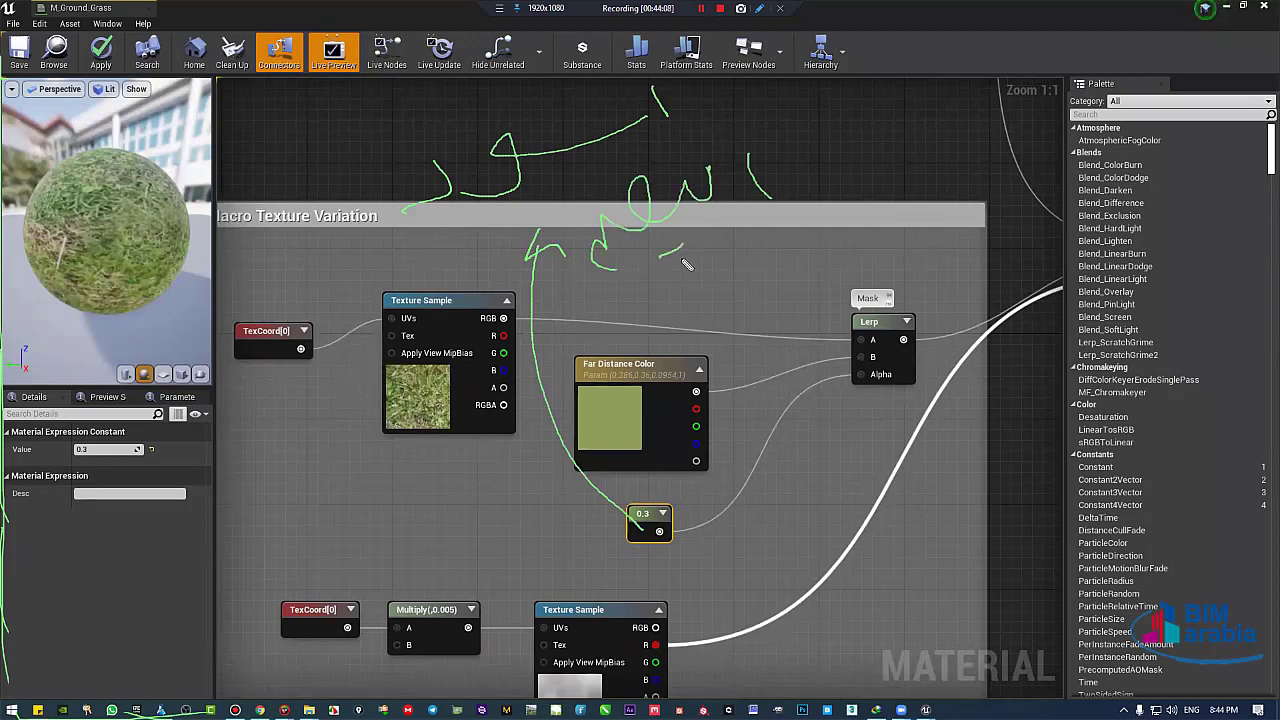
drag(690, 100, 870, 78)
drag(848, 70, 850, 92)
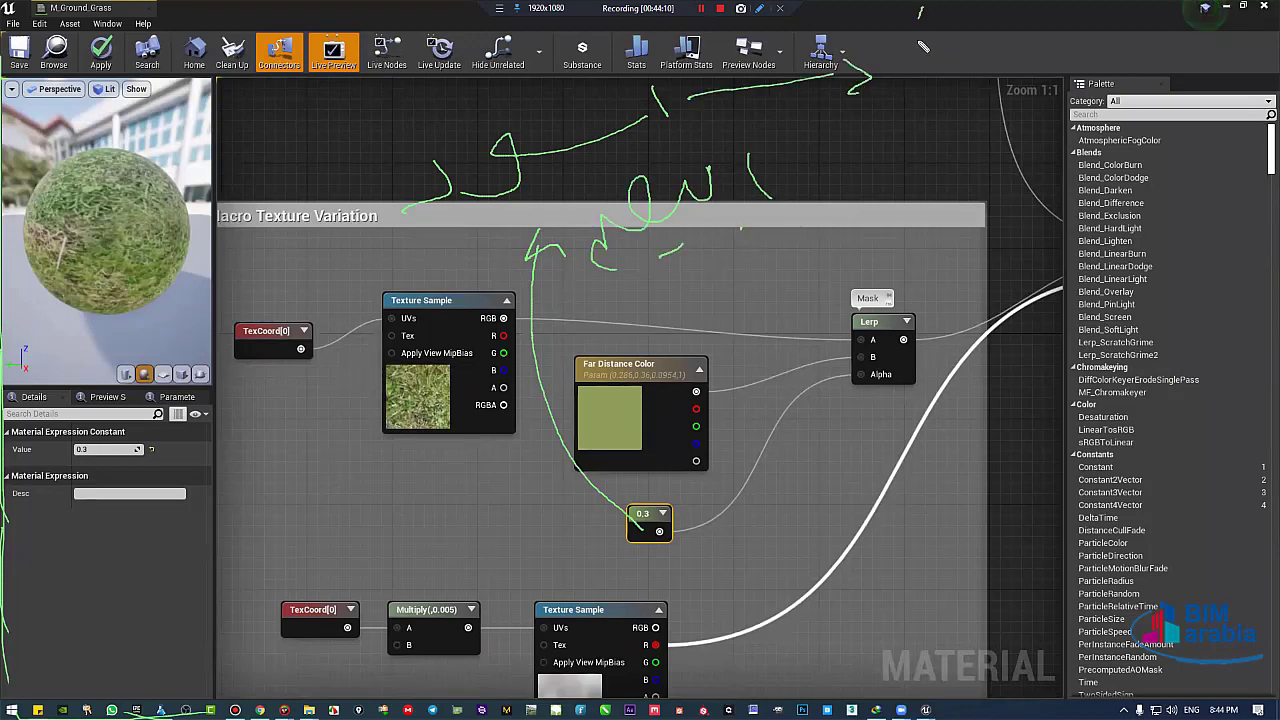
drag(925, 16, 950, 44)
drag(806, 205, 1060, 272)
mouse_move(1010, 100)
mouse_down()
mouse_move(967, 144)
mouse_move(932, 140)
mouse_up()
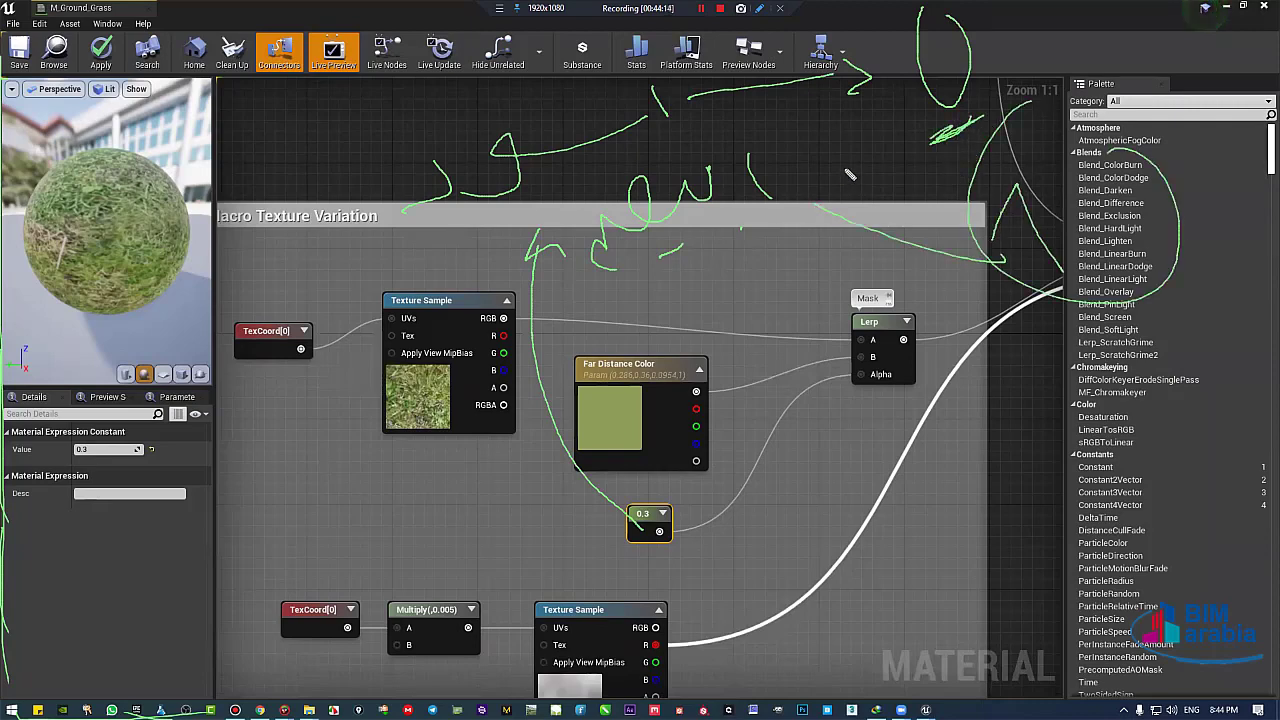
mouse_move(630, 490)
mouse_down()
mouse_move(610, 515)
mouse_move(725, 525)
mouse_move(880, 372)
mouse_move(875, 398)
mouse_move(925, 404)
mouse_move(913, 366)
mouse_up()
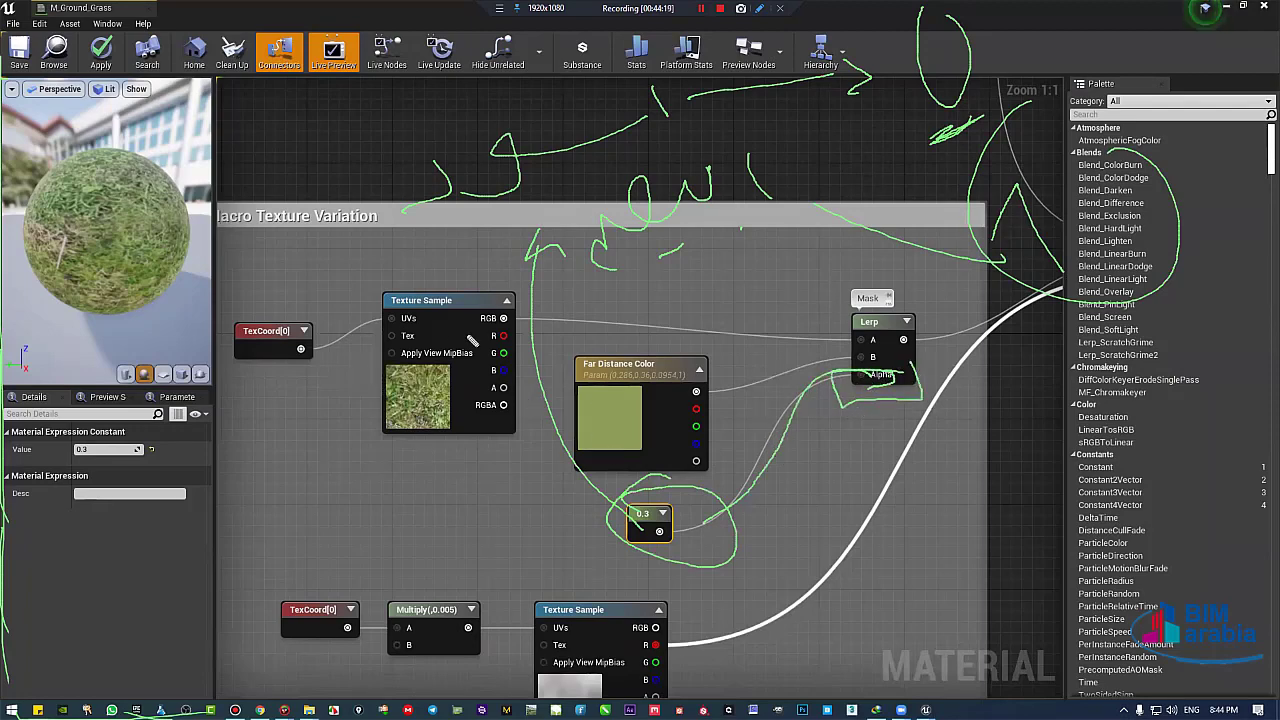
mouse_move(404, 422)
mouse_down()
mouse_move(458, 376)
mouse_move(466, 406)
mouse_up()
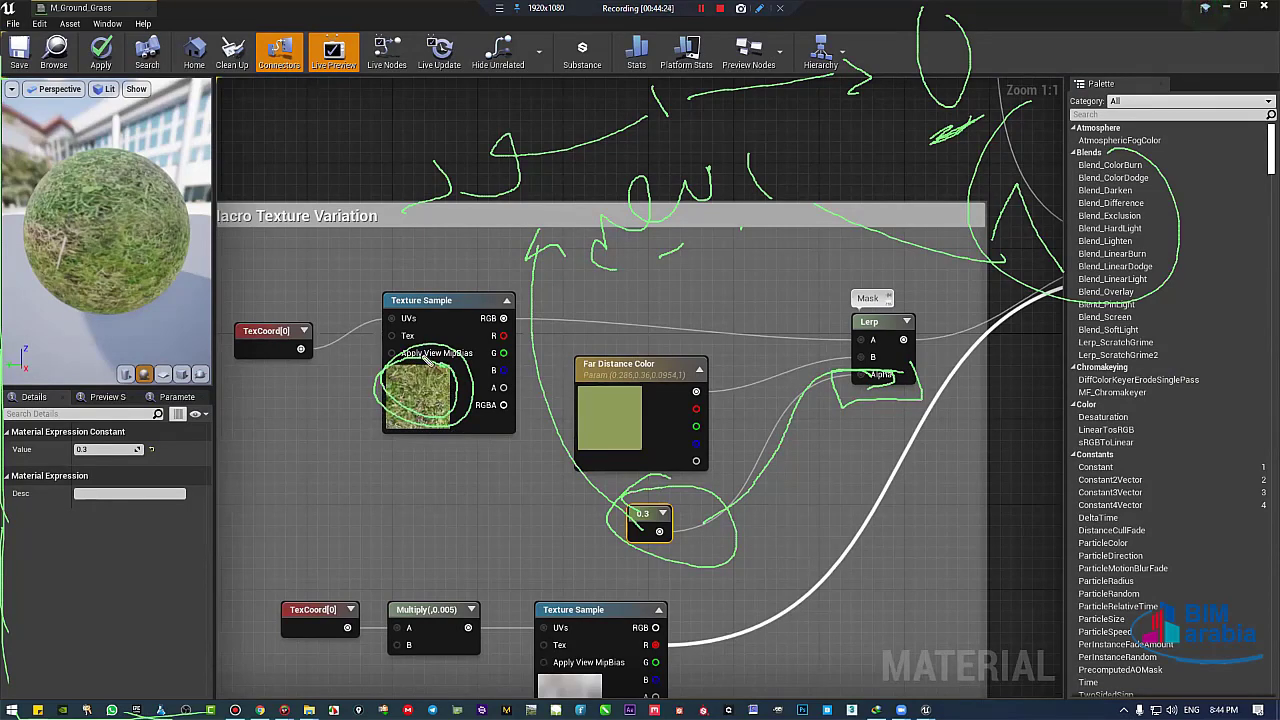
mouse_move(655, 378)
mouse_down()
mouse_move(566, 380)
mouse_move(585, 466)
mouse_move(672, 464)
mouse_up()
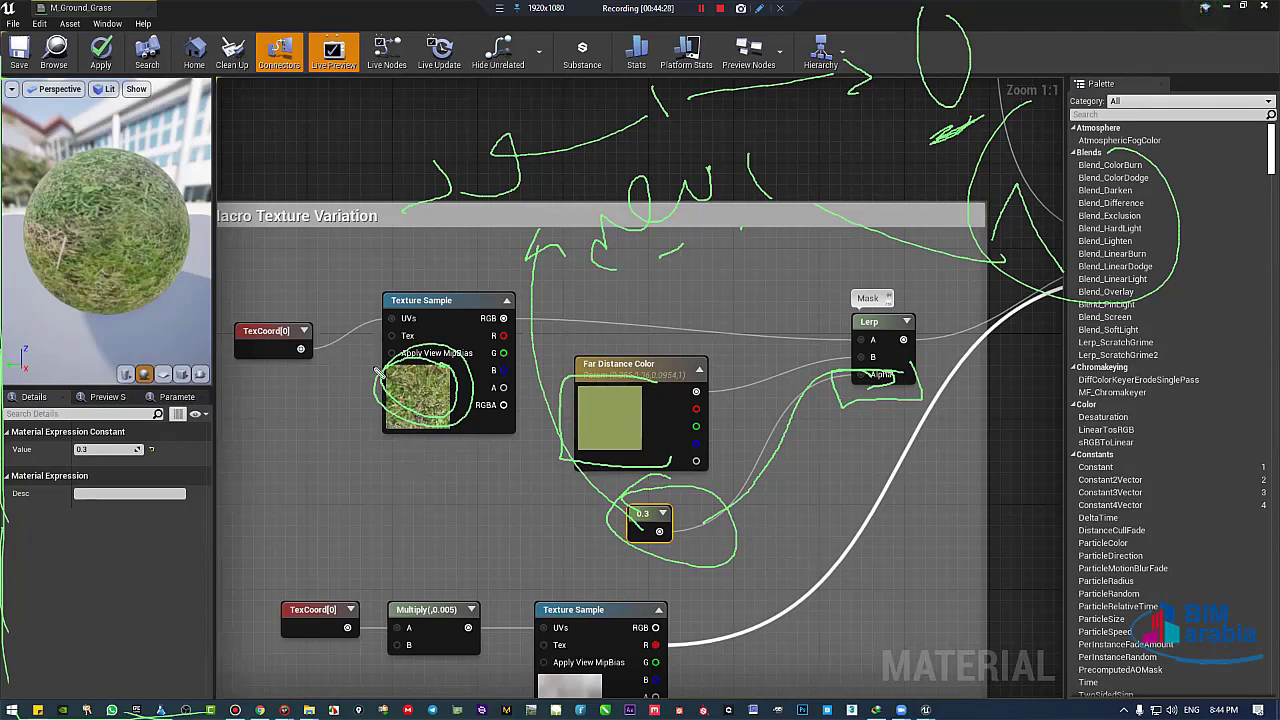
mouse_move(636, 398)
mouse_down()
mouse_move(614, 382)
mouse_move(558, 470)
mouse_move(668, 392)
mouse_up()
drag(648, 578, 732, 524)
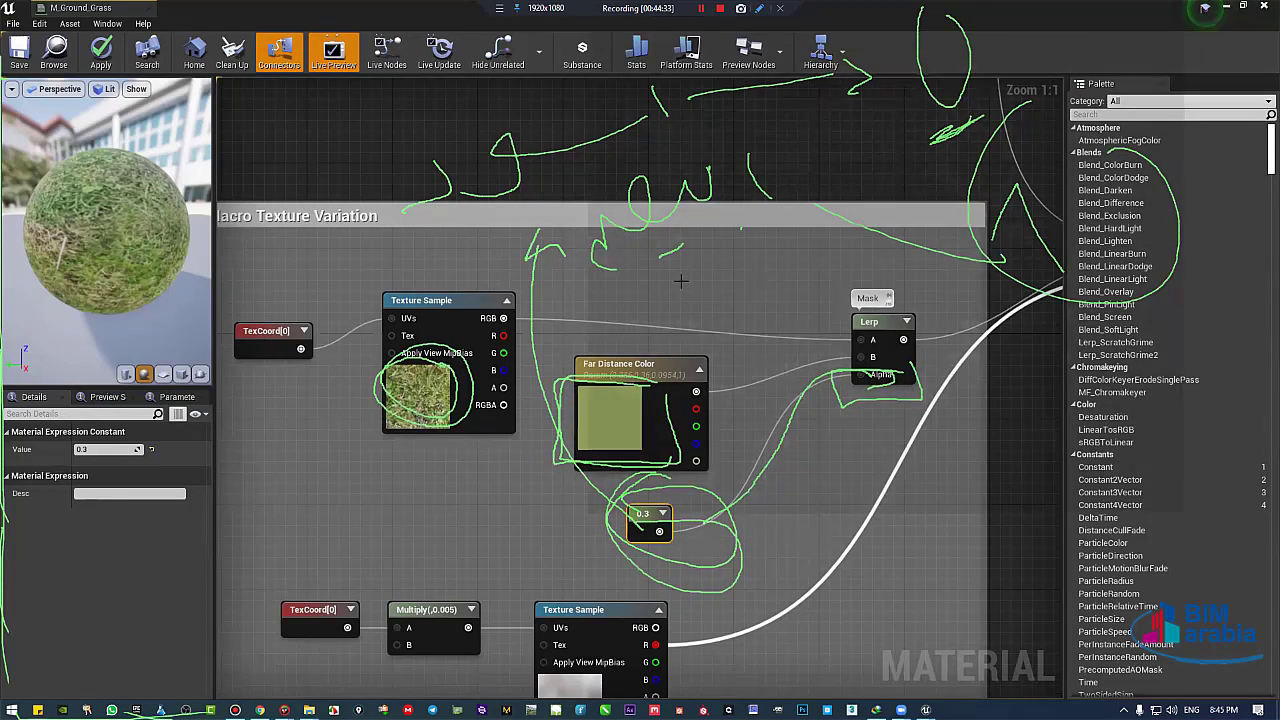
key(Escape)
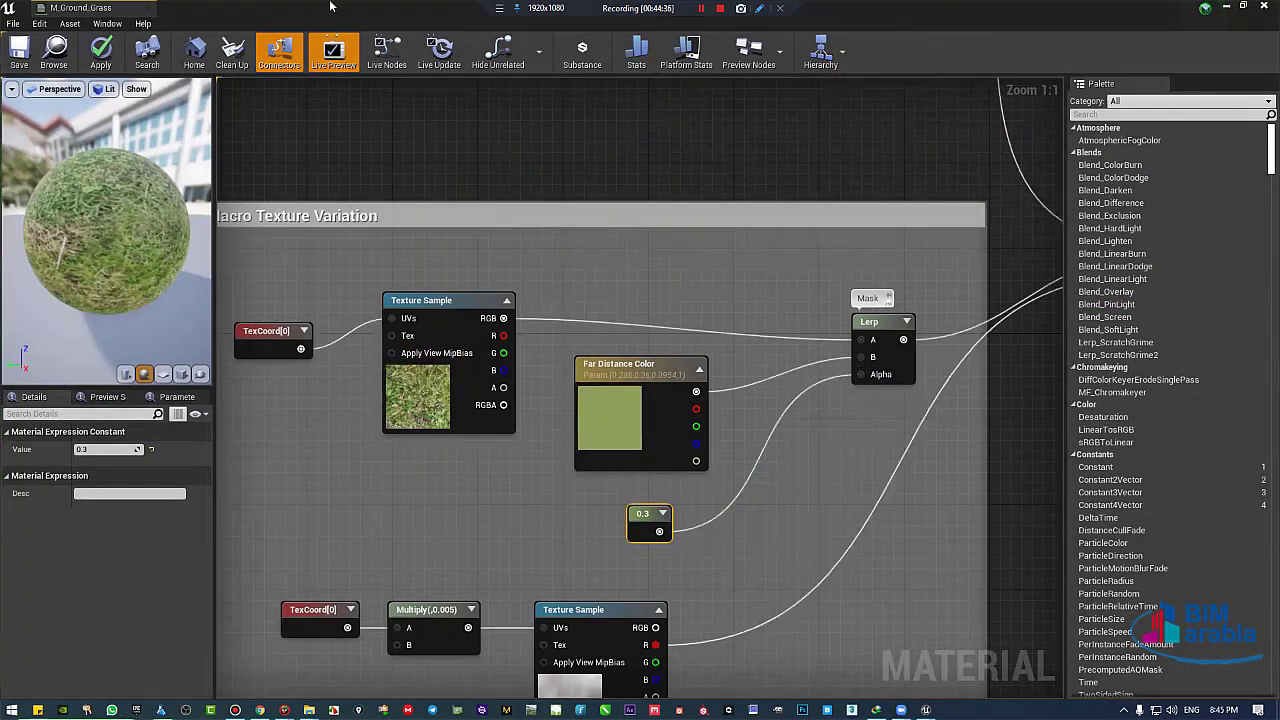
Close the M_Ground_Grass material, enlarge the level viewport, and collapse Geometry to show the top-level Content folder.
click(147, 8)
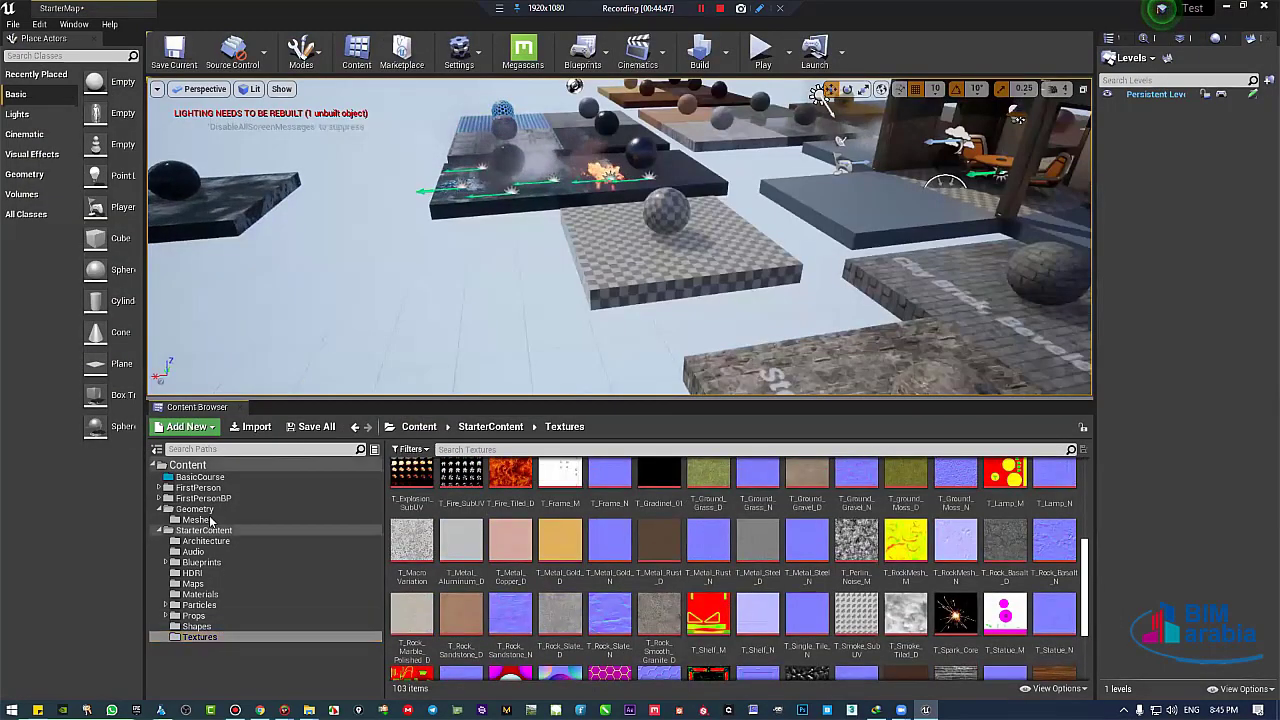
drag(301, 398, 301, 459)
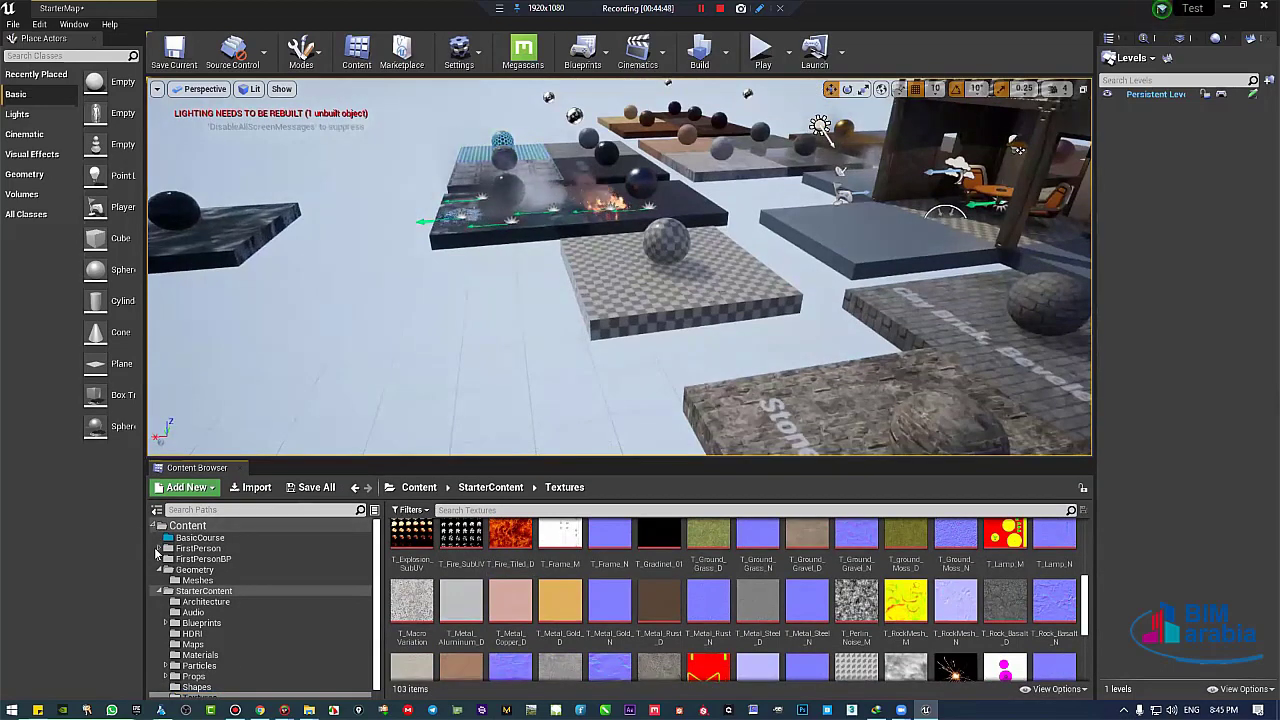
click(160, 570)
click(187, 525)
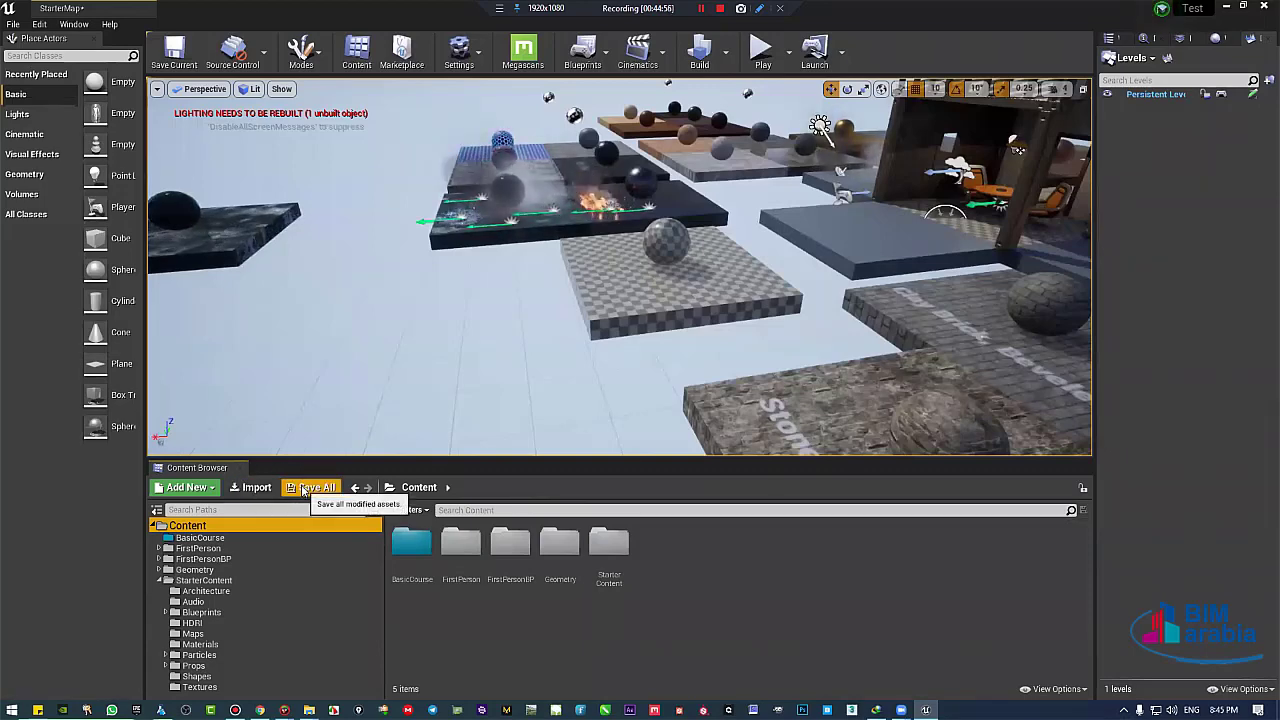
click(302, 488)
click(812, 476)
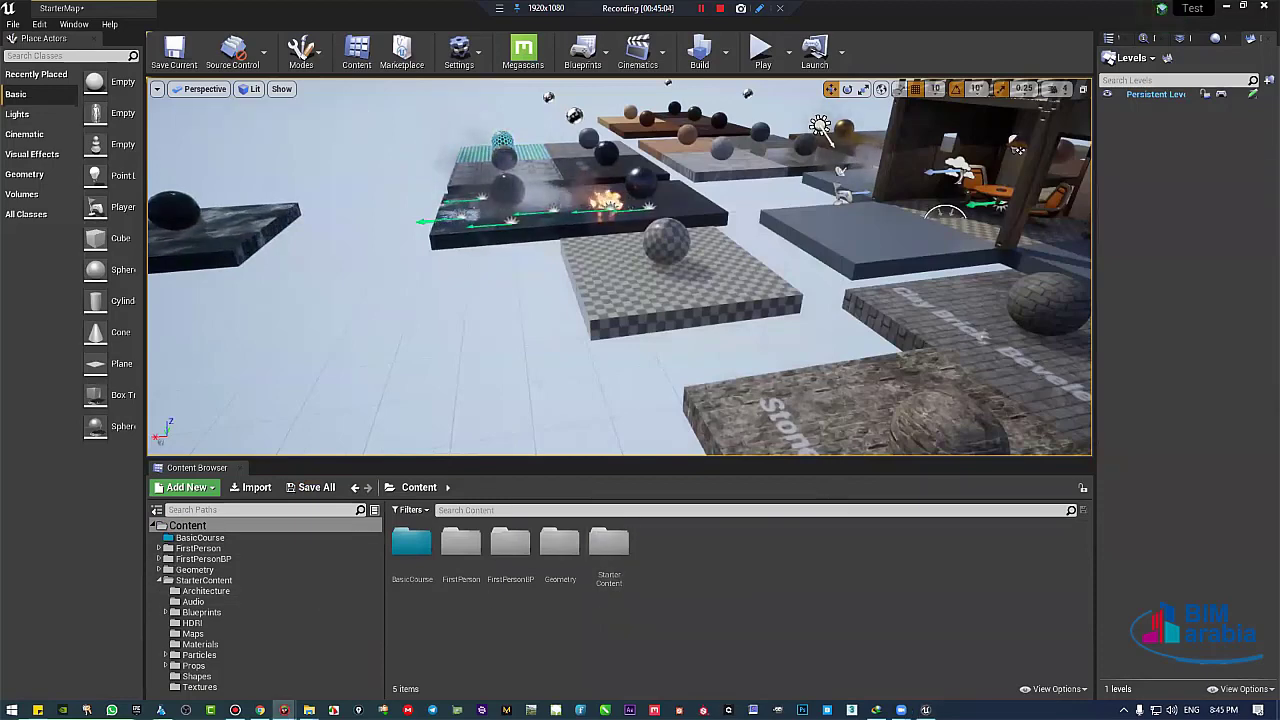
Import the download image into the Content folder and save it together with StarterMap and StarterMap_BuiltData.
click(1161, 8)
drag(1236, 230, 735, 585)
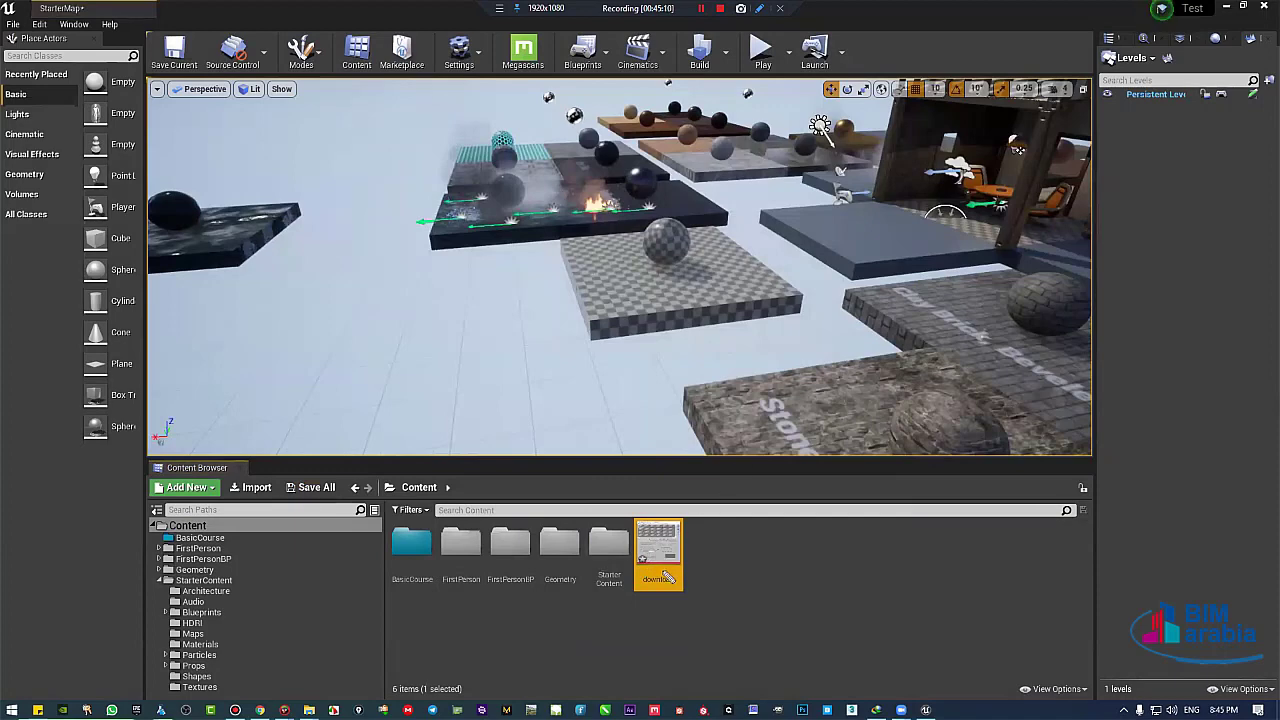
click(642, 556)
click(309, 490)
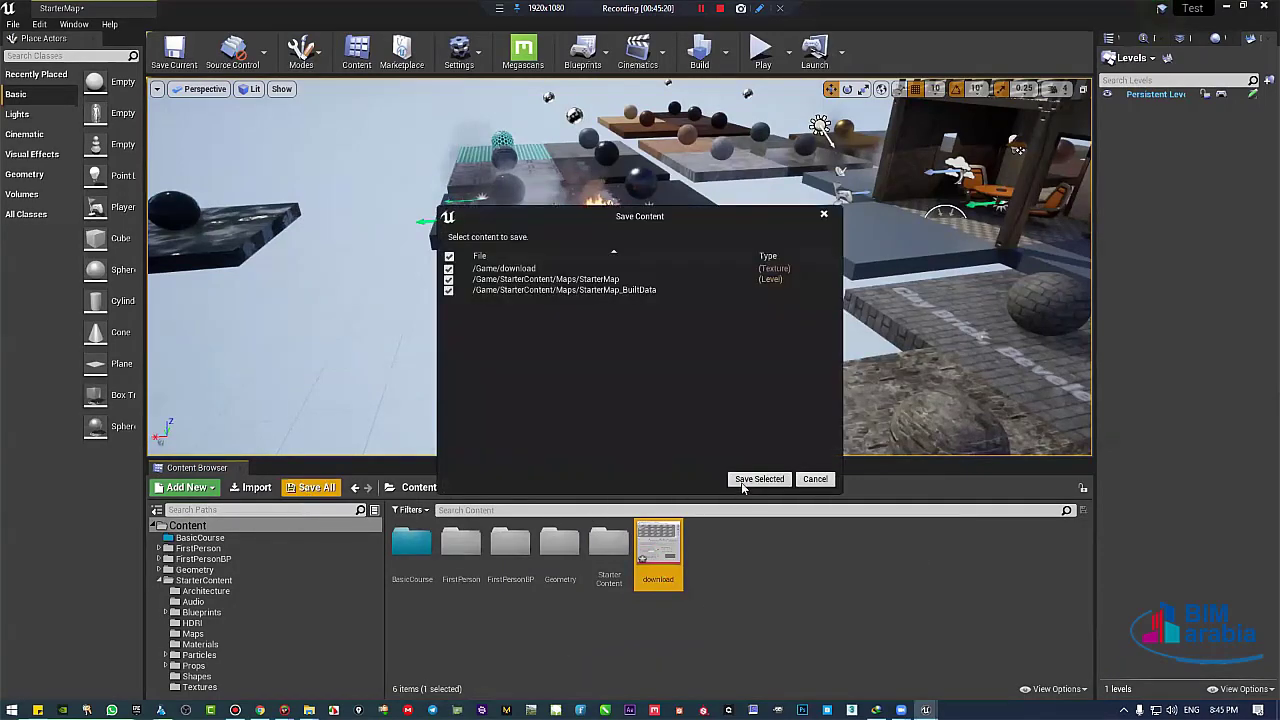
click(745, 482)
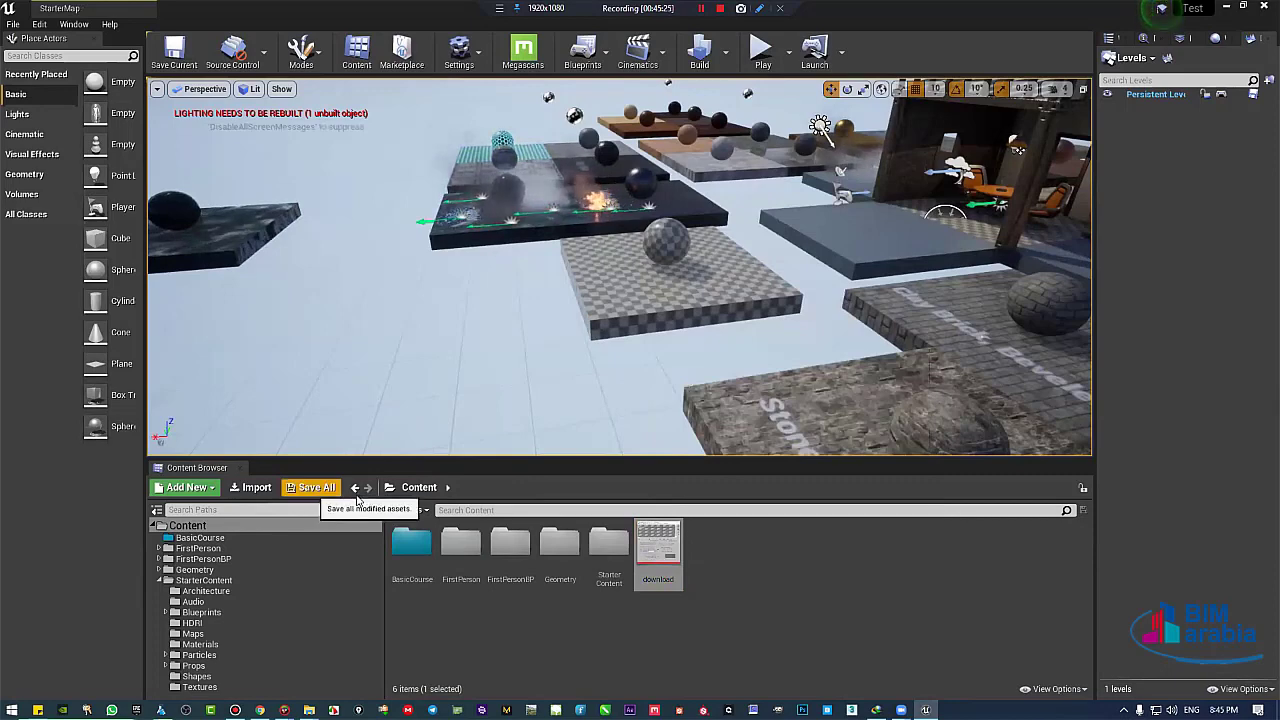
Browse from the Content folder into FirstPerson and show the assets of its Animations subfolder.
click(420, 488)
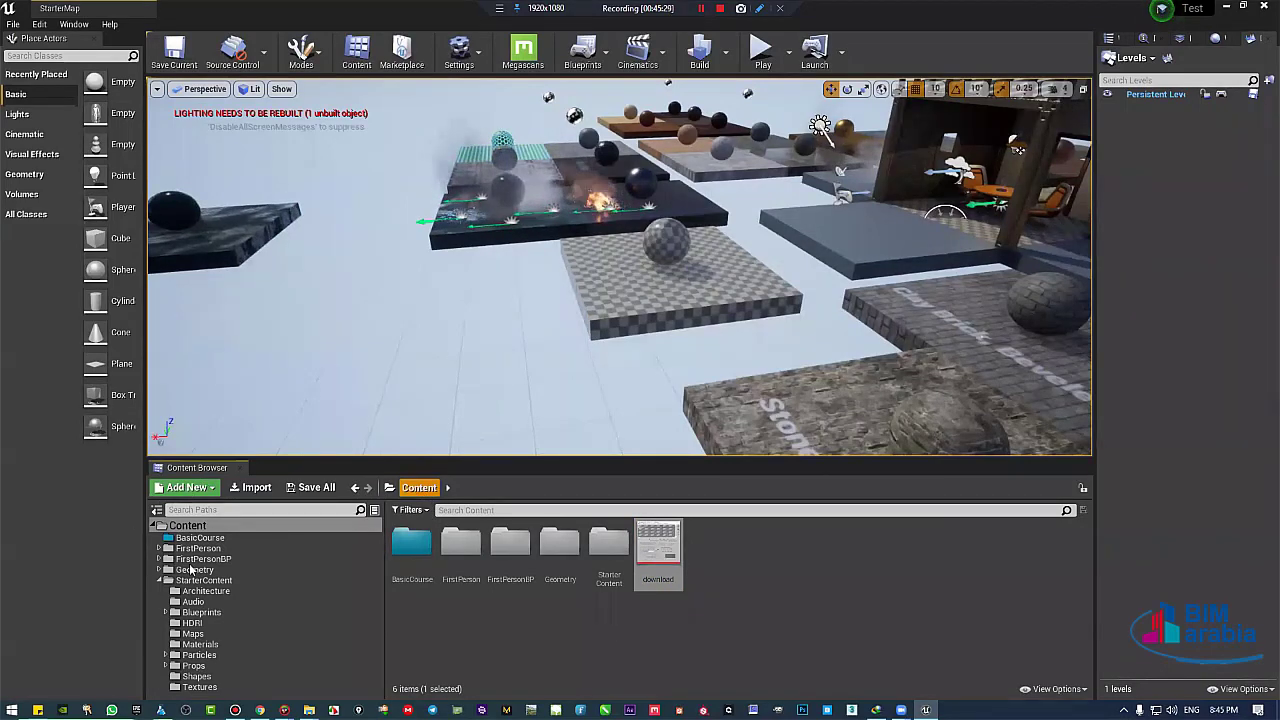
click(198, 549)
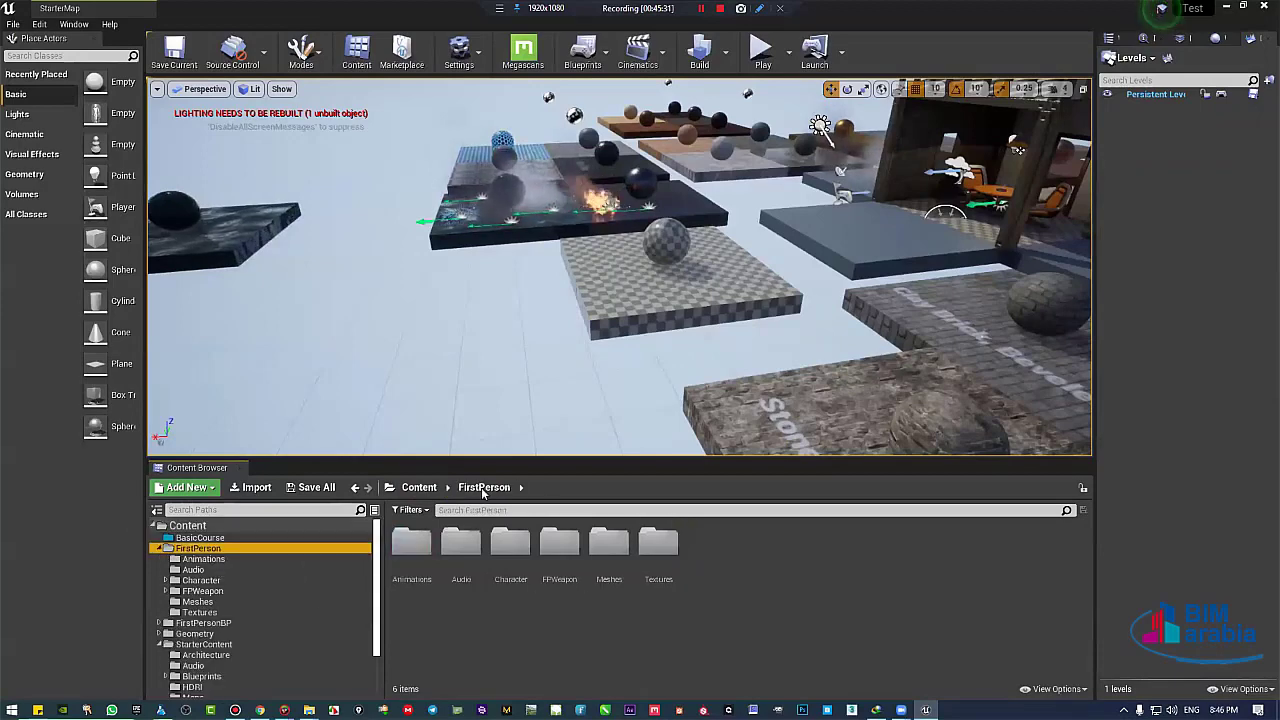
click(419, 488)
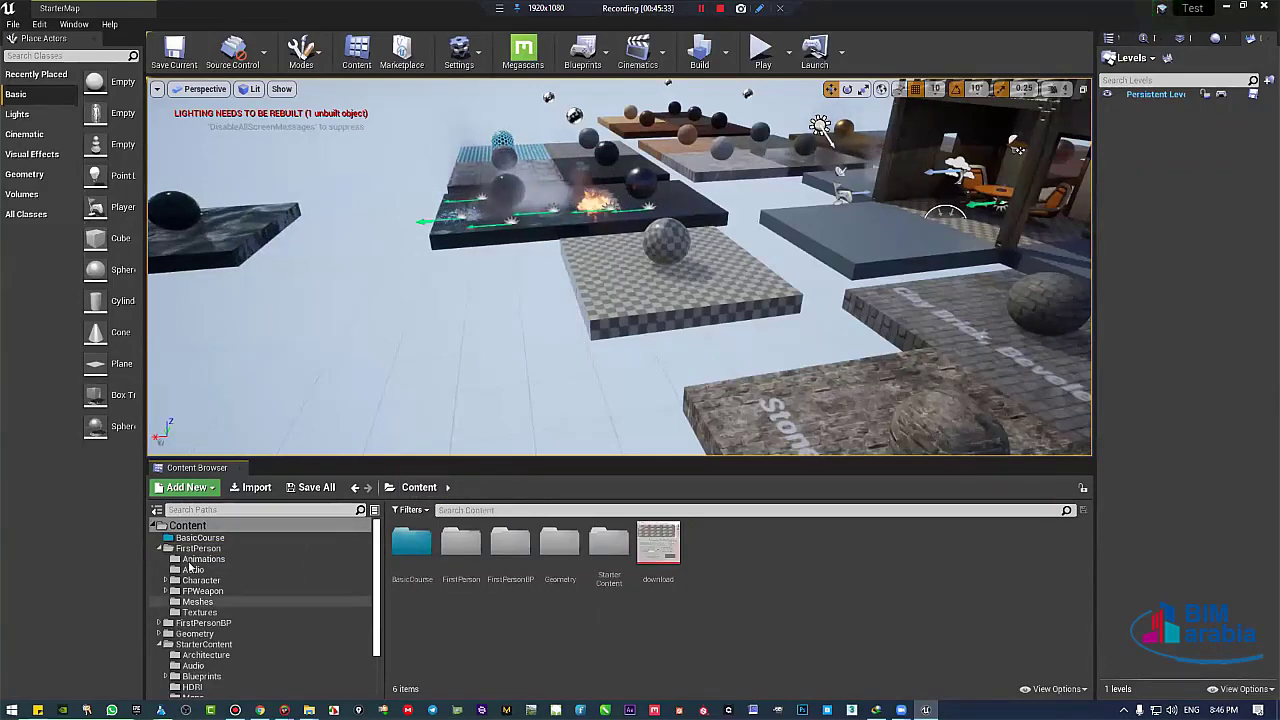
click(192, 560)
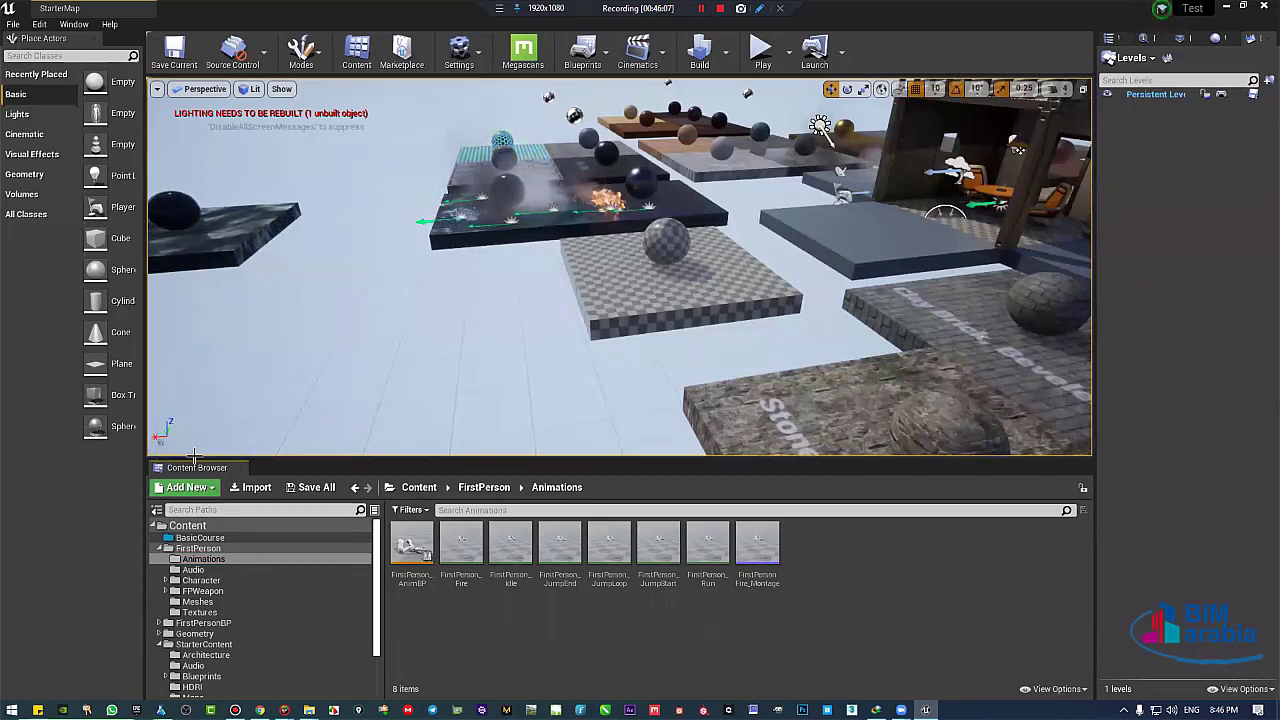
Examine the asset creation options for the FirstPerson Animations folder, including the Animation and User Interface categories.
click(186, 487)
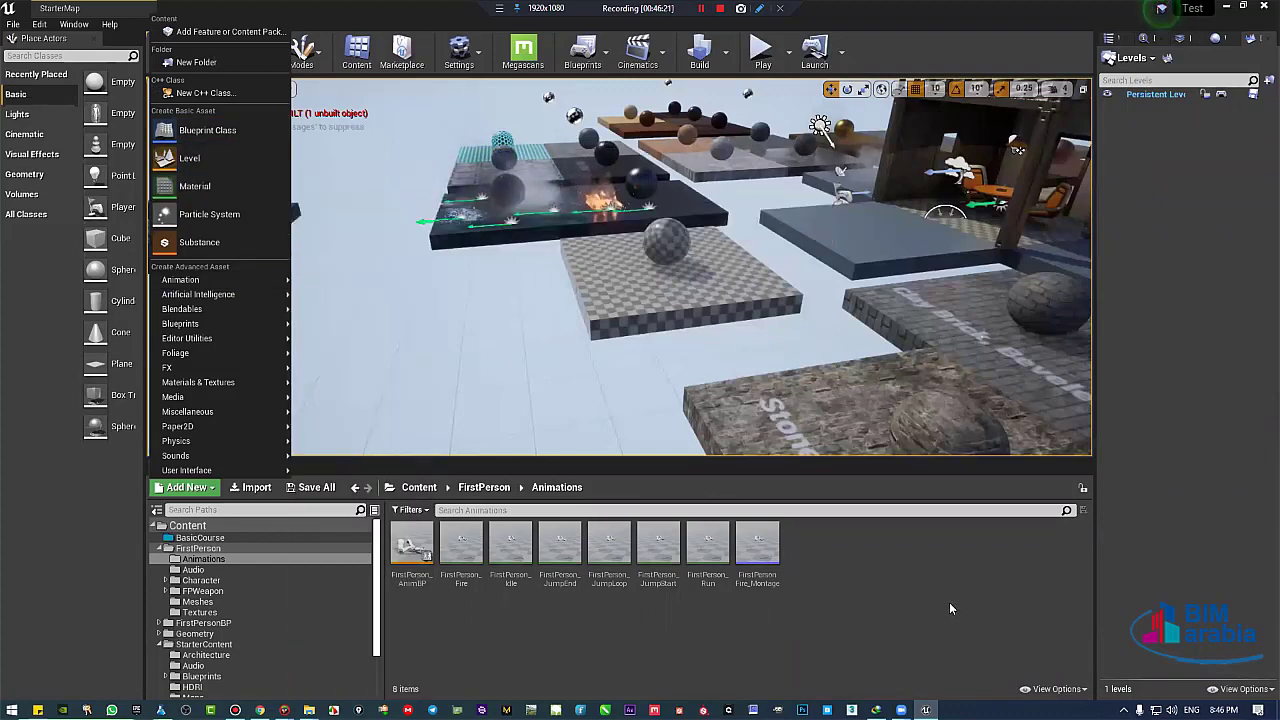
click(988, 195)
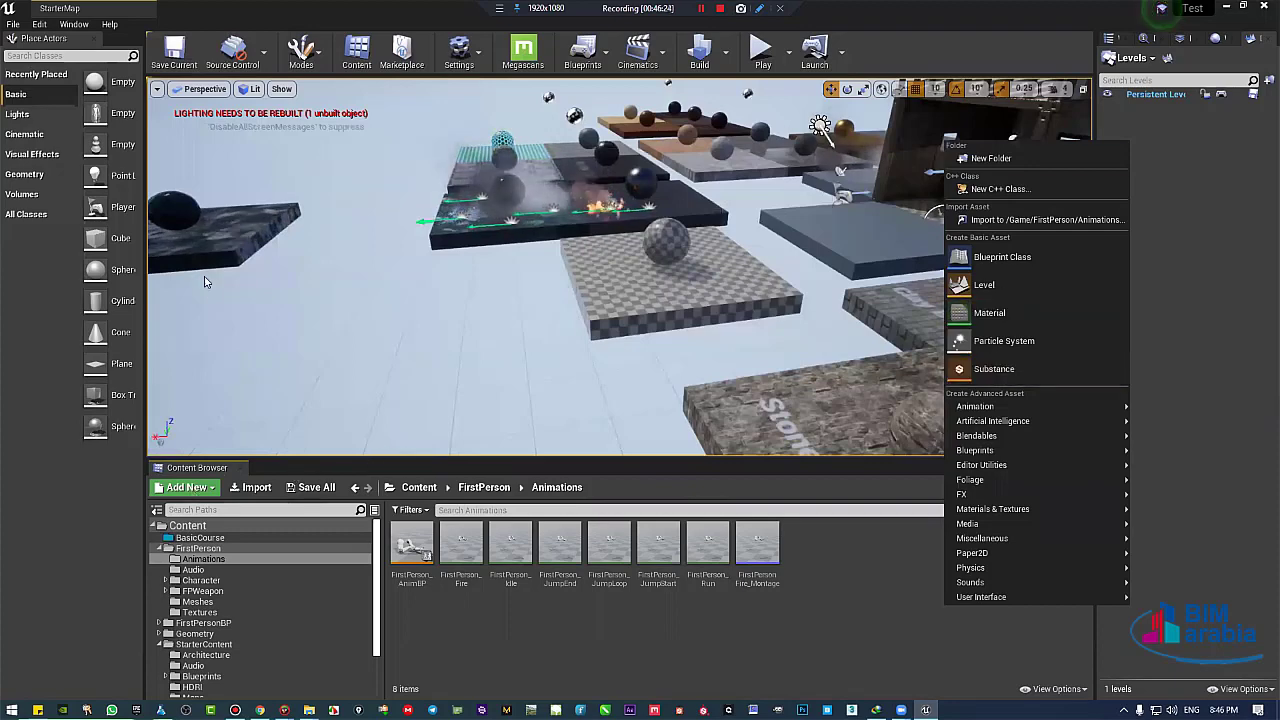
click(186, 487)
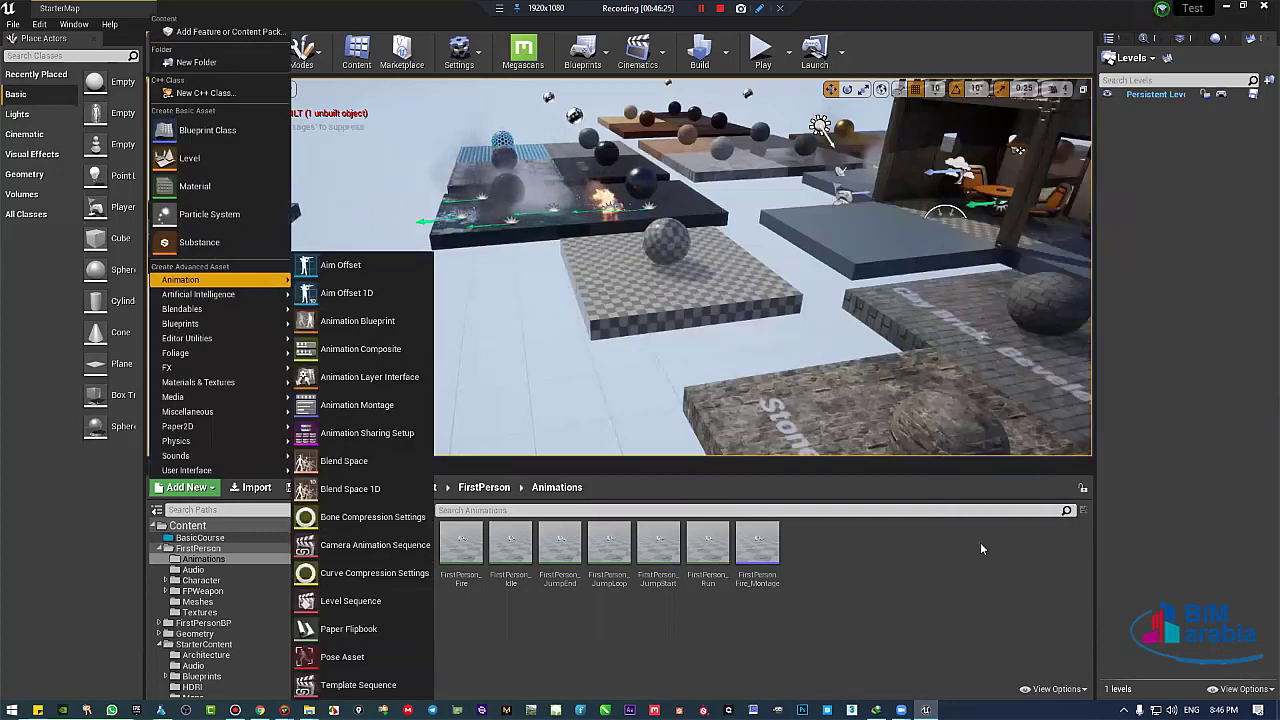
right_click(864, 585)
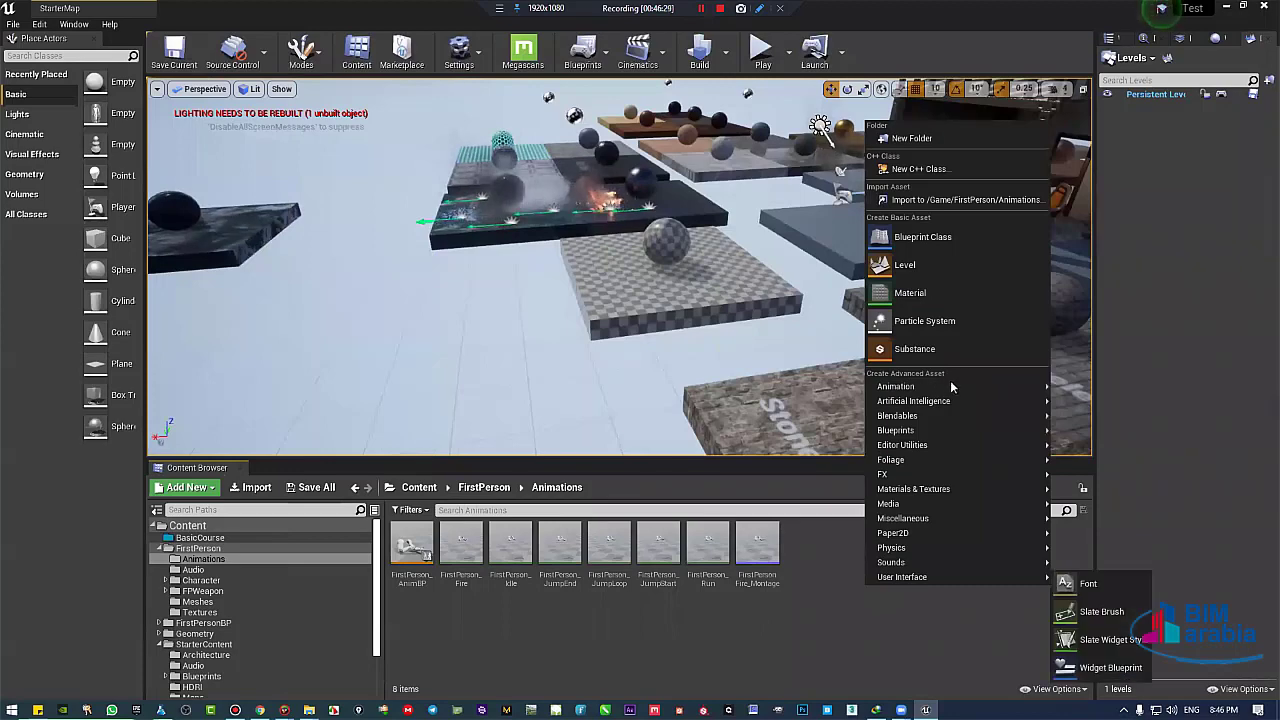
click(186, 487)
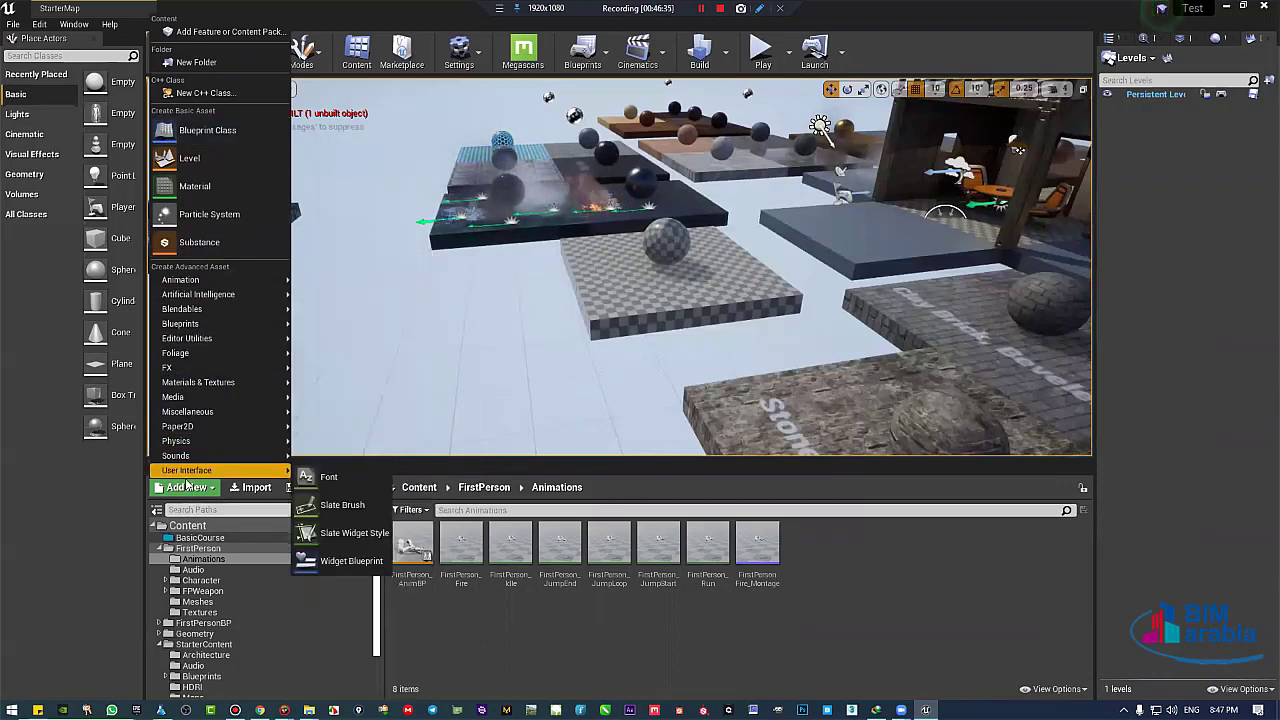
click(187, 486)
click(187, 486)
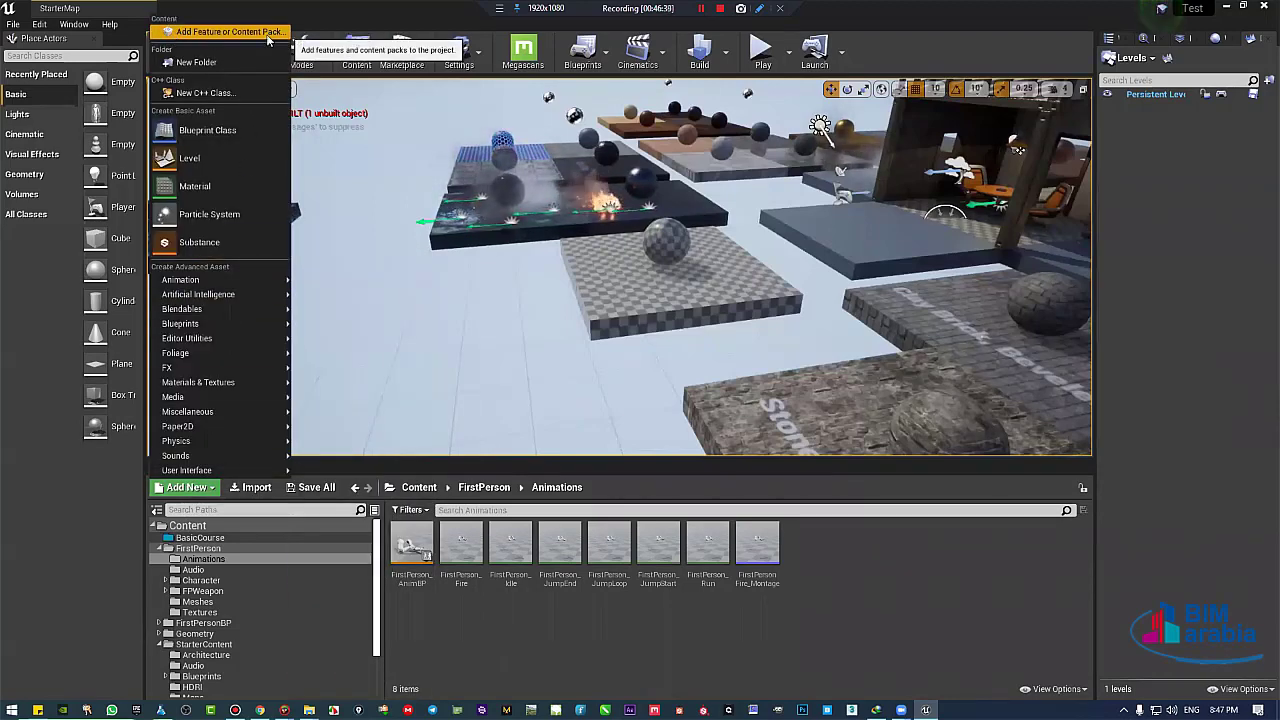
click(180, 33)
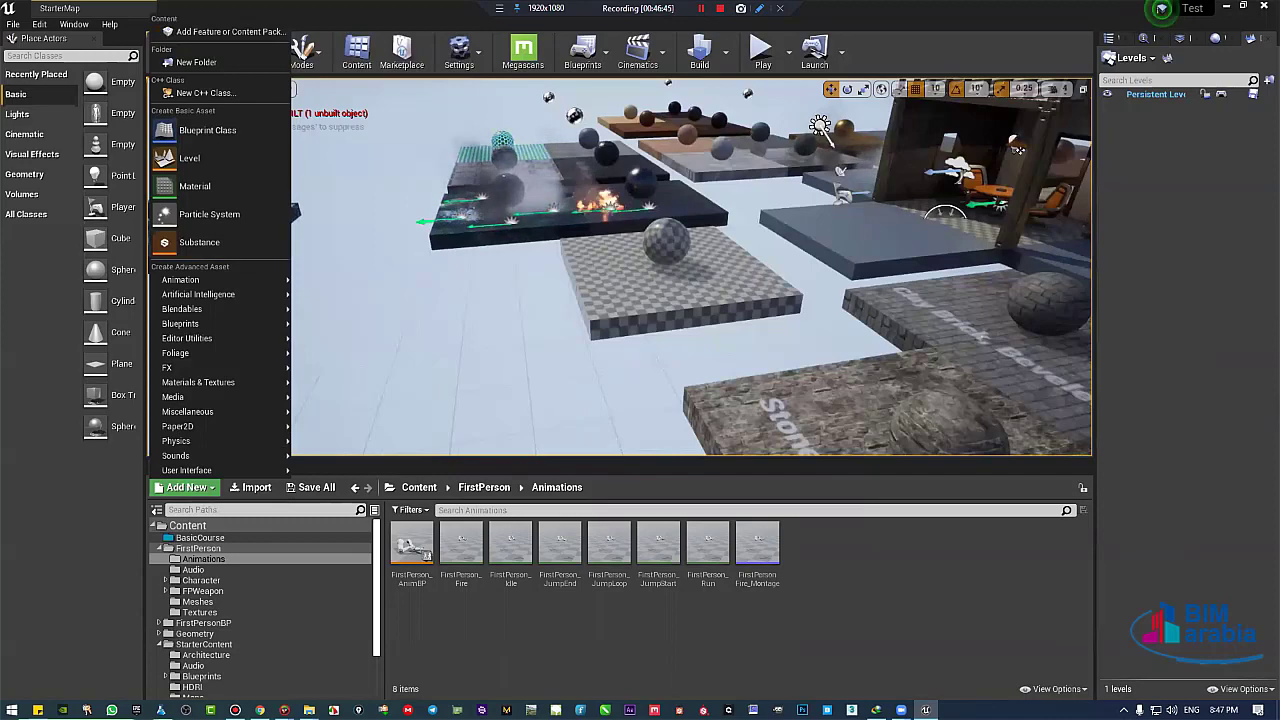
right_drag(620, 394, 620, 450)
right_drag(622, 251, 640, 290)
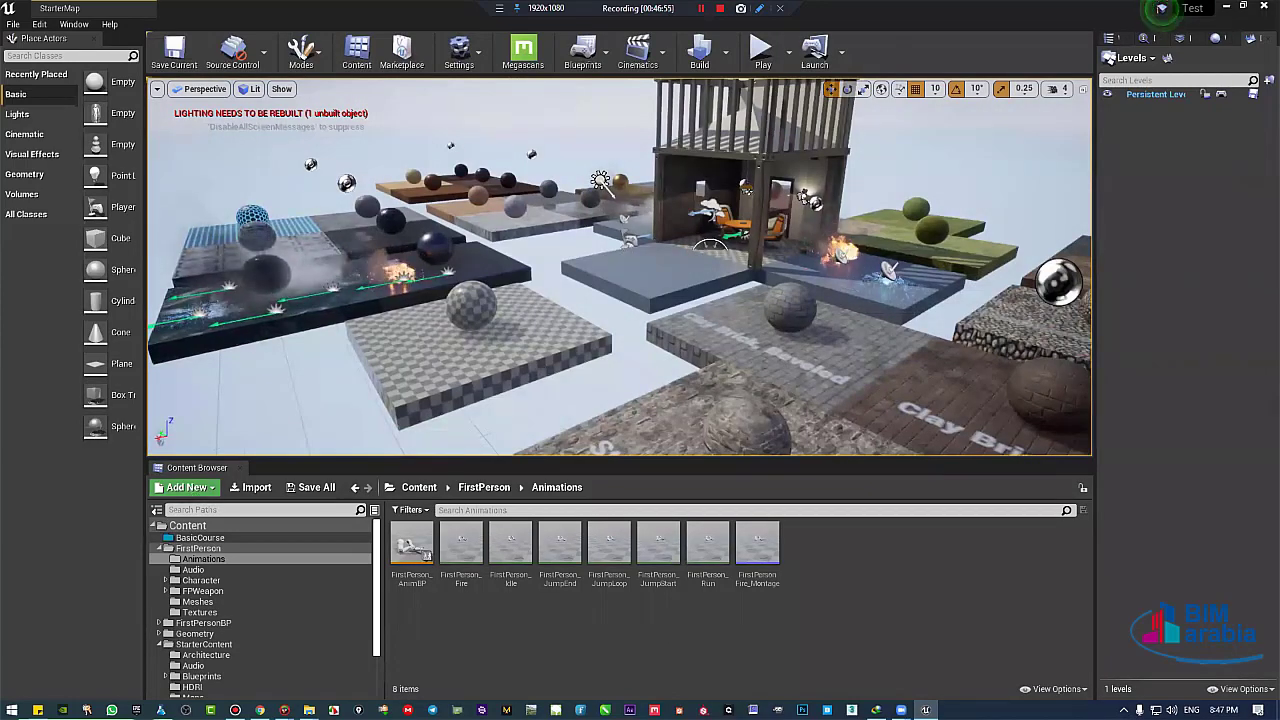
right_drag(738, 357, 755, 357)
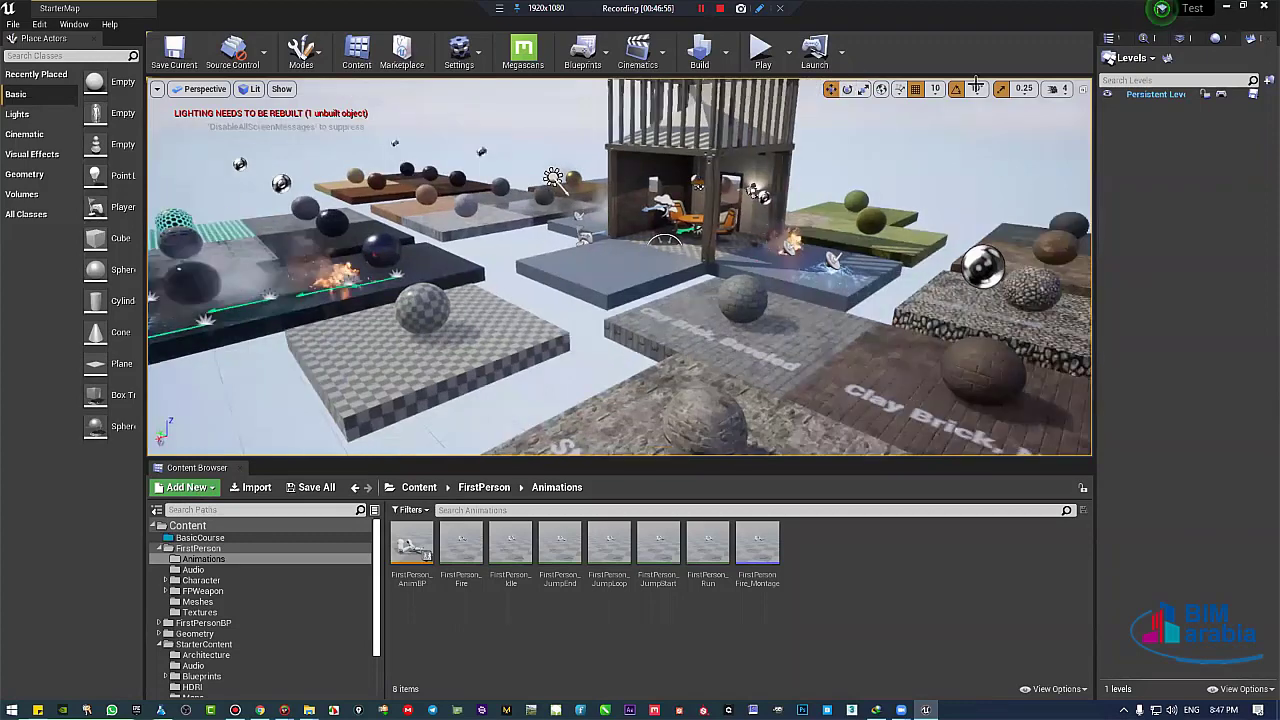
right_drag(976, 86, 952, 131)
right_drag(716, 227, 692, 242)
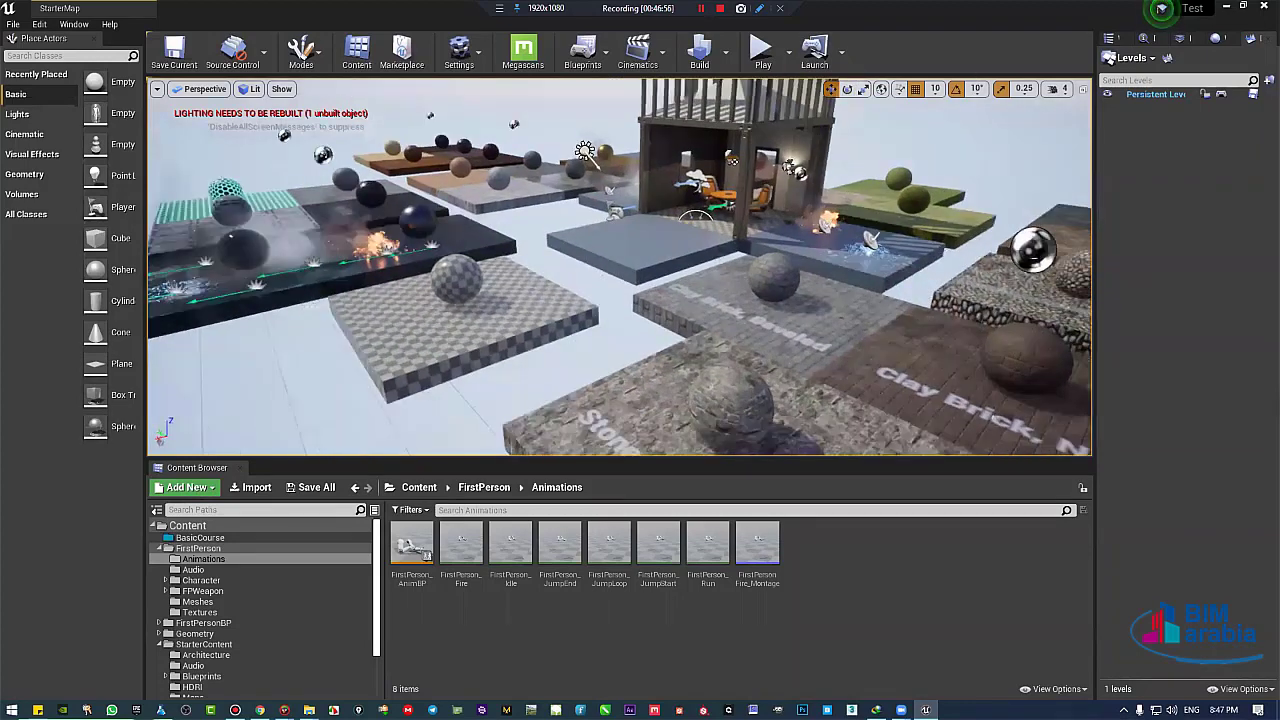
right_drag(203, 373, 250, 350)
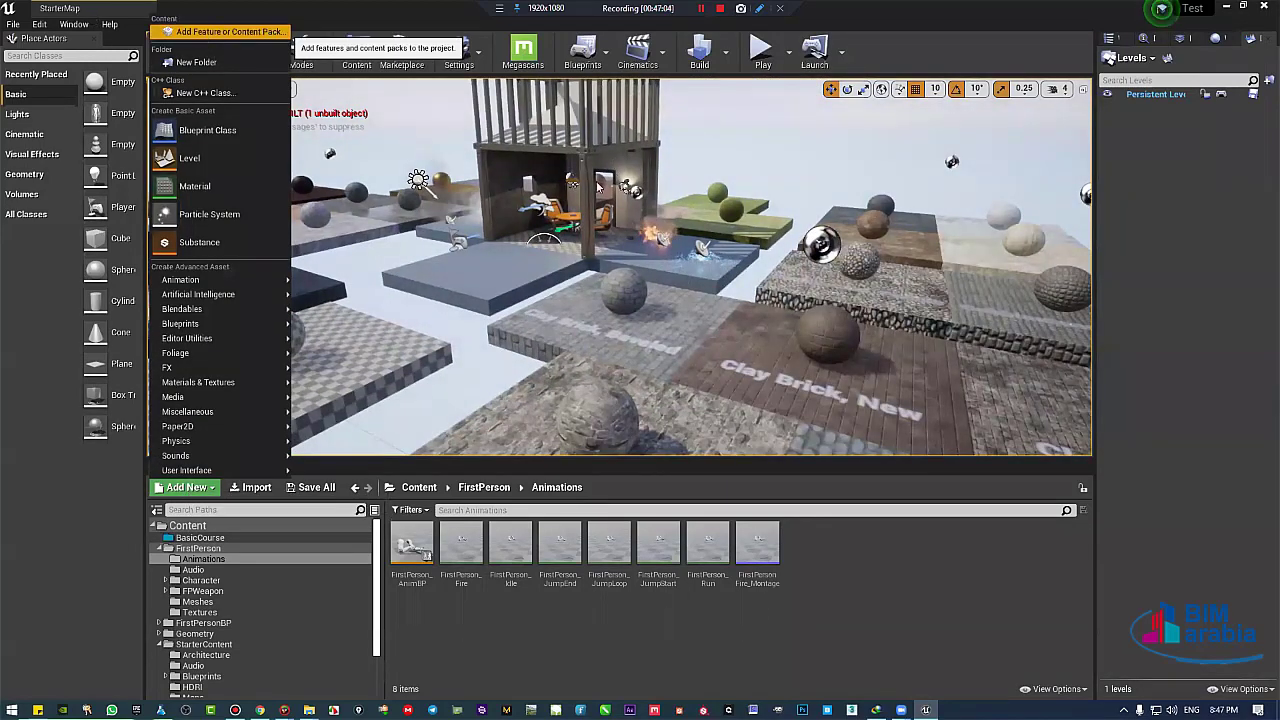
Review the Content Packs and Blueprint Feature packs, including Starter Content and Third Person, and close the dialog without adding any.
key(Return)
click(655, 208)
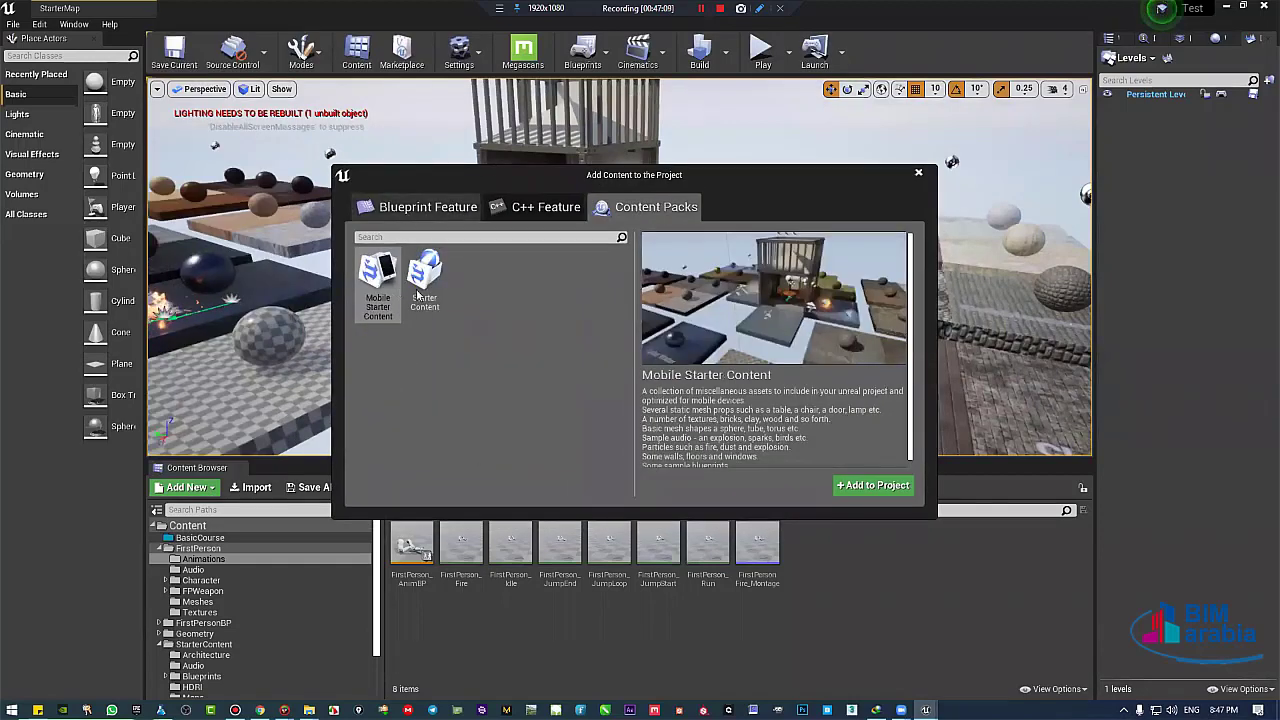
click(408, 212)
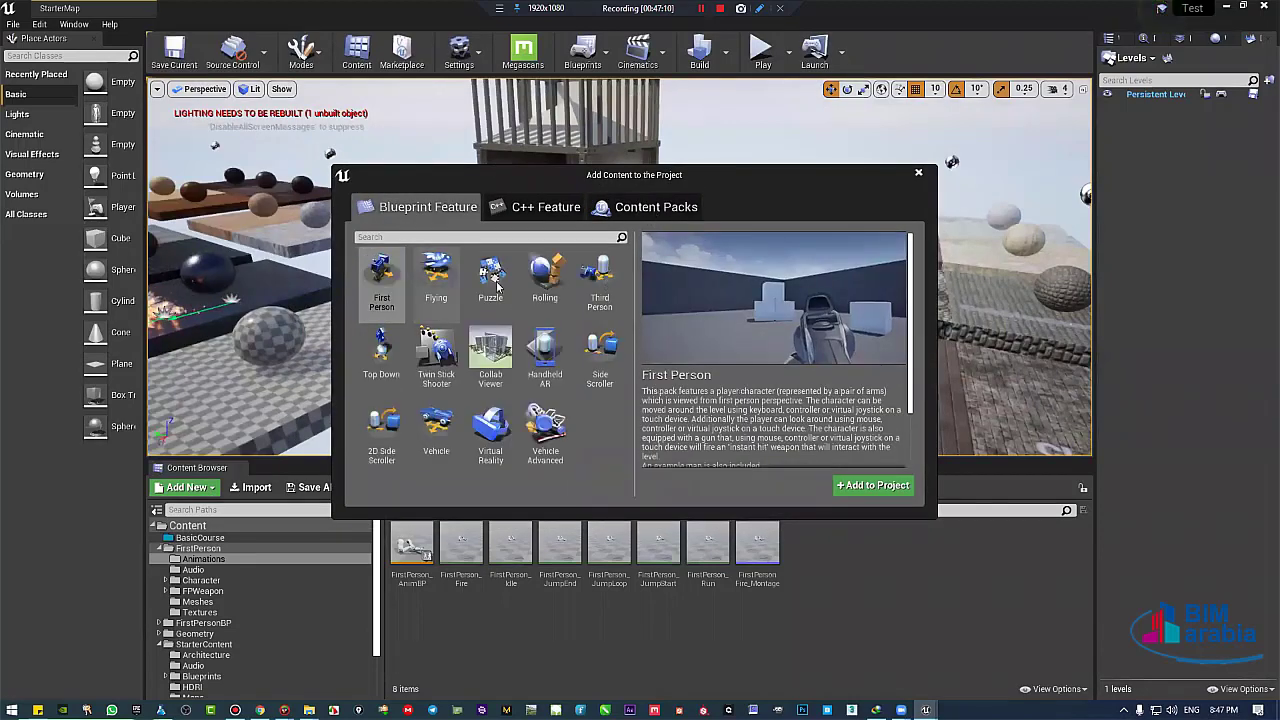
click(655, 207)
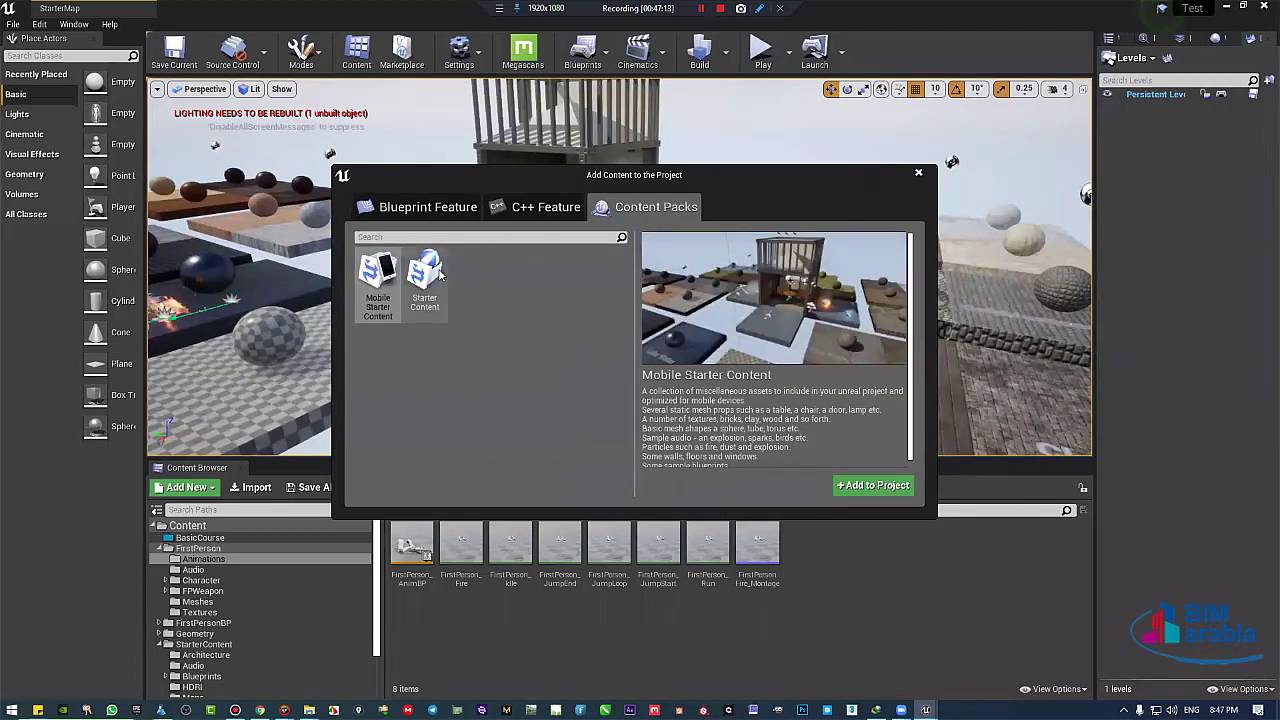
click(428, 272)
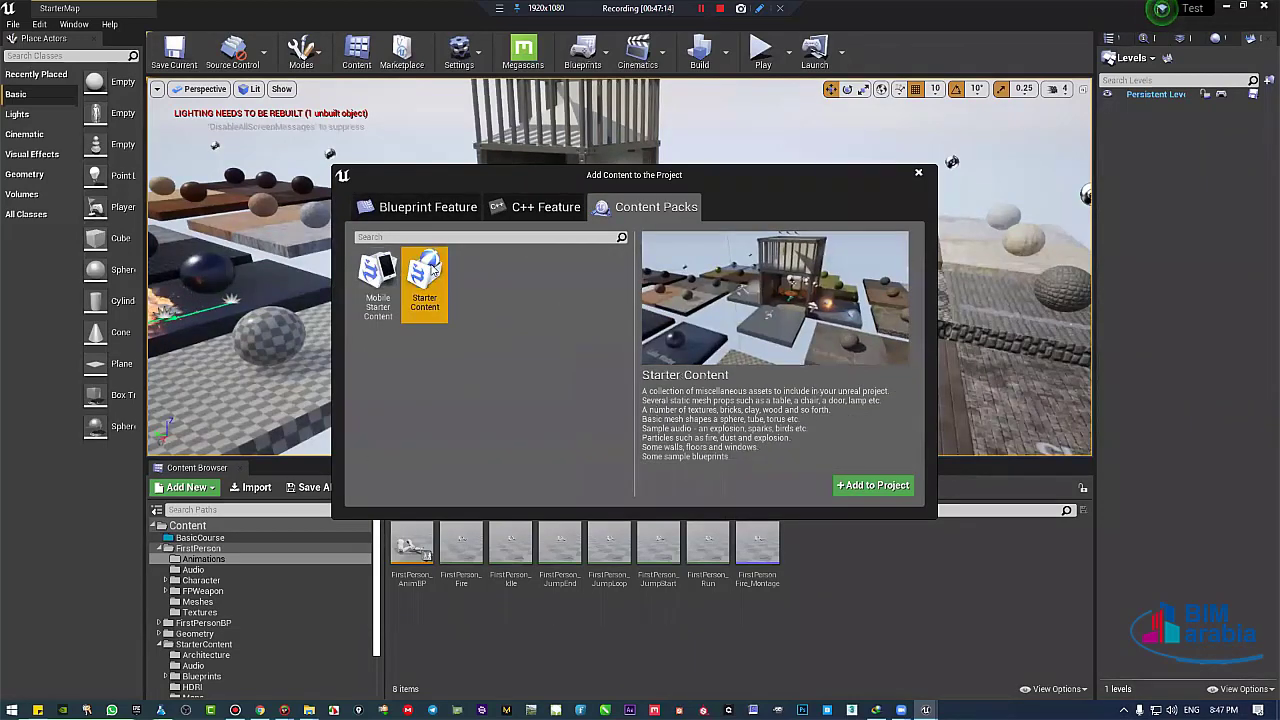
click(418, 207)
click(598, 272)
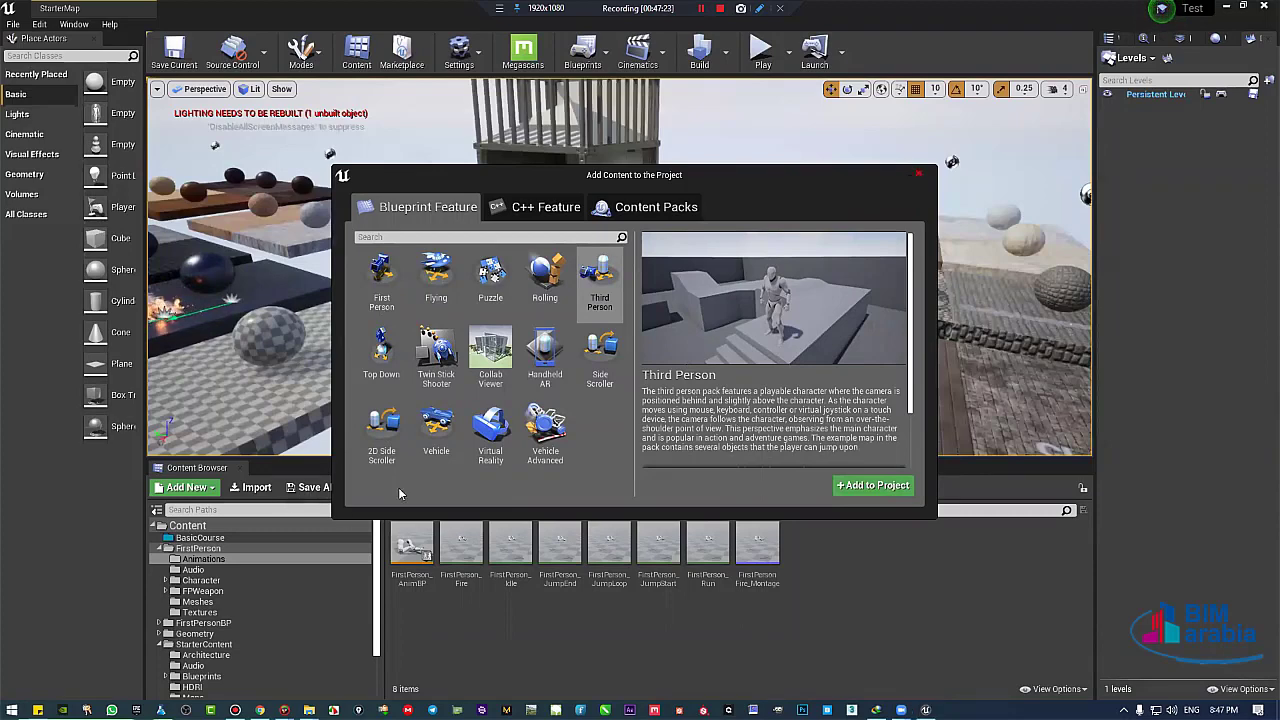
key(Escape)
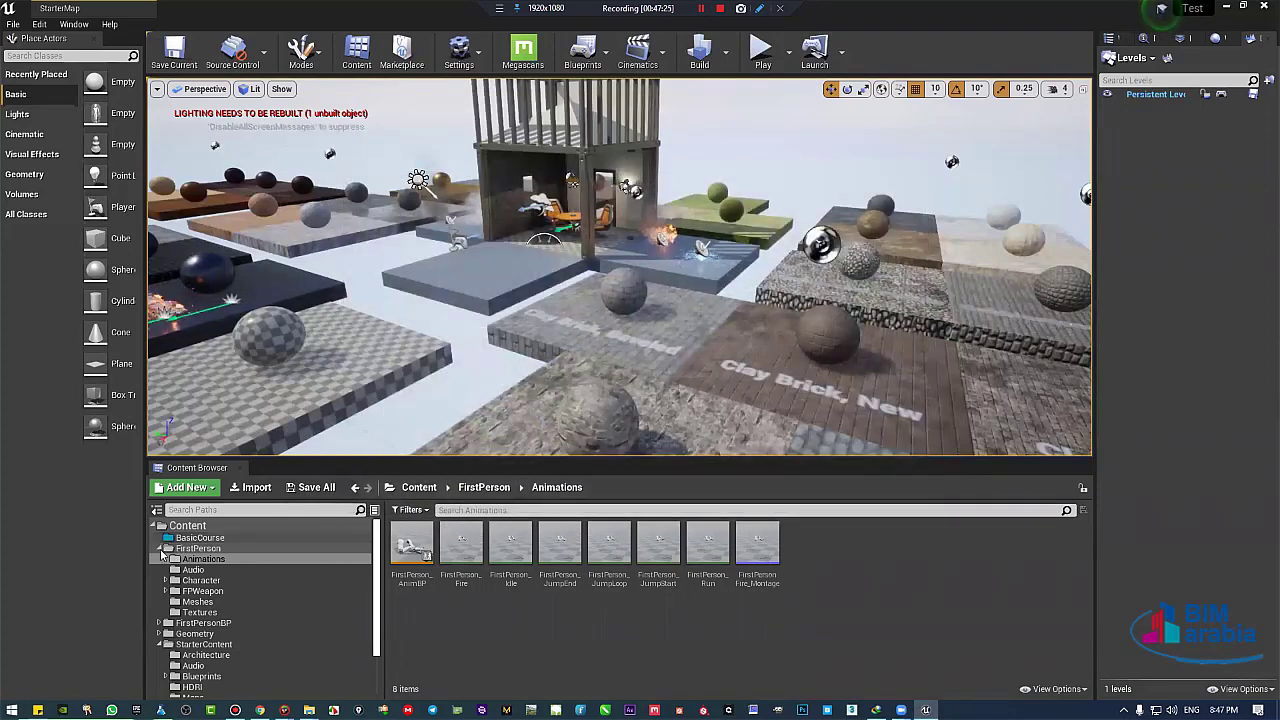
Go to the top-level Content folder and look over its available folder actions.
click(215, 526)
right_click(218, 526)
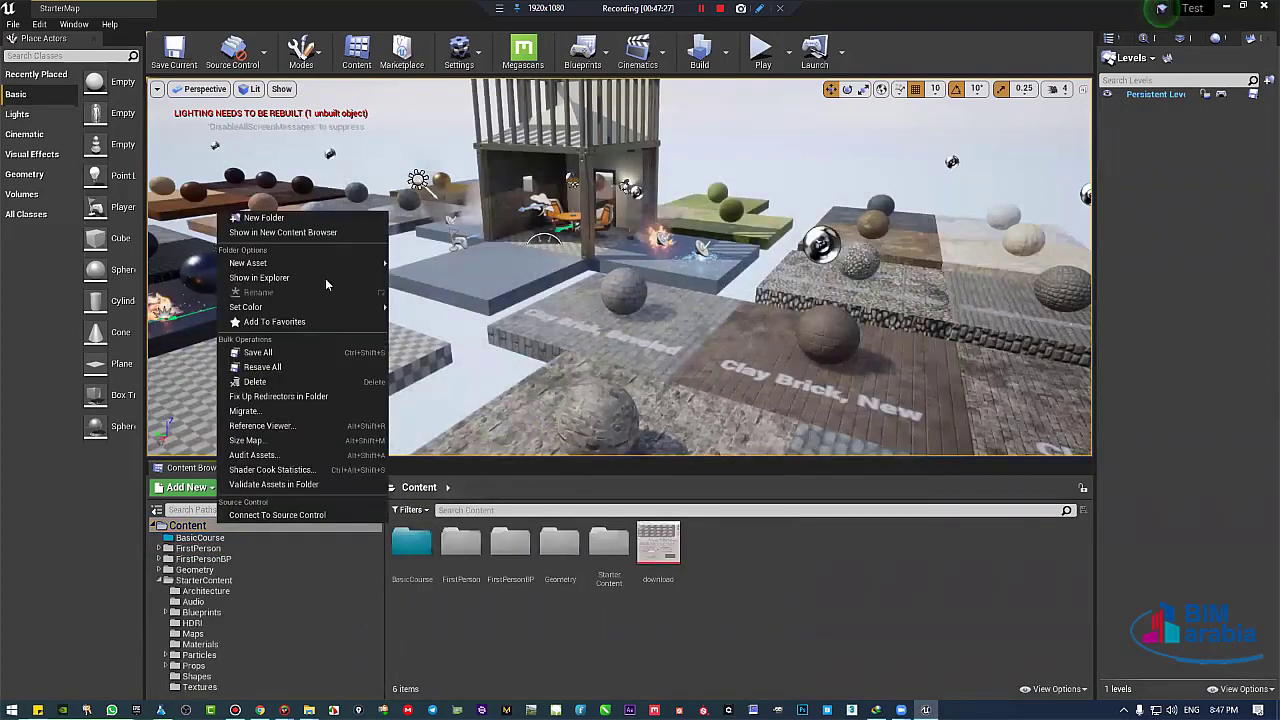
mouse_move(325, 264)
click(693, 565)
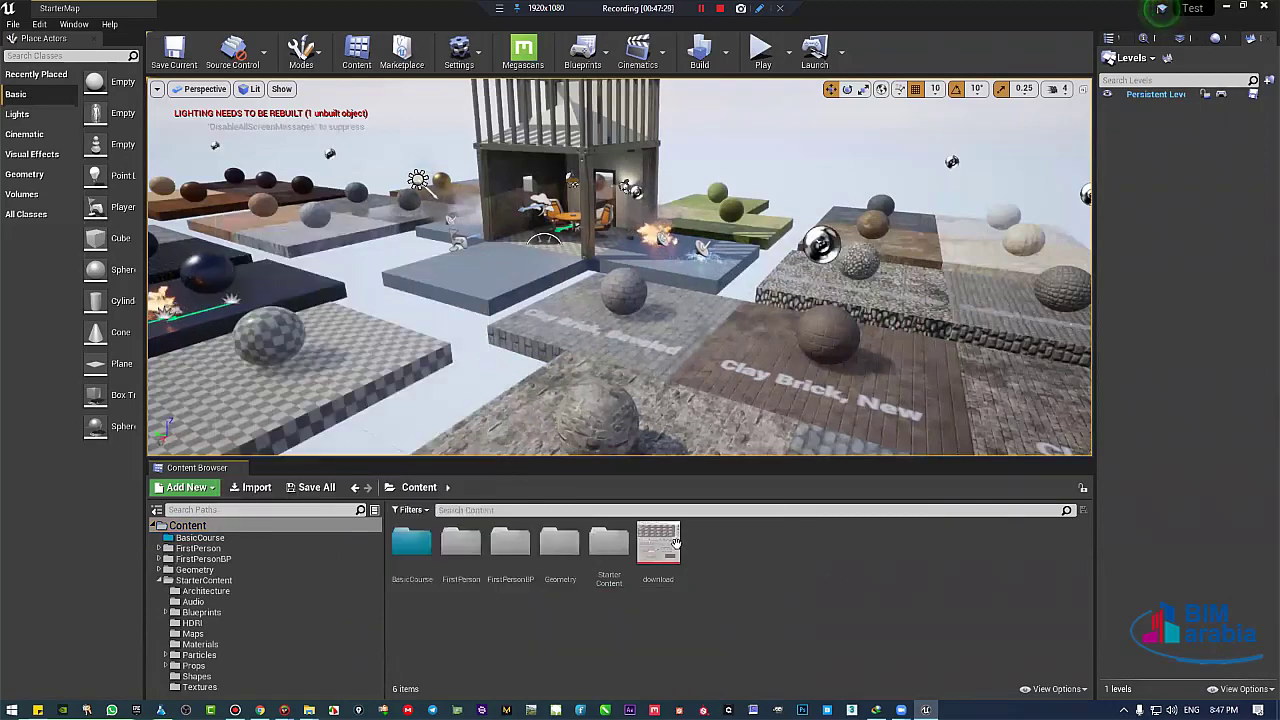
Select the download texture, copy and replace the existing download.jpg file, and save the asset.
click(678, 570)
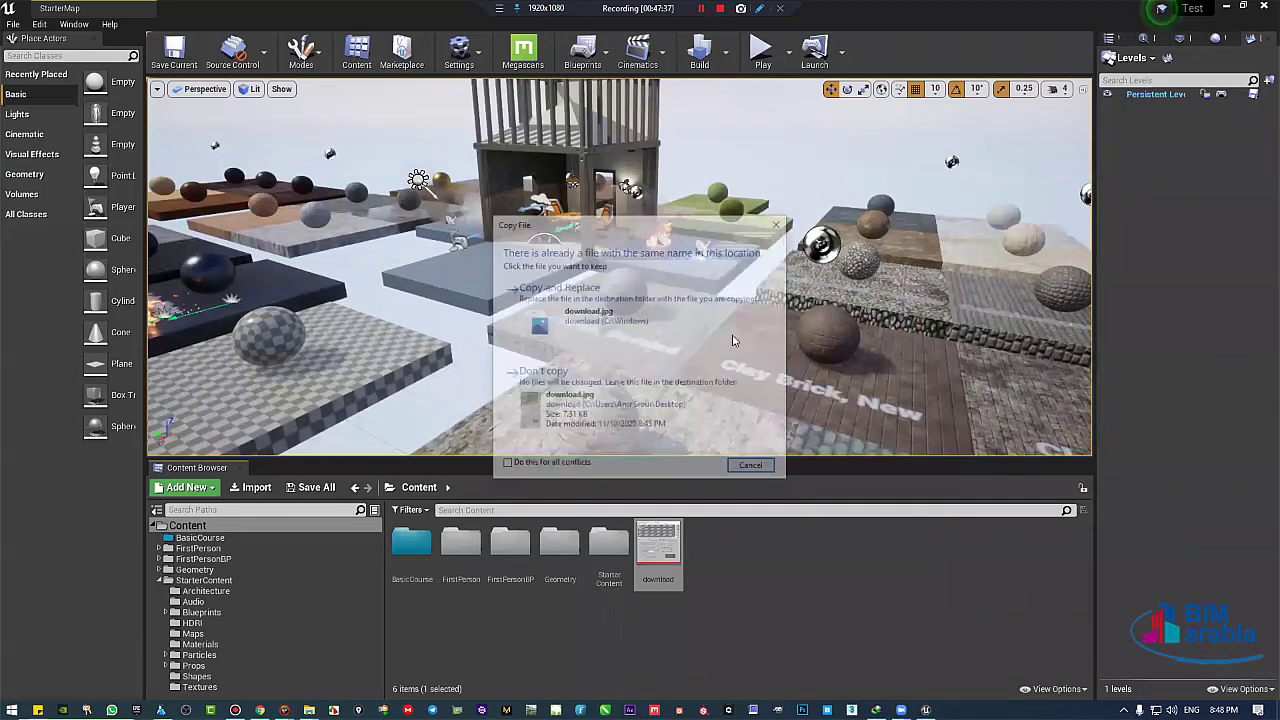
click(678, 293)
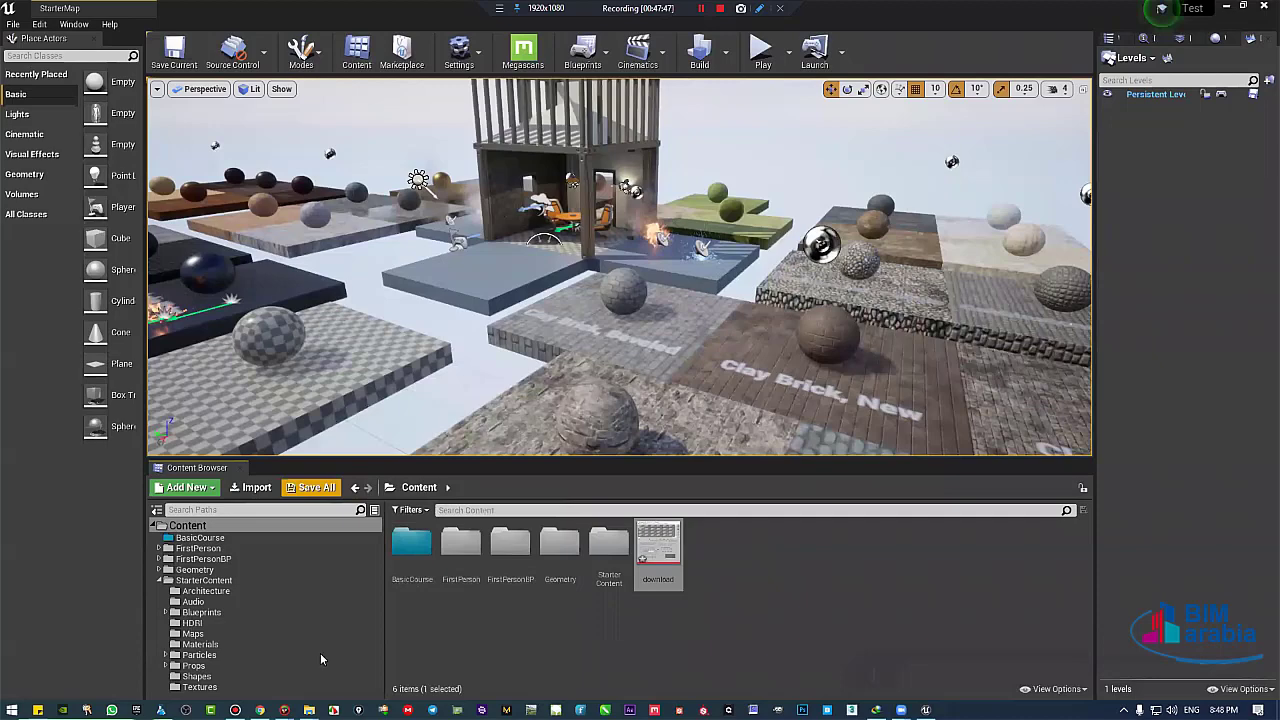
right_click(657, 548)
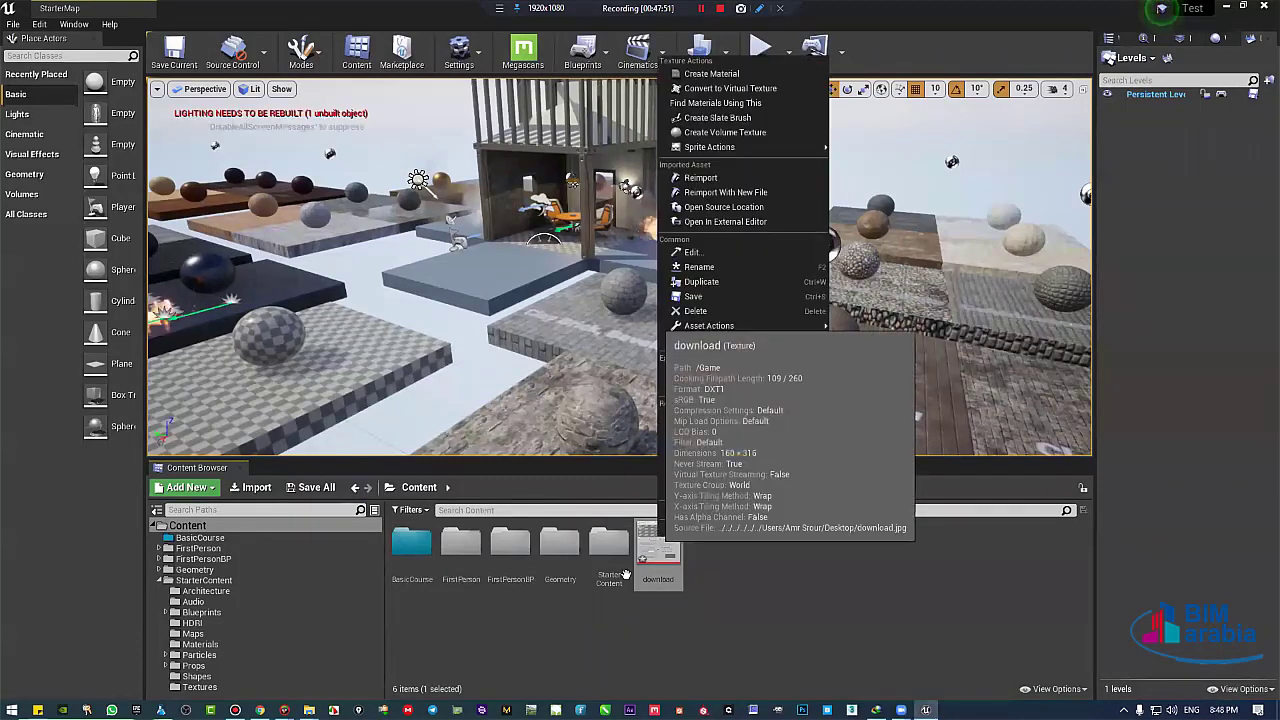
click(720, 299)
Examine the operations offered for the download texture, including reimporting and the Asset Actions options.
right_click(650, 560)
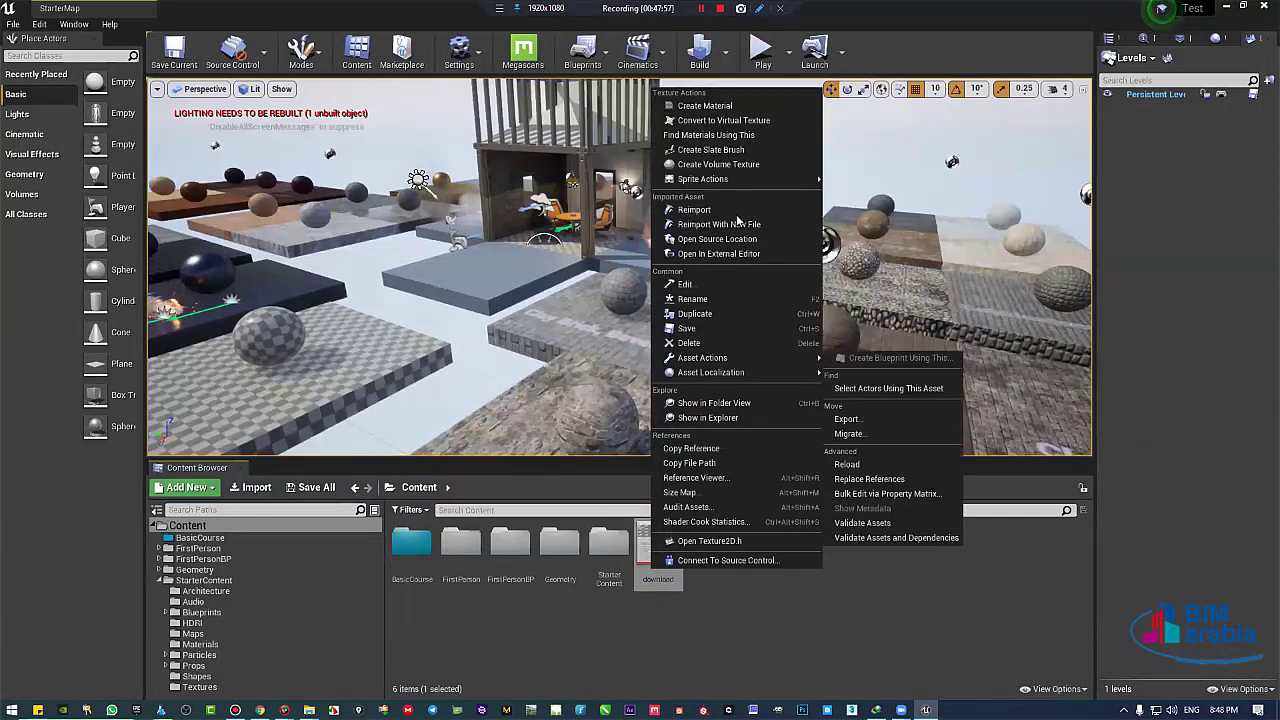
right_click(667, 553)
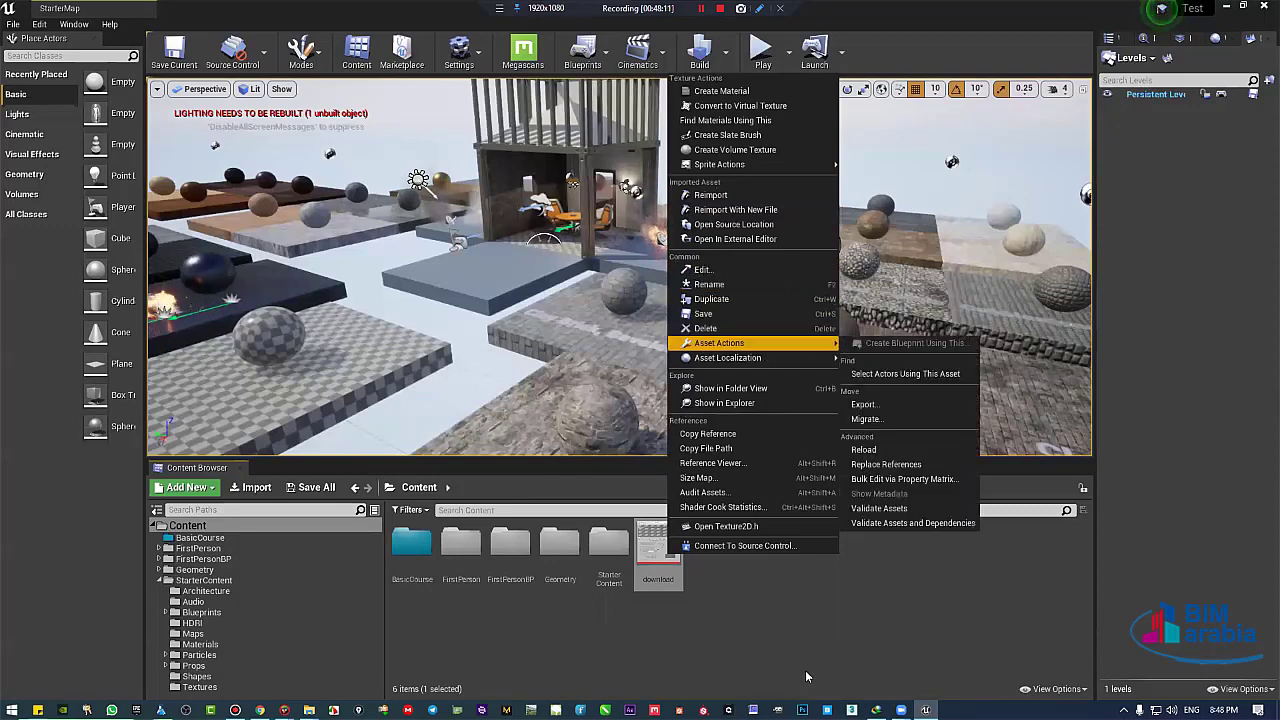
click(854, 624)
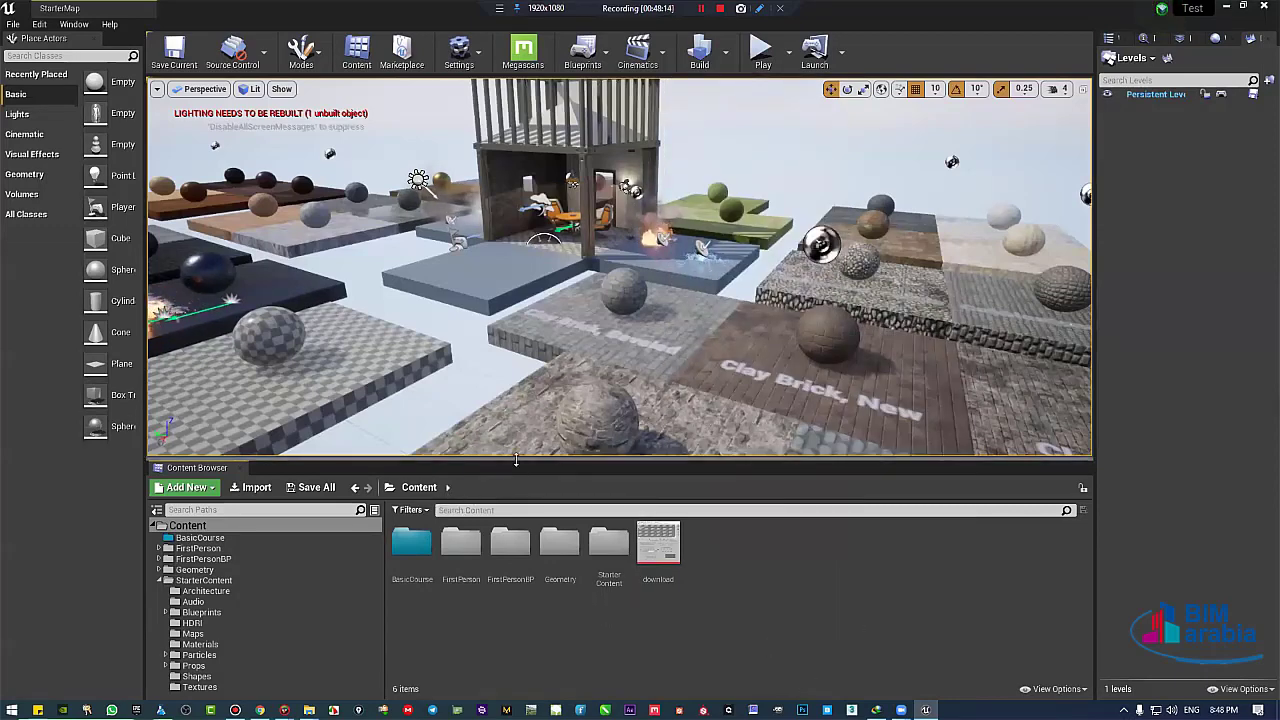
Slightly enlarge the Content Browser, review its view options, and reduce the thumbnail scale a little.
drag(516, 459, 516, 457)
click(1055, 688)
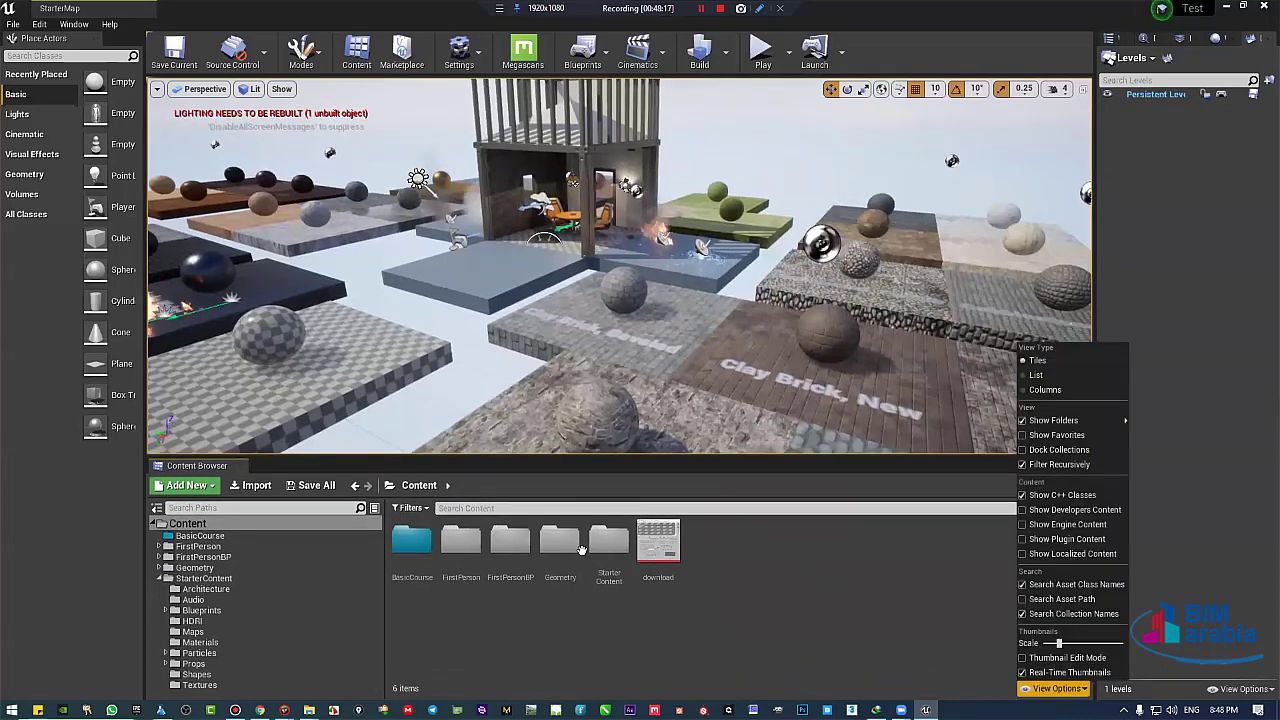
click(1050, 688)
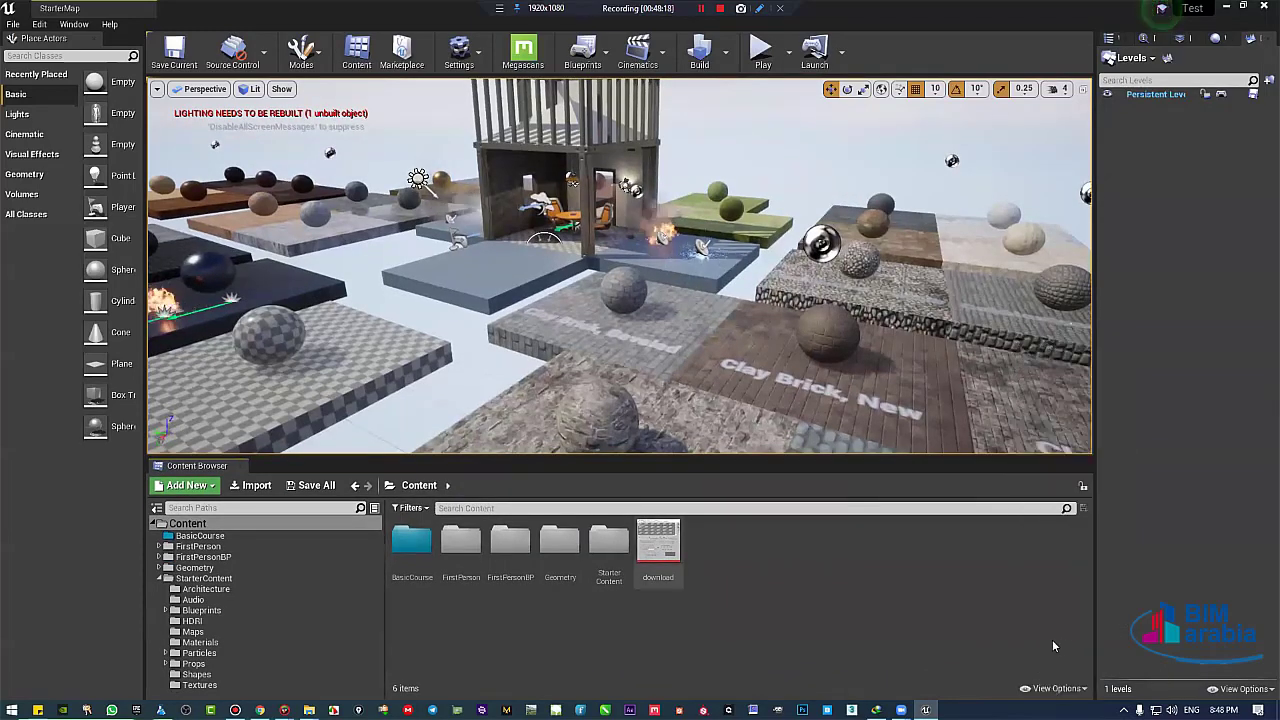
click(1055, 688)
mouse_move(1068, 643)
mouse_down()
mouse_move(1093, 643)
mouse_move(1057, 643)
mouse_up()
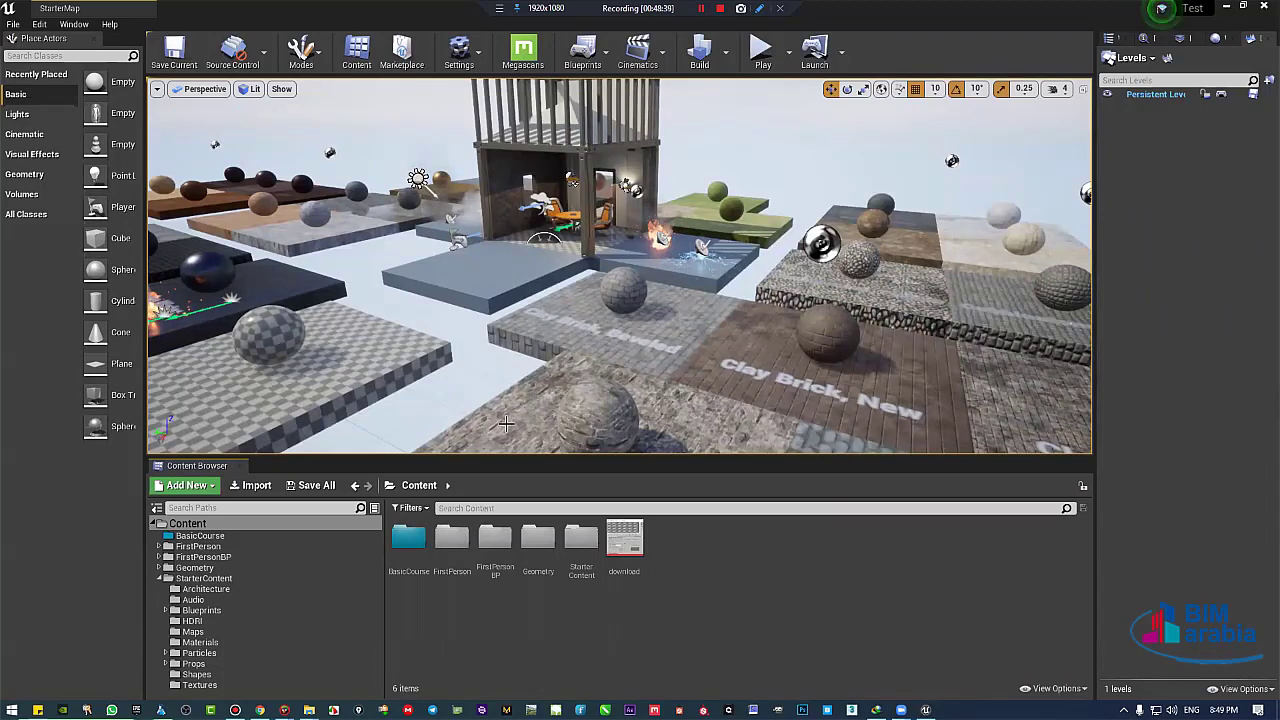
Open the import file selection for the Content folder and cancel it without choosing a file.
click(255, 486)
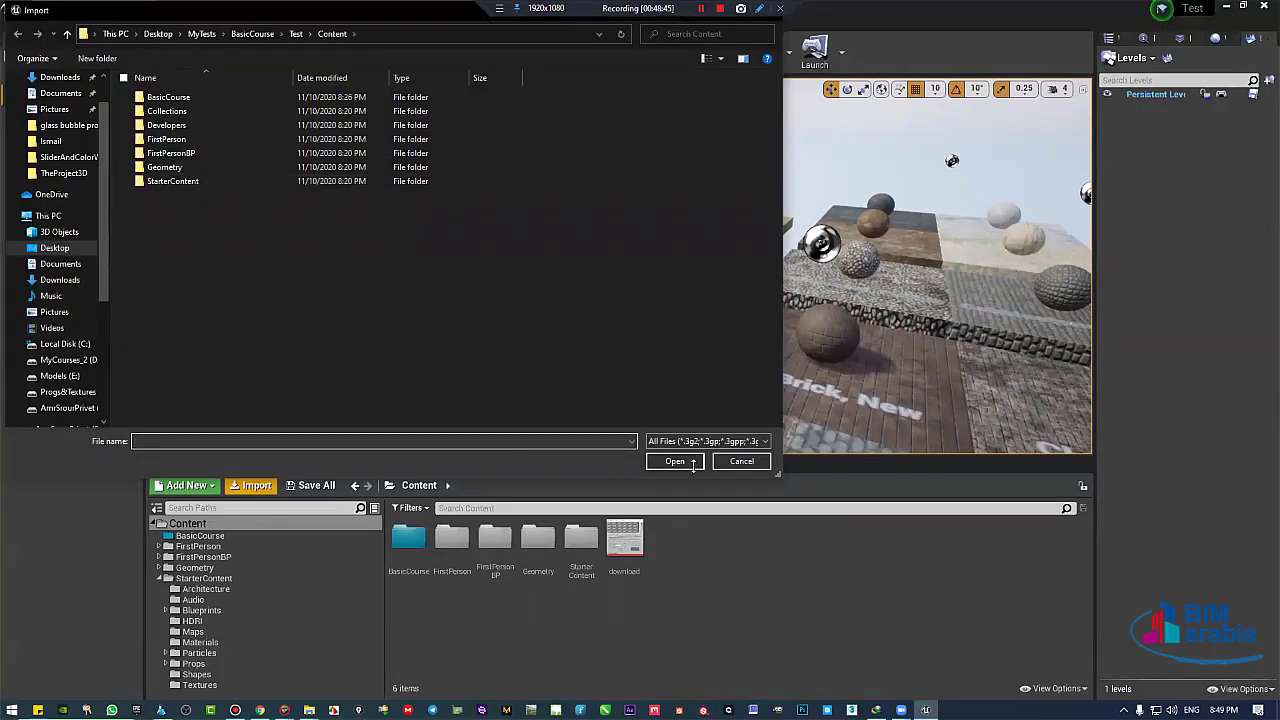
click(741, 461)
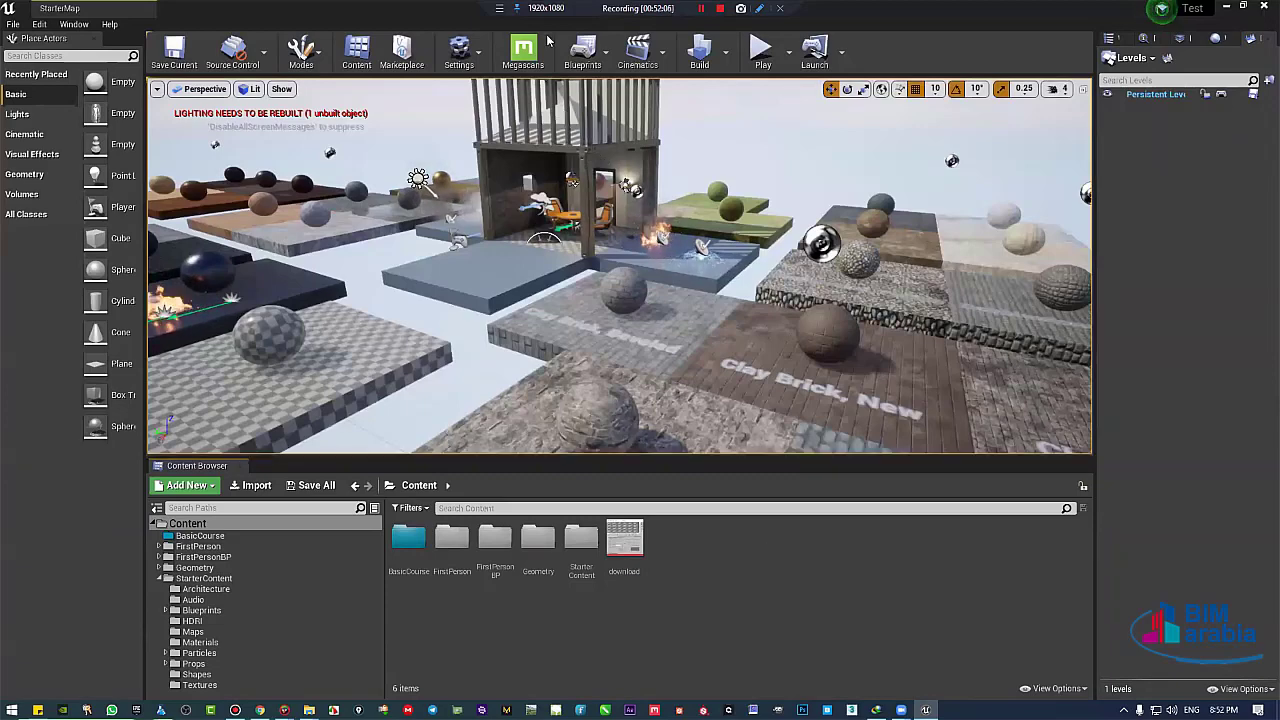
Reimport the download.jpg image into the Content folder and dismiss the move or copy options for the download texture.
click(415, 81)
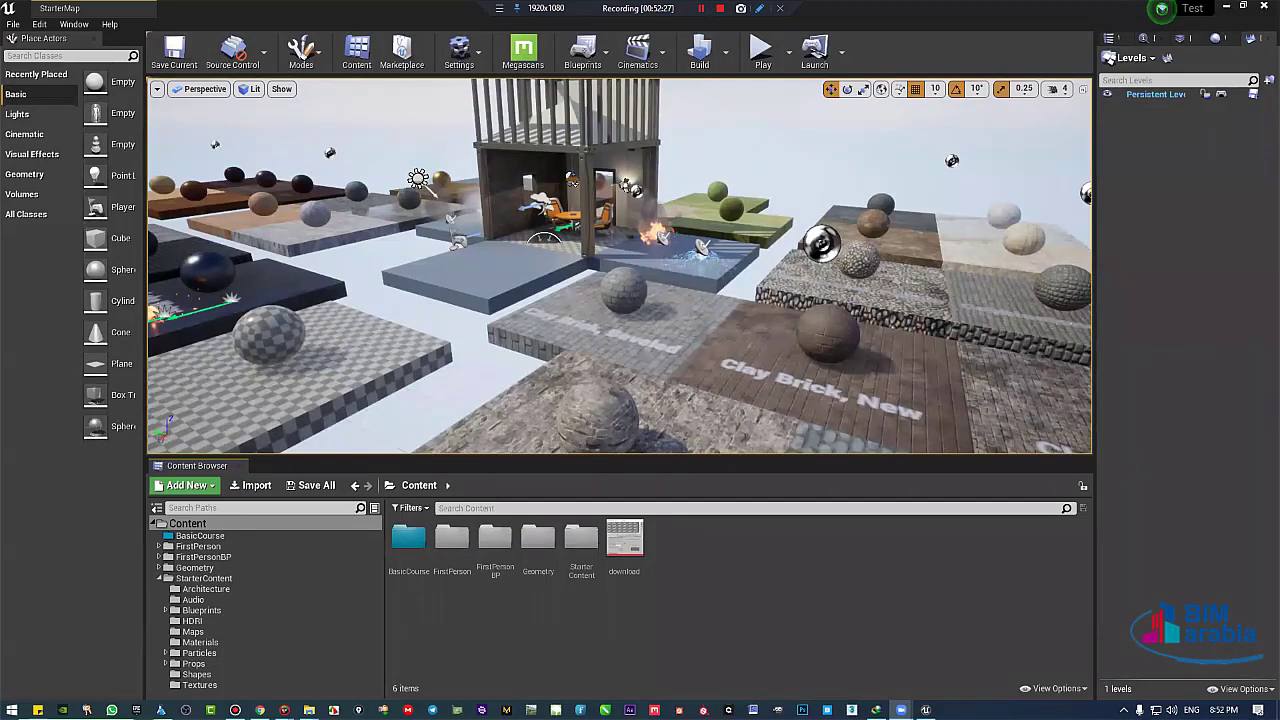
right_drag(640, 300, 664, 270)
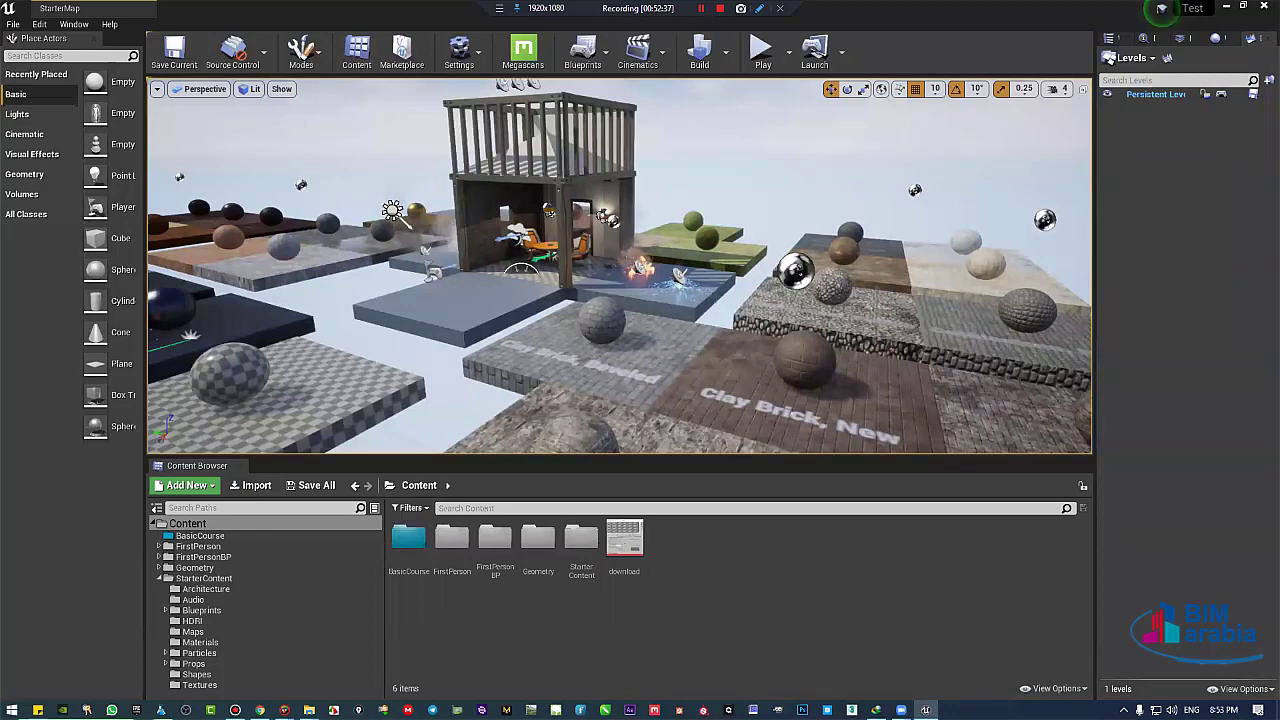
right_drag(612, 267, 672, 290)
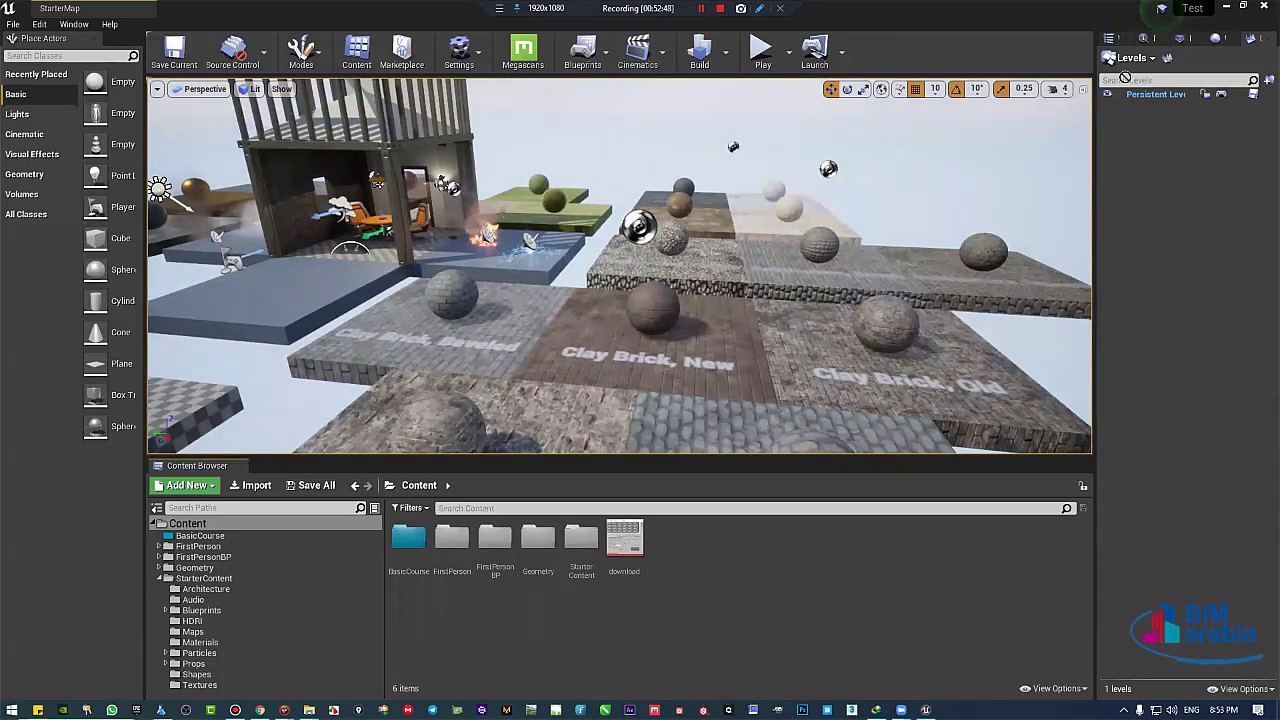
drag(549, 360, 631, 571)
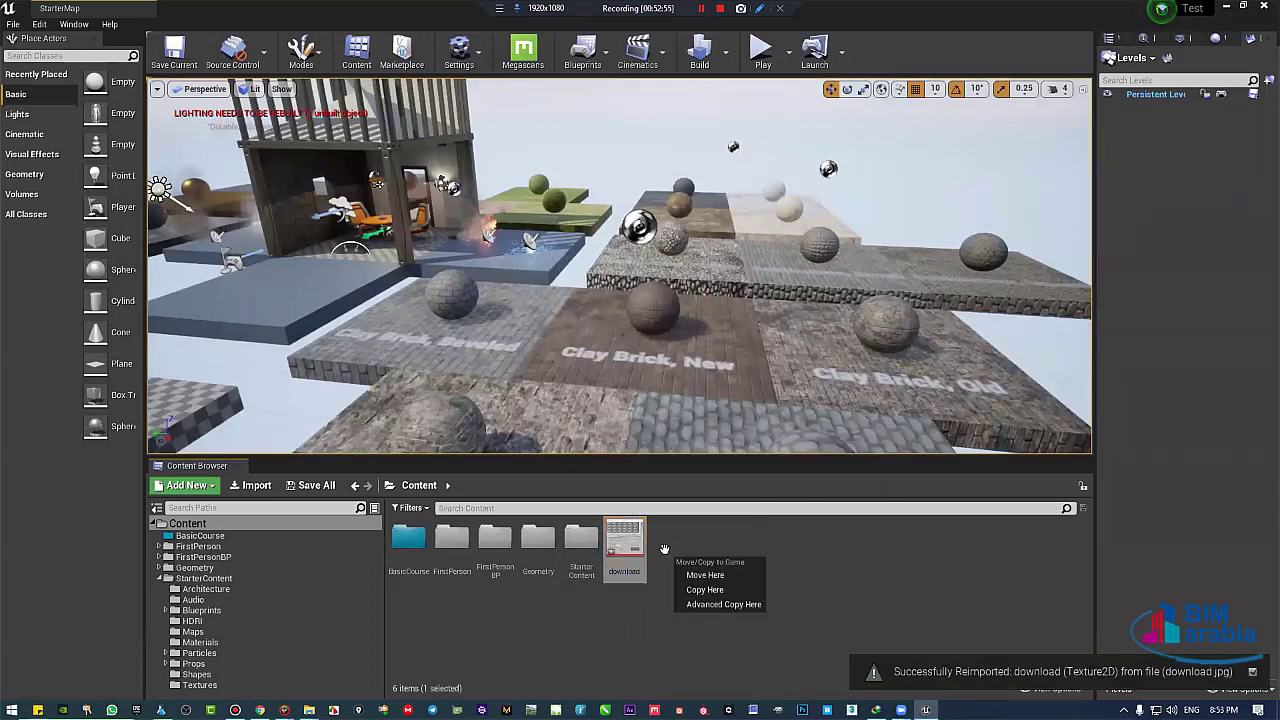
click(818, 615)
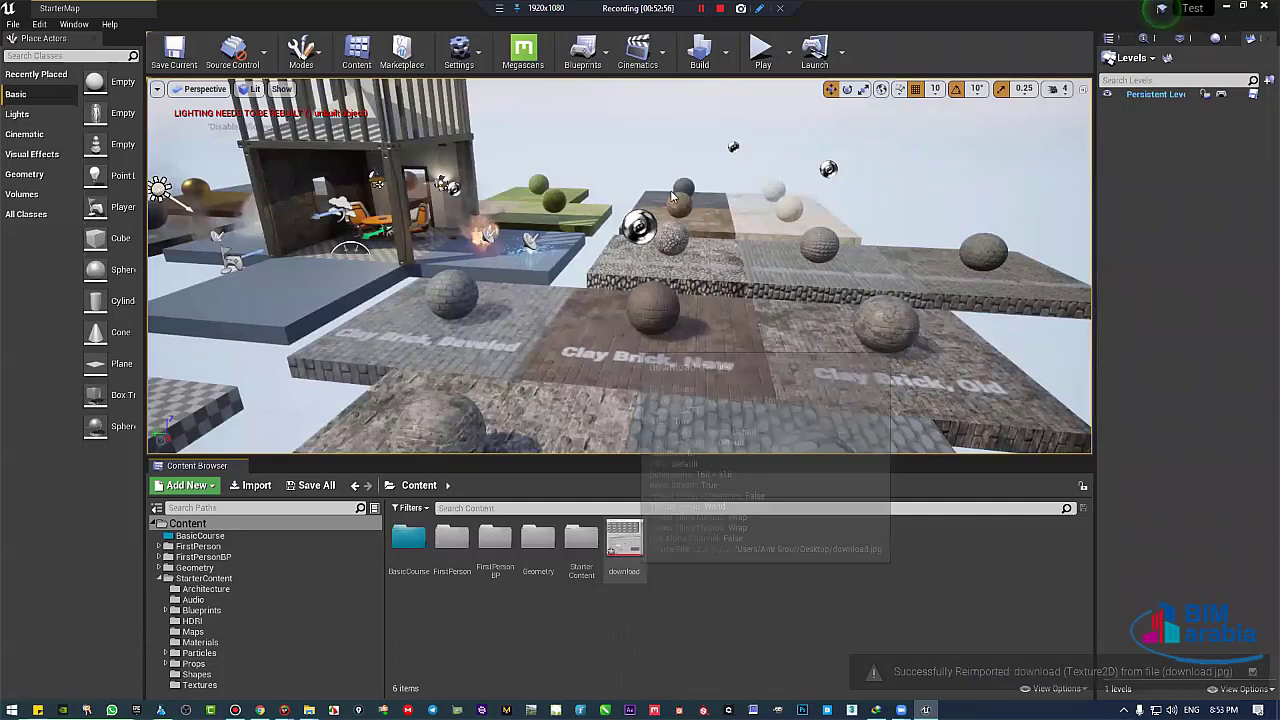
Save the download texture, and open the import file selection and cancel it without choosing a file.
click(625, 545)
right_click(625, 545)
click(700, 308)
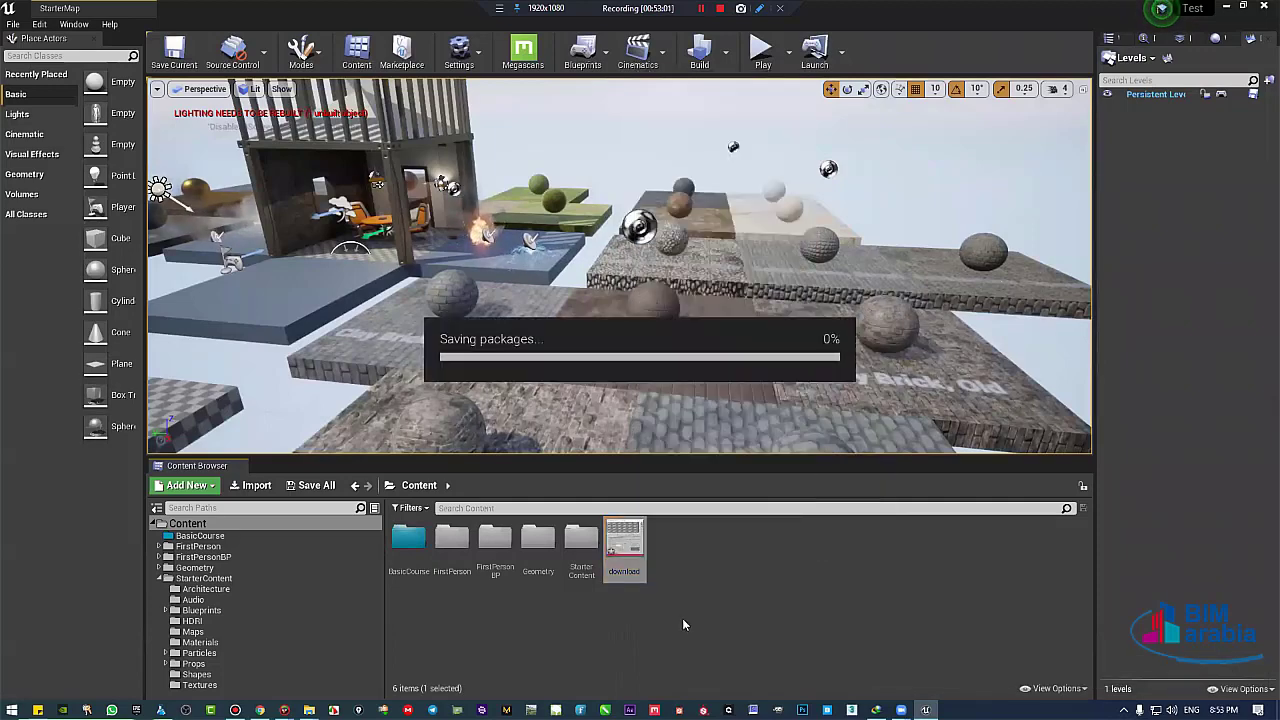
click(718, 621)
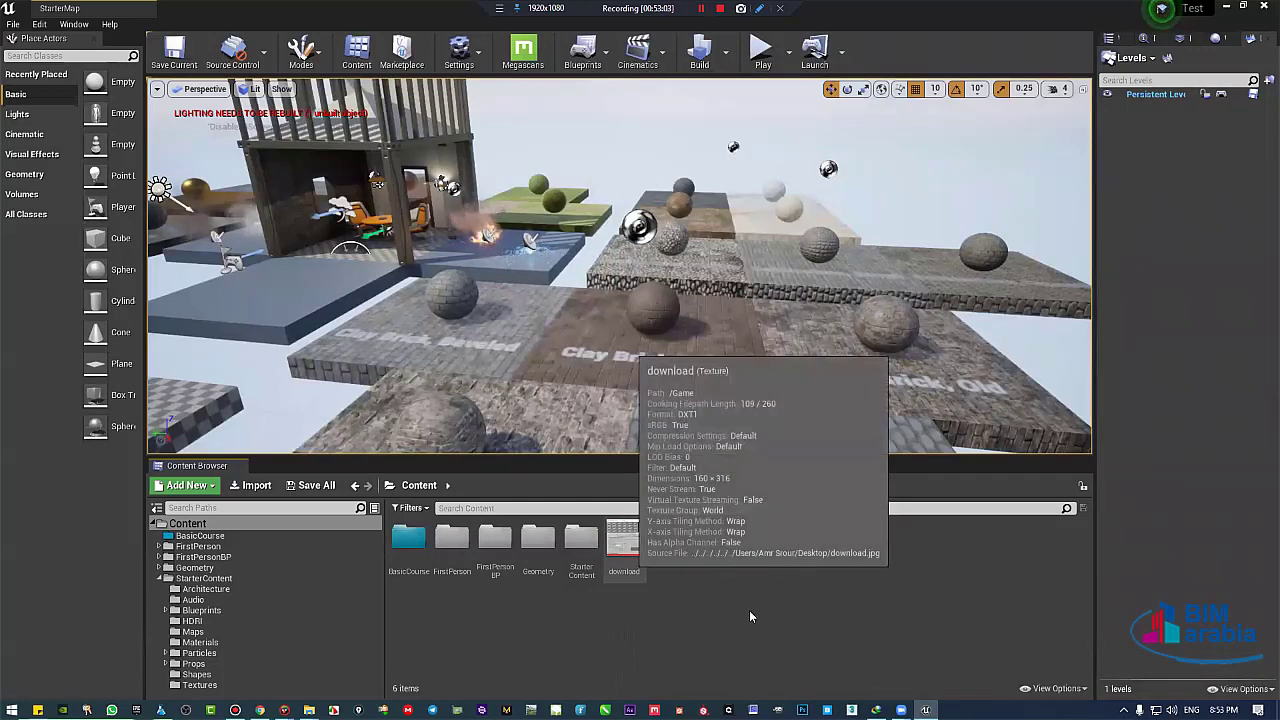
click(257, 485)
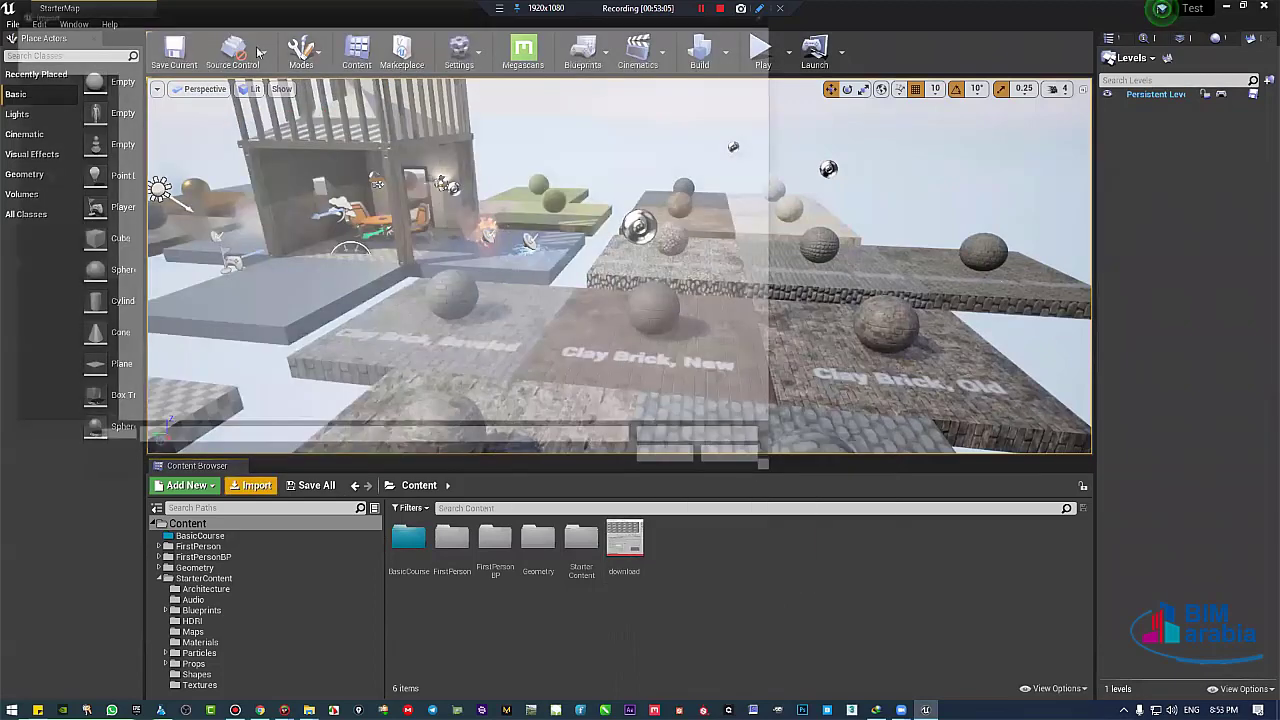
click(761, 17)
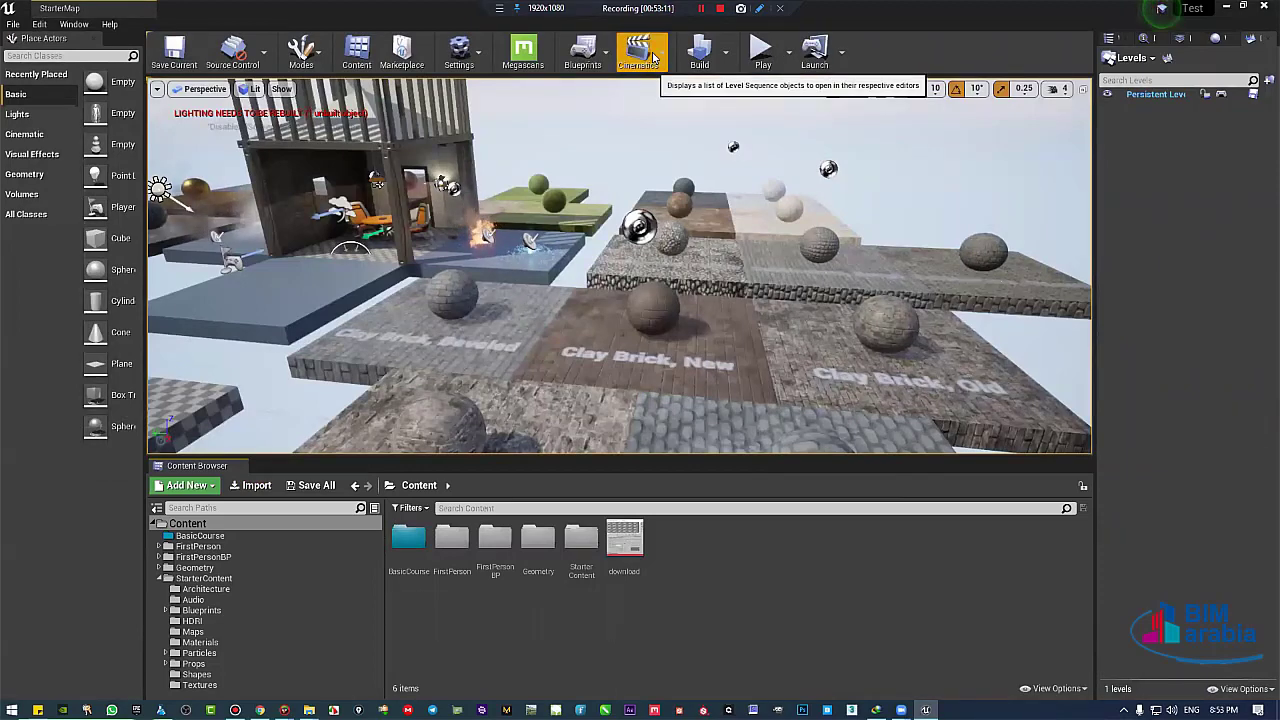
Open the Plugins browser from the project and editor settings and search the built-in plugins for datasmith.
click(461, 62)
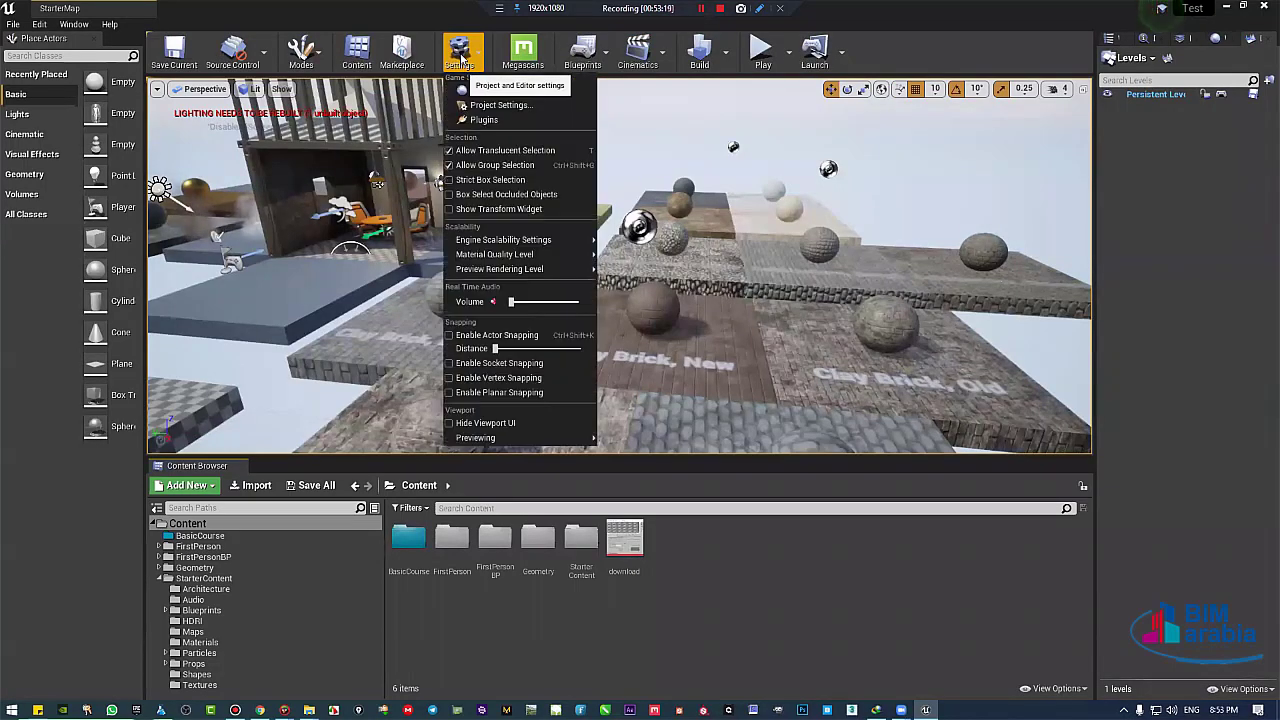
click(461, 62)
click(461, 62)
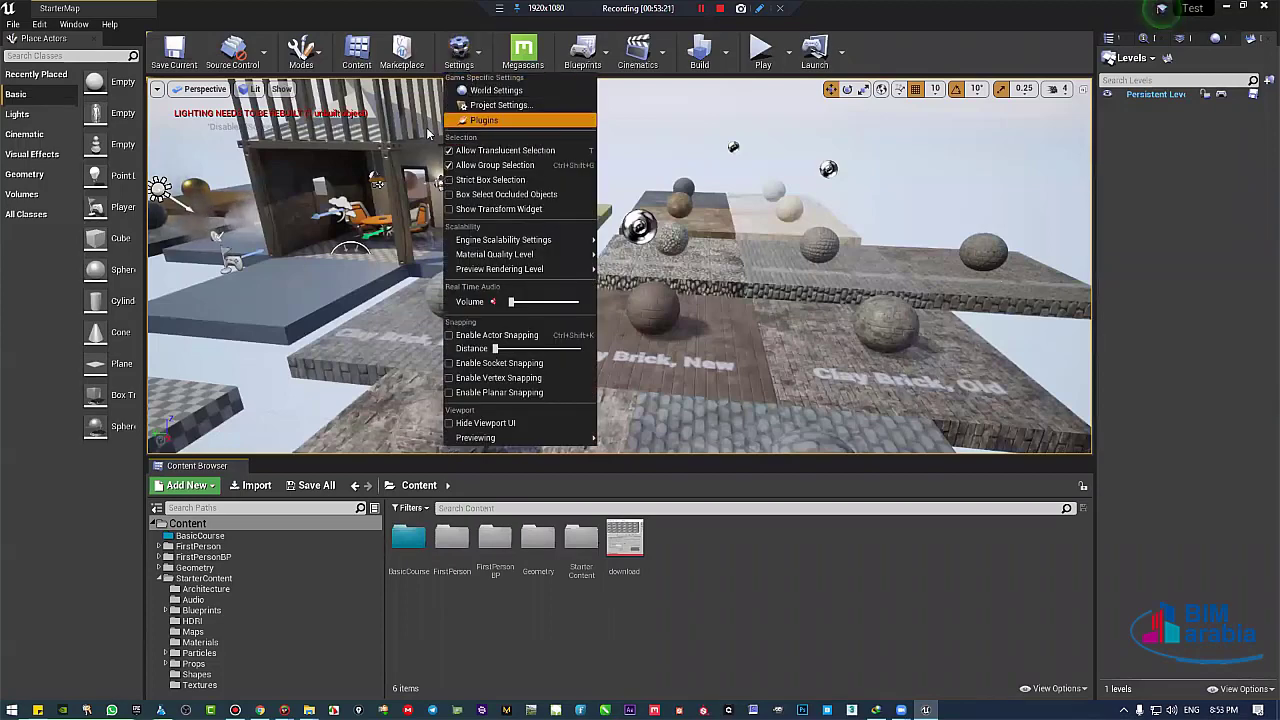
click(521, 120)
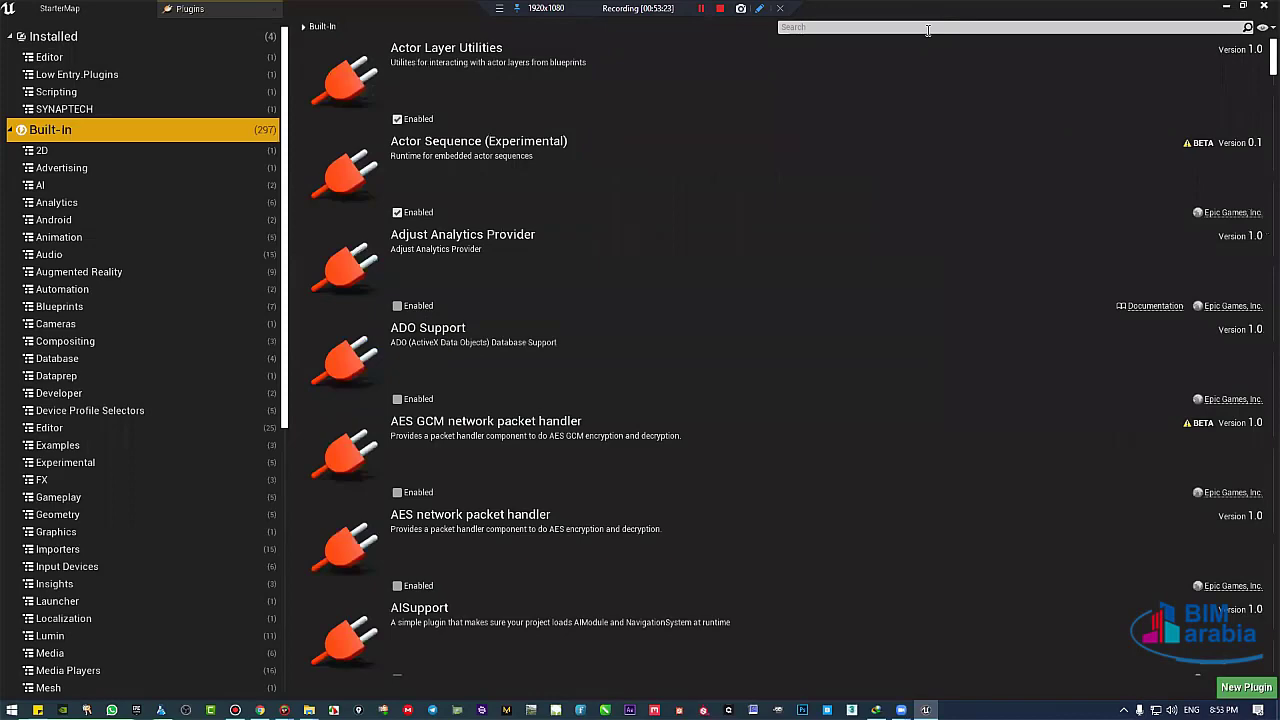
click(928, 30)
text(datasmith)
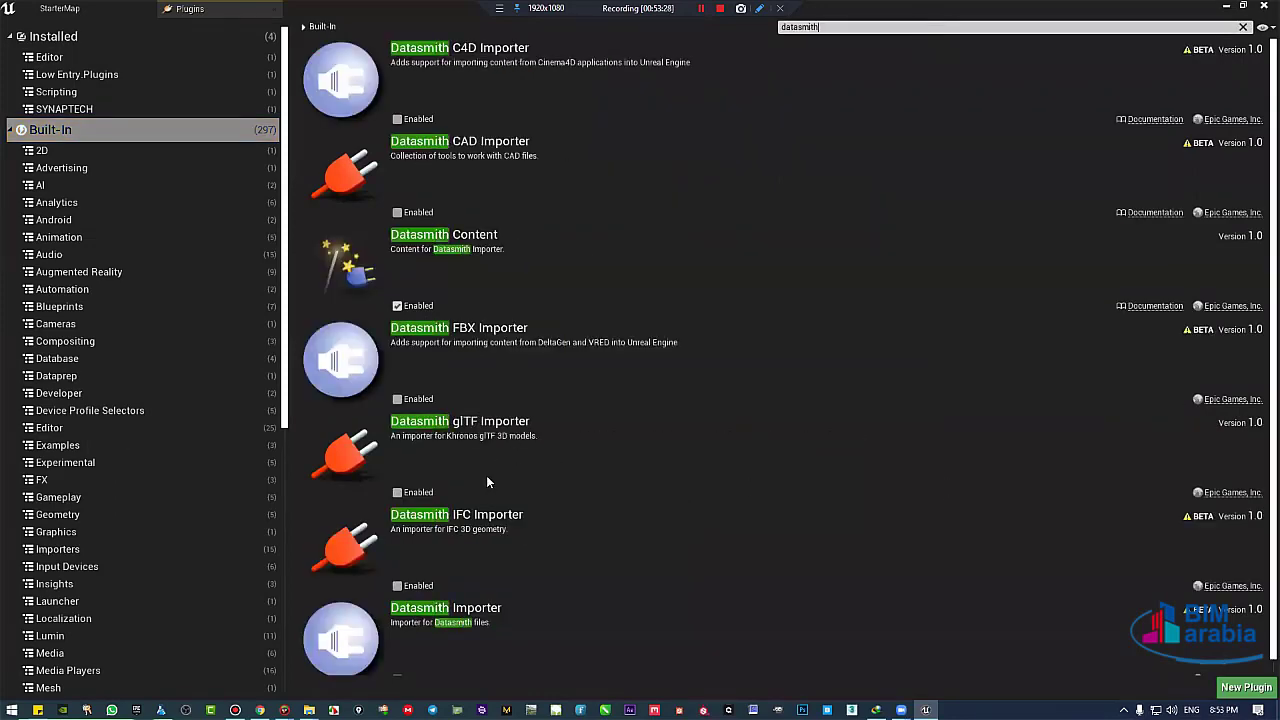
Try to enable the Datasmith Importer plugin, decline the beta confirmation, and return to the StarterMap level.
scroll(440, 545, down, 1)
click(418, 663)
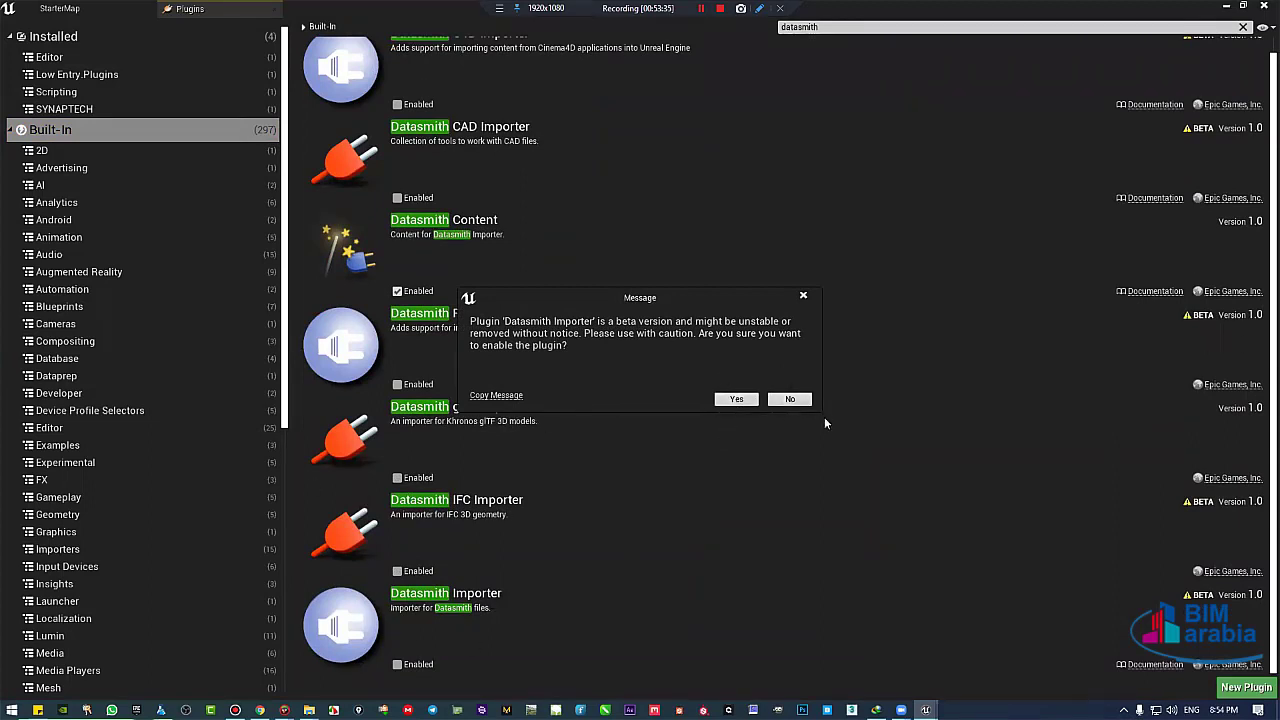
click(789, 399)
key(alt+space)
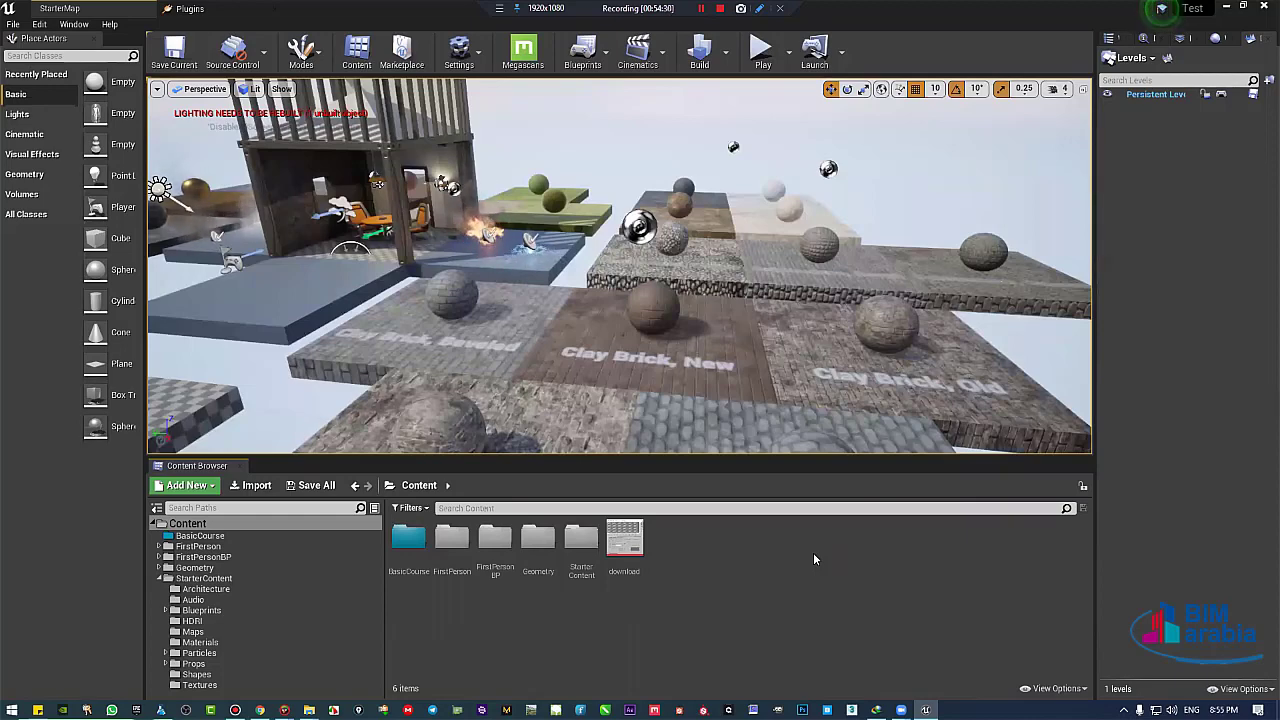
Collapse the StarterContent folder in the Content Browser's folder tree and reduce the Content Browser's height to enlarge the viewport.
click(158, 578)
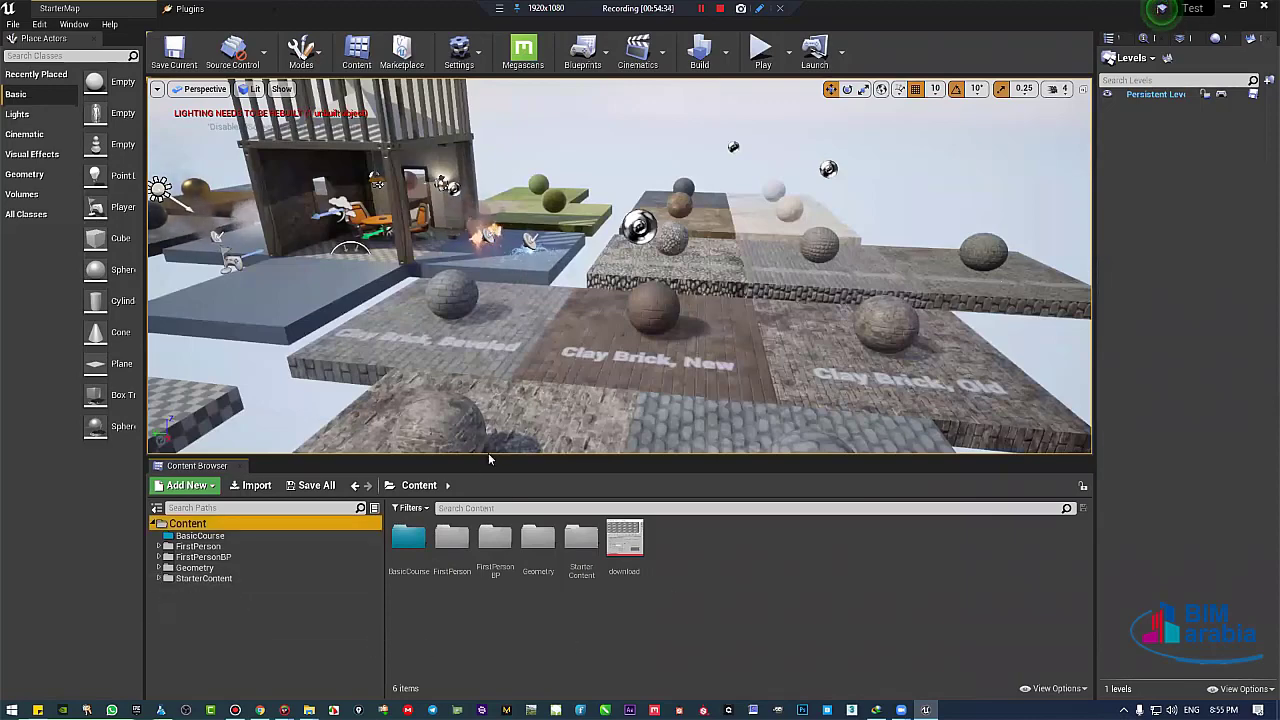
drag(486, 456, 451, 549)
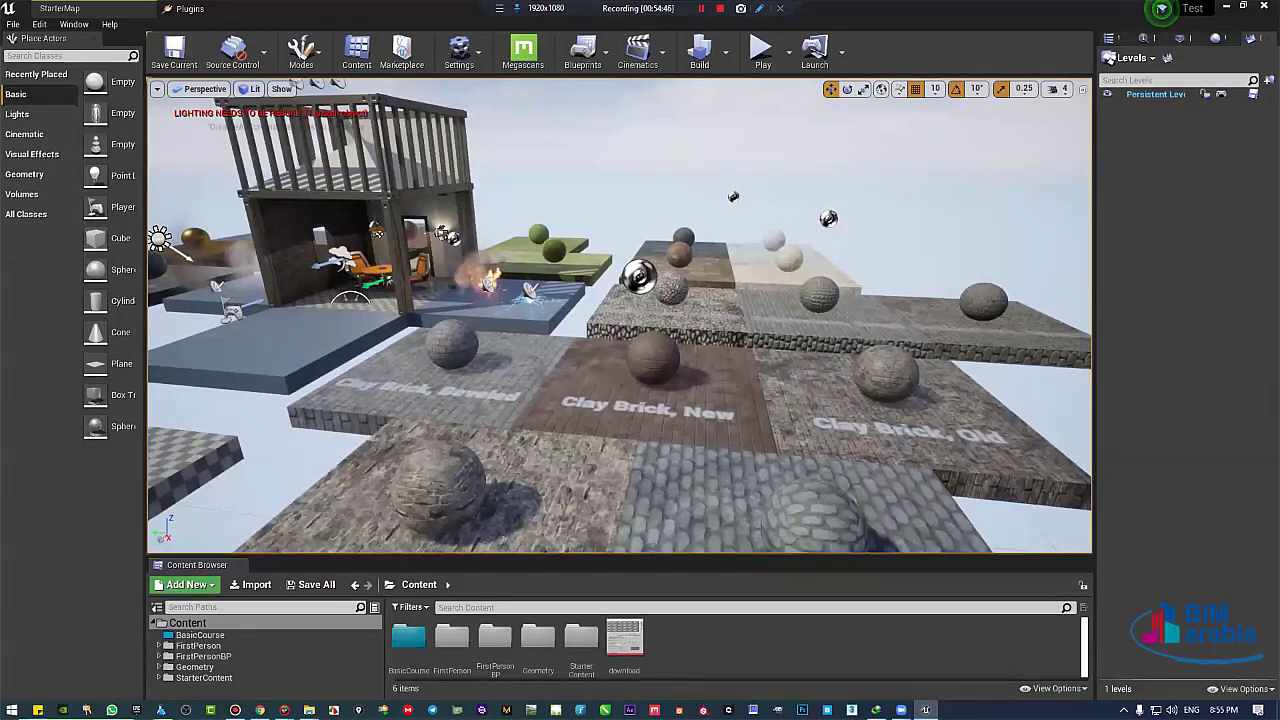
right_drag(806, 304, 806, 297)
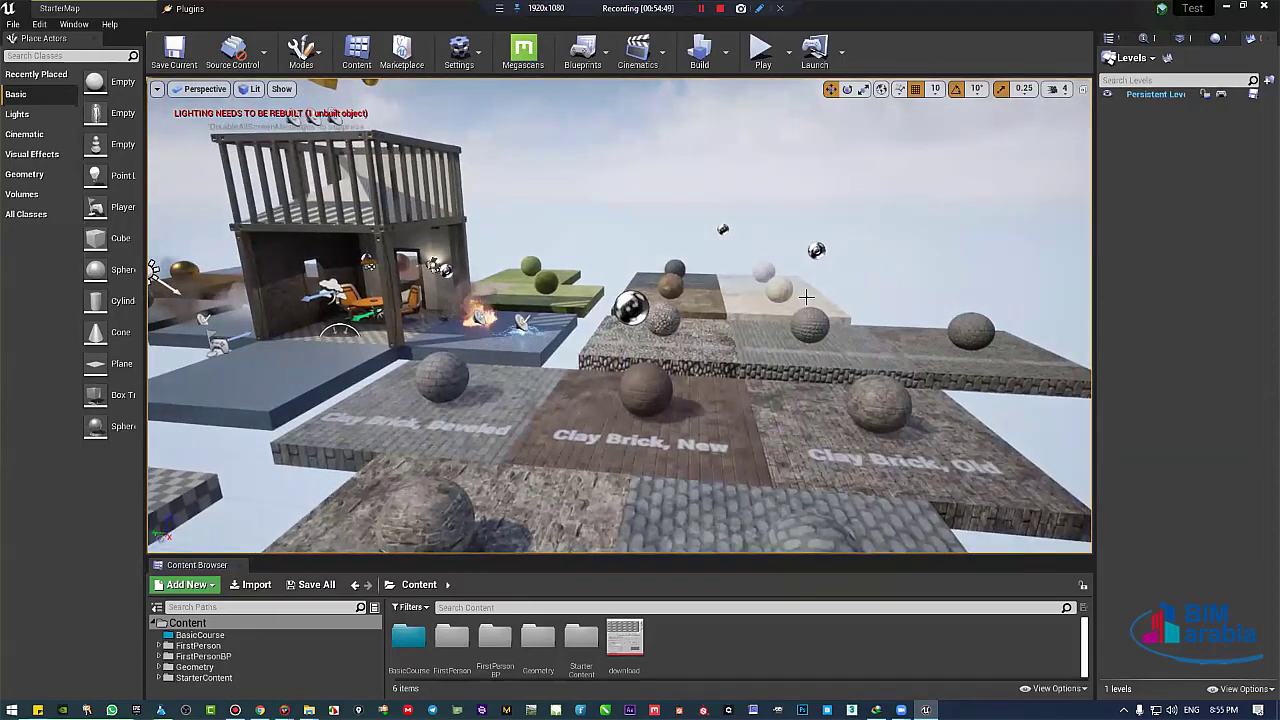